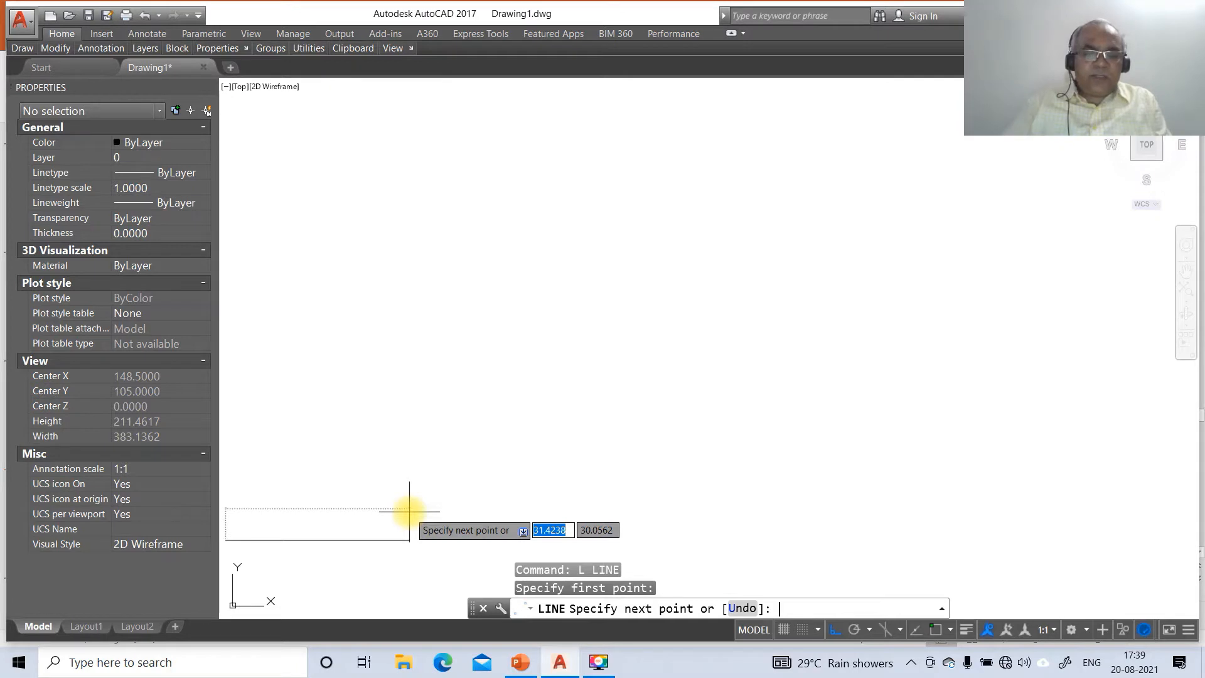
- Draw the closed sheet border with lines of 297 at 0°, 210 at 90° and 297 at 180°, closing back to the start point
{"action": "type", "text": "29"}
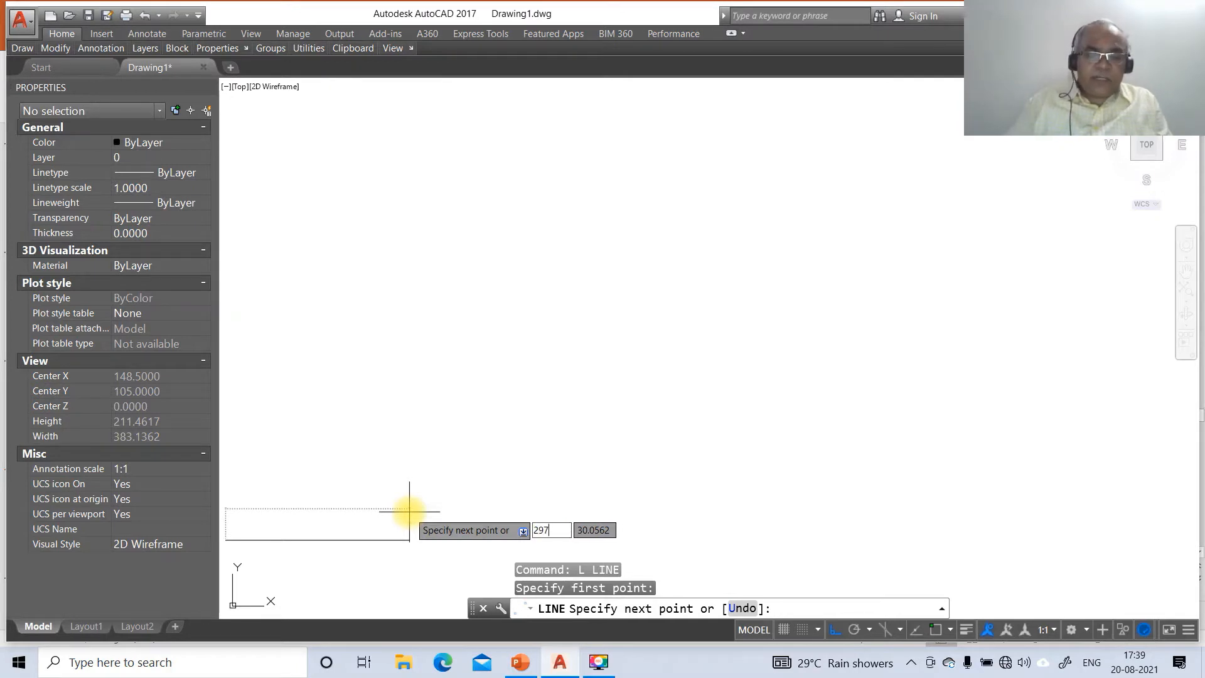
{"action": "type", "text": "7"}
{"action": "key", "text": "Tab"}
{"action": "key", "text": "Return"}
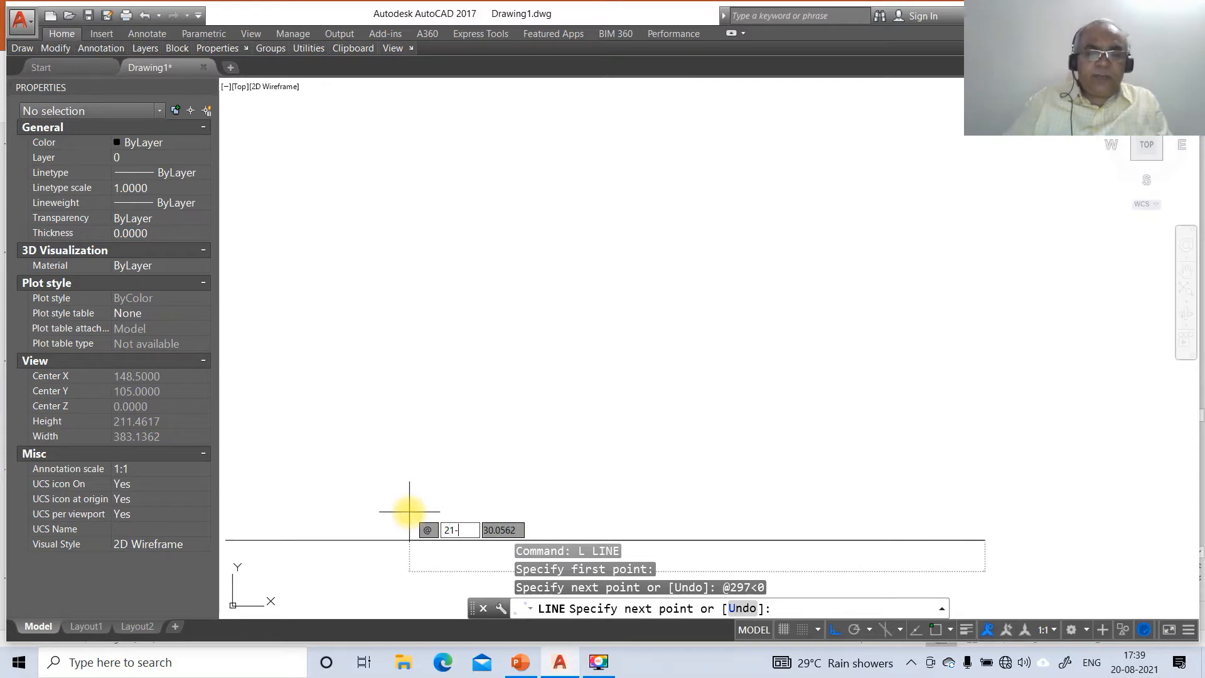
{"action": "type", "text": "210"}
{"action": "key", "text": "Tab"}
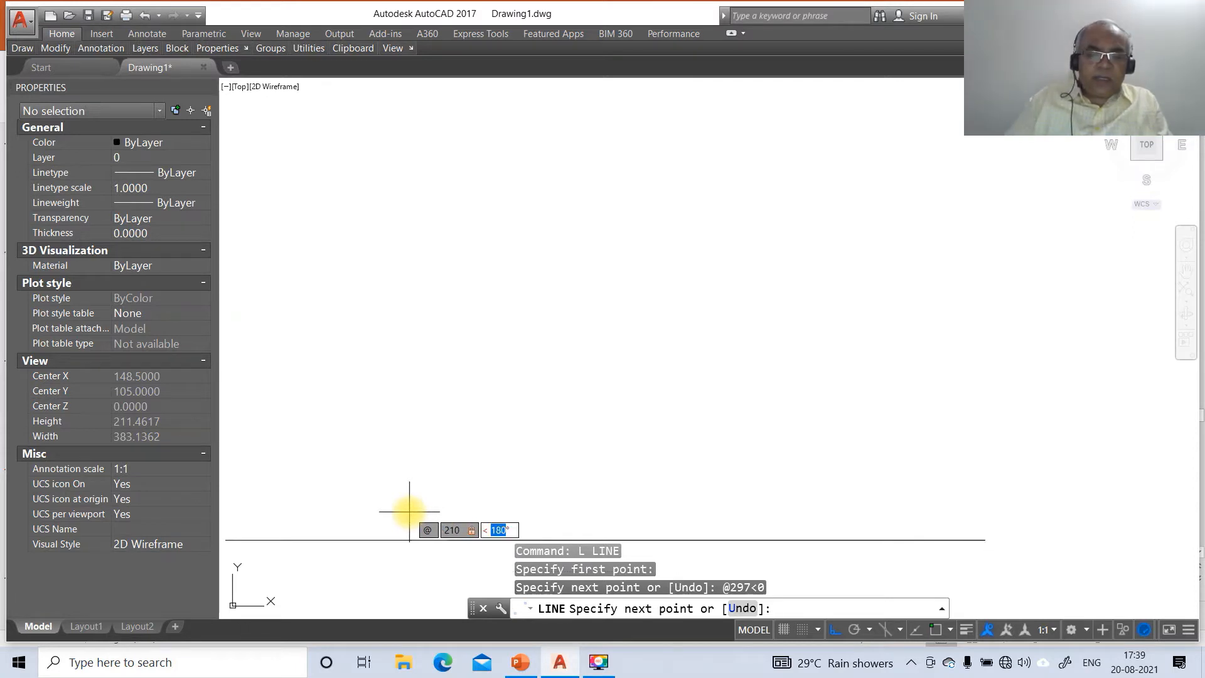
{"action": "key", "text": "Return"}
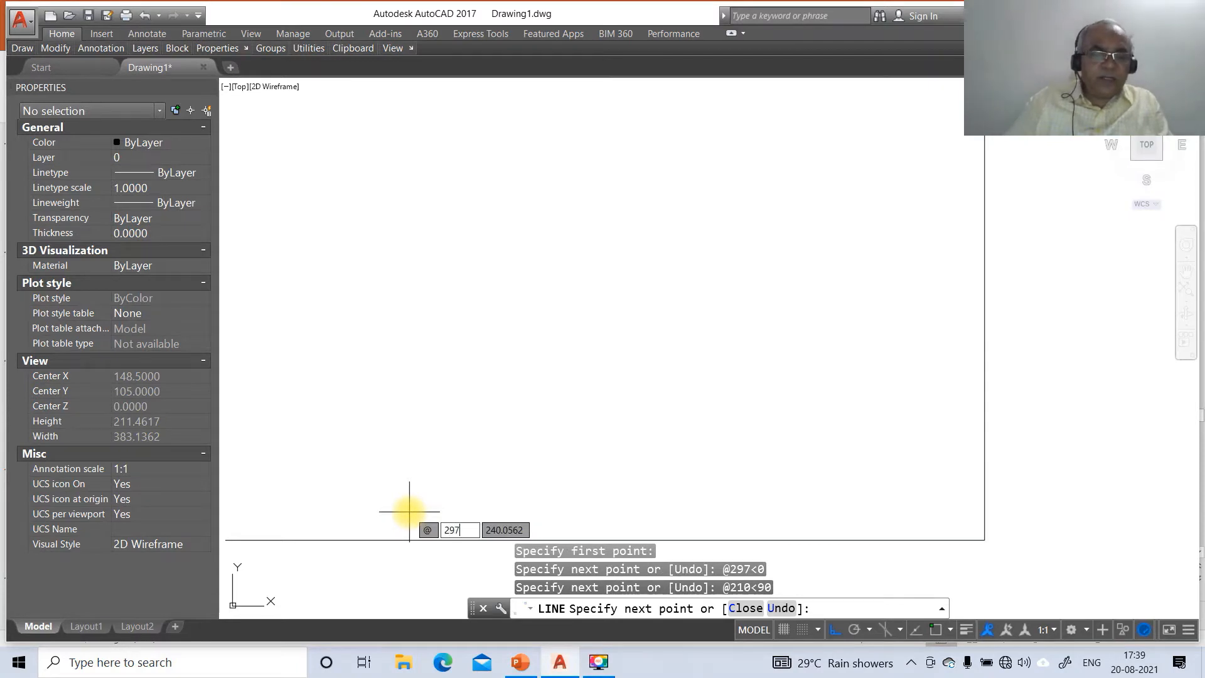
{"action": "type", "text": "297"}
{"action": "key", "text": "Tab"}
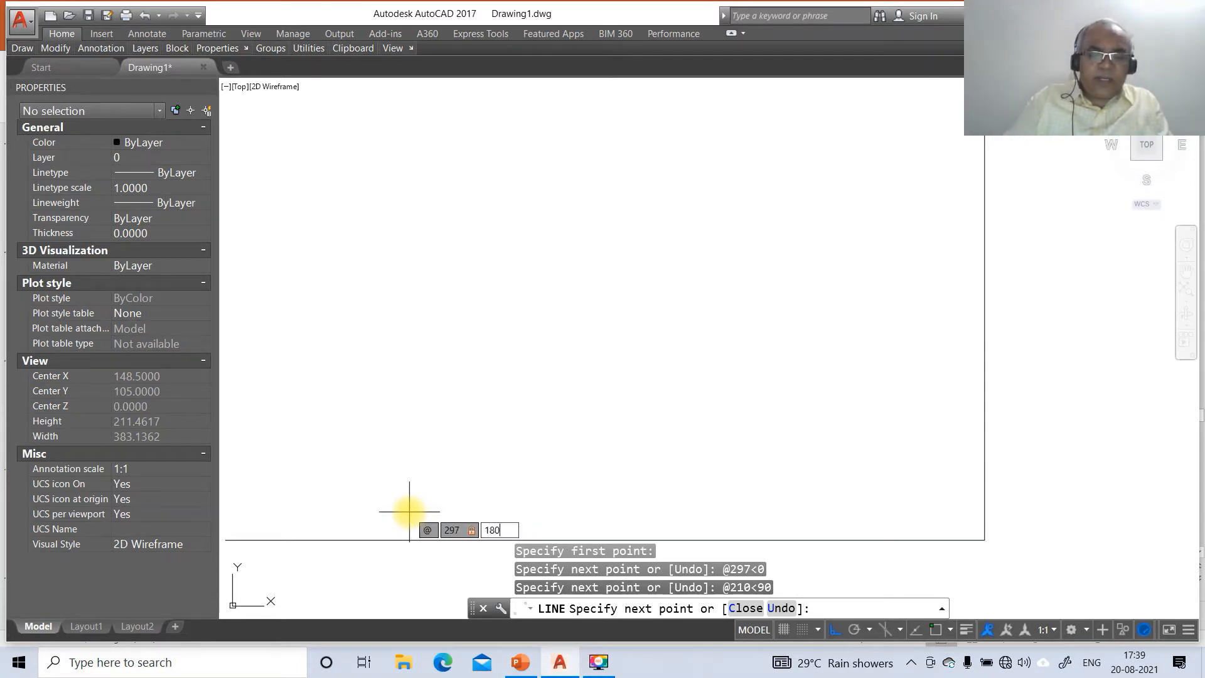
{"action": "key", "text": "Return"}
{"action": "type", "text": "c"}
{"action": "key", "text": "Return"}
- Zoom the view by a scale factor of .6x to show the whole sheet border with space around it
{"action": "type", "text": "z"}
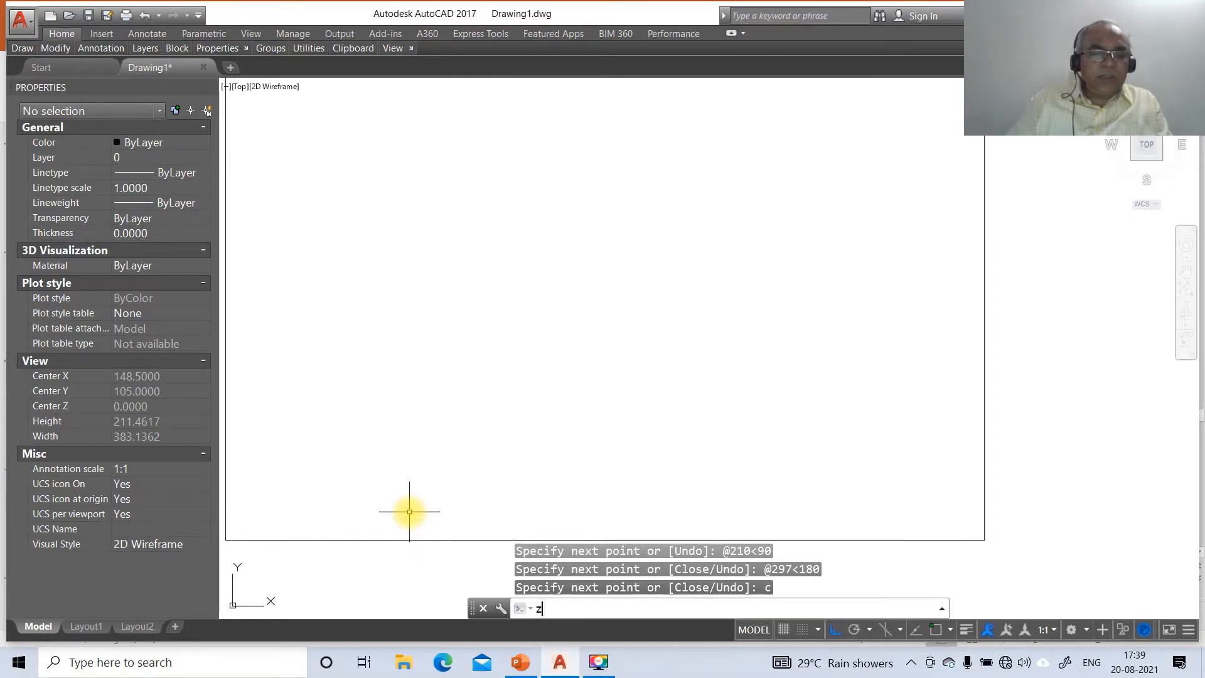
{"action": "key", "text": "Return"}
{"action": "scroll", "coordinate": [409, 511], "scroll_direction": "down", "scroll_amount": 2}
{"action": "type", "text": "z"}
{"action": "key", "text": "Return"}
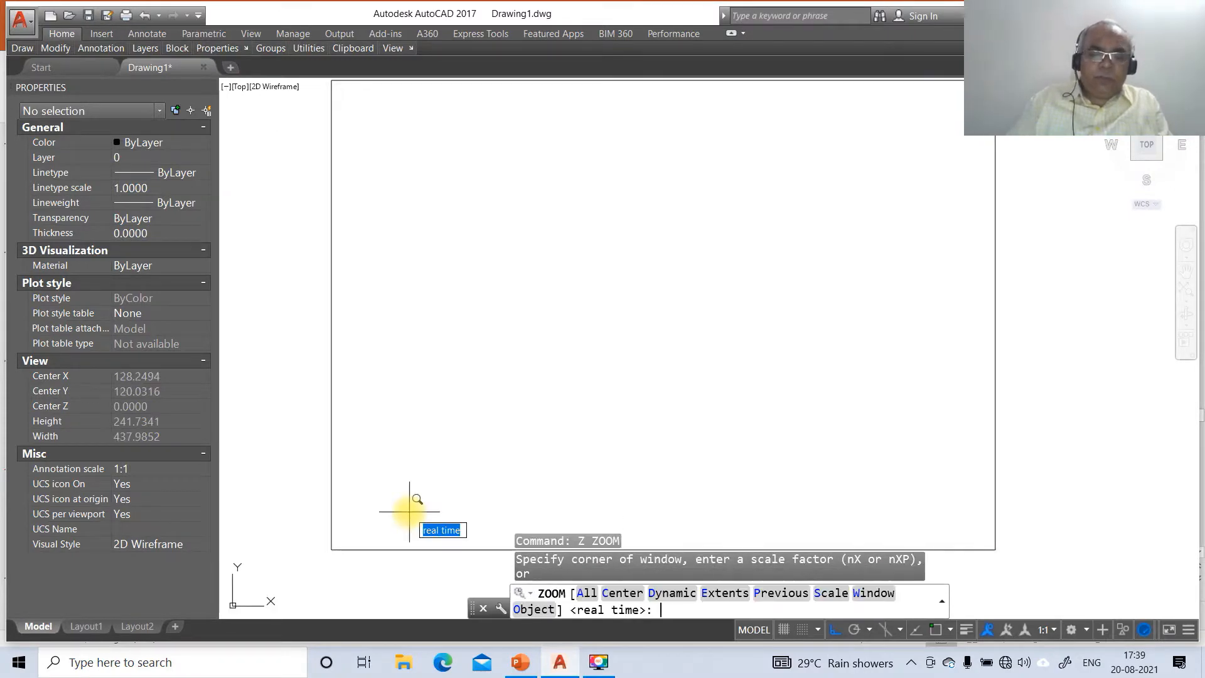
{"action": "type", "text": "."}
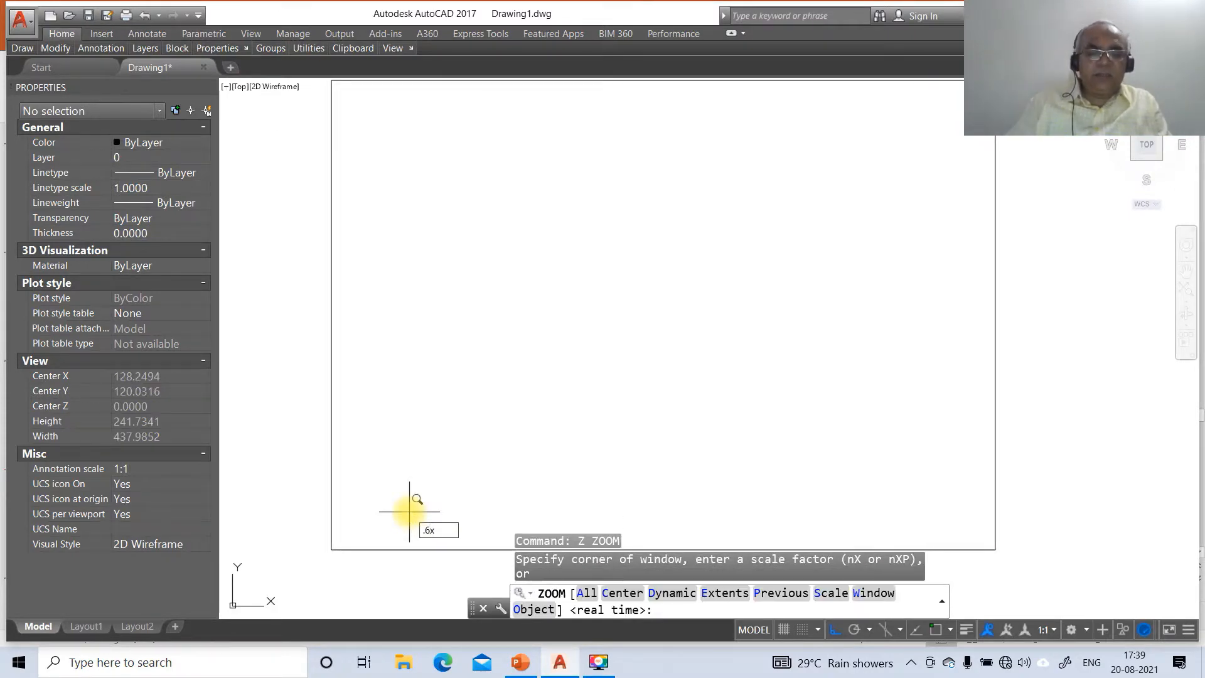
{"action": "type", "text": "6x"}
{"action": "key", "text": "Return"}
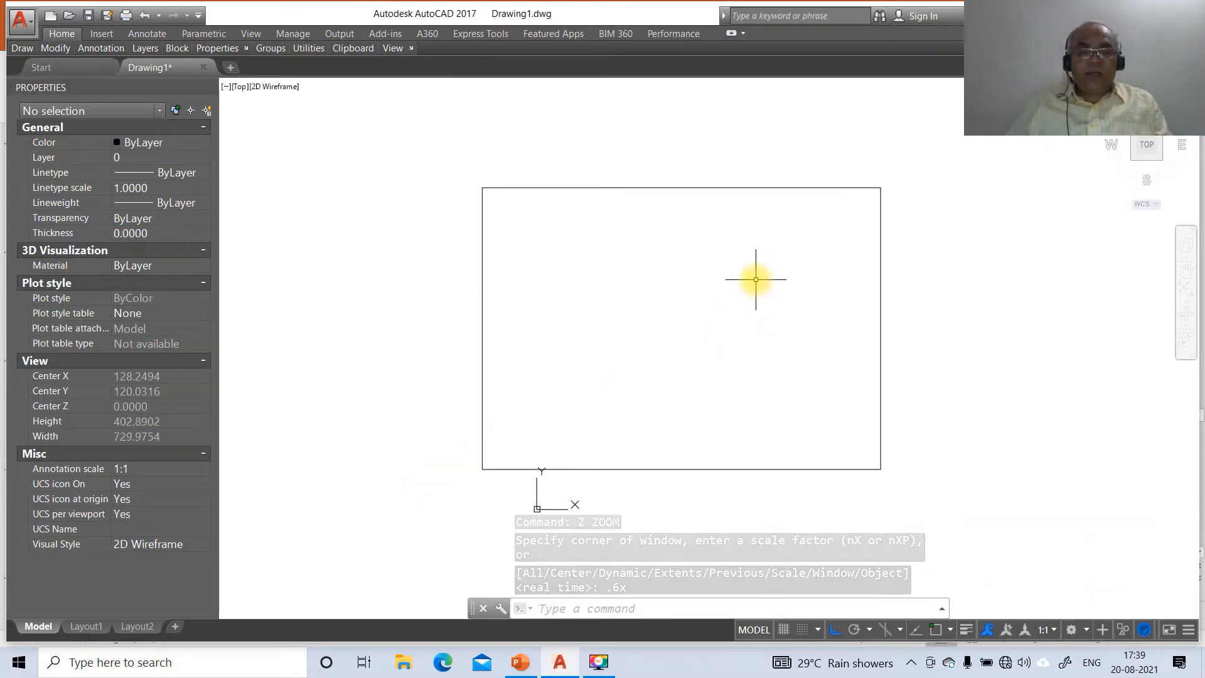
- Create four new layers named XY, FV, TV and SV
{"action": "type", "text": "1"}
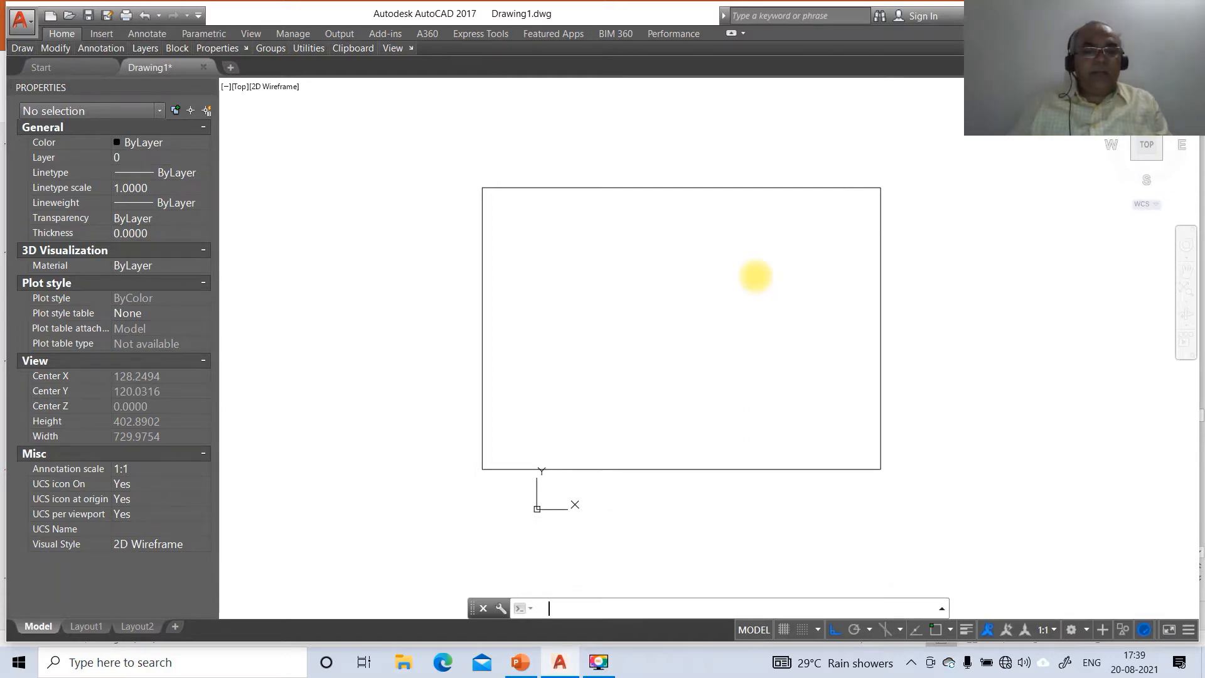
{"action": "type", "text": "la"}
{"action": "key", "text": "Return"}
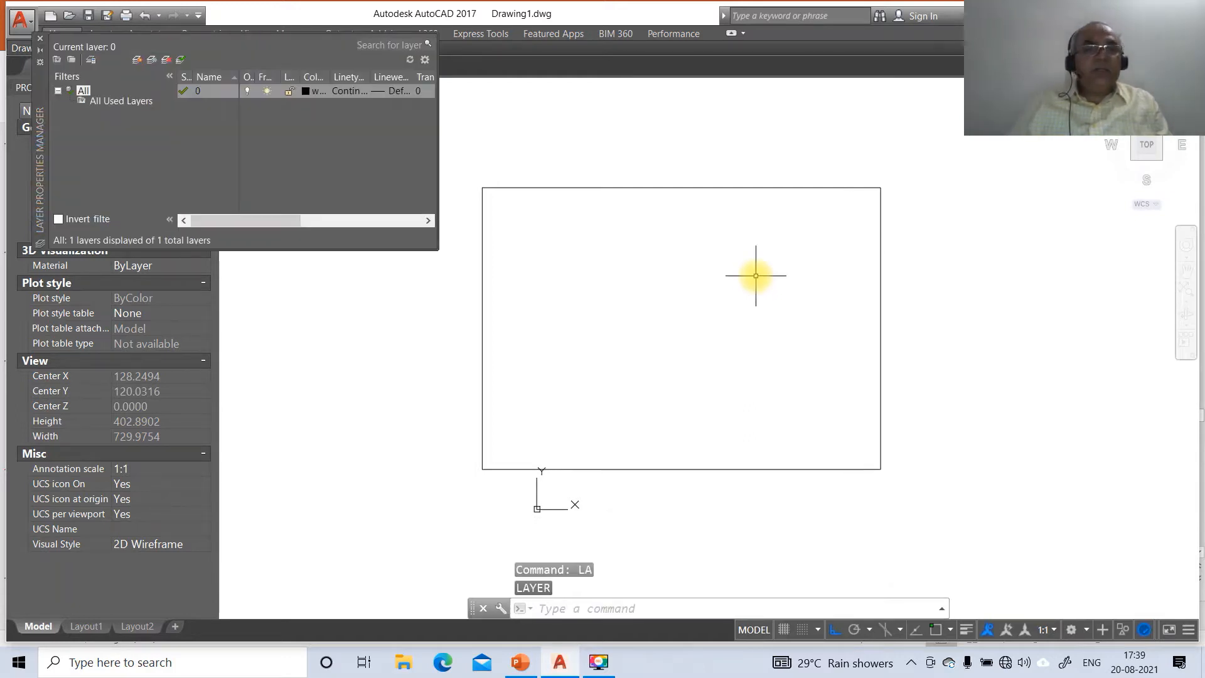
{"action": "left_click", "coordinate": [135, 60]}
{"action": "type", "text": "XY"}
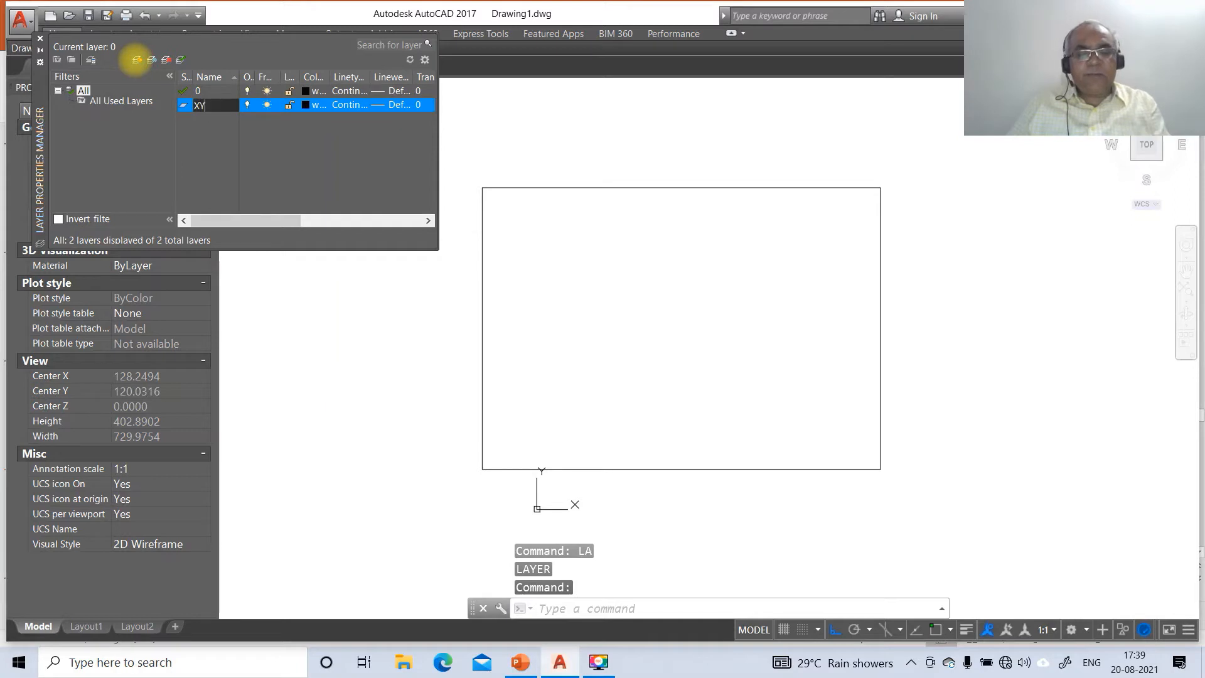
{"action": "key", "text": "Return"}
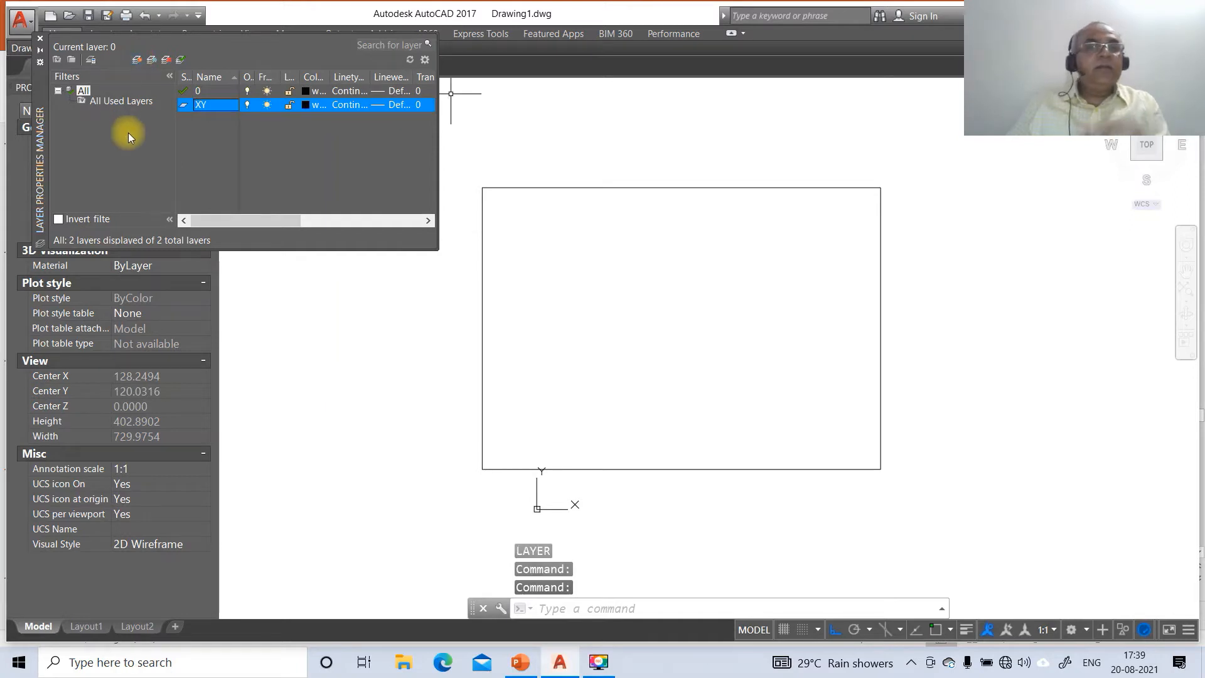
{"action": "left_click", "coordinate": [136, 60]}
{"action": "type", "text": "FV"}
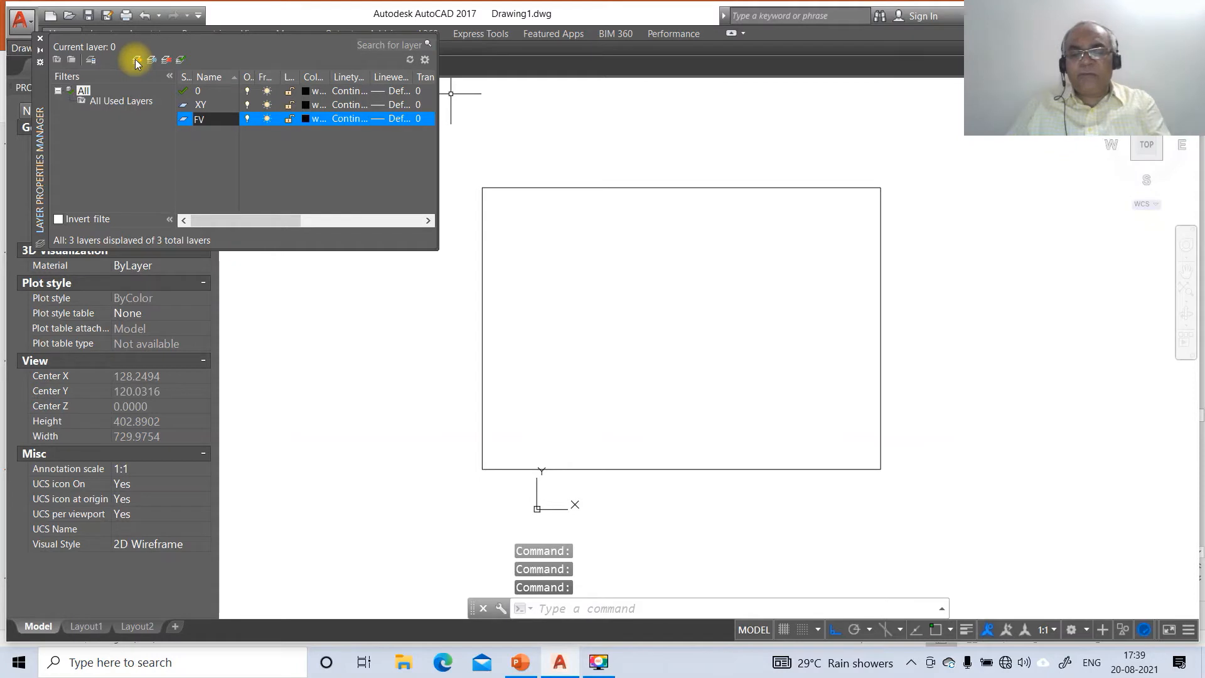
{"action": "key", "text": "Return"}
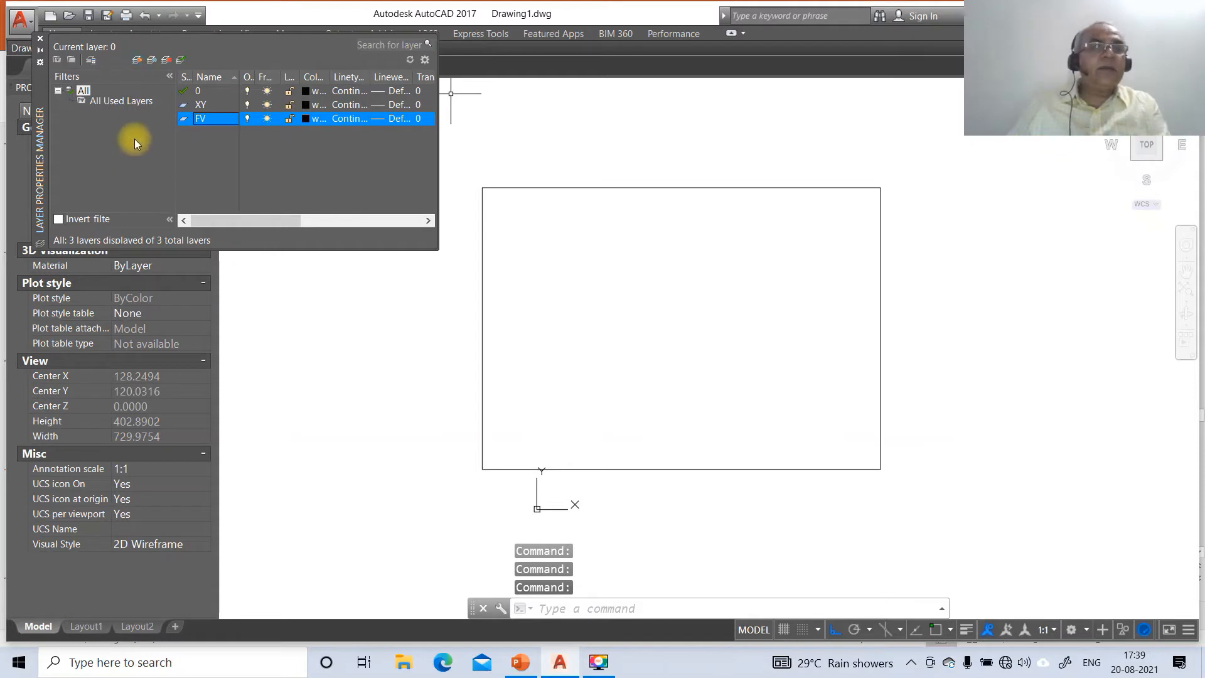
{"action": "left_click", "coordinate": [135, 61]}
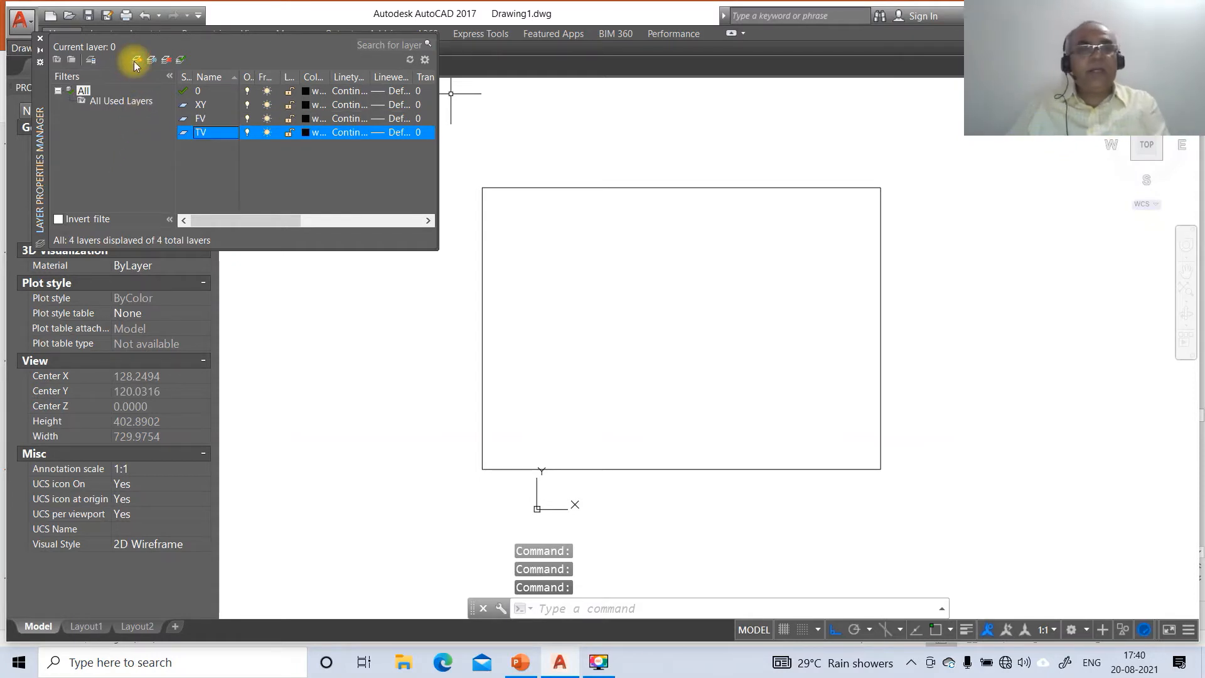
{"action": "left_click", "coordinate": [134, 61]}
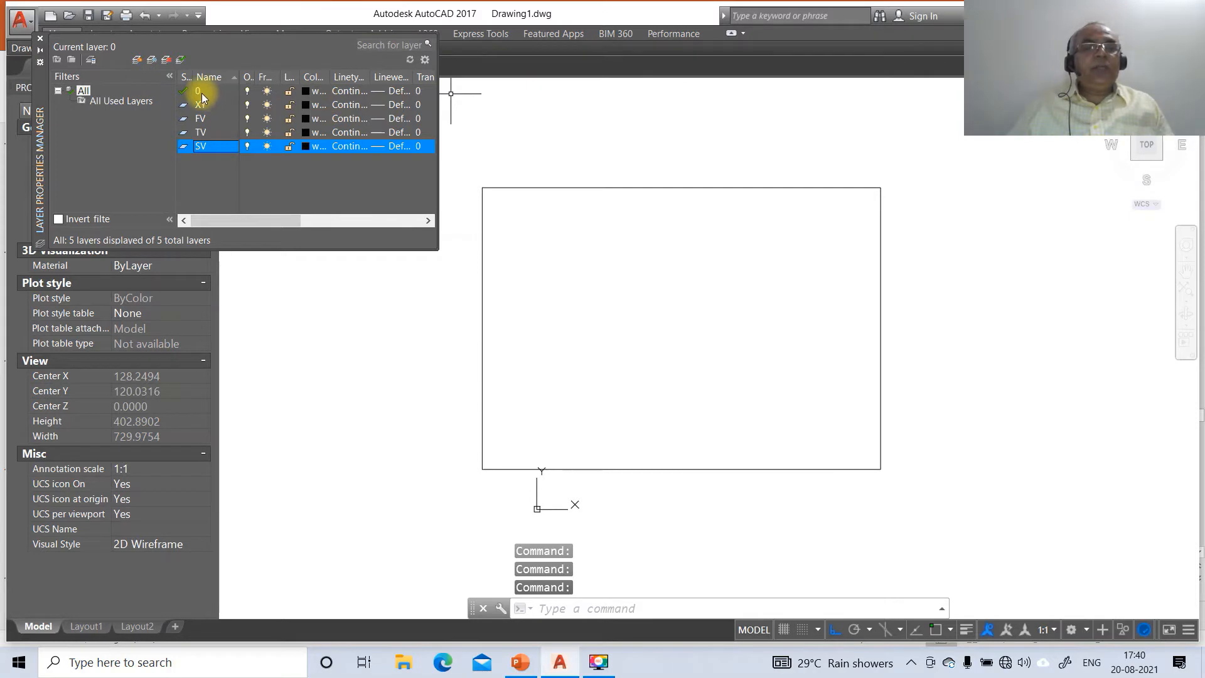
- Set the lineweight of layer 0 to 0.05 mm and of layer XY to 0.13 mm
{"action": "left_click", "coordinate": [391, 92]}
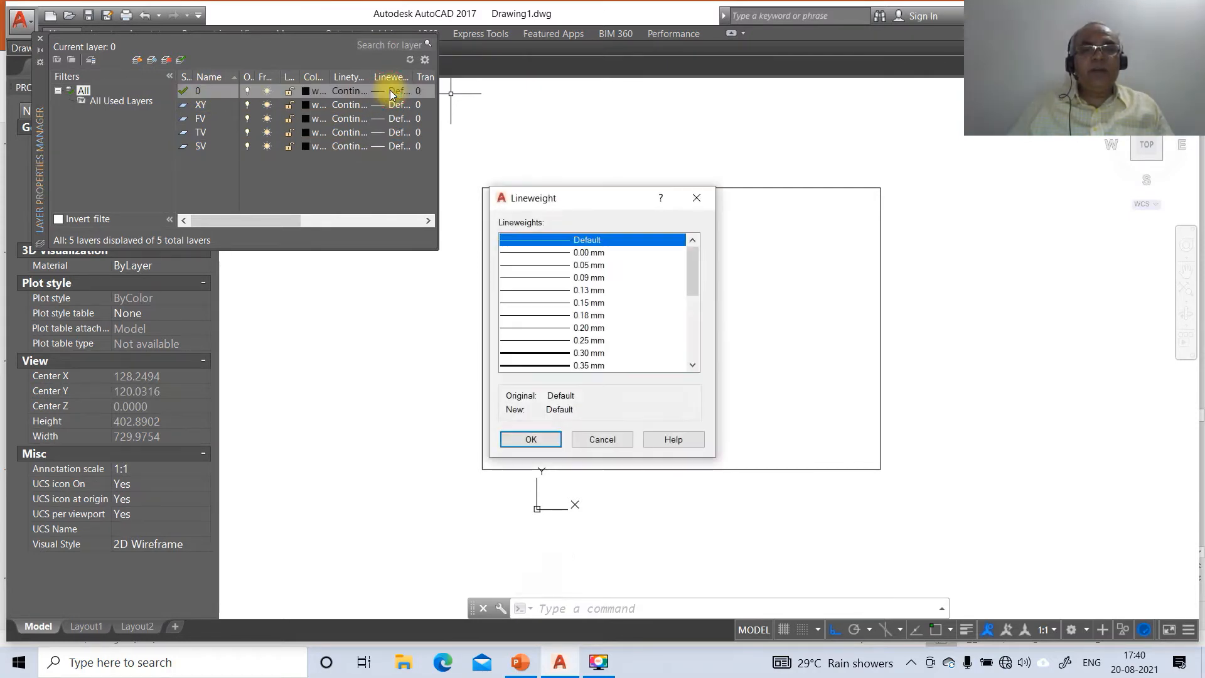
{"action": "left_click", "coordinate": [576, 266]}
{"action": "left_click", "coordinate": [531, 440]}
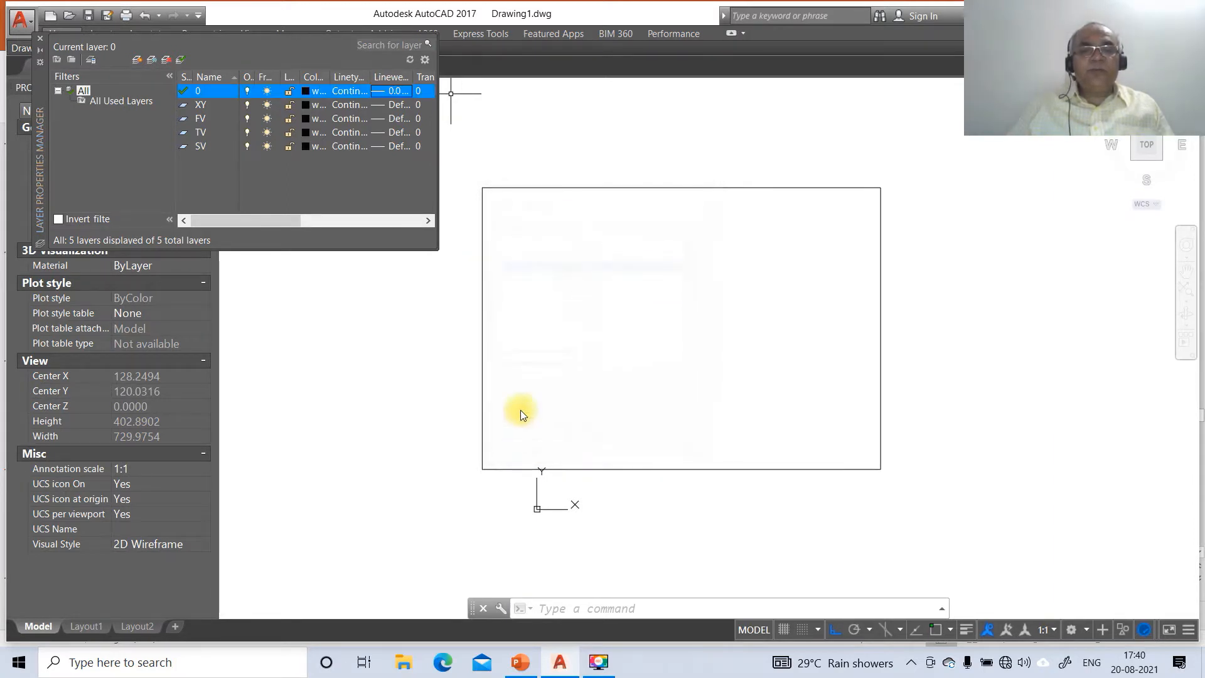
{"action": "left_click", "coordinate": [392, 106]}
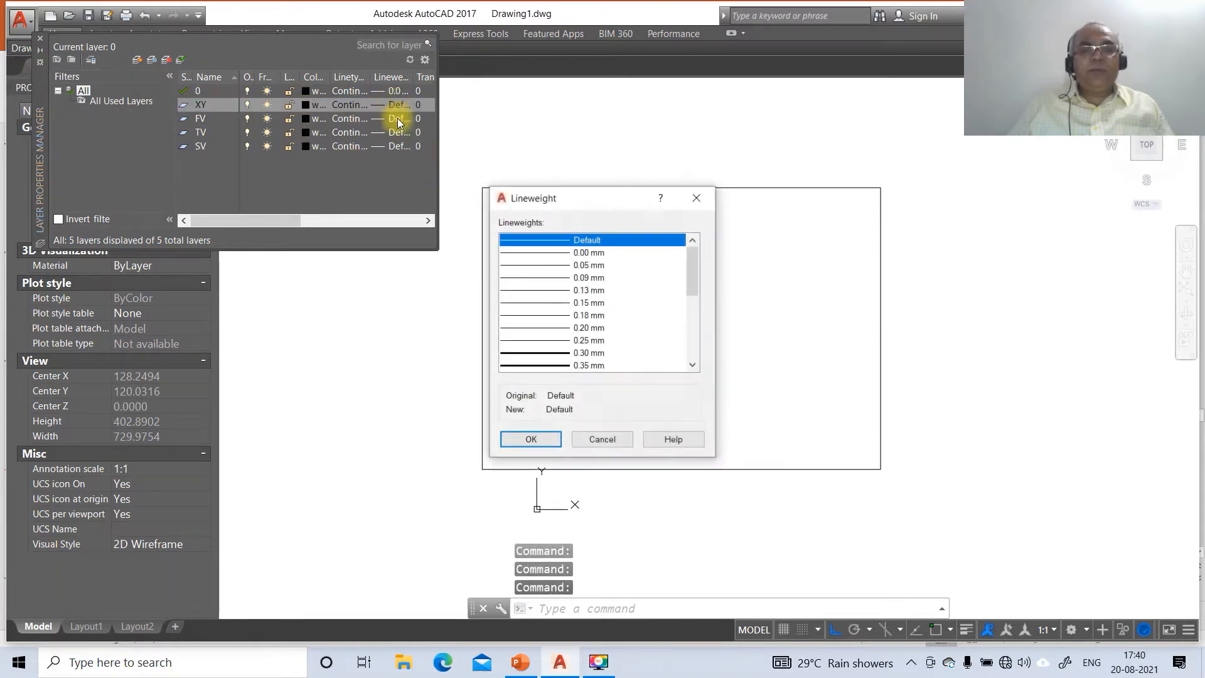
{"action": "left_click", "coordinate": [549, 290]}
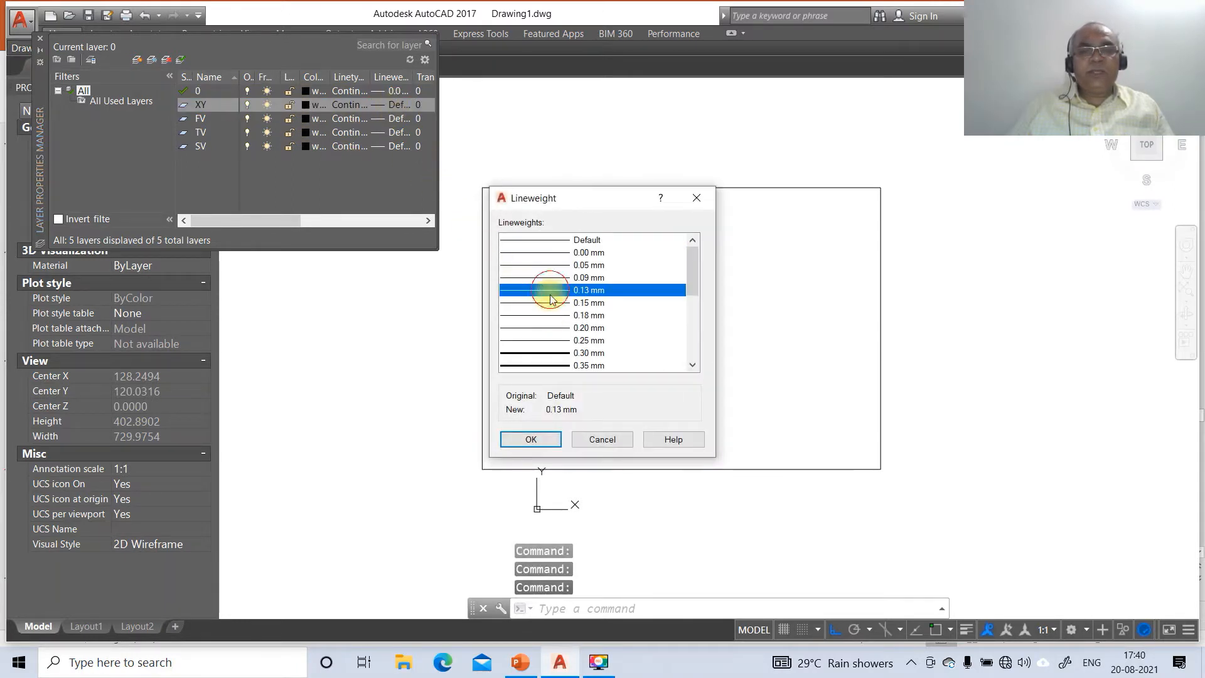
{"action": "left_click", "coordinate": [534, 438]}
- Set the lineweight of layers FV, TV and SV to 0.50 mm
{"action": "left_click", "coordinate": [390, 119]}
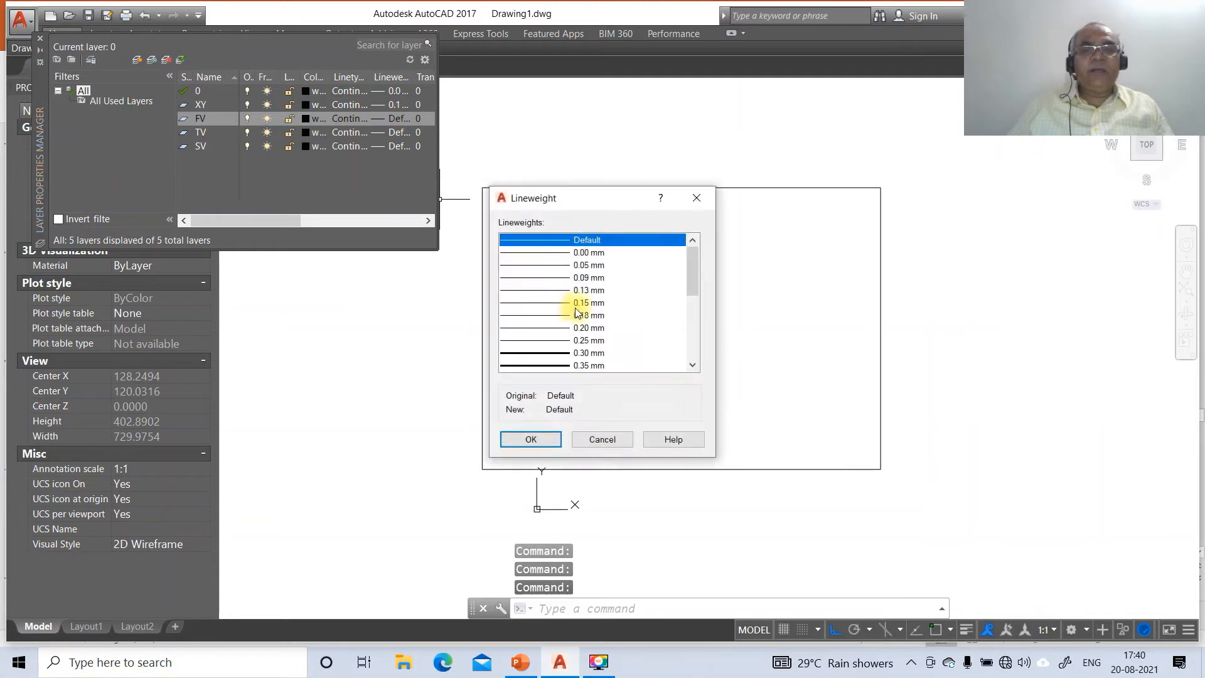
{"action": "scroll", "coordinate": [583, 311], "scroll_direction": "down", "scroll_amount": 1}
{"action": "left_click", "coordinate": [569, 353]}
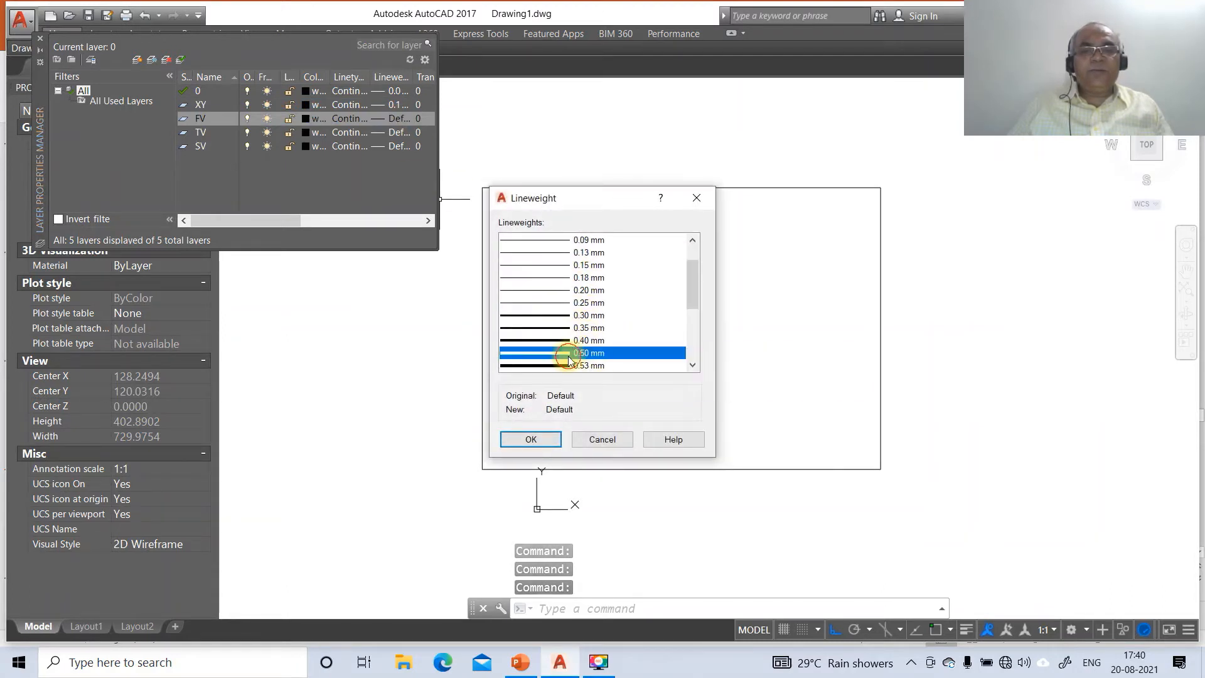
{"action": "left_click", "coordinate": [541, 441]}
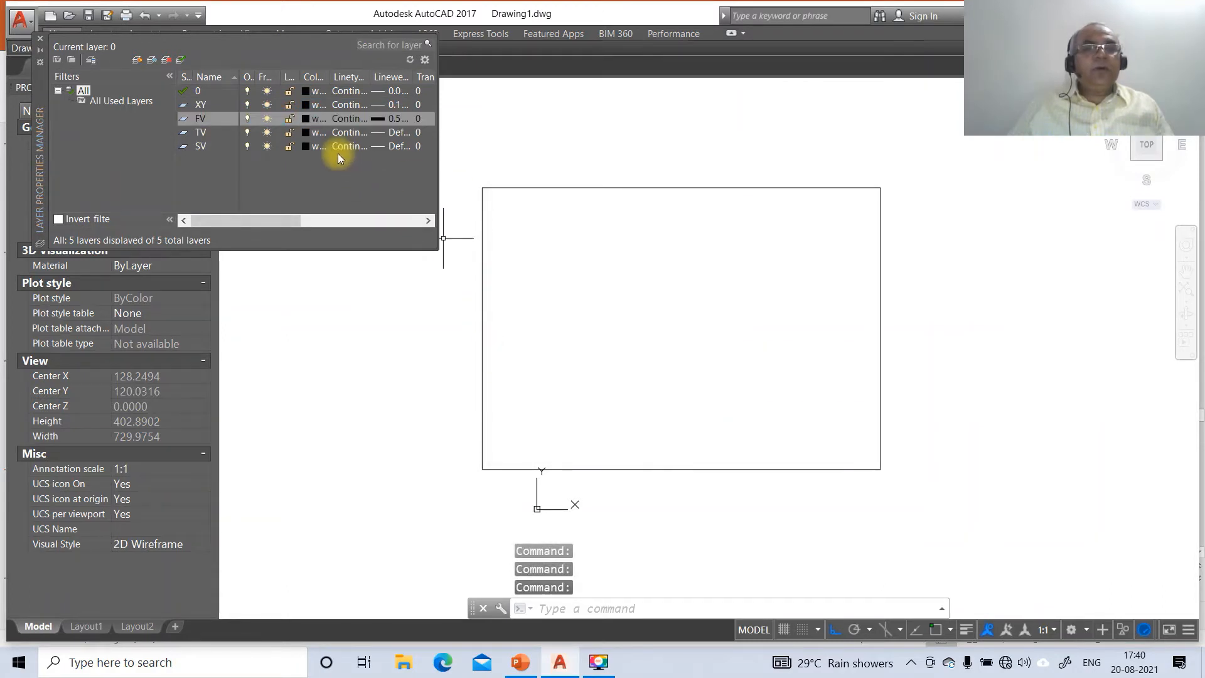
{"action": "left_click", "coordinate": [390, 132]}
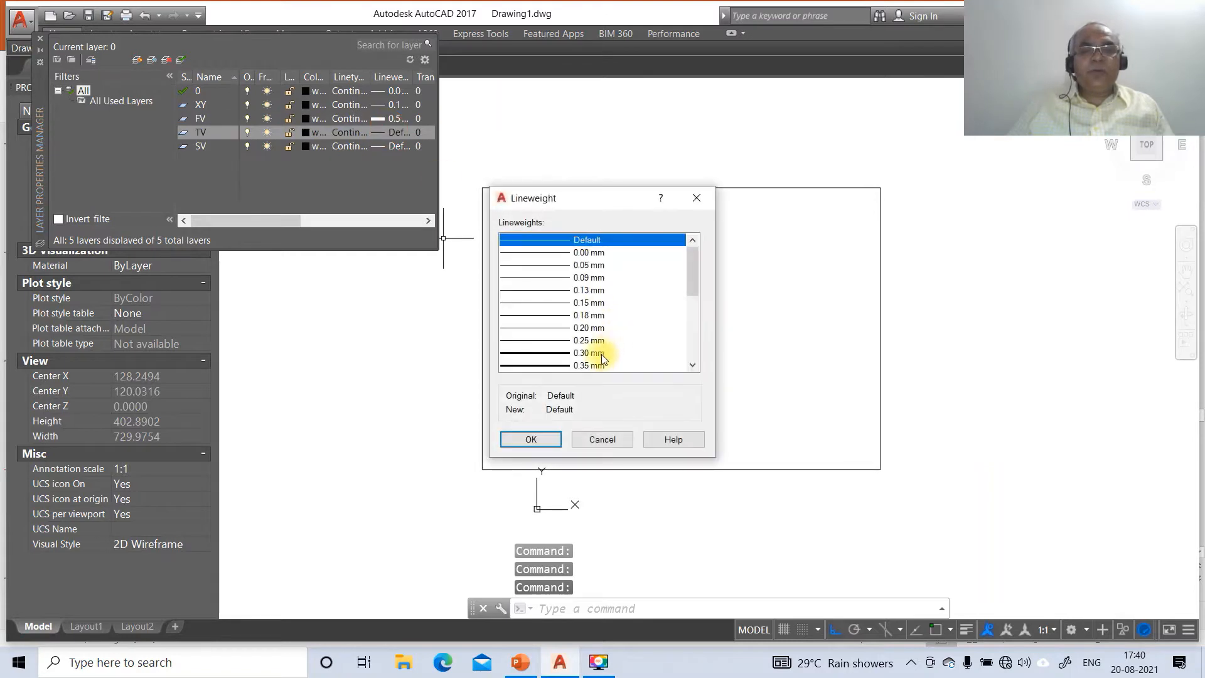
{"action": "scroll", "coordinate": [576, 345], "scroll_direction": "down", "scroll_amount": 1}
{"action": "left_click", "coordinate": [568, 353]}
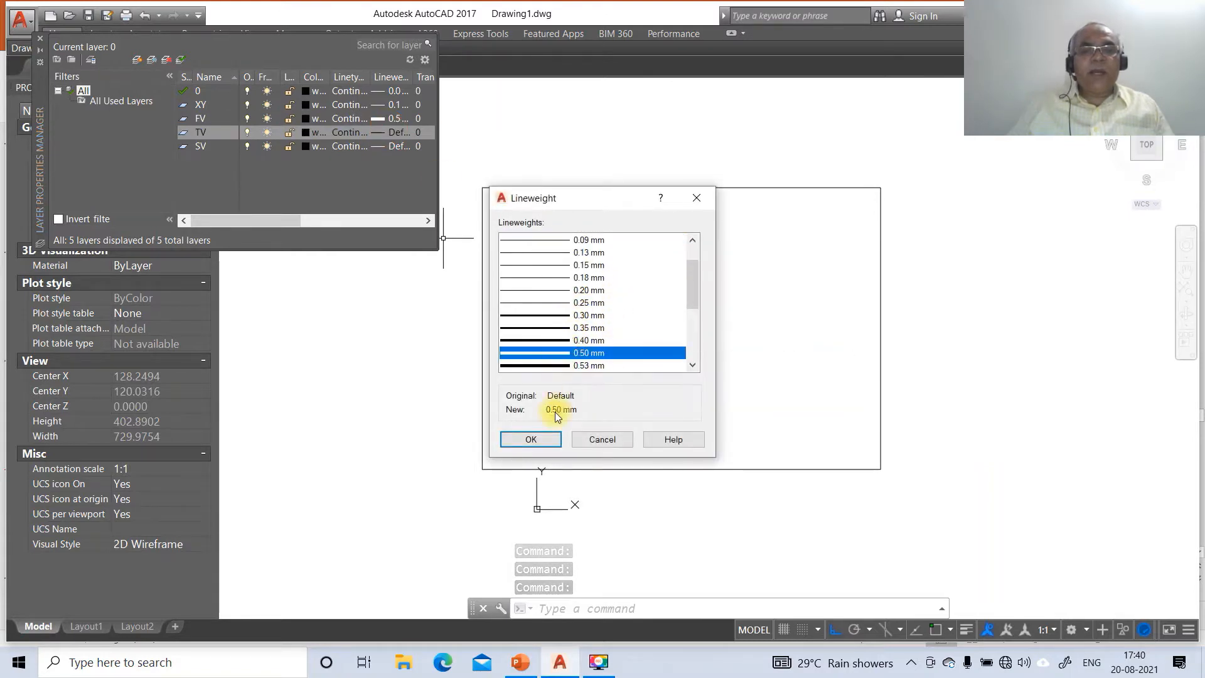
{"action": "left_click", "coordinate": [532, 440]}
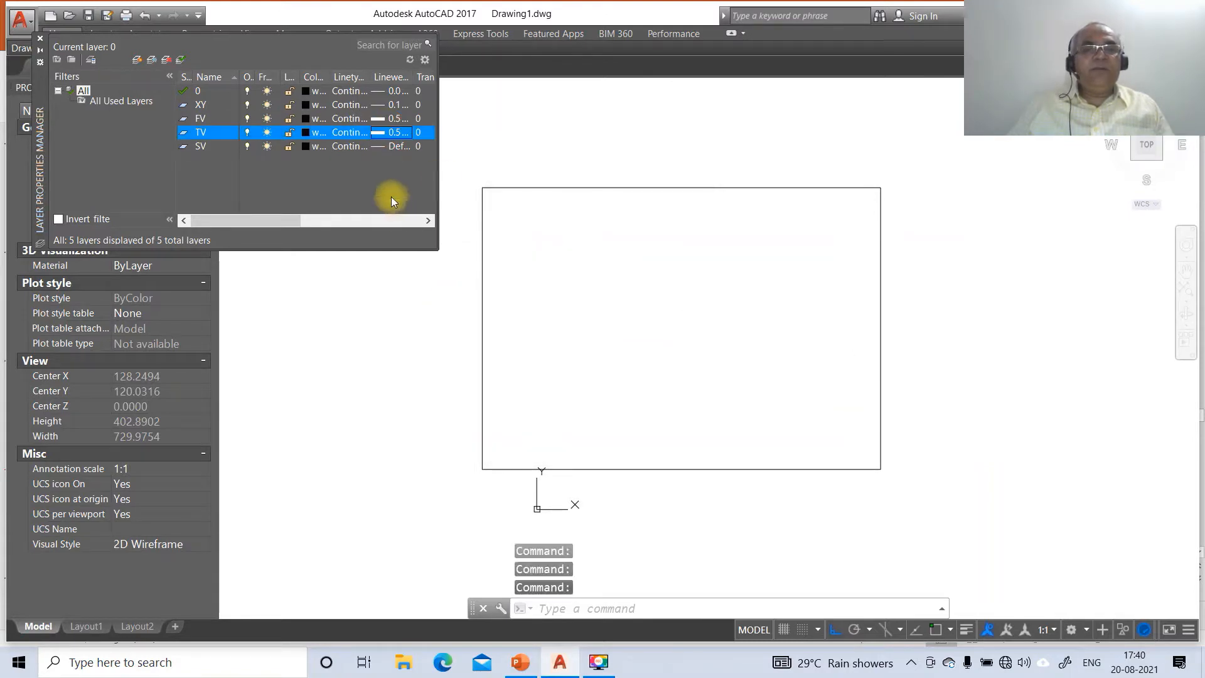
{"action": "left_click", "coordinate": [398, 146]}
{"action": "scroll", "coordinate": [624, 326], "scroll_direction": "down", "scroll_amount": 2}
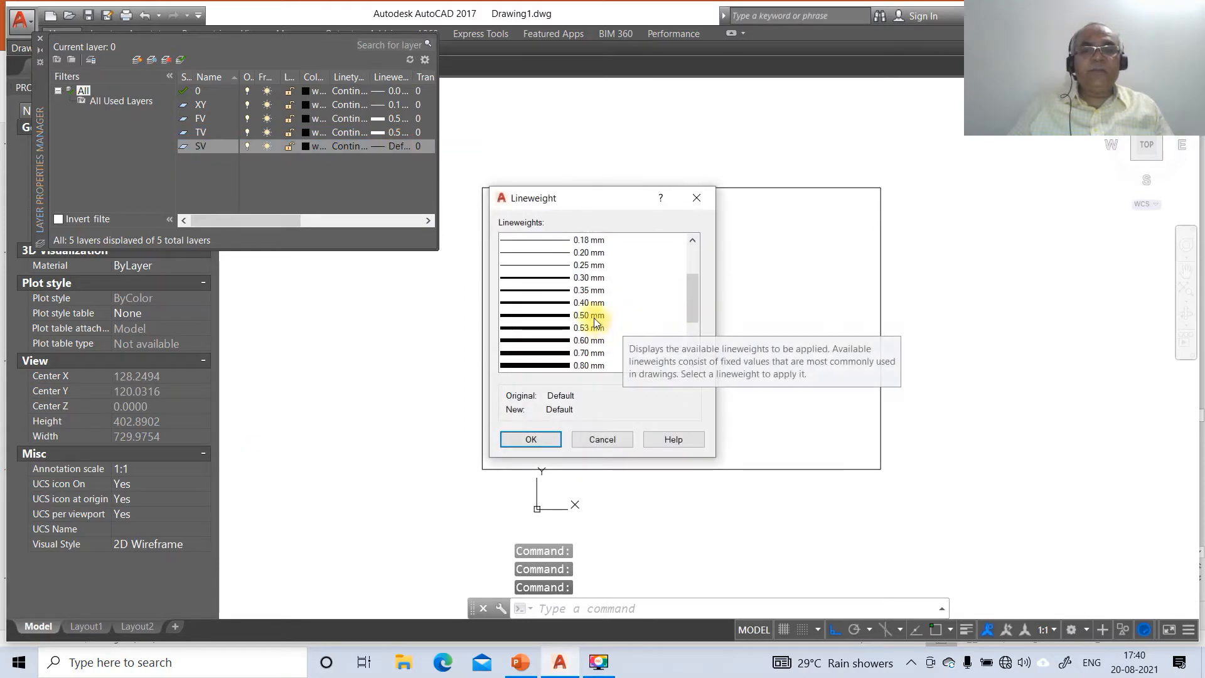
{"action": "left_click", "coordinate": [593, 316]}
{"action": "left_click", "coordinate": [531, 439]}
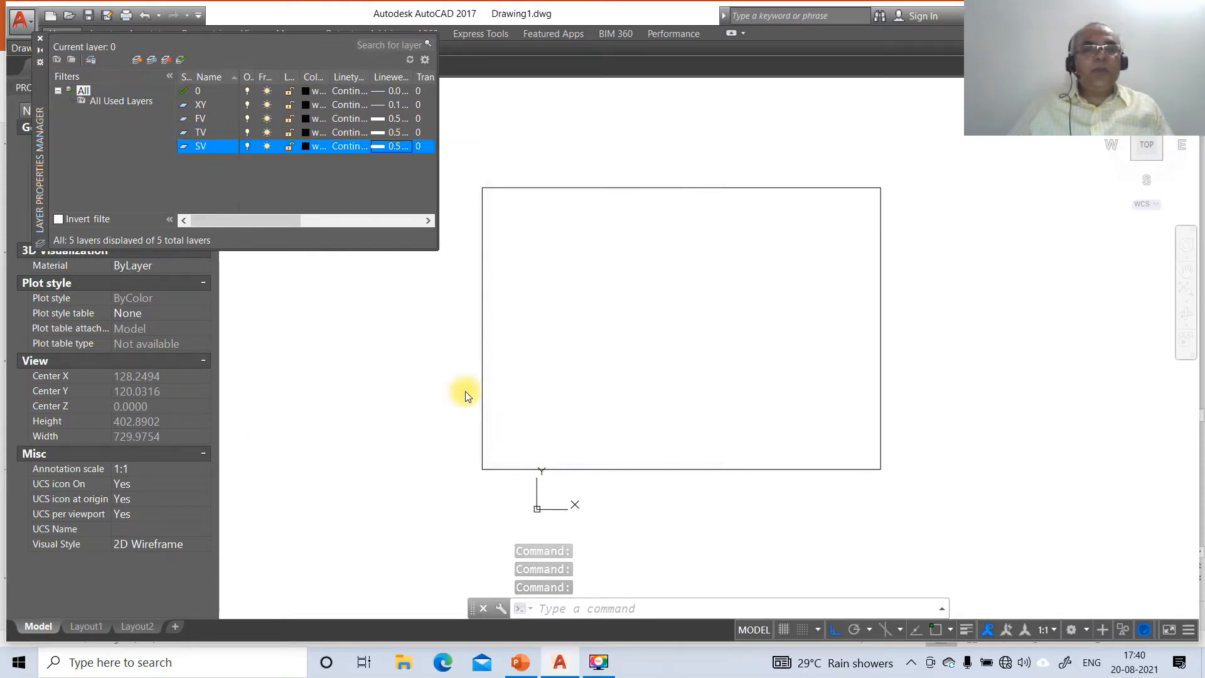
- Set the layer colours to red for SV, magenta for TV and blue for FV
{"action": "left_click", "coordinate": [306, 146]}
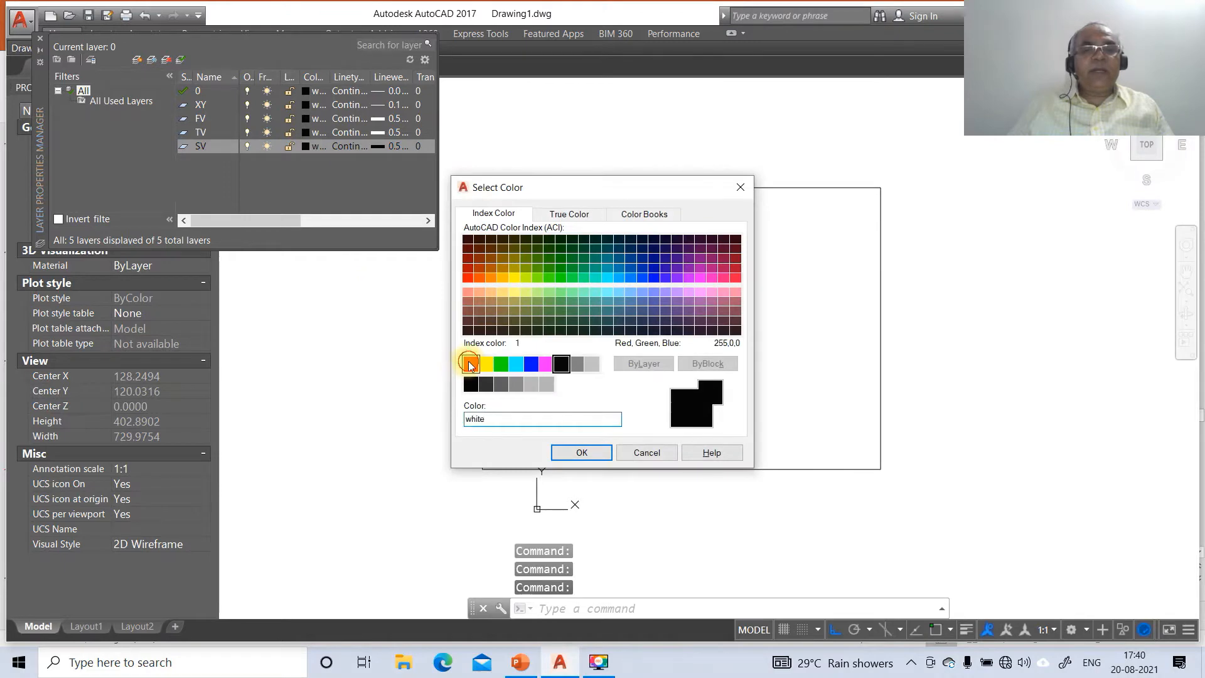
{"action": "left_click", "coordinate": [470, 363]}
{"action": "left_click", "coordinate": [579, 451]}
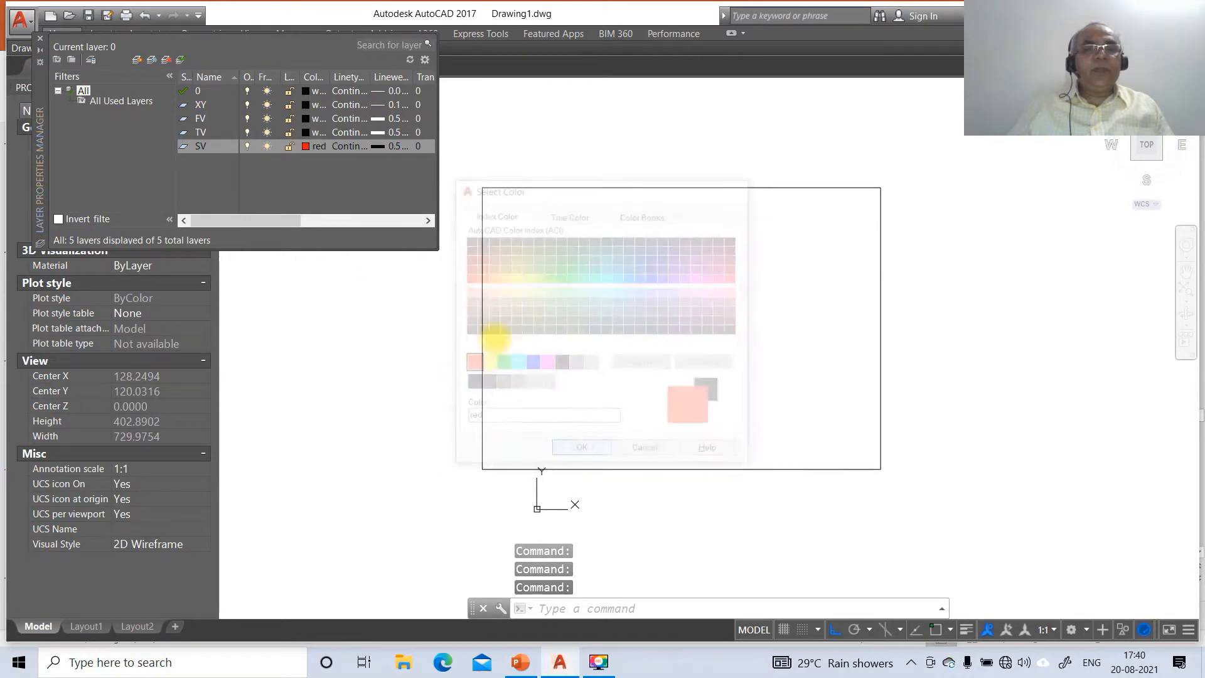
{"action": "left_click", "coordinate": [309, 131]}
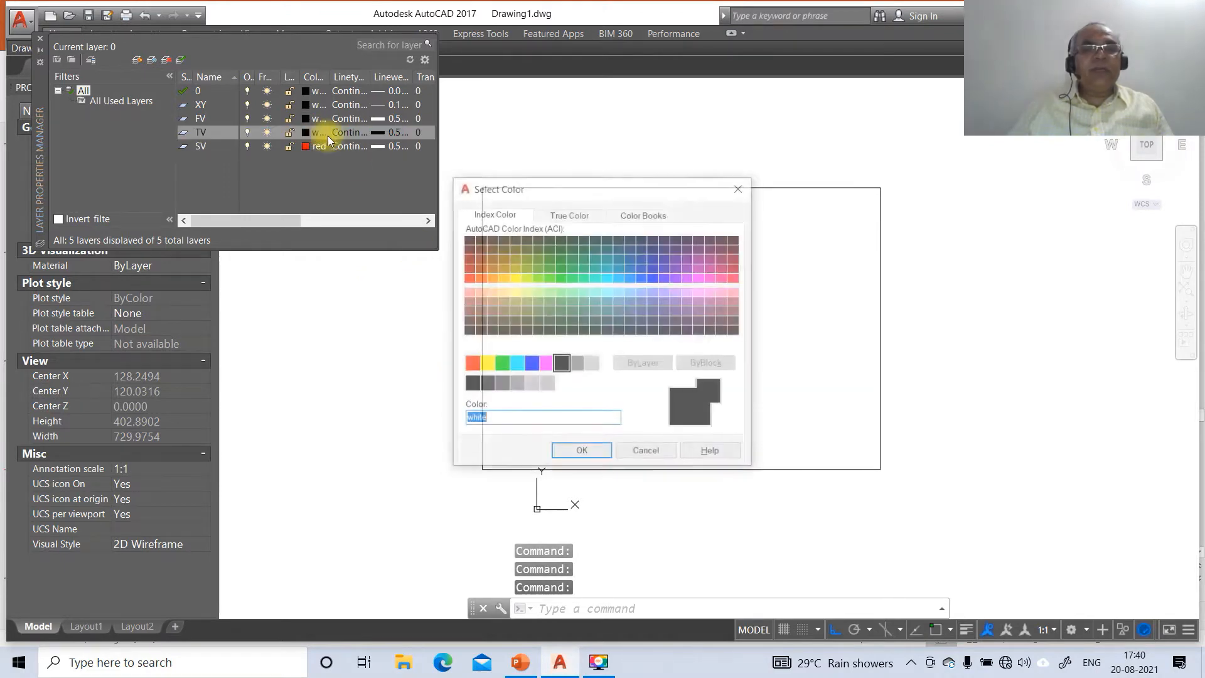
{"action": "left_click", "coordinate": [546, 364]}
{"action": "left_click", "coordinate": [574, 452]}
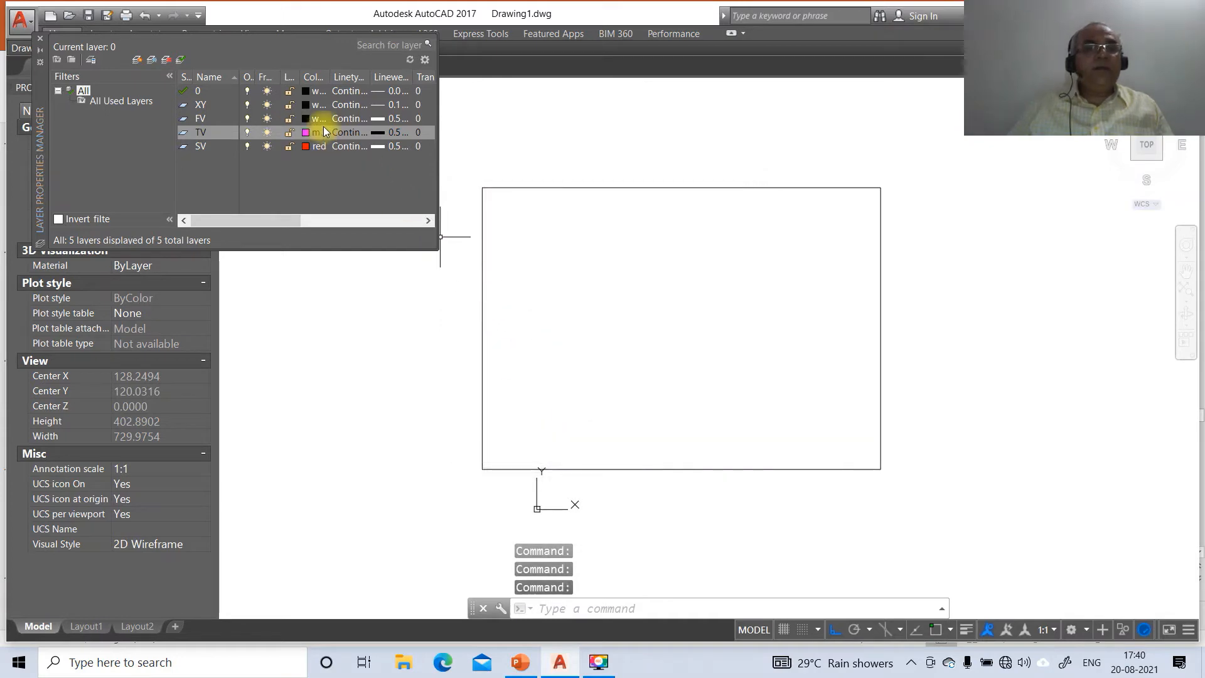
{"action": "left_click", "coordinate": [310, 118]}
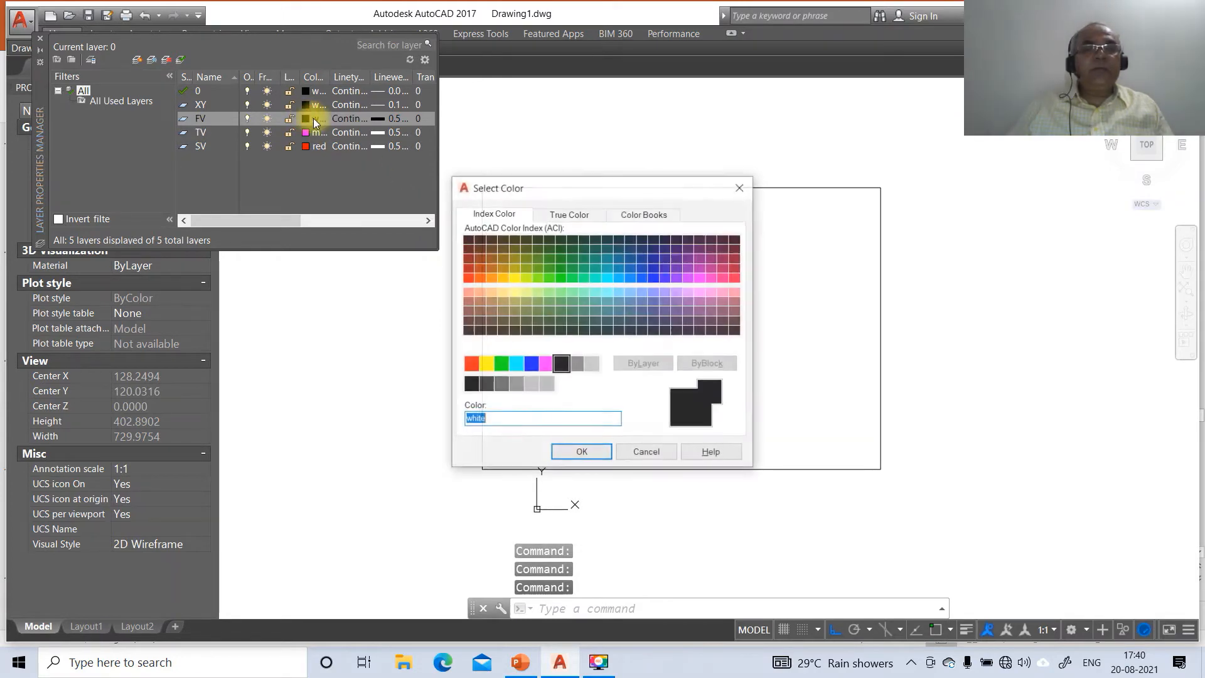
{"action": "left_click", "coordinate": [531, 364]}
{"action": "left_click", "coordinate": [575, 452]}
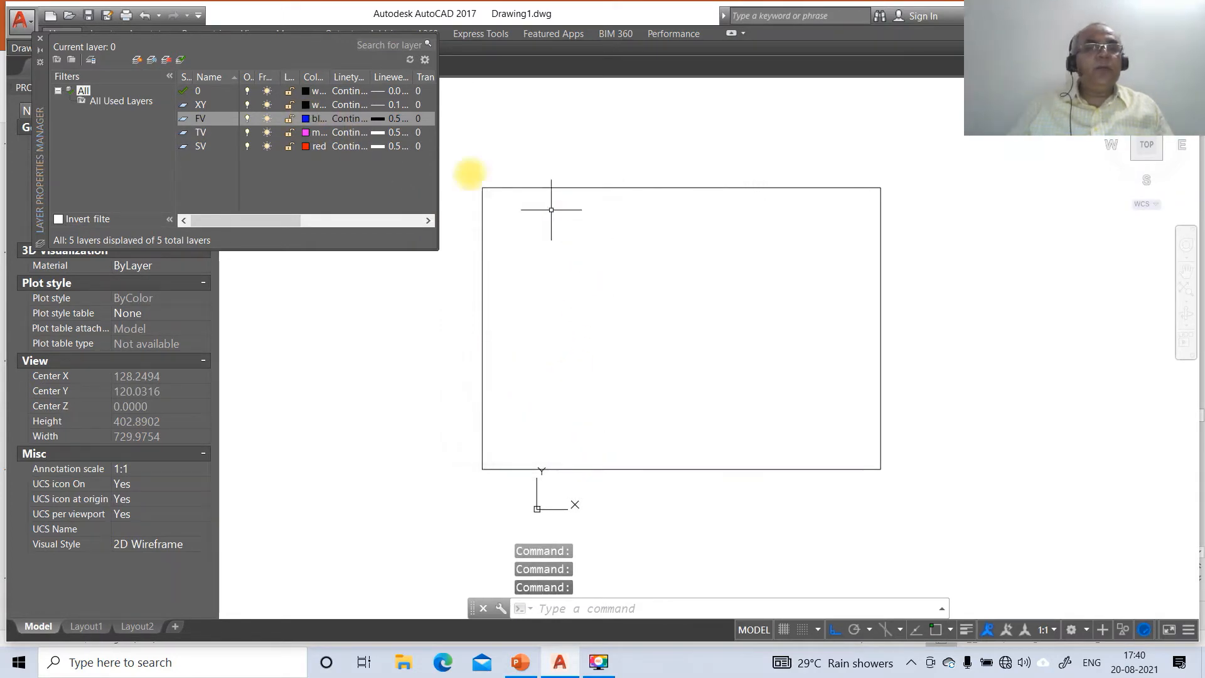
- Close the layer manager, check the solution slide and draw a five-sided polygon by Edge with a vertical 25 mm right side
{"action": "left_click", "coordinate": [40, 38]}
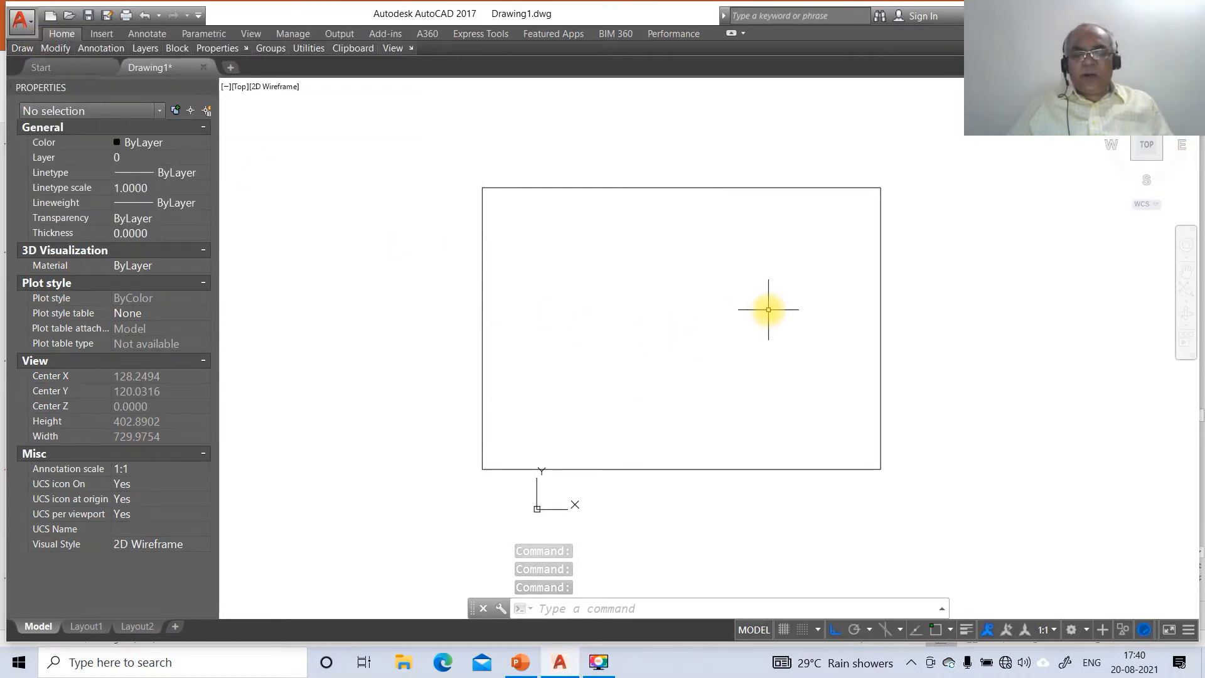
{"action": "type", "text": "POL"}
{"action": "key", "text": "Return"}
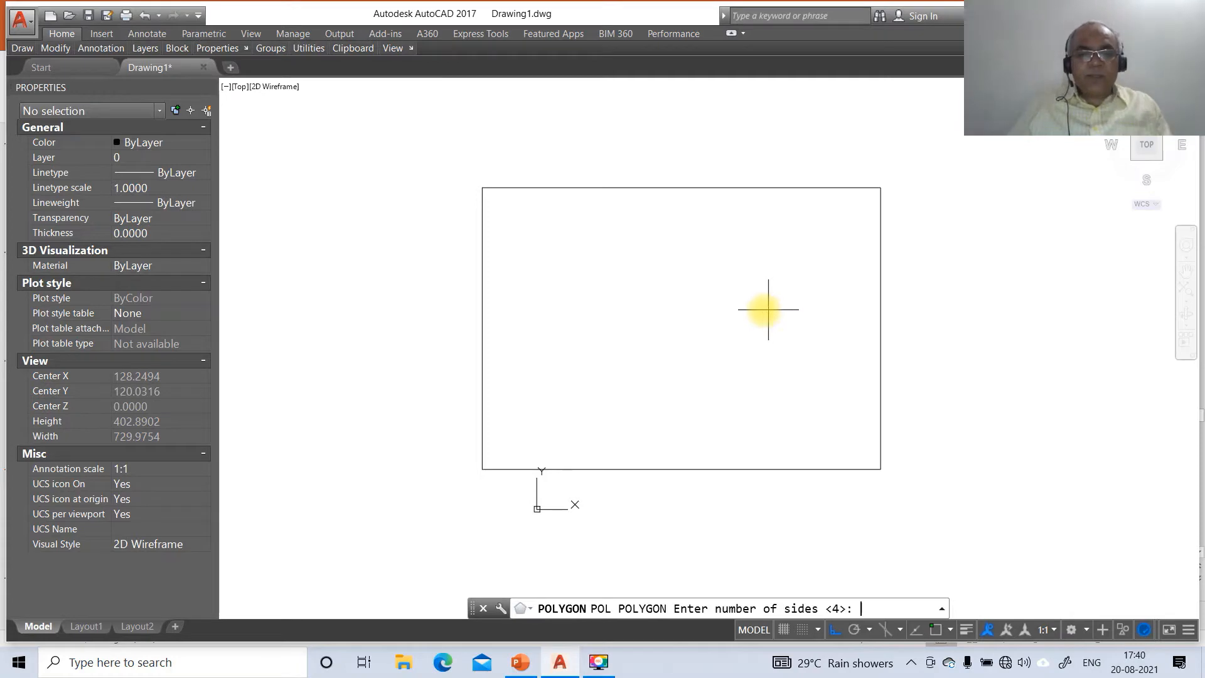
{"action": "left_click", "coordinate": [519, 661]}
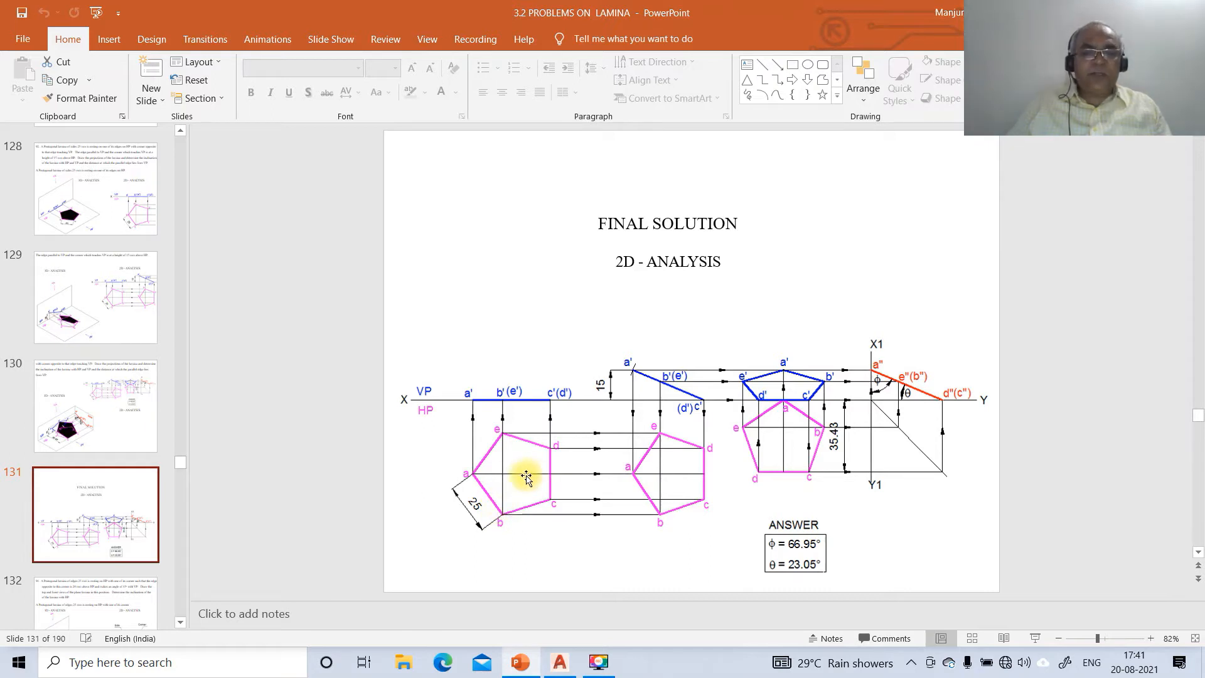
{"action": "left_click", "coordinate": [558, 662]}
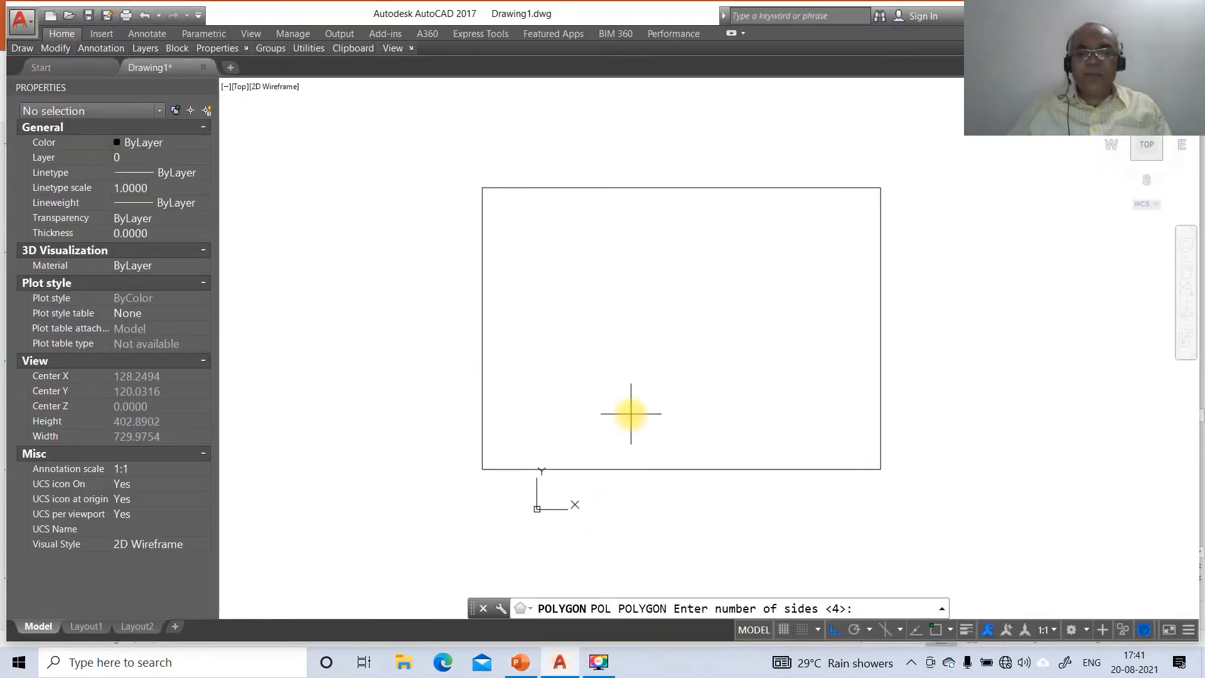
{"action": "key", "text": "Return"}
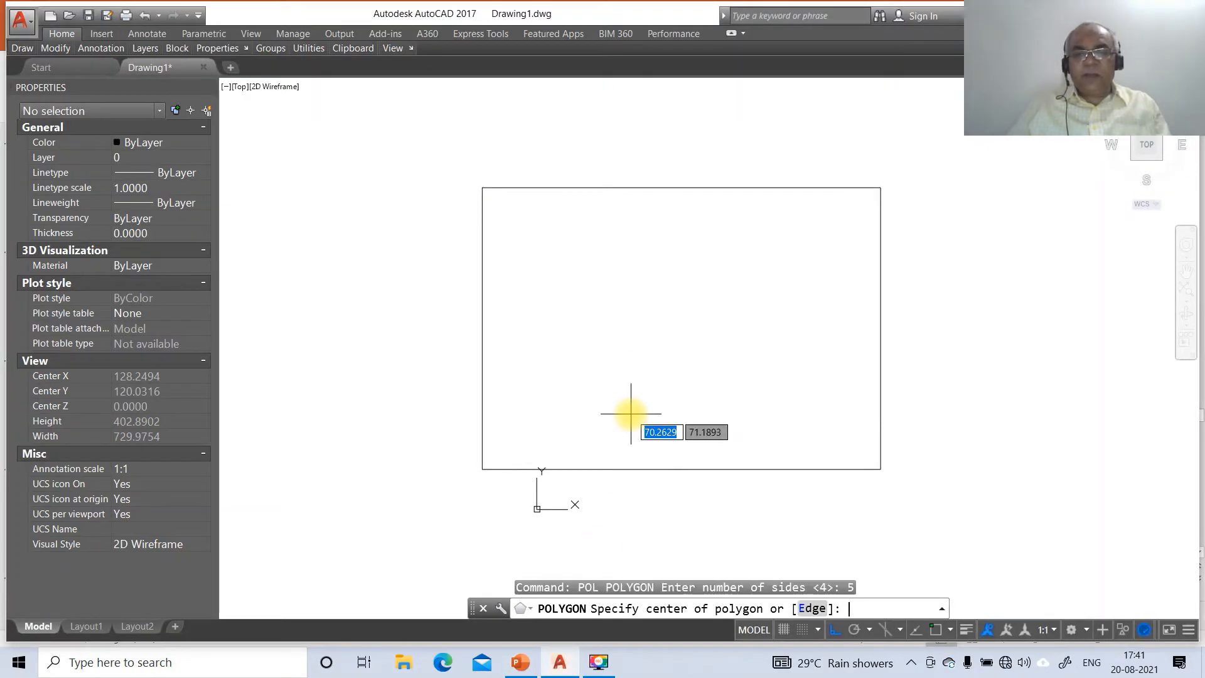
{"action": "type", "text": "E"}
{"action": "key", "text": "Return"}
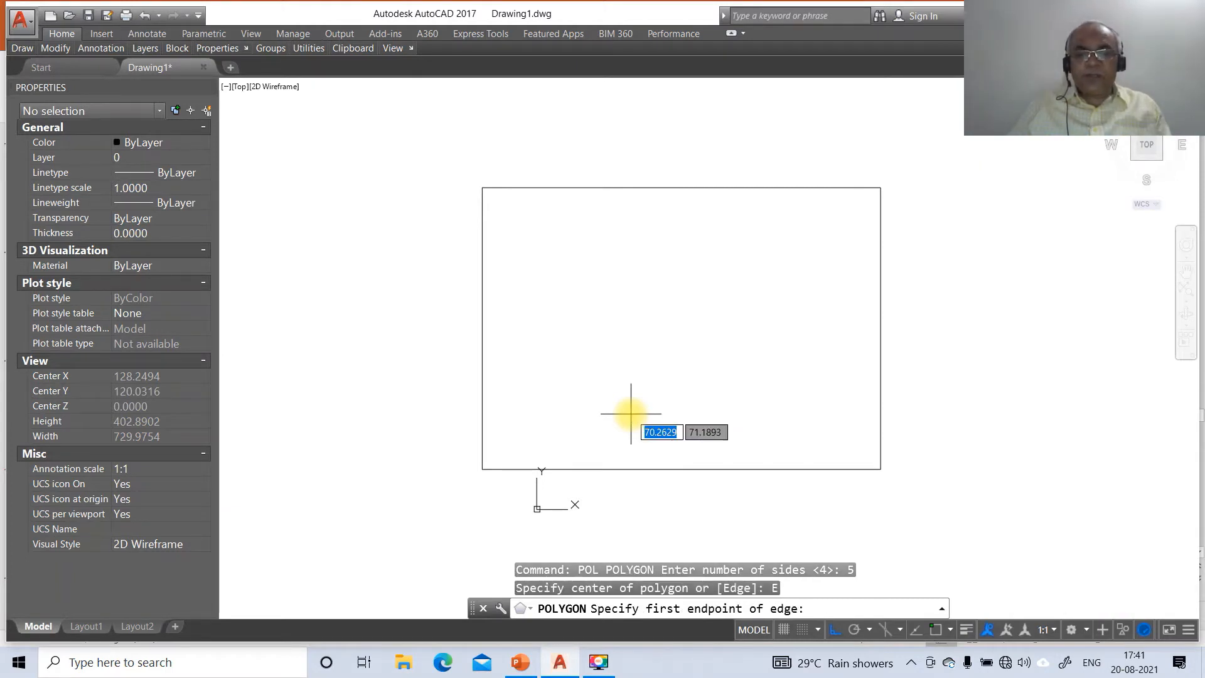
{"action": "left_click", "coordinate": [570, 372]}
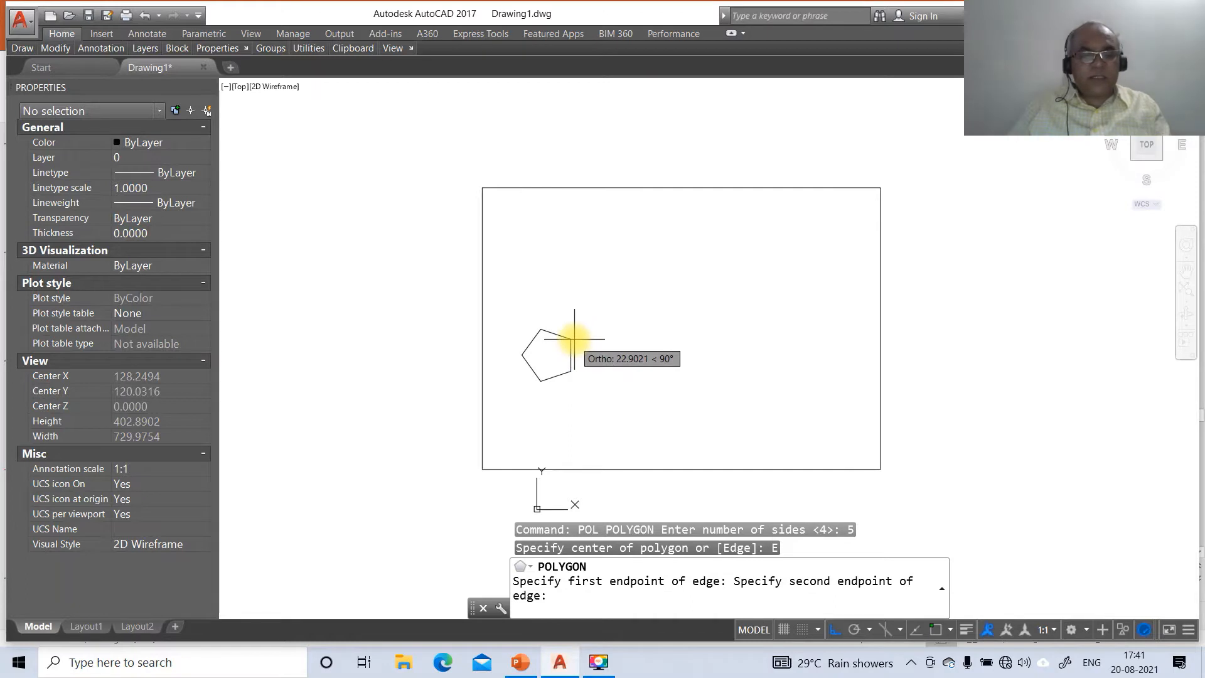
{"action": "type", "text": "25"}
{"action": "key", "text": "Return"}
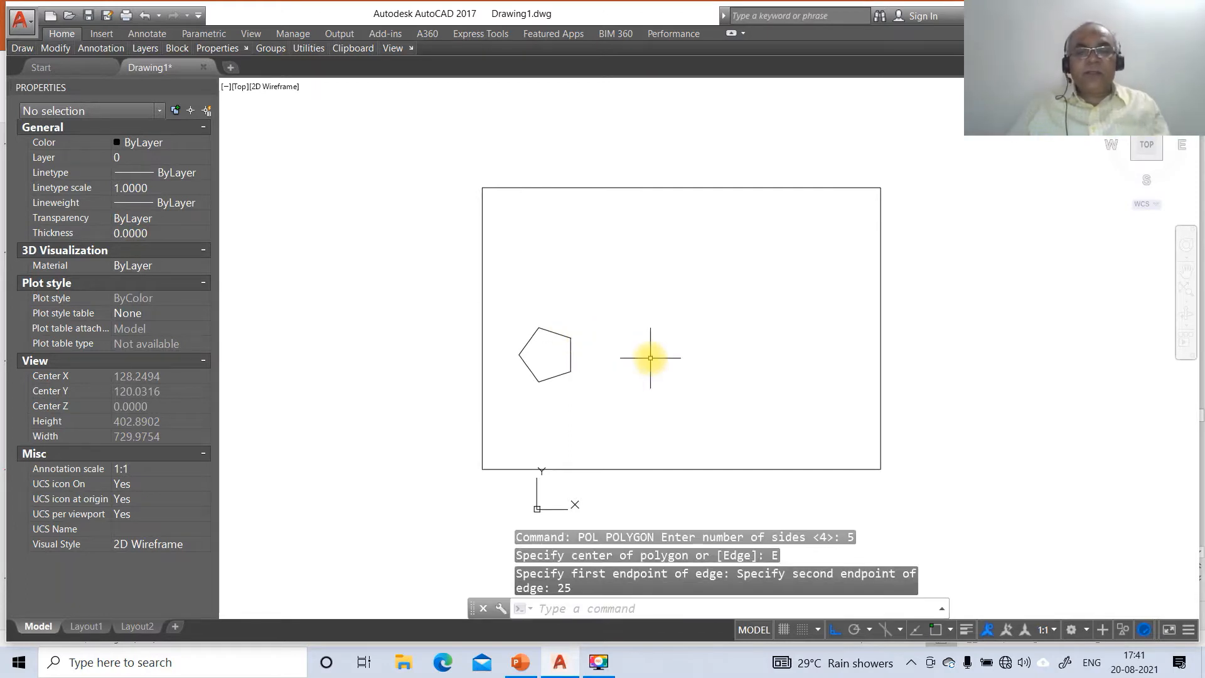
- Draw a horizontal line above the pentagon that extends past both of its sides
{"action": "type", "text": "l"}
{"action": "key", "text": "Return"}
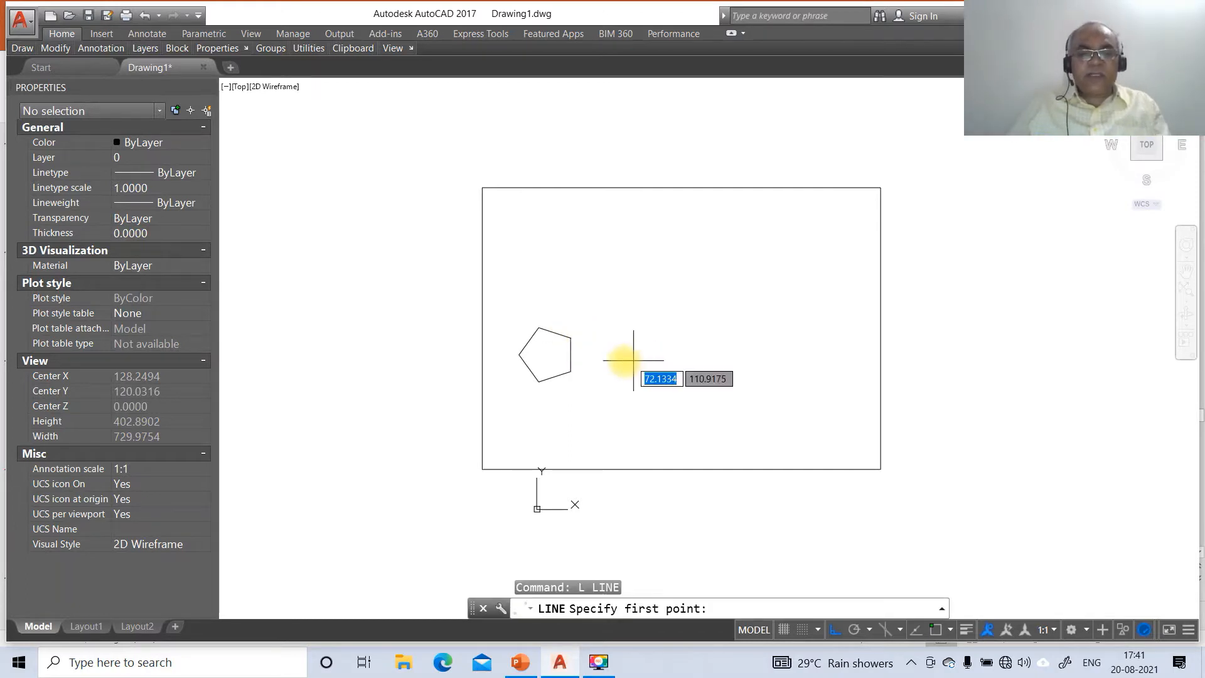
{"action": "left_click", "coordinate": [507, 301]}
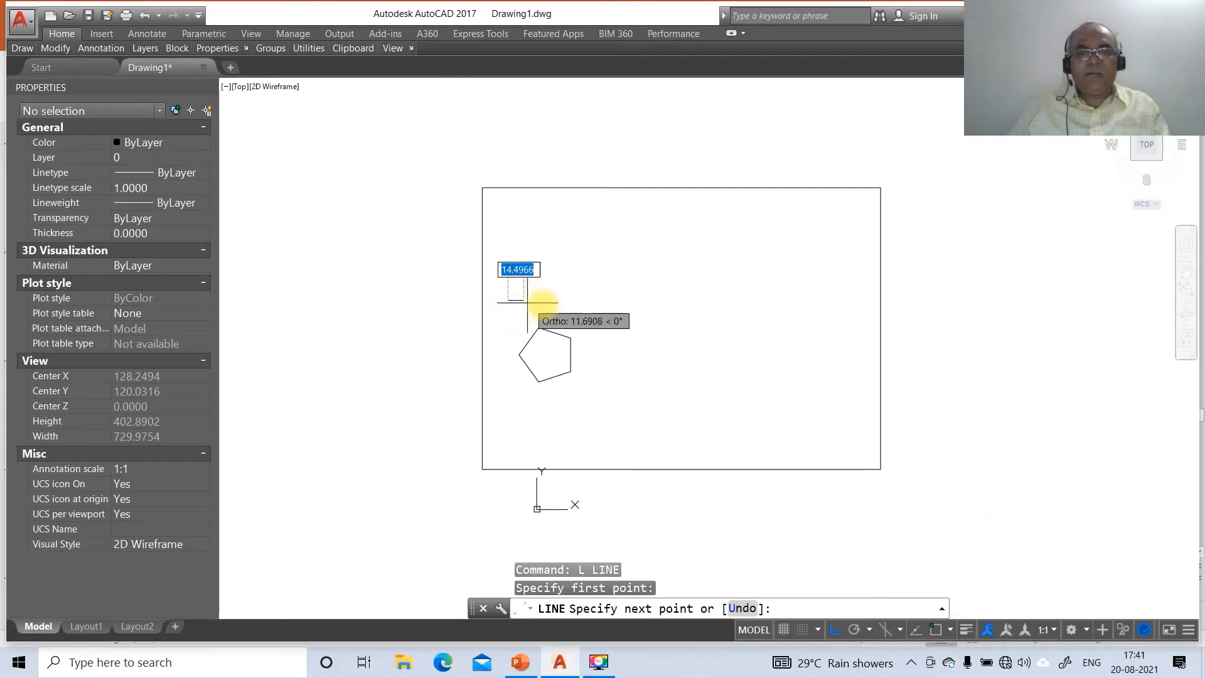
{"action": "left_click", "coordinate": [586, 312]}
{"action": "key", "text": "Return"}
- Draw a projector from the pentagon's upper right vertex perpendicular to the horizontal line above
{"action": "key", "text": "Return"}
{"action": "type", "text": "INT"}
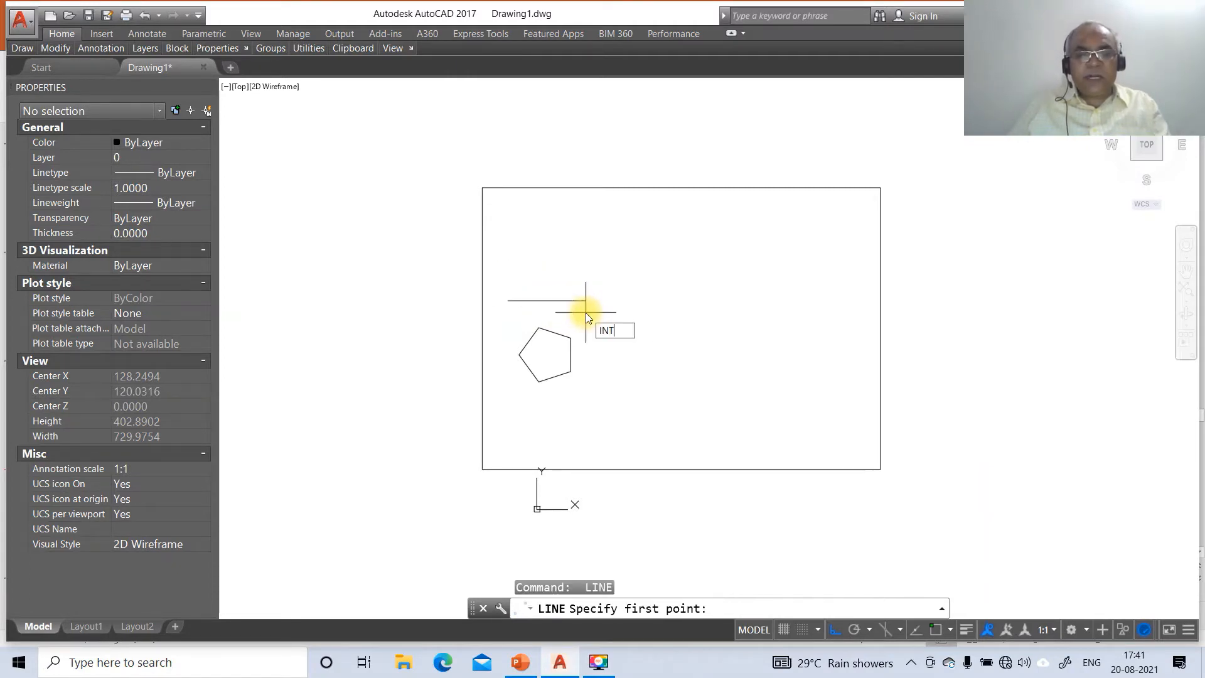
{"action": "key", "text": "Return"}
{"action": "left_click", "coordinate": [568, 342]}
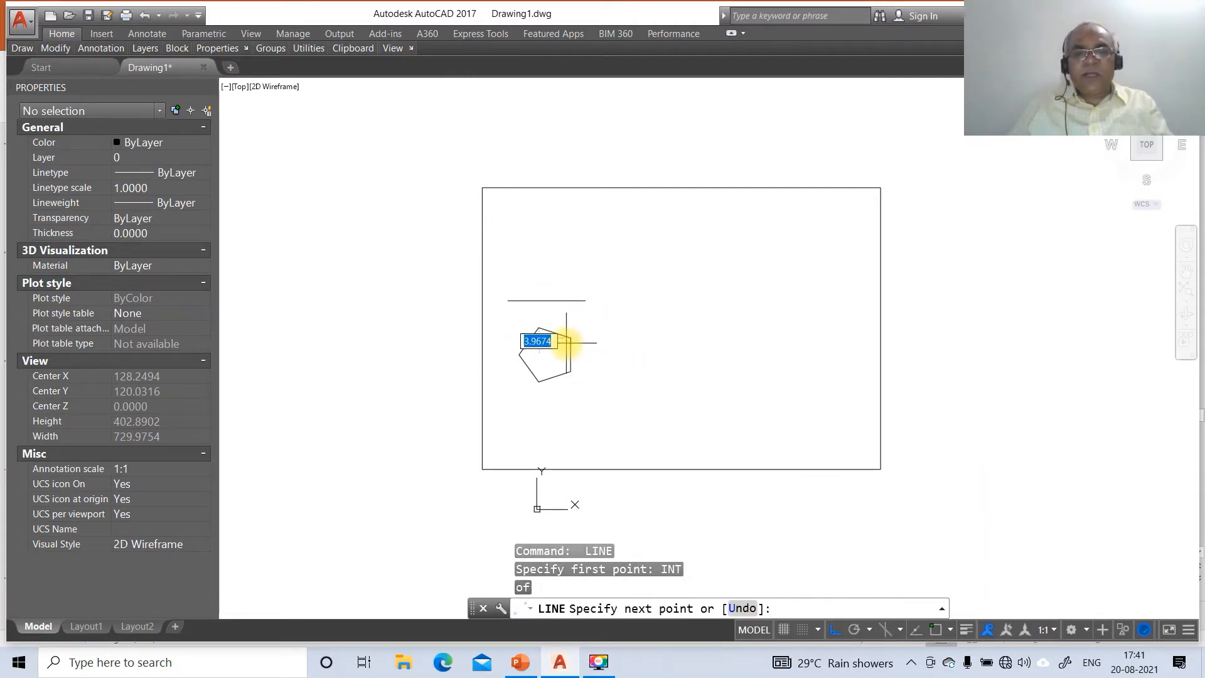
{"action": "type", "text": "PER"}
{"action": "key", "text": "Return"}
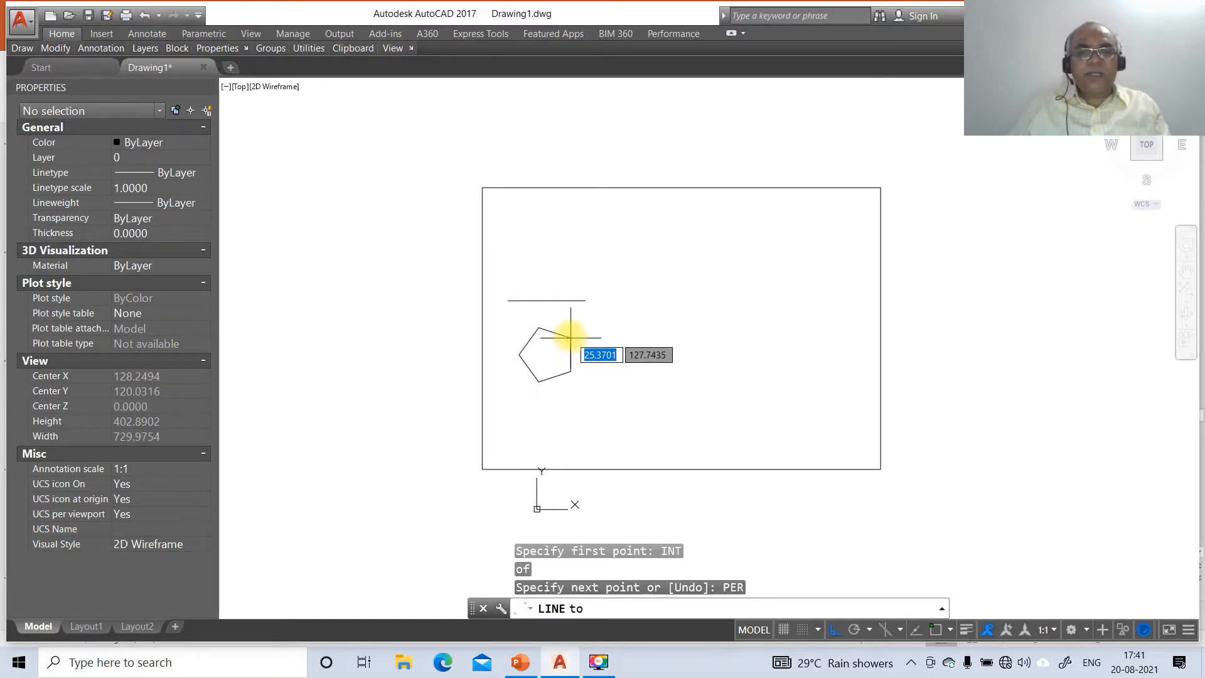
{"action": "left_click", "coordinate": [575, 306]}
{"action": "key", "text": "Return"}
- Draw a projector from the pentagon's lowest vertex perpendicular to the horizontal line above
{"action": "key", "text": "Return"}
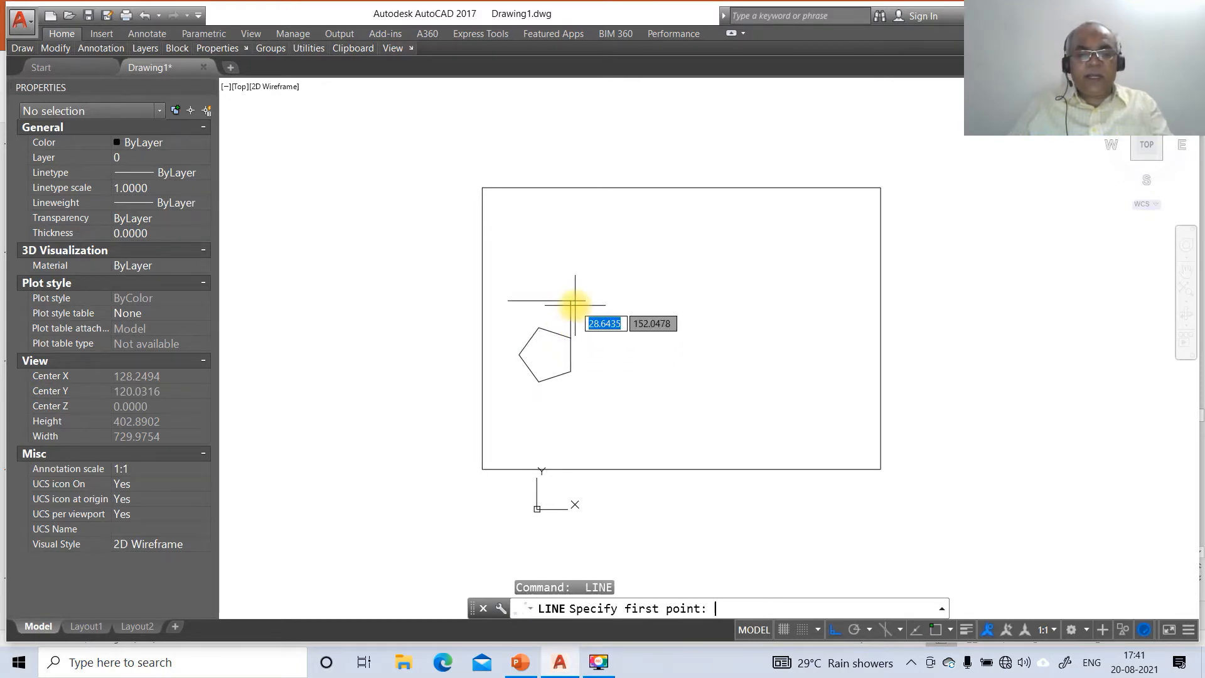
{"action": "type", "text": "INT"}
{"action": "key", "text": "Return"}
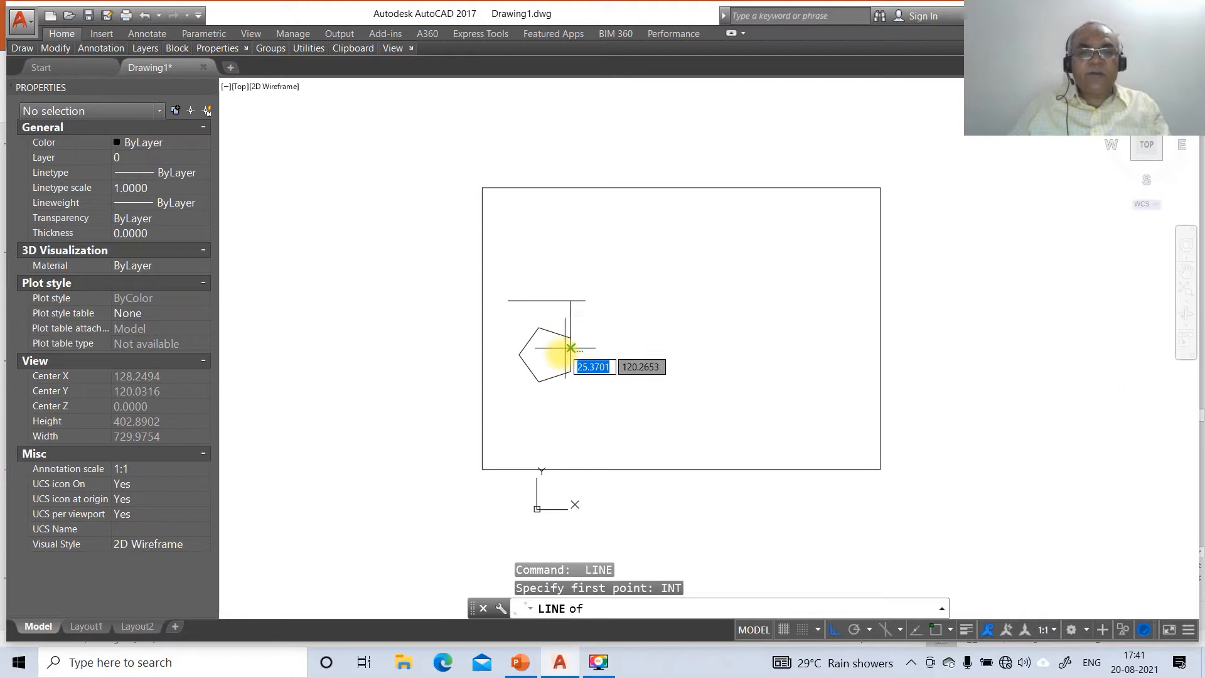
{"action": "left_click", "coordinate": [538, 381]}
{"action": "type", "text": "PER"}
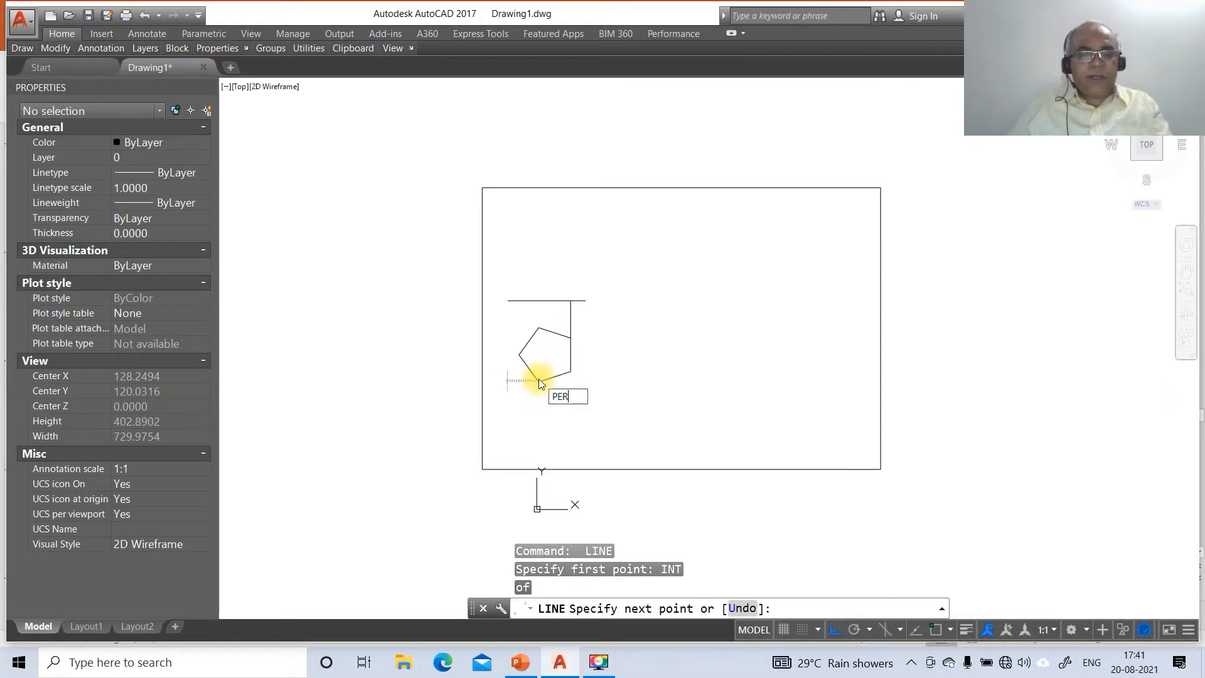
{"action": "key", "text": "Return"}
{"action": "left_click", "coordinate": [546, 302]}
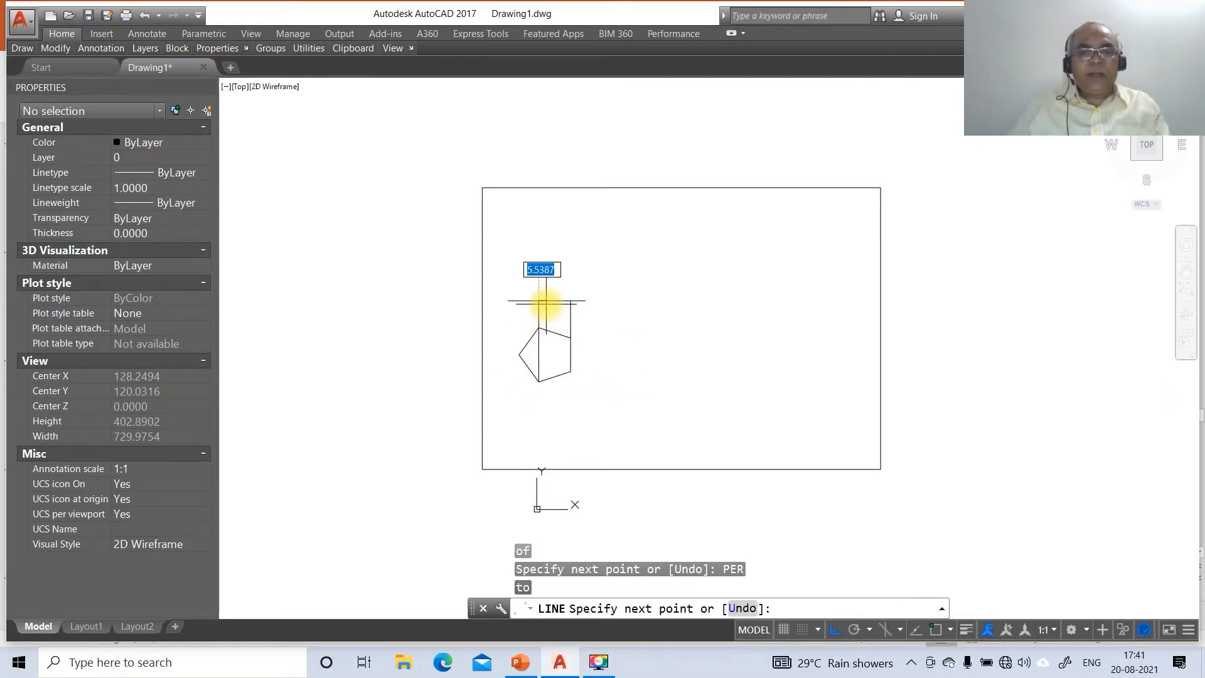
{"action": "key", "text": "Return"}
- Draw a projector from the pentagon's leftmost vertex perpendicular to the horizontal line above
{"action": "key", "text": "Return"}
{"action": "type", "text": "INT"}
{"action": "key", "text": "Return"}
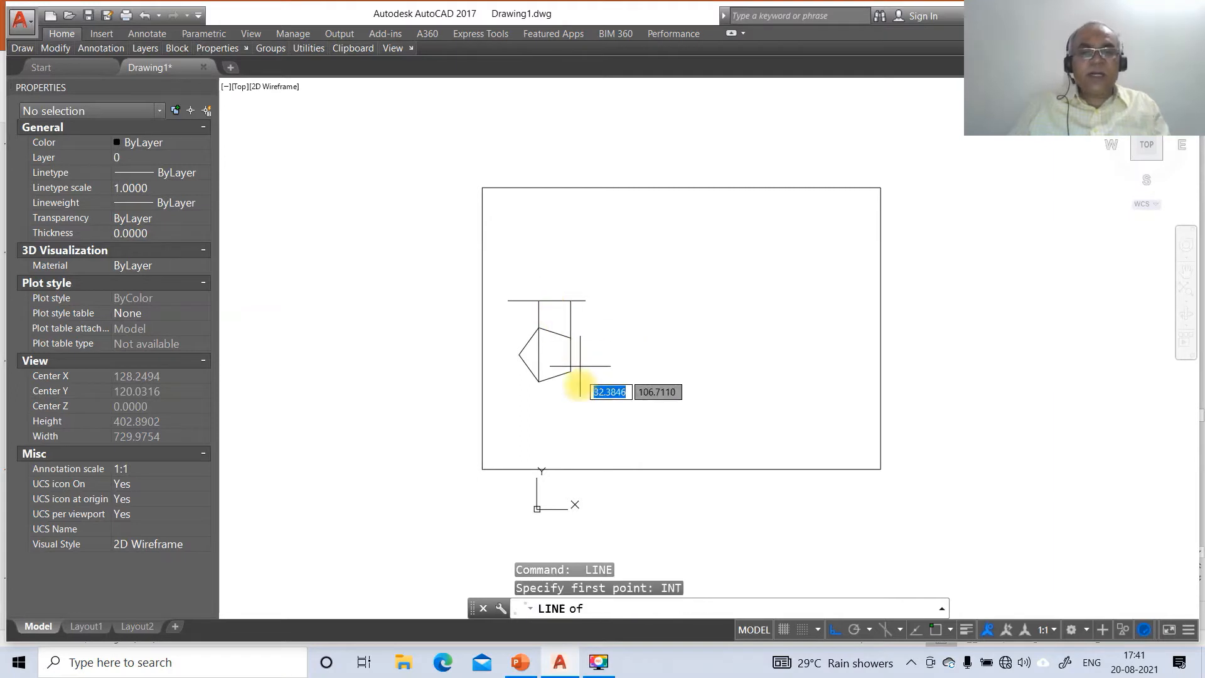
{"action": "left_click", "coordinate": [520, 358]}
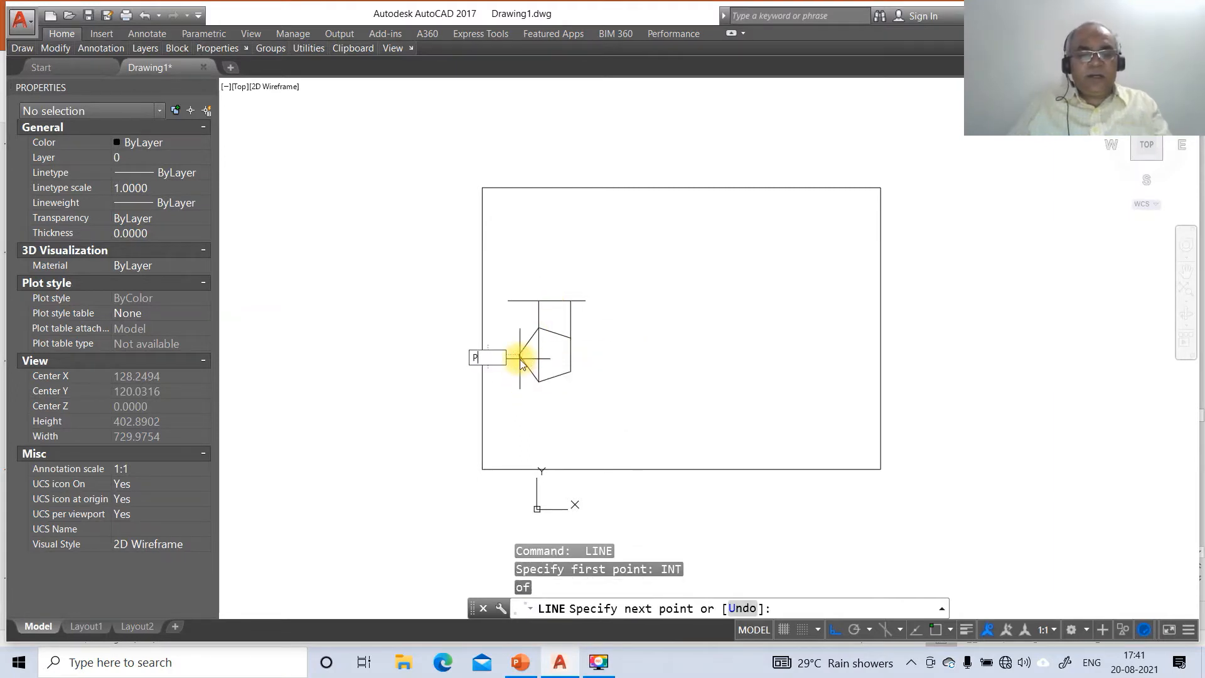
{"action": "type", "text": "PER"}
{"action": "key", "text": "Return"}
{"action": "left_click", "coordinate": [530, 301]}
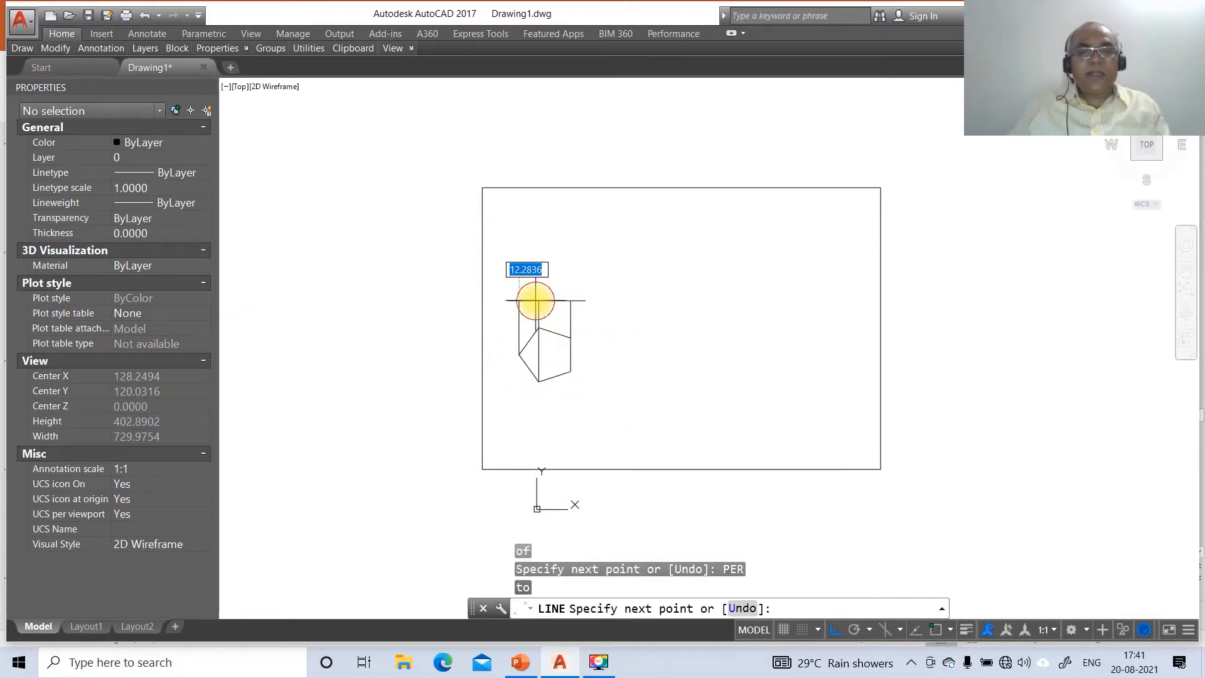
{"action": "key", "text": "Return"}
- Trim both overhanging ends of the horizontal line to the outer projectors using Fillet with radius 0
{"action": "type", "text": "F"}
{"action": "key", "text": "Return"}
{"action": "left_click", "coordinate": [519, 308]}
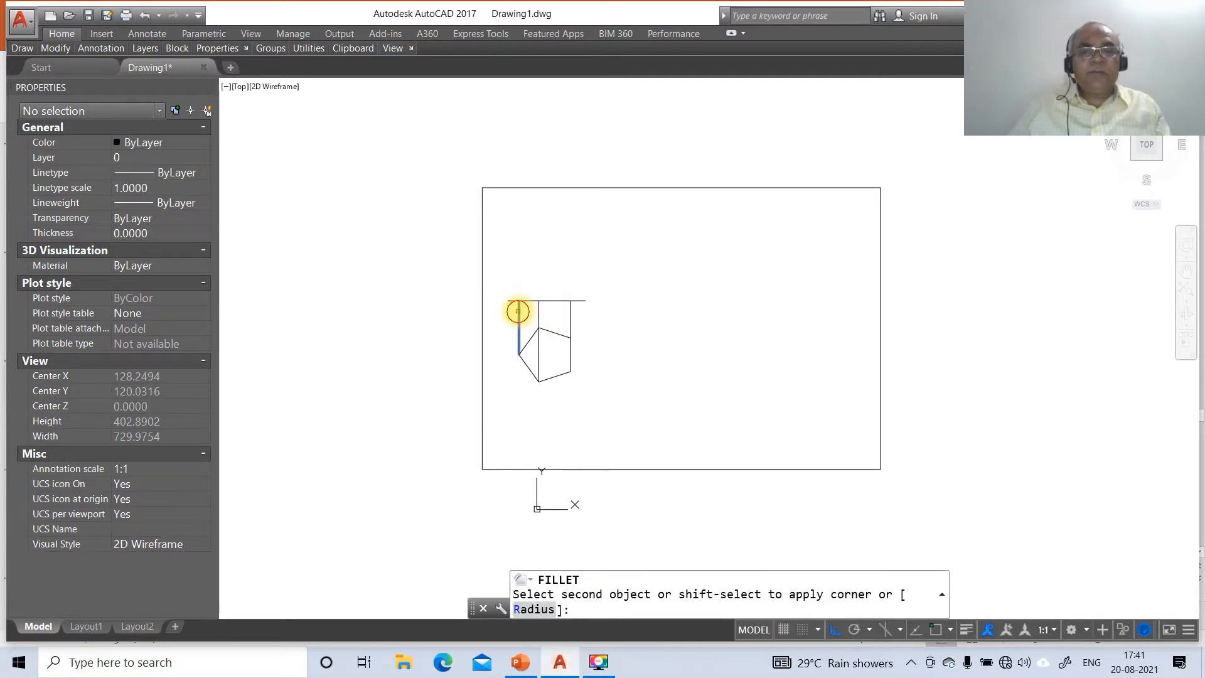
{"action": "left_click", "coordinate": [528, 302]}
{"action": "key", "text": "Return"}
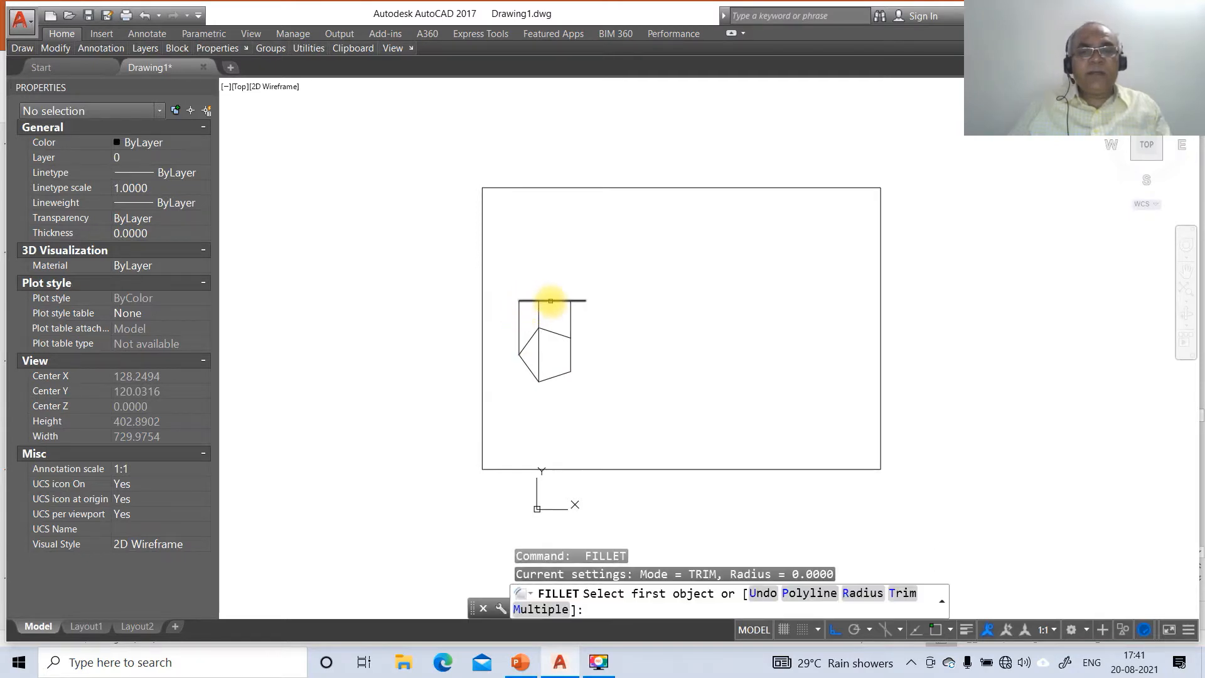
{"action": "left_click", "coordinate": [550, 301]}
{"action": "left_click", "coordinate": [570, 313]}
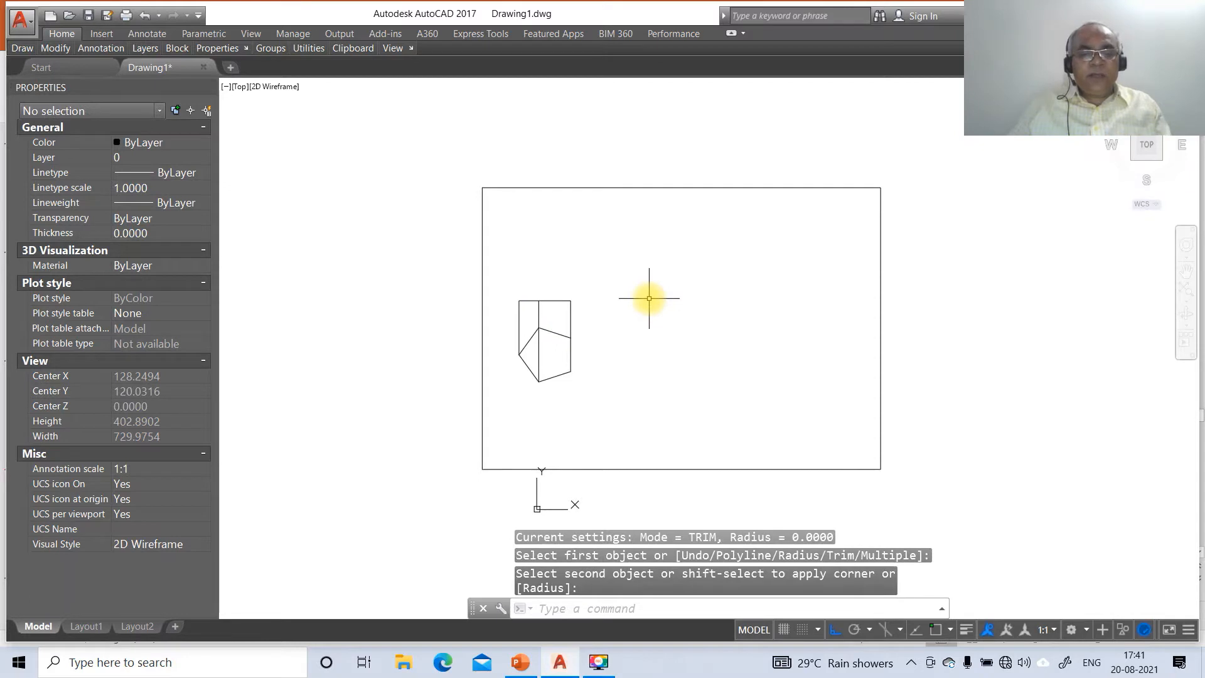
- Move the horizontal line above the pentagon to layer FV
{"action": "left_click", "coordinate": [551, 300]}
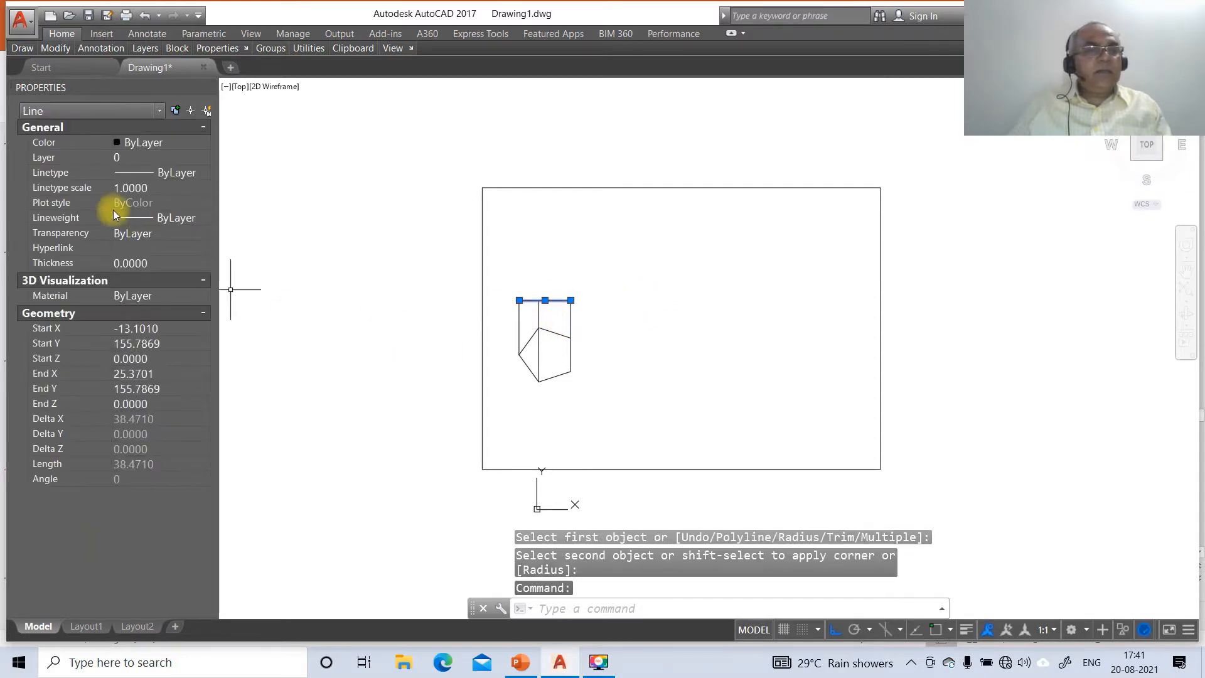
{"action": "left_click", "coordinate": [49, 157]}
{"action": "left_click", "coordinate": [202, 156]}
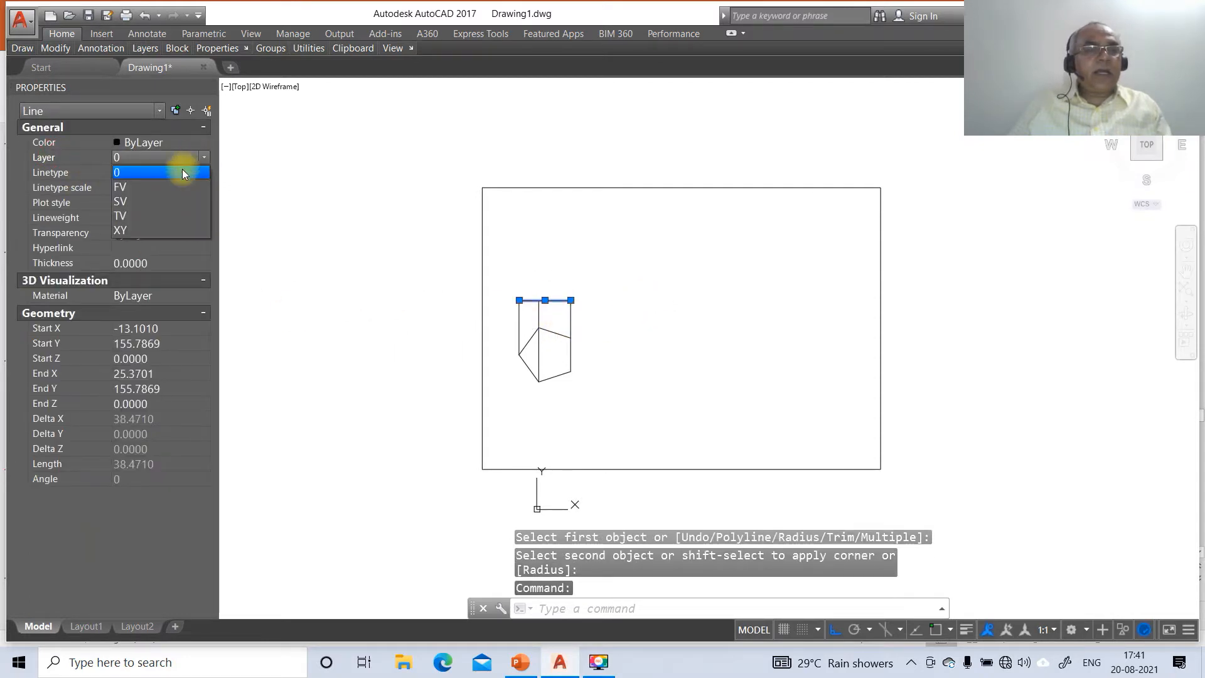
{"action": "left_click", "coordinate": [157, 186]}
{"action": "key", "text": "Escape"}
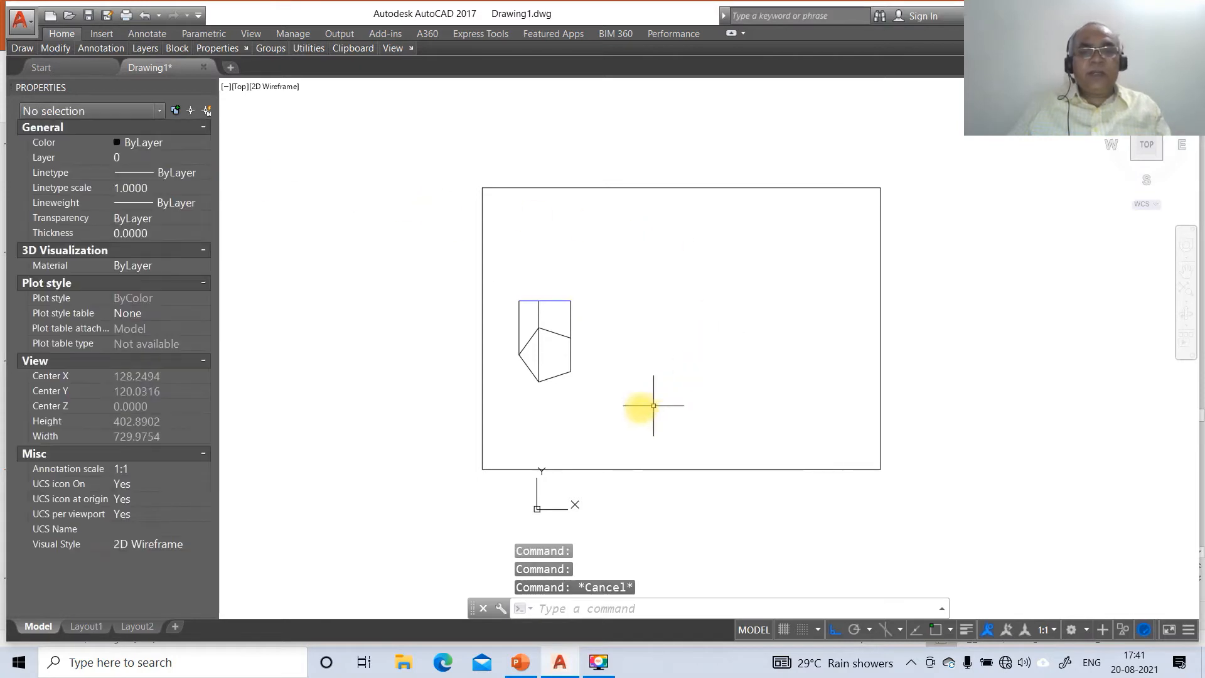
- Move the pentagon to layer TV and turn on the lineweight display
{"action": "left_click", "coordinate": [552, 377]}
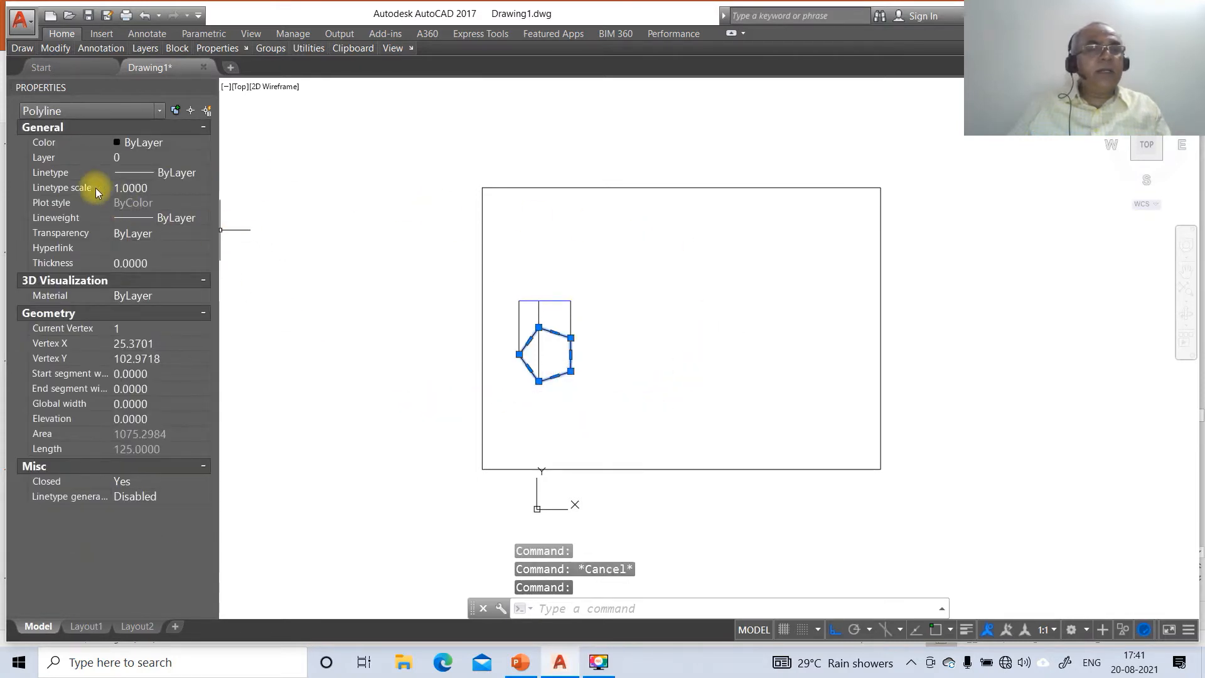
{"action": "left_click", "coordinate": [146, 160]}
{"action": "left_click", "coordinate": [202, 157]}
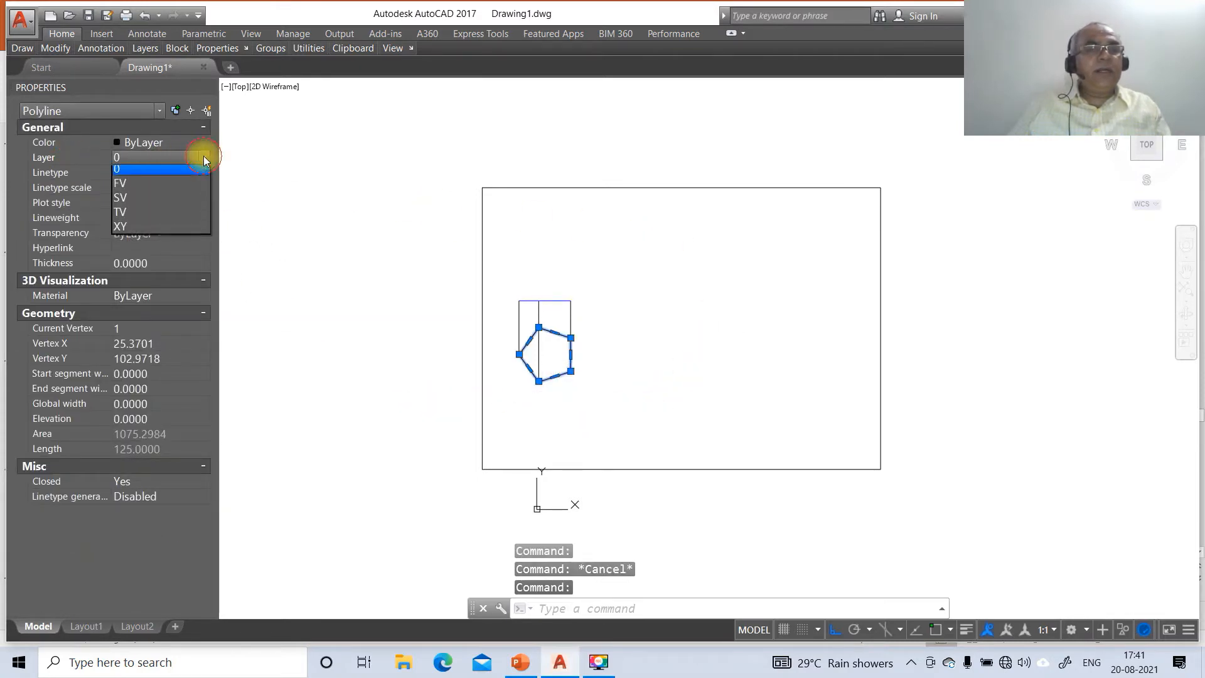
{"action": "left_click", "coordinate": [159, 190]}
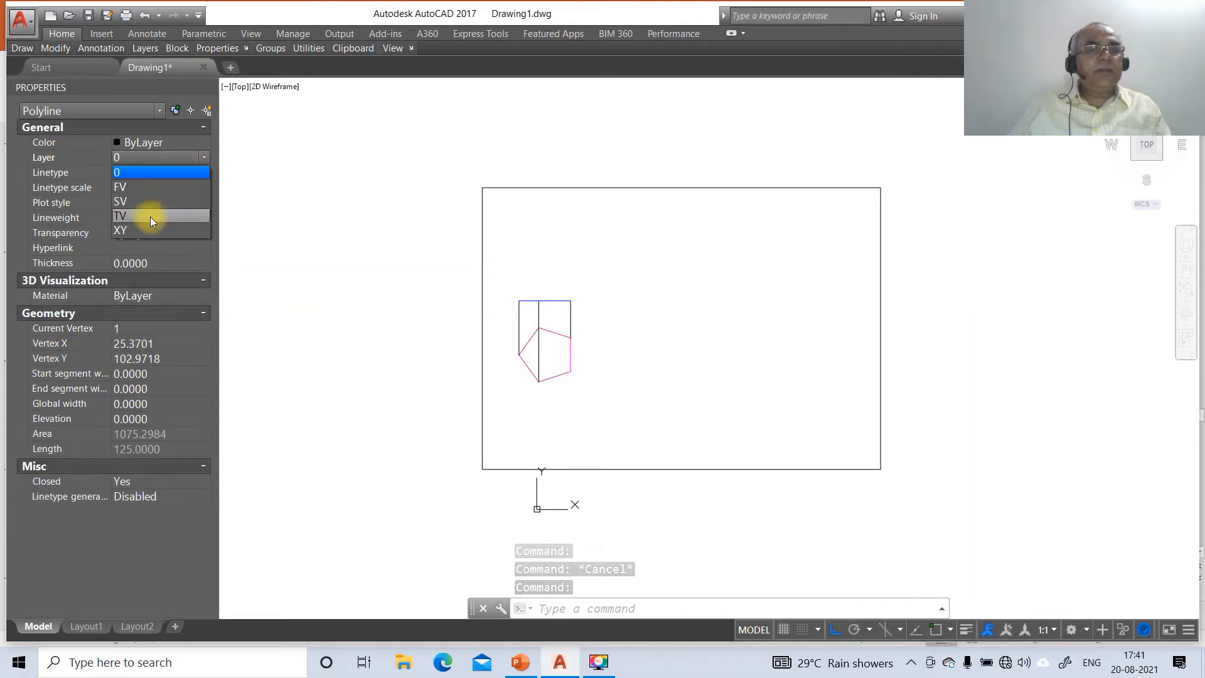
{"action": "key", "text": "Escape"}
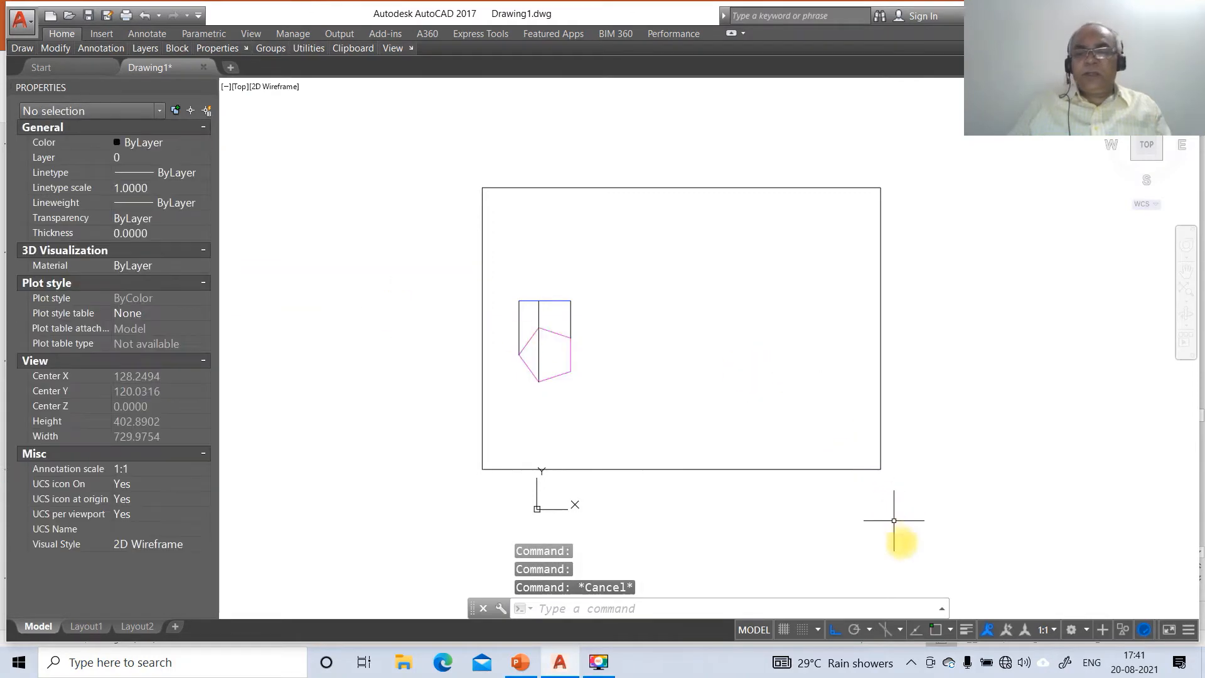
{"action": "left_click", "coordinate": [967, 630]}
- Break the blue front-view line at a single point where the middle projector meets it
{"action": "type", "text": "BR"}
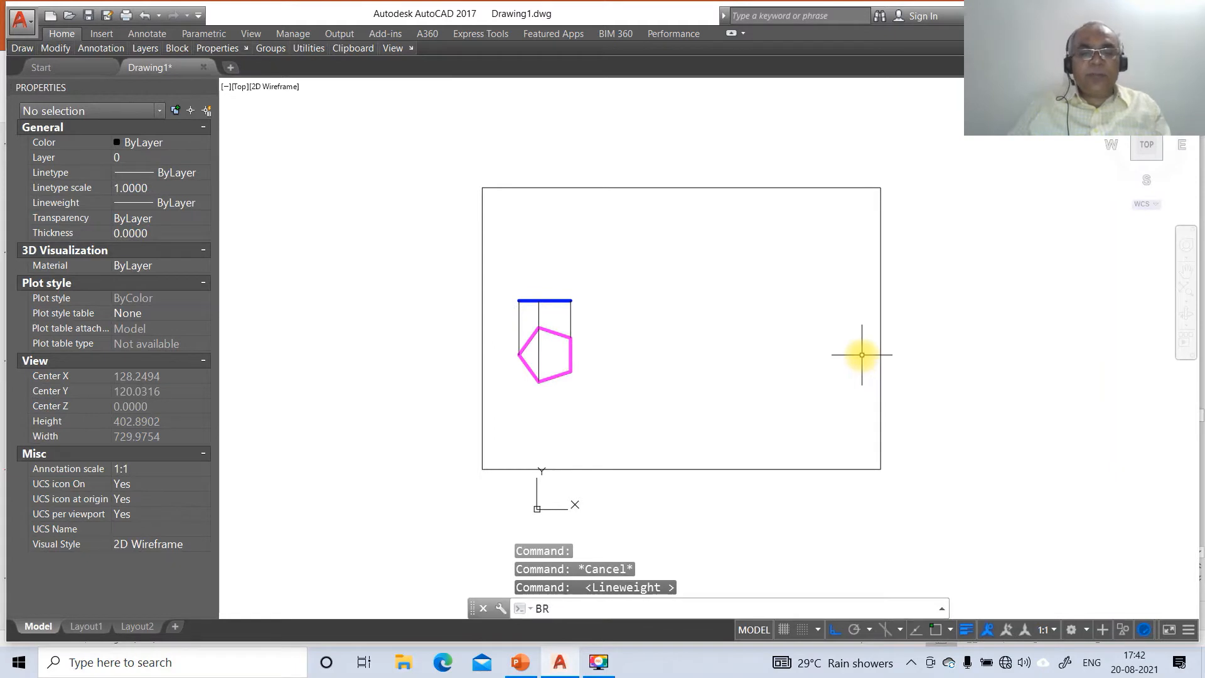
{"action": "key", "text": "Return"}
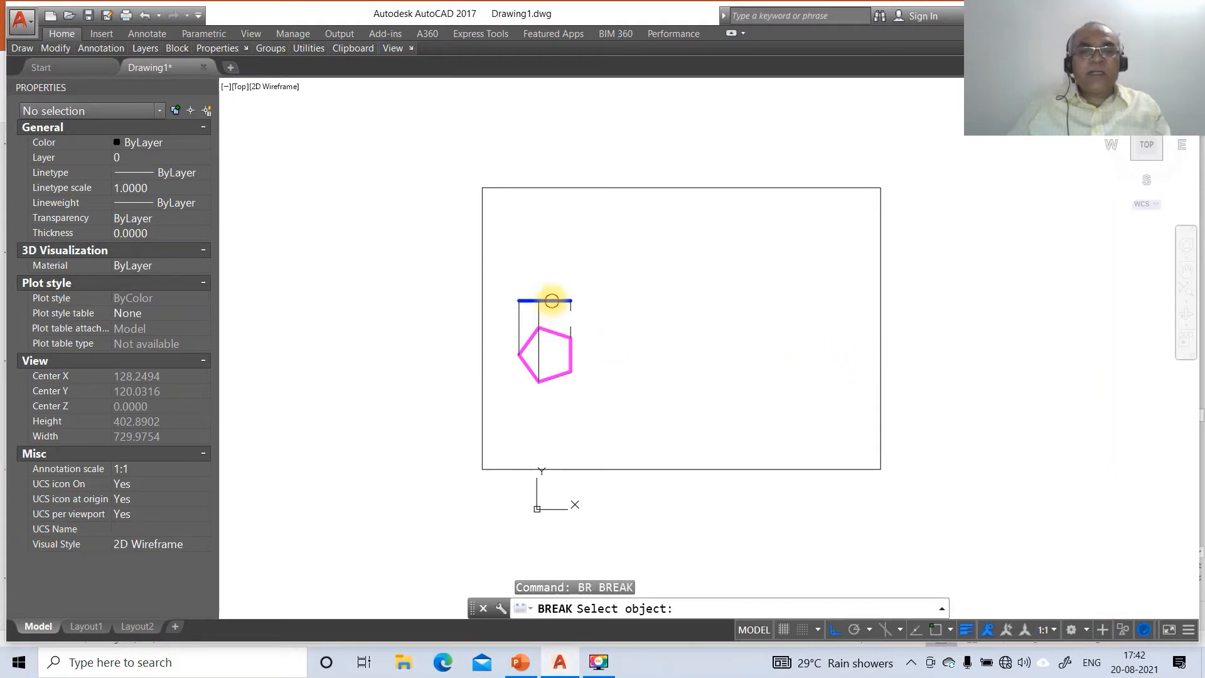
{"action": "left_click", "coordinate": [552, 301]}
{"action": "type", "text": "F"}
{"action": "key", "text": "Return"}
{"action": "type", "text": "IN"}
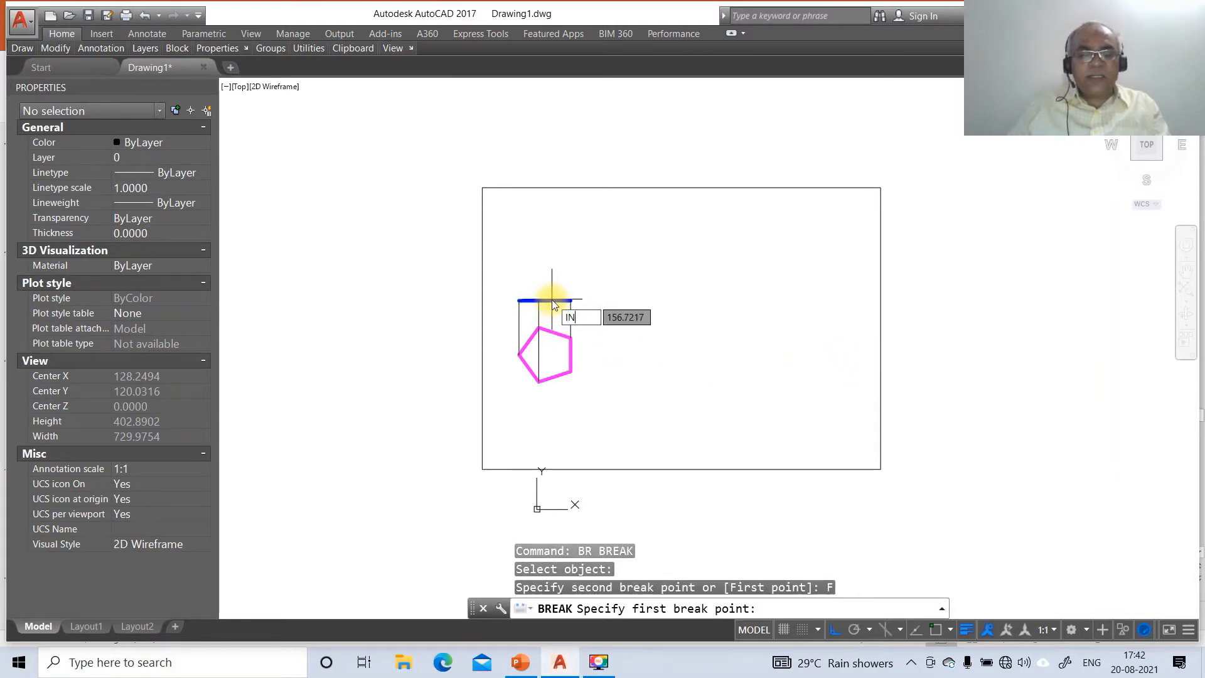
{"action": "type", "text": "T"}
{"action": "key", "text": "Return"}
{"action": "left_click", "coordinate": [538, 301]}
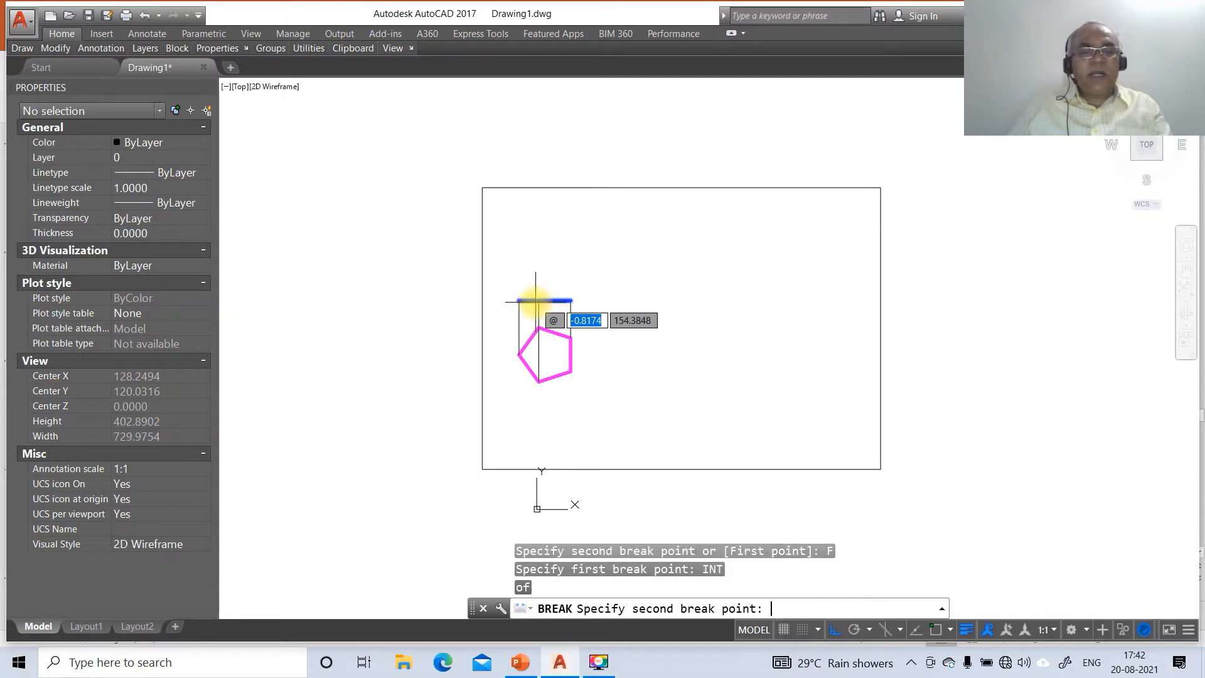
{"action": "type", "text": "@"}
{"action": "key", "text": "Return"}
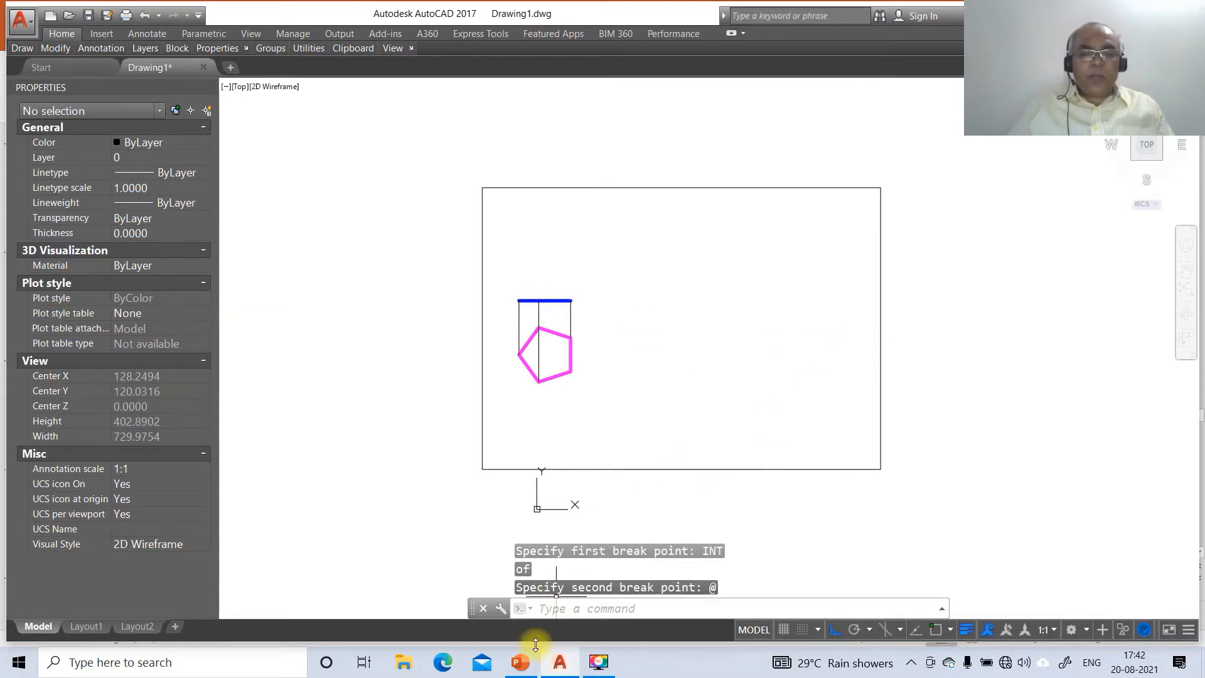
- Check the final solution slide in PowerPoint, return to AutoCAD and draw a horizontal line extending rightward from the blue front-view line's right end
{"action": "left_click", "coordinate": [521, 662]}
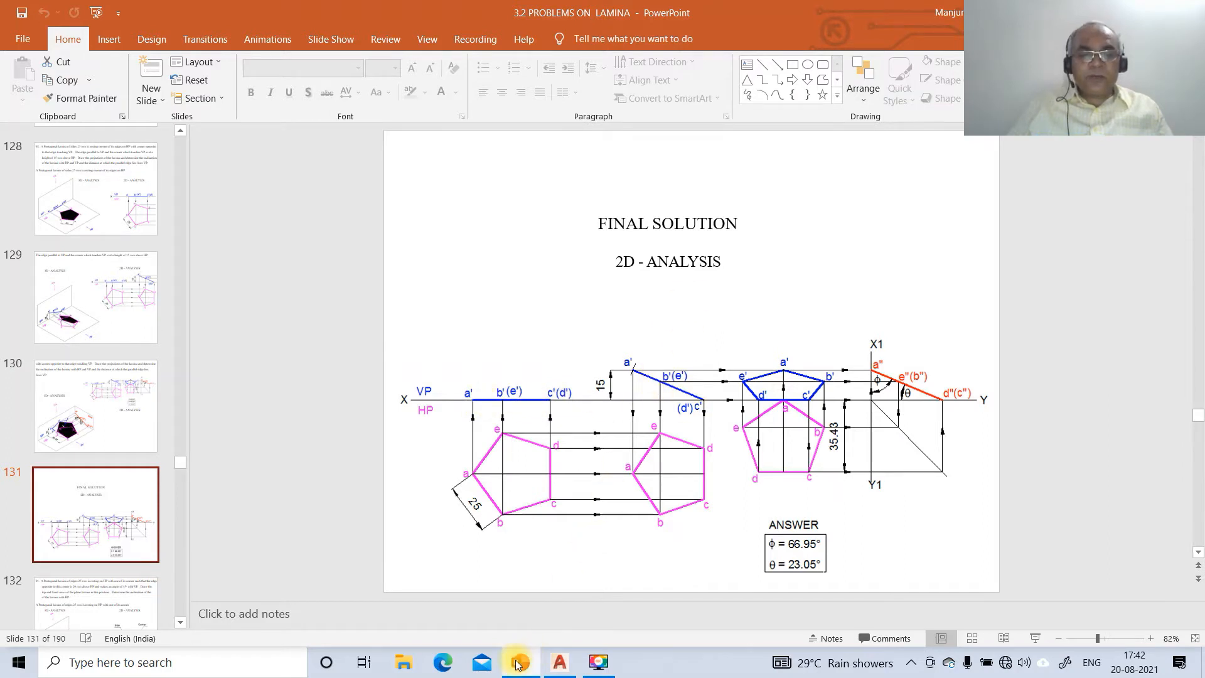
{"action": "left_click", "coordinate": [559, 661]}
{"action": "type", "text": "l"}
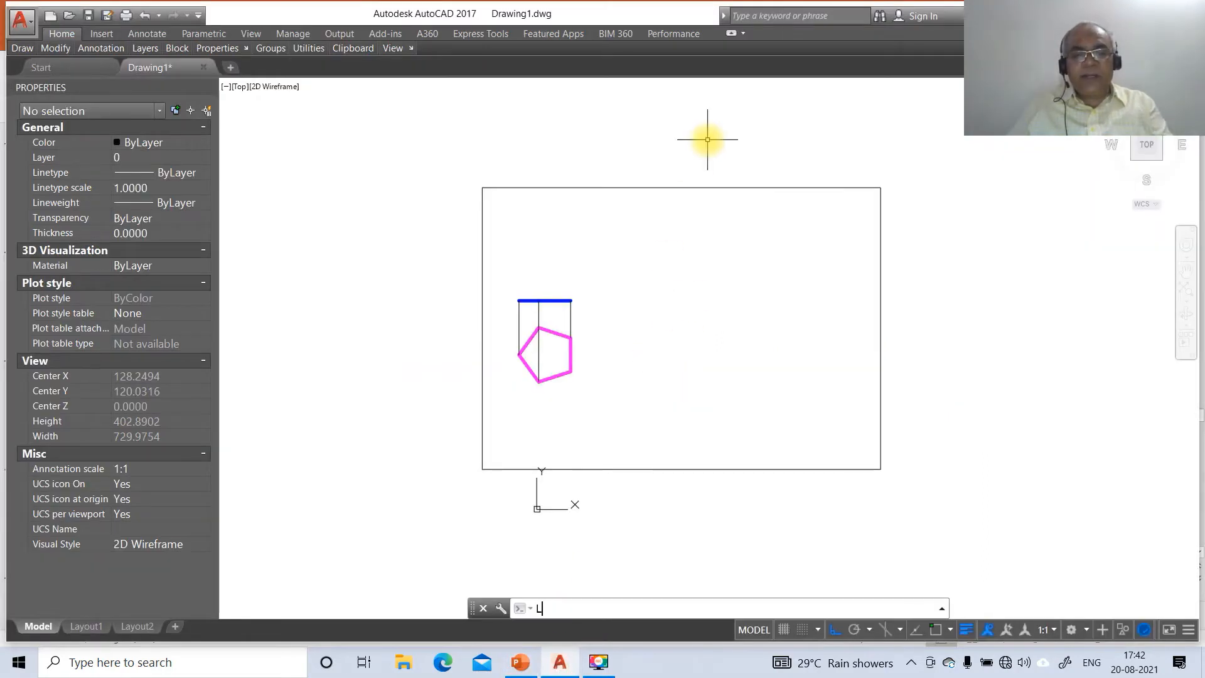
{"action": "key", "text": "Return"}
{"action": "type", "text": "int"}
{"action": "key", "text": "Return"}
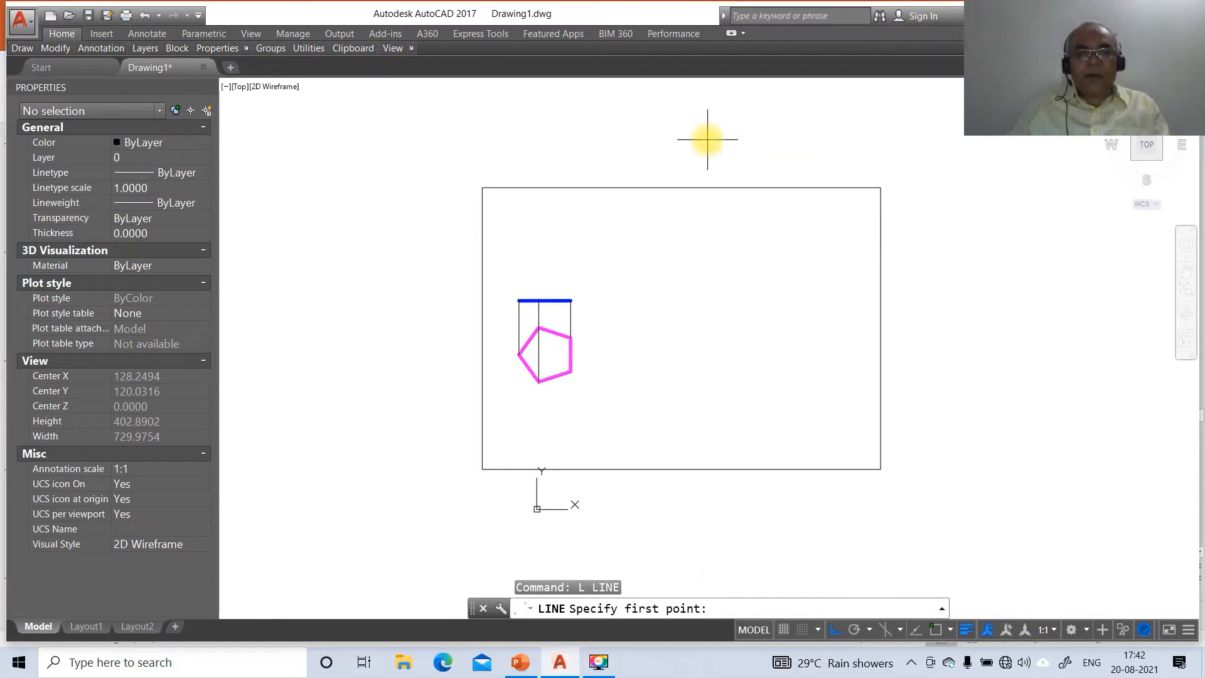
{"action": "left_click", "coordinate": [570, 300]}
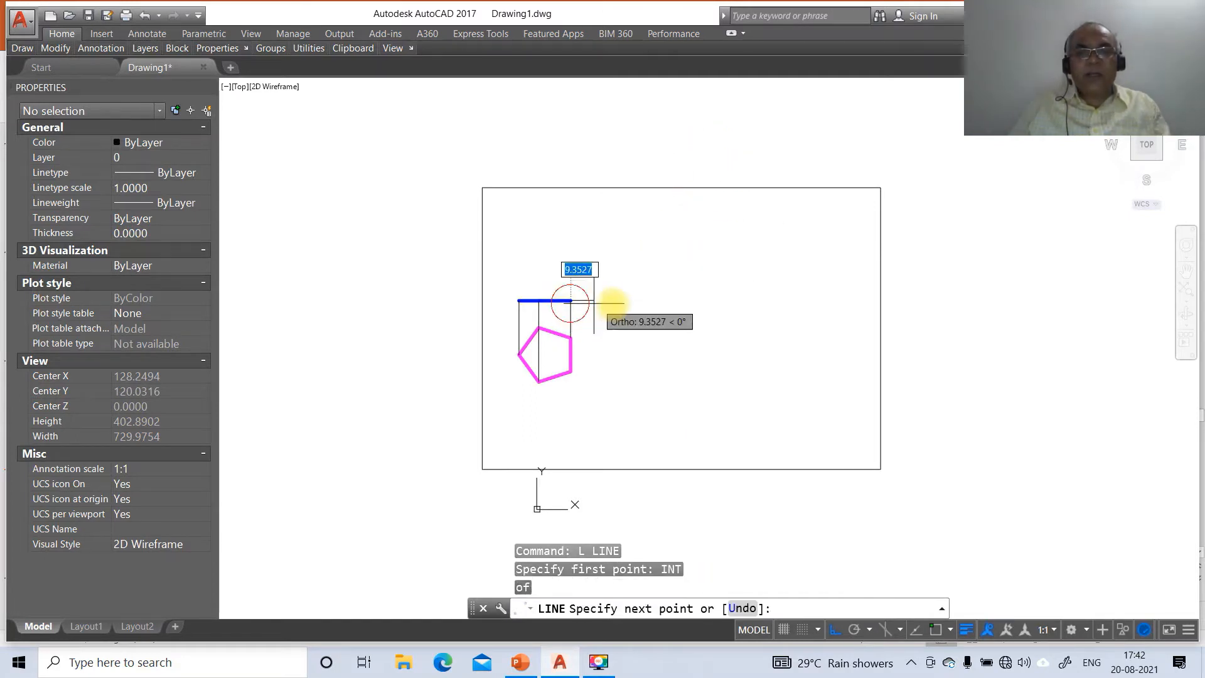
{"action": "left_click", "coordinate": [732, 306]}
{"action": "key", "text": "Return"}
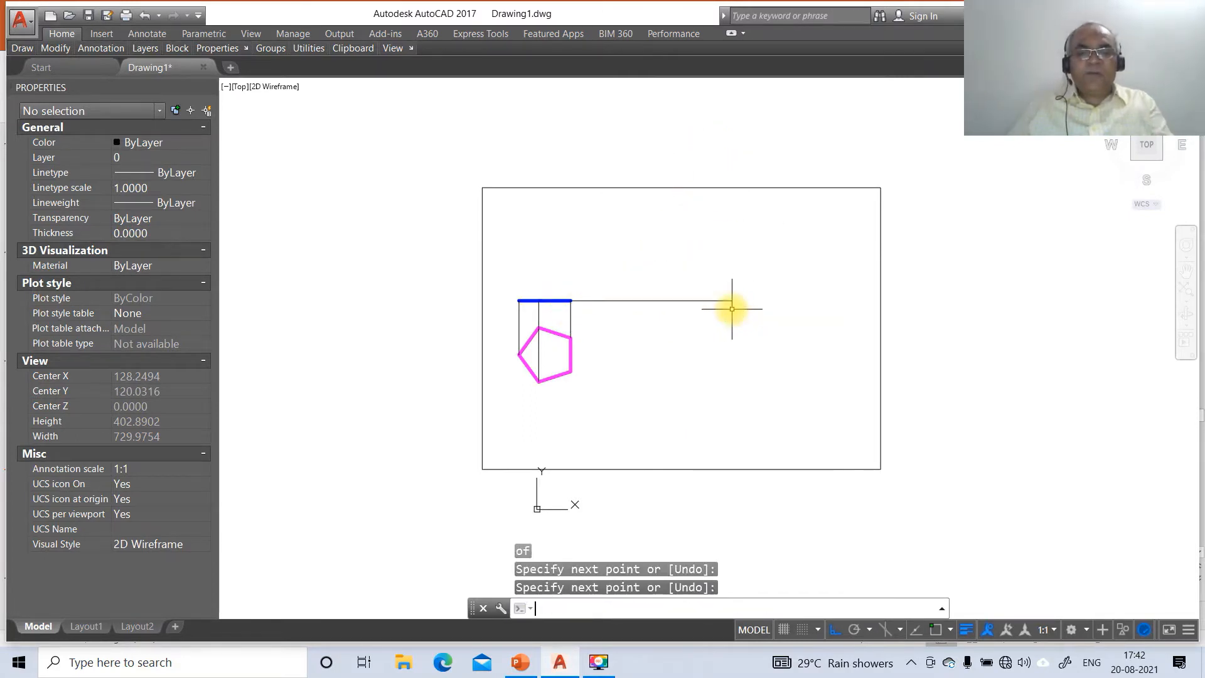
- Offset the new horizontal line 15 mm upward
{"action": "type", "text": "o"}
{"action": "key", "text": "Return"}
{"action": "type", "text": "1"}
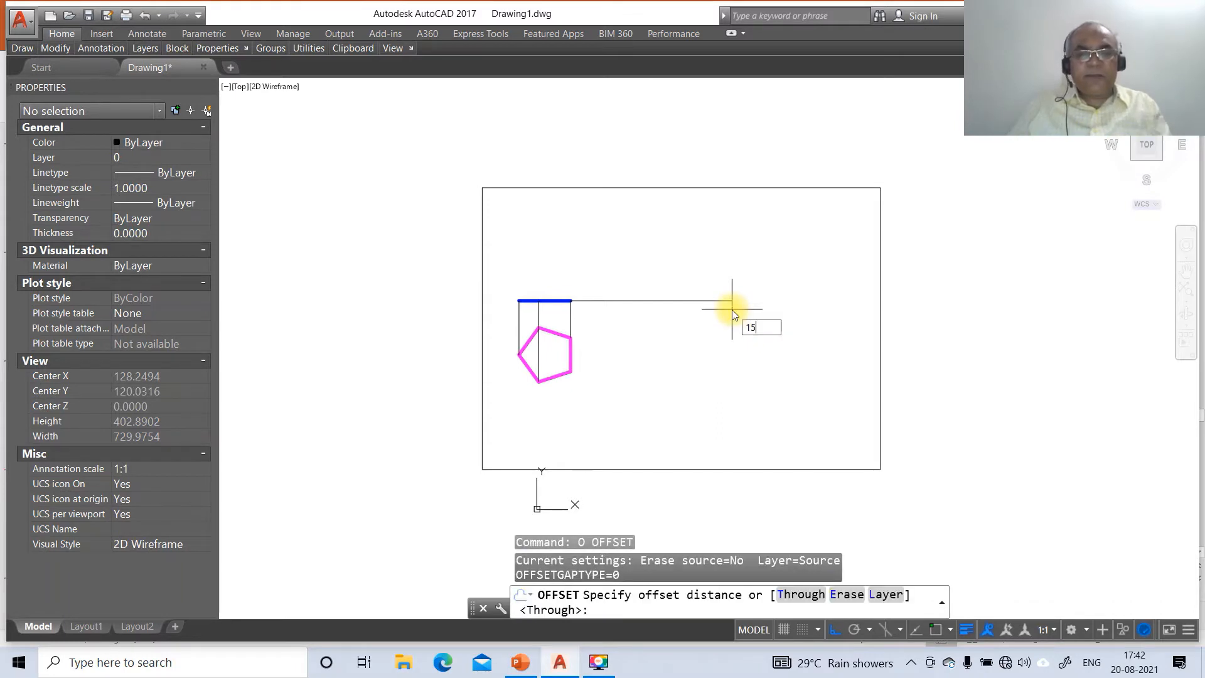
{"action": "type", "text": "5"}
{"action": "key", "text": "Return"}
{"action": "left_click", "coordinate": [628, 300]}
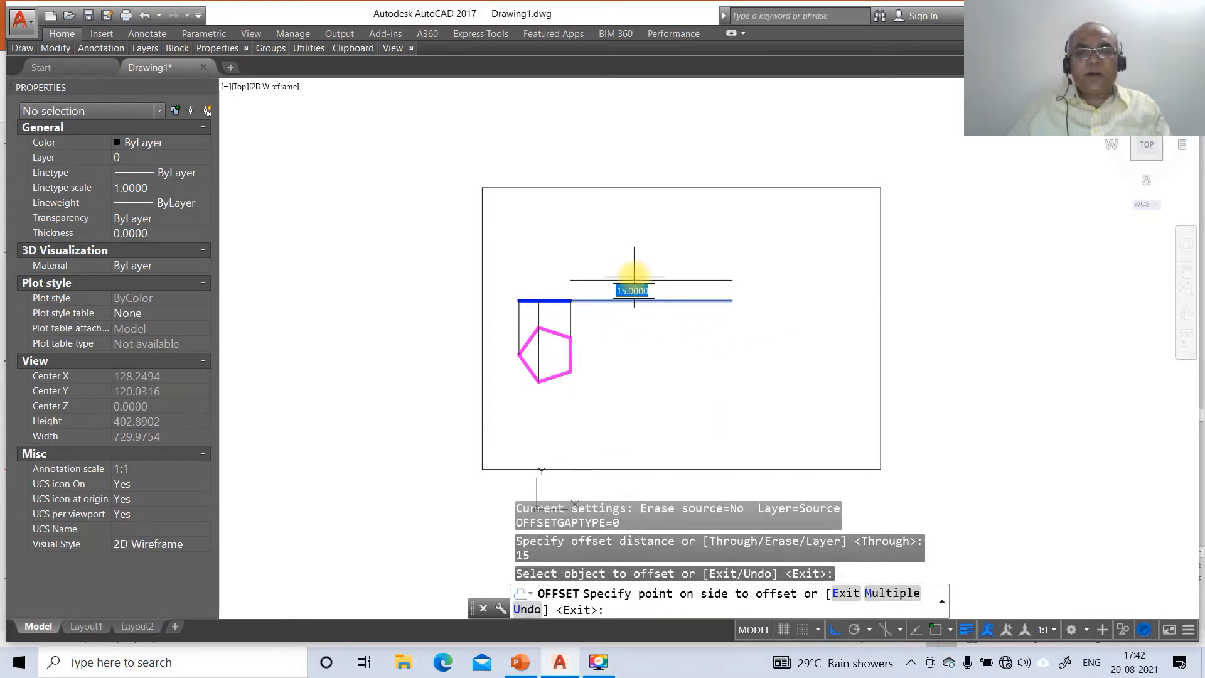
{"action": "left_click", "coordinate": [634, 276]}
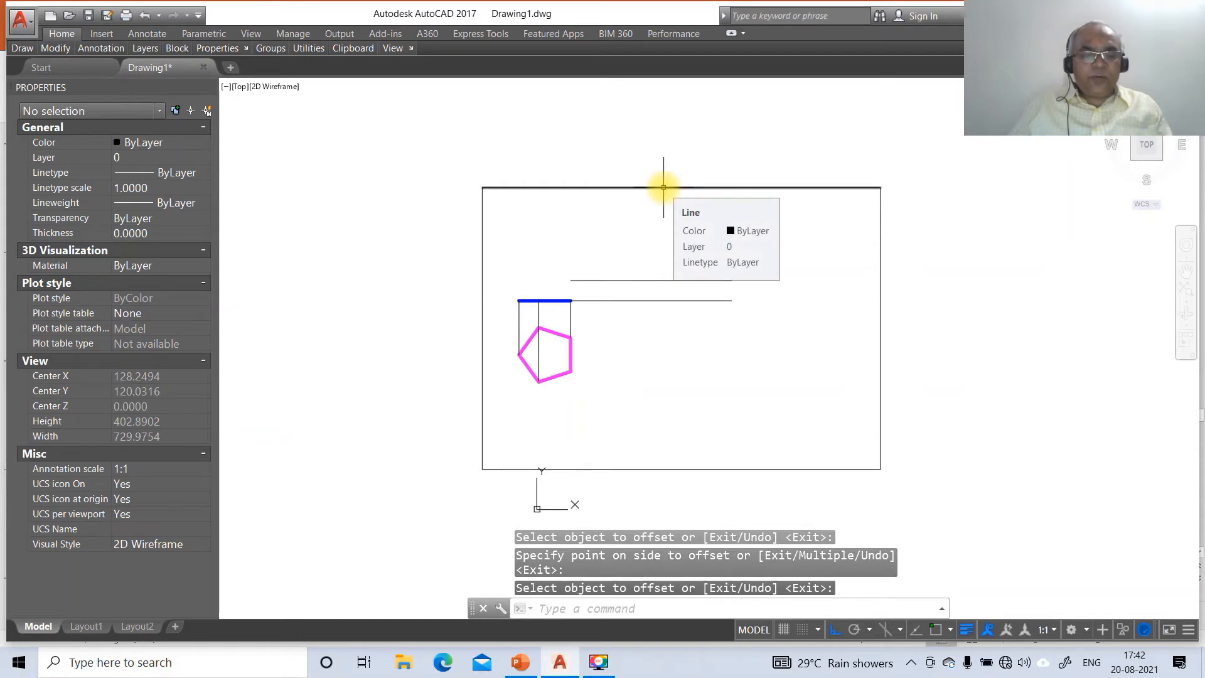
- Open the Standard dimension style for modification and set its linear dimension precision to 0.00
{"action": "type", "text": "DDIM"}
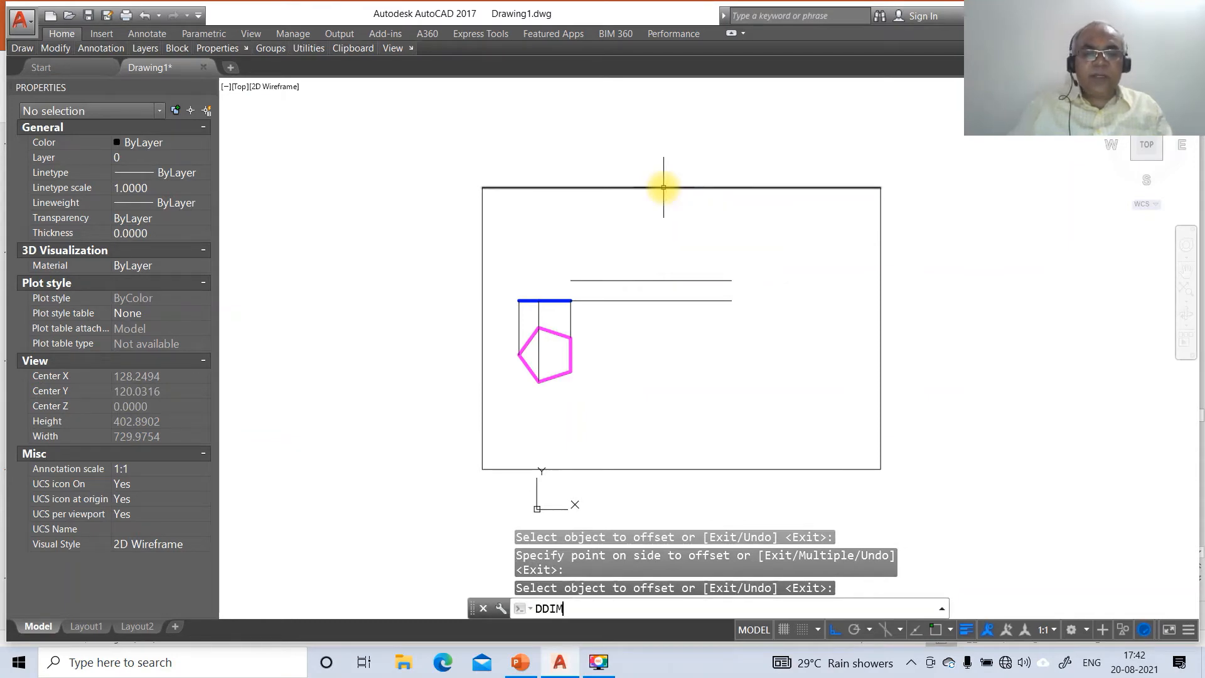
{"action": "key", "text": "Return"}
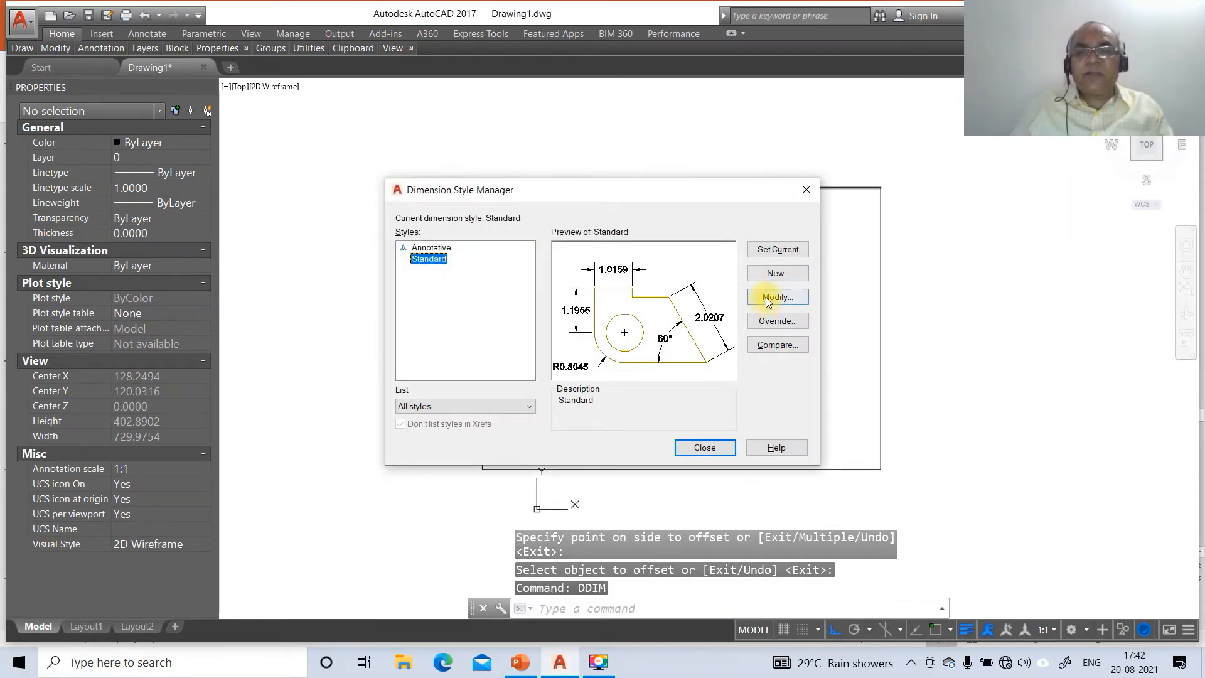
{"action": "left_click", "coordinate": [768, 299]}
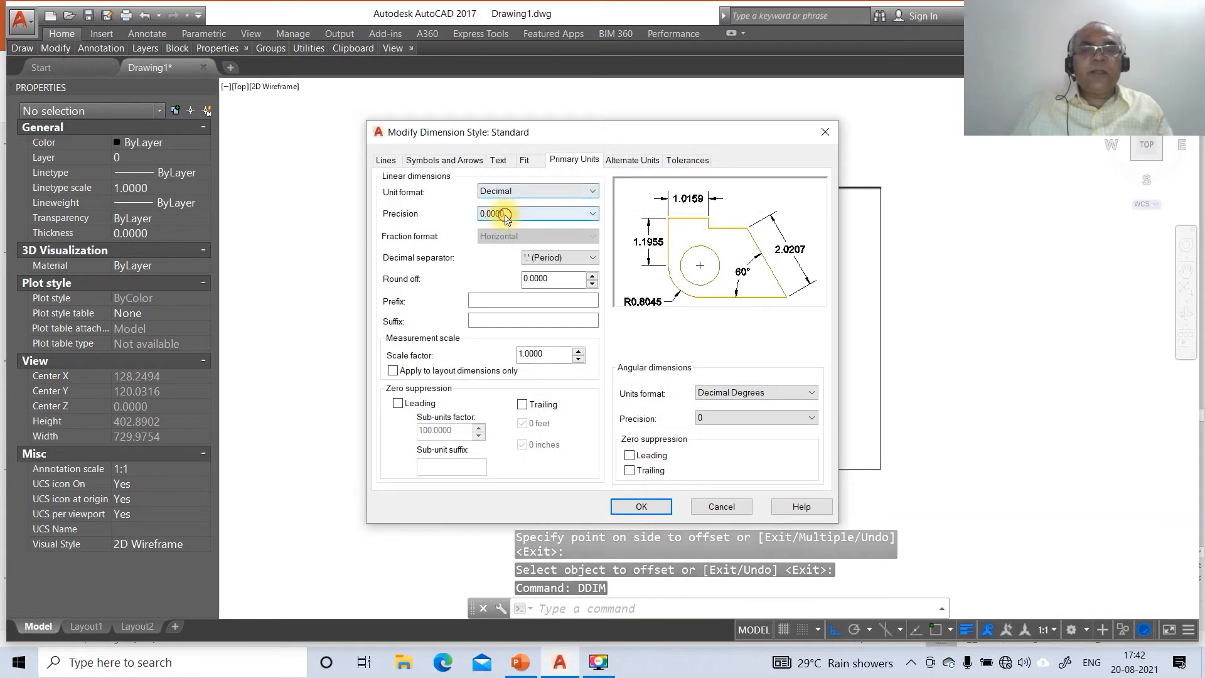
{"action": "left_click", "coordinate": [504, 214]}
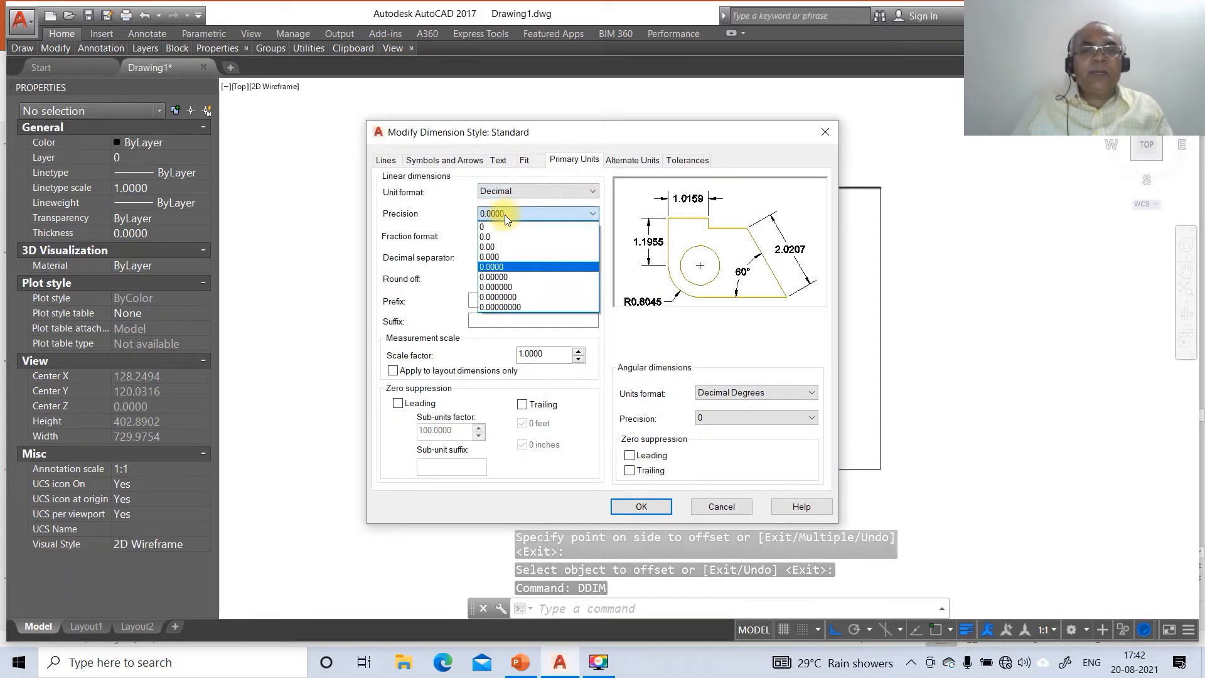
{"action": "left_click", "coordinate": [501, 246]}
- Set the dimension text height to 3, aligned with the dimension line, vertical placement Above, and offset from dimension line 3
{"action": "left_click", "coordinate": [500, 162]}
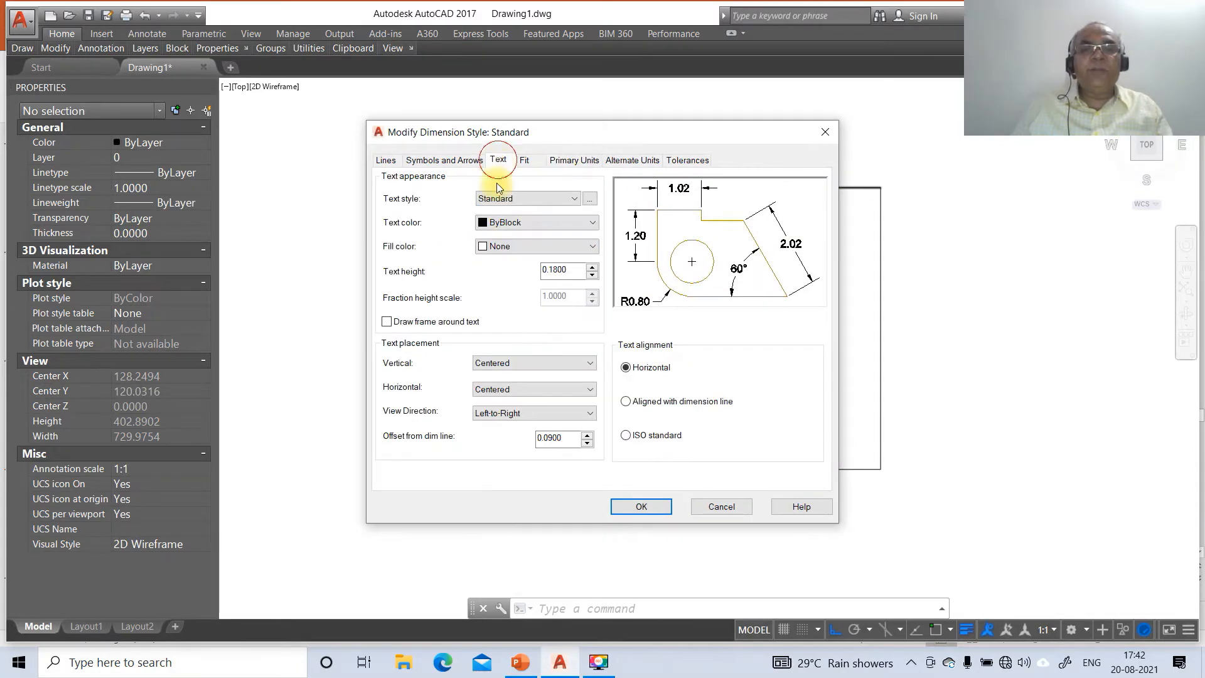
{"action": "left_click_drag", "start_coordinate": [574, 269], "coordinate": [517, 265]}
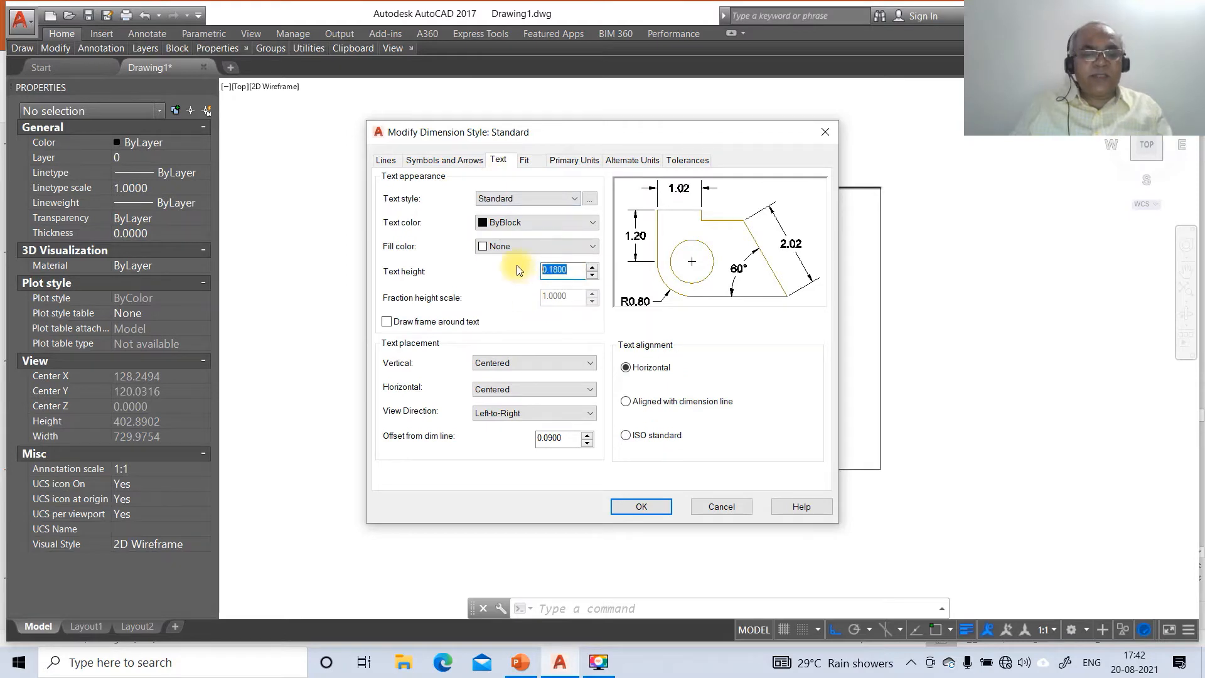
{"action": "type", "text": "3"}
{"action": "left_click", "coordinate": [626, 402]}
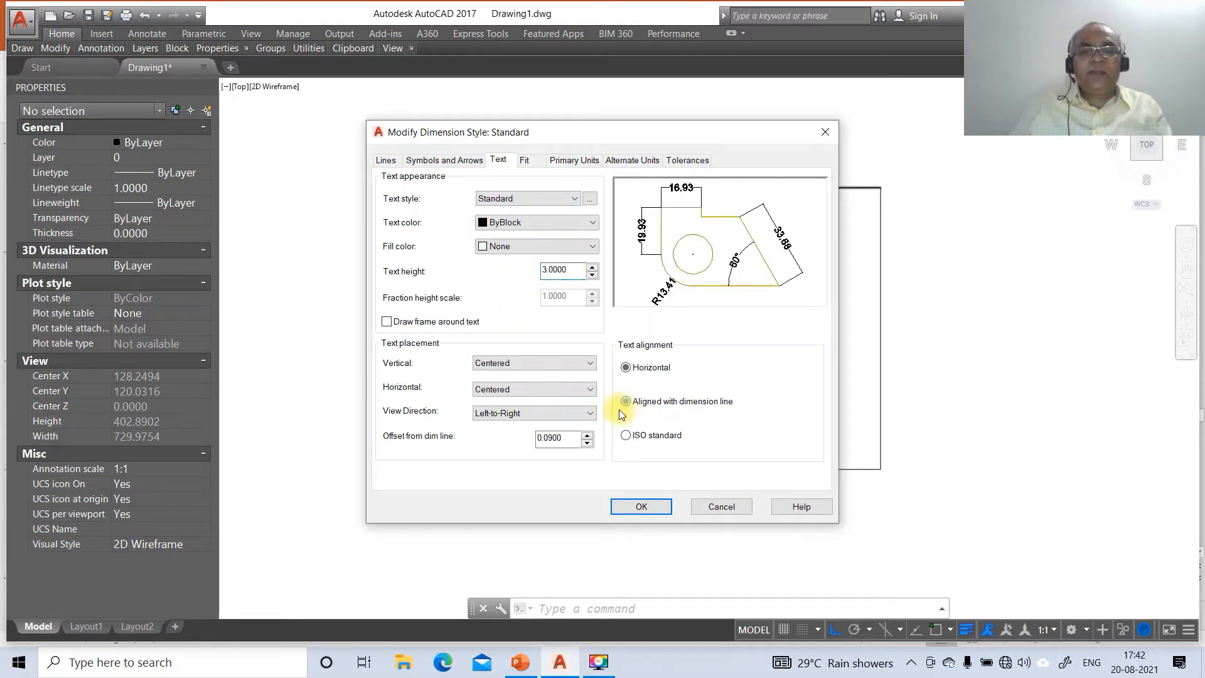
{"action": "left_click", "coordinate": [550, 364]}
{"action": "left_click", "coordinate": [529, 386]}
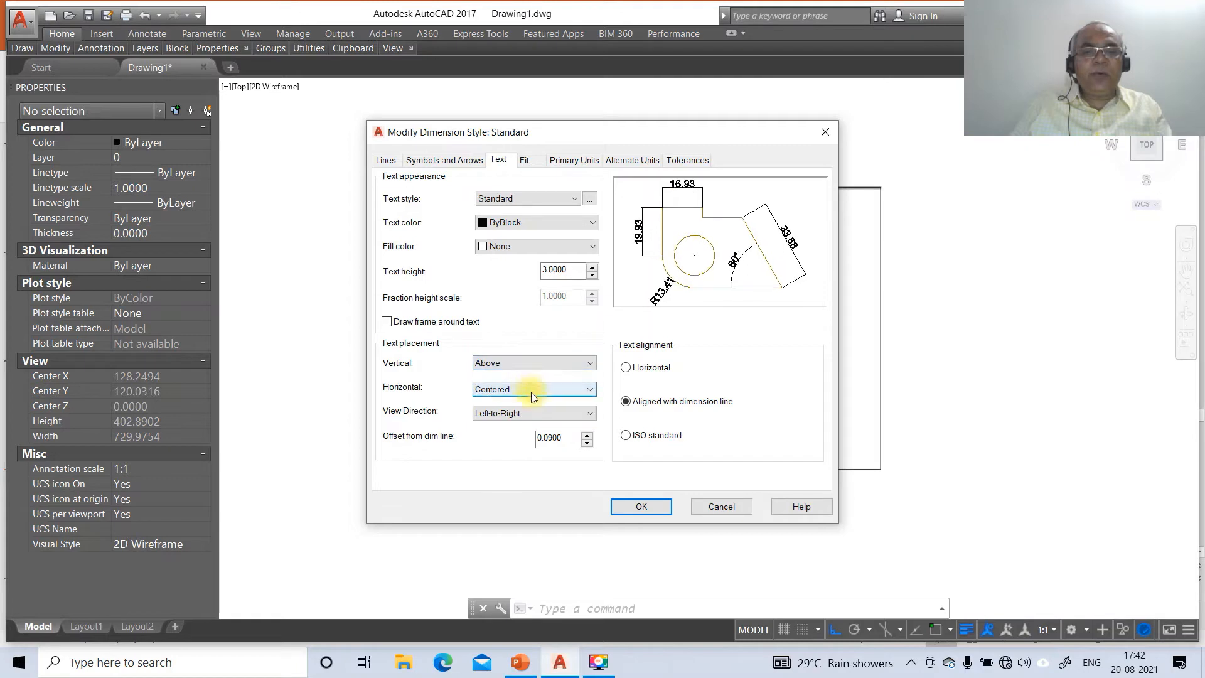
{"action": "left_click_drag", "start_coordinate": [572, 438], "coordinate": [518, 433]}
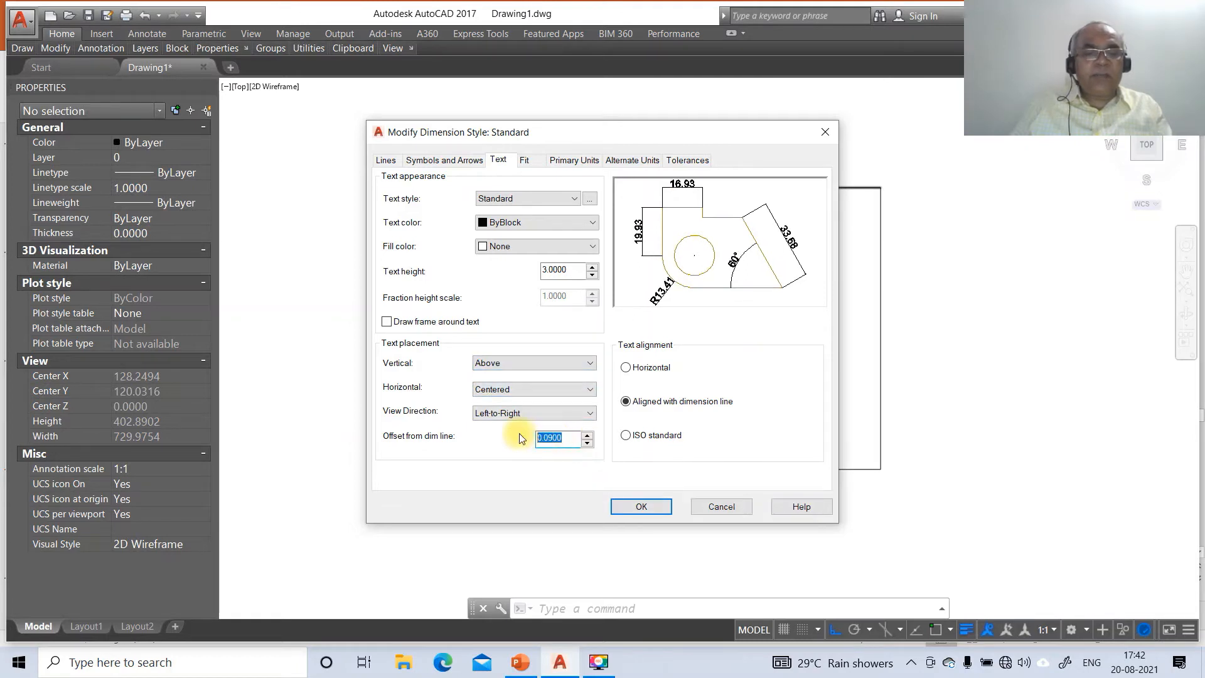
{"action": "type", "text": "3"}
- Set the dimension arrow size to 3 and the extension line offset from origin to 3, and save the style
{"action": "left_click", "coordinate": [449, 162]}
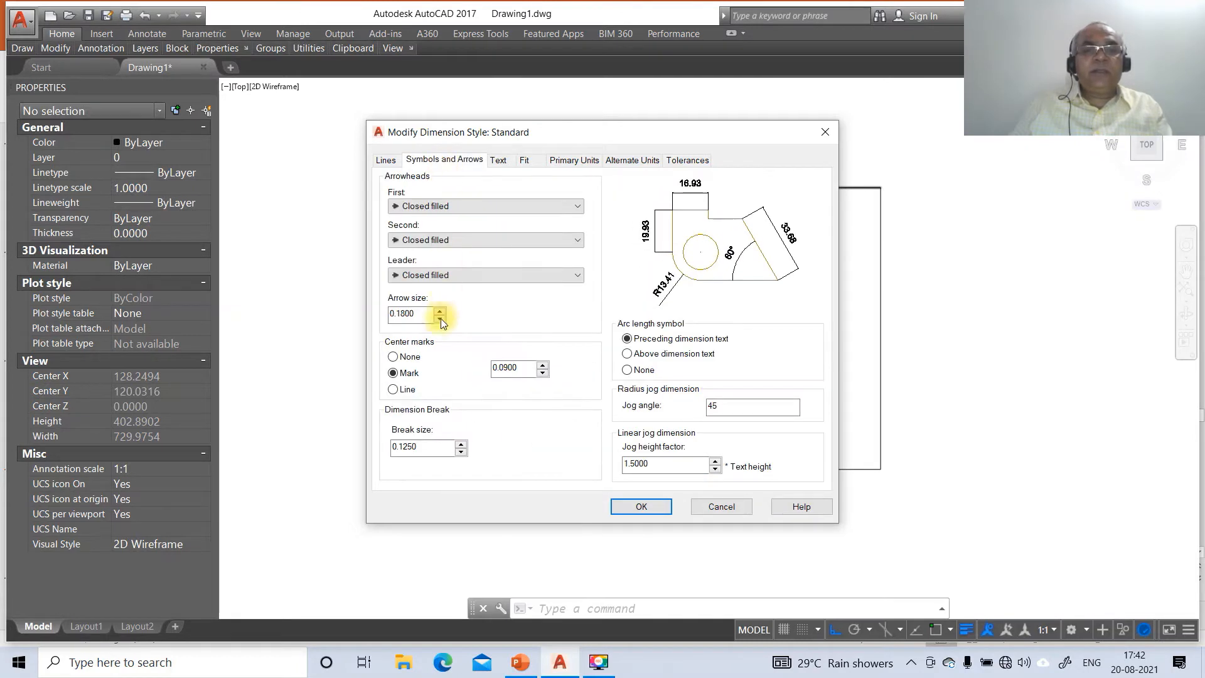
{"action": "left_click_drag", "start_coordinate": [420, 316], "coordinate": [362, 308]}
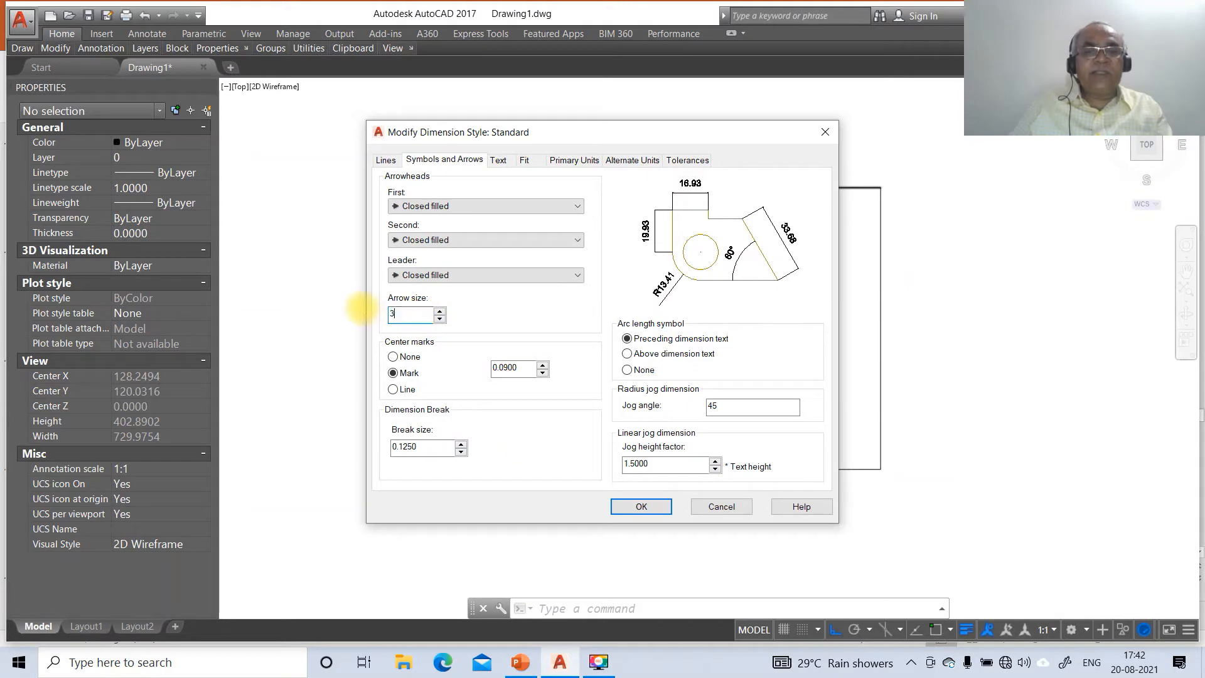
{"action": "left_click", "coordinate": [386, 161]}
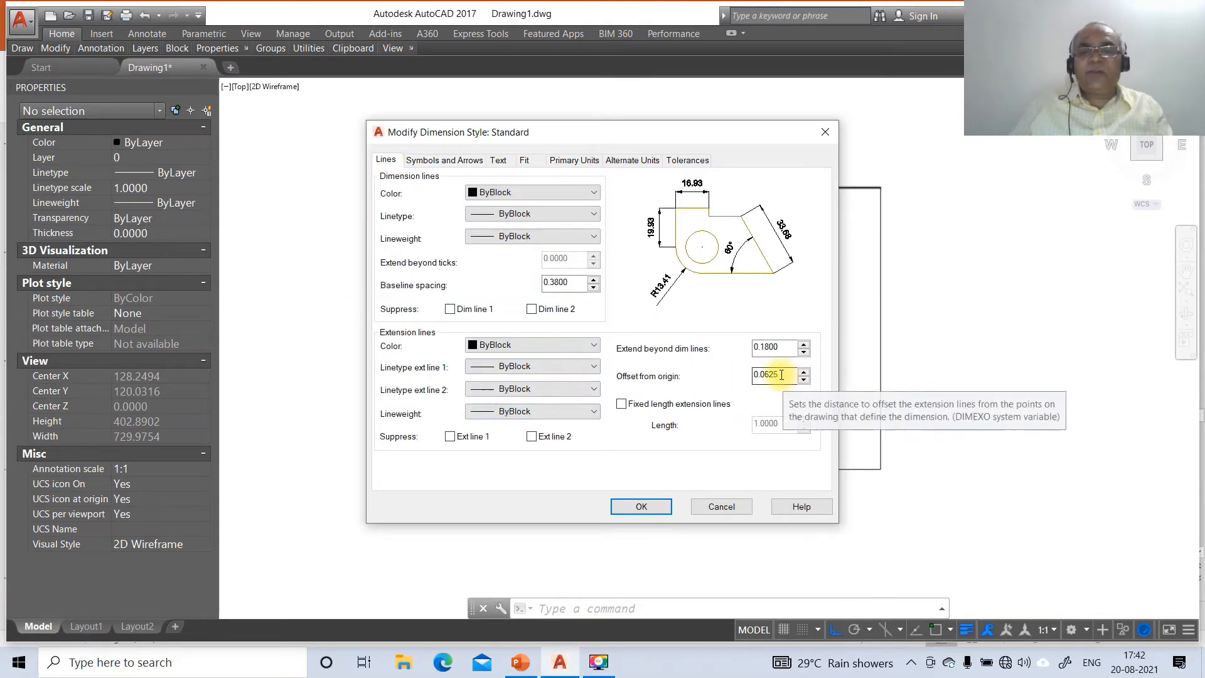
{"action": "left_click_drag", "start_coordinate": [782, 375], "coordinate": [730, 376]}
{"action": "type", "text": "3"}
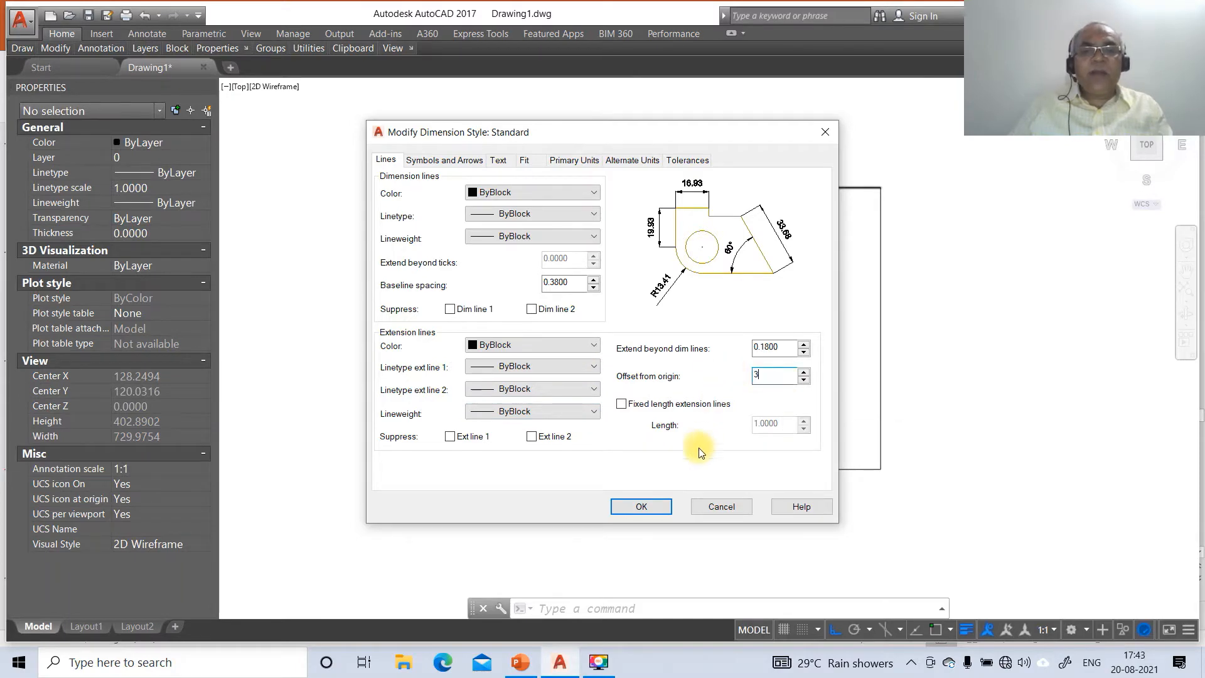
{"action": "left_click", "coordinate": [637, 508]}
{"action": "left_click", "coordinate": [692, 452]}
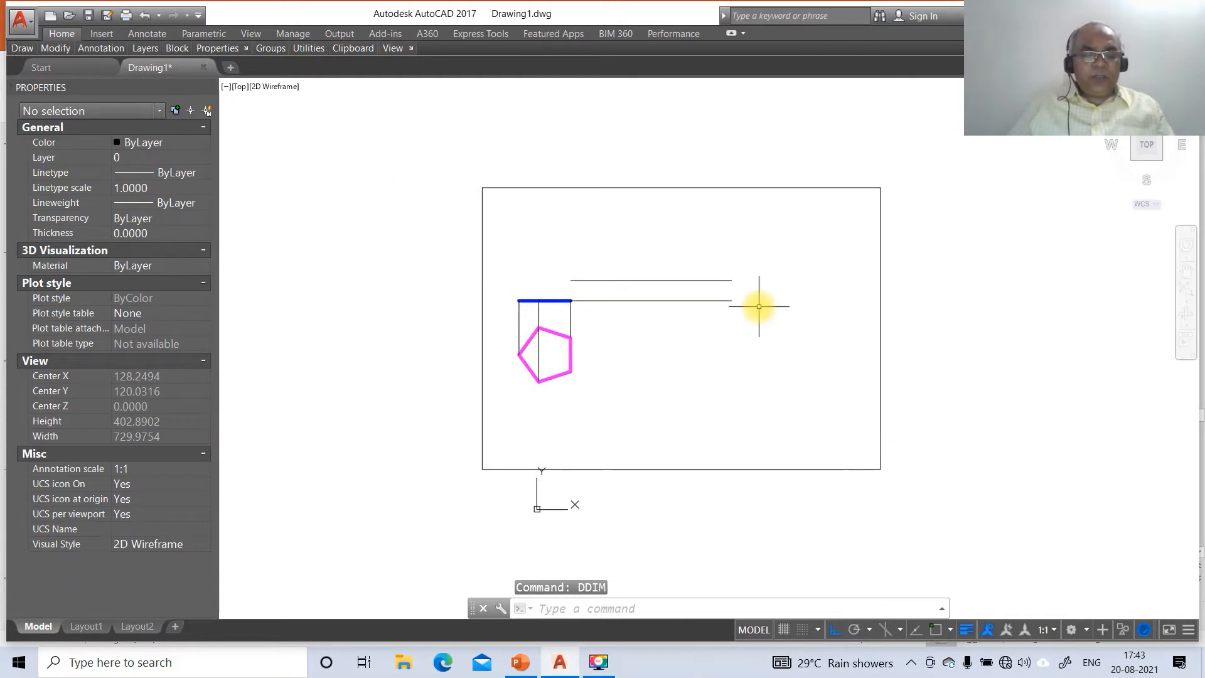
- Dimension the full length of the blue front-view line between its end intersections, placing the dimension above it
{"action": "type", "text": "Z"}
{"action": "key", "text": "Return"}
{"action": "type", "text": "W"}
{"action": "key", "text": "Return"}
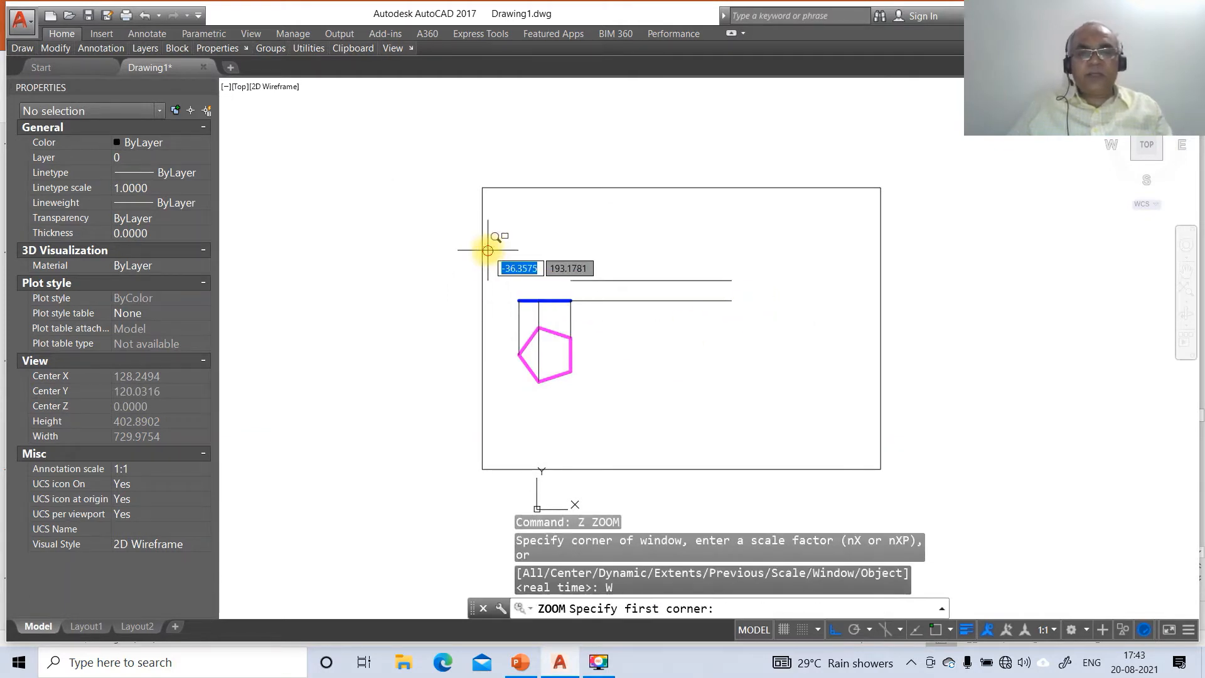
{"action": "left_click", "coordinate": [488, 251]}
{"action": "left_click", "coordinate": [804, 425]}
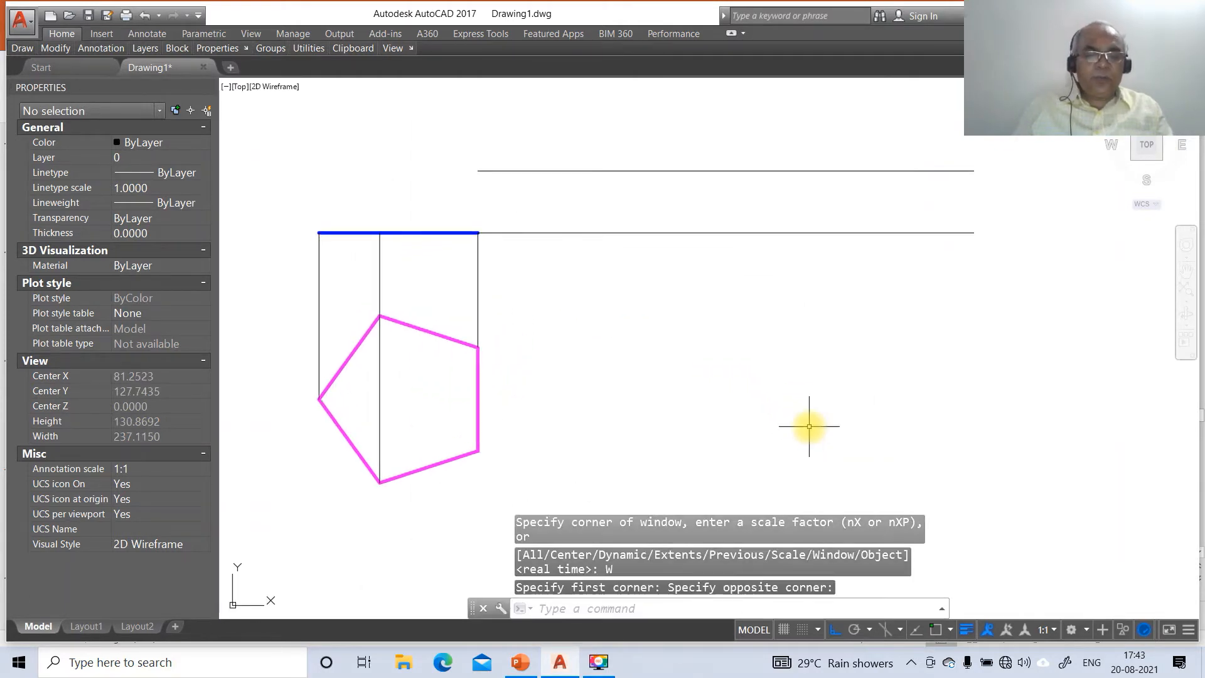
{"action": "type", "text": "DIM"}
{"action": "key", "text": "Return"}
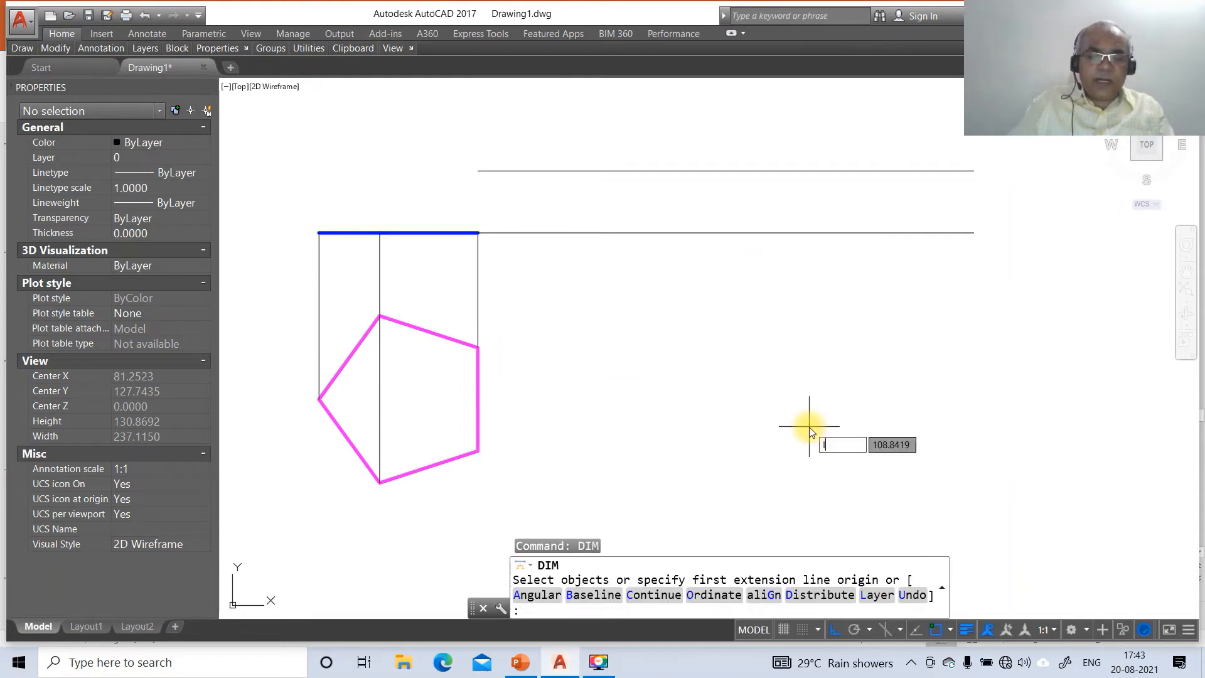
{"action": "type", "text": "INT"}
{"action": "key", "text": "Return"}
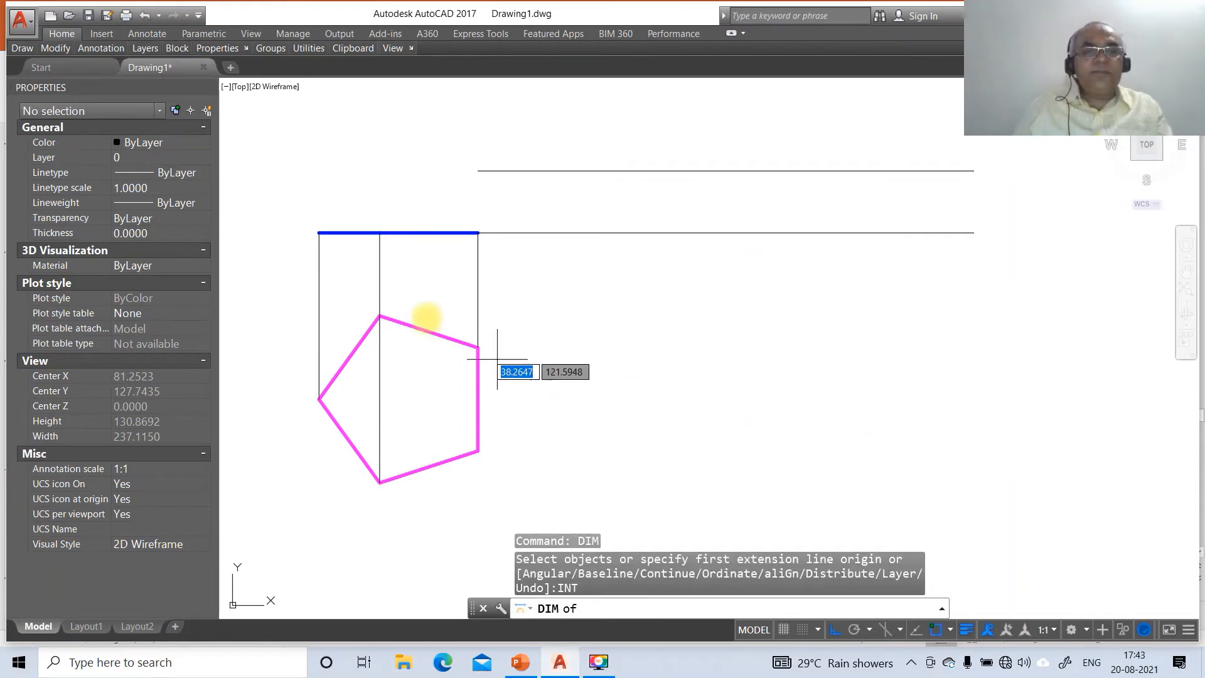
{"action": "left_click", "coordinate": [320, 232]}
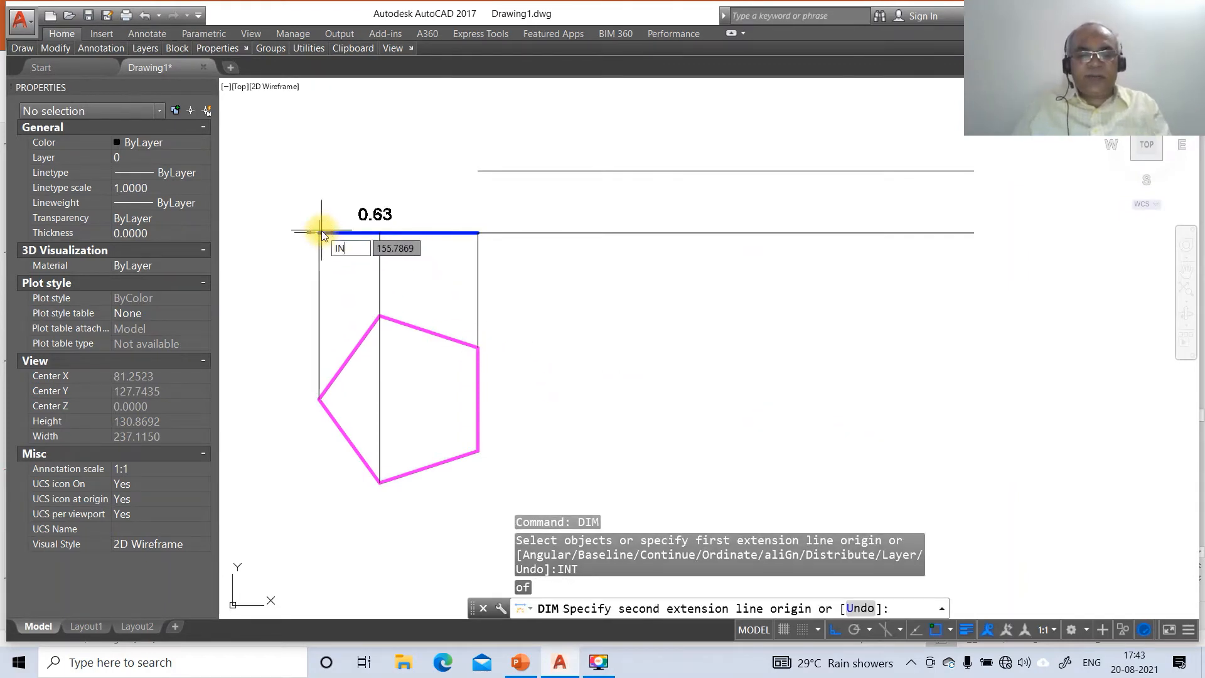
{"action": "type", "text": "INT"}
{"action": "key", "text": "Return"}
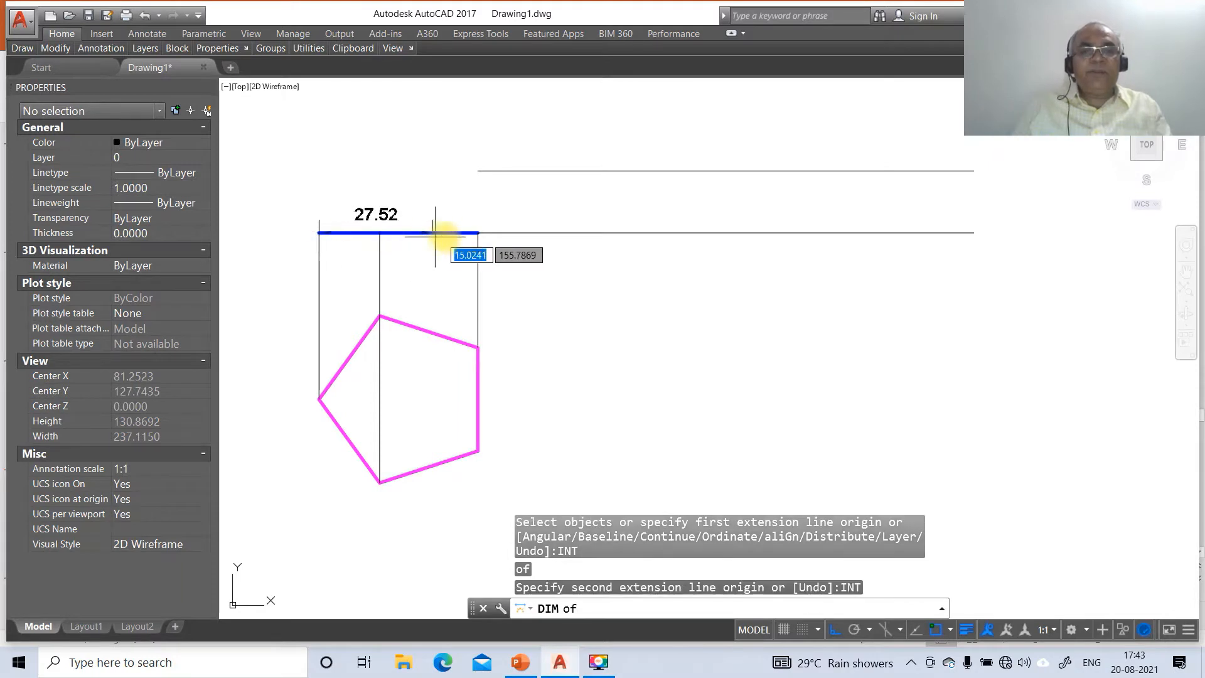
{"action": "left_click", "coordinate": [478, 232]}
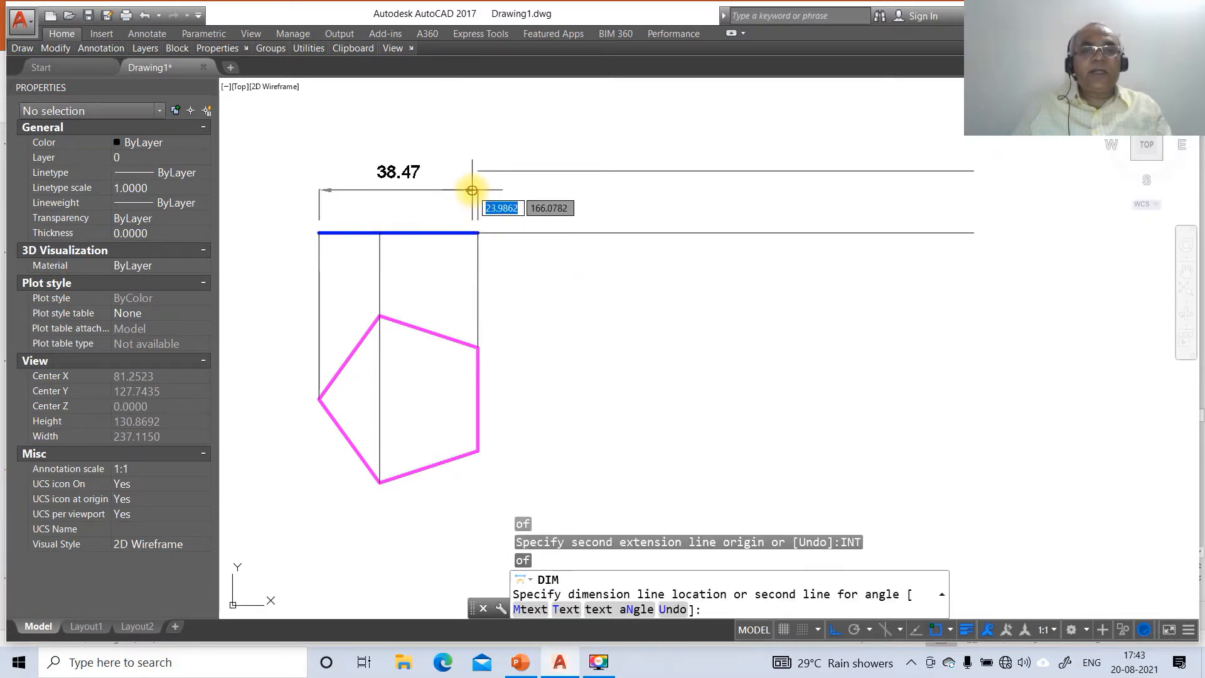
{"action": "left_click", "coordinate": [478, 192]}
{"action": "key", "text": "Return"}
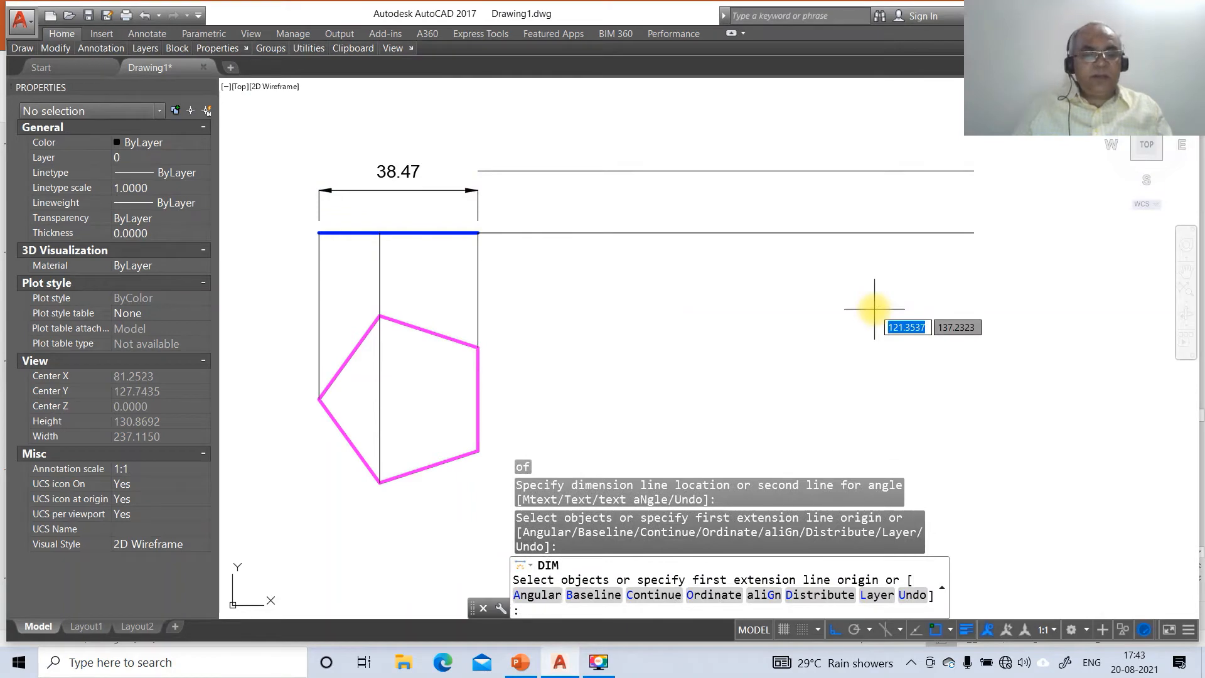
{"action": "key", "text": "Escape"}
- Draw a circle of radius 38.47 centred on the lower horizontal line, to the right of the blue front-view line
{"action": "type", "text": "c"}
{"action": "key", "text": "Return"}
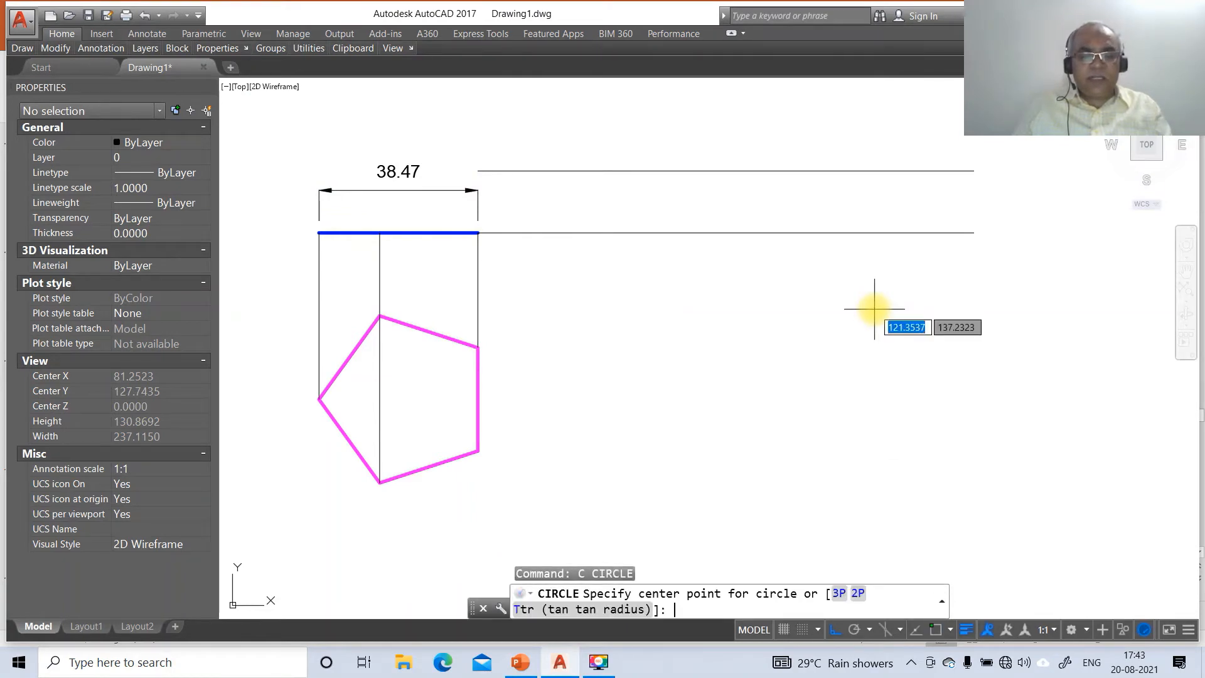
{"action": "type", "text": "NEA"}
{"action": "key", "text": "Return"}
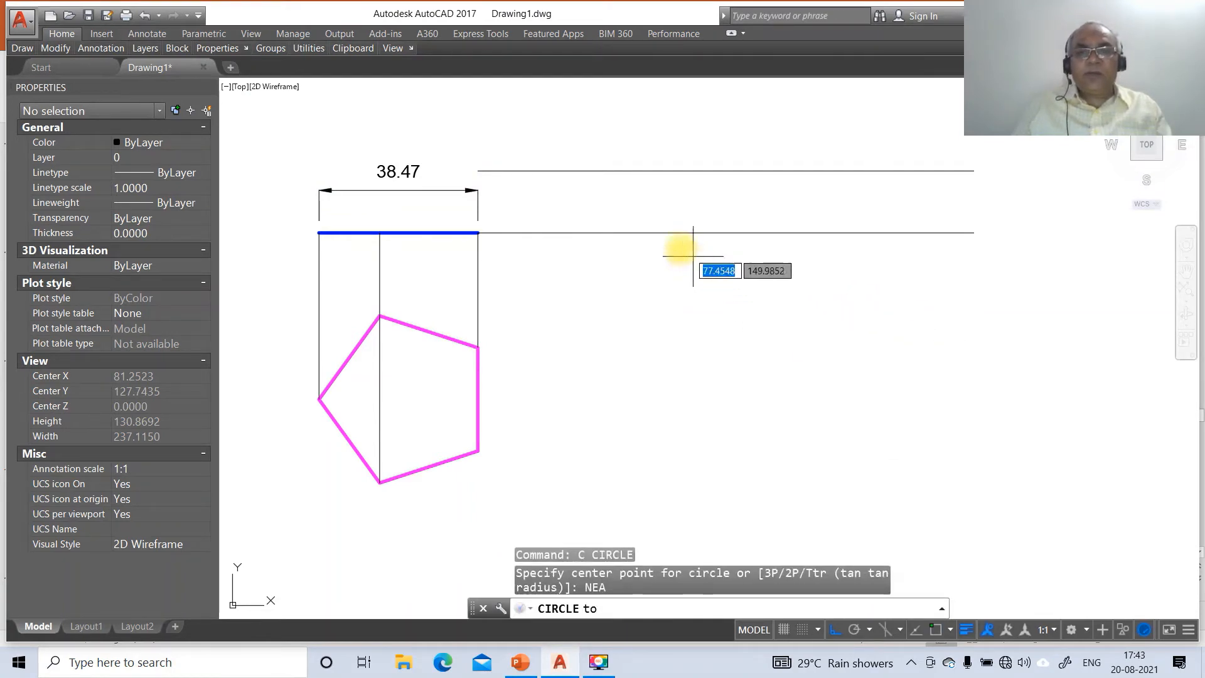
{"action": "left_click", "coordinate": [709, 232]}
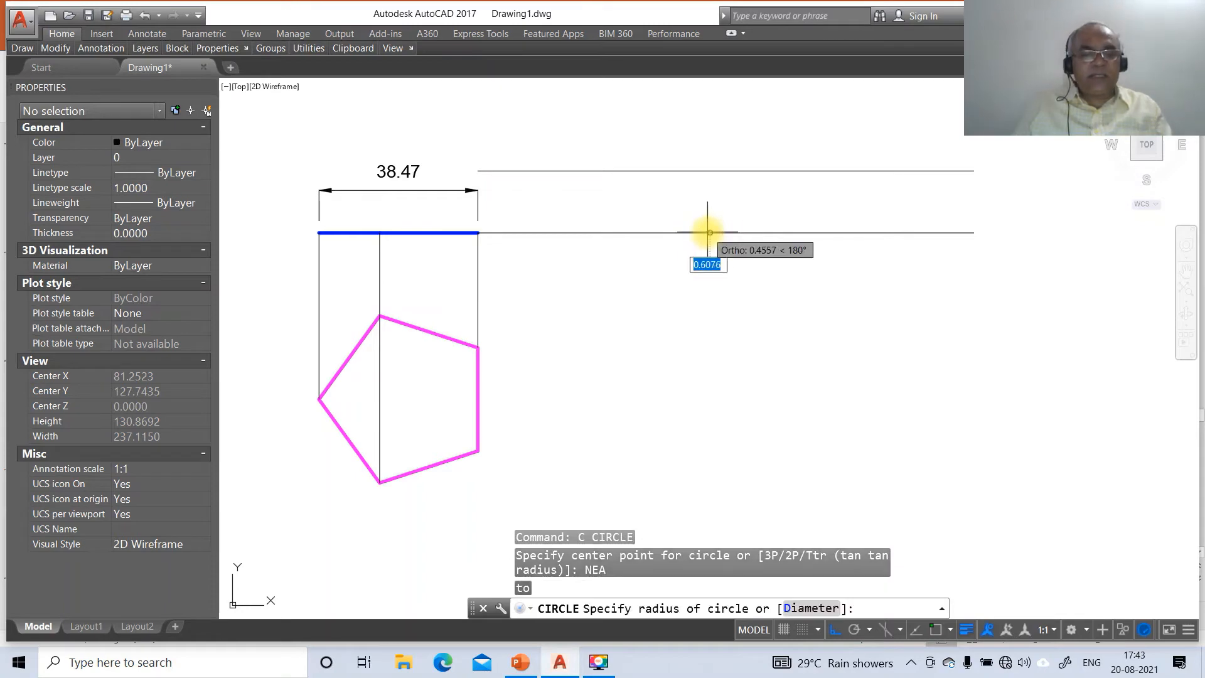
{"action": "type", "text": "38.47"}
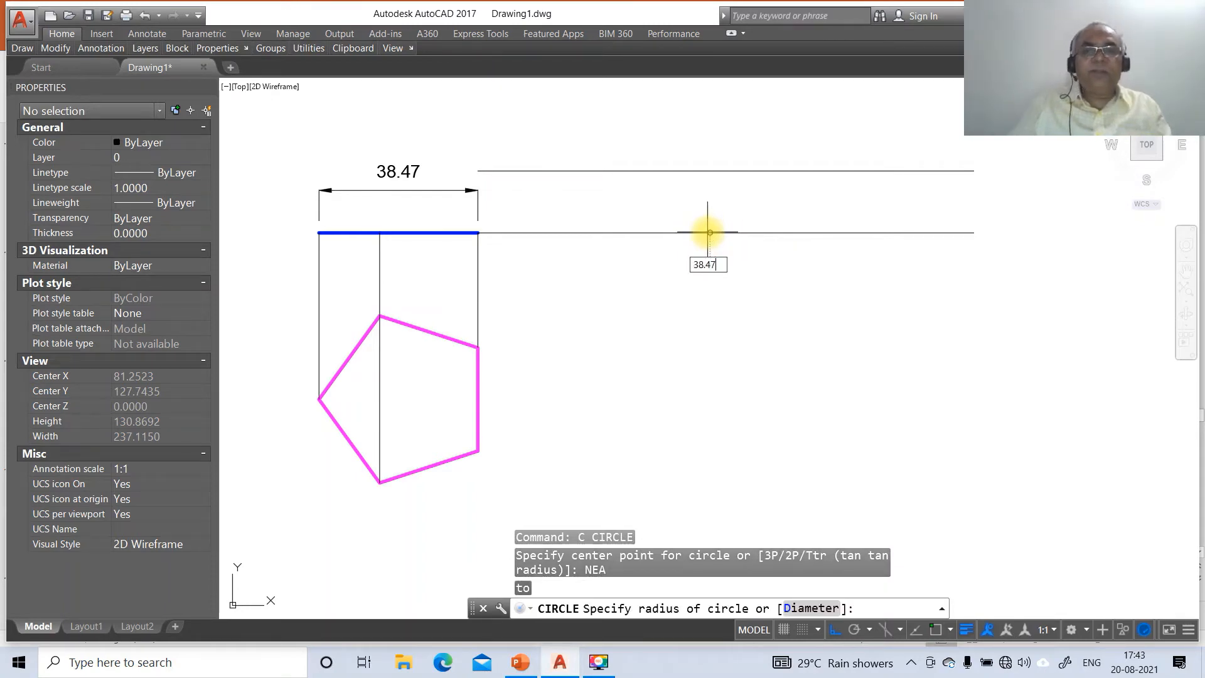
{"action": "key", "text": "Return"}
- Break the circle just above and just below the upper horizontal line, isolating a short arc that crosses that line near its left end
{"action": "type", "text": "br"}
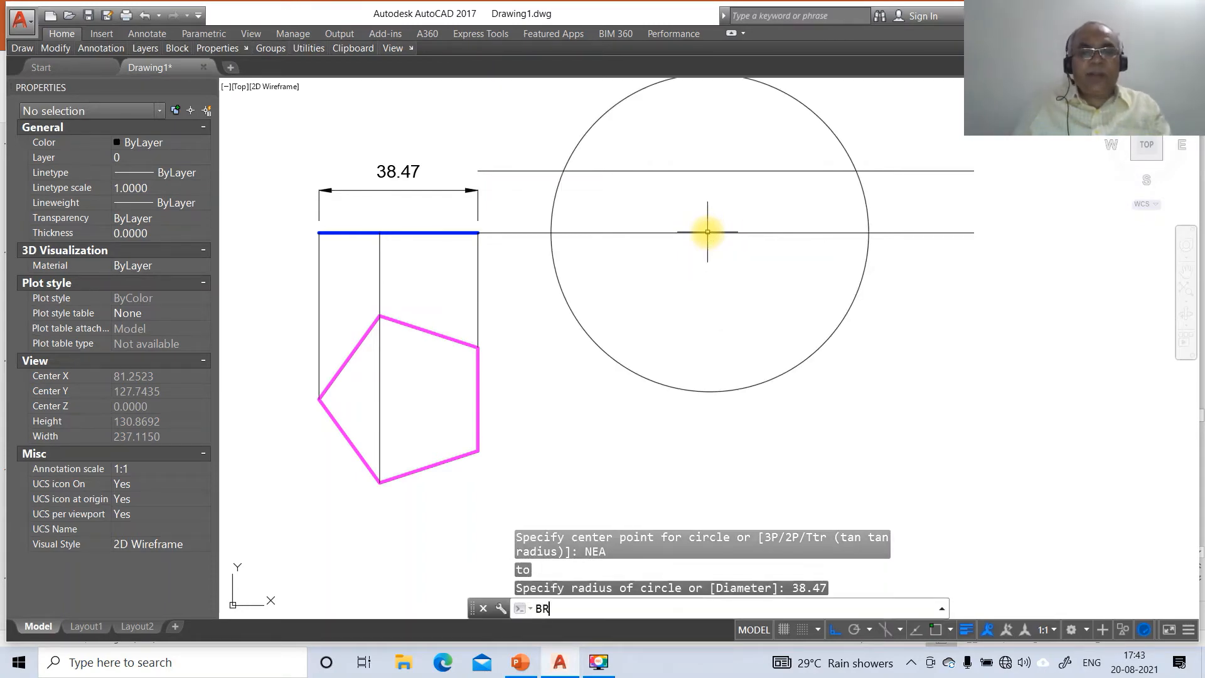
{"action": "key", "text": "Return"}
{"action": "left_click", "coordinate": [594, 125]}
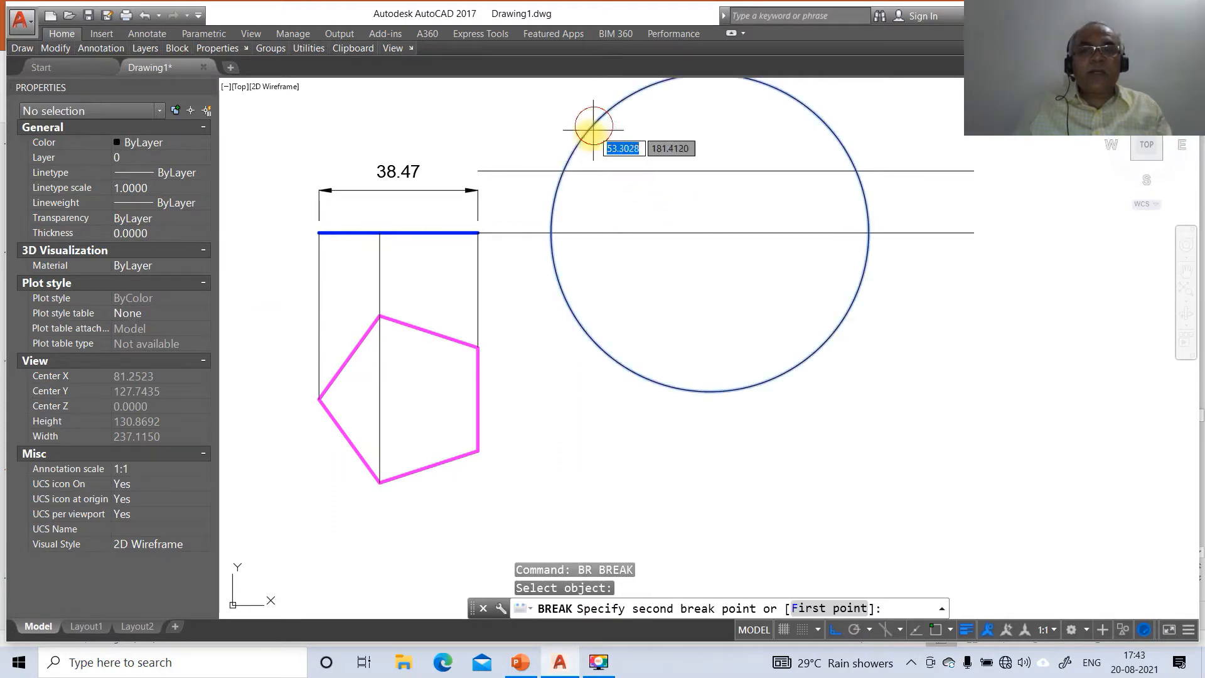
{"action": "left_click", "coordinate": [569, 158]}
{"action": "key", "text": "Return"}
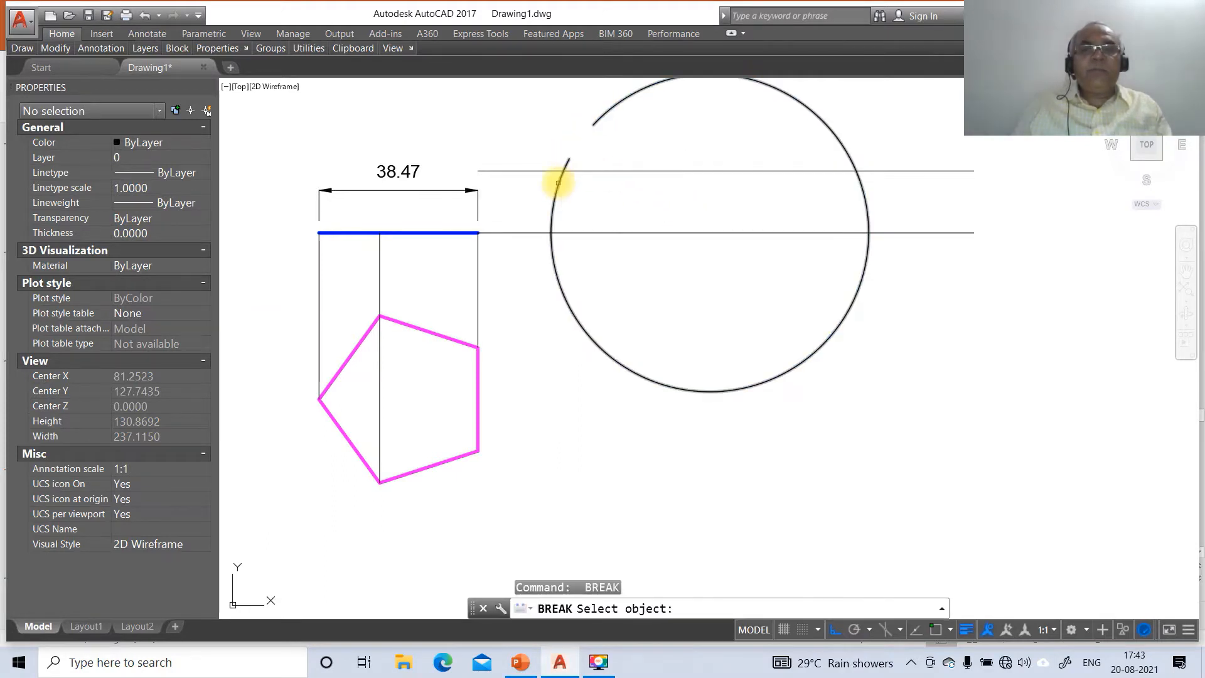
{"action": "left_click", "coordinate": [560, 180]}
{"action": "left_click", "coordinate": [552, 200]}
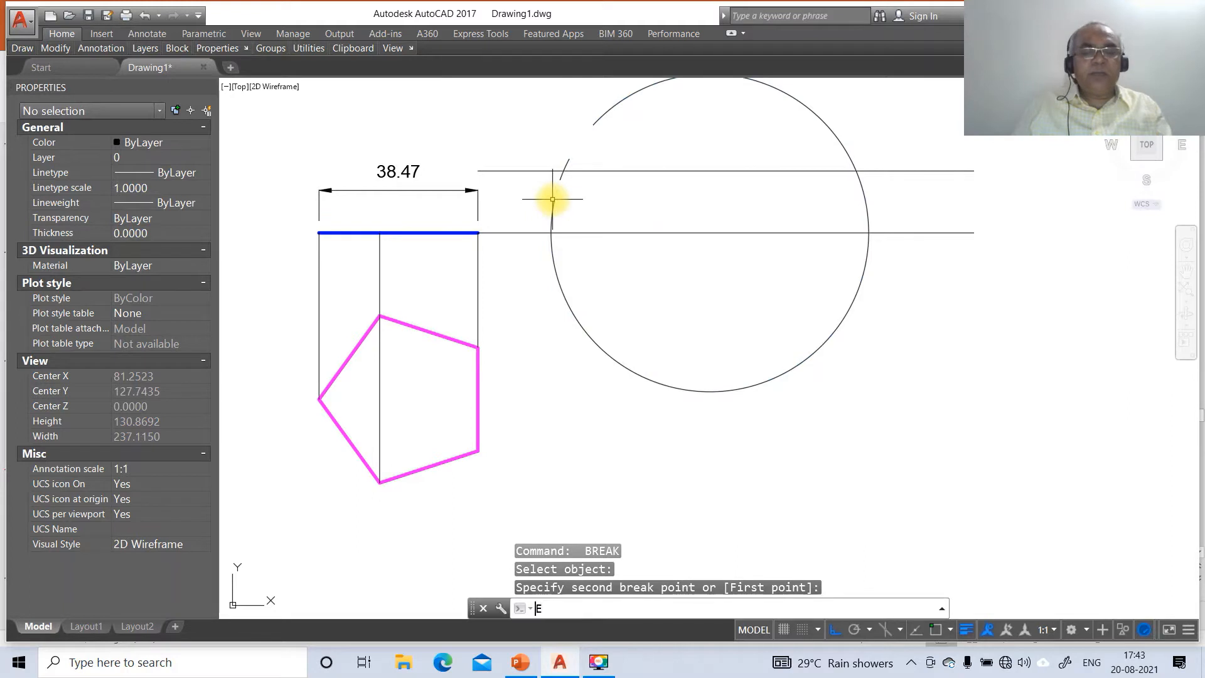
- Erase the remaining large arc, the lower horizontal line and the 38.47 dimension above the blue front-view line
{"action": "type", "text": "e"}
{"action": "key", "text": "Return"}
{"action": "left_click", "coordinate": [553, 216]}
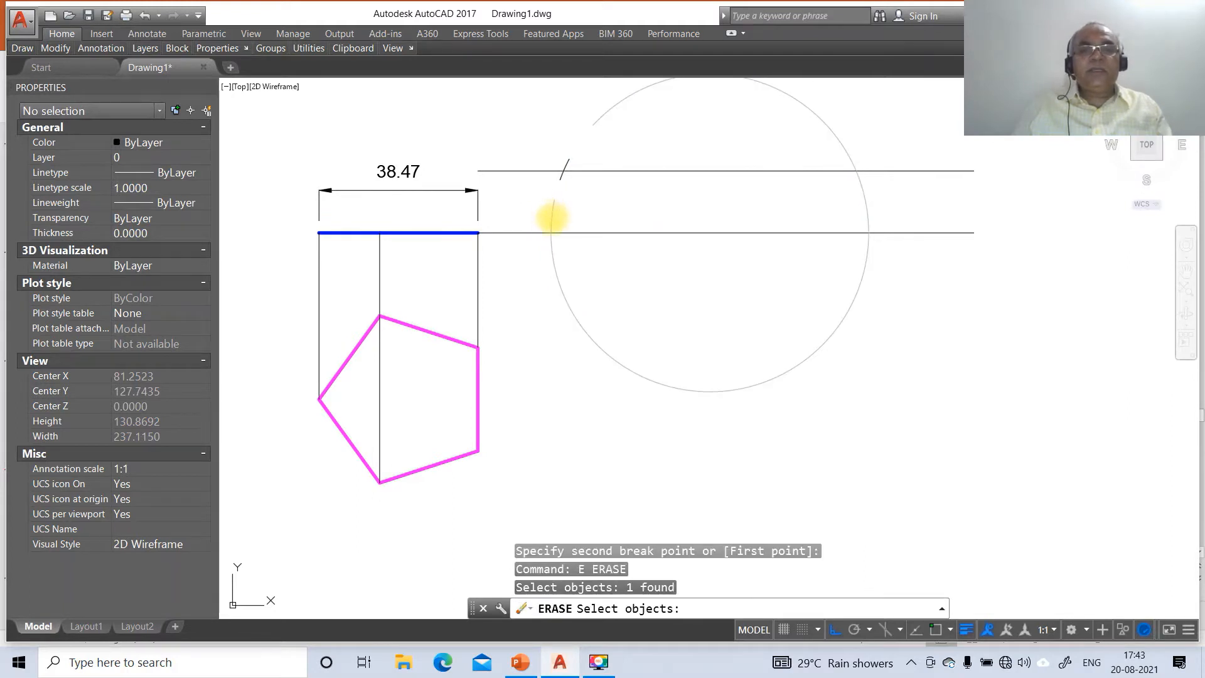
{"action": "key", "text": "Return"}
{"action": "key", "text": "Return"}
{"action": "left_click", "coordinate": [533, 232]}
{"action": "key", "text": "Return"}
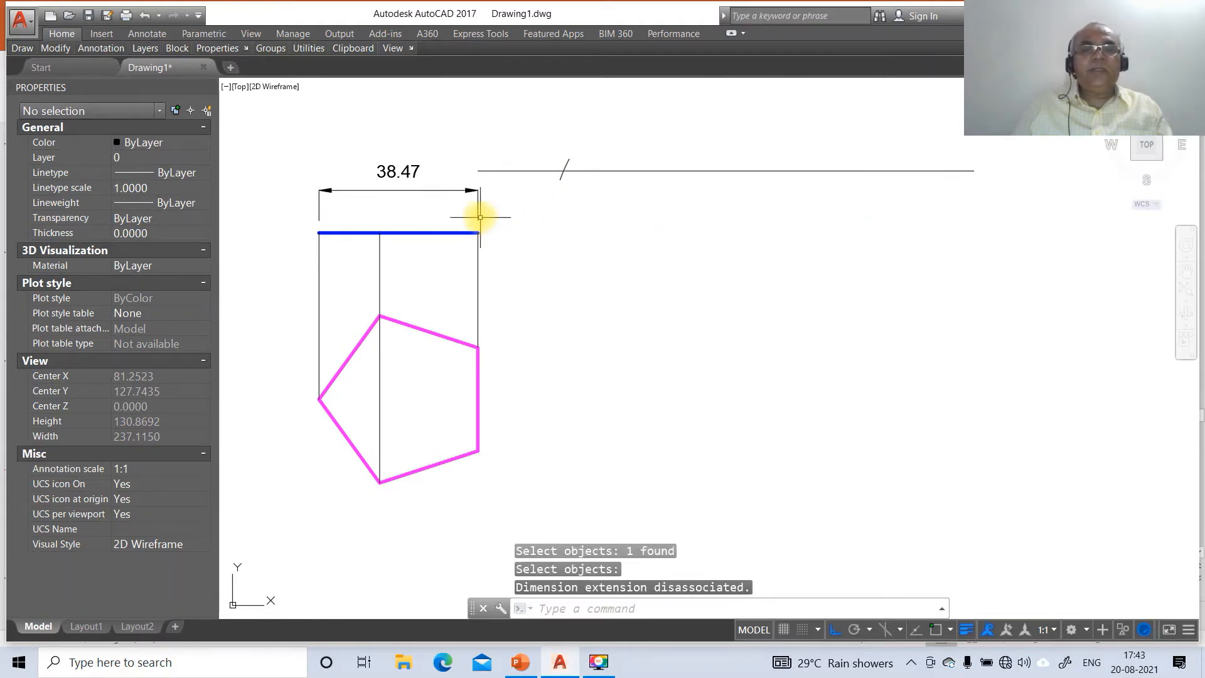
{"action": "key", "text": "Return"}
{"action": "left_click", "coordinate": [479, 204]}
{"action": "key", "text": "Return"}
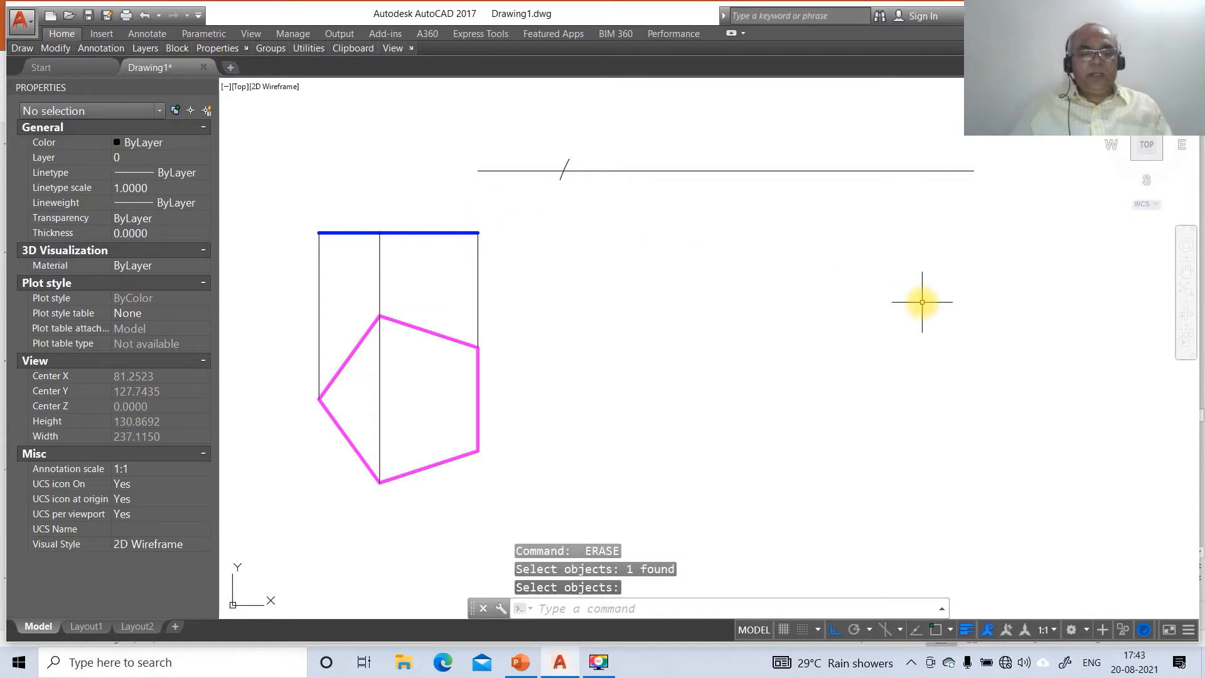
- Copy the blue front-view line from its right-hand intersection to the centre of the short arc
{"action": "type", "text": "co"}
{"action": "key", "text": "Return"}
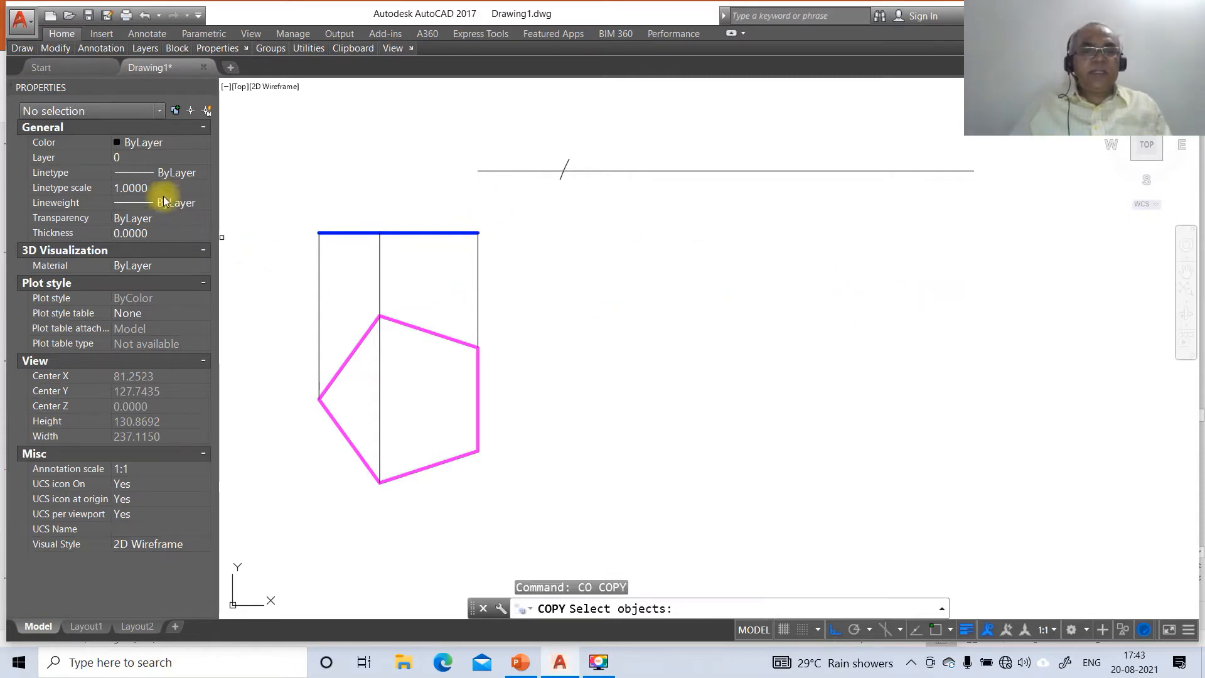
{"action": "left_click", "coordinate": [289, 197]}
{"action": "left_click", "coordinate": [534, 279]}
{"action": "key", "text": "Return"}
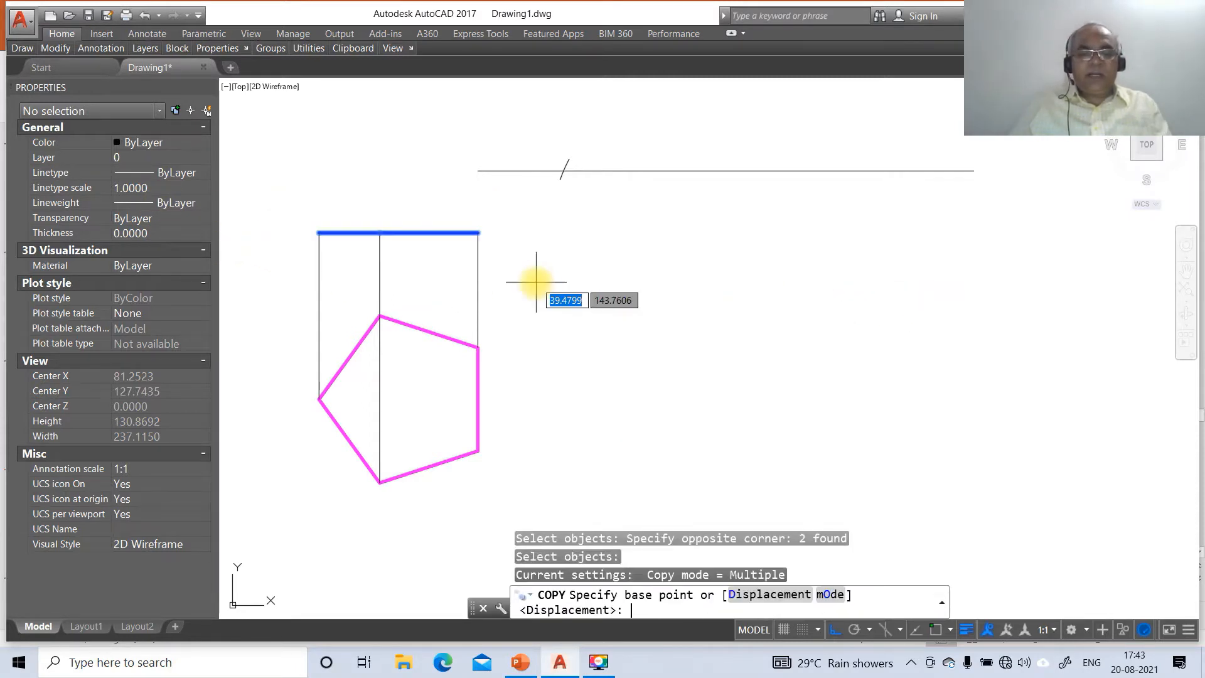
{"action": "type", "text": "INT"}
{"action": "key", "text": "Return"}
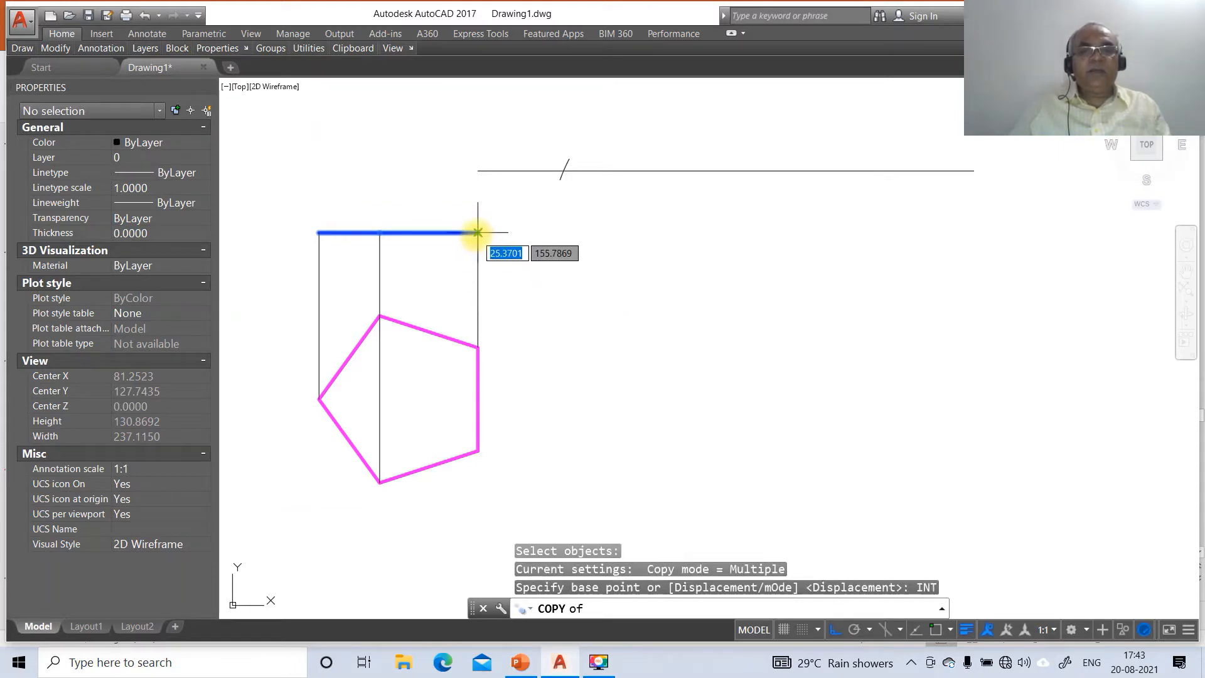
{"action": "left_click", "coordinate": [478, 233]}
{"action": "type", "text": "CEN"}
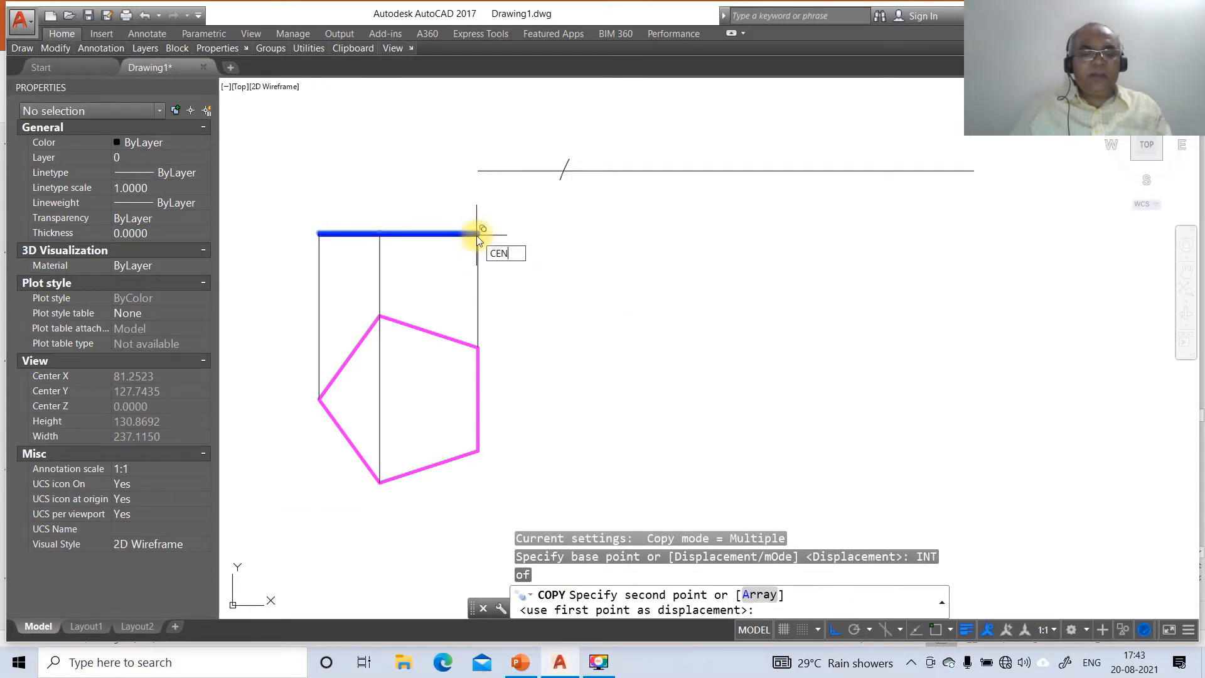
{"action": "key", "text": "Return"}
{"action": "left_click", "coordinate": [563, 173]}
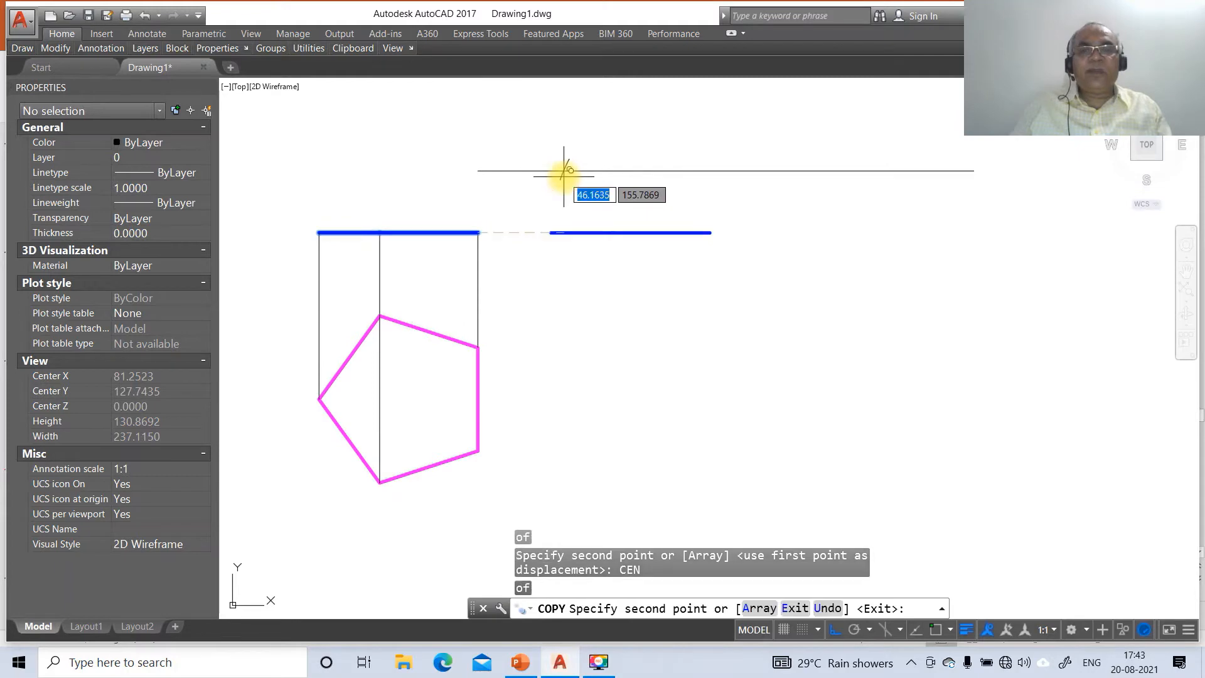
- Consult the final solution in PowerPoint and rotate the copied blue line about its right endpoint, from reference angle 180 to the arc and horizontal line intersection
{"action": "left_click", "coordinate": [520, 662]}
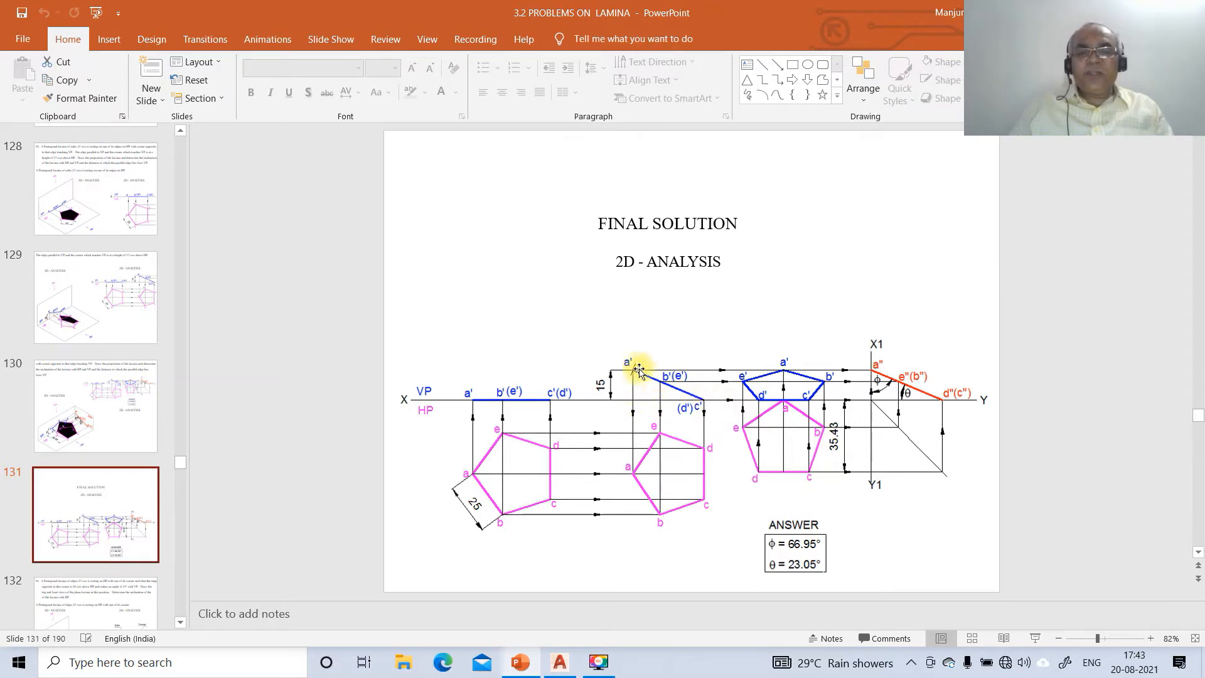
{"action": "left_click", "coordinate": [560, 664]}
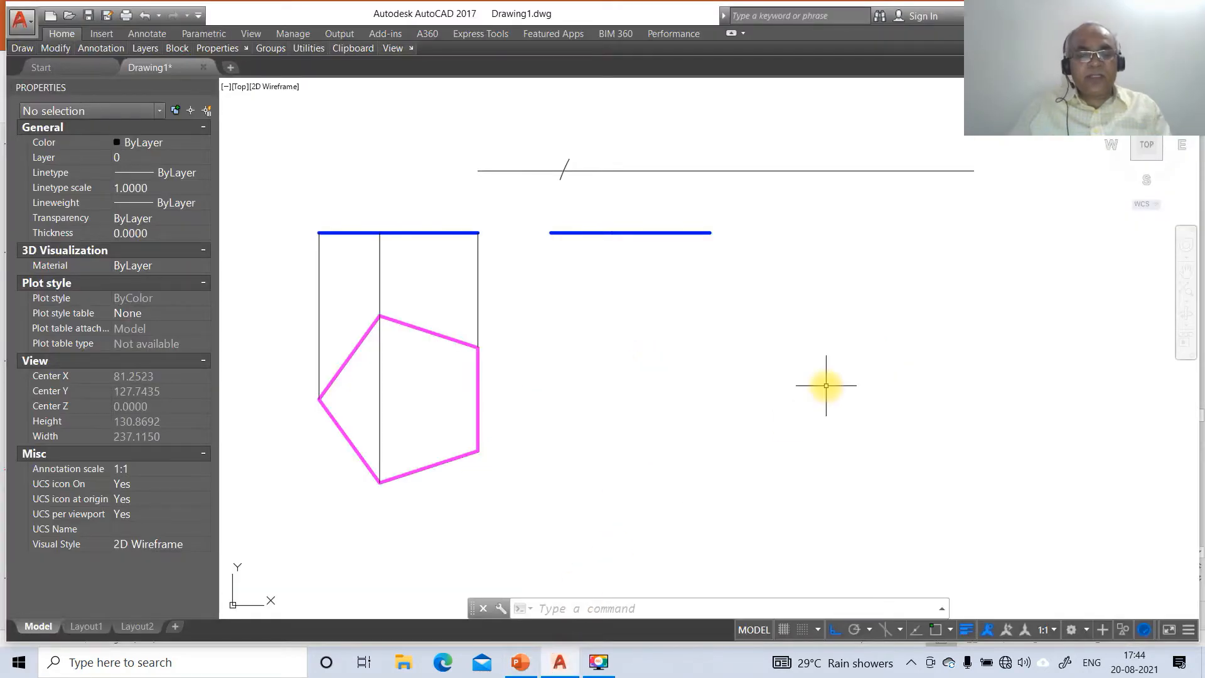
{"action": "type", "text": "RO"}
{"action": "key", "text": "Return"}
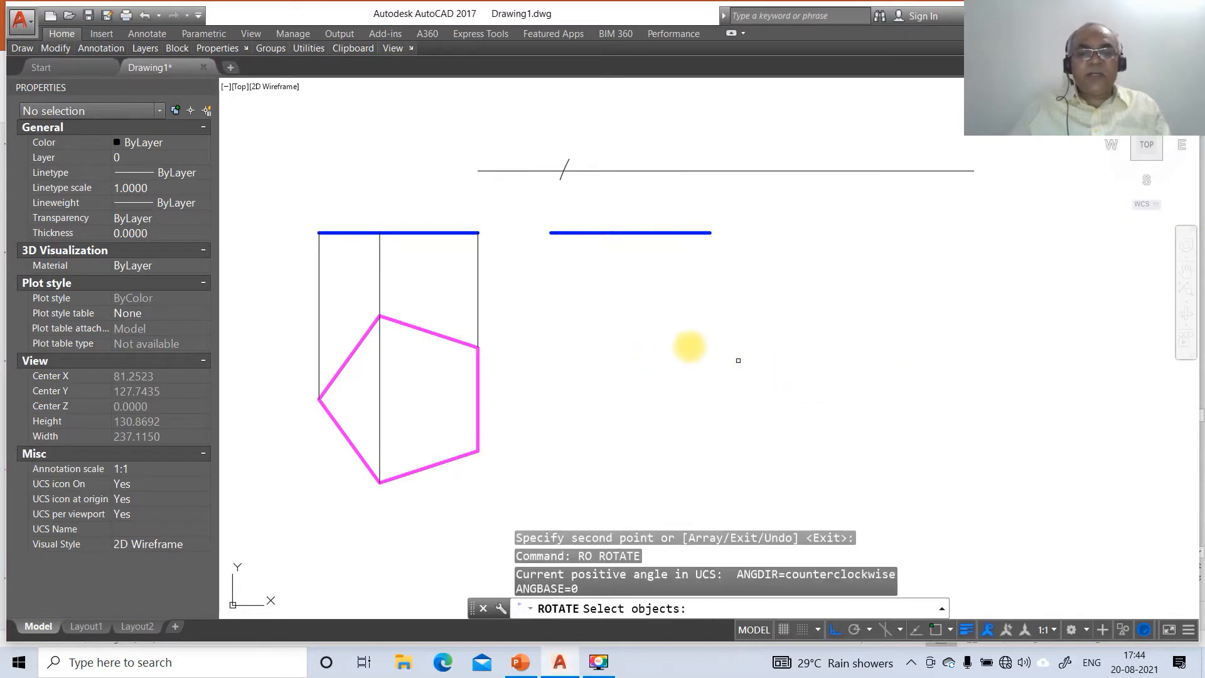
{"action": "left_click", "coordinate": [538, 210]}
{"action": "left_click", "coordinate": [792, 293]}
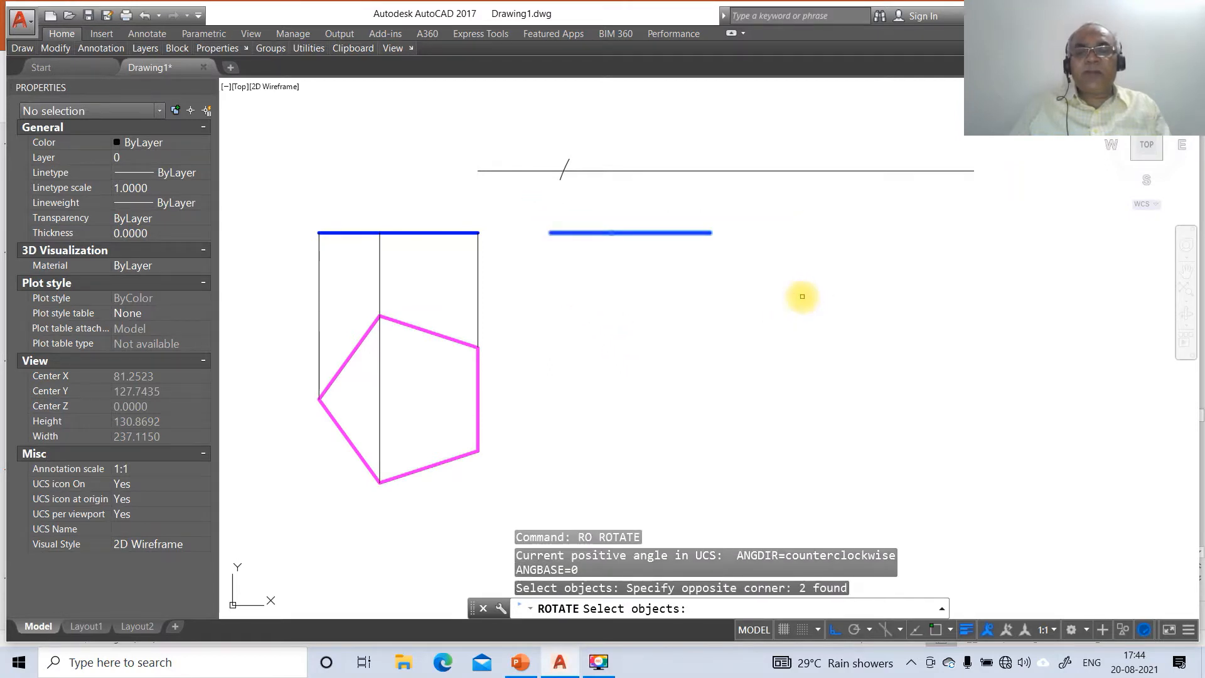
{"action": "key", "text": "Return"}
{"action": "type", "text": "END"}
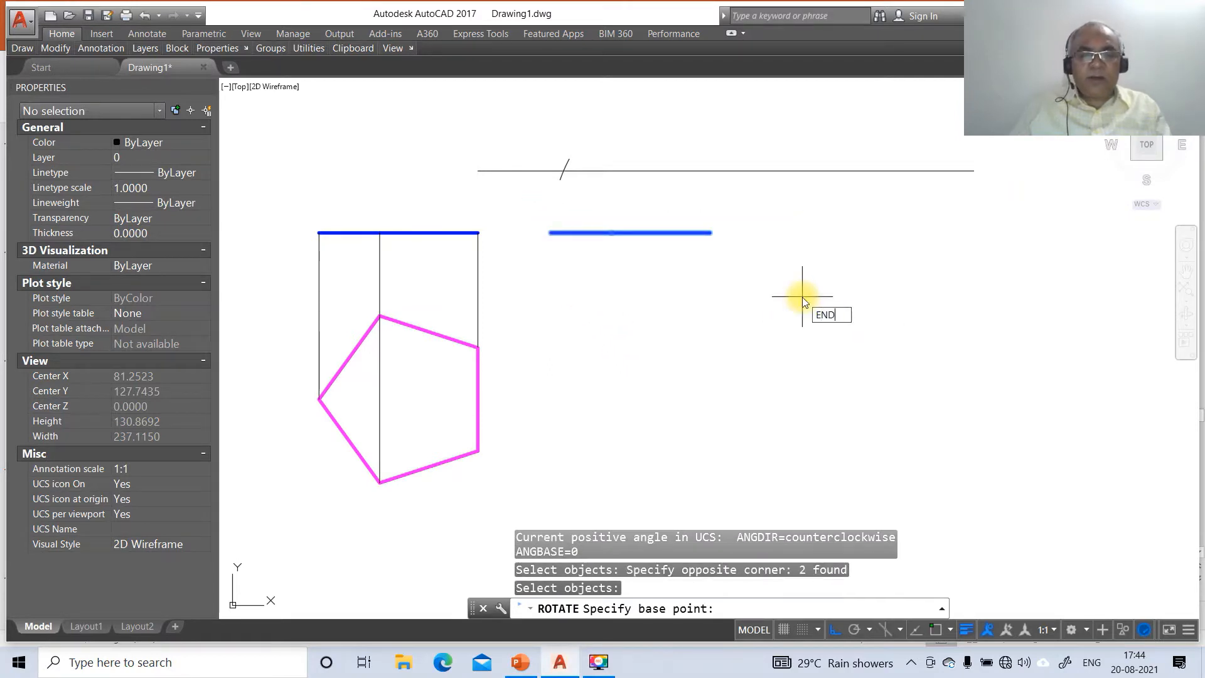
{"action": "key", "text": "Return"}
{"action": "left_click", "coordinate": [714, 233]}
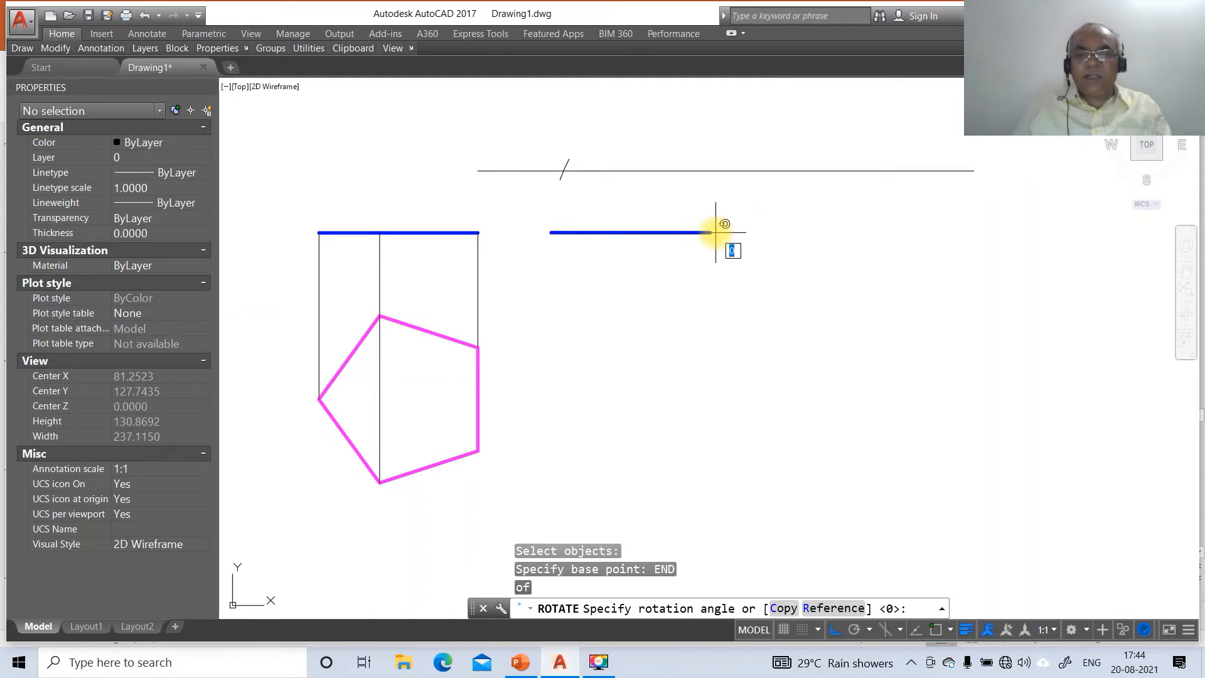
{"action": "key", "text": "Return"}
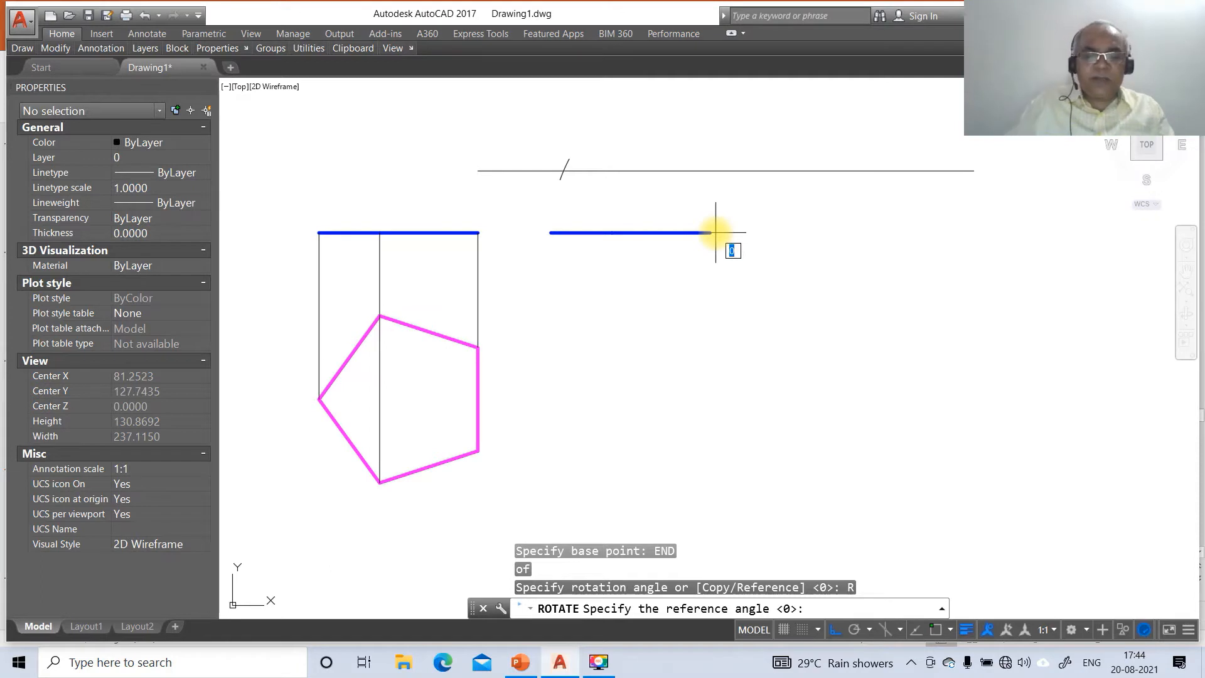
{"action": "key", "text": "Return"}
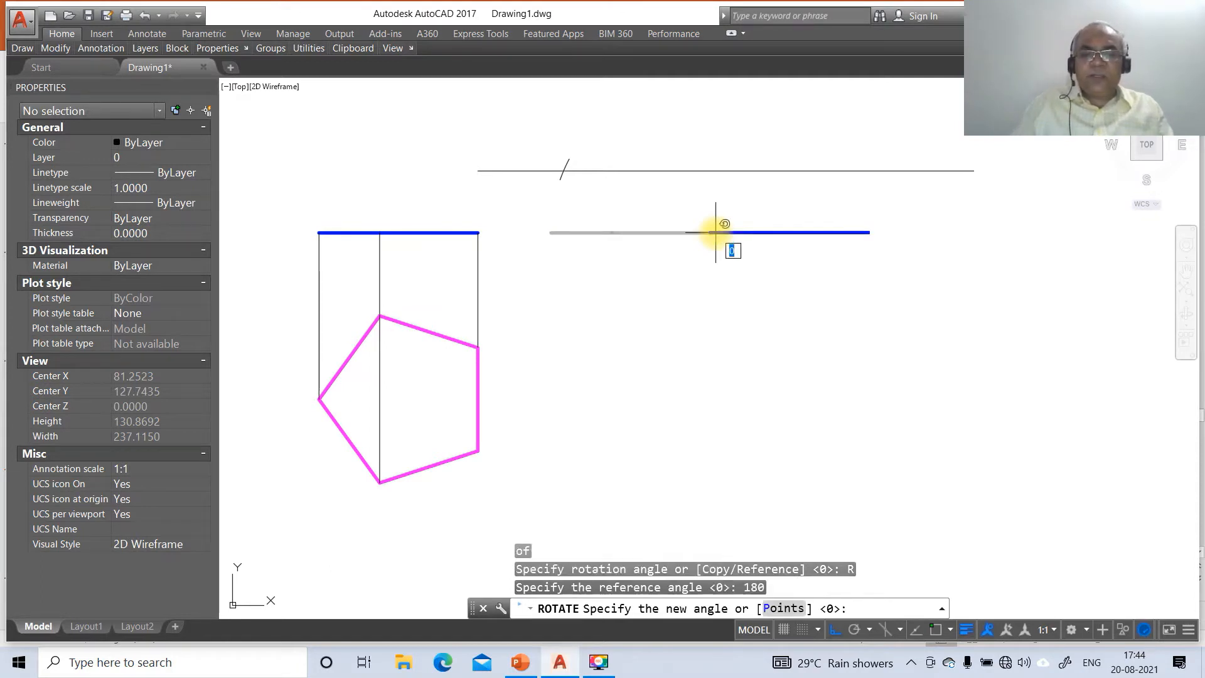
{"action": "key", "text": "Return"}
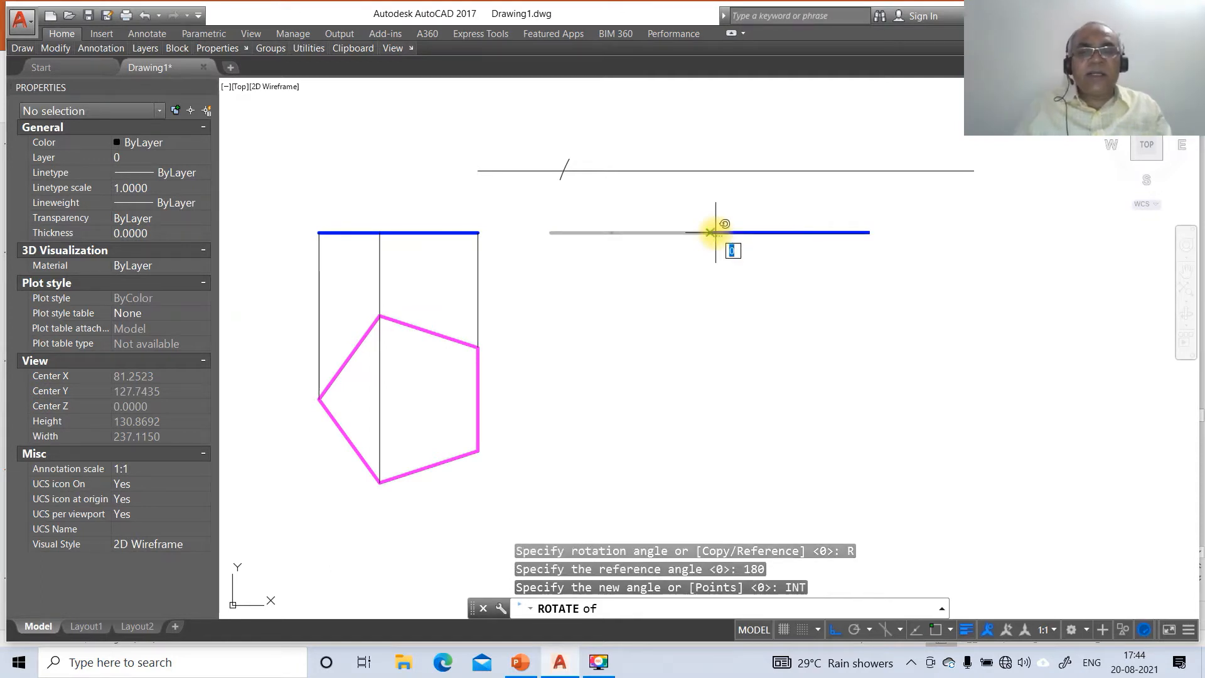
{"action": "left_click", "coordinate": [564, 169]}
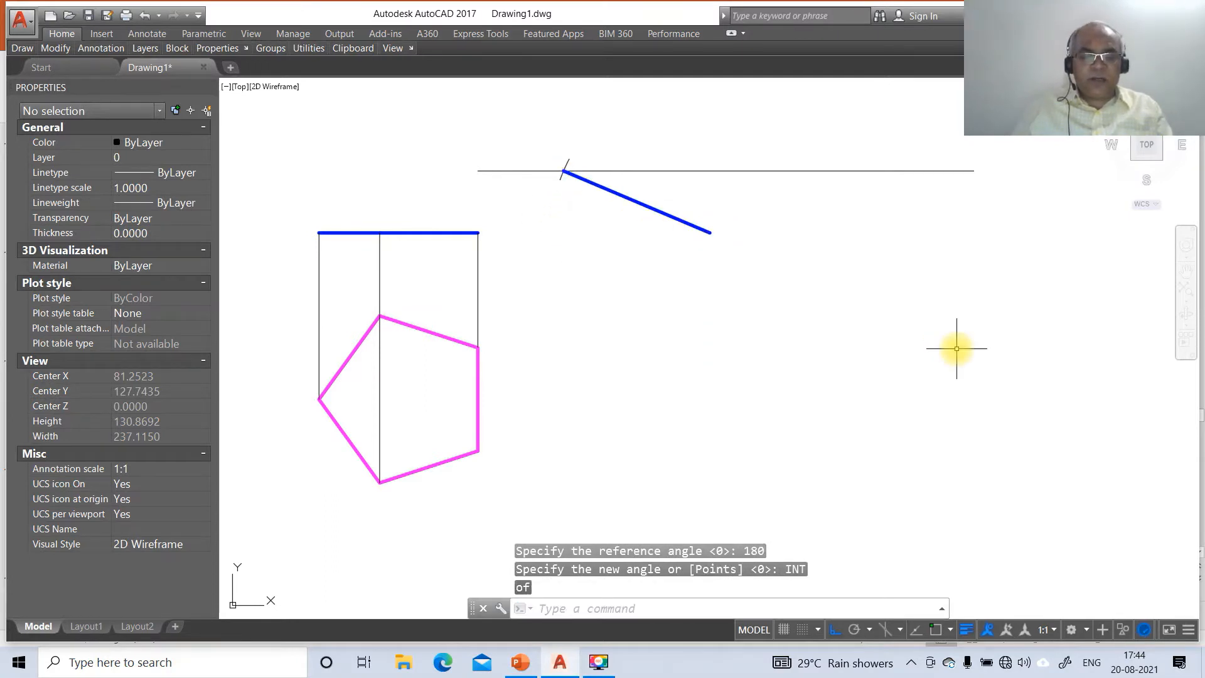
- Break off the upper horizontal line on both sides of the arc mark, keeping only a short segment around the inclined line's upper end
{"action": "type", "text": "BR"}
{"action": "key", "text": "Return"}
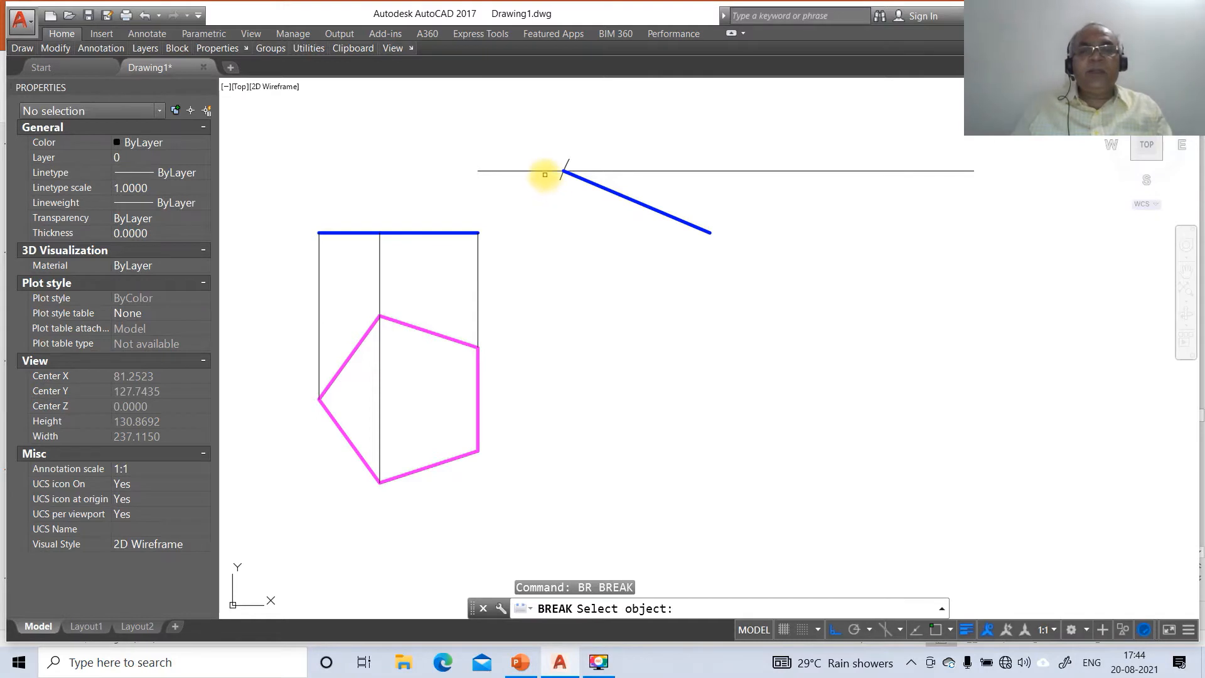
{"action": "left_click", "coordinate": [544, 173]}
{"action": "left_click", "coordinate": [422, 182]}
{"action": "key", "text": "Return"}
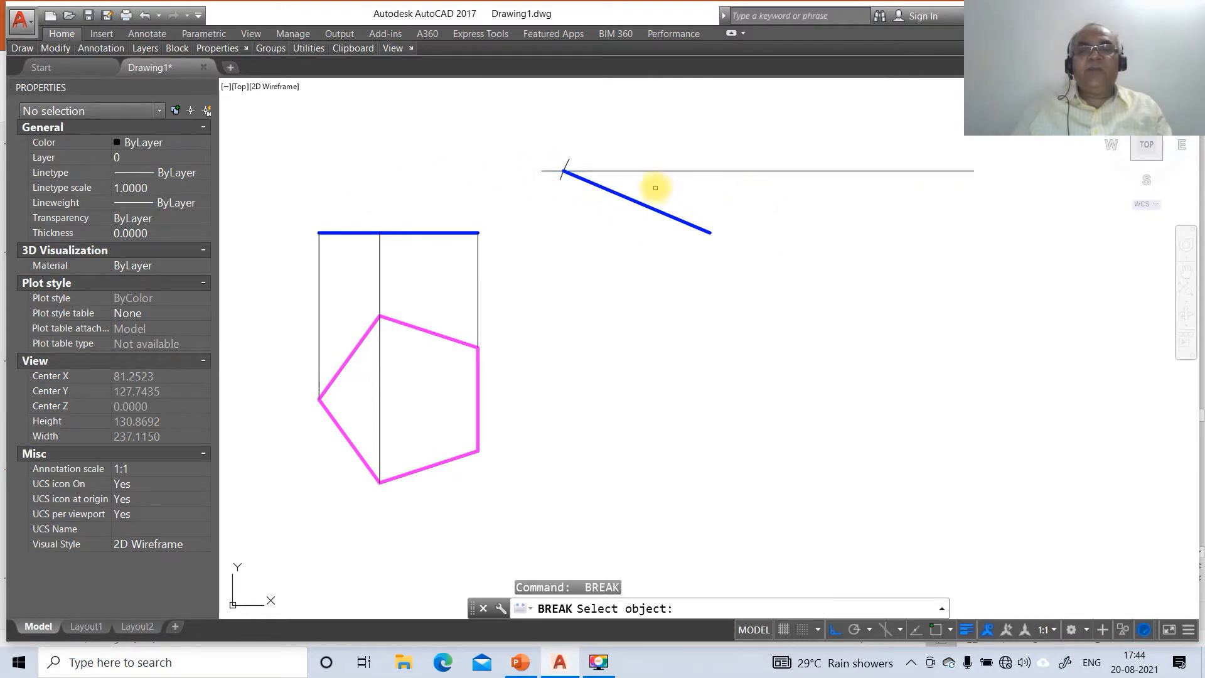
{"action": "left_click", "coordinate": [632, 170]}
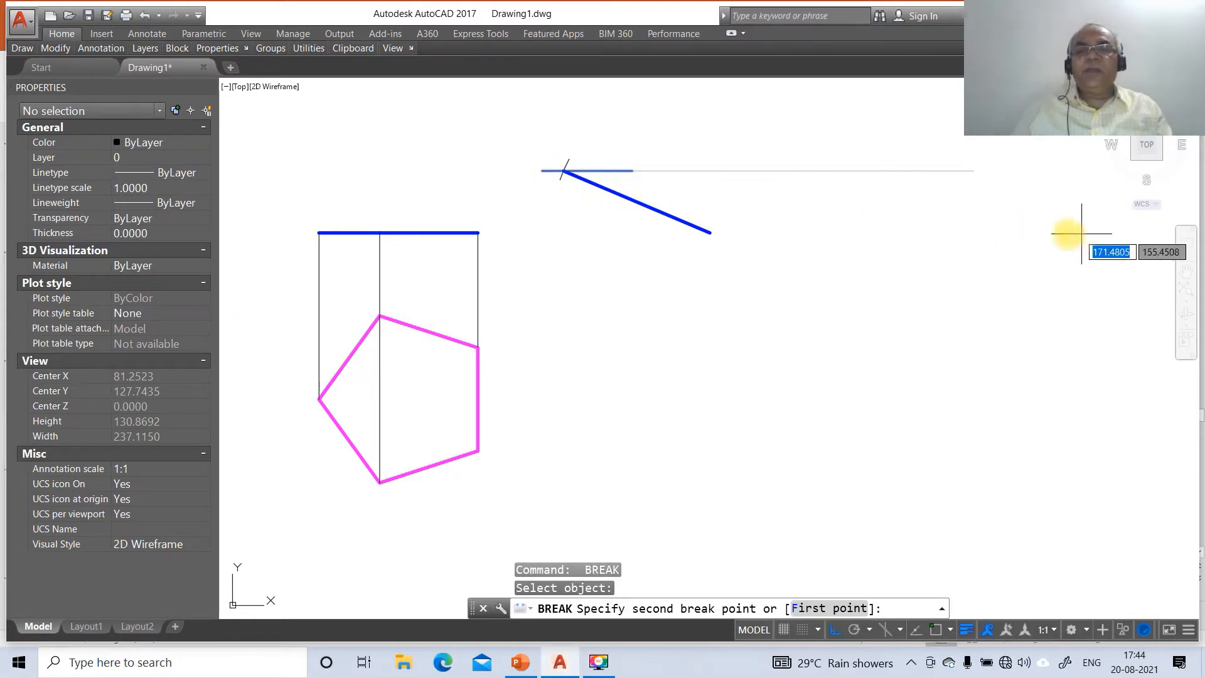
{"action": "left_click", "coordinate": [1053, 233]}
- Draw a vertical projector about 64 mm long downwards from the lower right endpoint of the inclined blue line
{"action": "type", "text": "l"}
{"action": "key", "text": "Return"}
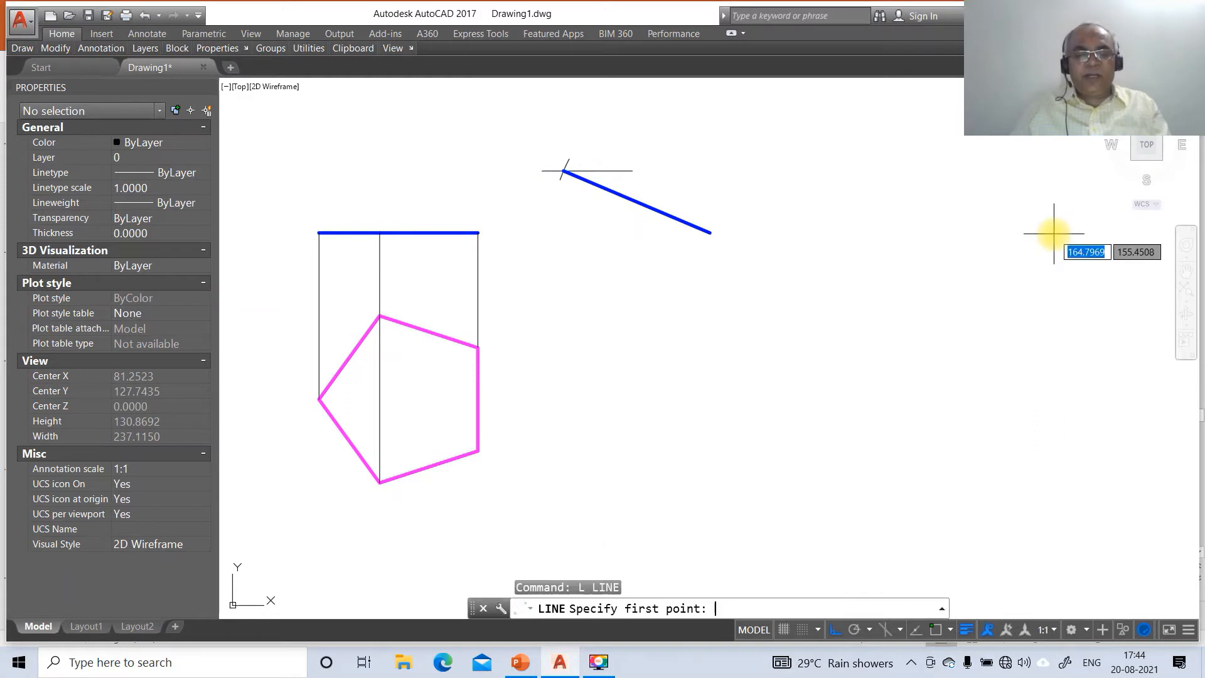
{"action": "type", "text": "END"}
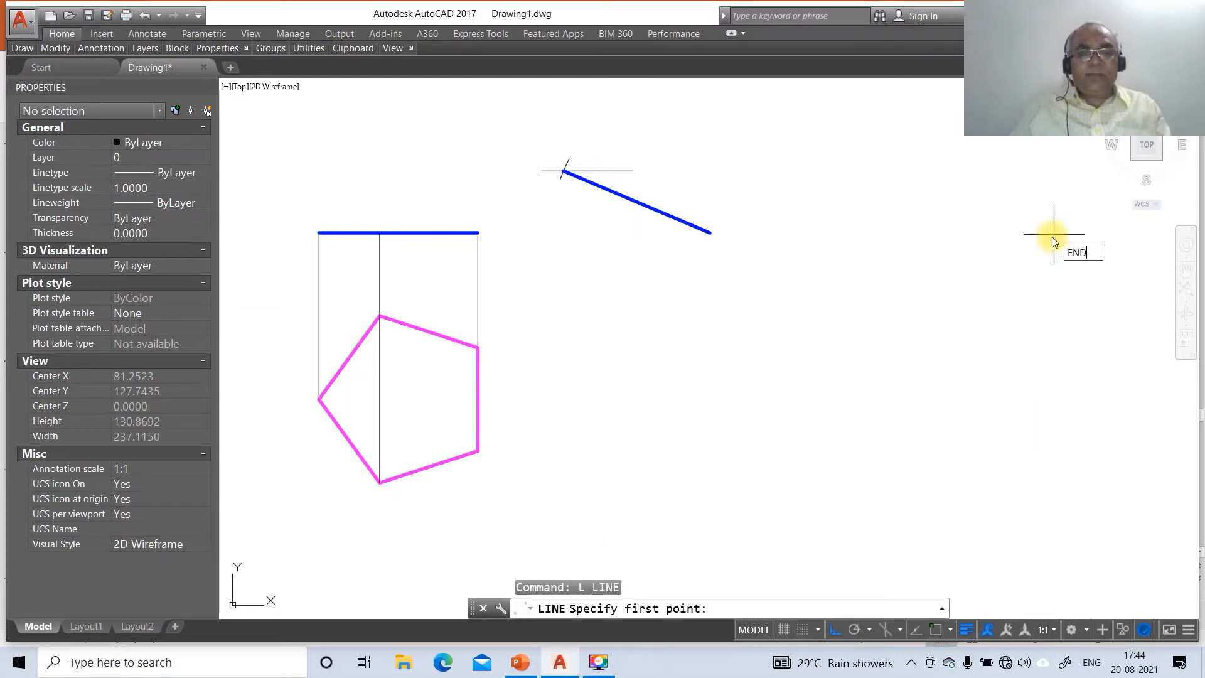
{"action": "key", "text": "Return"}
{"action": "left_click", "coordinate": [710, 232]}
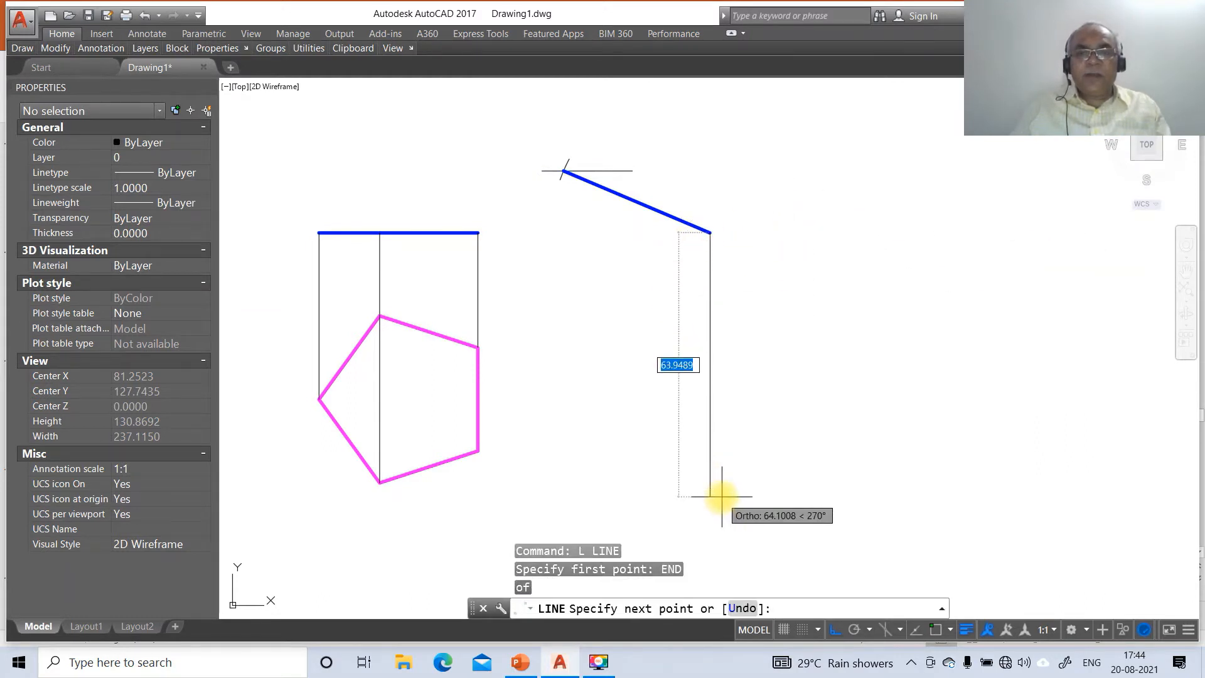
{"action": "left_click", "coordinate": [722, 496]}
{"action": "key", "text": "Return"}
- Draw a horizontal projector from the pentagon's upper right corner perpendicular to the vertical projector
{"action": "key", "text": "Return"}
{"action": "type", "text": "INT"}
{"action": "key", "text": "Return"}
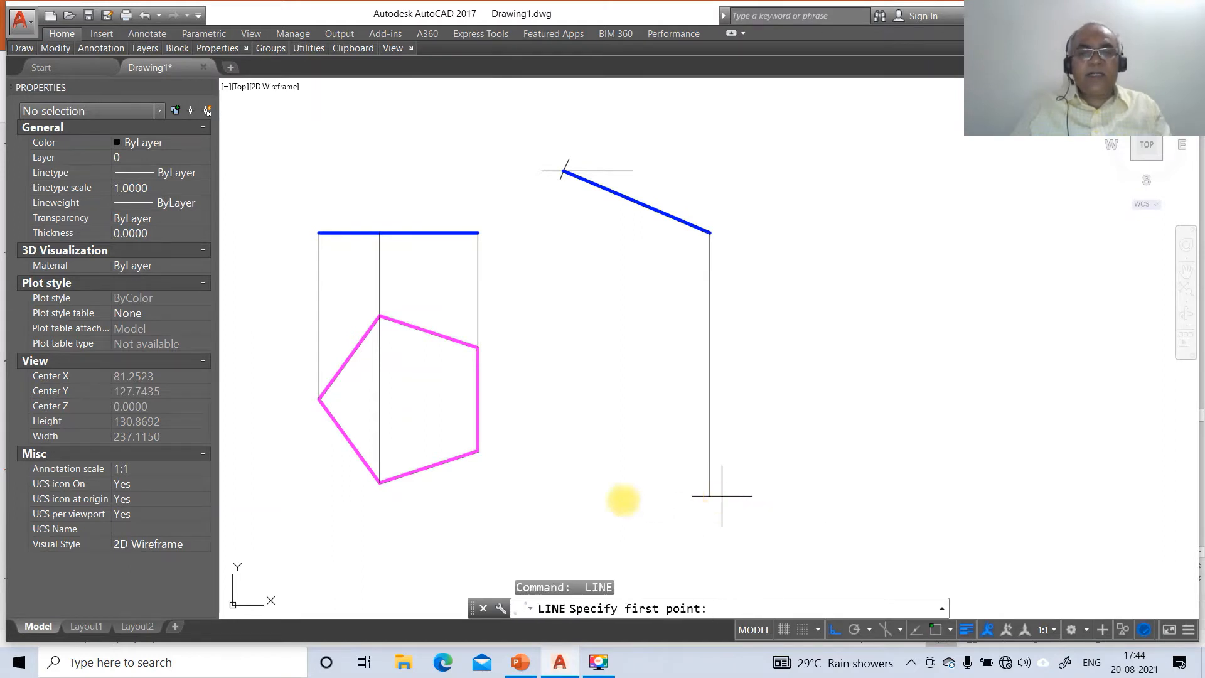
{"action": "left_click", "coordinate": [476, 347]}
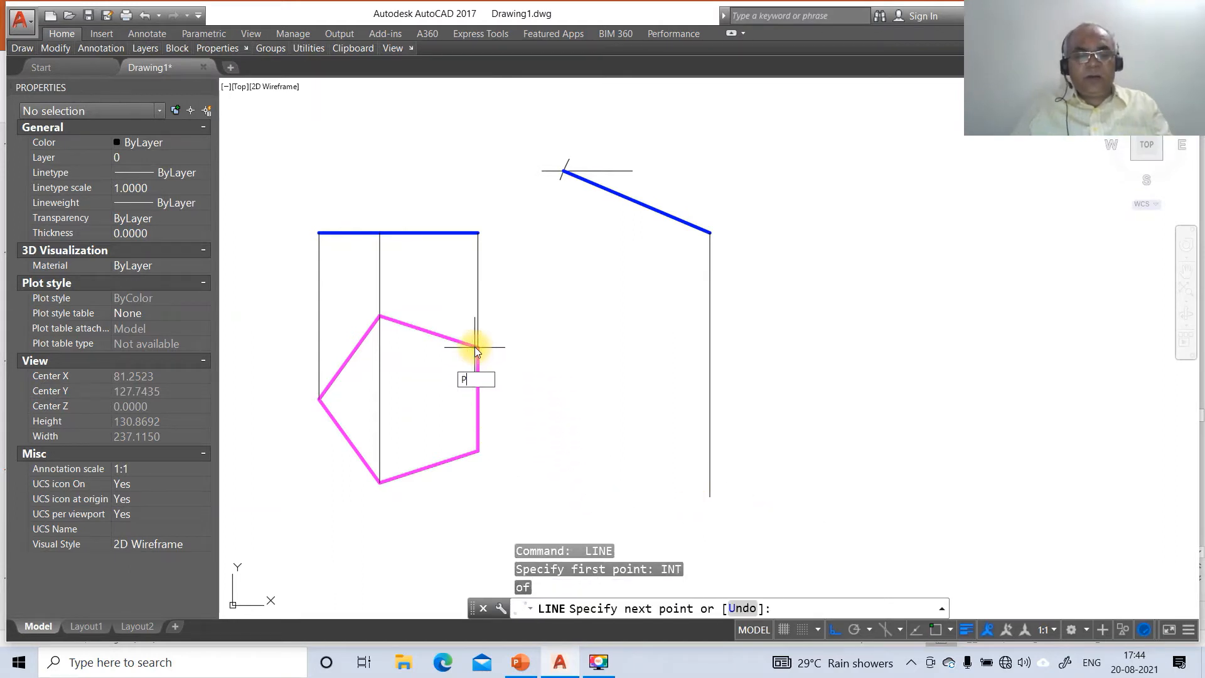
{"action": "type", "text": "PER"}
{"action": "key", "text": "Return"}
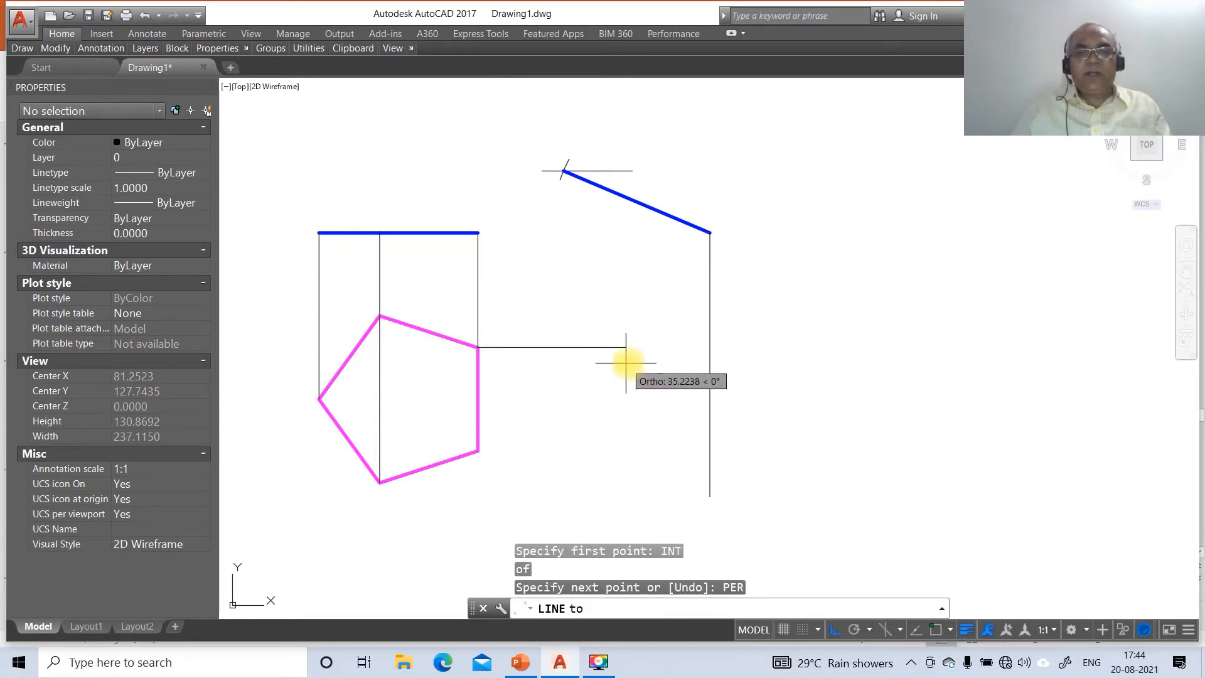
{"action": "left_click", "coordinate": [711, 369]}
{"action": "key", "text": "Return"}
- Draw a horizontal projector from the pentagon's lower right corner perpendicular to the vertical projector
{"action": "key", "text": "Return"}
{"action": "type", "text": "INT"}
{"action": "key", "text": "Return"}
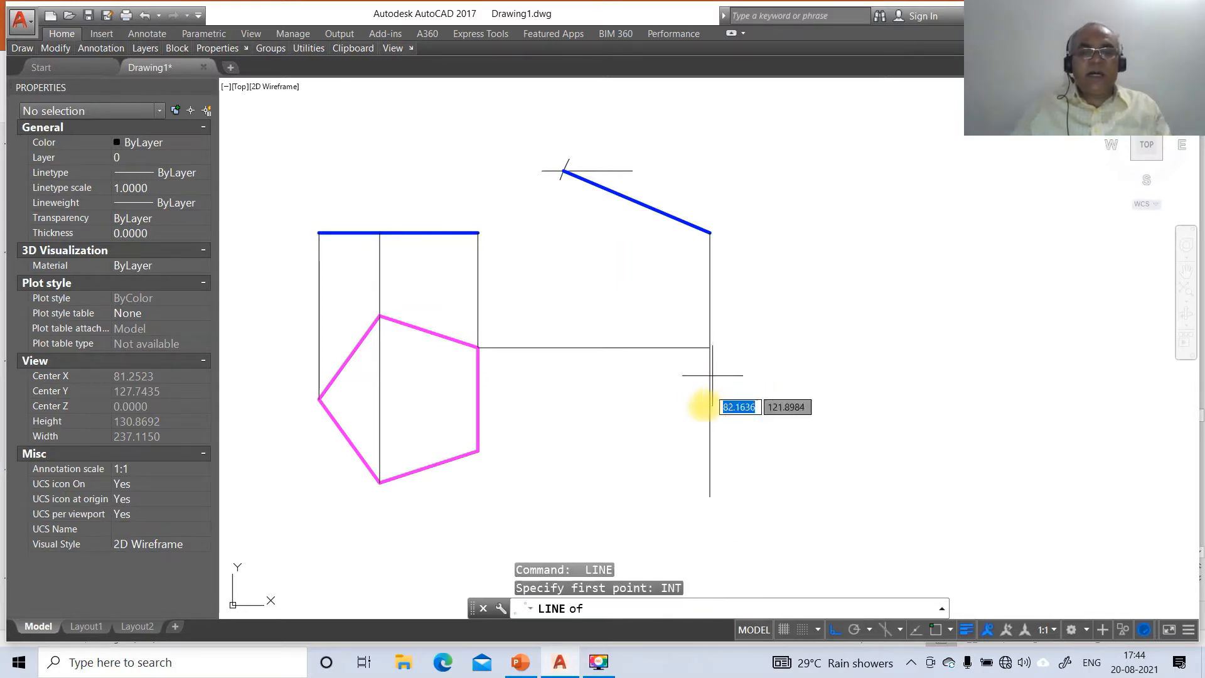
{"action": "left_click", "coordinate": [478, 449]}
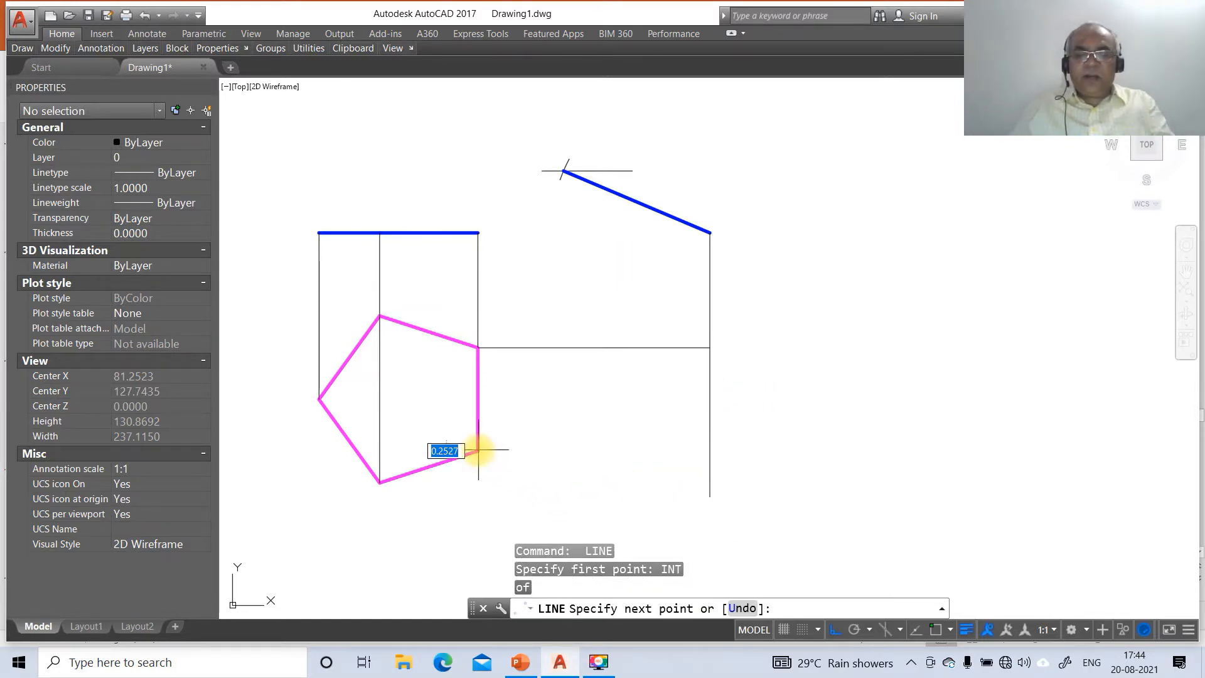
{"action": "key", "text": "Return"}
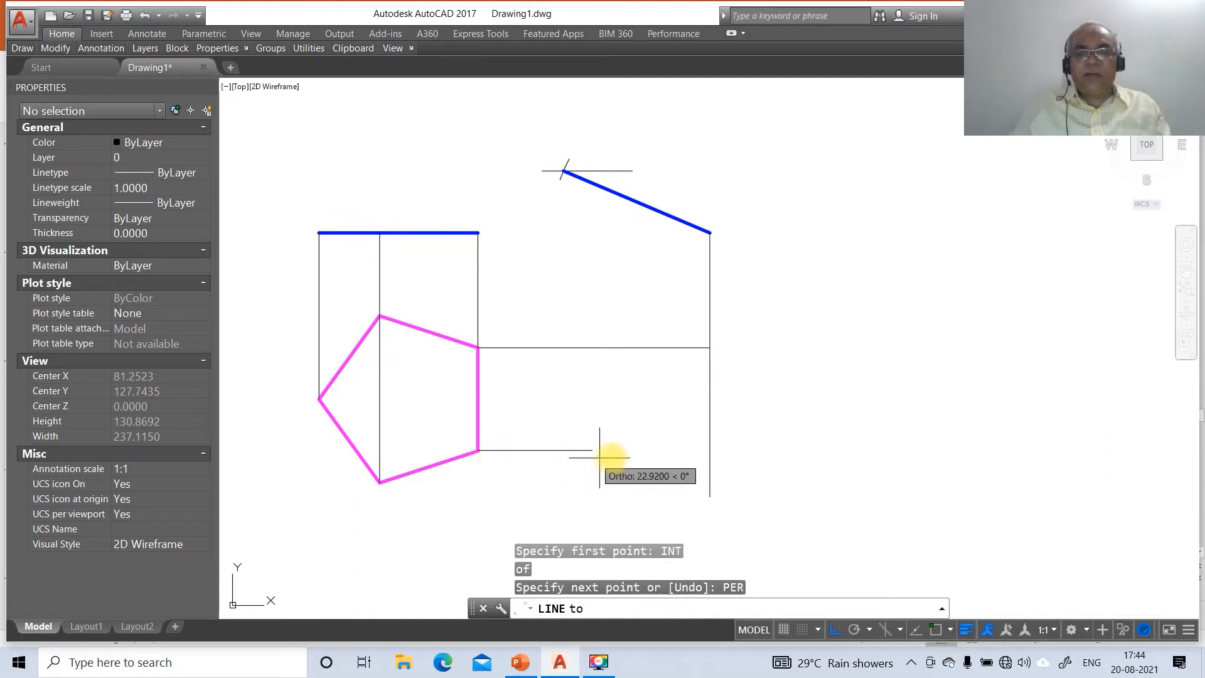
{"action": "left_click", "coordinate": [711, 461]}
- Trim the rightmost vertical projector below its intersection with the horizontal projector from the pentagon's lower right corner
{"action": "type", "text": "TR"}
{"action": "key", "text": "Return"}
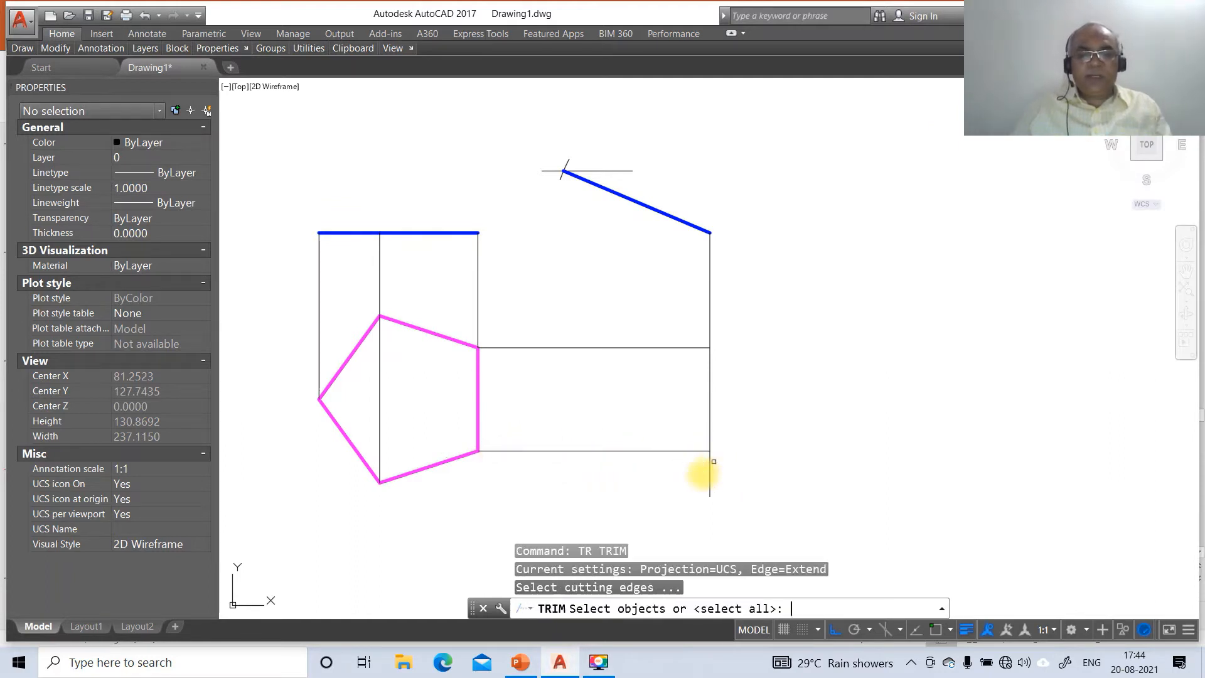
{"action": "left_click", "coordinate": [681, 451]}
{"action": "key", "text": "Return"}
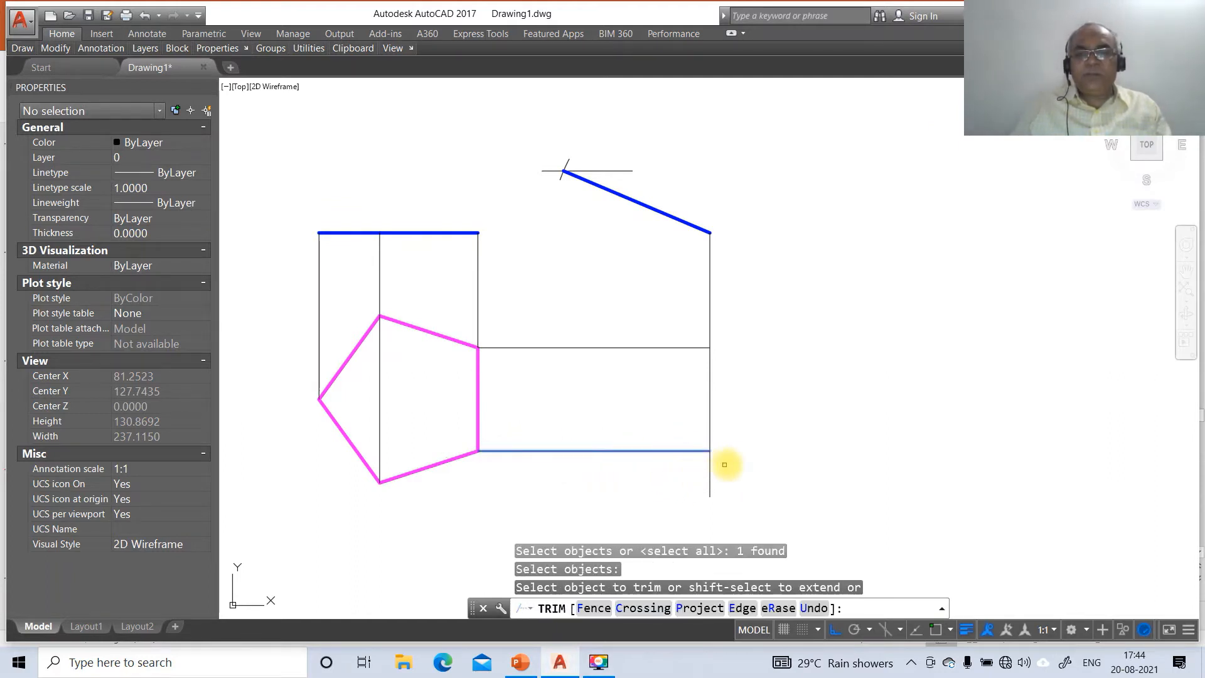
{"action": "left_click_drag", "start_coordinate": [721, 462], "coordinate": [697, 483]}
{"action": "key", "text": "Return"}
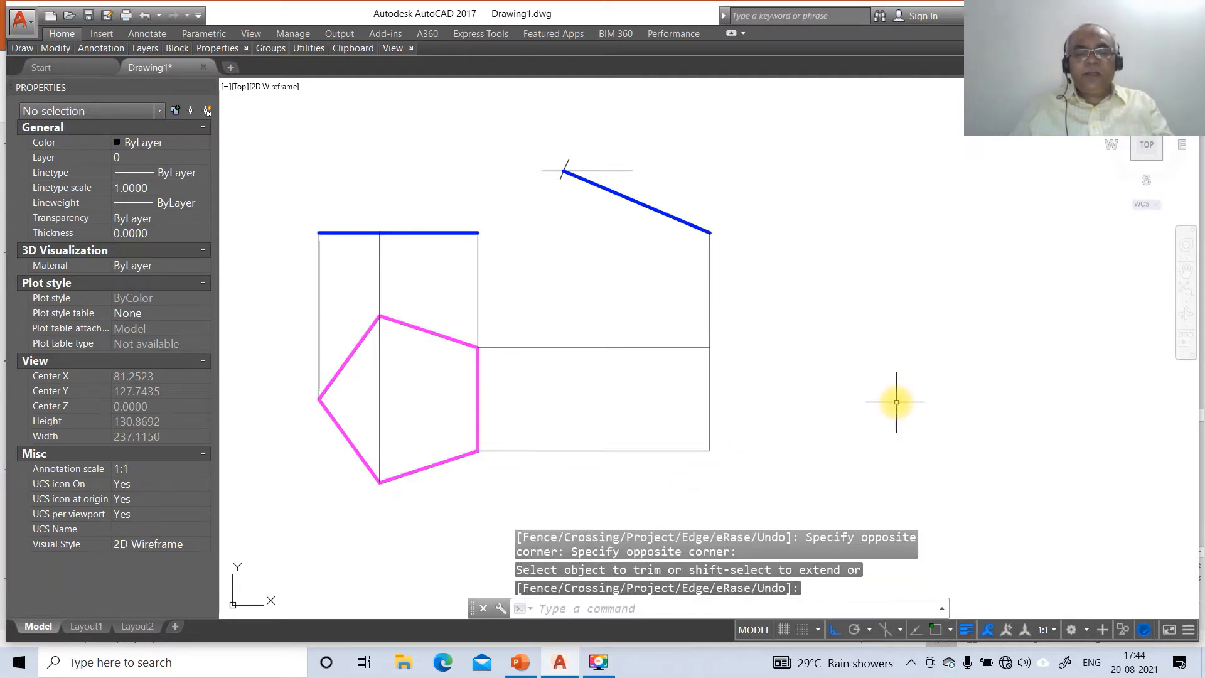
- Draw a vertical projector downwards from the intermediate endpoint on the inclined blue line to below the pentagon's bottom corner level
{"action": "type", "text": "L"}
{"action": "key", "text": "Return"}
{"action": "type", "text": "END"}
{"action": "key", "text": "Return"}
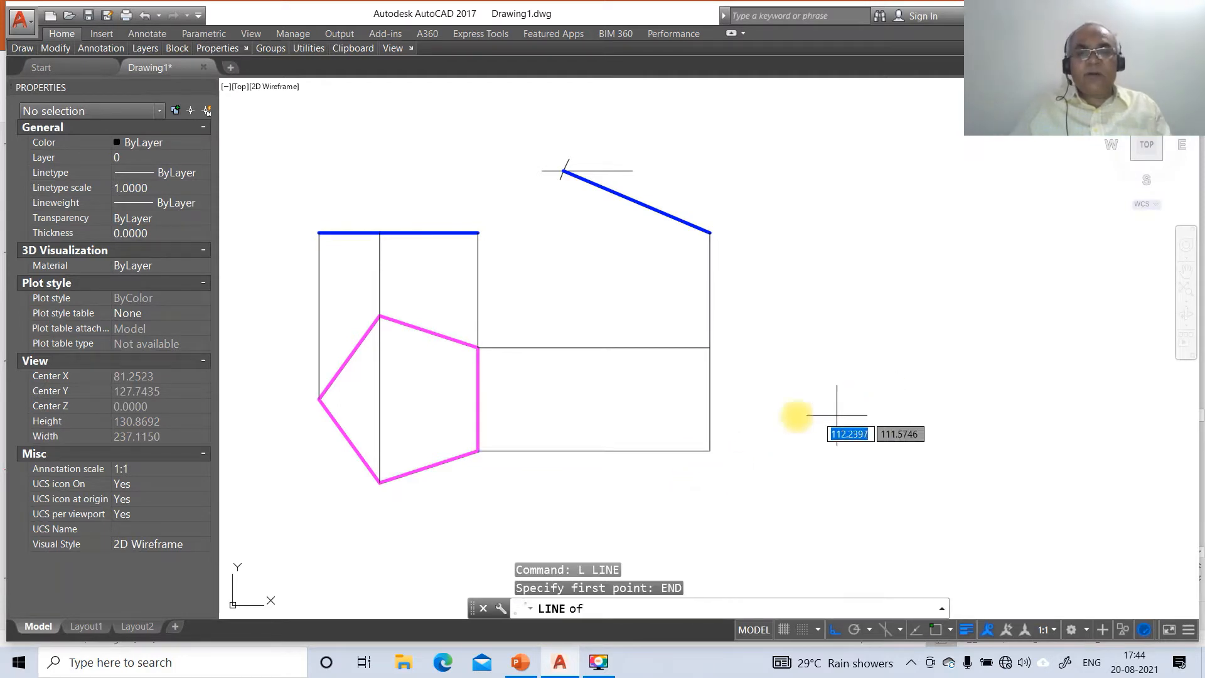
{"action": "left_click", "coordinate": [619, 194]}
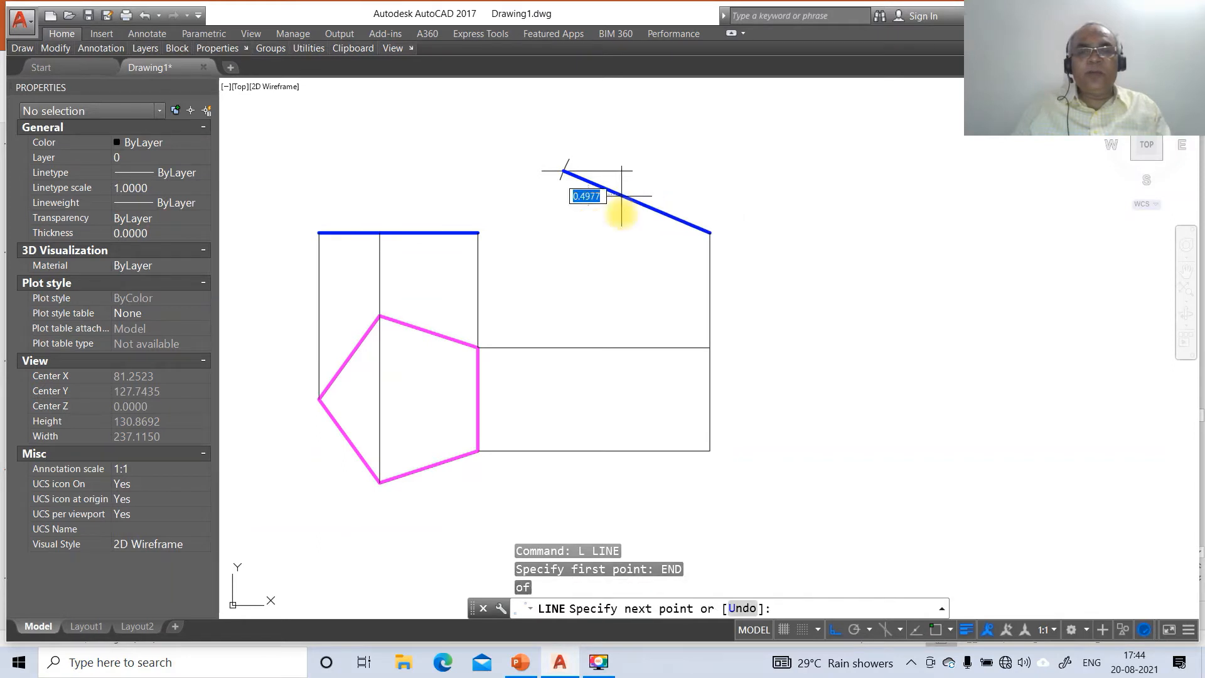
{"action": "left_click", "coordinate": [633, 510]}
{"action": "key", "text": "Return"}
- Draw a horizontal projector from the pentagon's top corner perpendicular to the middle vertical projector
{"action": "type", "text": "INT"}
{"action": "key", "text": "Return"}
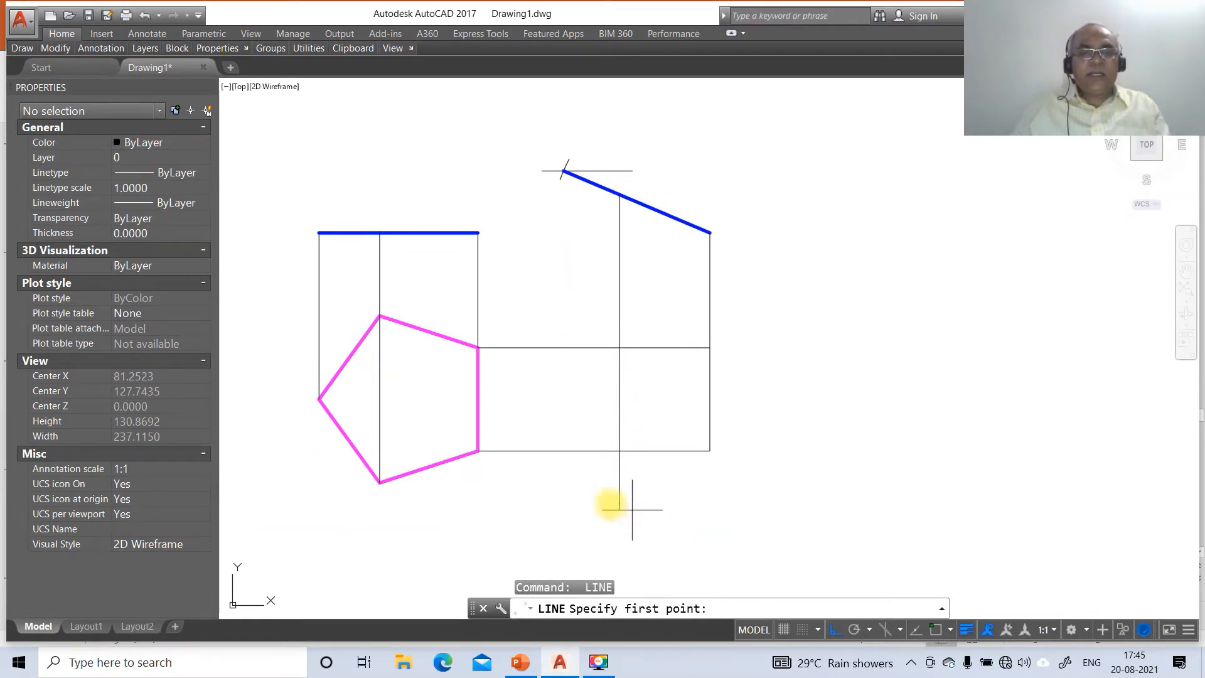
{"action": "left_click", "coordinate": [384, 316]}
{"action": "type", "text": "P"}
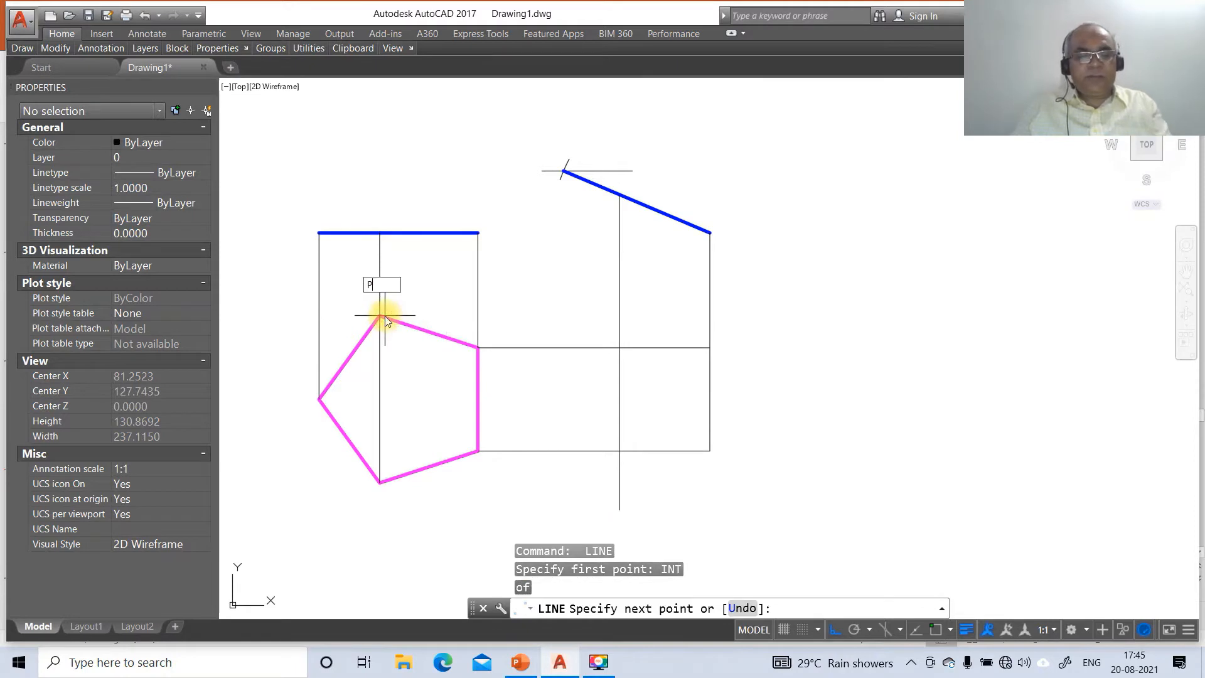
{"action": "type", "text": "ER"}
{"action": "key", "text": "Return"}
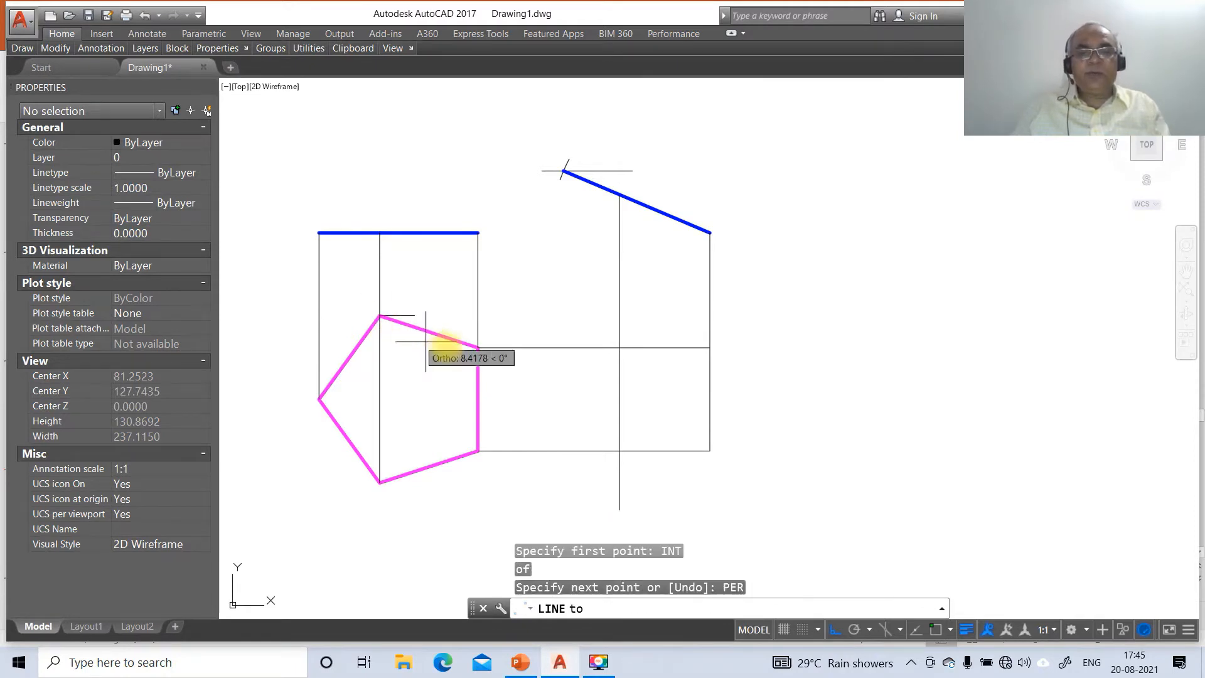
{"action": "left_click", "coordinate": [619, 327]}
{"action": "key", "text": "Return"}
- Draw a horizontal projector from the pentagon's bottom corner perpendicular to the middle vertical projector
{"action": "key", "text": "Return"}
{"action": "type", "text": "INT"}
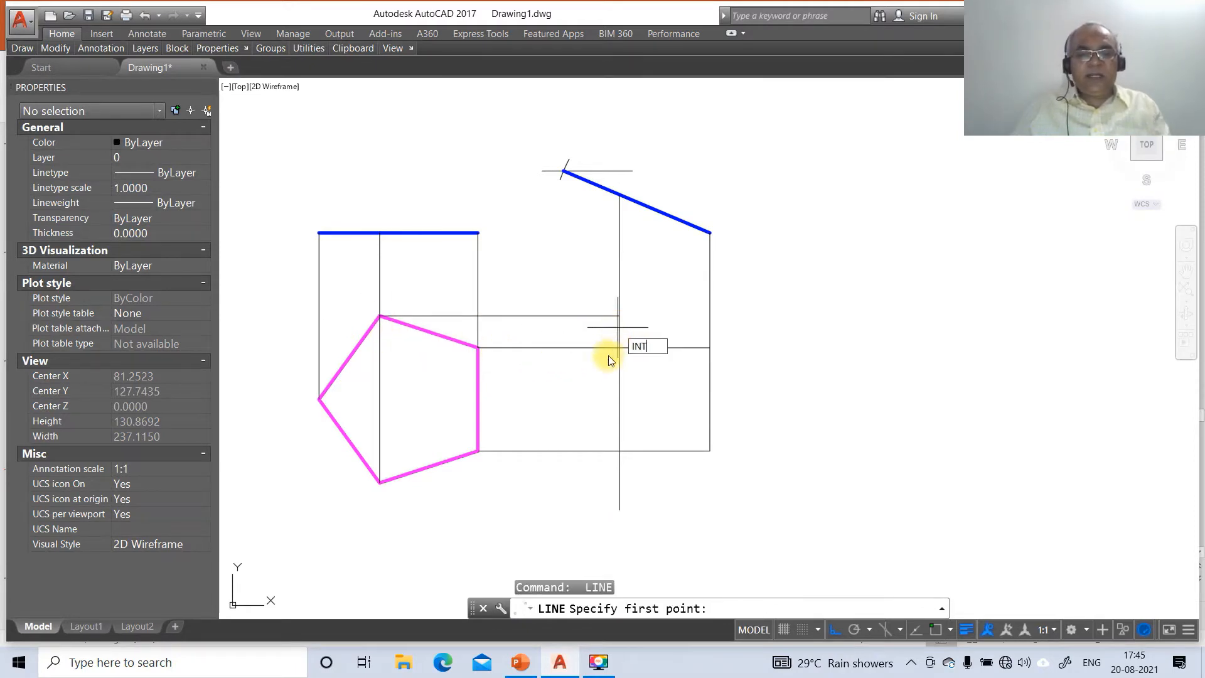
{"action": "key", "text": "Return"}
{"action": "left_click", "coordinate": [380, 483]}
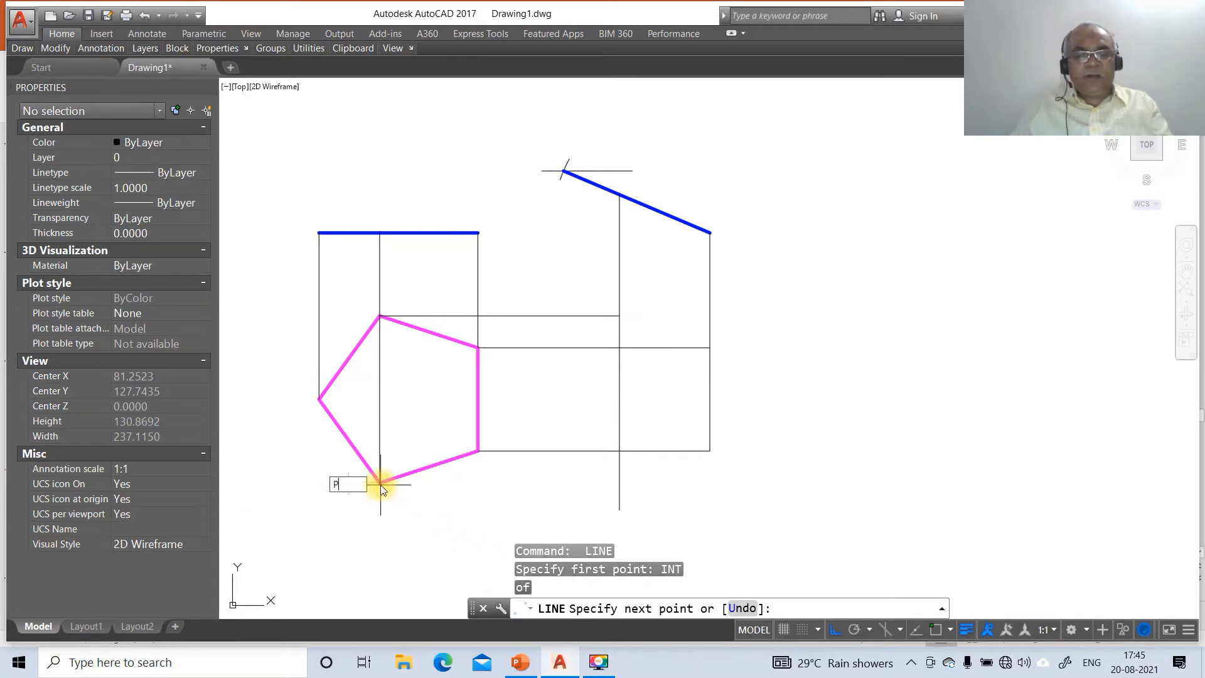
{"action": "type", "text": "PER"}
{"action": "key", "text": "Return"}
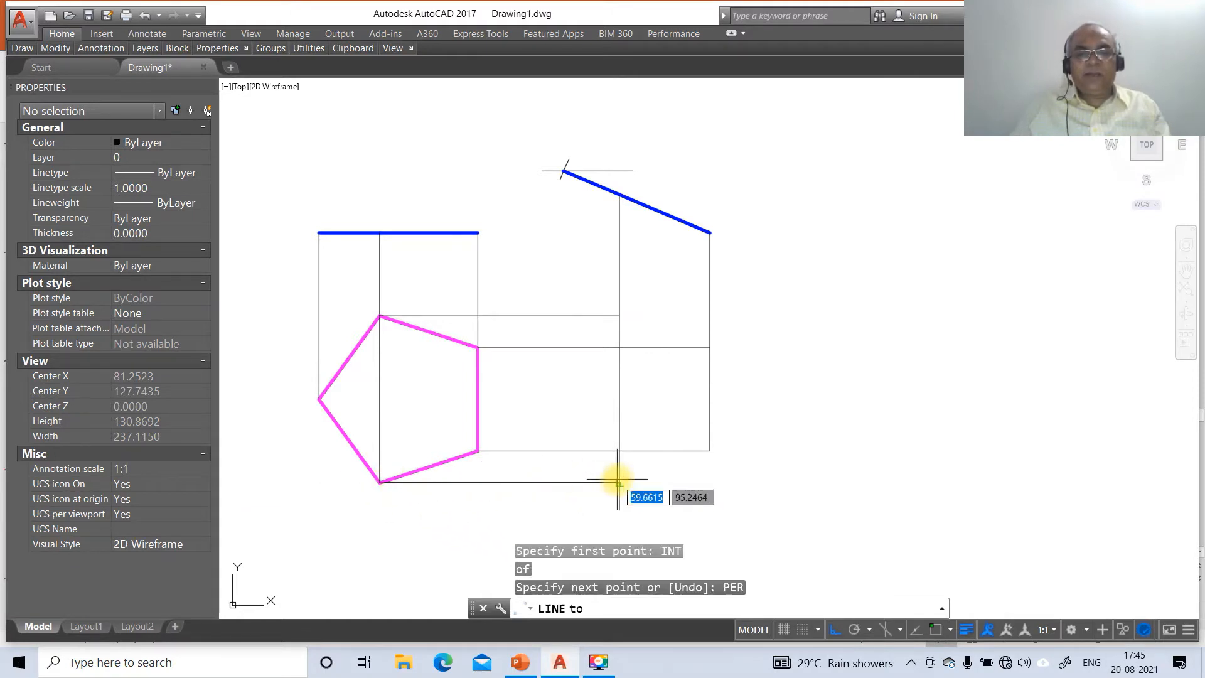
{"action": "left_click", "coordinate": [619, 479]}
{"action": "key", "text": "Return"}
- Fillet the lowest horizontal projector and the middle vertical projector into a sharp corner to remove the overhang
{"action": "type", "text": "F"}
{"action": "key", "text": "Return"}
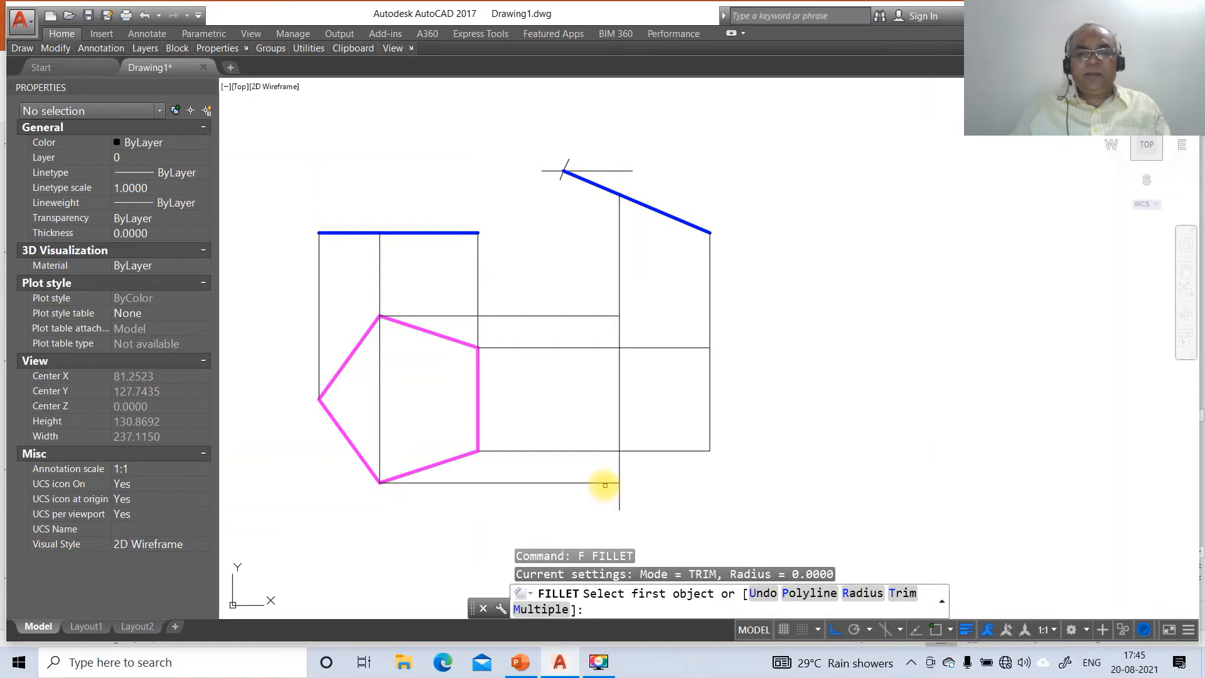
{"action": "left_click", "coordinate": [606, 483]}
{"action": "left_click", "coordinate": [618, 471]}
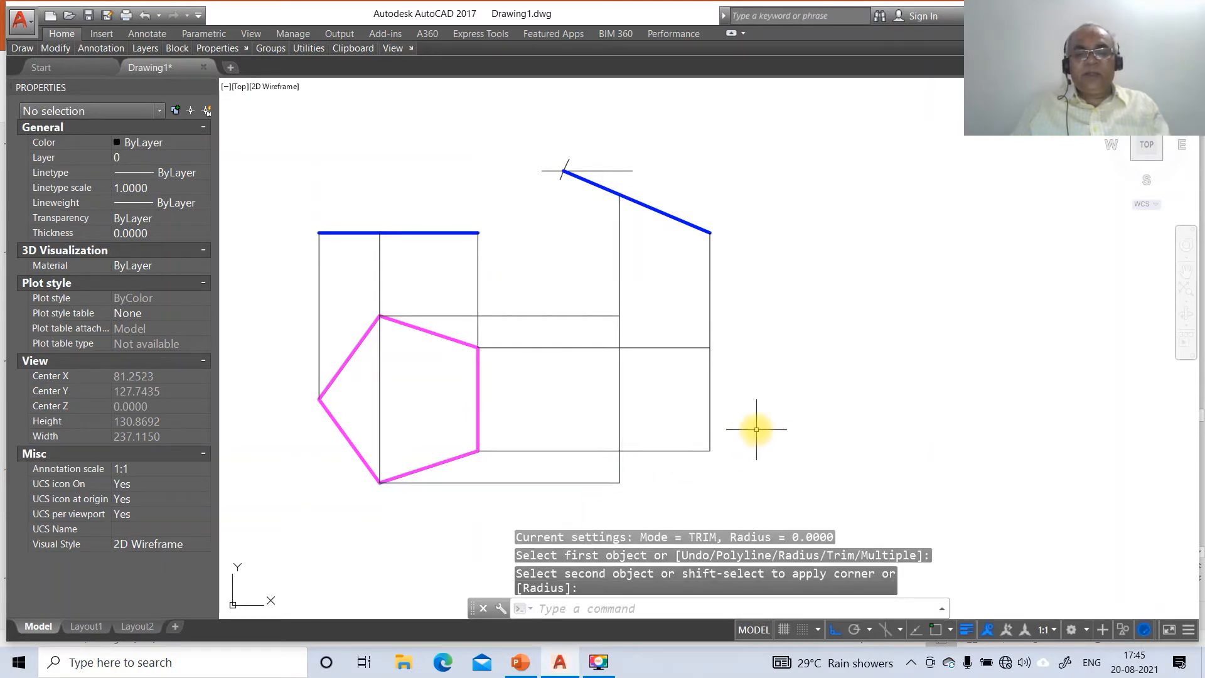
- Draw a vertical projector downwards from the inclined blue line's upper endpoint to below the pentagon's bottom corner level
{"action": "type", "text": "L"}
{"action": "key", "text": "Return"}
{"action": "type", "text": "INT"}
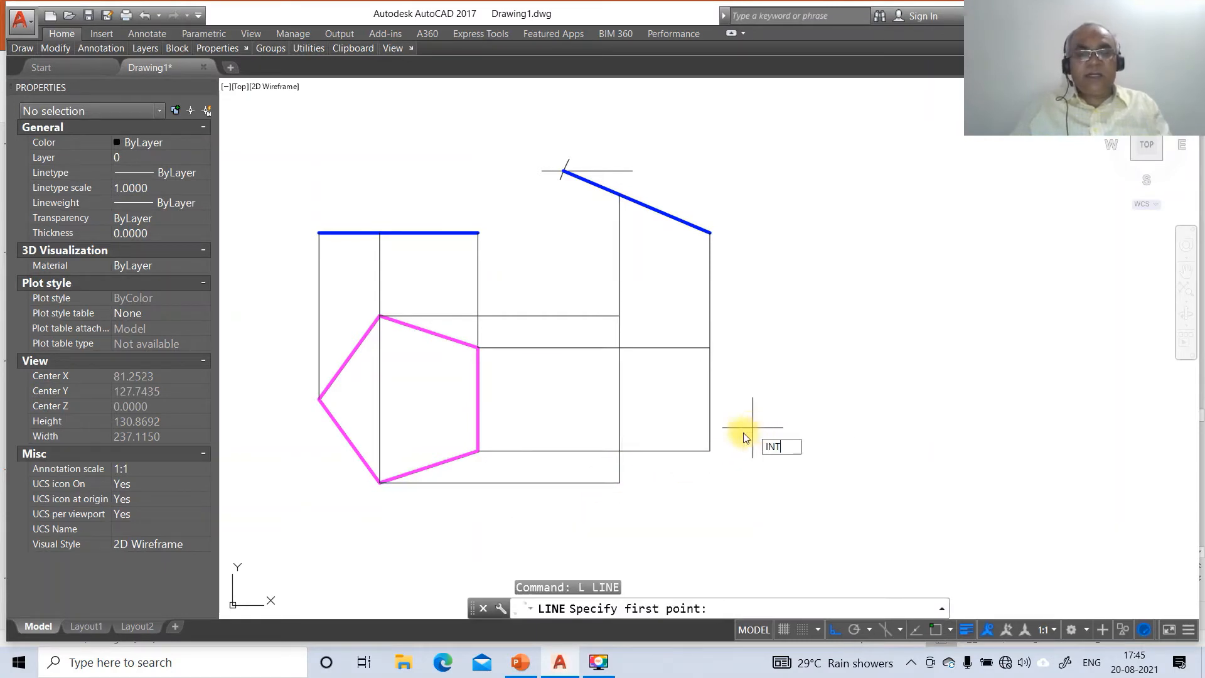
{"action": "key", "text": "Return"}
{"action": "left_click", "coordinate": [563, 170]}
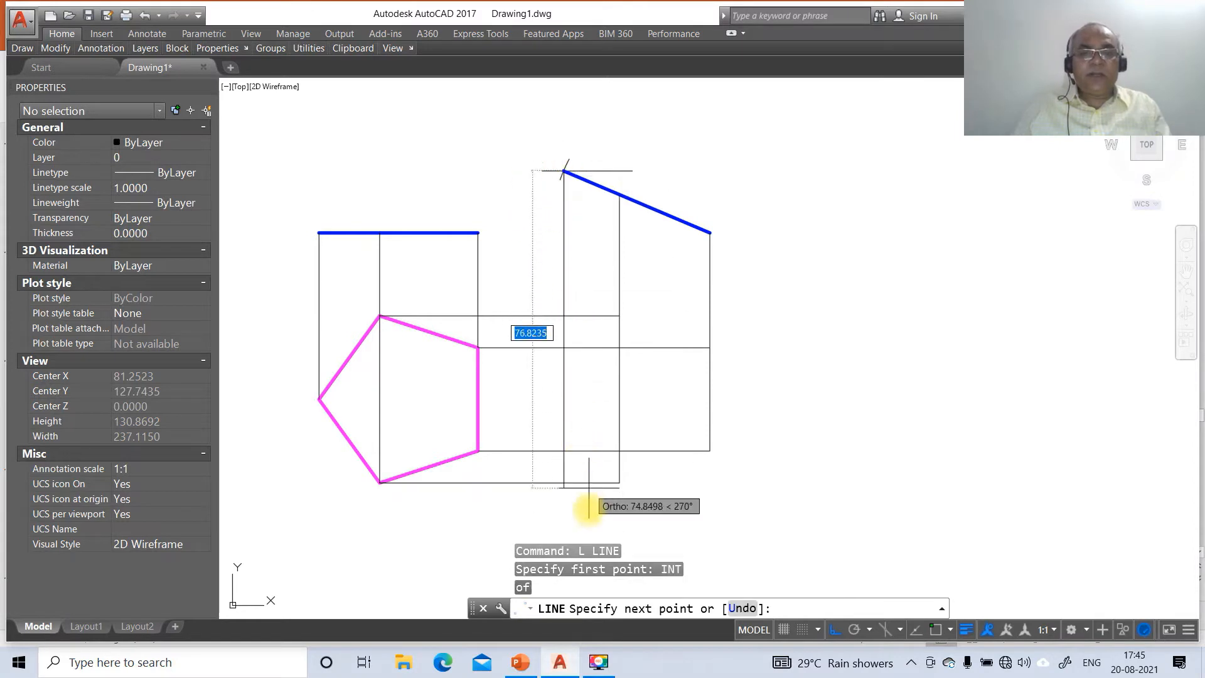
{"action": "left_click", "coordinate": [592, 519]}
{"action": "key", "text": "Return"}
- Draw a horizontal projector from the pentagon's left corner perpendicular to the vertical projector under the inclined line's upper end
{"action": "key", "text": "Return"}
{"action": "type", "text": "I"}
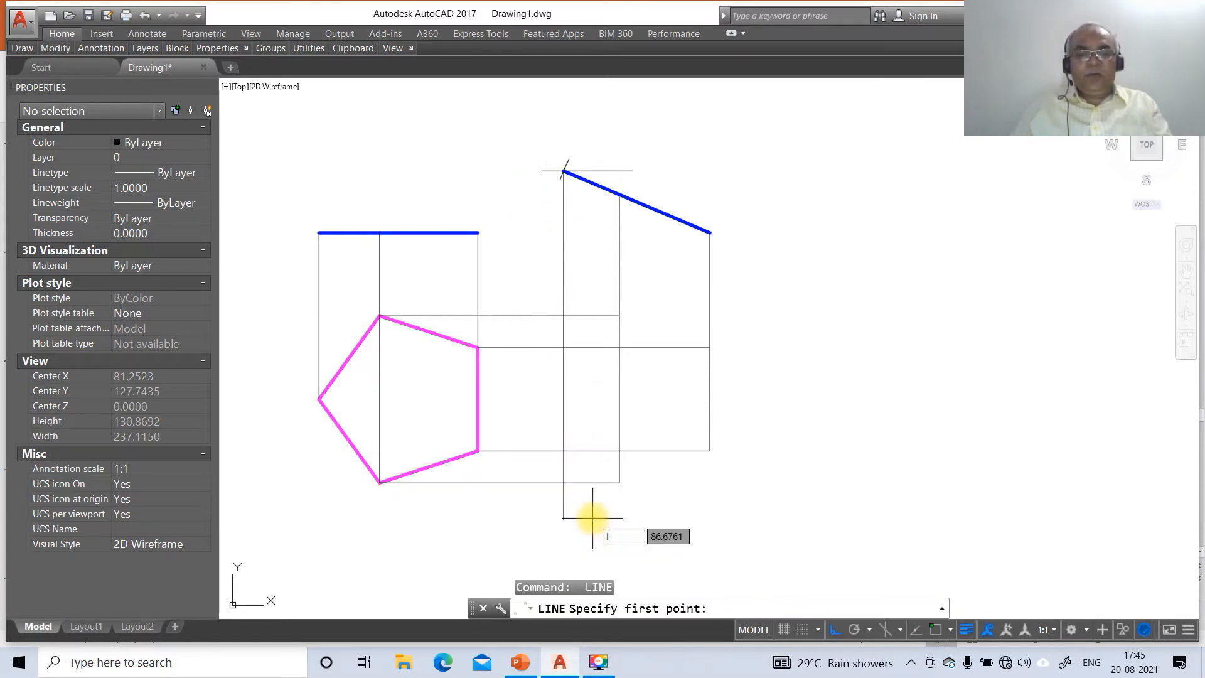
{"action": "type", "text": "NT"}
{"action": "key", "text": "Return"}
{"action": "left_click", "coordinate": [319, 397]}
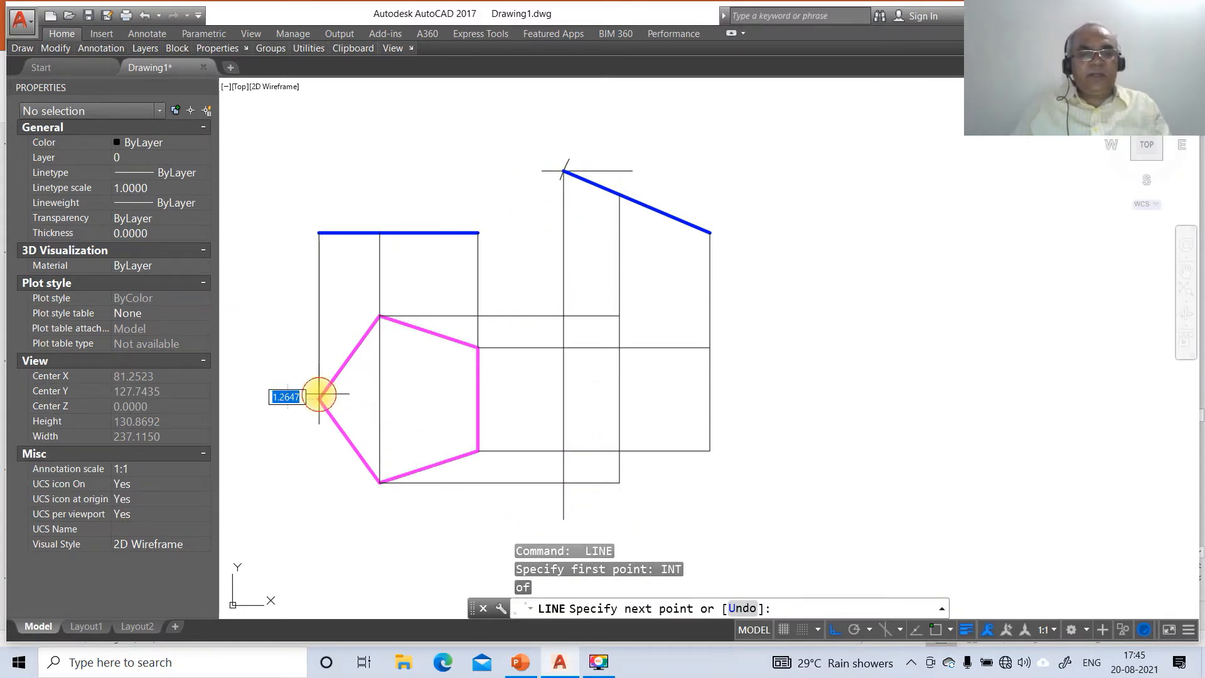
{"action": "type", "text": "PER"}
{"action": "key", "text": "Return"}
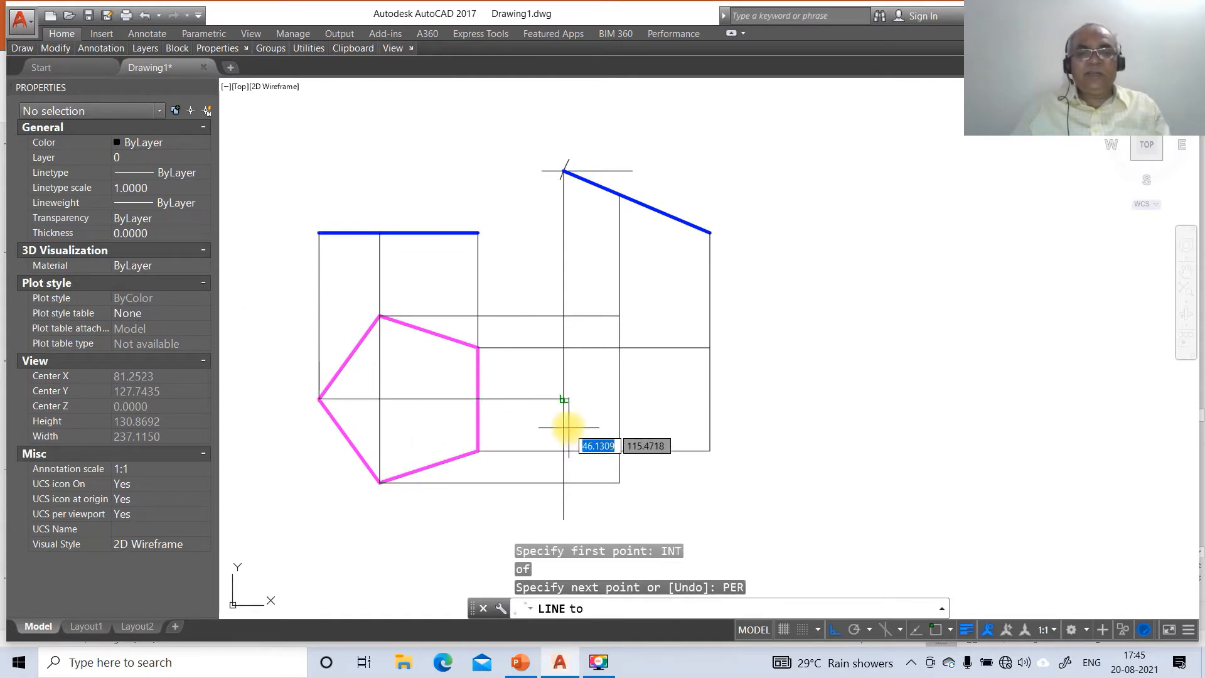
{"action": "left_click", "coordinate": [563, 413]}
- Fillet the left corner's horizontal projector and its vertical projector into a sharp corner to remove the lower overhang
{"action": "type", "text": "F"}
{"action": "key", "text": "Return"}
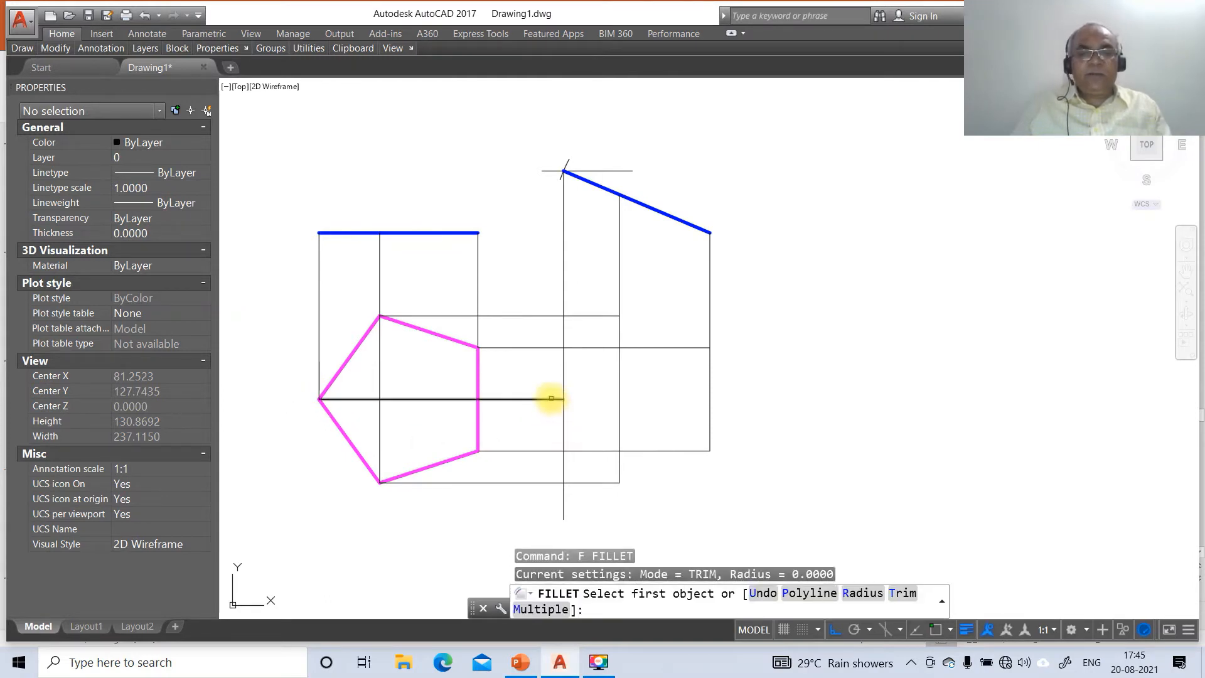
{"action": "left_click", "coordinate": [553, 399]}
{"action": "left_click", "coordinate": [564, 380]}
- Extend the horizontal projector from the pentagon's left corner to the rightmost vertical projector
{"action": "type", "text": "EX"}
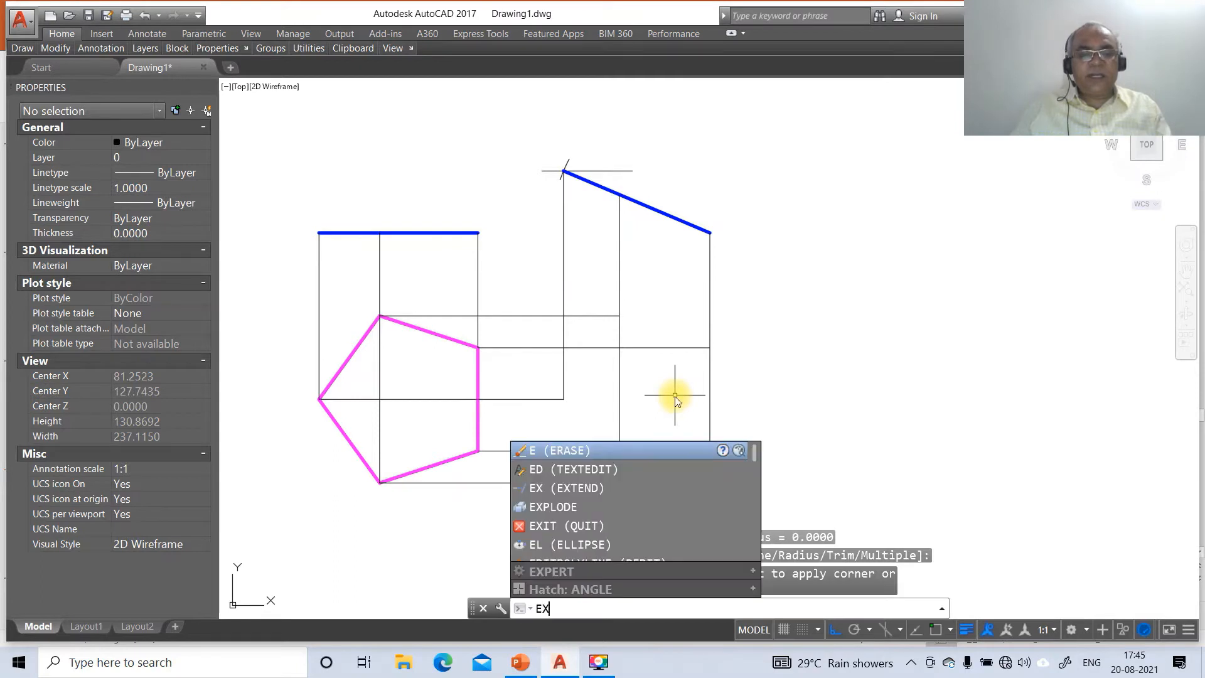
{"action": "key", "text": "Return"}
{"action": "left_click", "coordinate": [710, 412]}
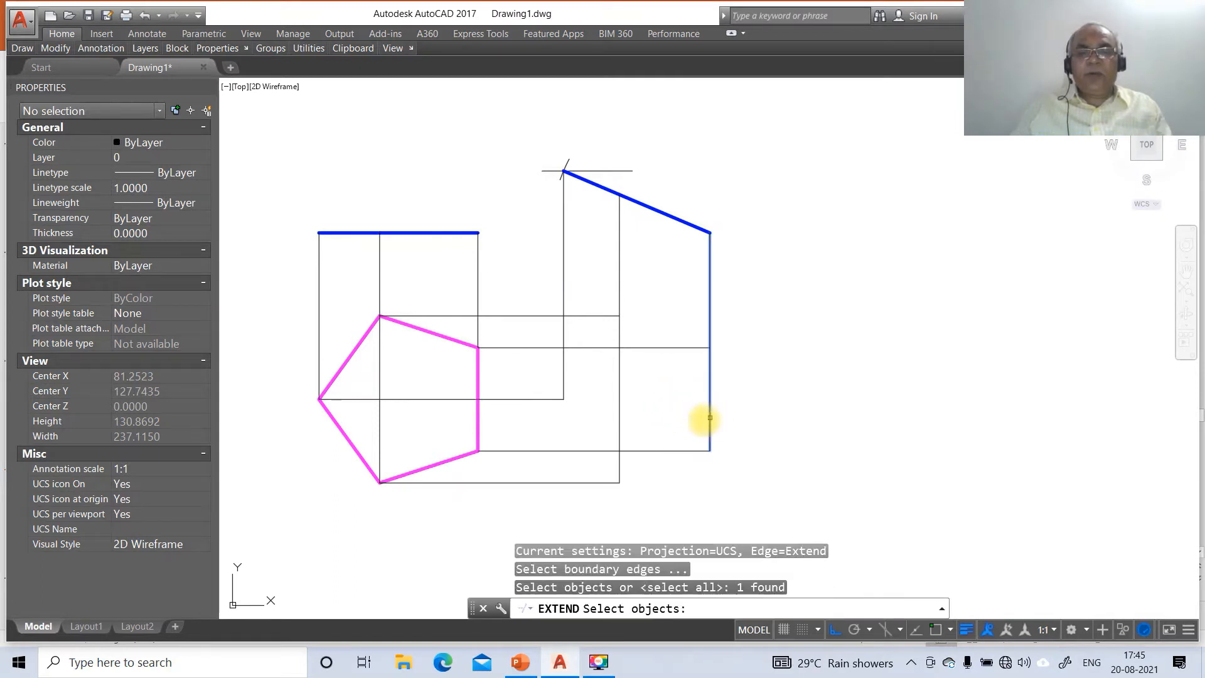
{"action": "key", "text": "Return"}
{"action": "left_click", "coordinate": [553, 402]}
{"action": "key", "text": "Return"}
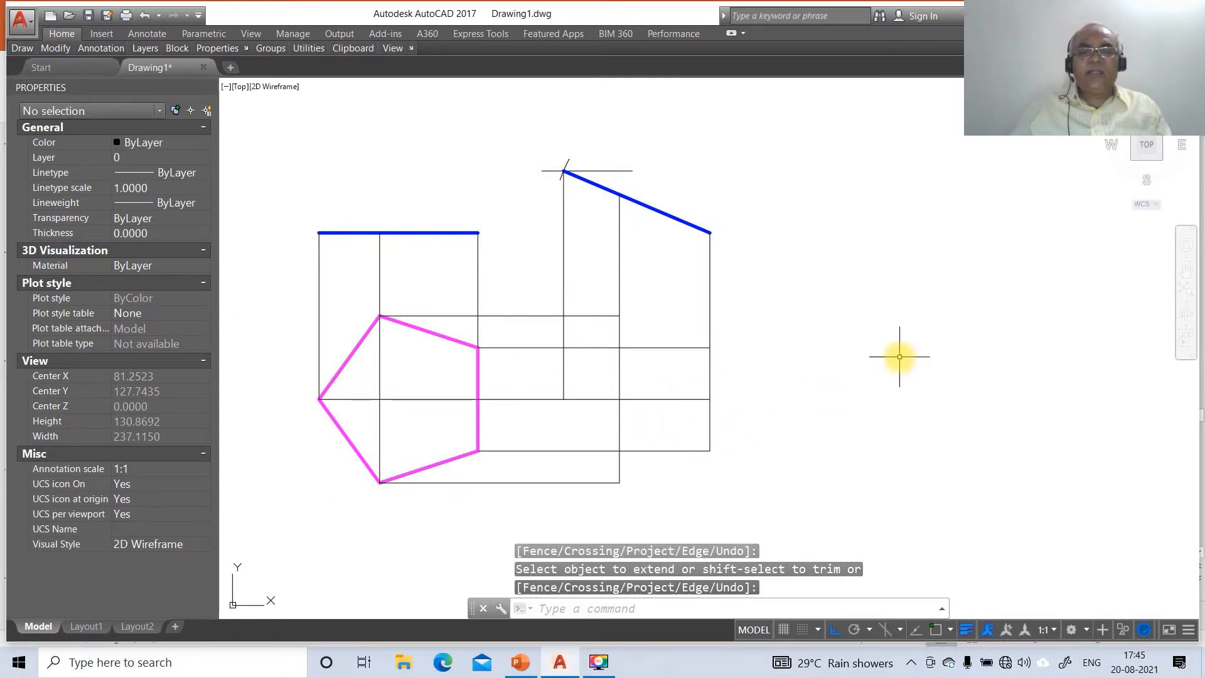
- Start the second top view outline with a line from the lower right projector intersection to the bottom intersection
{"action": "type", "text": "L"}
{"action": "key", "text": "Return"}
{"action": "type", "text": "IN"}
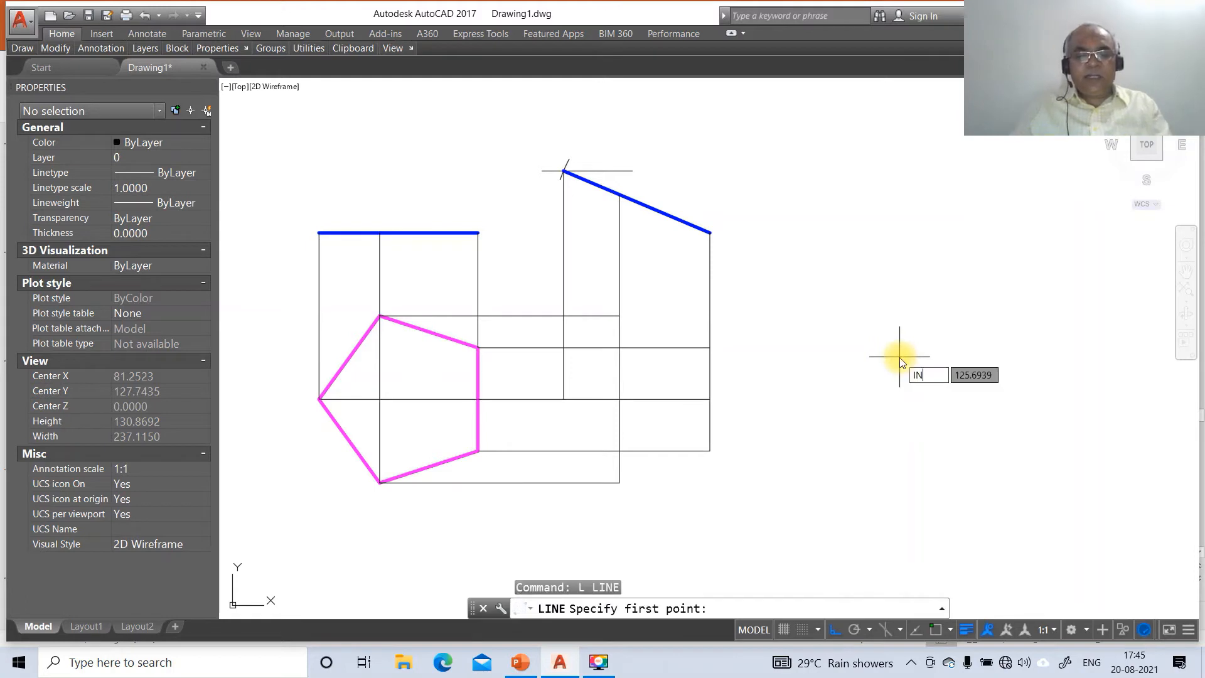
{"action": "type", "text": "T"}
{"action": "key", "text": "Return"}
{"action": "left_click", "coordinate": [711, 451]}
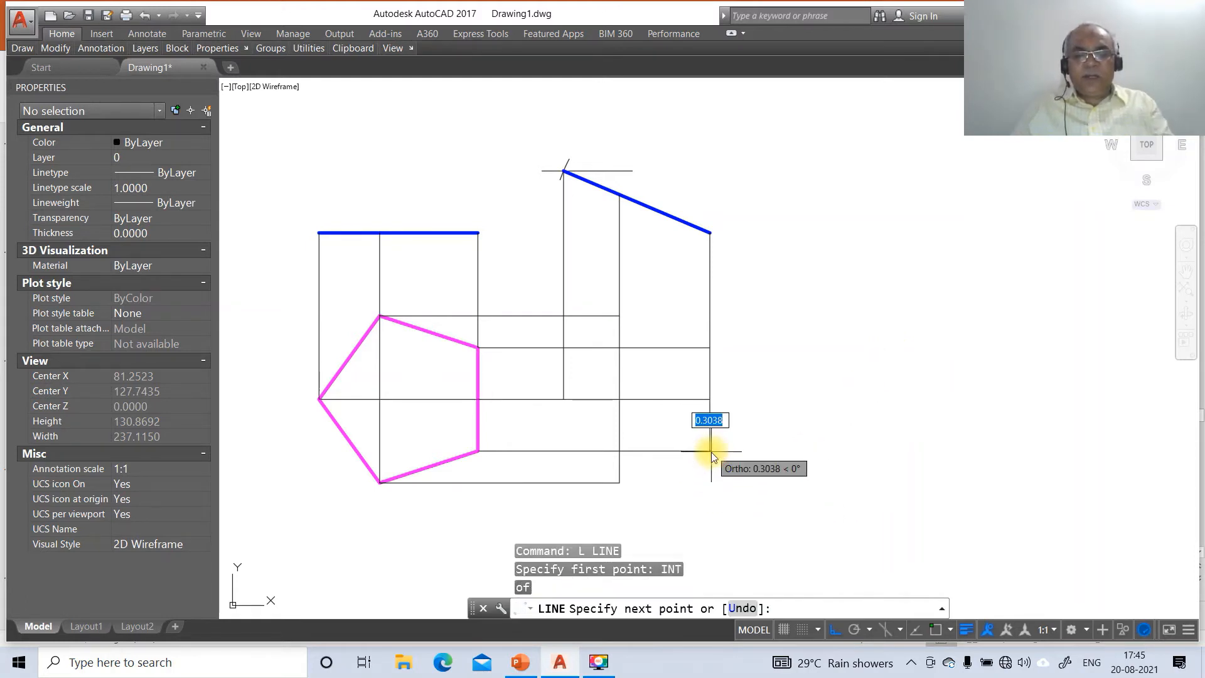
{"action": "type", "text": "INT"}
{"action": "key", "text": "Return"}
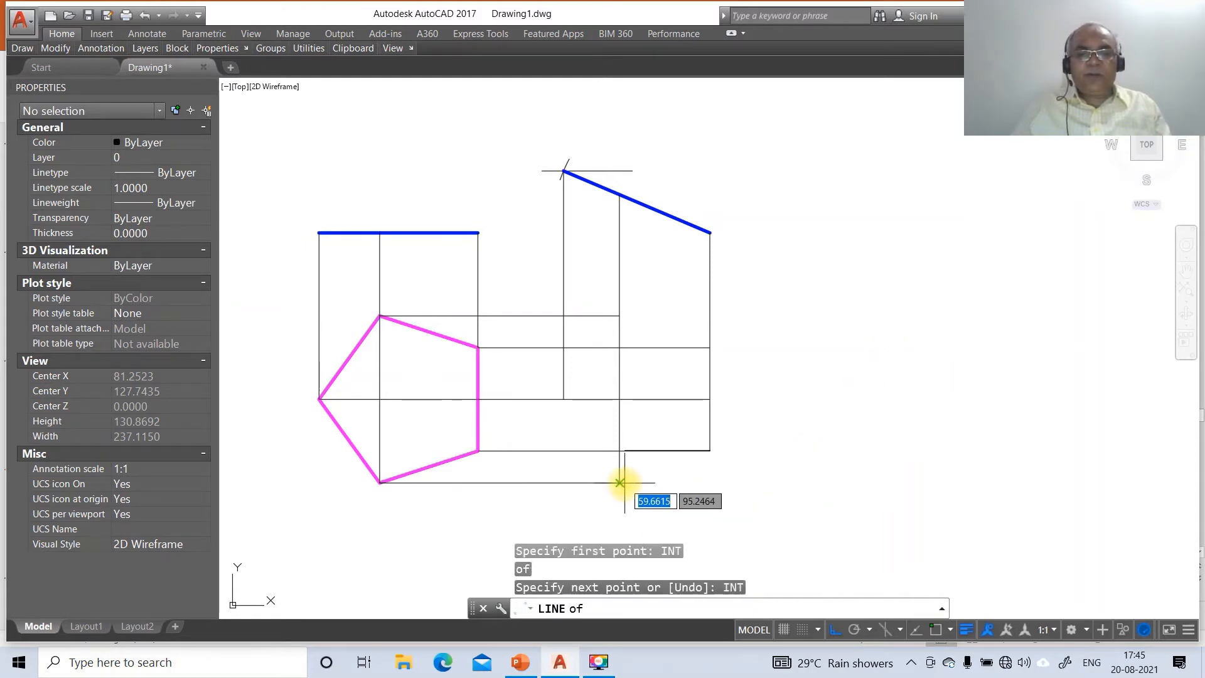
{"action": "left_click", "coordinate": [626, 483]}
{"action": "left_click", "coordinate": [626, 482]}
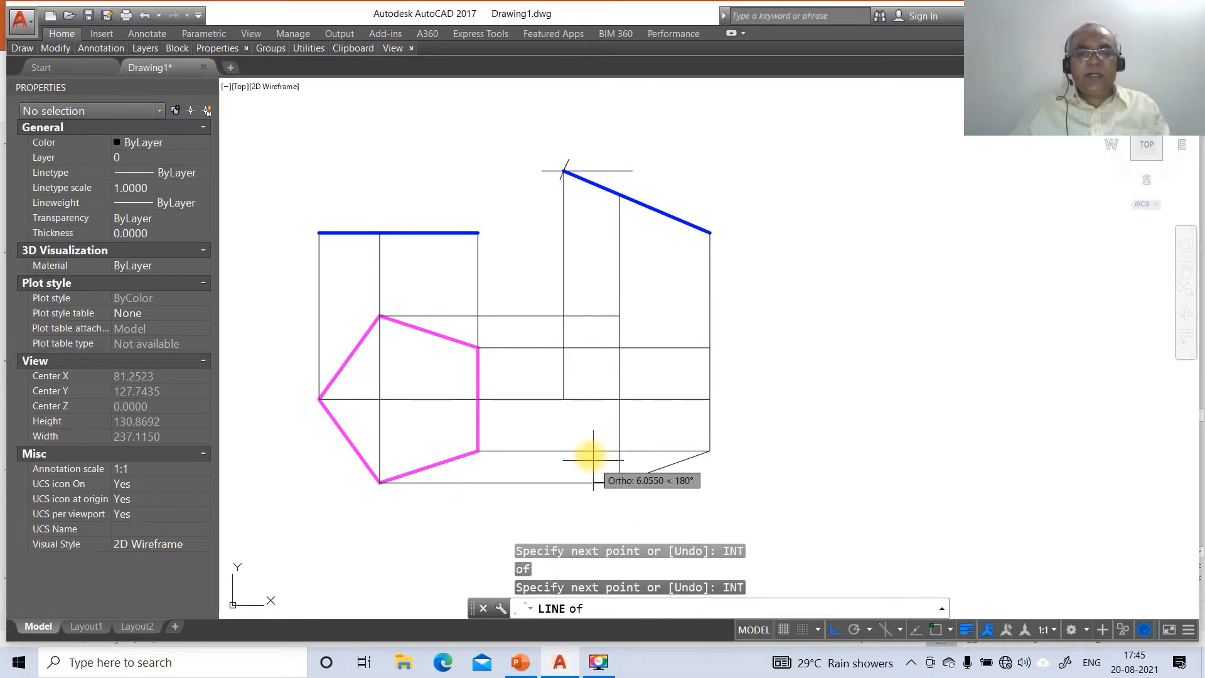
- Continue the outline from the bottom intersection through the left and top projector intersections to the upper right one
{"action": "type", "text": "I"}
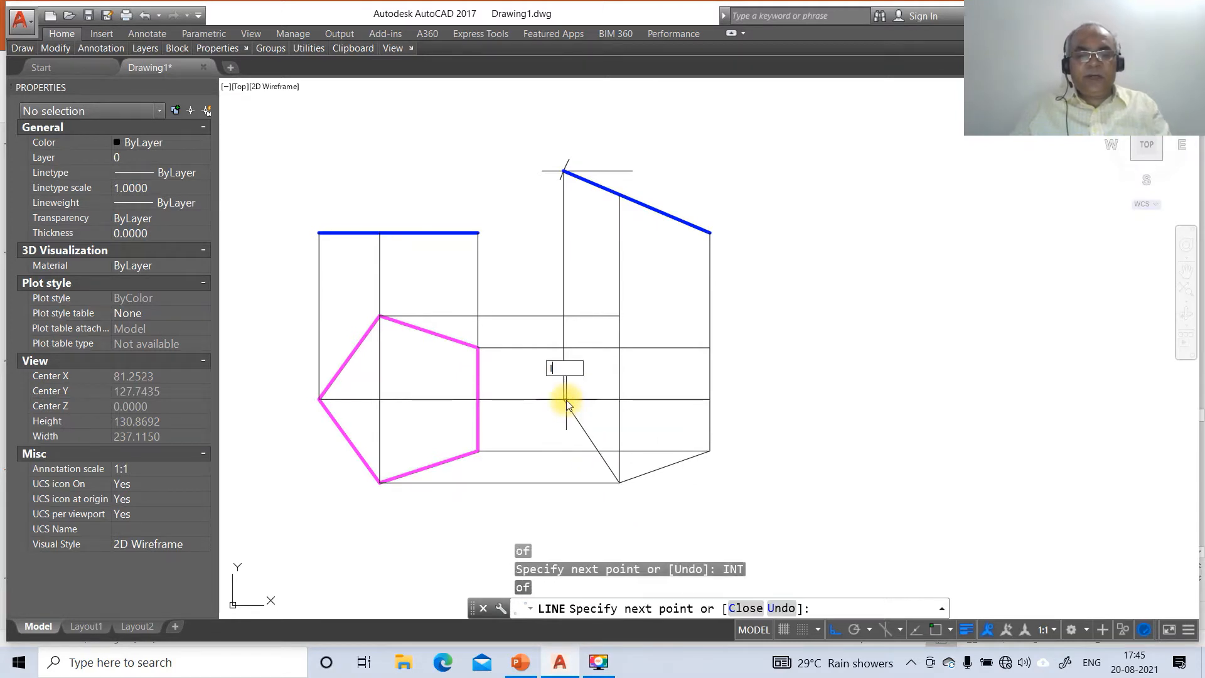
{"action": "type", "text": "NT"}
{"action": "key", "text": "Return"}
{"action": "left_click", "coordinate": [566, 400]}
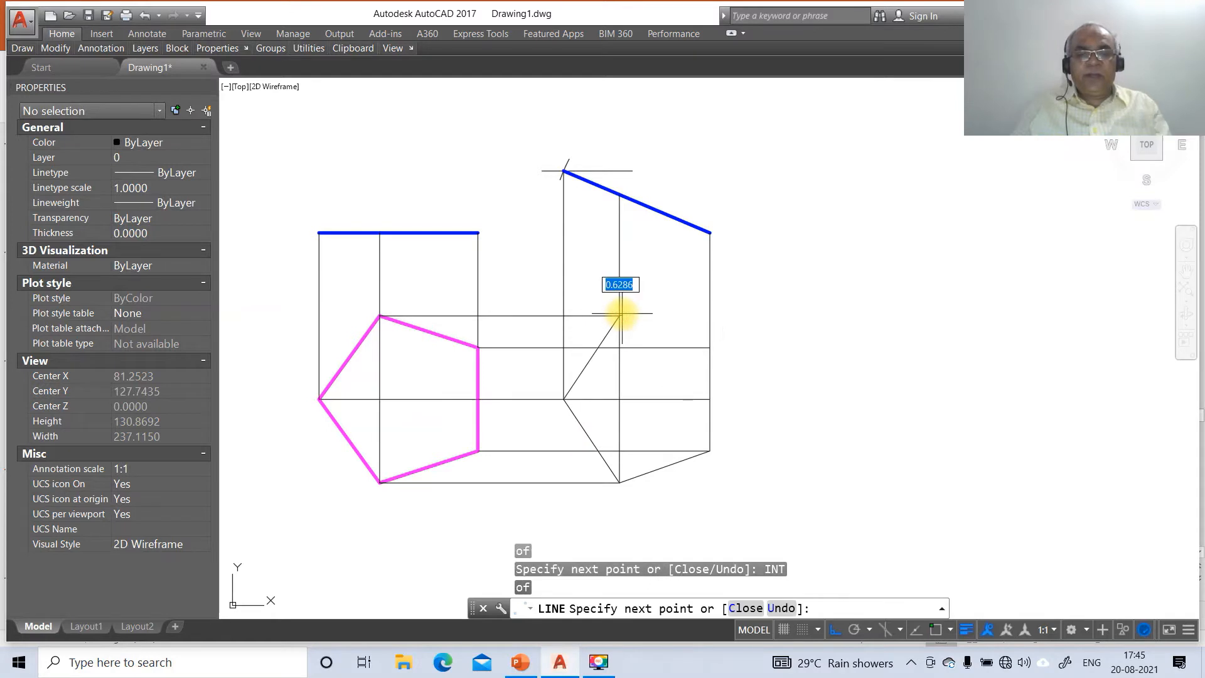
{"action": "left_click", "coordinate": [621, 315]}
{"action": "type", "text": "INT"}
{"action": "key", "text": "Return"}
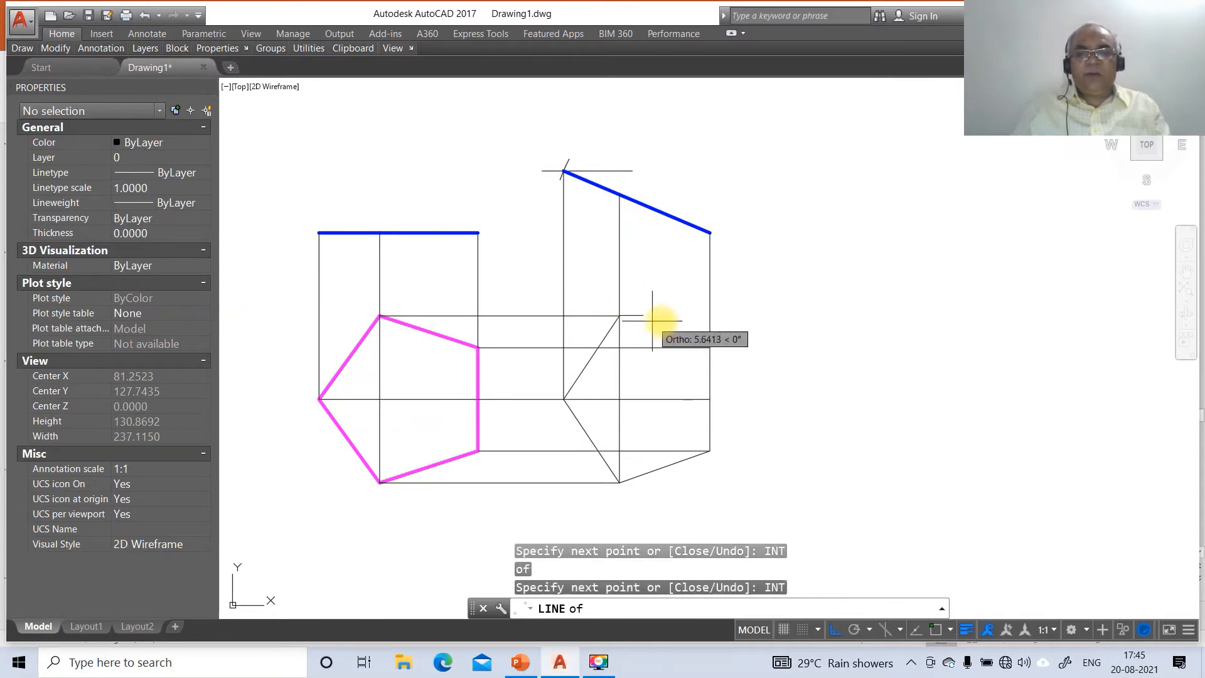
{"action": "left_click", "coordinate": [710, 349]}
{"action": "key", "text": "Return"}
- Break the rightmost vertical projector in two at its intersection with the second top view's upper right corner
{"action": "type", "text": "BR"}
{"action": "key", "text": "Return"}
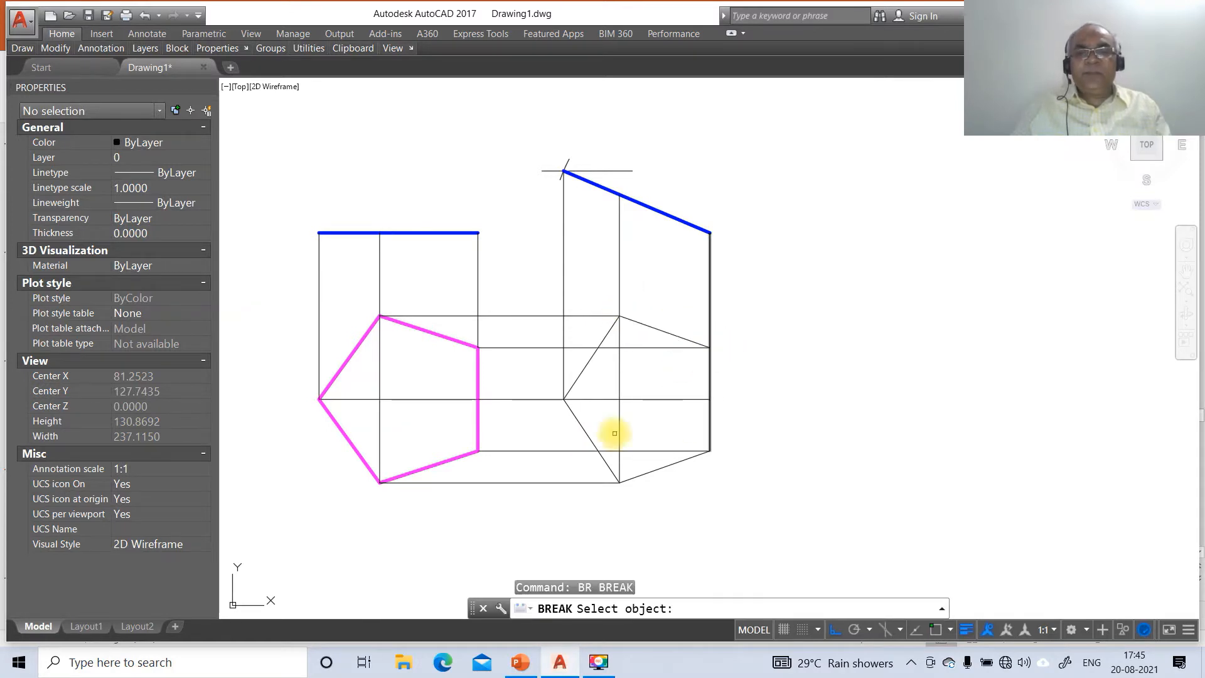
{"action": "left_click", "coordinate": [709, 380]}
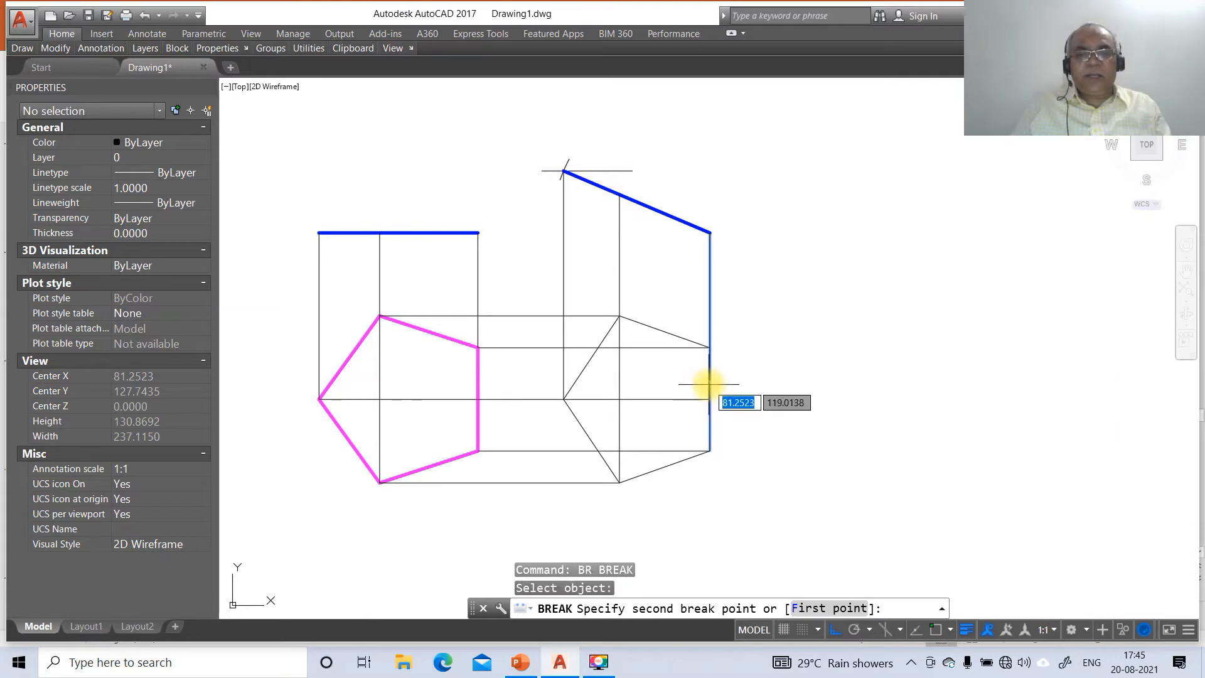
{"action": "type", "text": "F"}
{"action": "key", "text": "Return"}
{"action": "type", "text": "IN"}
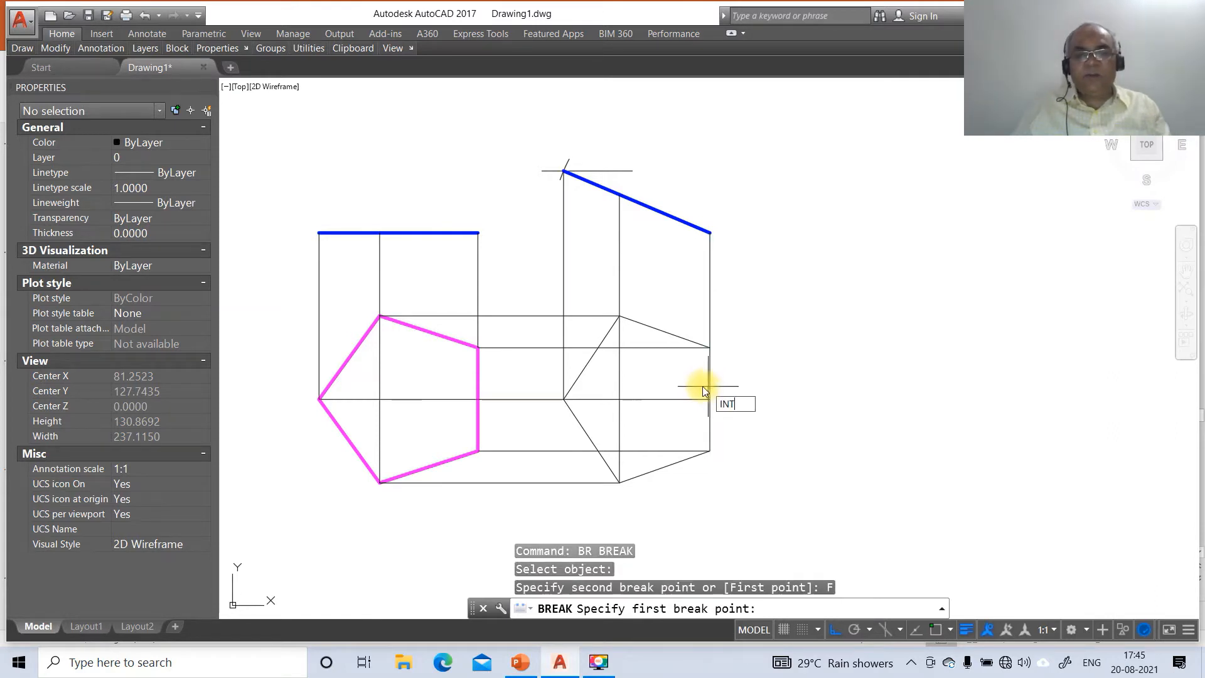
{"action": "type", "text": "T"}
{"action": "key", "text": "Return"}
{"action": "left_click", "coordinate": [709, 347]}
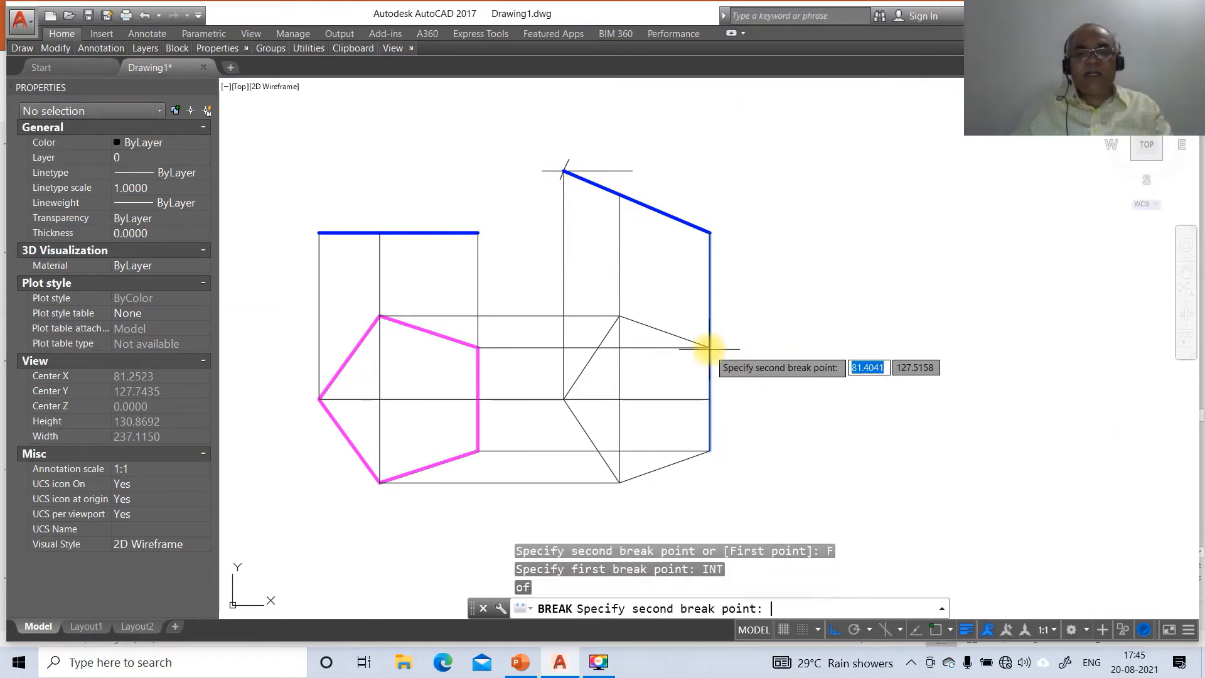
{"action": "type", "text": "@"}
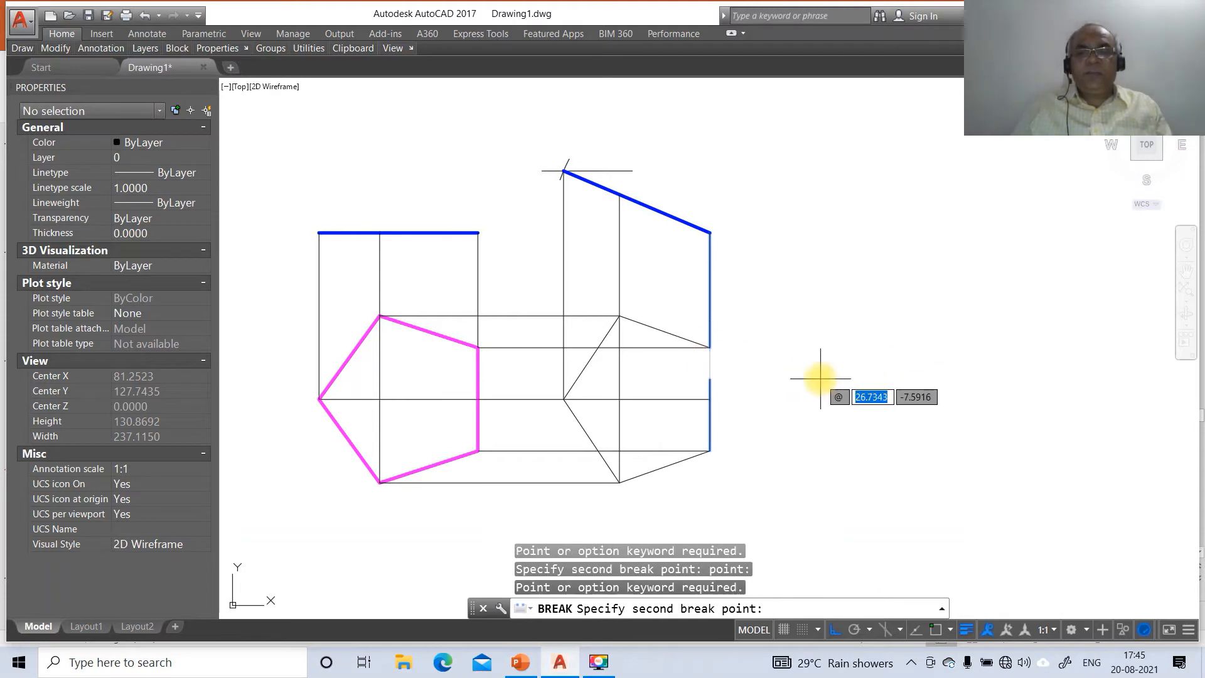
{"action": "key", "text": "Return"}
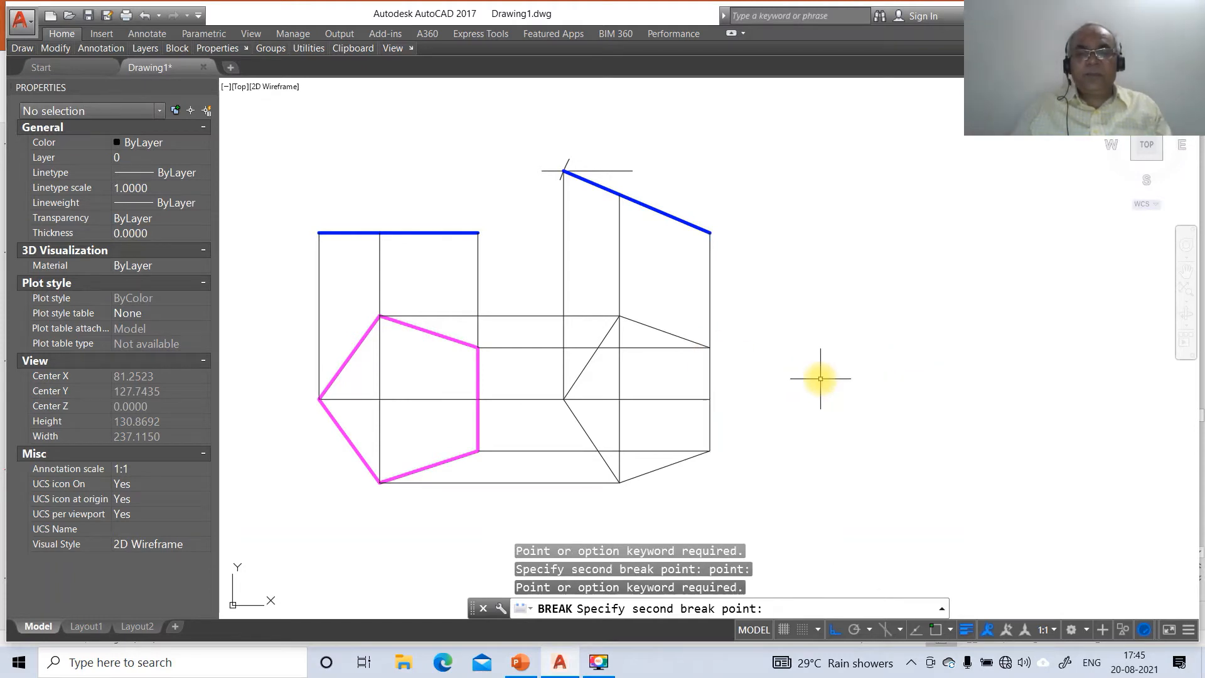
- Break the middle vertical projector in two at its intersection with the second top view's top corner
{"action": "key", "text": "Escape"}
{"action": "key", "text": "Return"}
{"action": "left_click", "coordinate": [620, 381]}
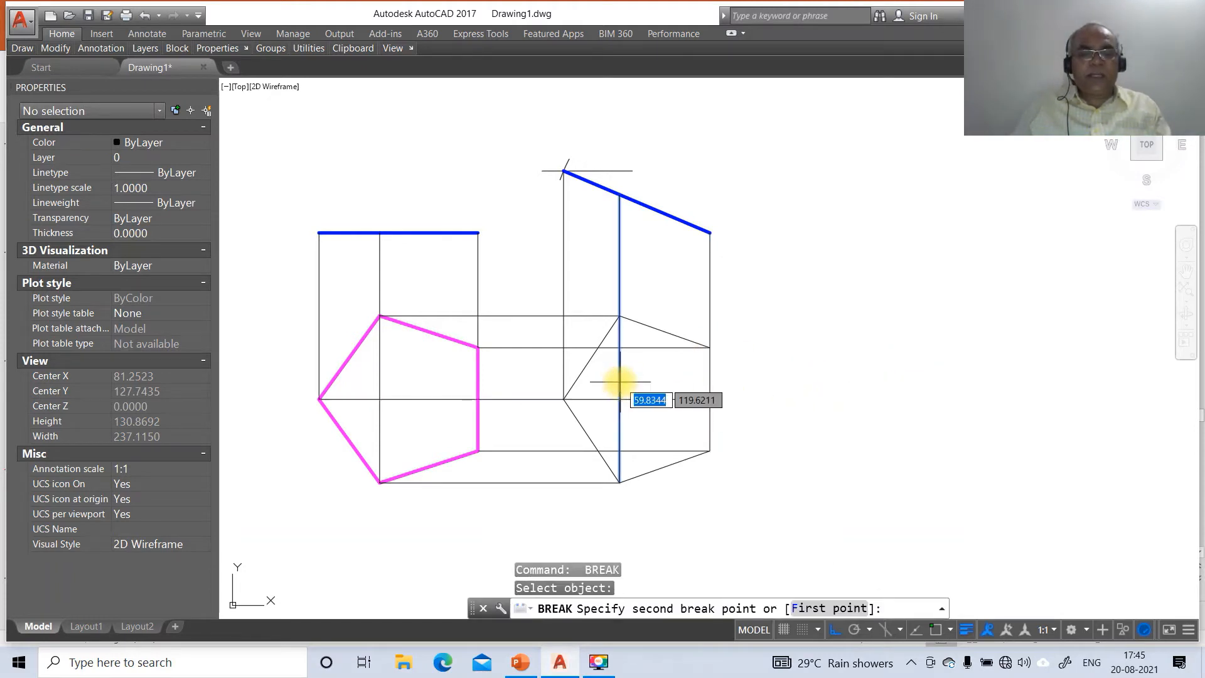
{"action": "type", "text": "F"}
{"action": "key", "text": "Return"}
{"action": "type", "text": "T"}
{"action": "key", "text": "Return"}
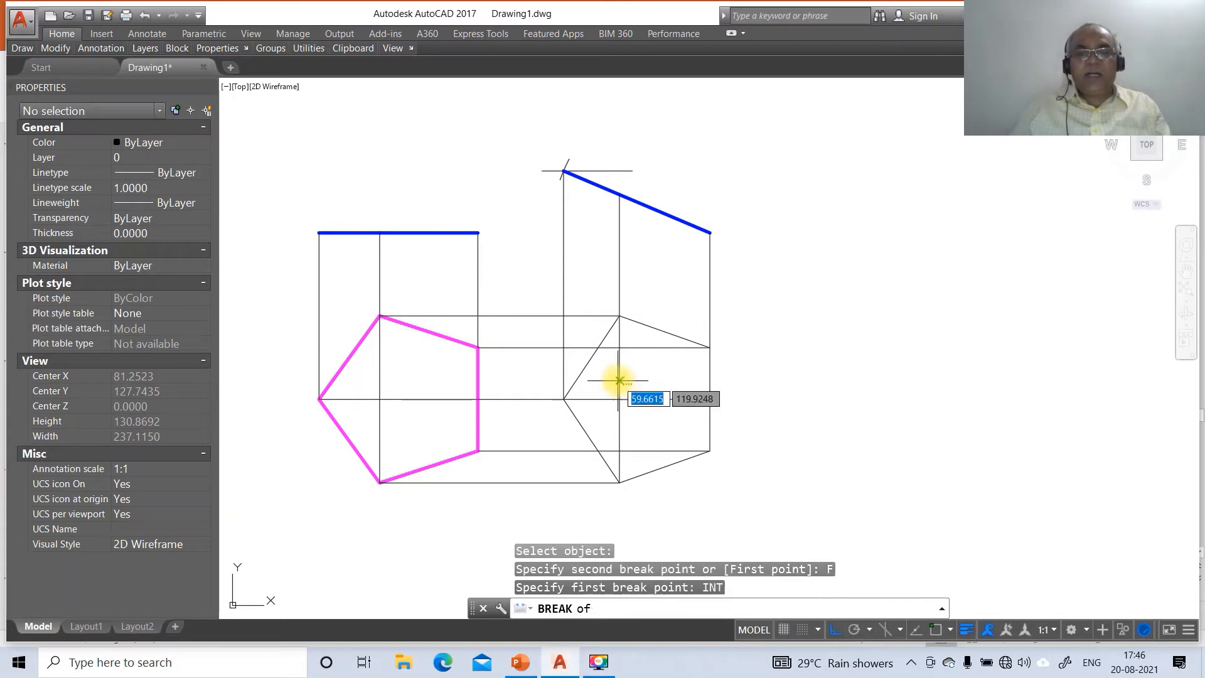
{"action": "left_click", "coordinate": [620, 319]}
{"action": "type", "text": "@"}
{"action": "key", "text": "Return"}
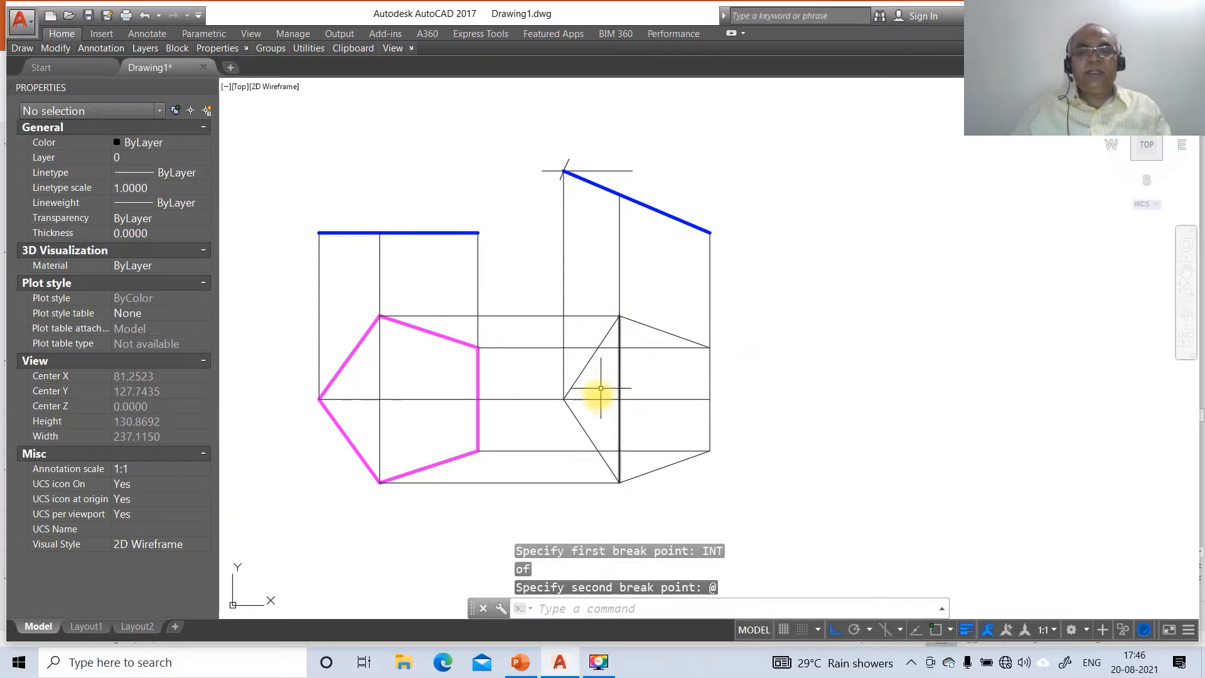
- Break the horizontal centre projector in two at the second top view's left corner
{"action": "key", "text": "Return"}
{"action": "left_click", "coordinate": [578, 399]}
{"action": "type", "text": "F"}
{"action": "key", "text": "Return"}
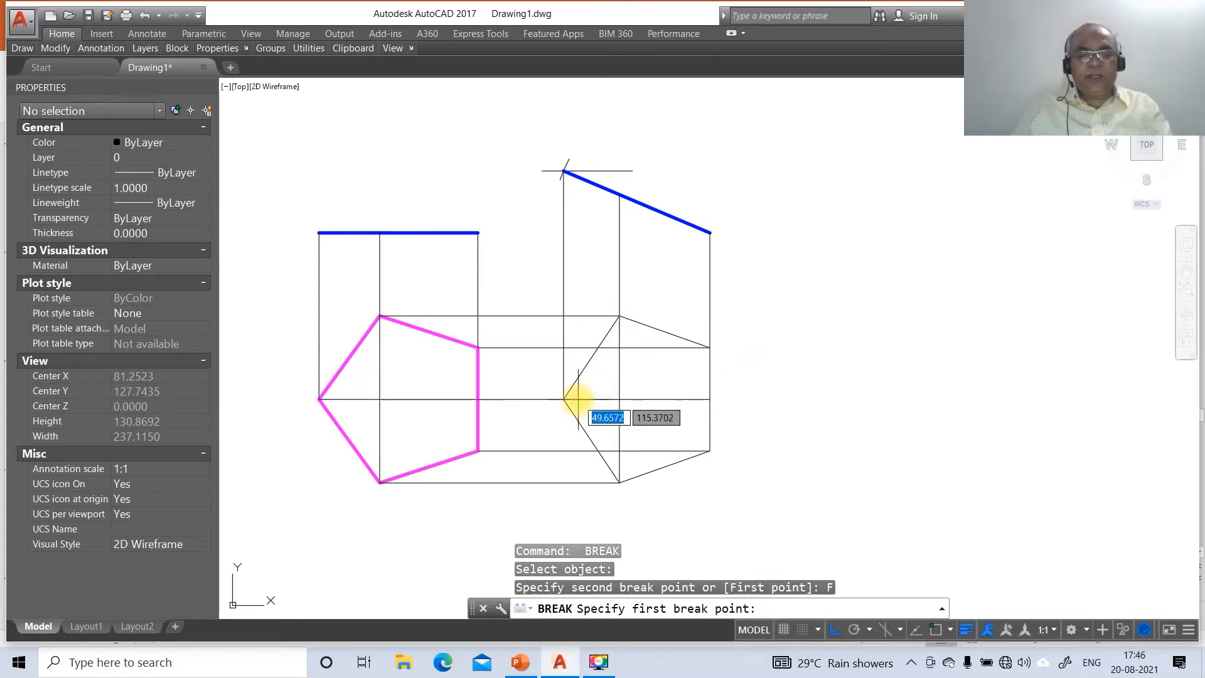
{"action": "key", "text": "Return"}
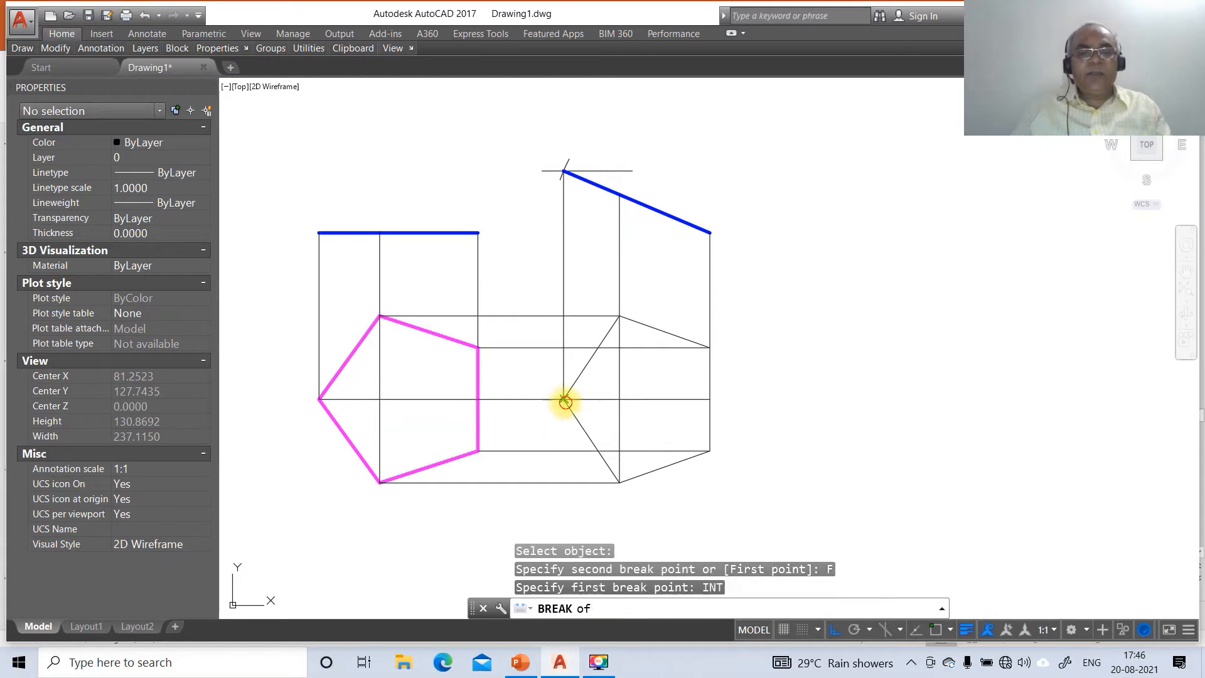
{"action": "left_click", "coordinate": [565, 399]}
{"action": "type", "text": "@"}
{"action": "key", "text": "Return"}
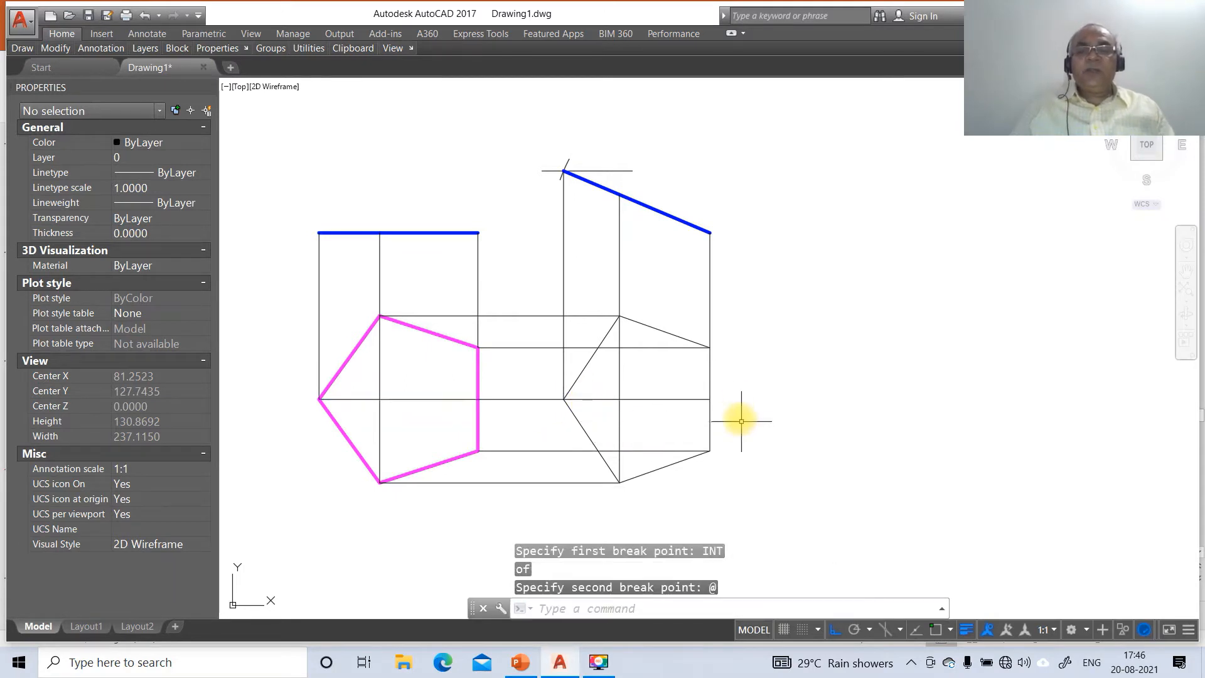
- Assign the five edges of the second top view to the TV layer and clear the selection
{"action": "left_click", "coordinate": [710, 378]}
{"action": "left_click", "coordinate": [659, 467]}
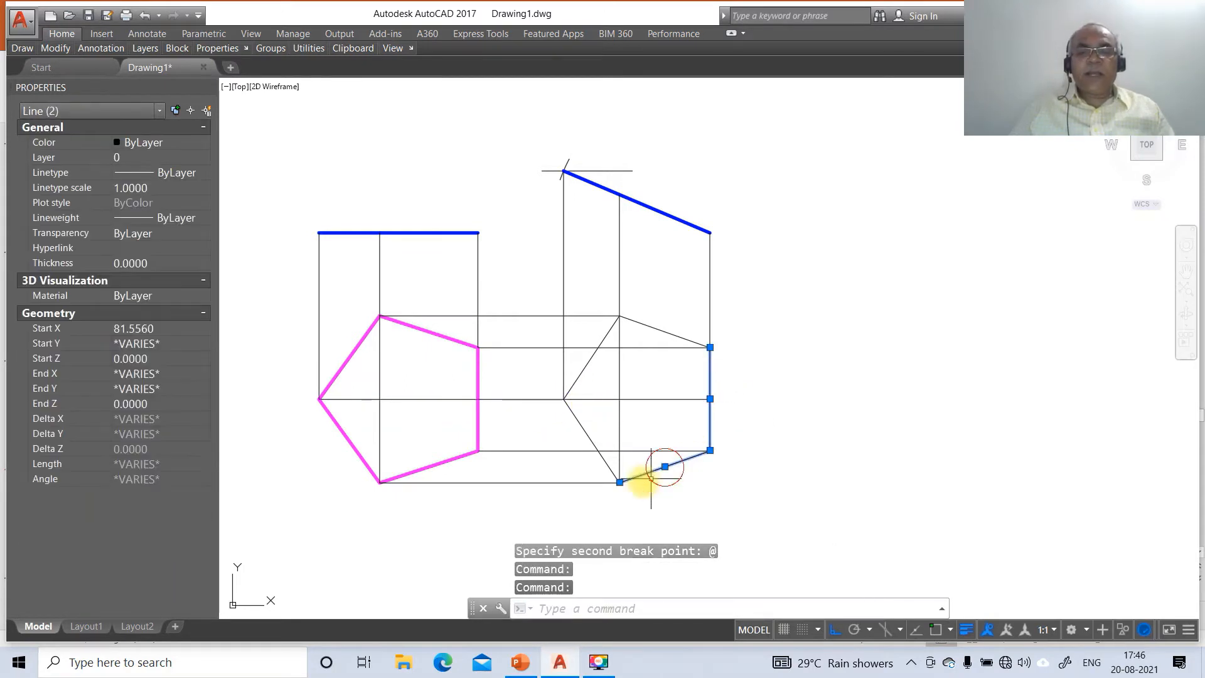
{"action": "left_click", "coordinate": [606, 466]}
{"action": "left_click", "coordinate": [574, 384]}
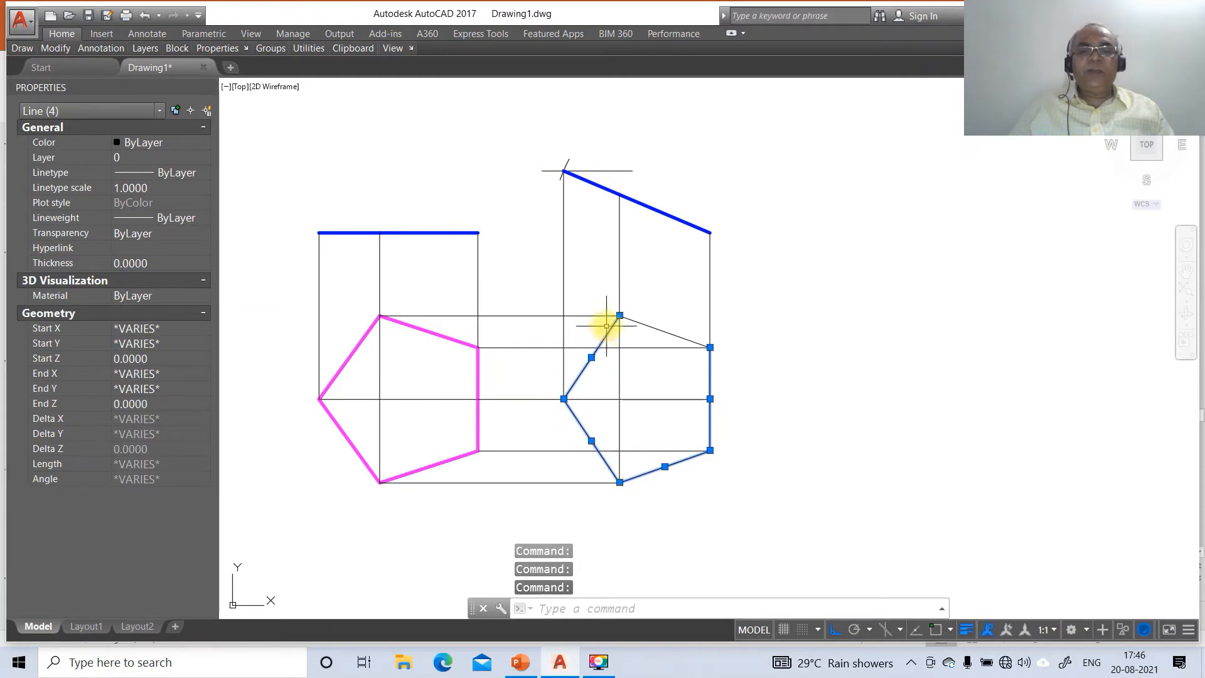
{"action": "left_click", "coordinate": [638, 324]}
{"action": "left_click", "coordinate": [628, 314]}
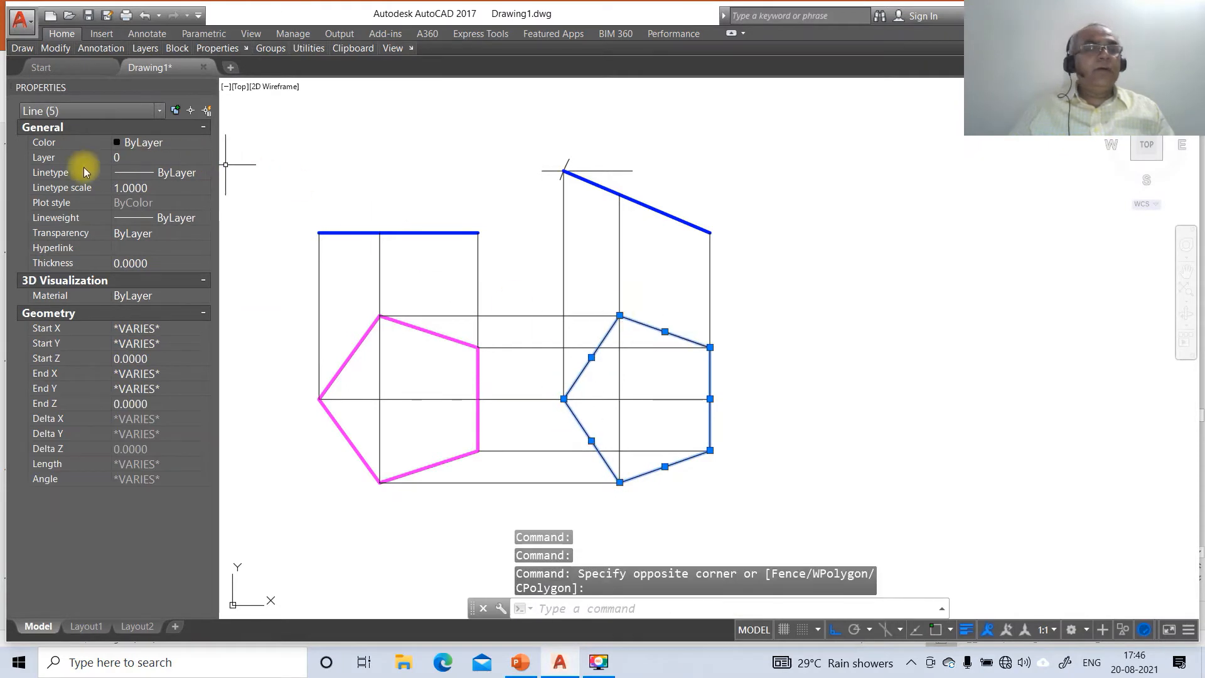
{"action": "left_click", "coordinate": [65, 162]}
{"action": "left_click", "coordinate": [204, 157]}
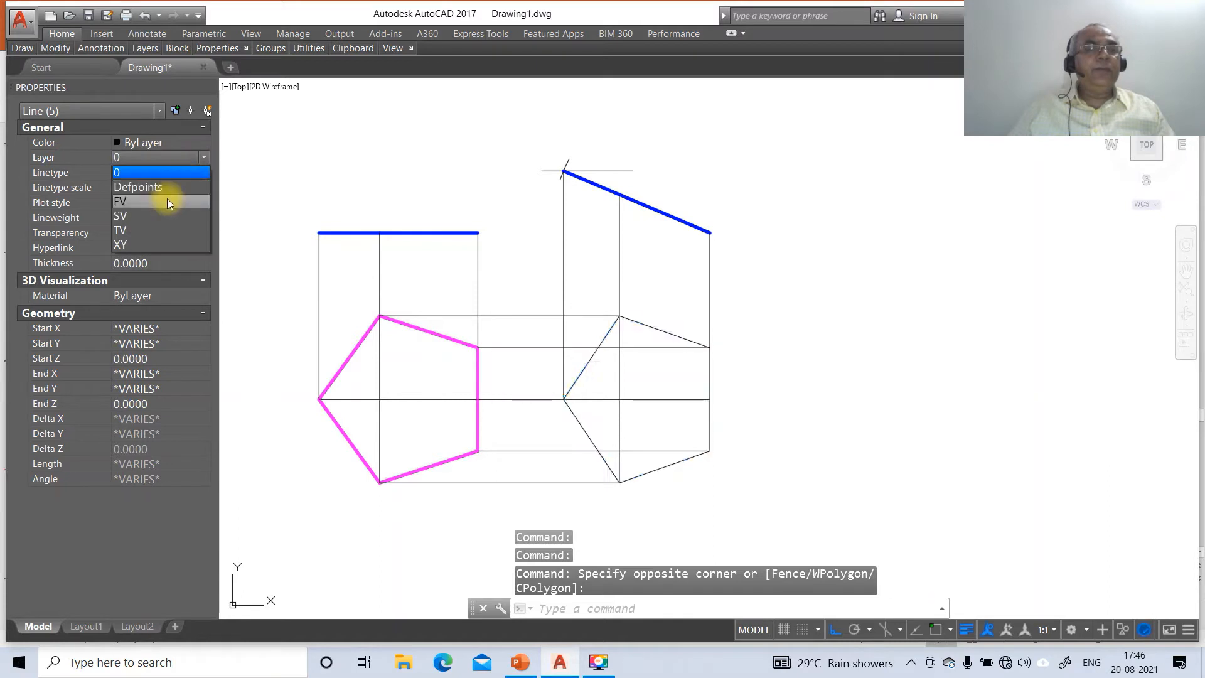
{"action": "left_click", "coordinate": [157, 232]}
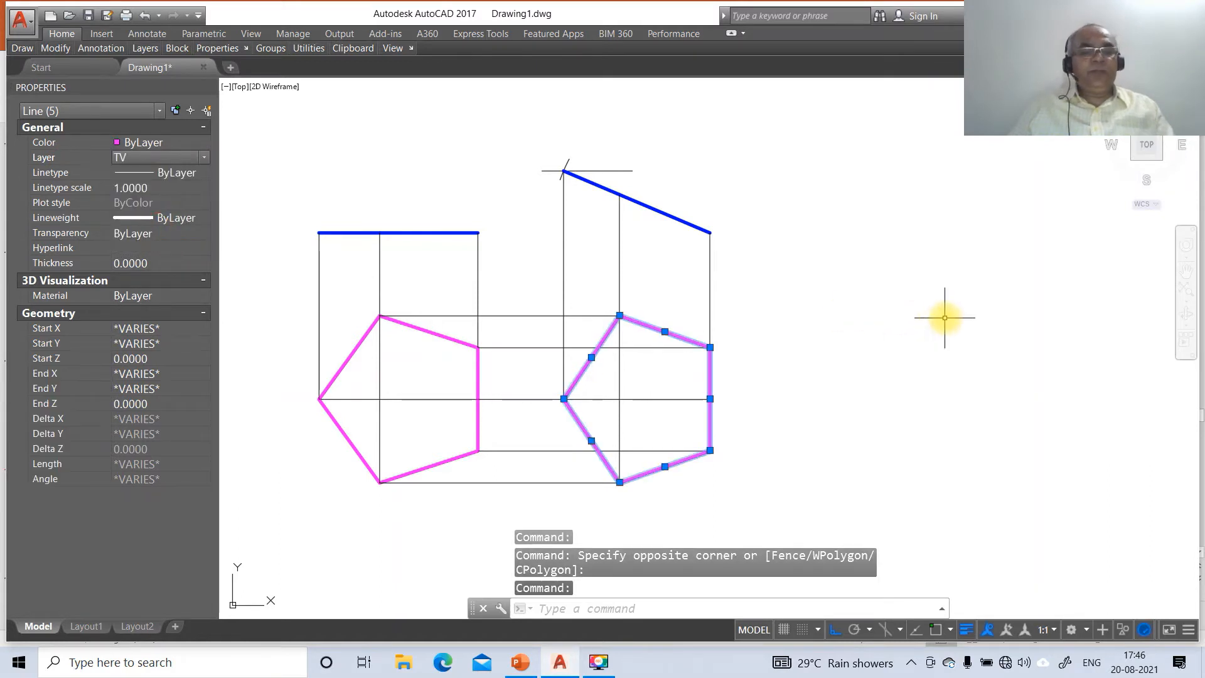
{"action": "key", "text": "Escape"}
{"action": "key", "text": "Escape"}
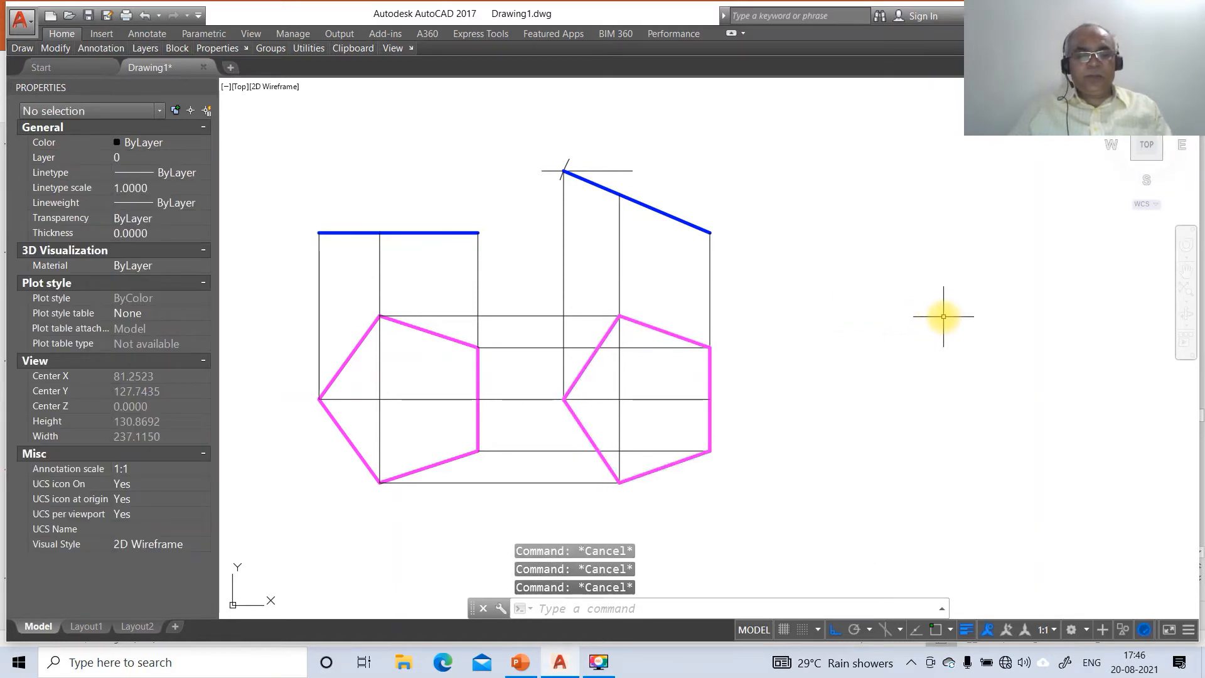
- Switch to PowerPoint to review the third-stage views on the final solution slide, and return to the AutoCAD drawing
{"action": "type", "text": "z"}
{"action": "key", "text": "Return"}
{"action": "type", "text": "a"}
{"action": "key", "text": "Return"}
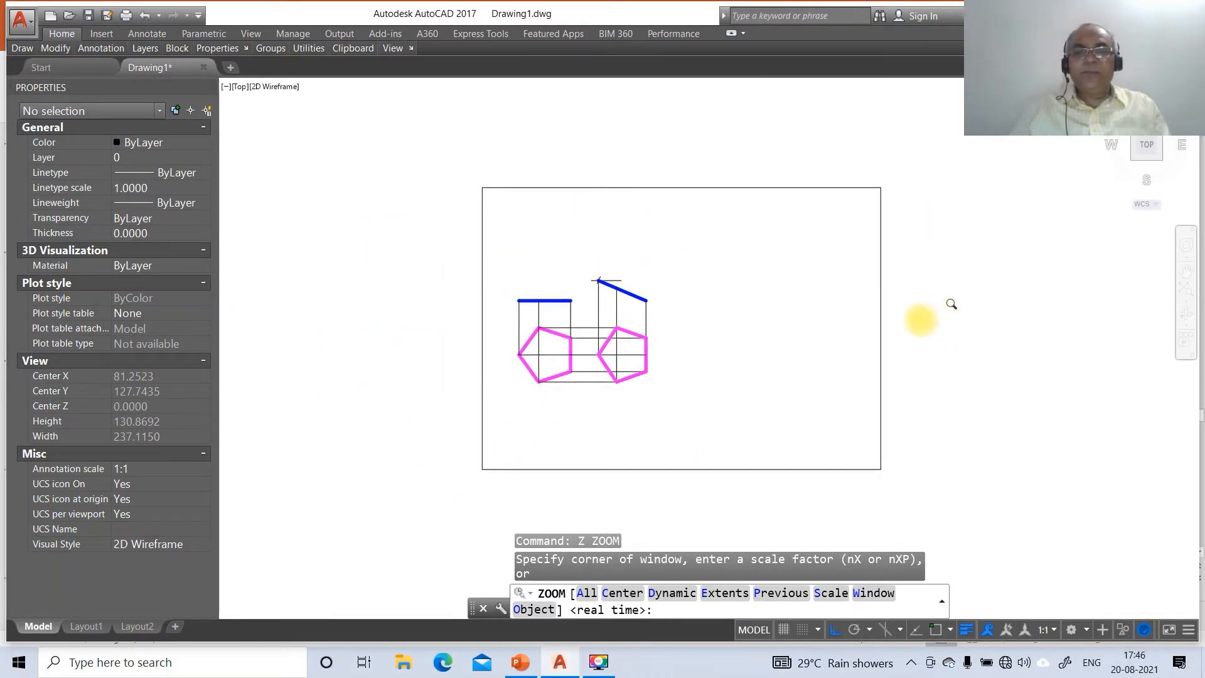
{"action": "type", "text": "P"}
{"action": "key", "text": "Return"}
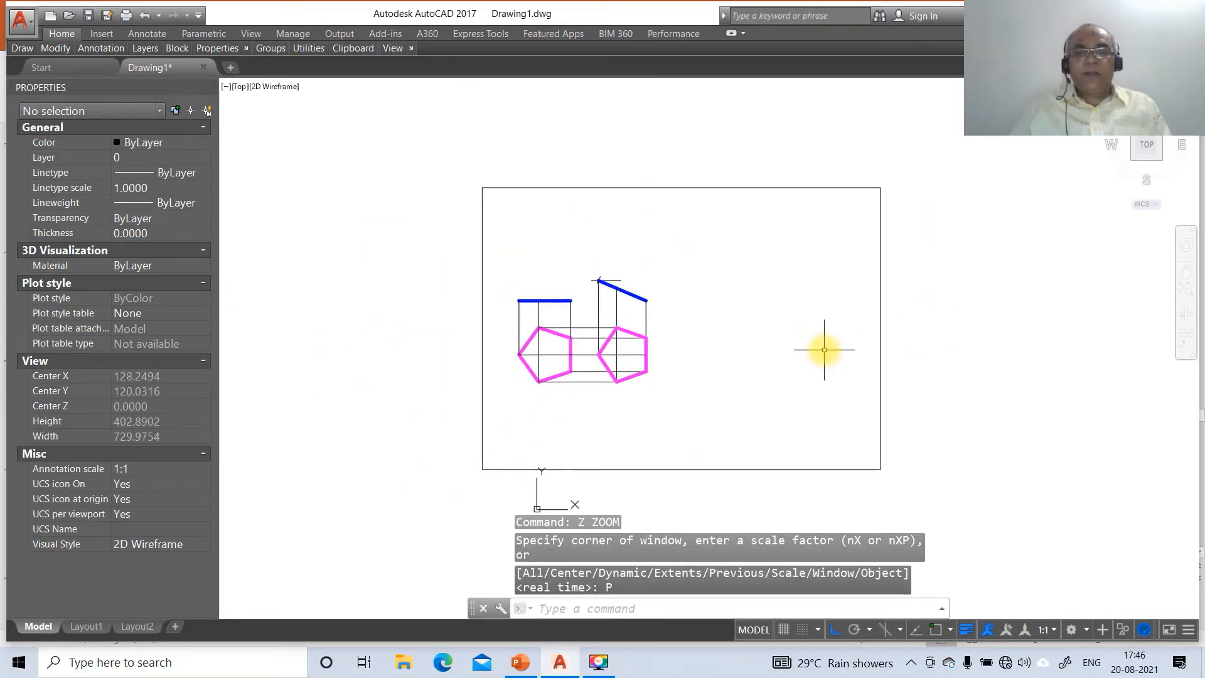
{"action": "left_click", "coordinate": [529, 668]}
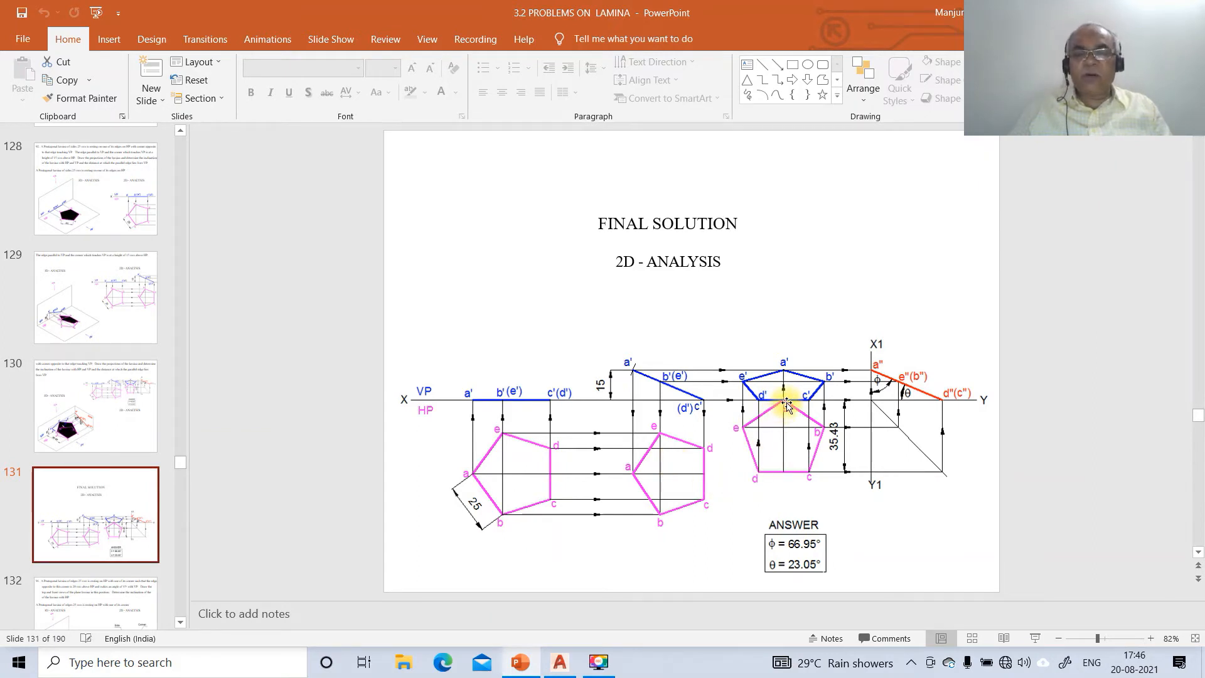
{"action": "left_click", "coordinate": [561, 662]}
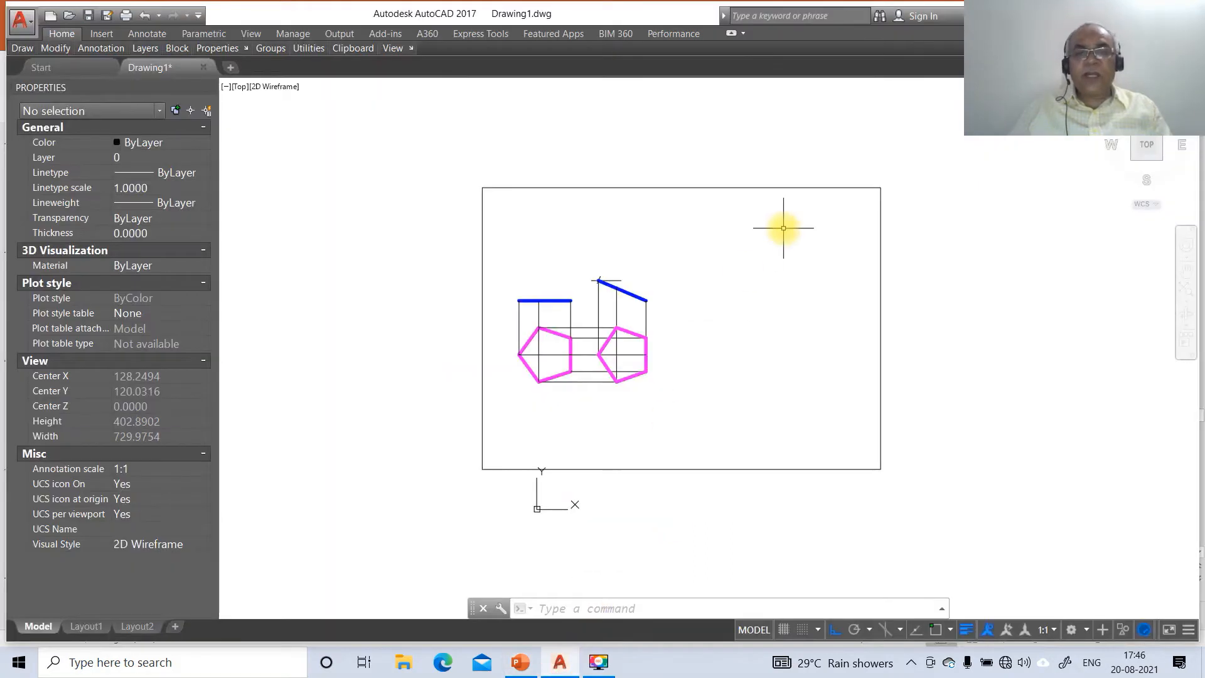
- Draw a horizontal XY reference line from the right end of the first front view, past the second front view toward the sheet's right border
{"action": "type", "text": "L"}
{"action": "key", "text": "Return"}
{"action": "type", "text": "IN"}
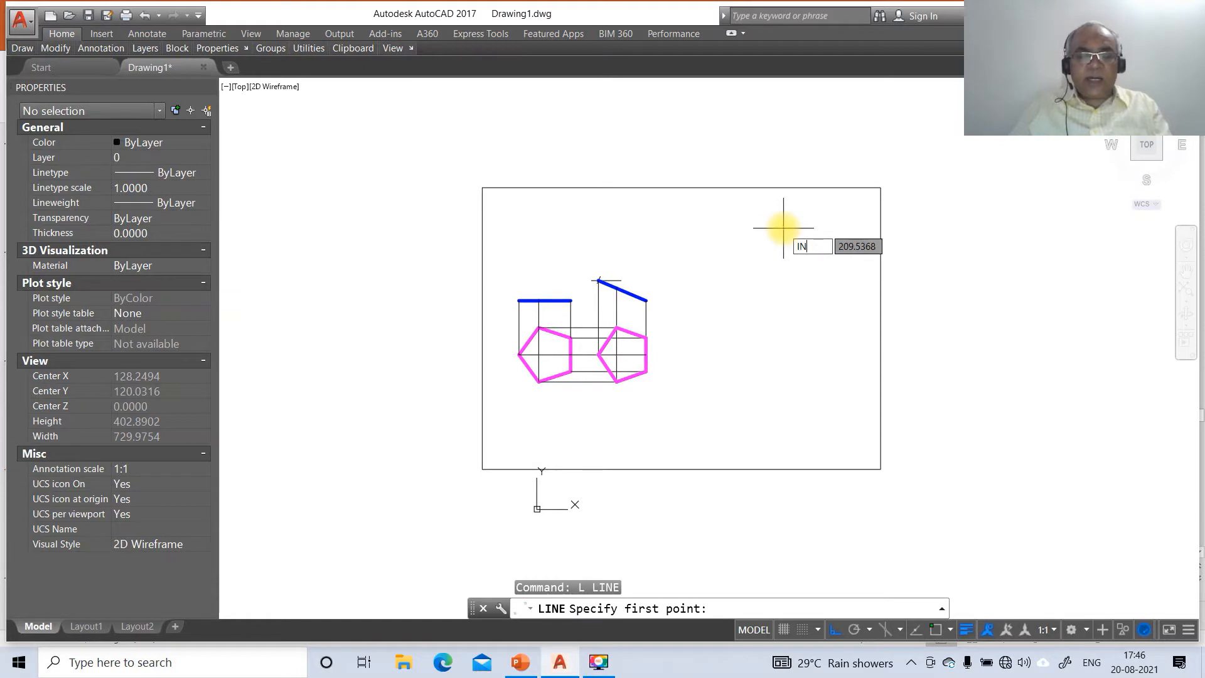
{"action": "type", "text": "T"}
{"action": "key", "text": "Return"}
{"action": "left_click", "coordinate": [570, 301]}
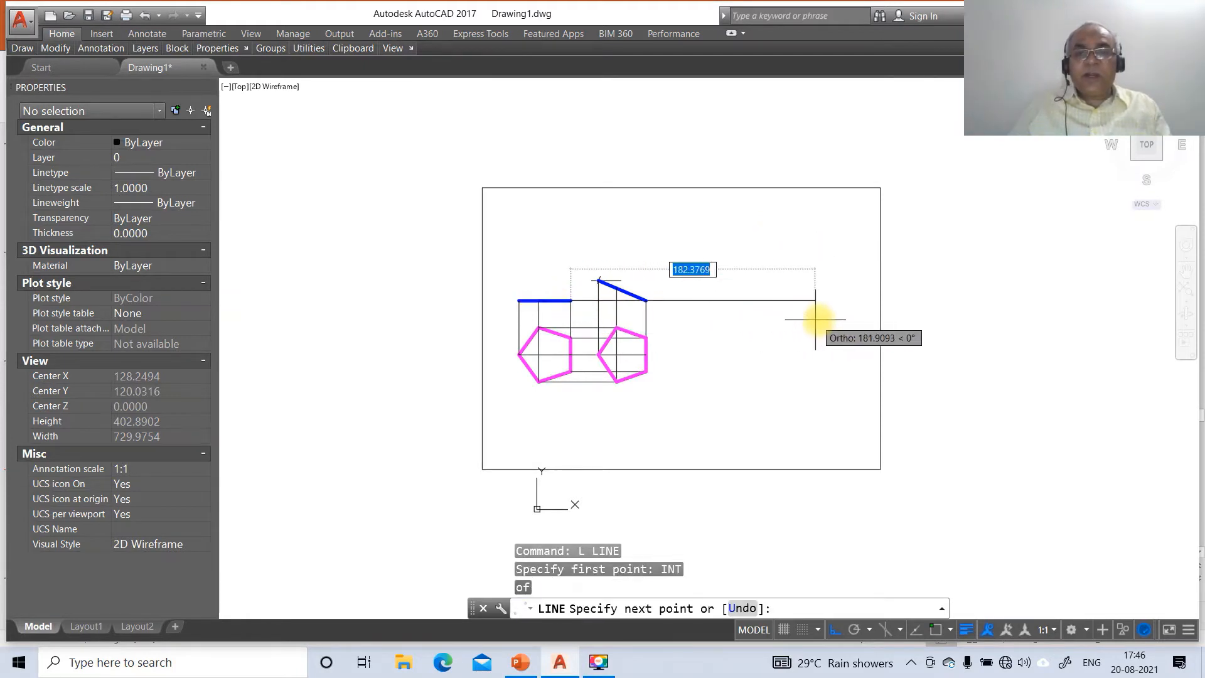
{"action": "left_click", "coordinate": [842, 316]}
{"action": "key", "text": "Return"}
{"action": "key", "text": "Return"}
{"action": "key", "text": "Escape"}
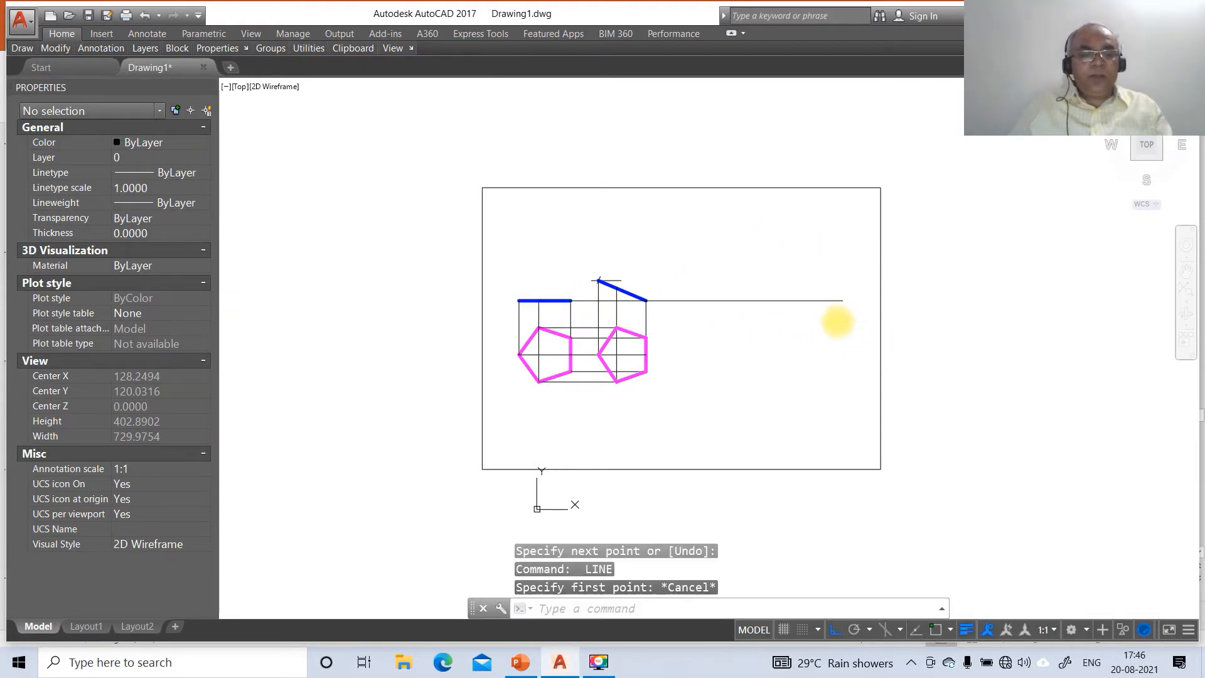
{"action": "key", "text": "Escape"}
{"action": "key", "text": "Escape"}
- Copy the second top view with its two inner lines horizontally into the empty space on its right
{"action": "type", "text": "CO"}
{"action": "key", "text": "Return"}
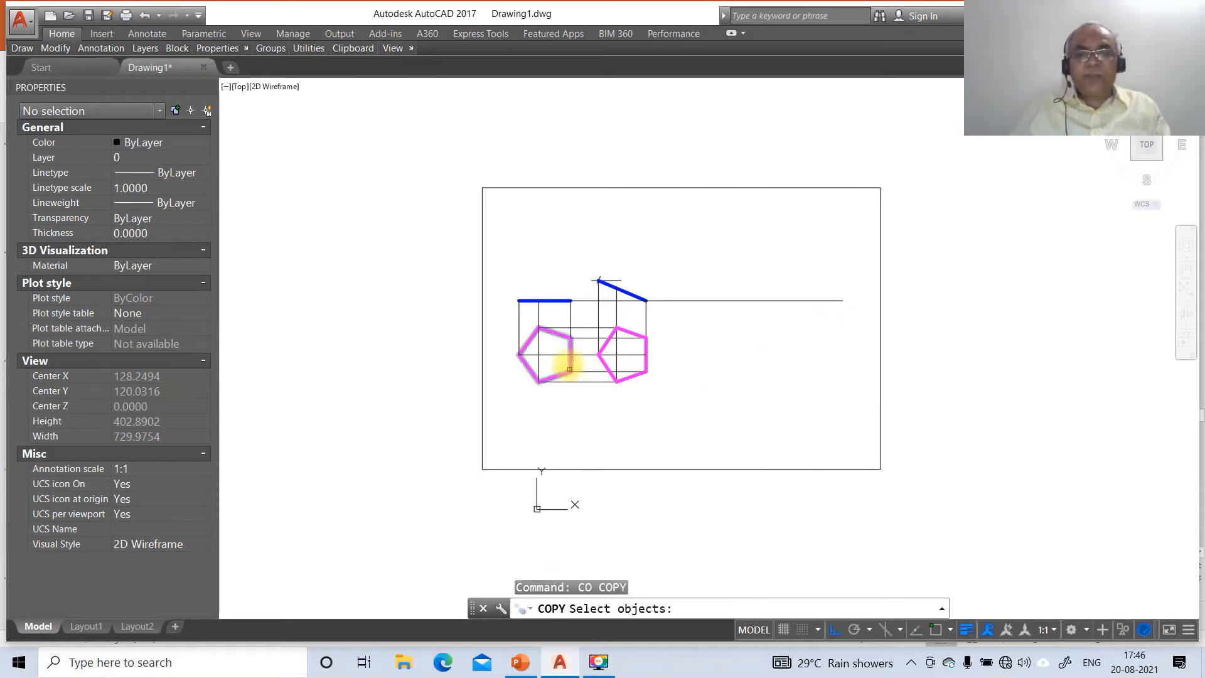
{"action": "left_click", "coordinate": [588, 306]}
{"action": "left_click", "coordinate": [695, 419]}
{"action": "key", "text": "Return"}
{"action": "left_click", "coordinate": [658, 407]}
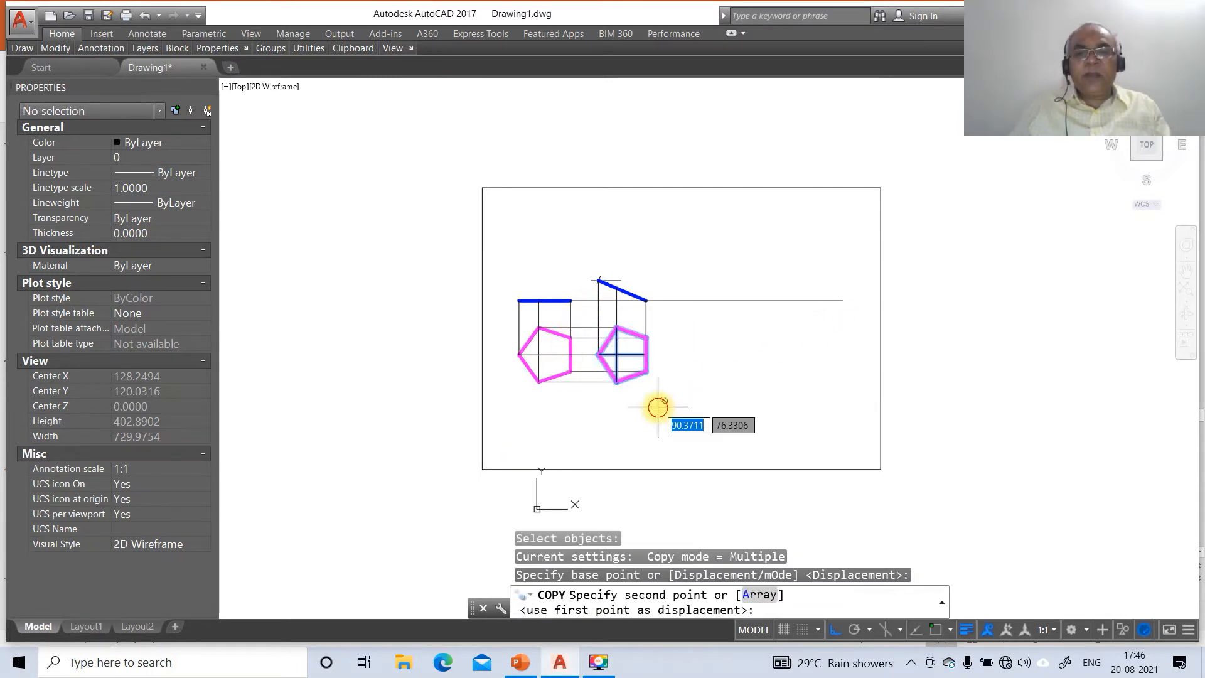
{"action": "left_click", "coordinate": [750, 397]}
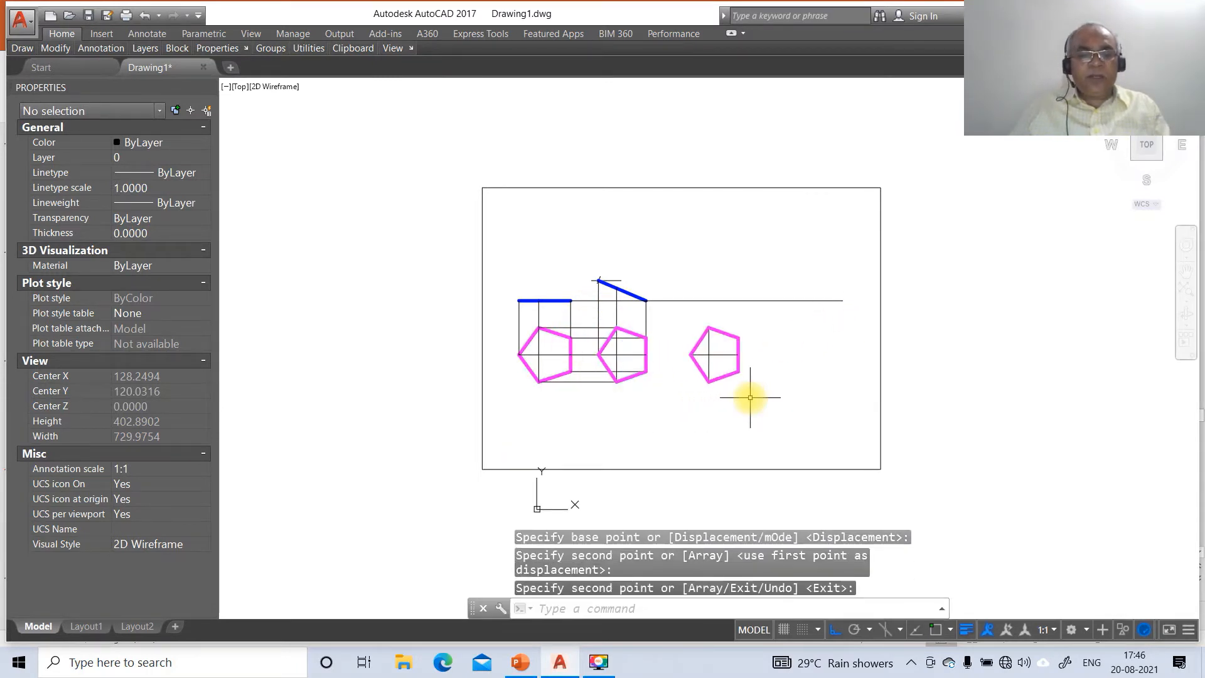
{"action": "key", "text": "Return"}
- Rotate the copied pentagon and its inner lines by -90 degrees about a point near its centre
{"action": "type", "text": "RO"}
{"action": "key", "text": "Return"}
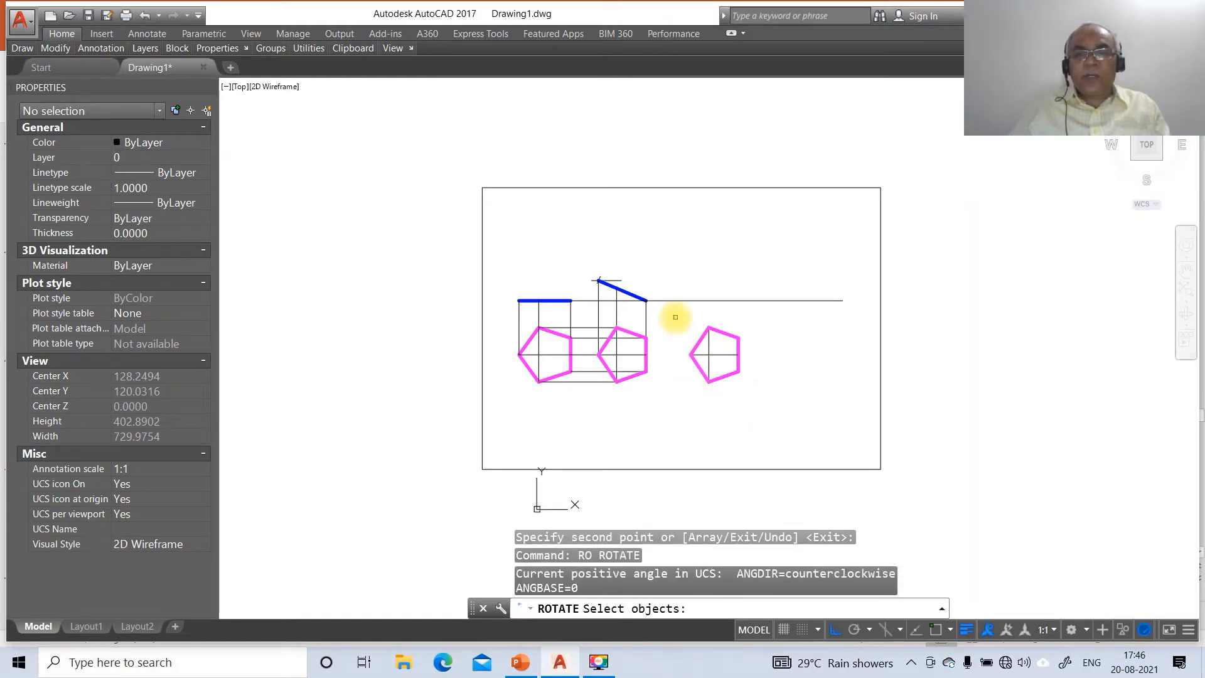
{"action": "left_click", "coordinate": [675, 317]}
{"action": "left_click", "coordinate": [787, 409]}
{"action": "key", "text": "Return"}
{"action": "left_click", "coordinate": [713, 352]}
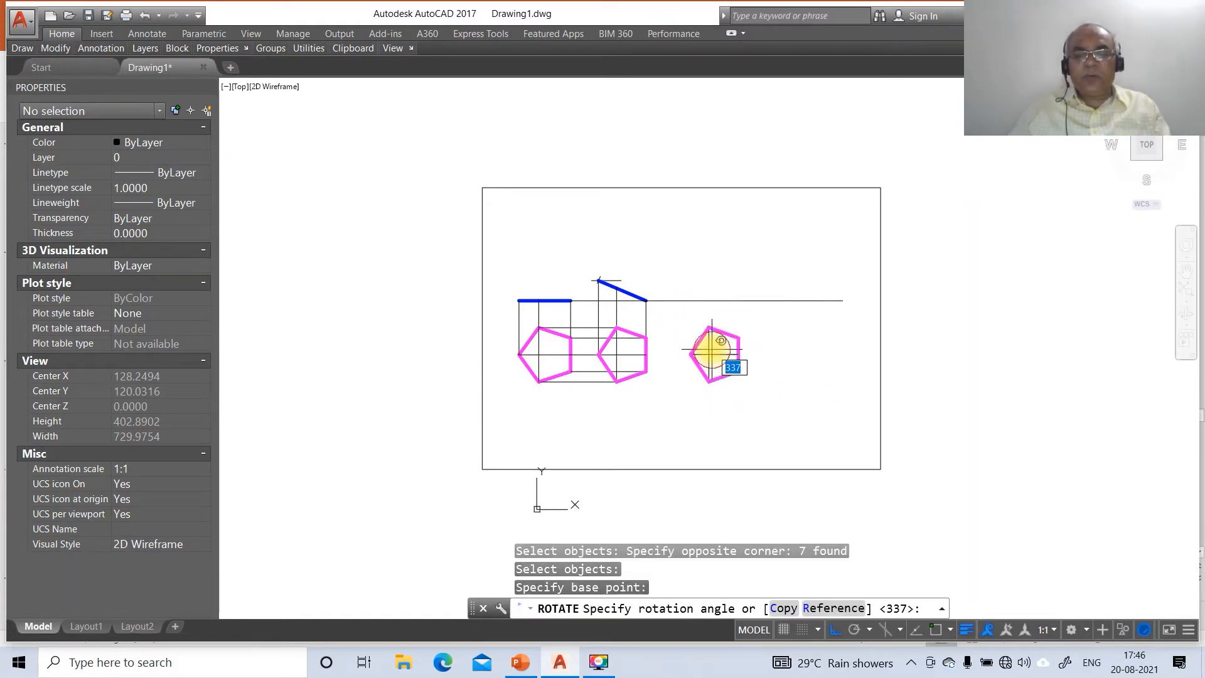
{"action": "type", "text": "-90"}
{"action": "key", "text": "Return"}
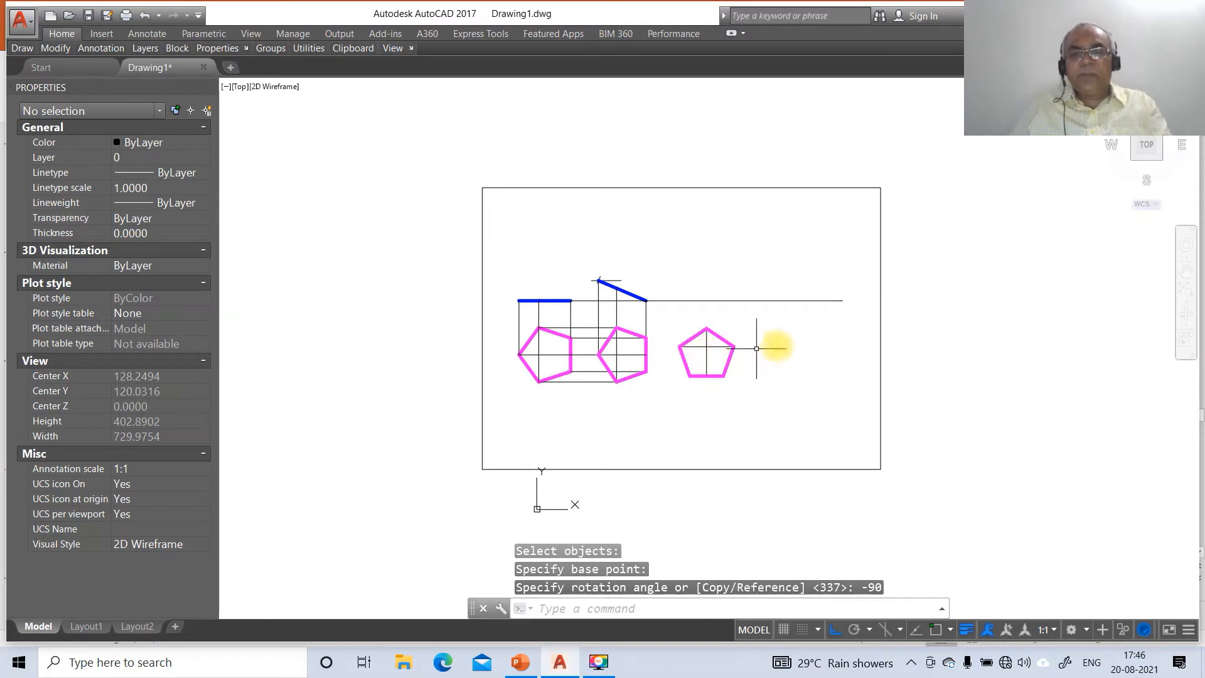
- Move the rotated pentagon with its inner lines vertically from its top corner, perpendicular up to the XY line
{"action": "type", "text": "Z"}
{"action": "key", "text": "Return"}
{"action": "type", "text": "W"}
{"action": "key", "text": "Return"}
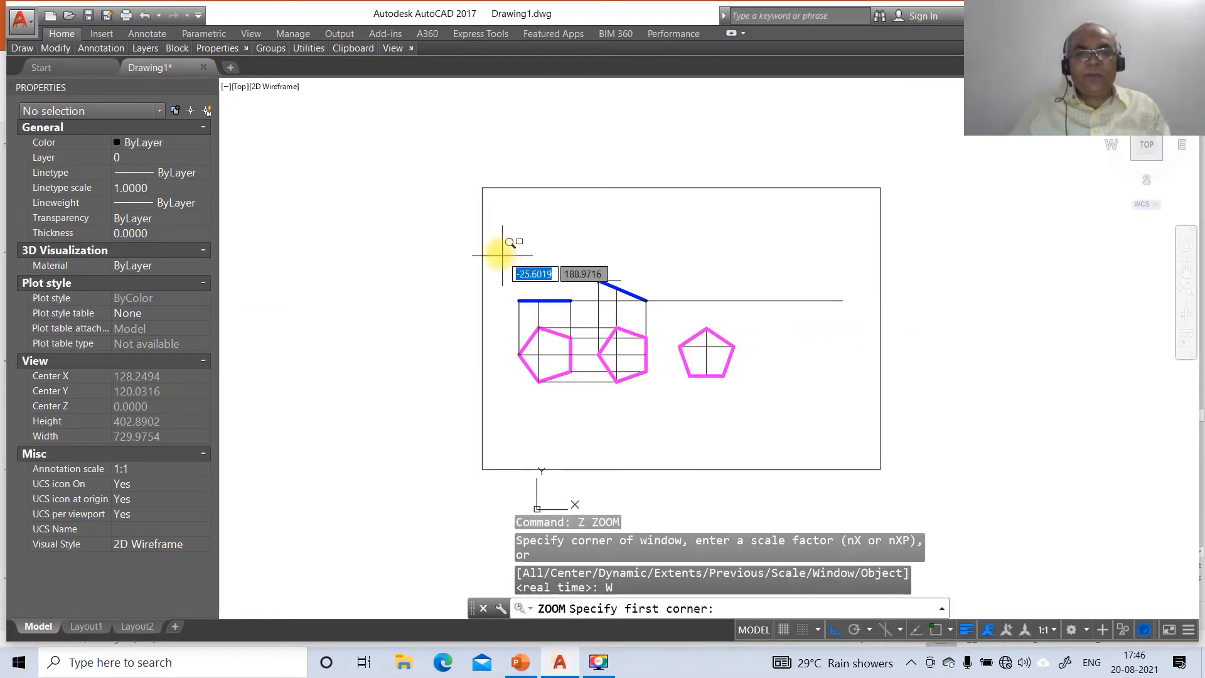
{"action": "left_click", "coordinate": [465, 235]}
{"action": "left_click", "coordinate": [887, 443]}
{"action": "type", "text": "M"}
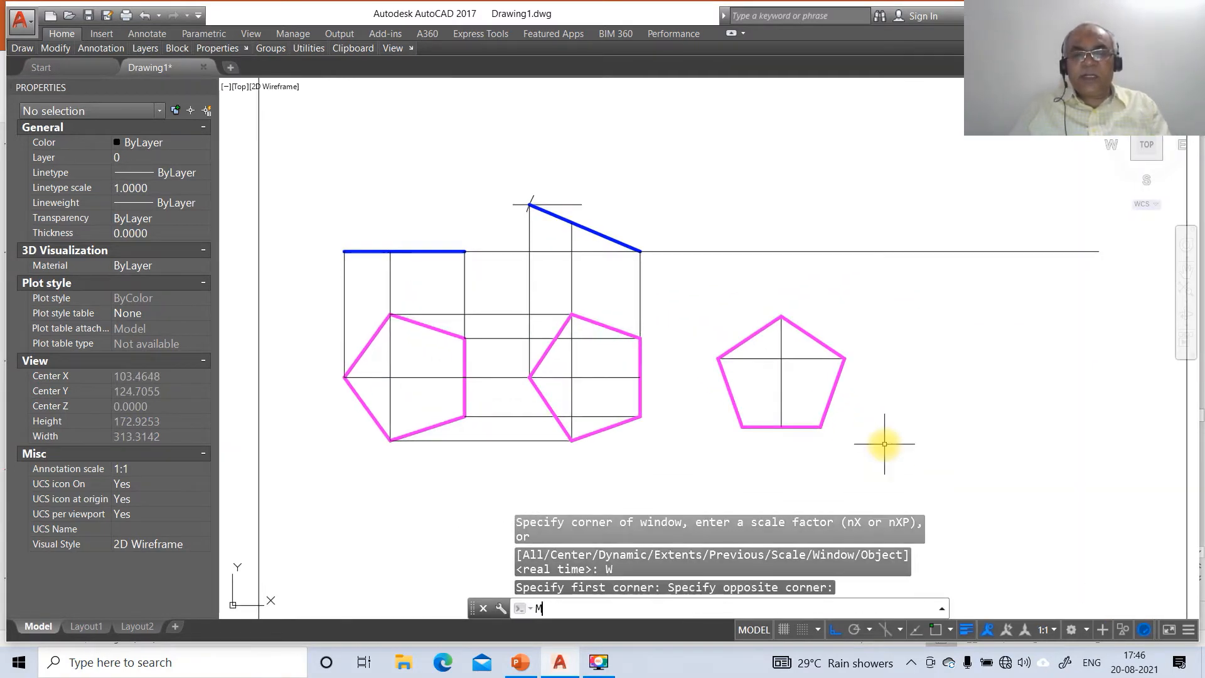
{"action": "key", "text": "Return"}
{"action": "left_click", "coordinate": [686, 287]}
{"action": "left_click", "coordinate": [934, 491]}
{"action": "key", "text": "Return"}
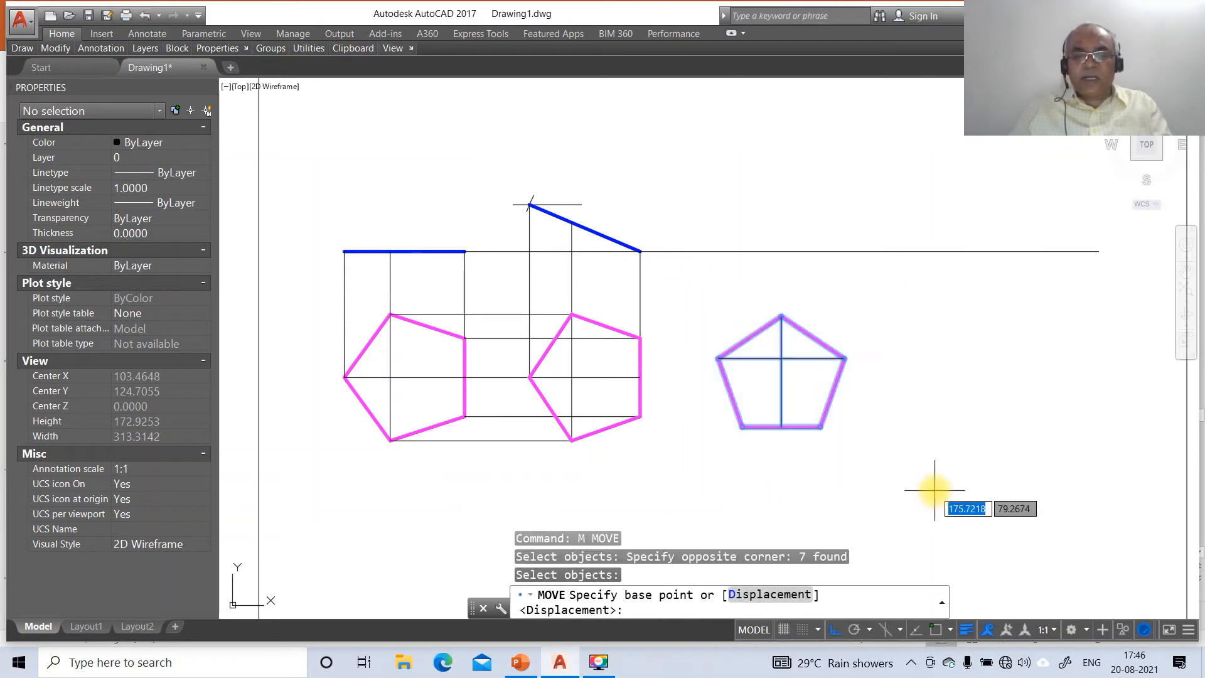
{"action": "type", "text": "INT"}
{"action": "key", "text": "Return"}
{"action": "left_click", "coordinate": [781, 316]}
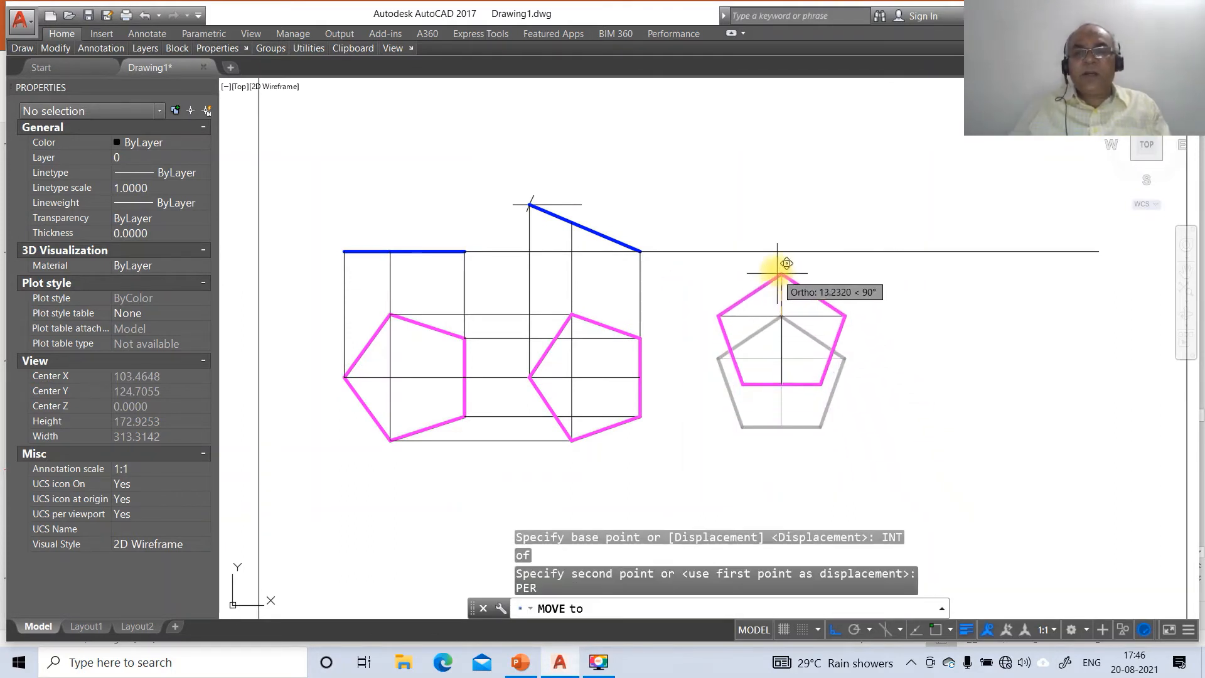
{"action": "left_click", "coordinate": [781, 251]}
{"action": "key", "text": "Return"}
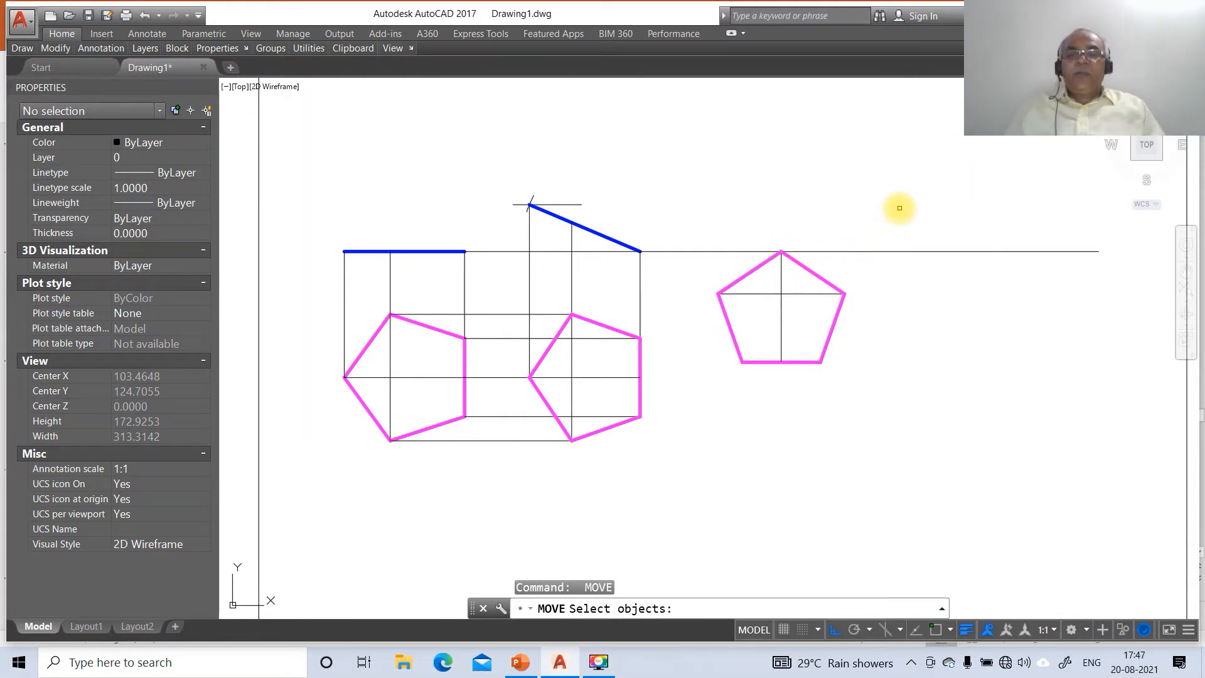
{"action": "key", "text": "Escape"}
{"action": "key", "text": "Escape"}
{"action": "key", "text": "Escape"}
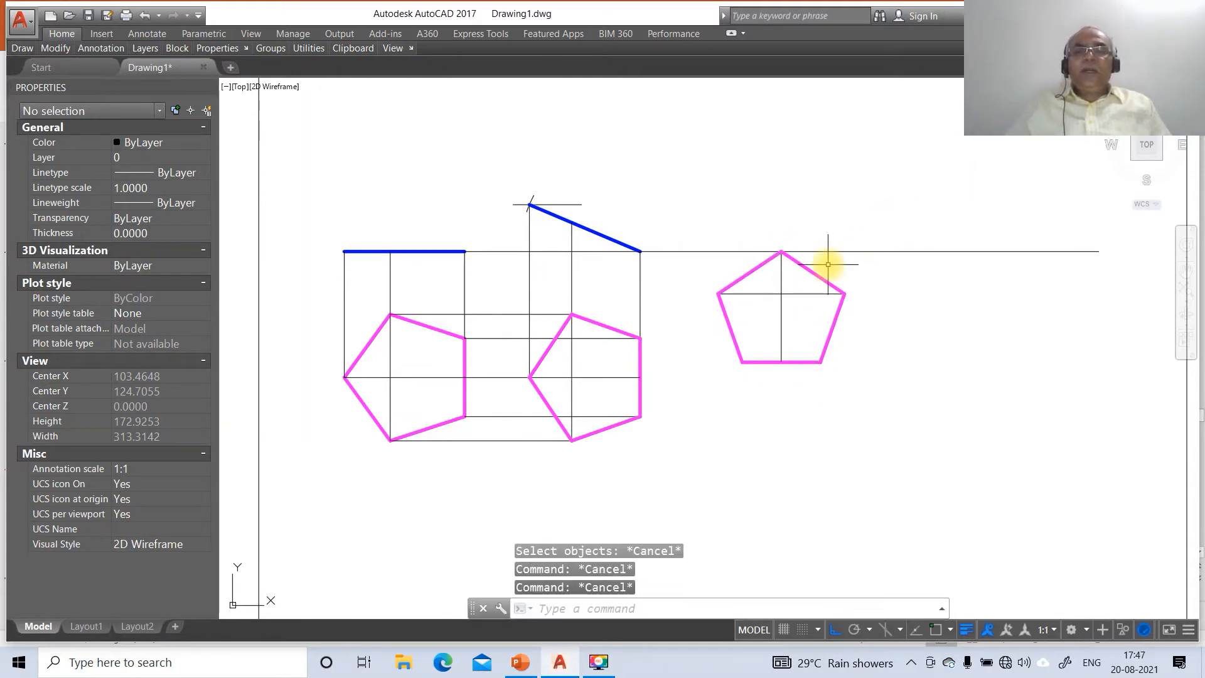
- Fillet the horizontal line at the second front view's upper end with the third pentagon's vertical centre line into a sharp corner
{"action": "type", "text": "F"}
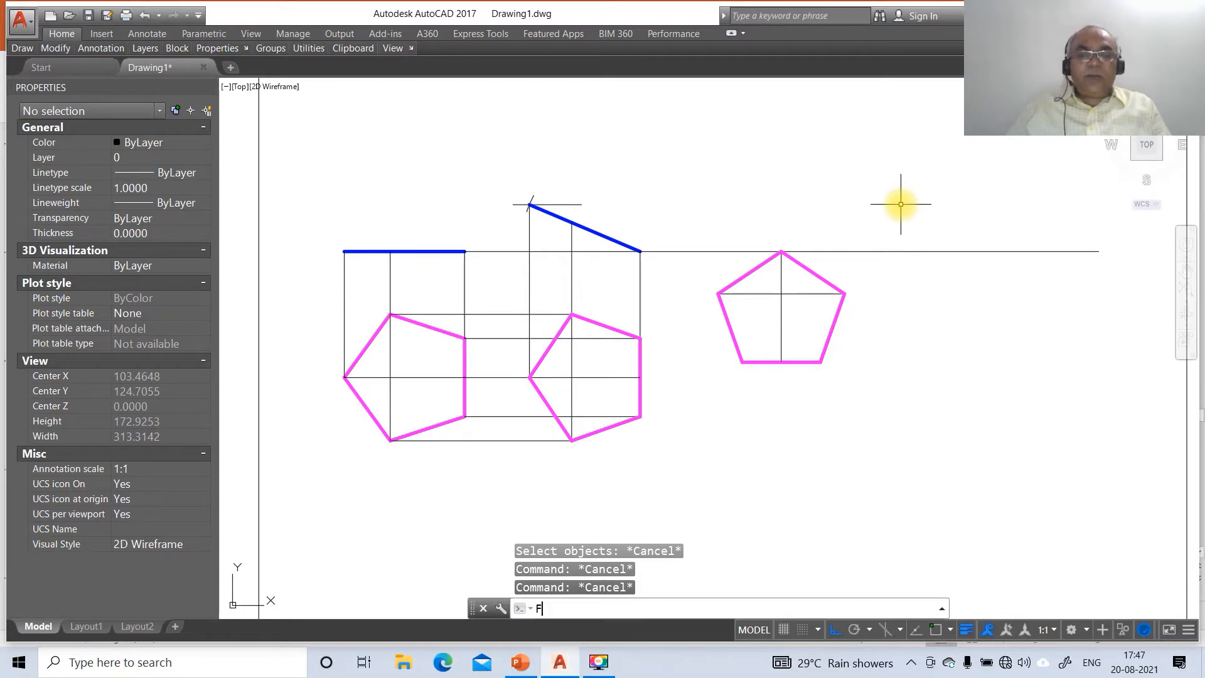
{"action": "key", "text": "Return"}
{"action": "left_click", "coordinate": [562, 204]}
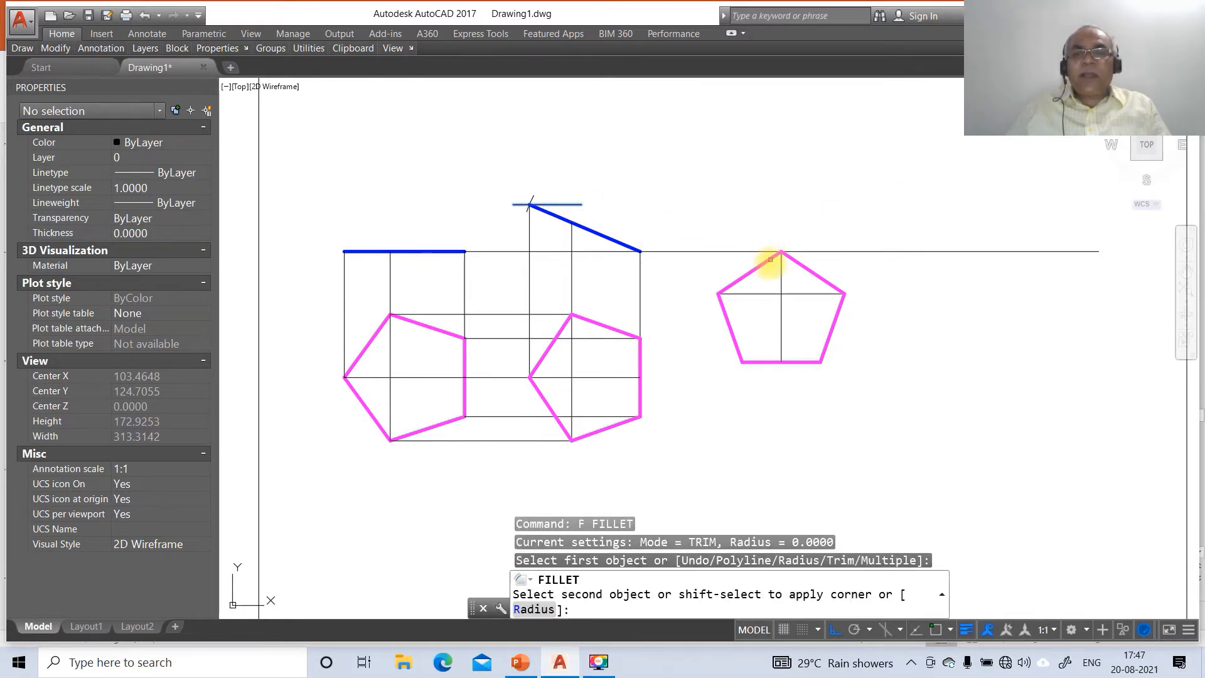
{"action": "left_click", "coordinate": [778, 271]}
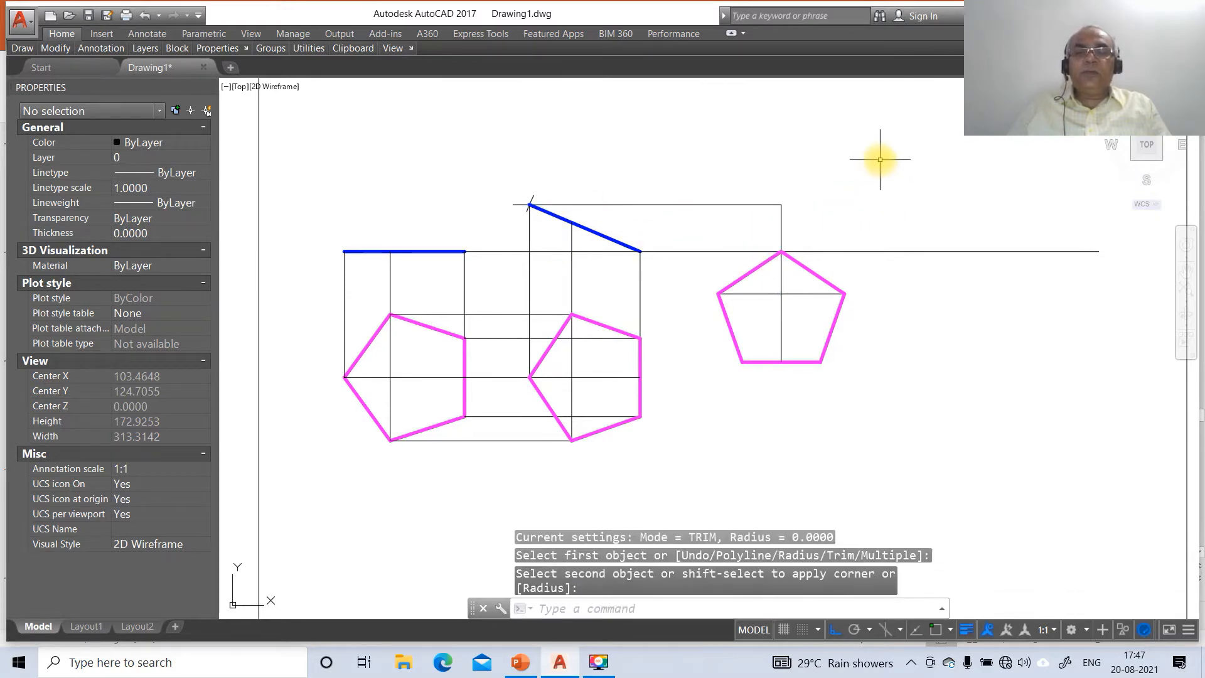
- Draw a horizontal line from the inclined front view's intersection with its inner vertical projector, extending past the third pentagon
{"action": "type", "text": "L"}
{"action": "key", "text": "Return"}
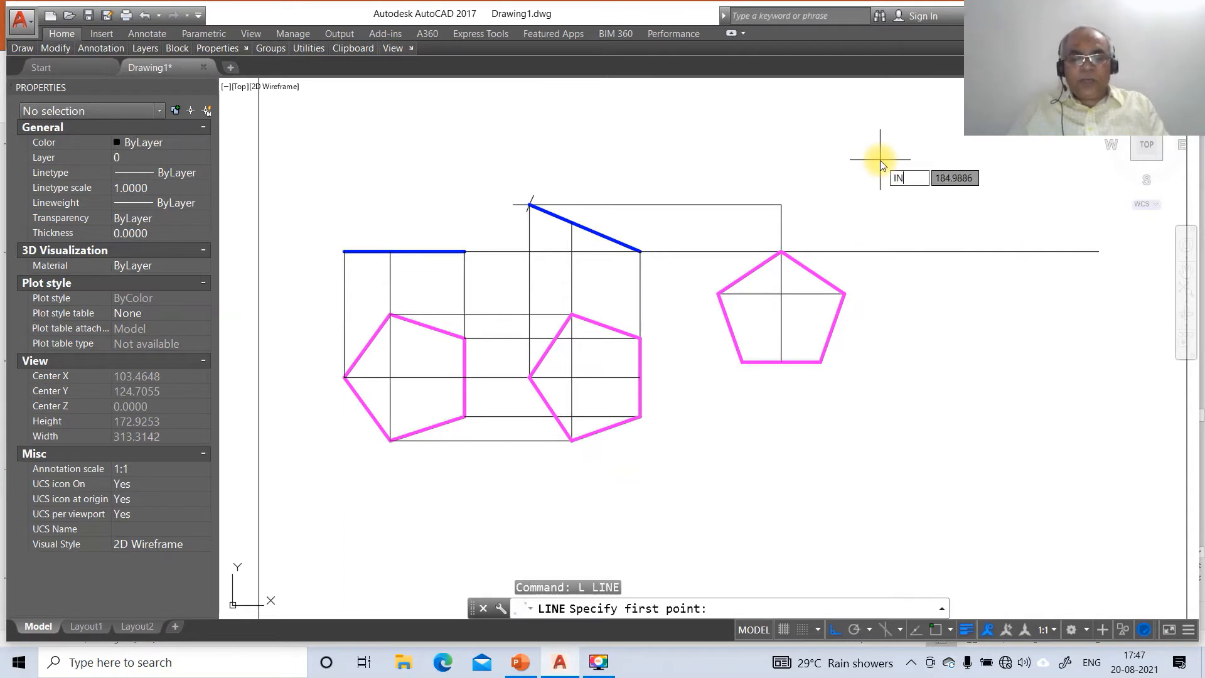
{"action": "type", "text": "INT"}
{"action": "key", "text": "Return"}
{"action": "left_click", "coordinate": [571, 221]}
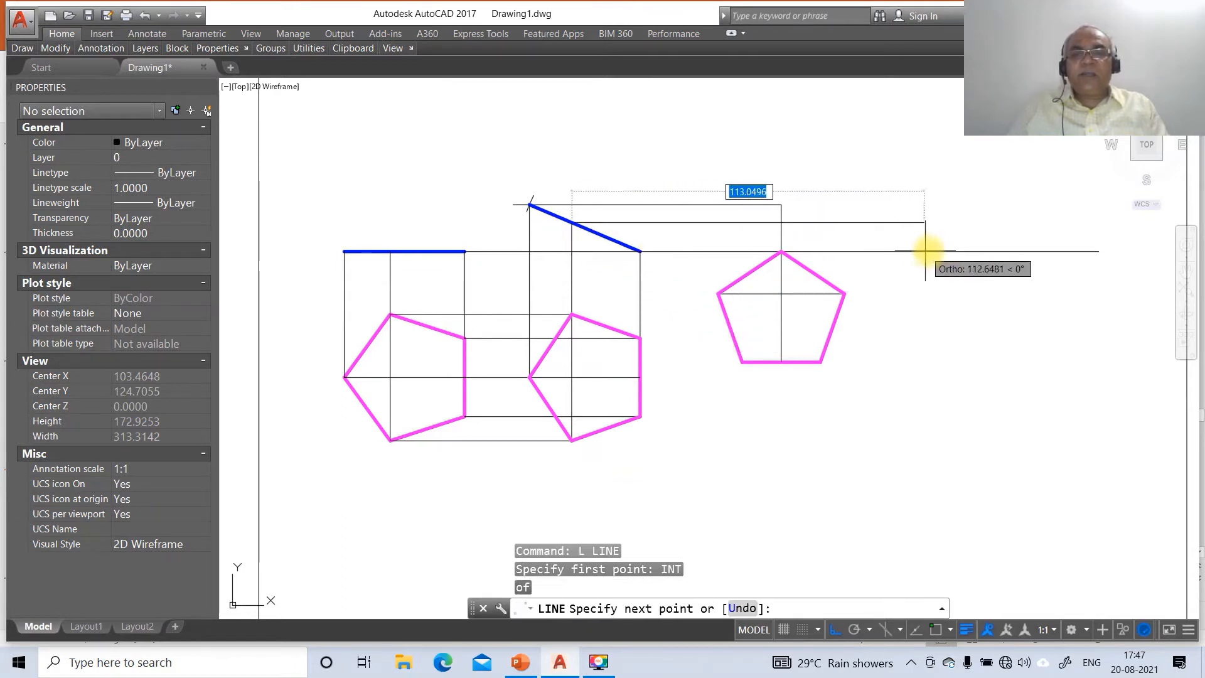
{"action": "key", "text": "Return"}
- Draw a vertical projector from the third pentagon's left corner, perpendicular up to the new horizontal line
{"action": "key", "text": "Return"}
{"action": "type", "text": "INT"}
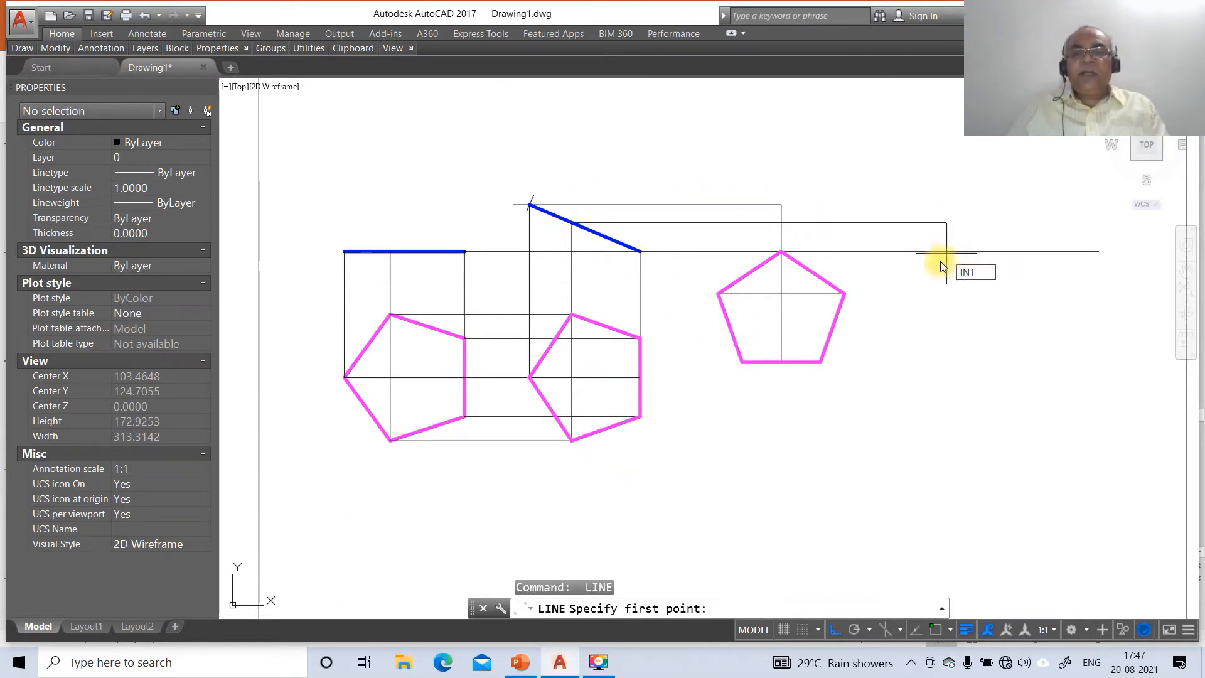
{"action": "key", "text": "Return"}
{"action": "left_click", "coordinate": [719, 294]}
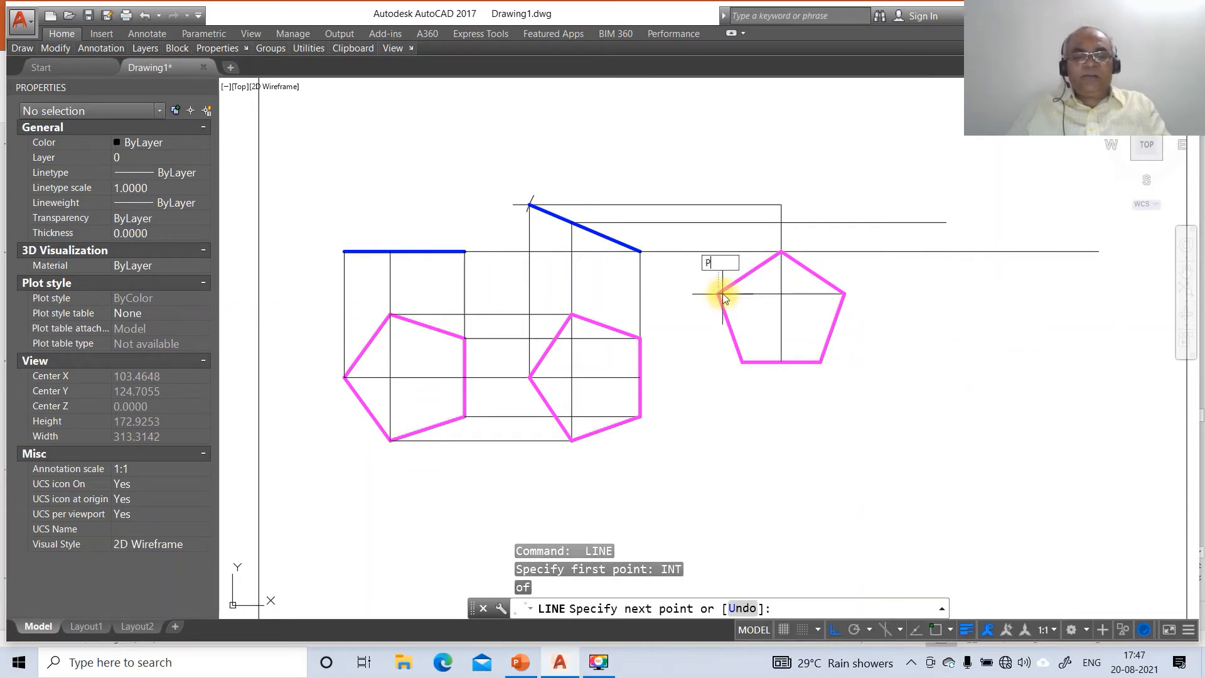
{"action": "type", "text": "PER"}
{"action": "key", "text": "Return"}
{"action": "left_click", "coordinate": [740, 225]}
{"action": "key", "text": "Return"}
- Draw a vertical projector from the third pentagon's right corner, perpendicular up to the lower horizontal projection line
{"action": "key", "text": "Return"}
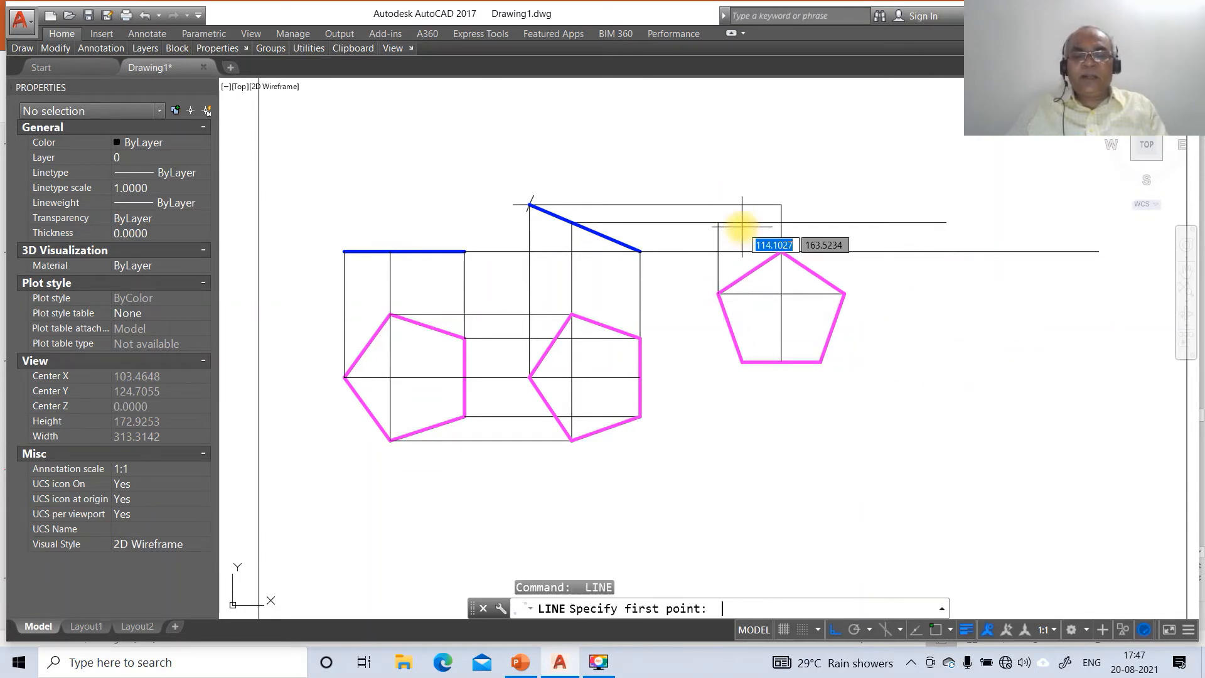
{"action": "key", "text": "Return"}
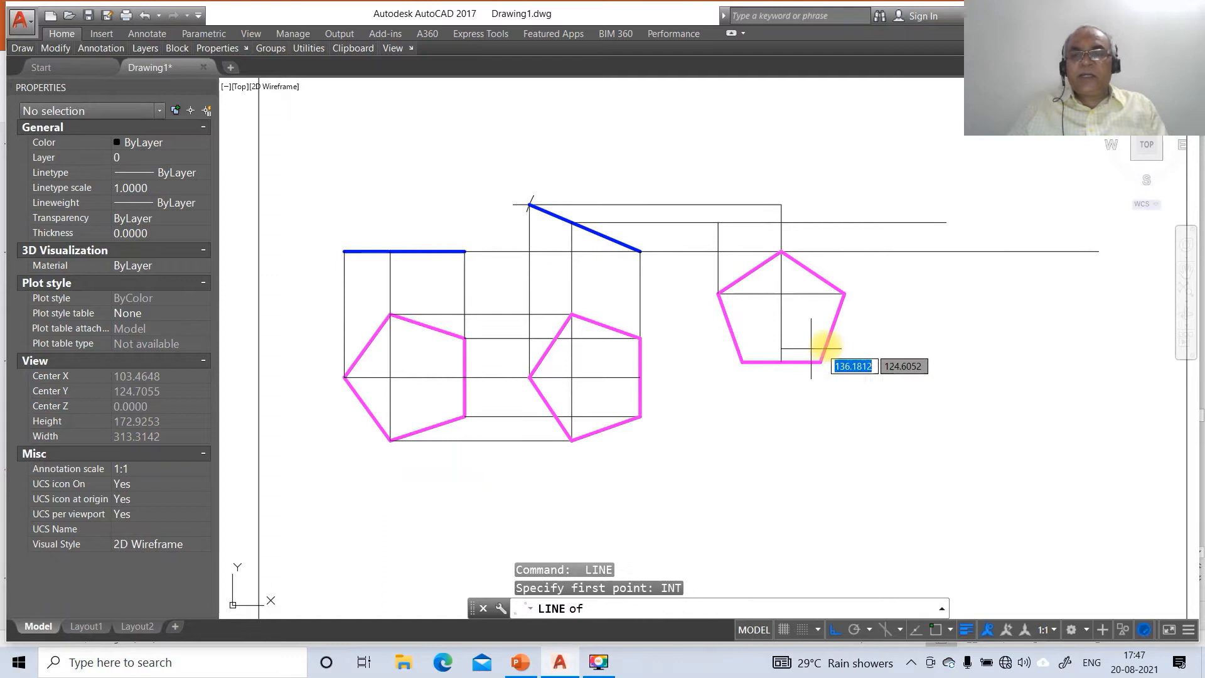
{"action": "left_click", "coordinate": [845, 293]}
{"action": "type", "text": "PER"}
{"action": "key", "text": "Return"}
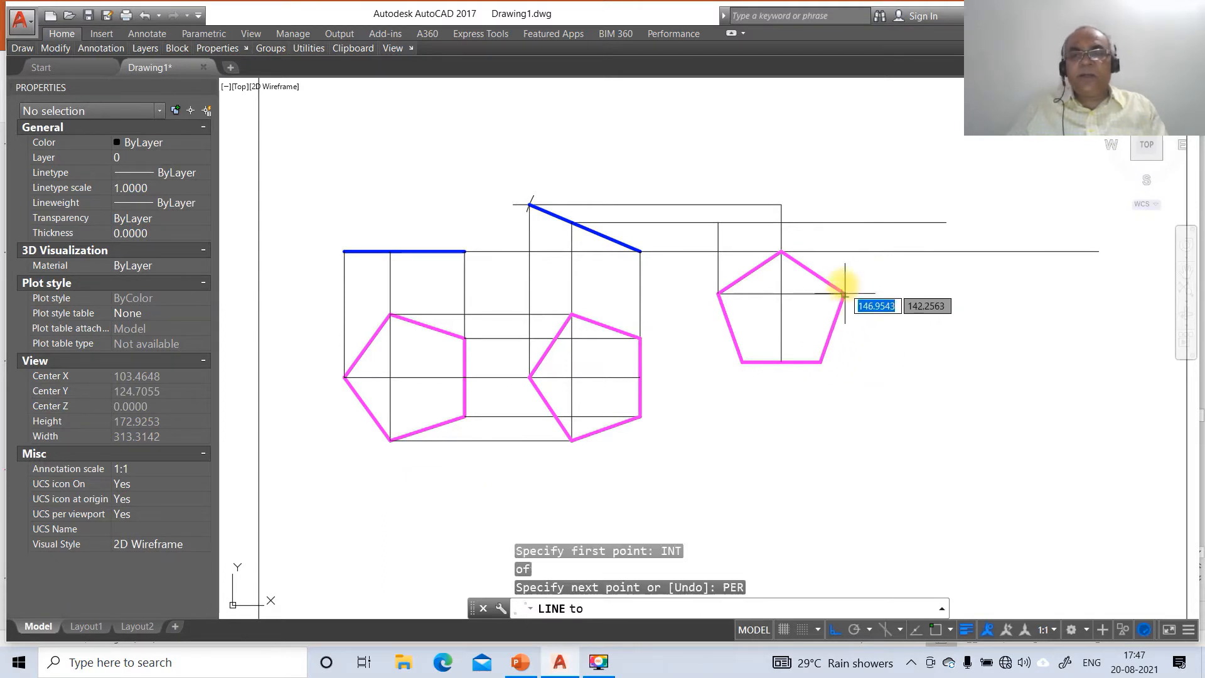
{"action": "left_click", "coordinate": [851, 224]}
{"action": "key", "text": "Return"}
- Fillet the lower horizontal projection line with the right corner's projector into a sharp corner
{"action": "type", "text": "F"}
{"action": "key", "text": "Return"}
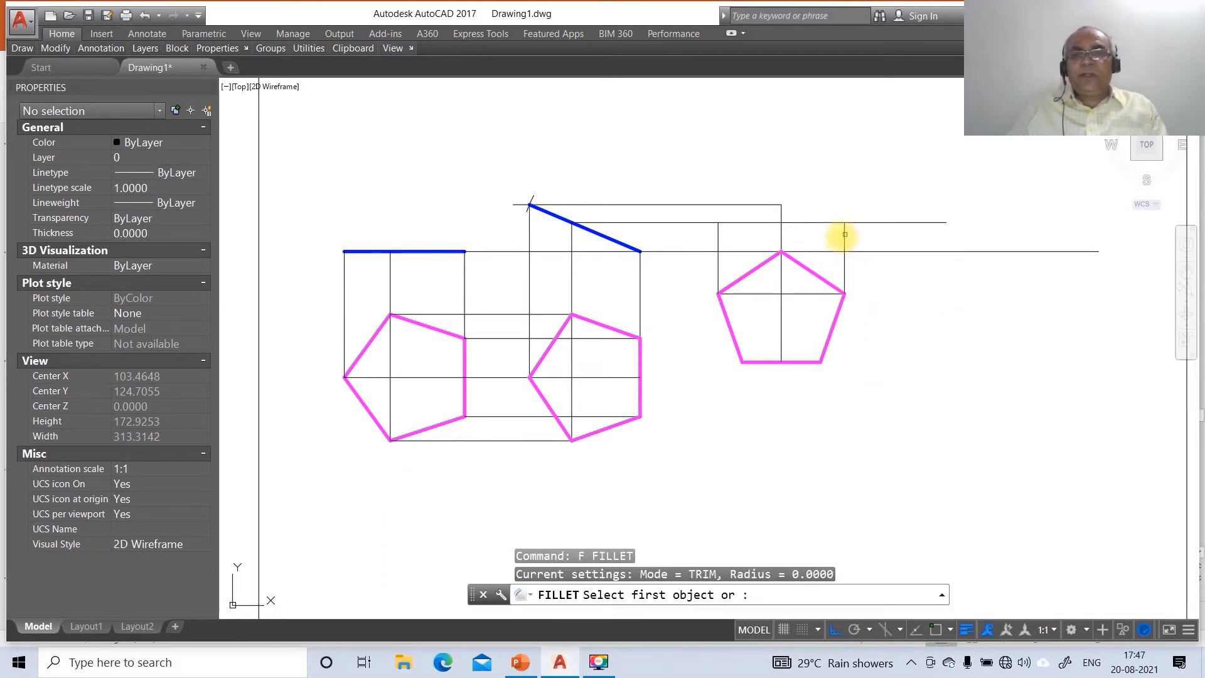
{"action": "left_click", "coordinate": [834, 224]}
{"action": "left_click", "coordinate": [844, 235]}
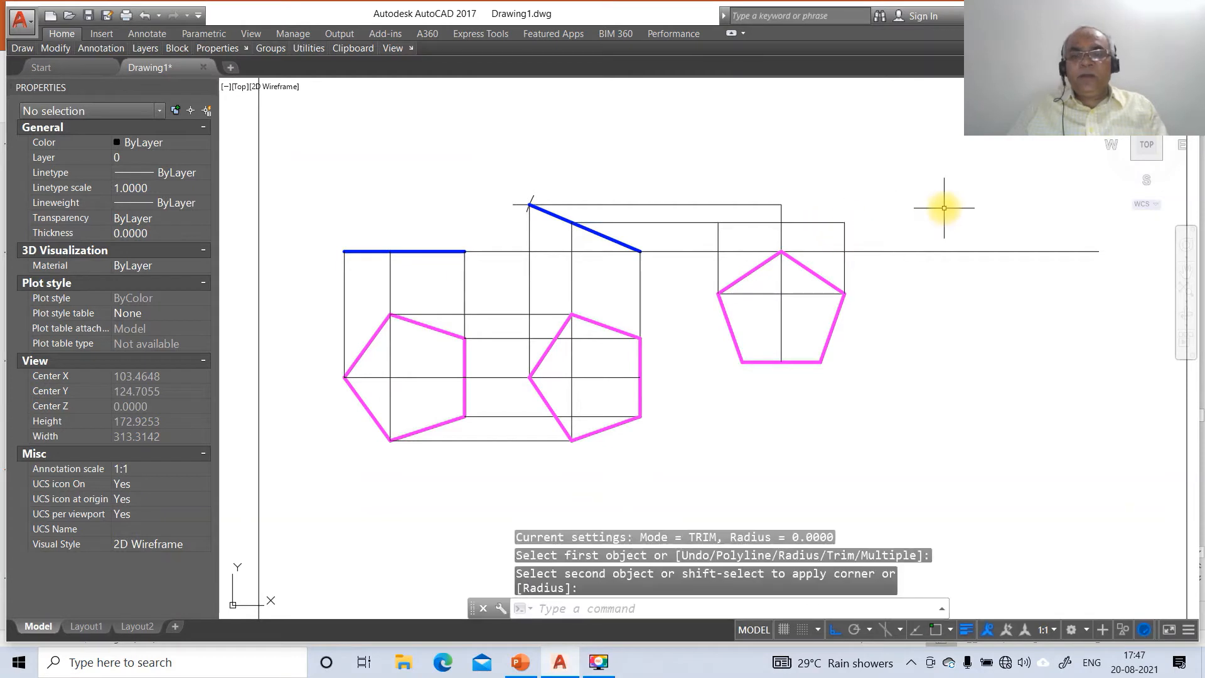
- Draw a vertical projector from the third pentagon's lower right corner, perpendicular up to the XY line
{"action": "type", "text": "L"}
{"action": "key", "text": "Return"}
{"action": "type", "text": "INT"}
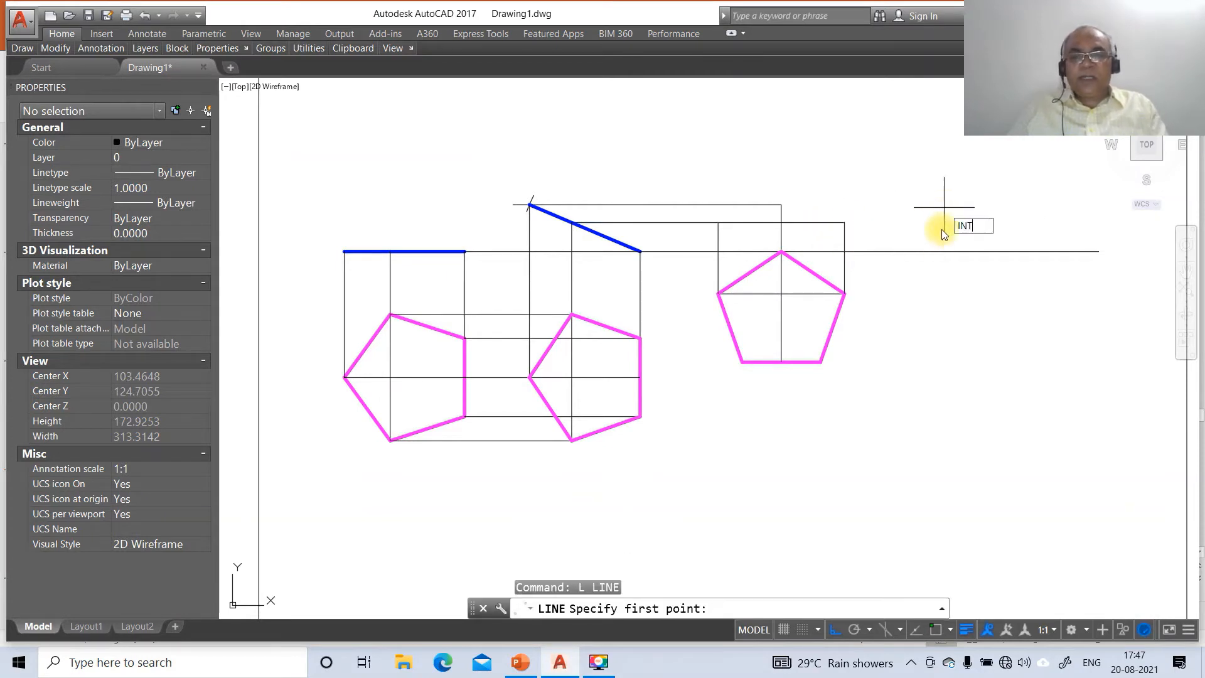
{"action": "key", "text": "Return"}
{"action": "left_click", "coordinate": [823, 363]}
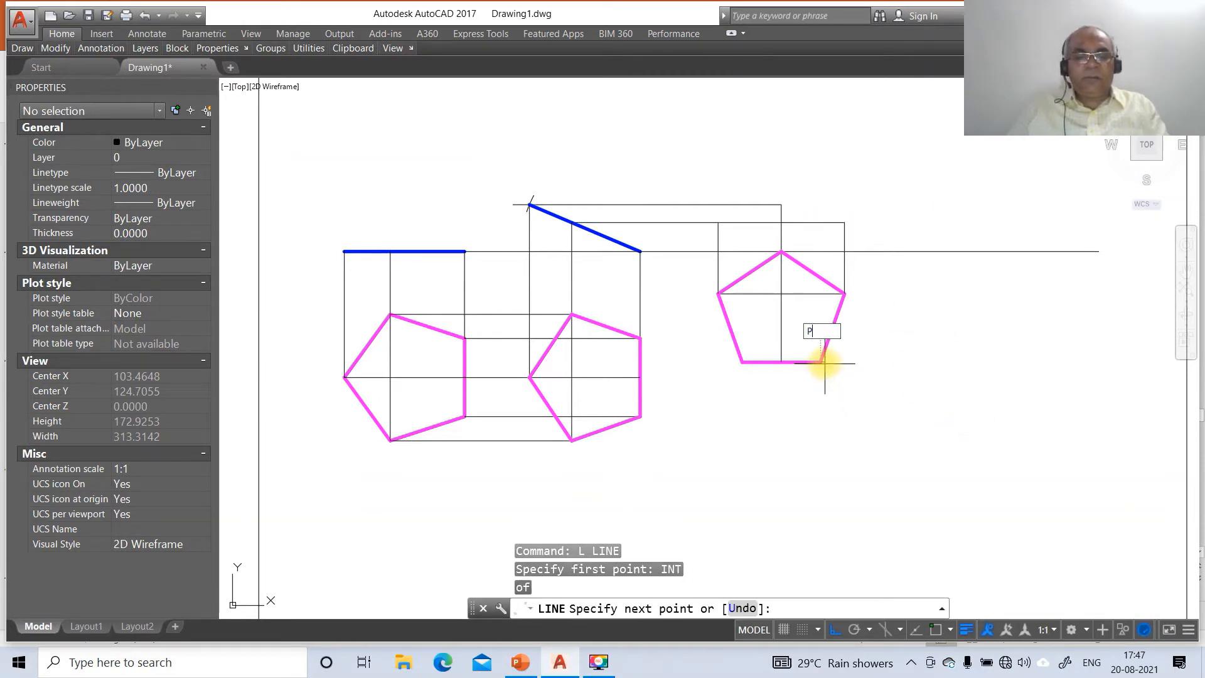
{"action": "type", "text": "PER"}
{"action": "key", "text": "Return"}
{"action": "left_click", "coordinate": [822, 251]}
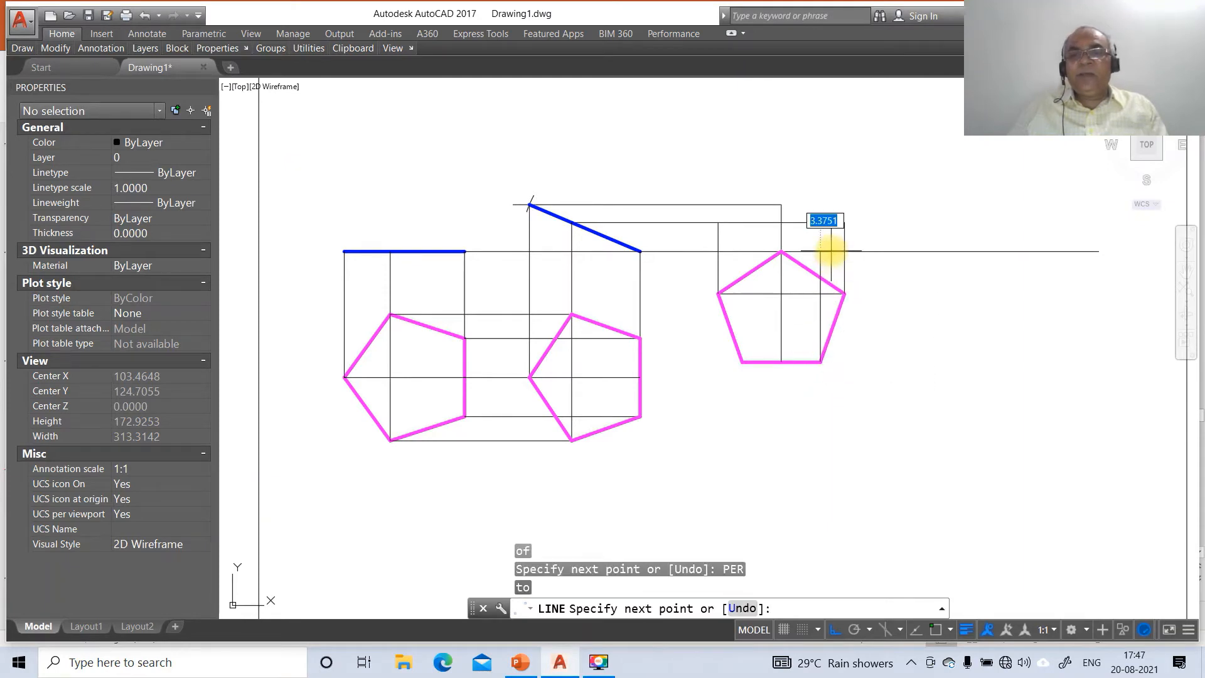
{"action": "key", "text": "Return"}
- Draw a vertical projector from the third pentagon's lower left corner, perpendicular up to the XY line
{"action": "key", "text": "Return"}
{"action": "type", "text": "INT"}
{"action": "key", "text": "Return"}
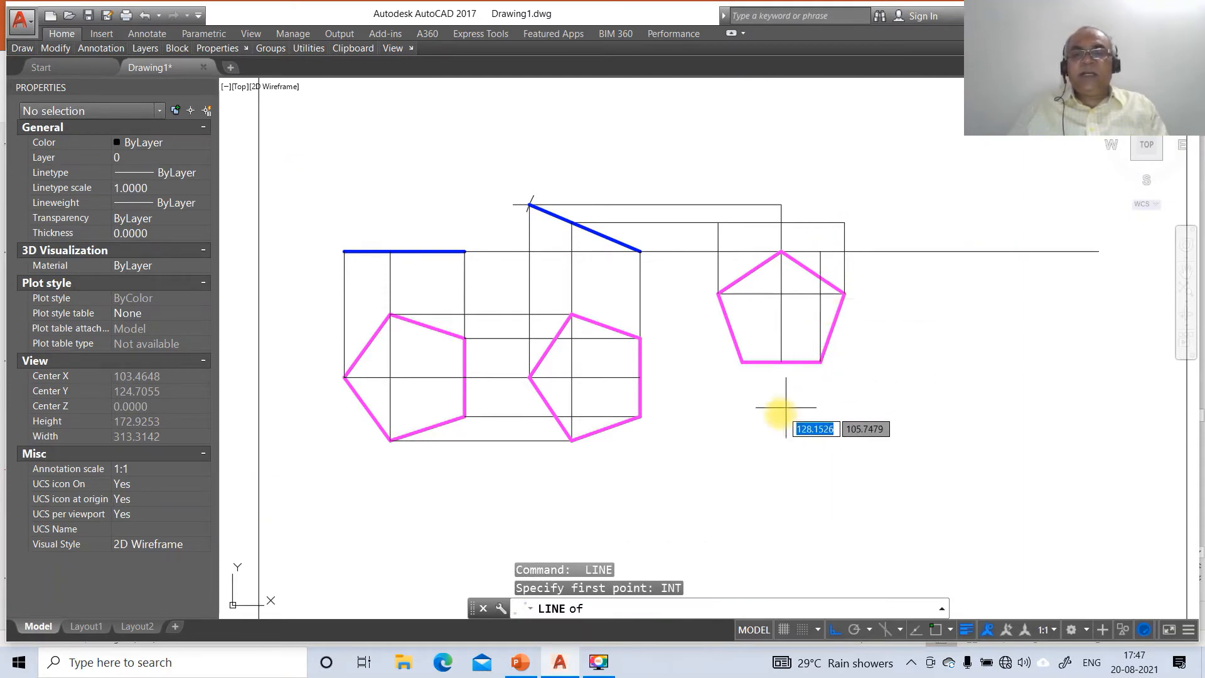
{"action": "left_click", "coordinate": [747, 362]}
{"action": "type", "text": "PER"}
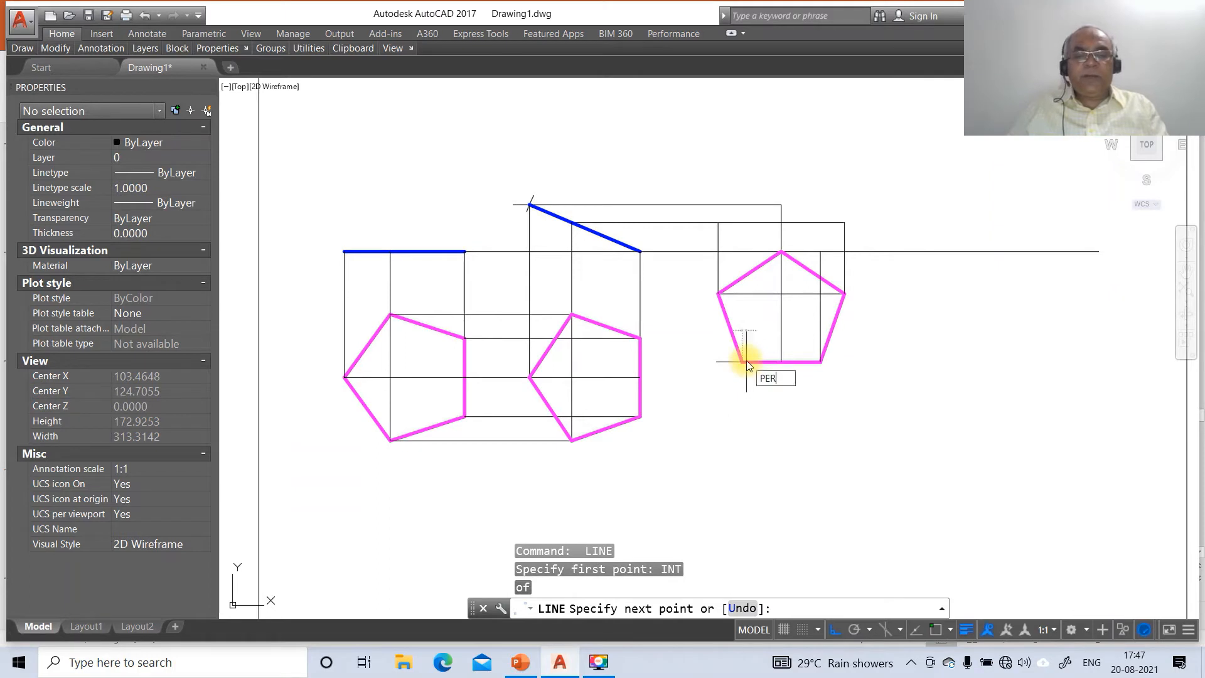
{"action": "key", "text": "Return"}
{"action": "left_click", "coordinate": [741, 253]}
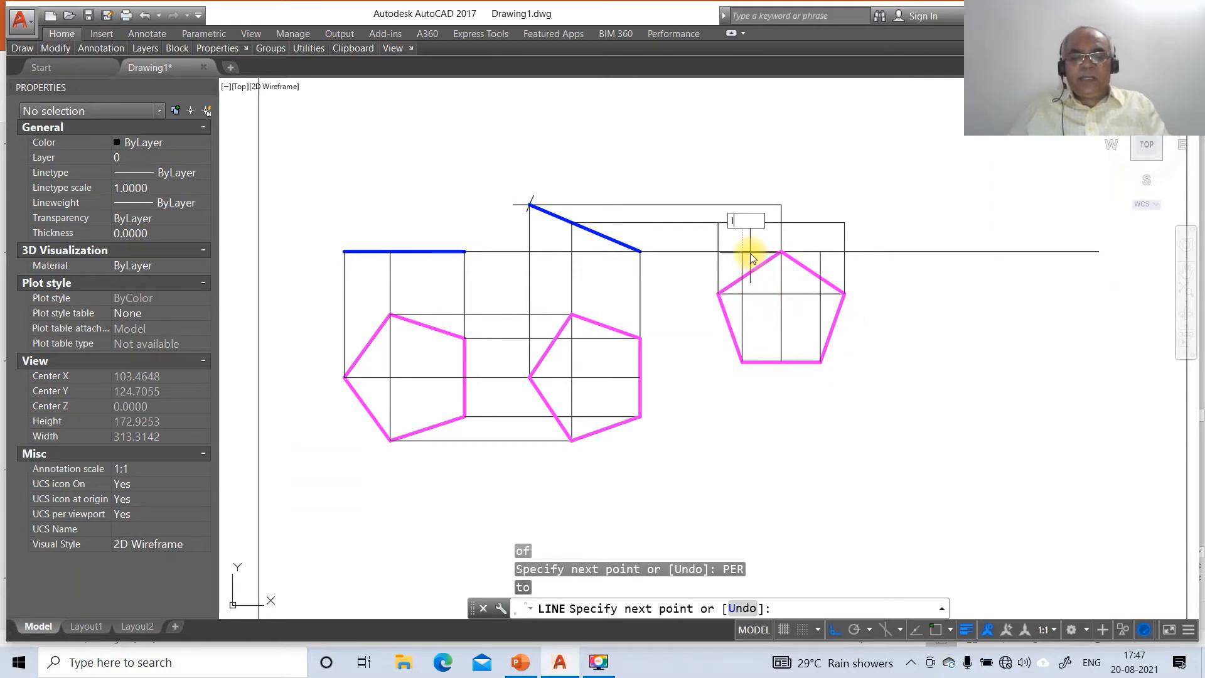
- Continue the line from the XY line through the left, top and right projector intersections, ending where the lower right projector meets XY
{"action": "type", "text": "INT"}
{"action": "key", "text": "Return"}
{"action": "left_click", "coordinate": [716, 226]}
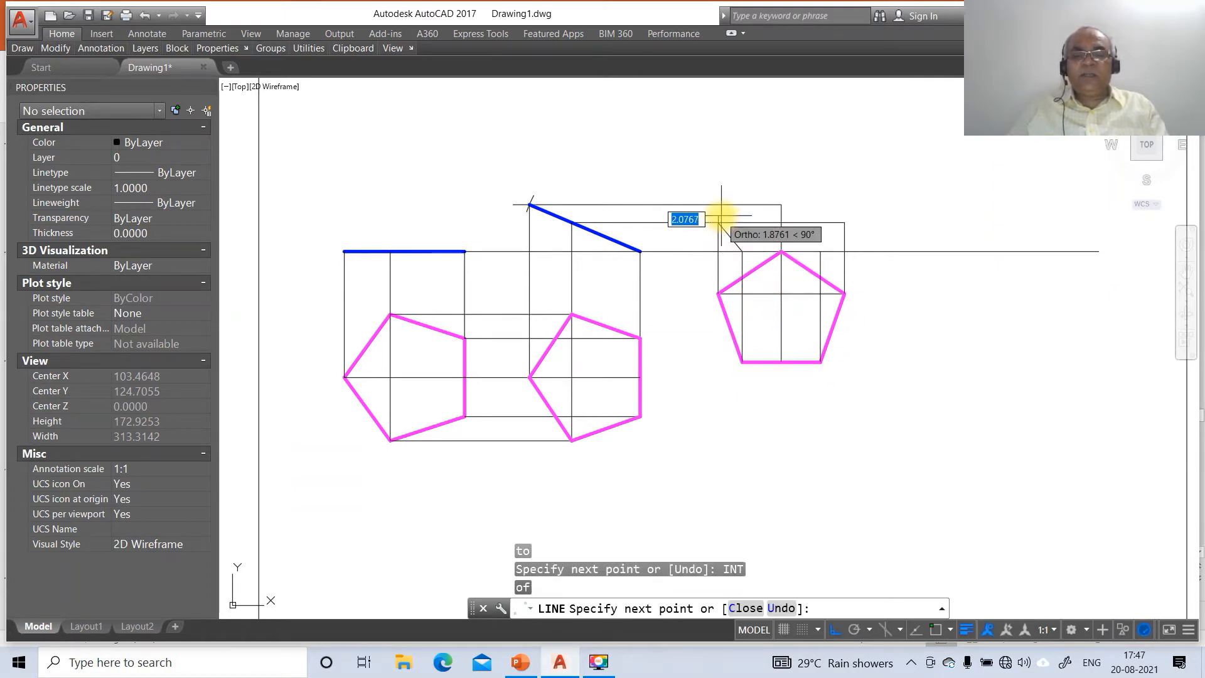
{"action": "key", "text": "Return"}
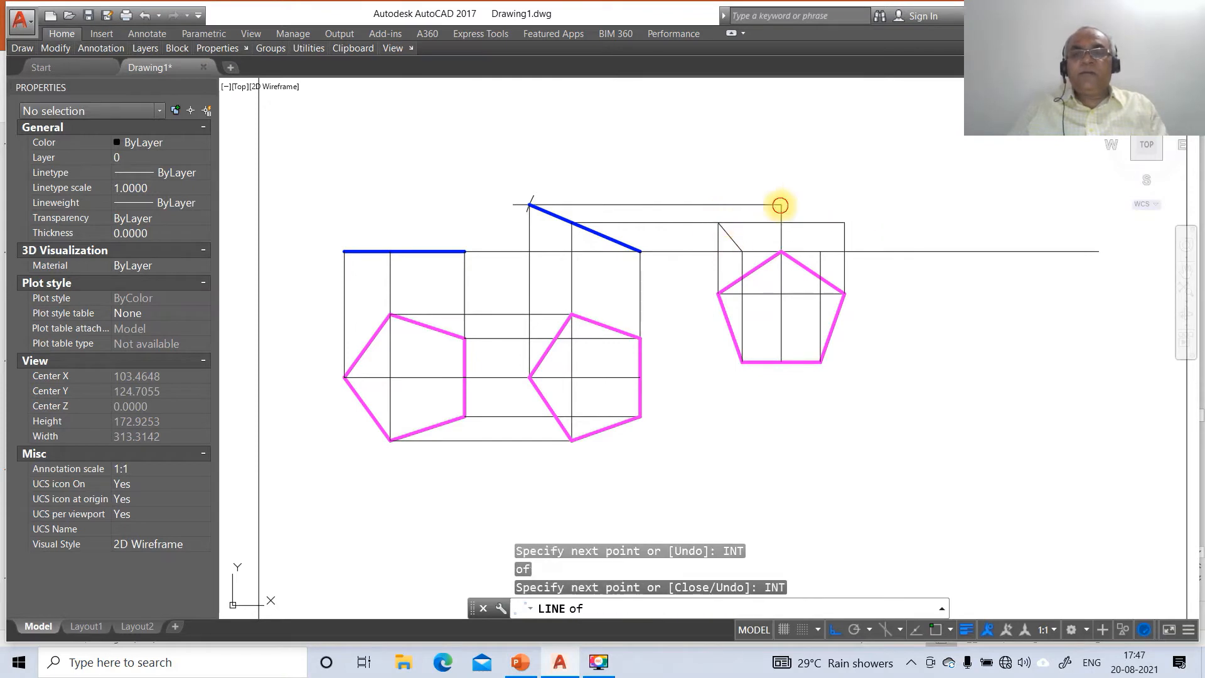
{"action": "left_click", "coordinate": [781, 205]}
{"action": "type", "text": "INT"}
{"action": "key", "text": "Return"}
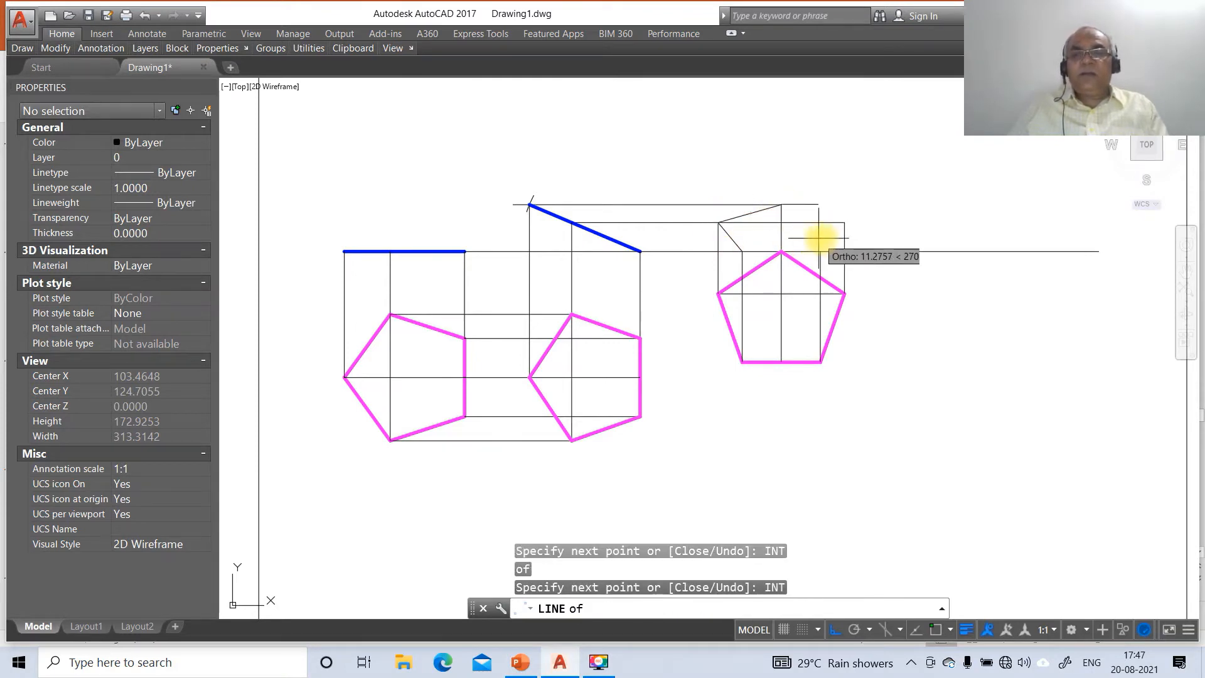
{"action": "left_click", "coordinate": [844, 222]}
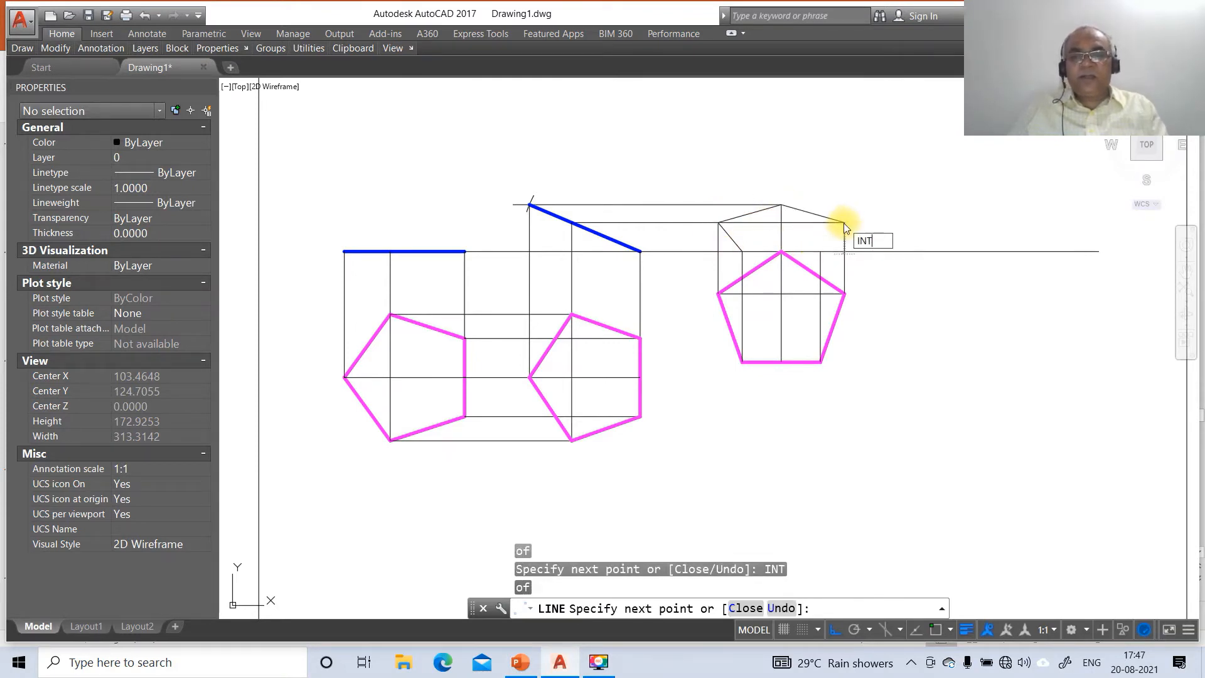
{"action": "key", "text": "Return"}
{"action": "left_click", "coordinate": [820, 251]}
{"action": "key", "text": "Return"}
- Break the XY line at a single point where it meets the third pentagon's lower left projector
{"action": "type", "text": "B"}
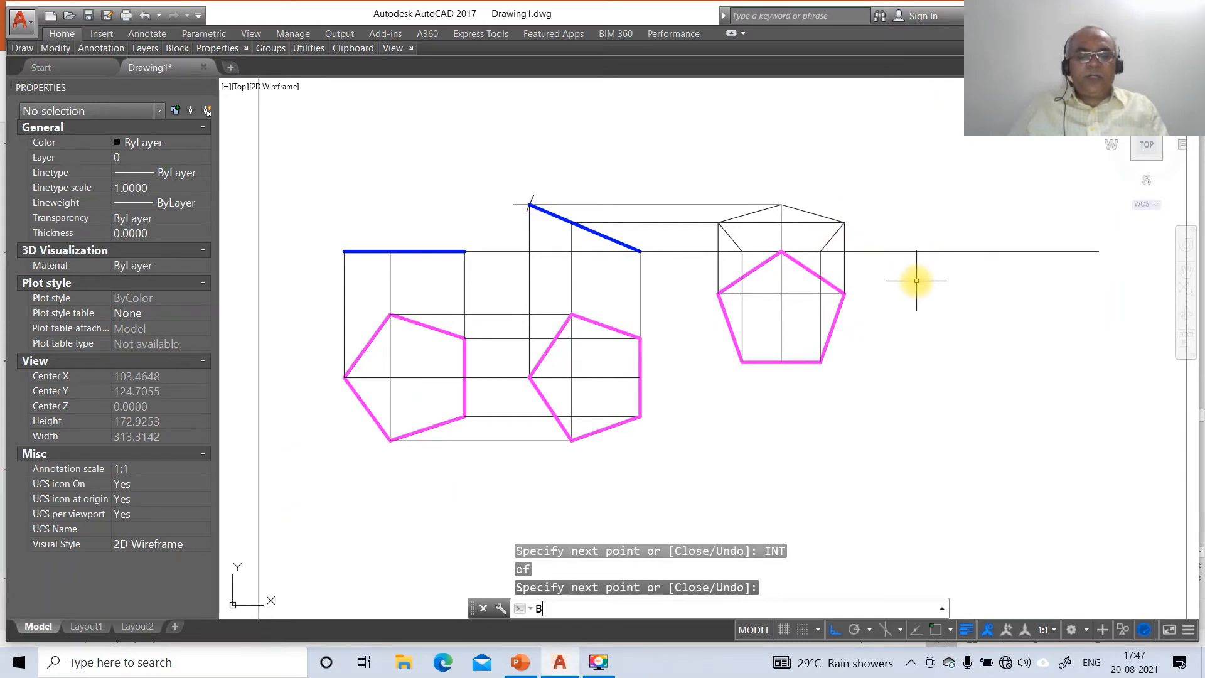
{"action": "type", "text": "R"}
{"action": "key", "text": "Return"}
{"action": "left_click", "coordinate": [752, 251]}
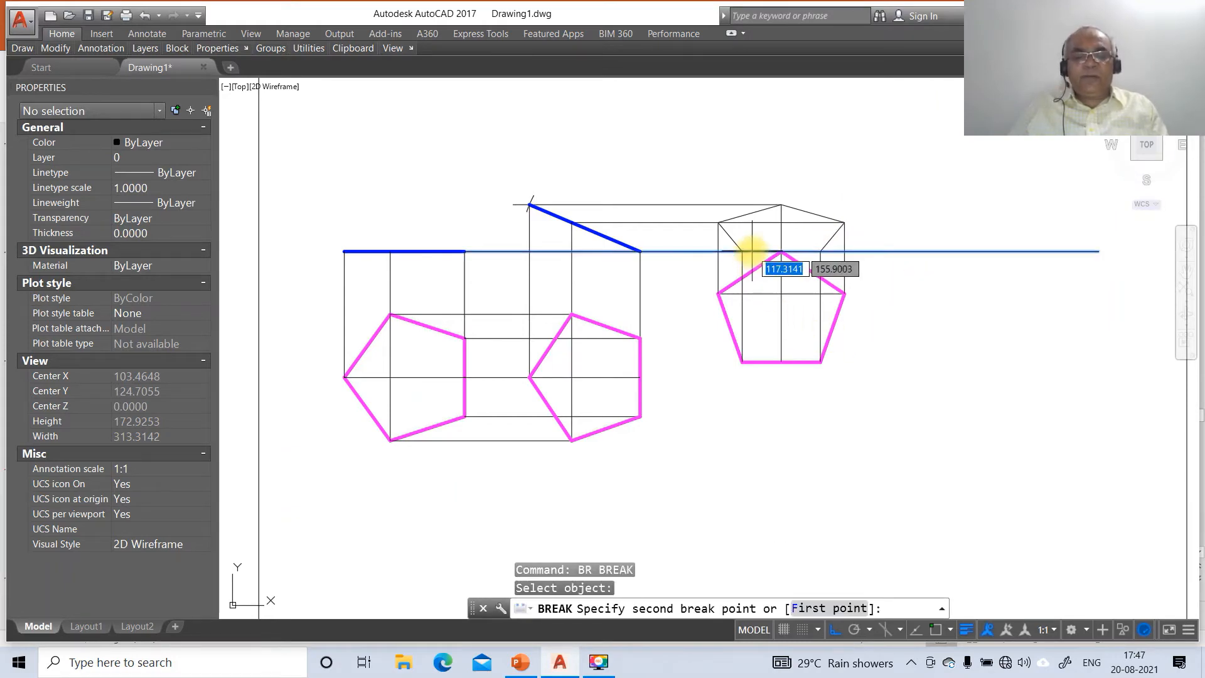
{"action": "type", "text": "F"}
{"action": "key", "text": "Return"}
{"action": "type", "text": "INT"}
{"action": "key", "text": "Return"}
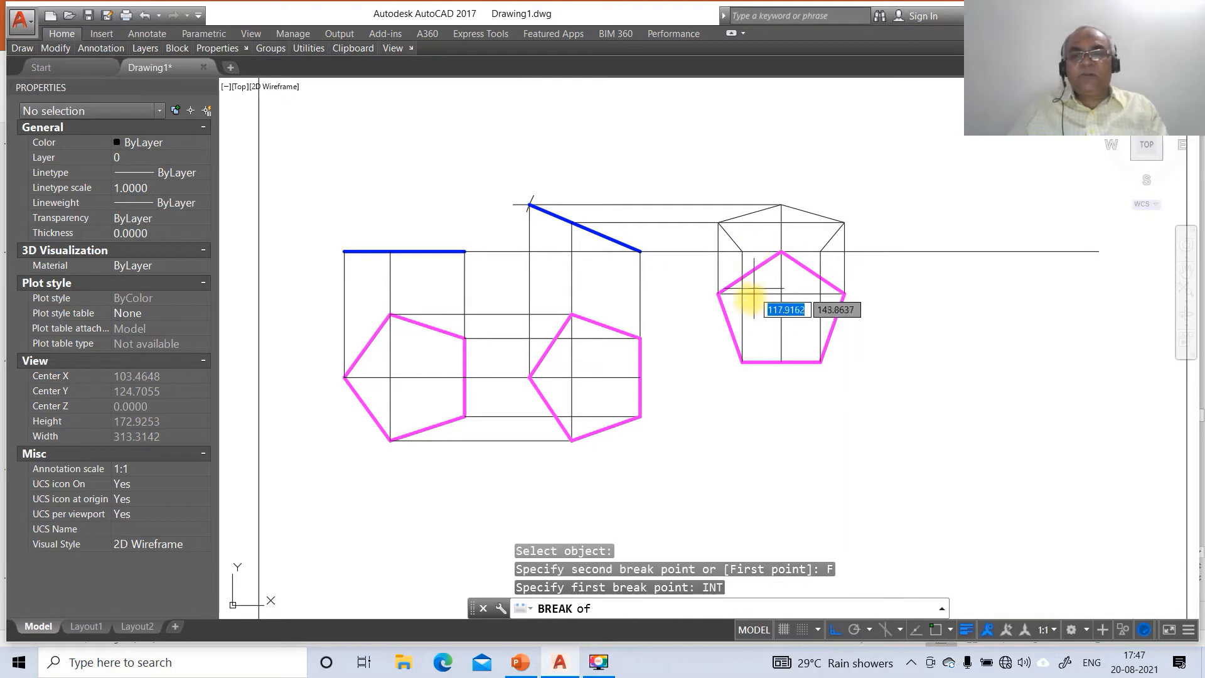
{"action": "left_click", "coordinate": [742, 251]}
{"action": "type", "text": "@"}
{"action": "key", "text": "Return"}
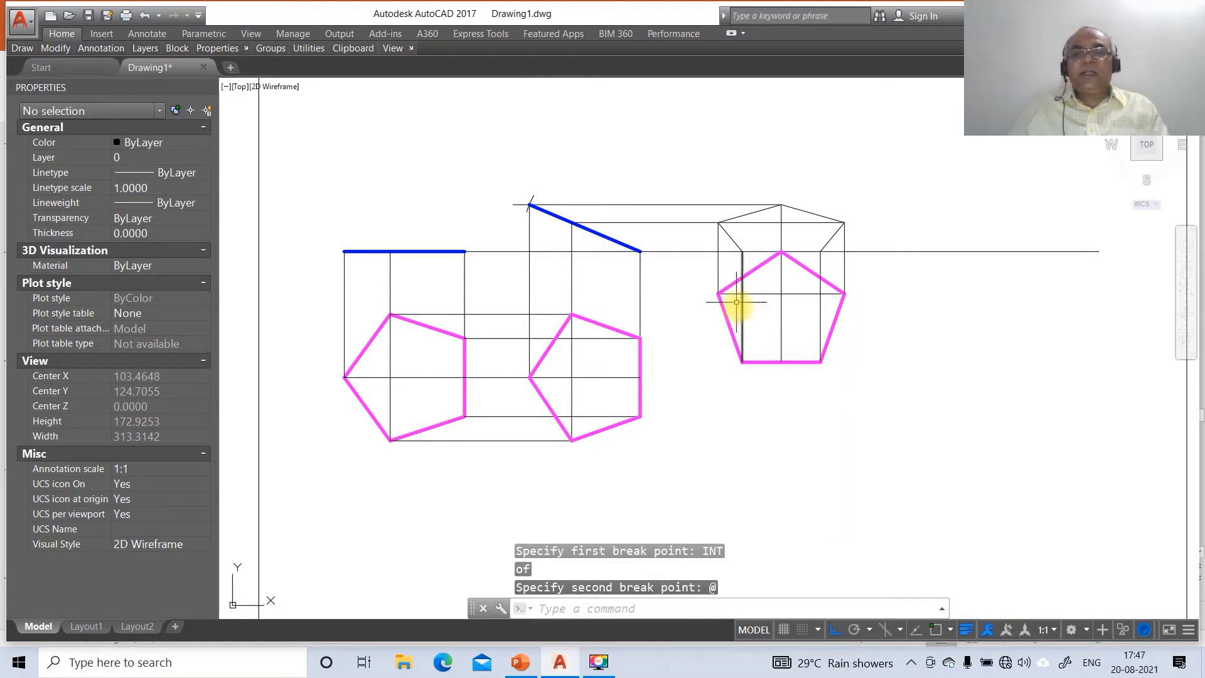
- Break the XY line at a single point where it meets the third pentagon's lower right projector
{"action": "key", "text": "Return"}
{"action": "left_click", "coordinate": [803, 251]}
{"action": "type", "text": "F"}
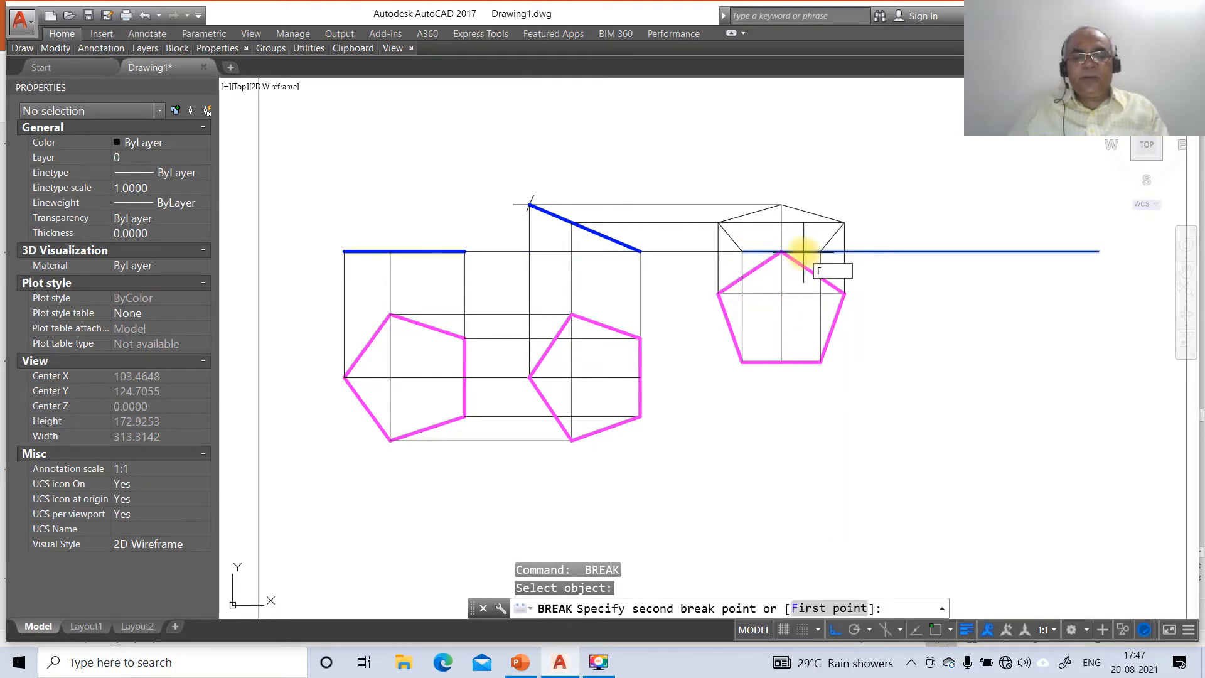
{"action": "key", "text": "Return"}
{"action": "type", "text": "INT"}
{"action": "key", "text": "Return"}
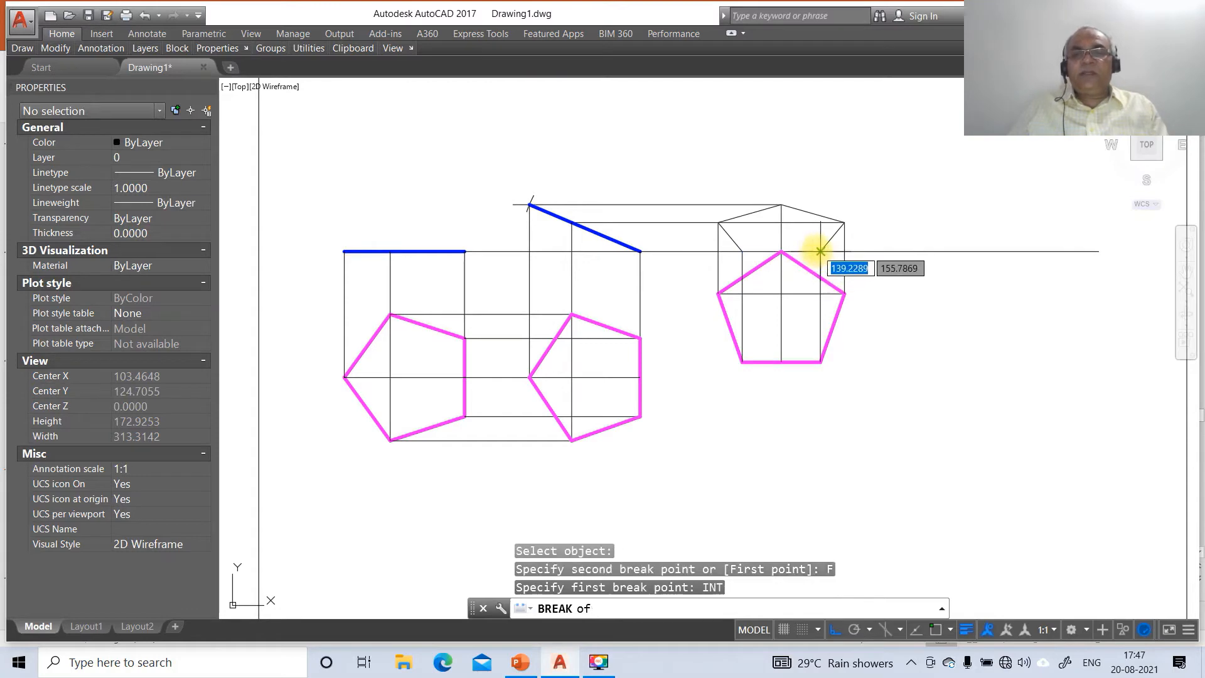
{"action": "left_click", "coordinate": [821, 251]}
{"action": "type", "text": "@"}
{"action": "key", "text": "Return"}
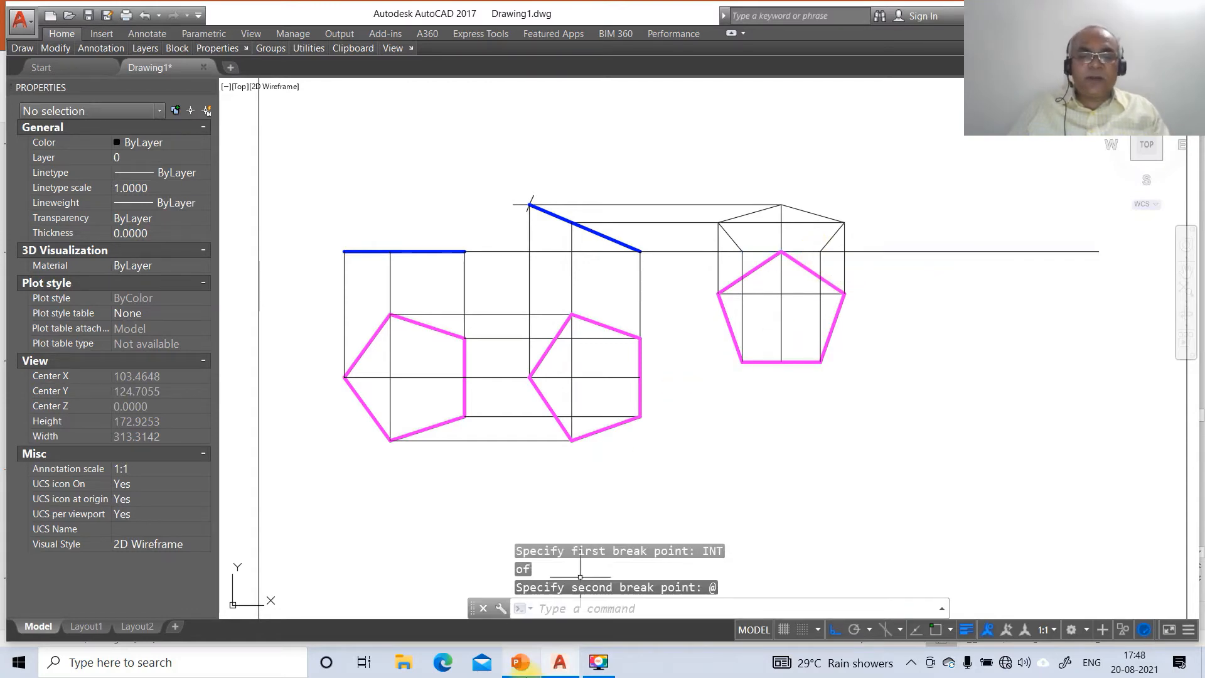
- Examine the final solution slide in PowerPoint for the finished third front view, and return to AutoCAD
{"action": "left_click", "coordinate": [531, 657]}
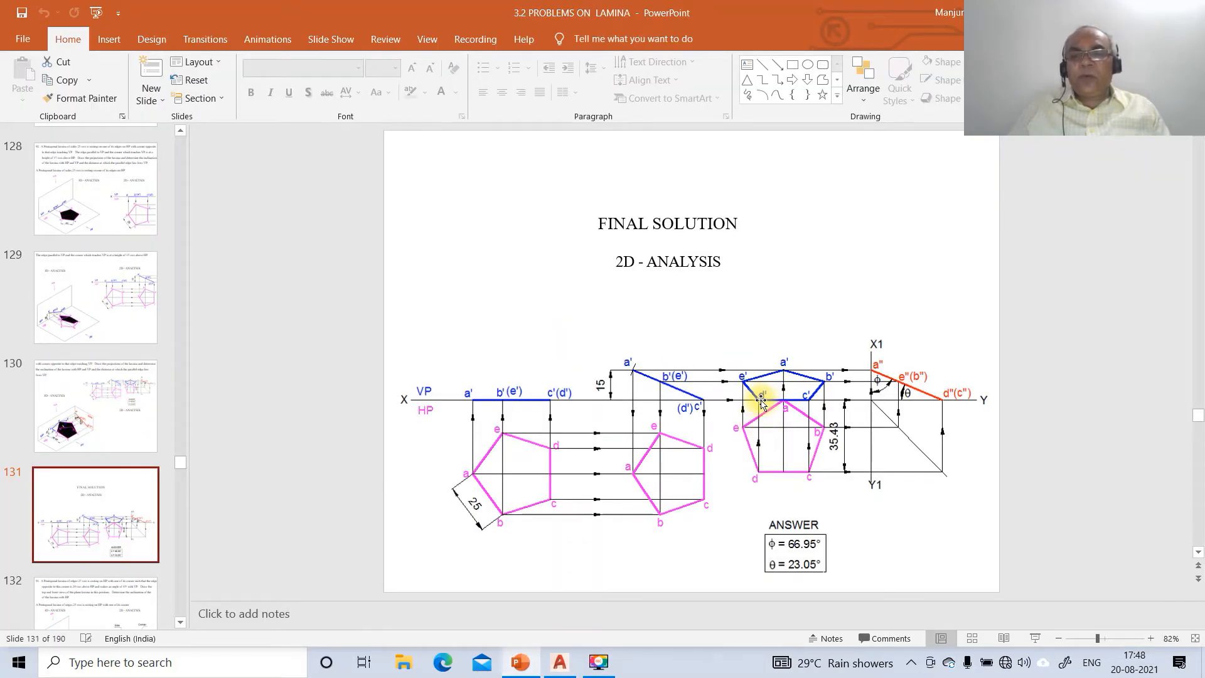
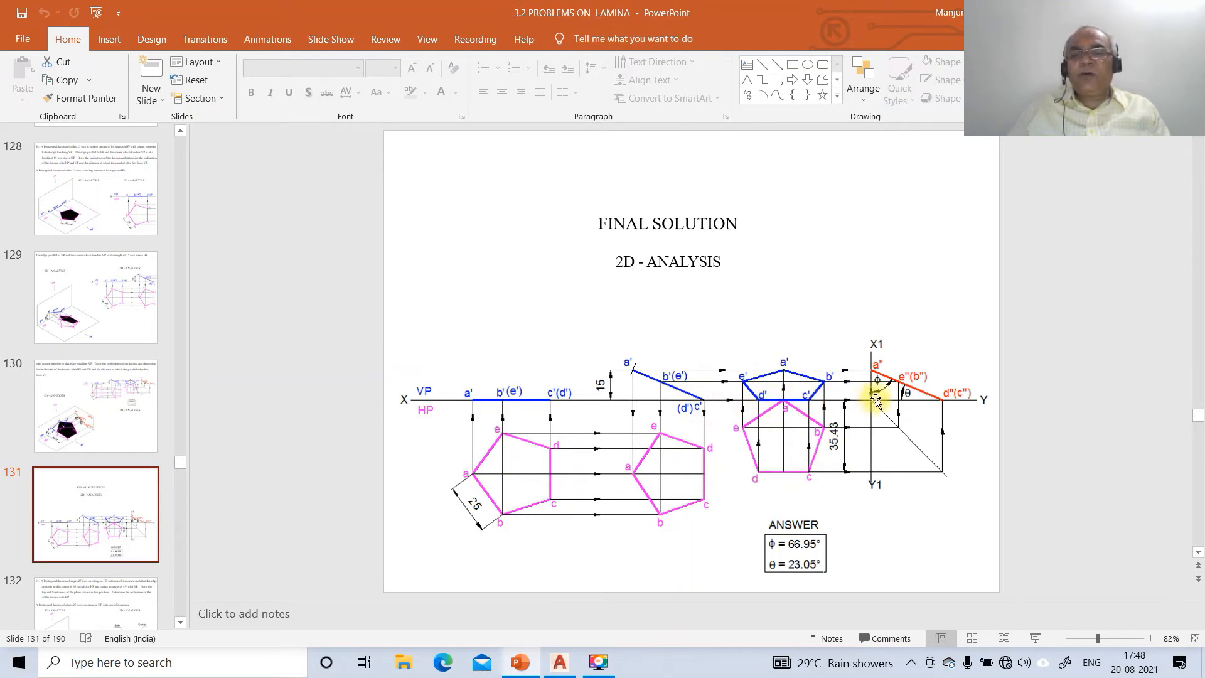
{"action": "left_click", "coordinate": [561, 662]}
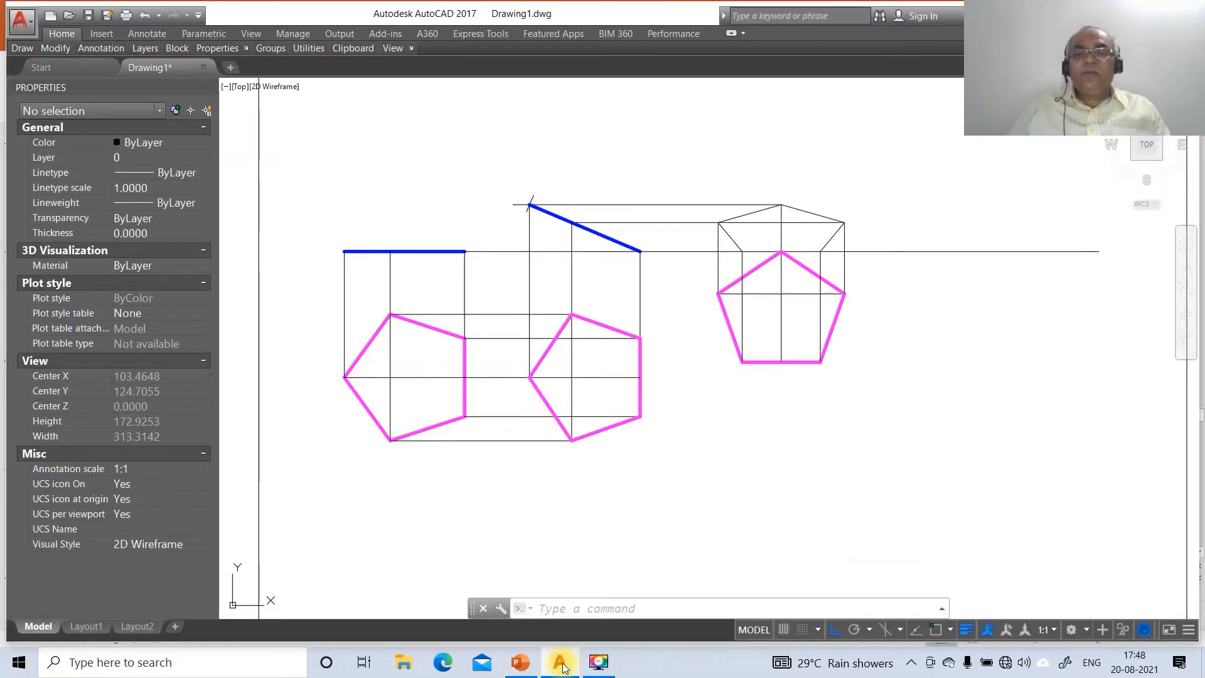
- Assign the five outline edges of the third front view to layer FV
{"action": "left_click", "coordinate": [749, 251]}
{"action": "left_click", "coordinate": [728, 237]}
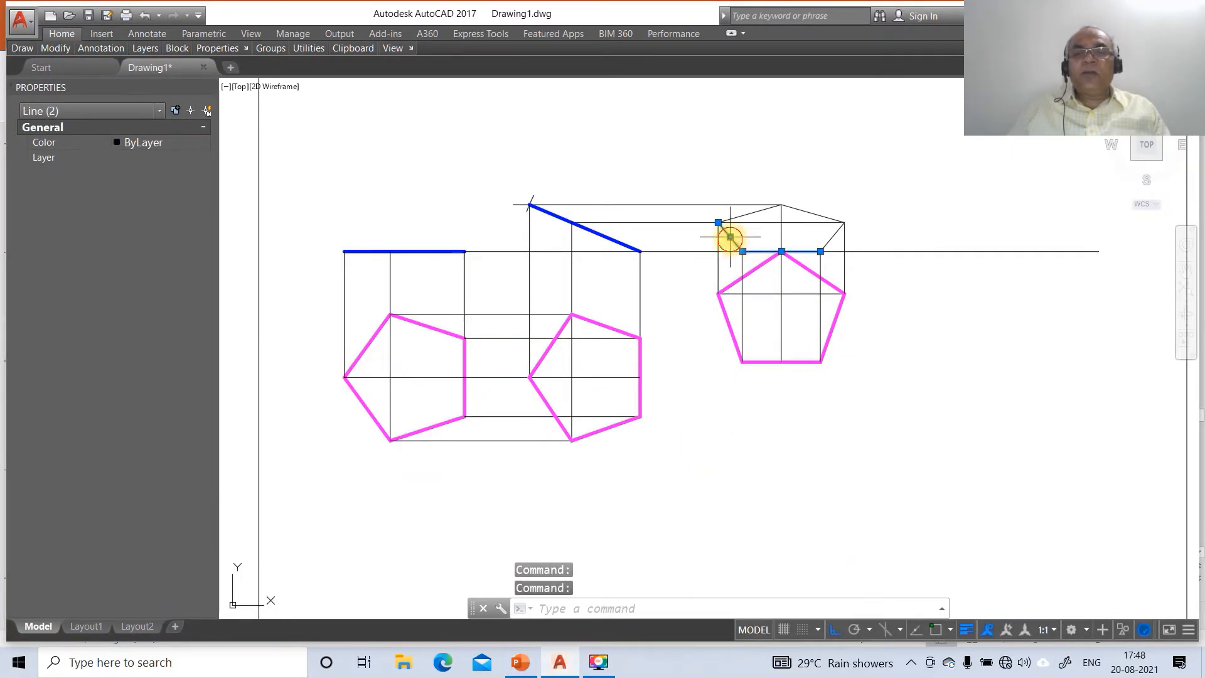
{"action": "left_click", "coordinate": [786, 213]}
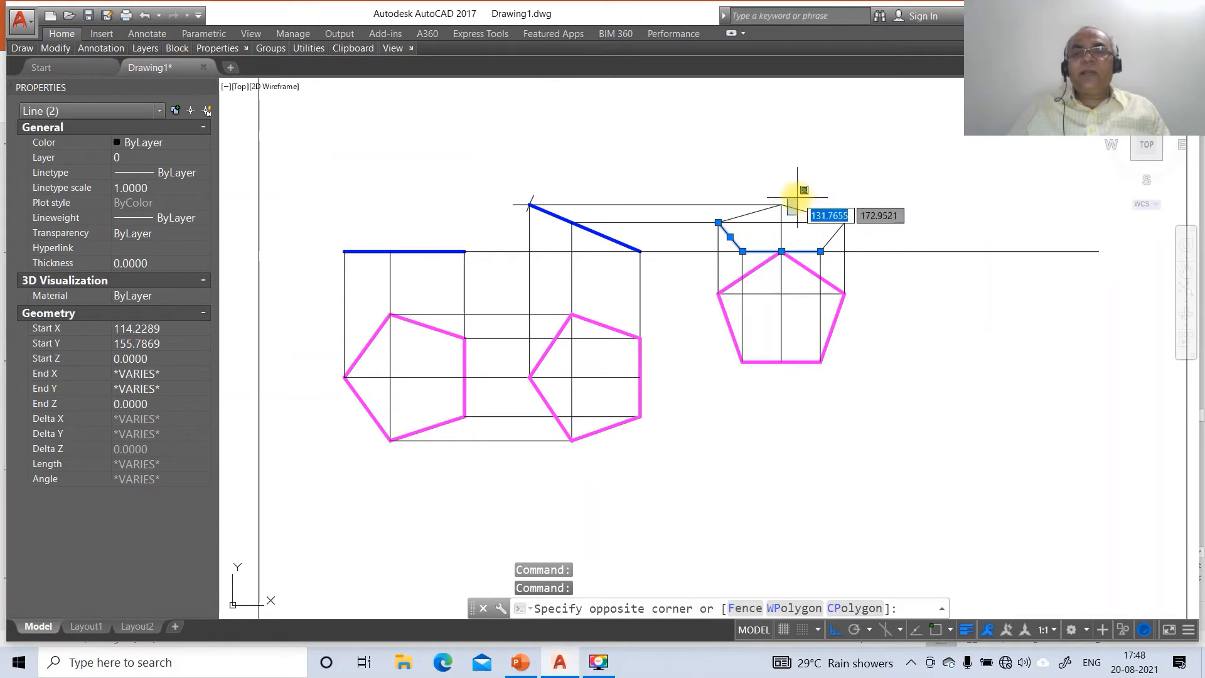
{"action": "left_click", "coordinate": [799, 199]}
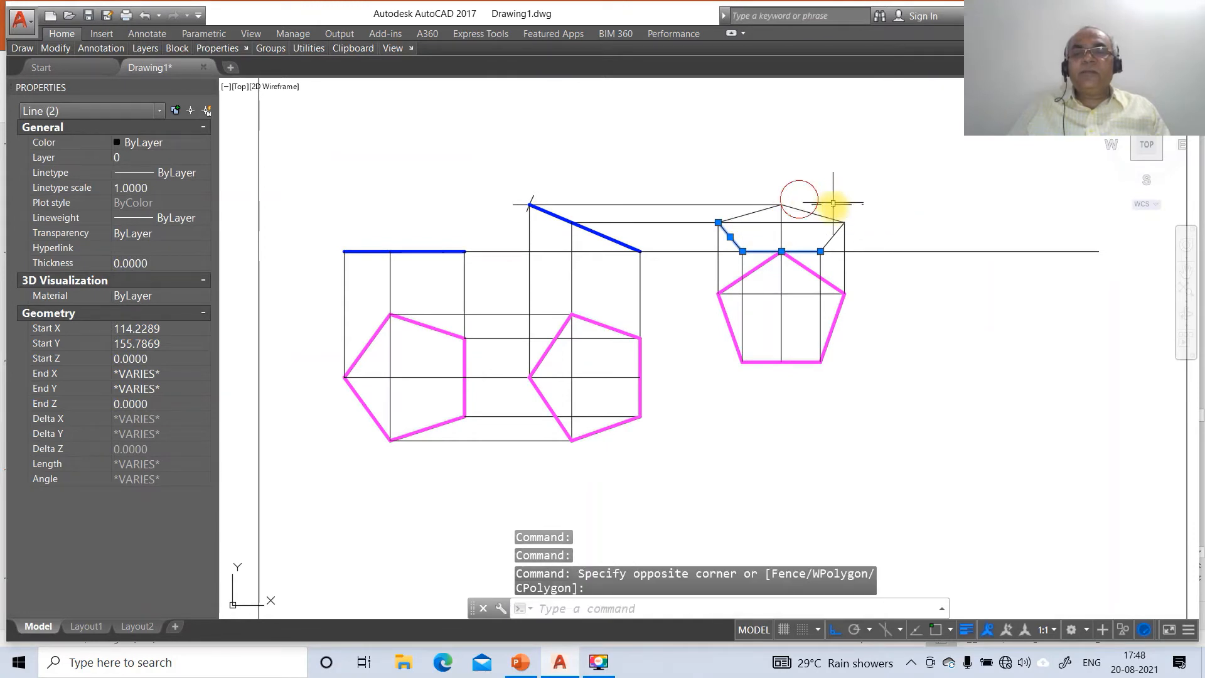
{"action": "left_click", "coordinate": [794, 208]}
{"action": "left_click", "coordinate": [761, 211]}
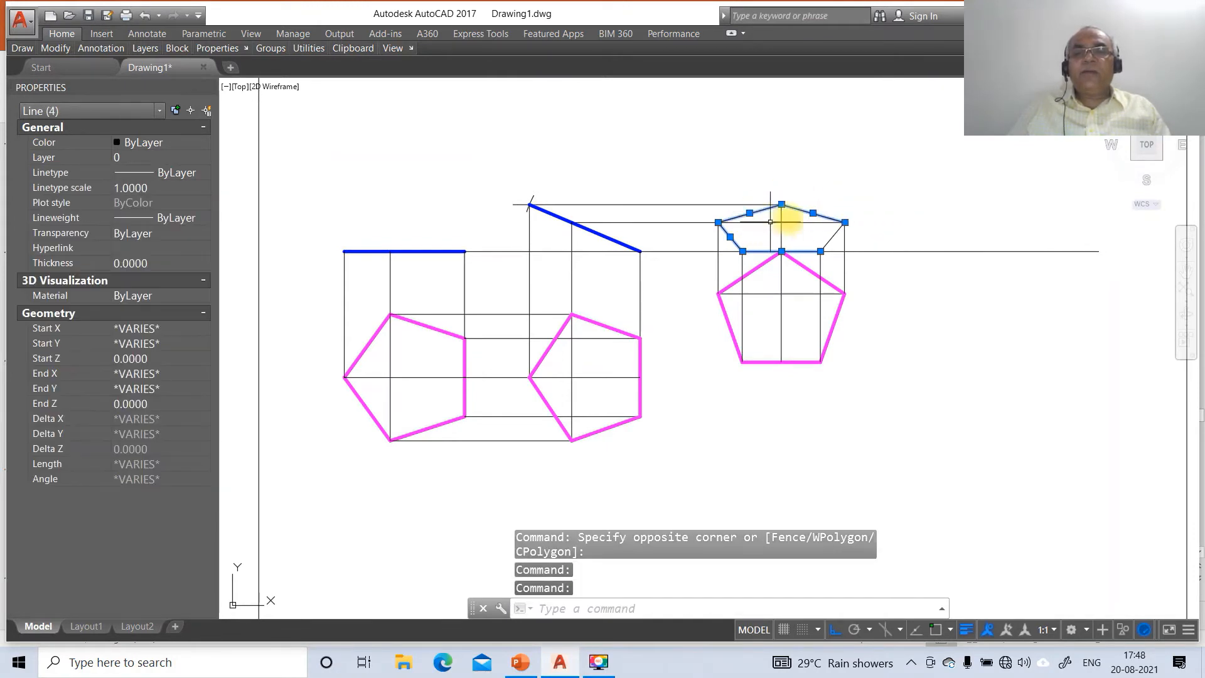
{"action": "left_click", "coordinate": [822, 233]}
{"action": "left_click", "coordinate": [827, 236]}
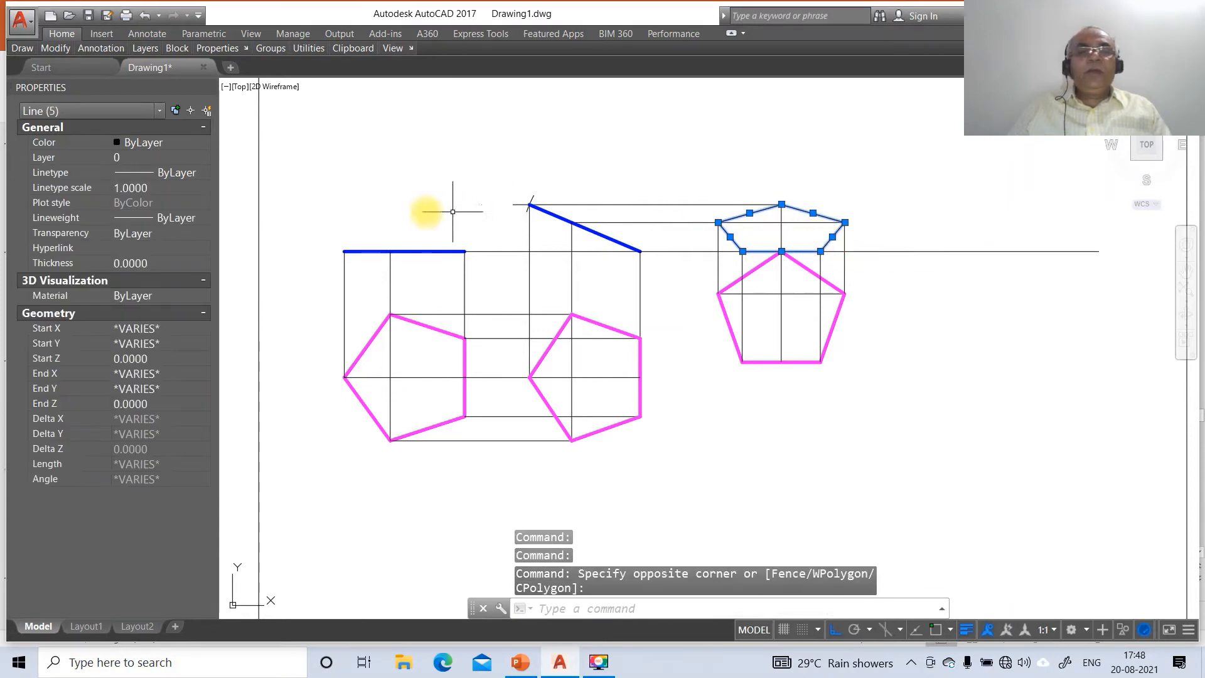
{"action": "left_click", "coordinate": [43, 157]}
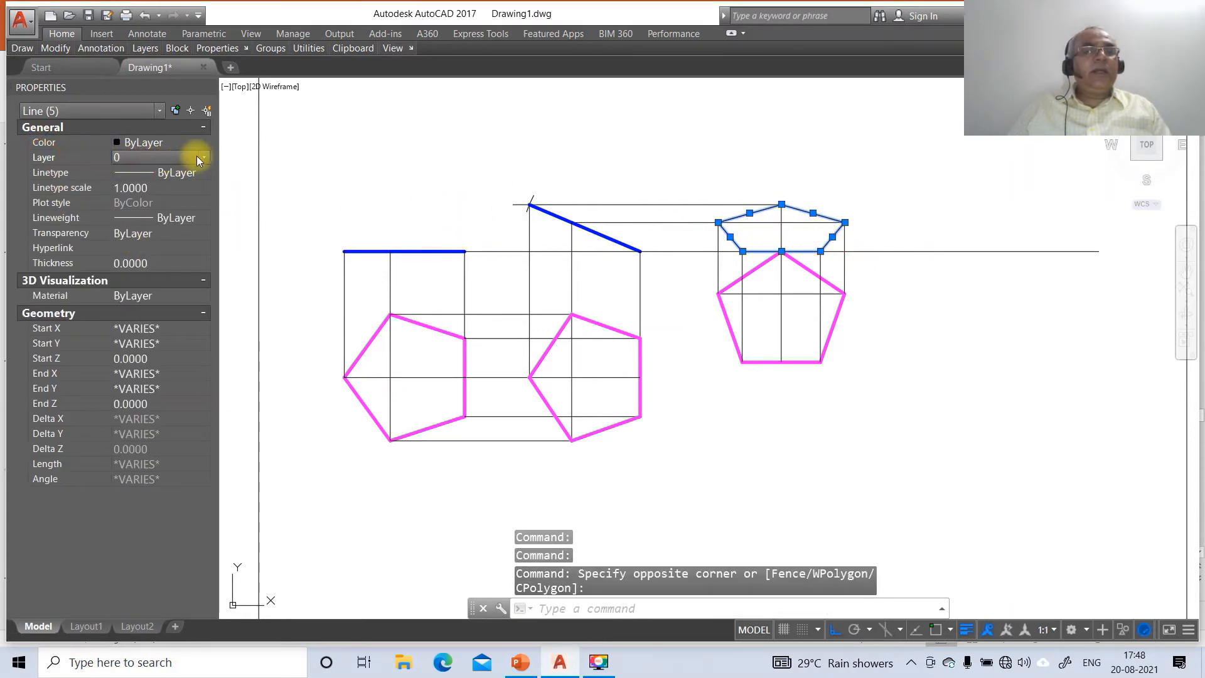
{"action": "left_click", "coordinate": [202, 157]}
{"action": "left_click", "coordinate": [147, 205]}
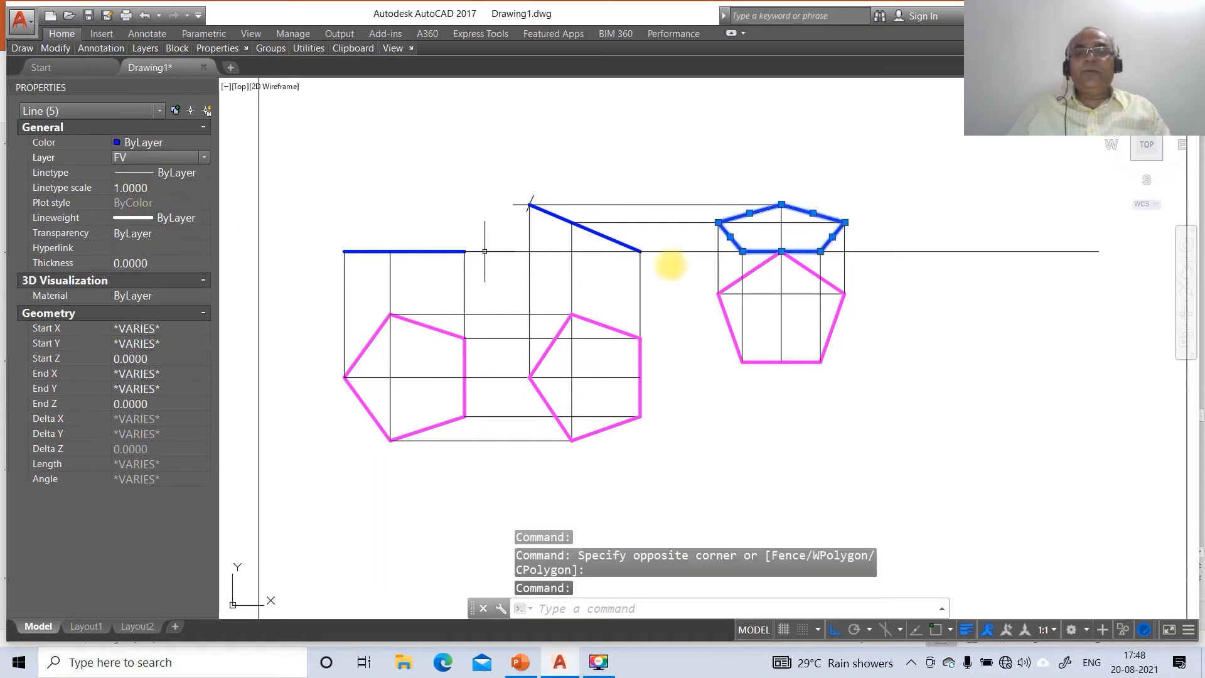
{"action": "key", "text": "Escape"}
{"action": "key", "text": "Escape"}
{"action": "key", "text": "Escape"}
- Draw a vertical reference line crossing the XY line to the right of the third front and top views
{"action": "type", "text": "L"}
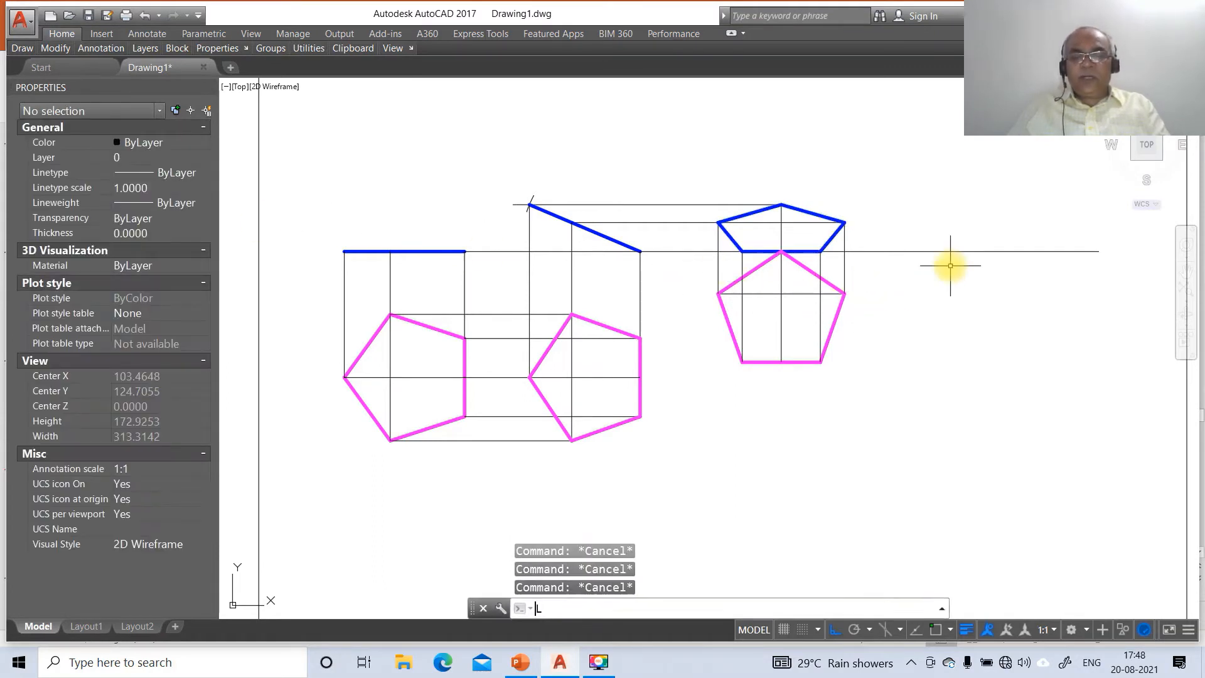
{"action": "key", "text": "Return"}
{"action": "left_click", "coordinate": [906, 157]}
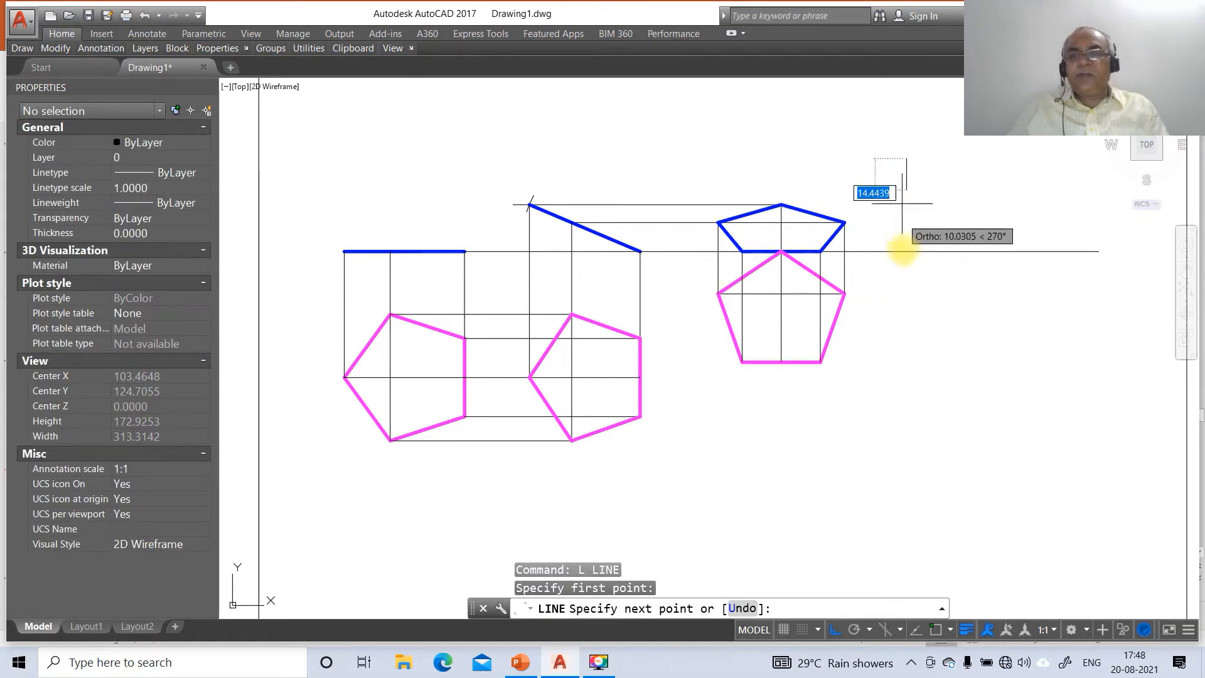
{"action": "left_click", "coordinate": [912, 459]}
{"action": "key", "text": "Return"}
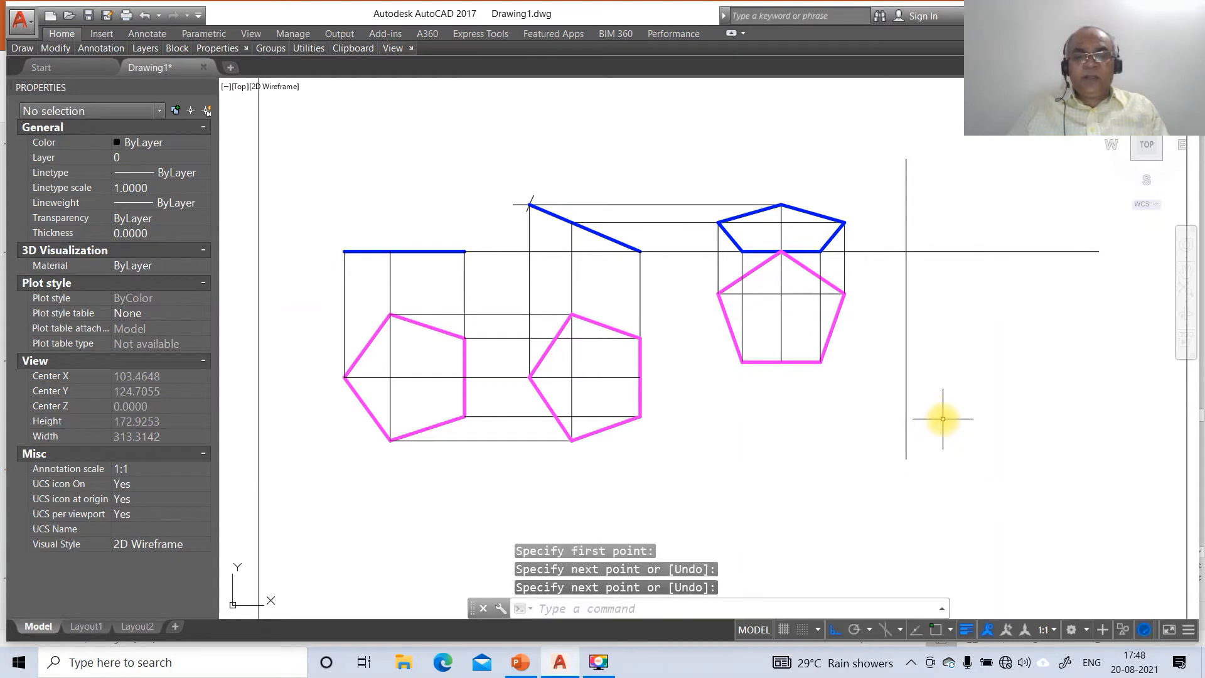
- Draw a 100 mm line at -45° from the intersection of the vertical reference line and the XY line
{"action": "key", "text": "Return"}
{"action": "type", "text": "U"}
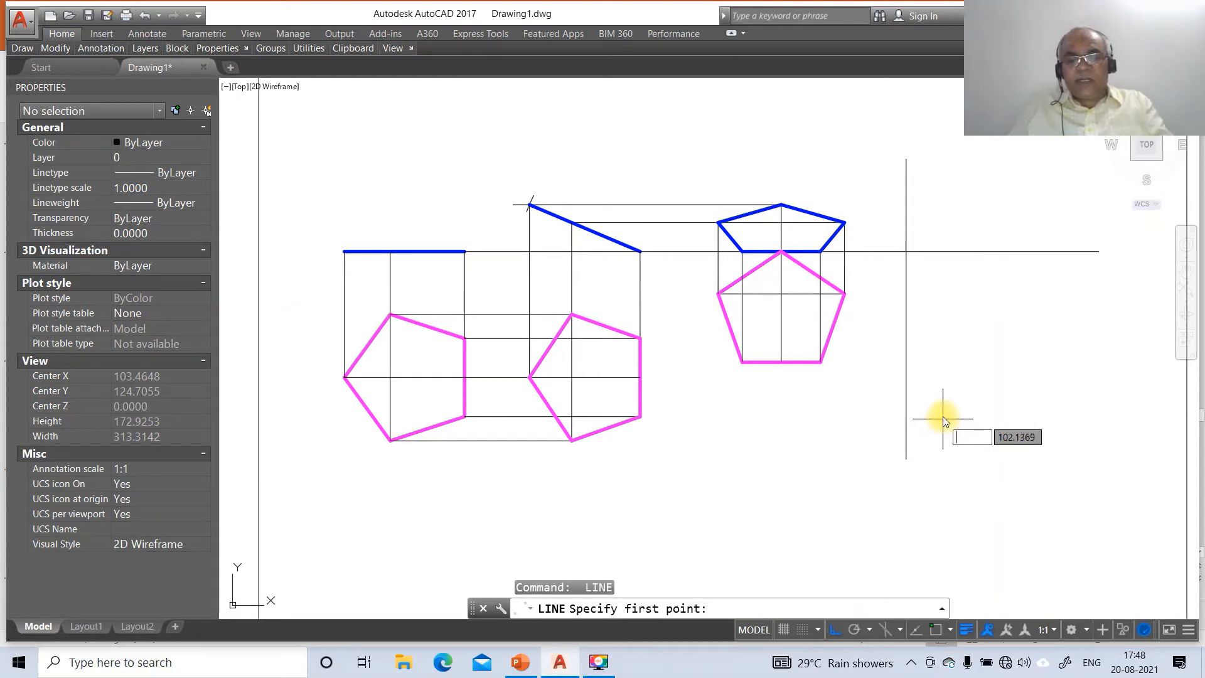
{"action": "key", "text": "BackSpace"}
{"action": "type", "text": "INT"}
{"action": "key", "text": "Return"}
{"action": "left_click", "coordinate": [906, 252]}
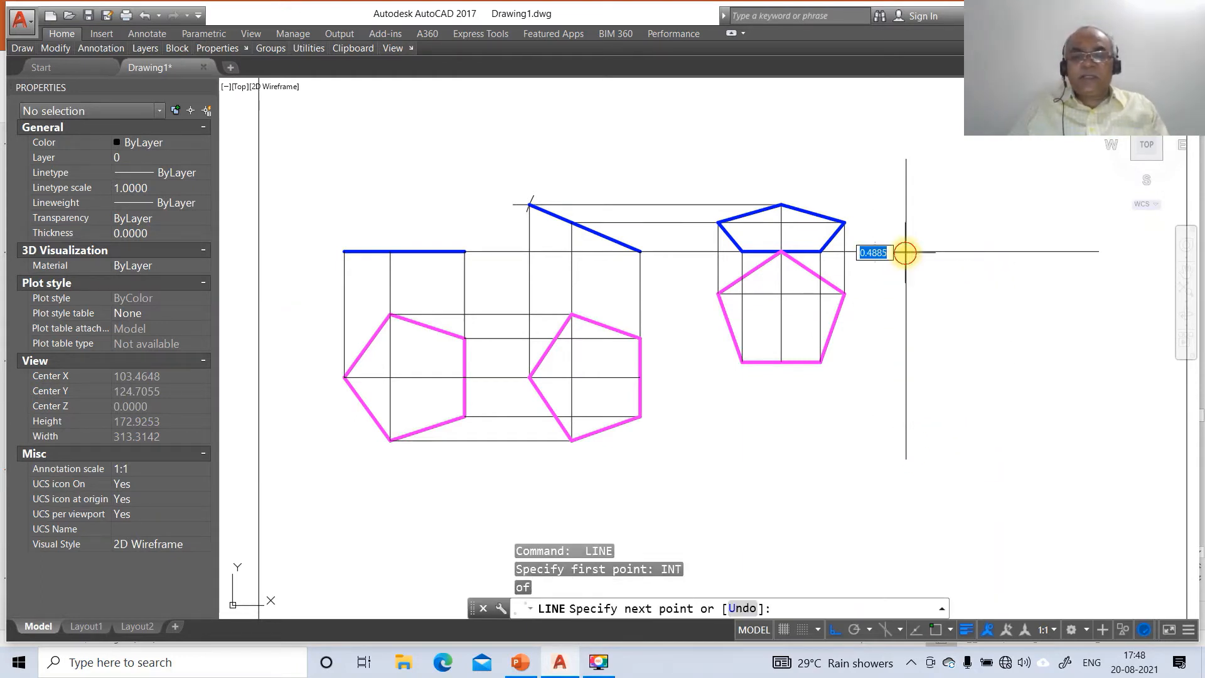
{"action": "type", "text": "@100"}
{"action": "key", "text": "Tab"}
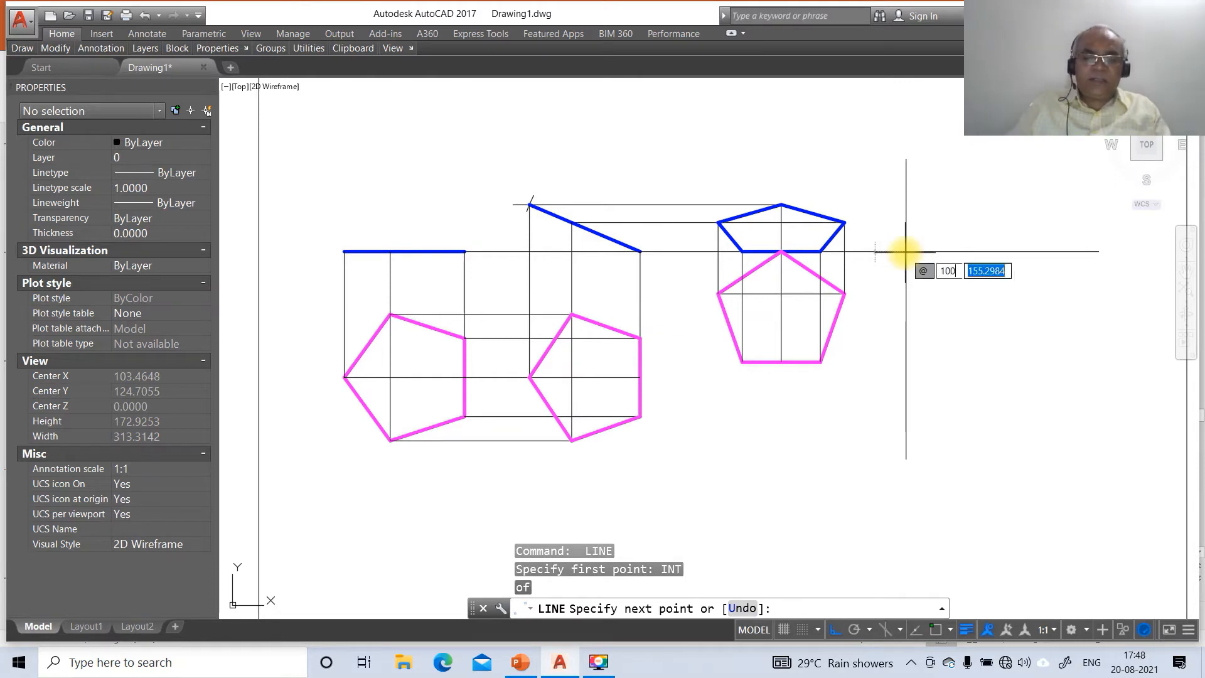
{"action": "type", "text": "-45"}
{"action": "key", "text": "Return"}
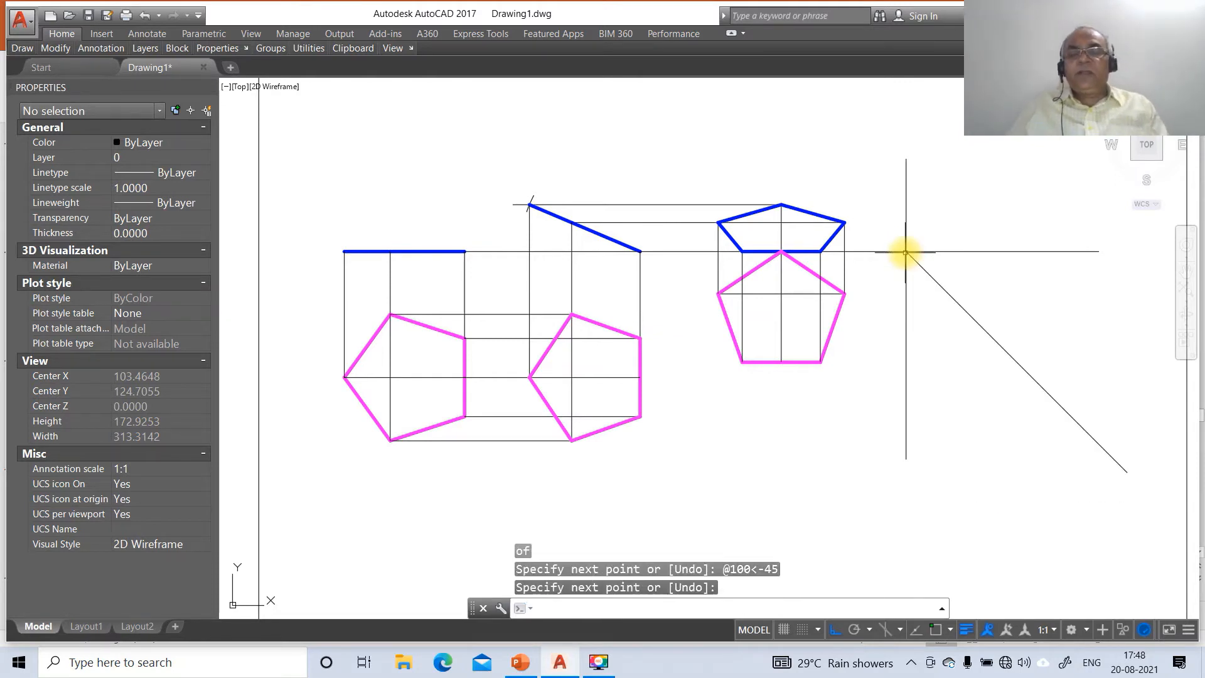
{"action": "key", "text": "Return"}
- Draw a horizontal projector from the third front view's top corner, perpendicular to the vertical reference line
{"action": "type", "text": "IN"}
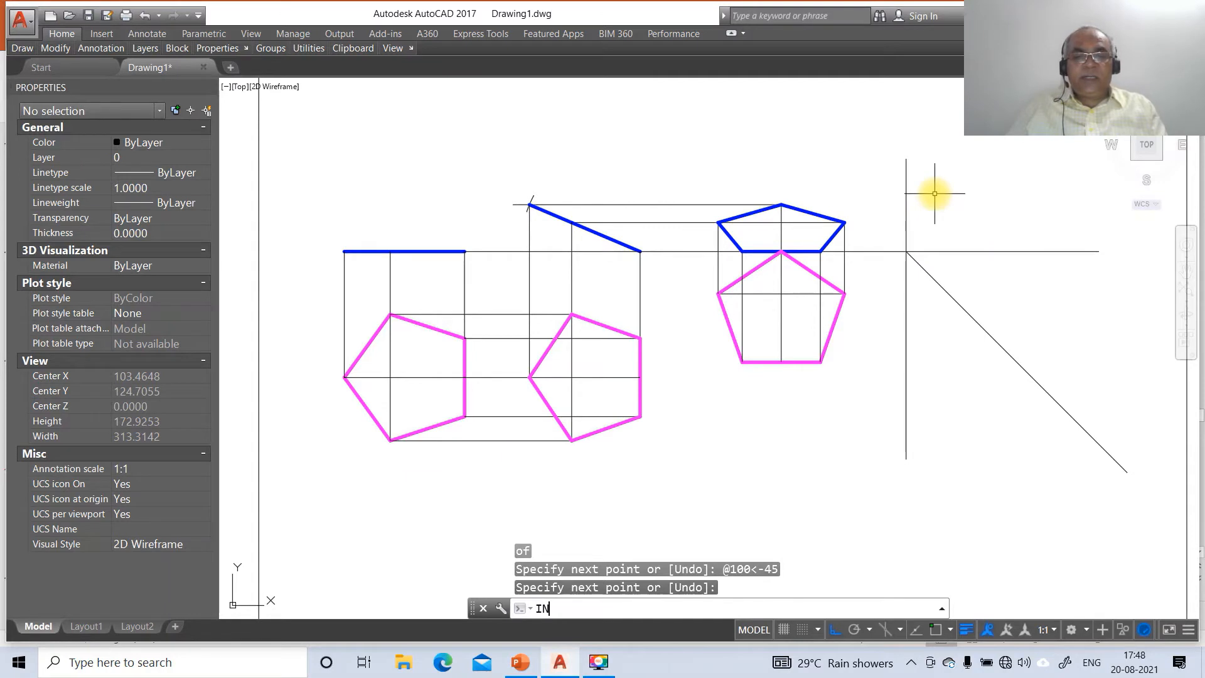
{"action": "key", "text": "Escape"}
{"action": "type", "text": "L"}
{"action": "key", "text": "Return"}
{"action": "type", "text": "INT"}
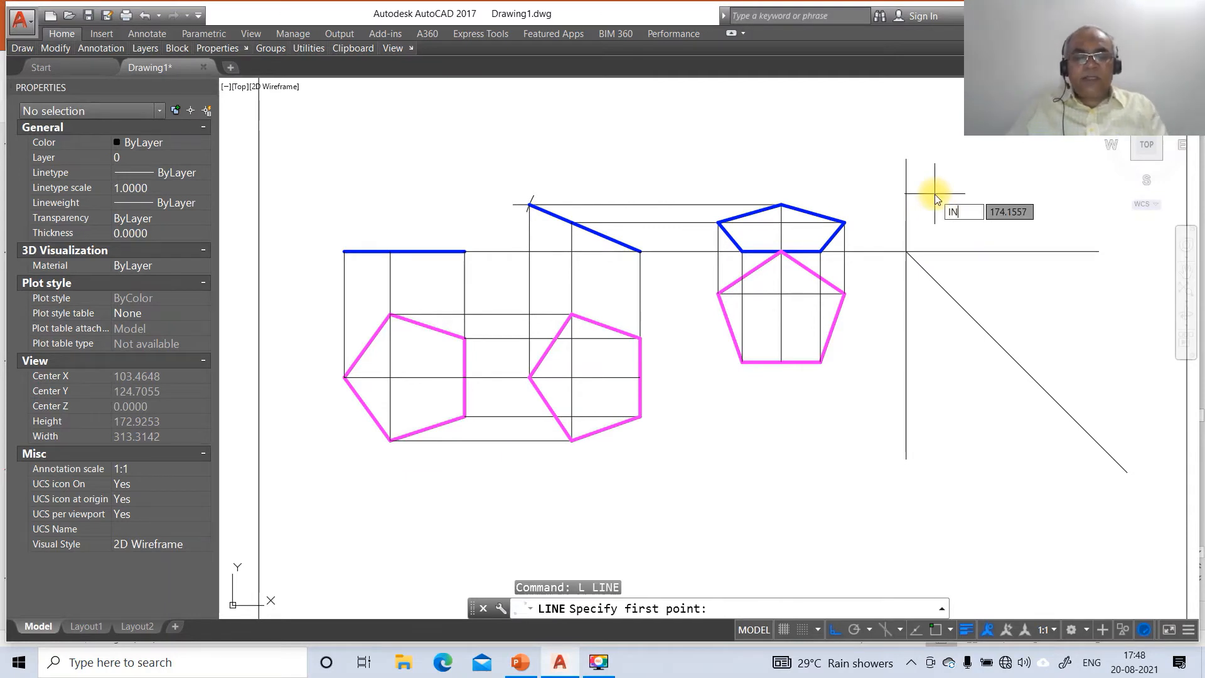
{"action": "key", "text": "Return"}
{"action": "left_click", "coordinate": [775, 211]}
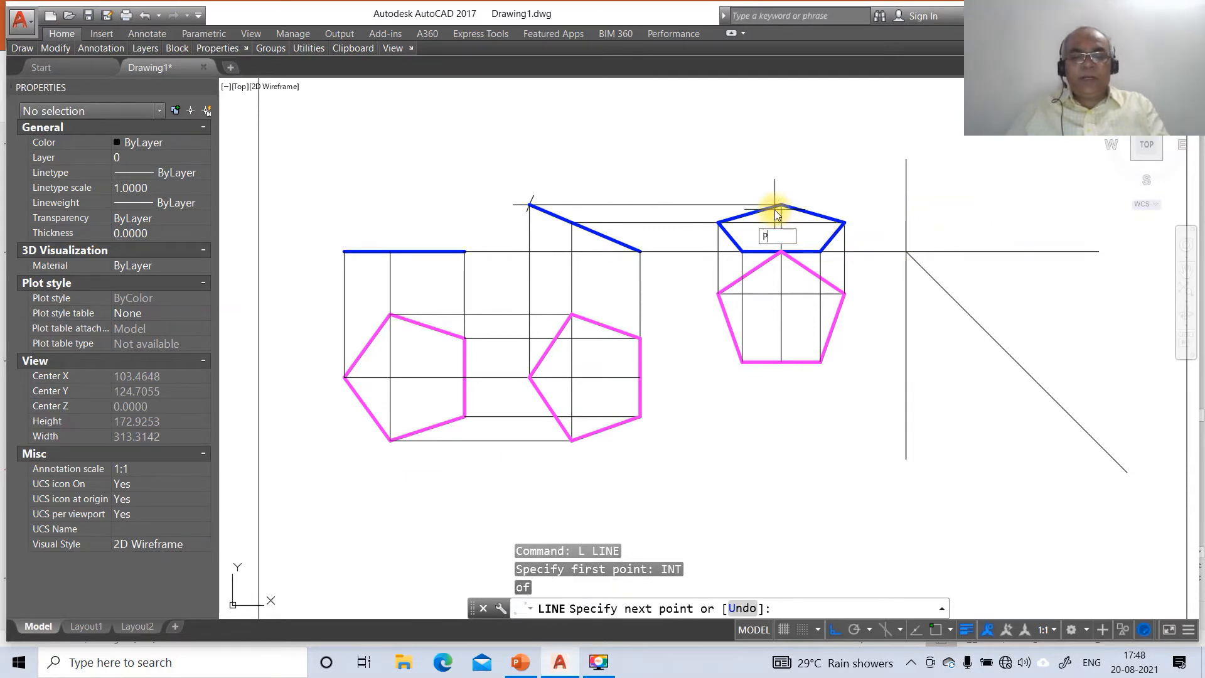
{"action": "type", "text": "PER"}
{"action": "key", "text": "Return"}
{"action": "left_click", "coordinate": [908, 204]}
{"action": "key", "text": "Return"}
- Draw a horizontal projector from the third front view's right corner to well beyond the vertical reference line
{"action": "key", "text": "Return"}
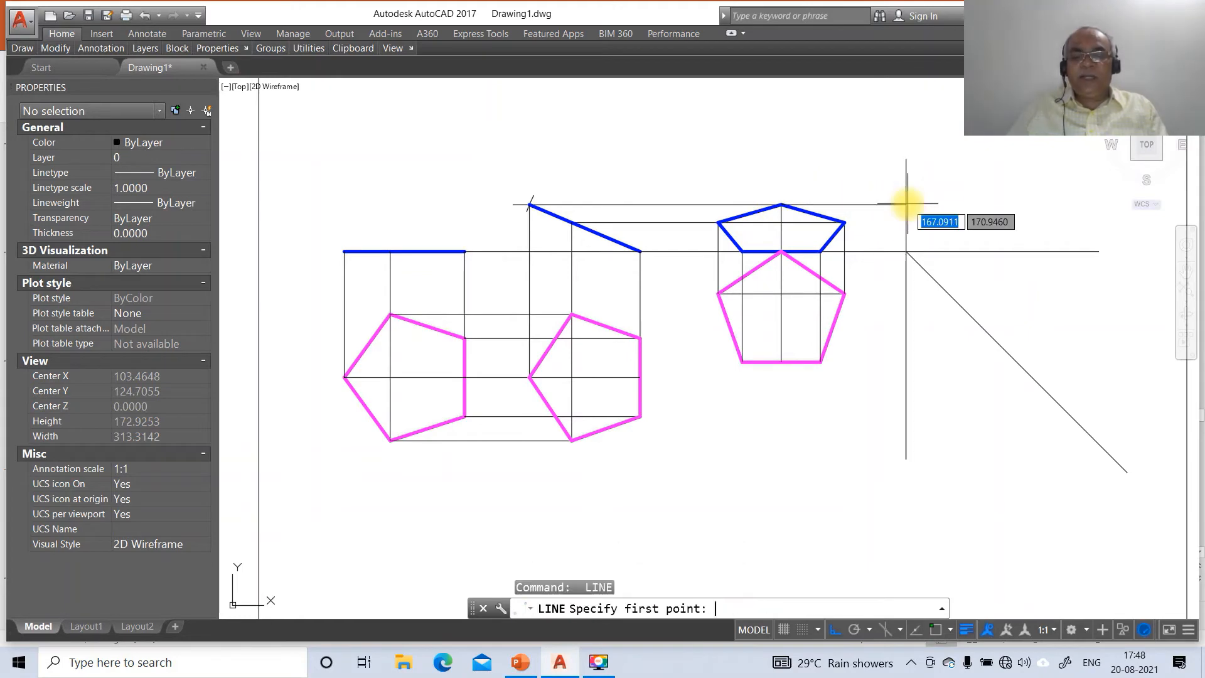
{"action": "type", "text": "INT"}
{"action": "key", "text": "Return"}
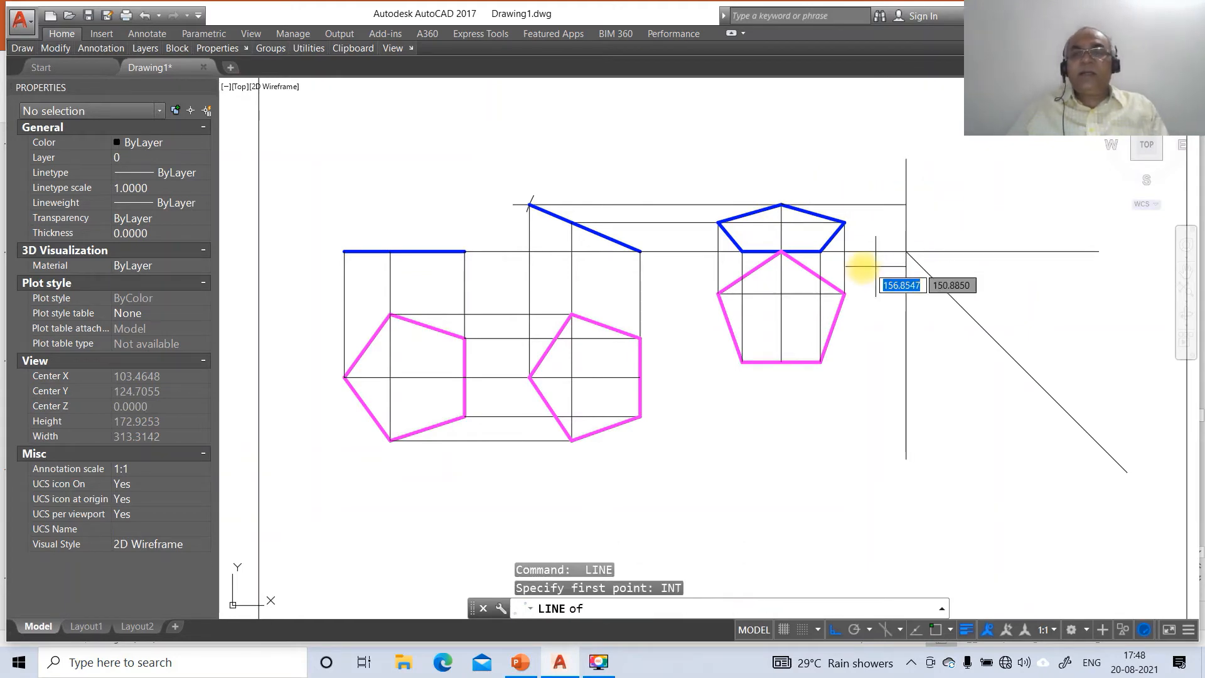
{"action": "left_click", "coordinate": [845, 223]}
{"action": "left_click", "coordinate": [1047, 240]}
{"action": "key", "text": "Return"}
- Draw a horizontal projector from the third top view's right corner to beyond the 45° line
{"action": "key", "text": "Return"}
{"action": "type", "text": "INT"}
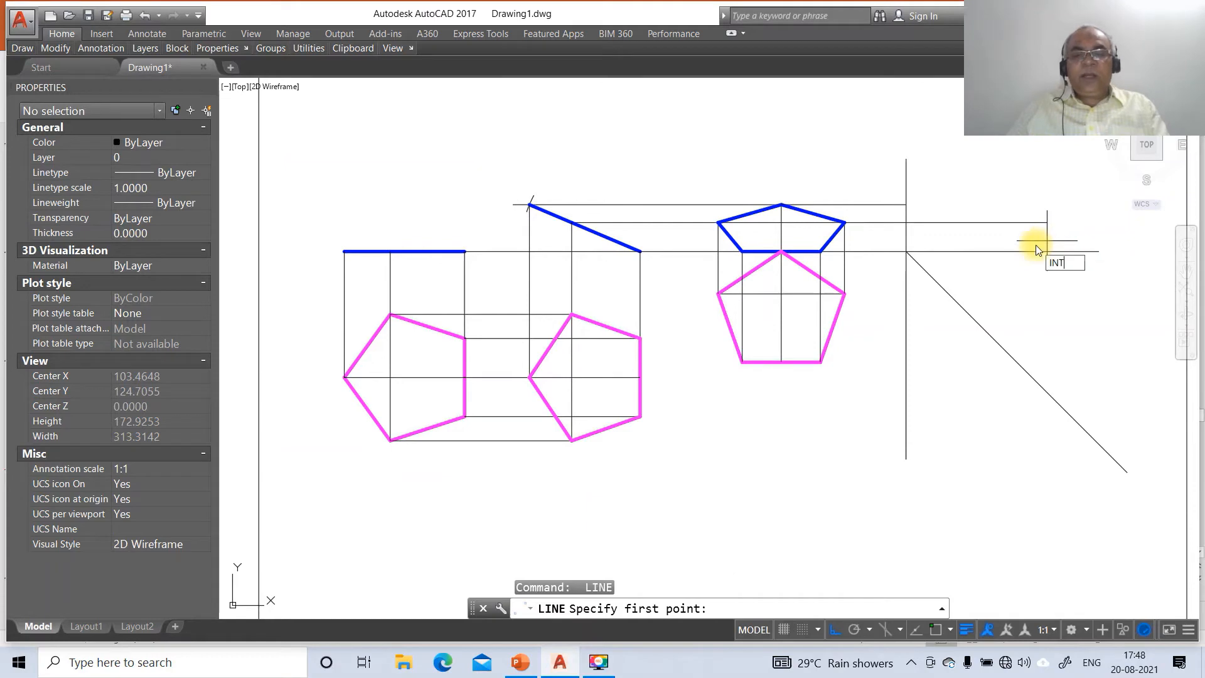
{"action": "key", "text": "Return"}
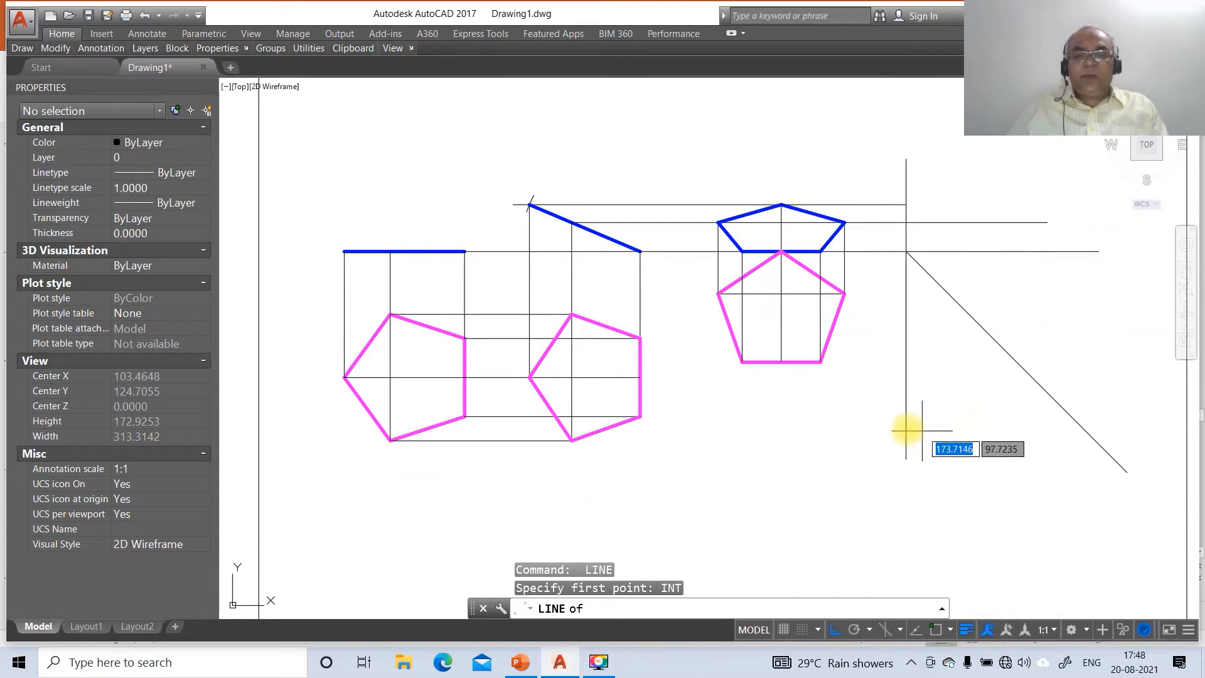
{"action": "left_click", "coordinate": [846, 293]}
{"action": "left_click", "coordinate": [1036, 307]}
{"action": "key", "text": "Return"}
- Draw a vertical projector from where the top view's projector meets the 45° line, perpendicular to the front view's right-corner projector
{"action": "key", "text": "Return"}
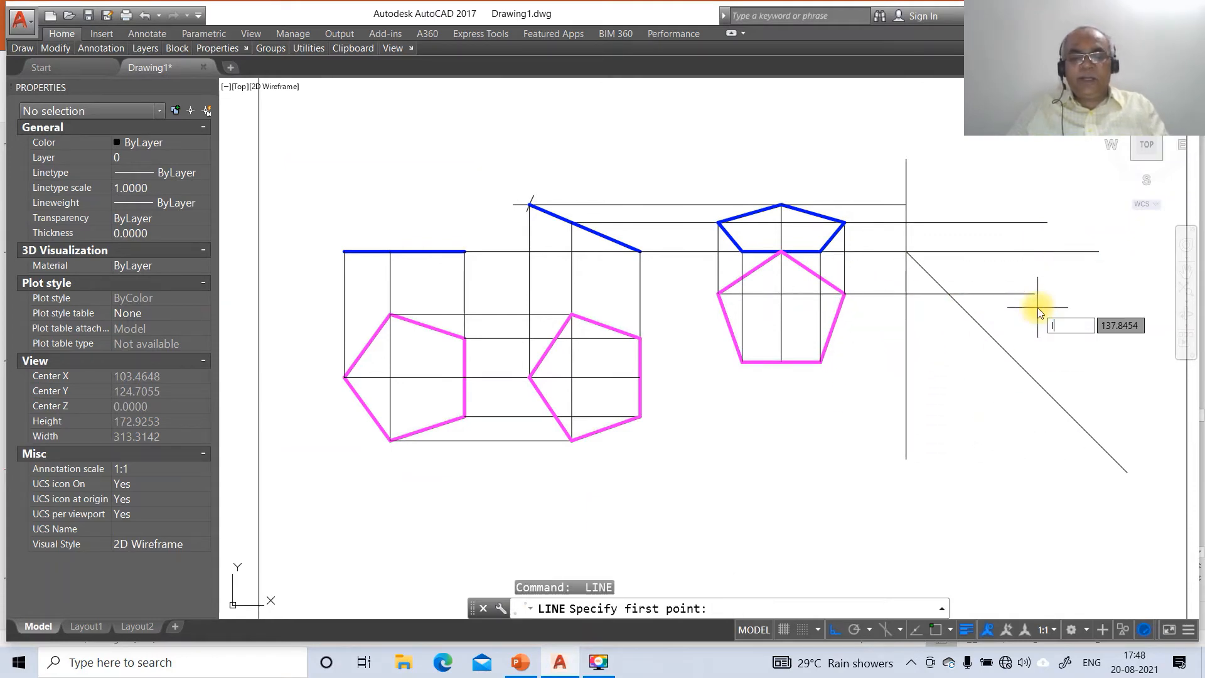
{"action": "type", "text": "INT"}
{"action": "key", "text": "Return"}
{"action": "left_click", "coordinate": [949, 295]}
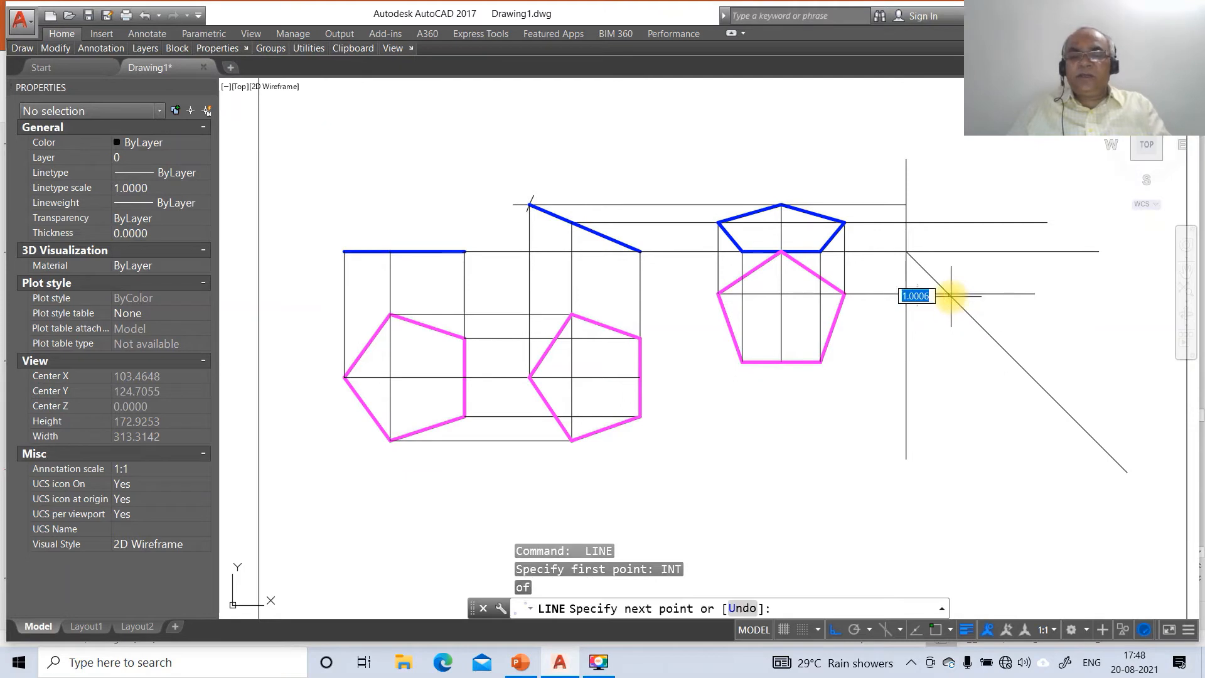
{"action": "key", "text": "Return"}
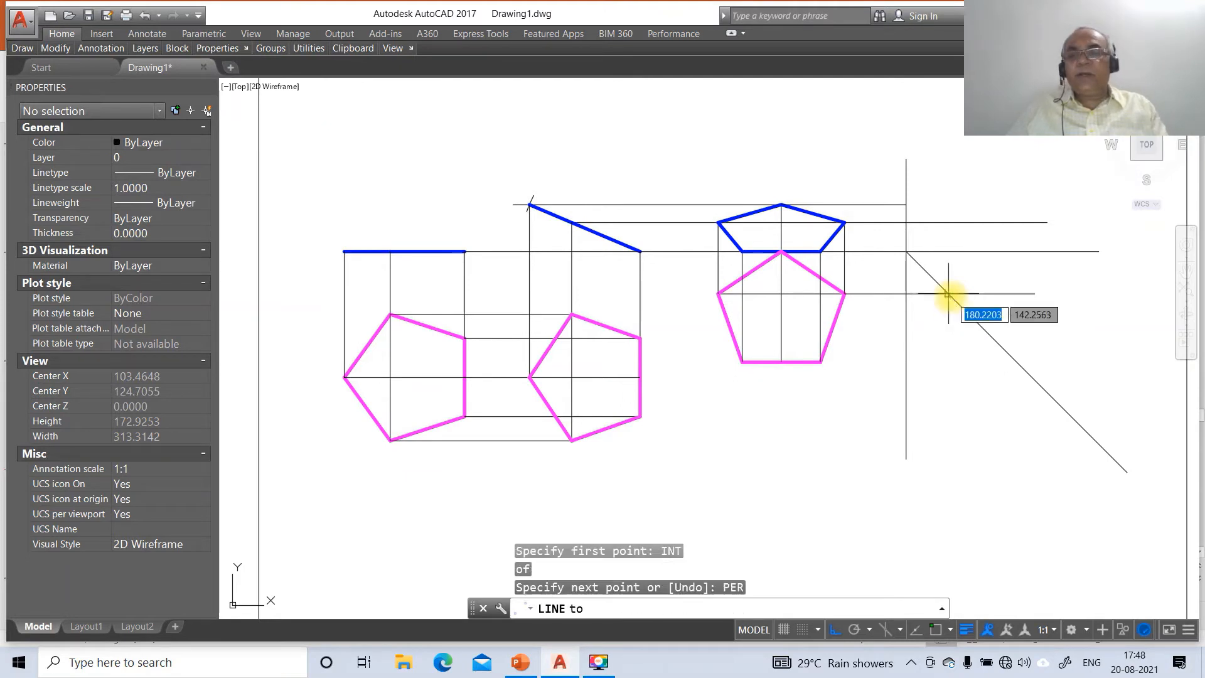
{"action": "left_click", "coordinate": [966, 227]}
{"action": "key", "text": "Return"}
- Fillet both ends of the vertical projector with the two horizontal projectors it meets, trimming their overhangs to sharp corners
{"action": "type", "text": "f"}
{"action": "key", "text": "Return"}
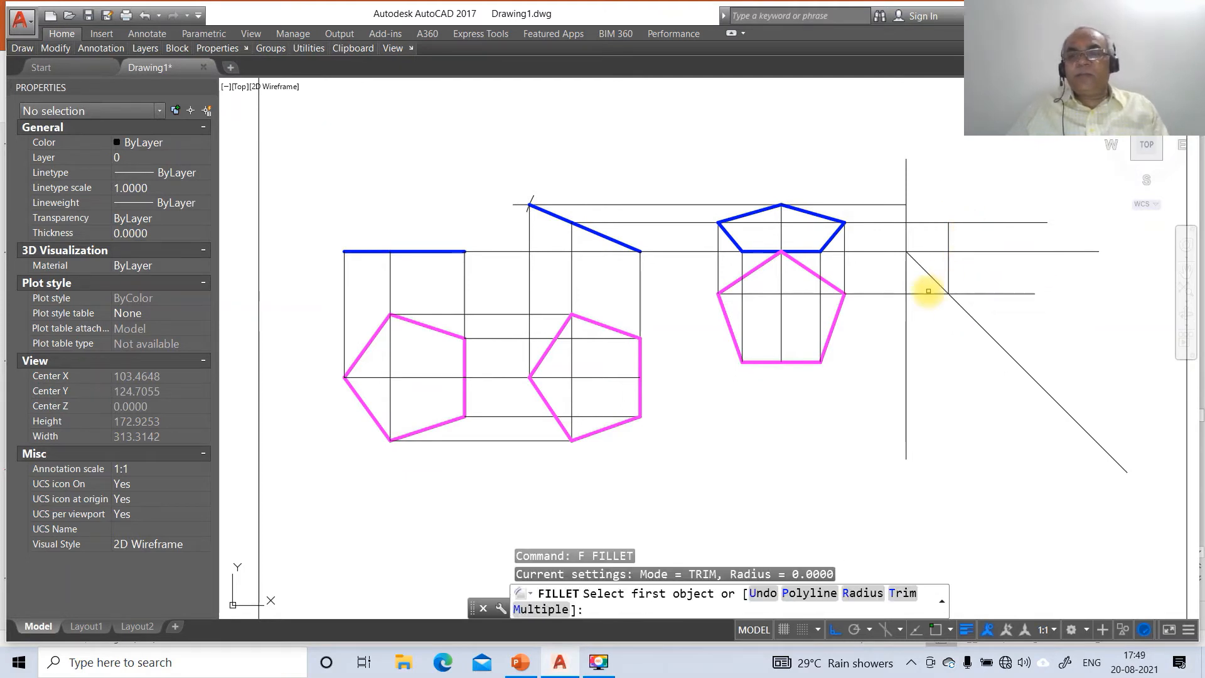
{"action": "left_click", "coordinate": [928, 293]}
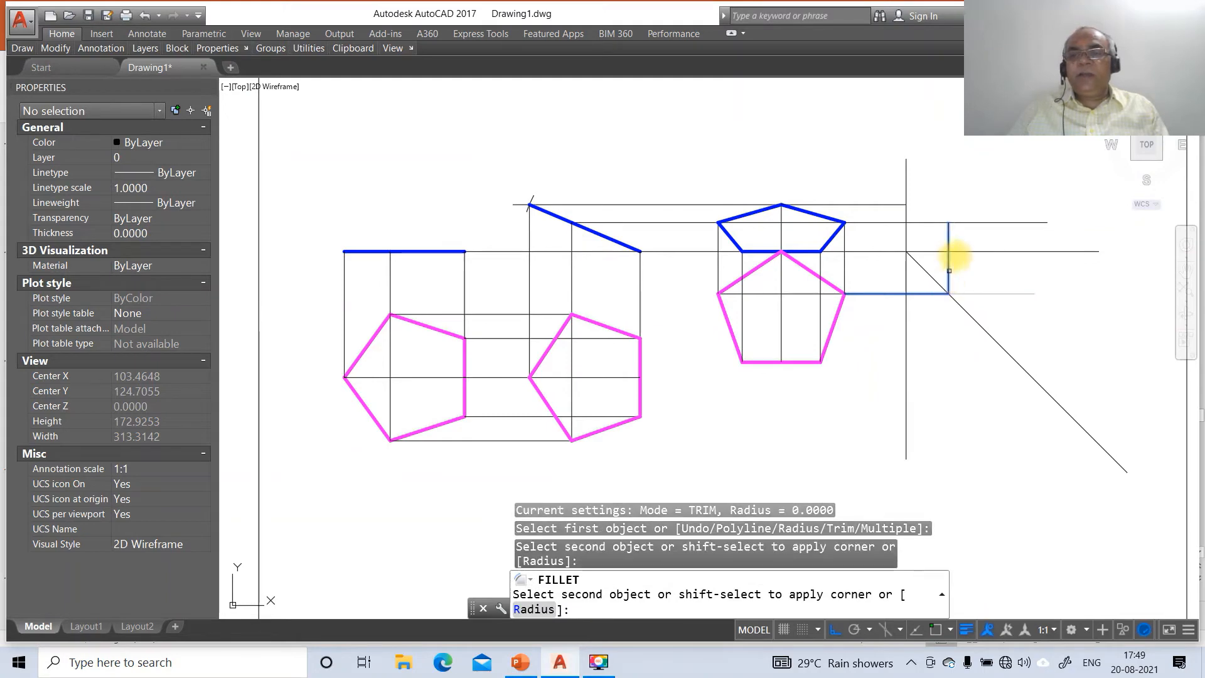
{"action": "left_click", "coordinate": [949, 266]}
{"action": "key", "text": "Return"}
{"action": "left_click", "coordinate": [948, 243]}
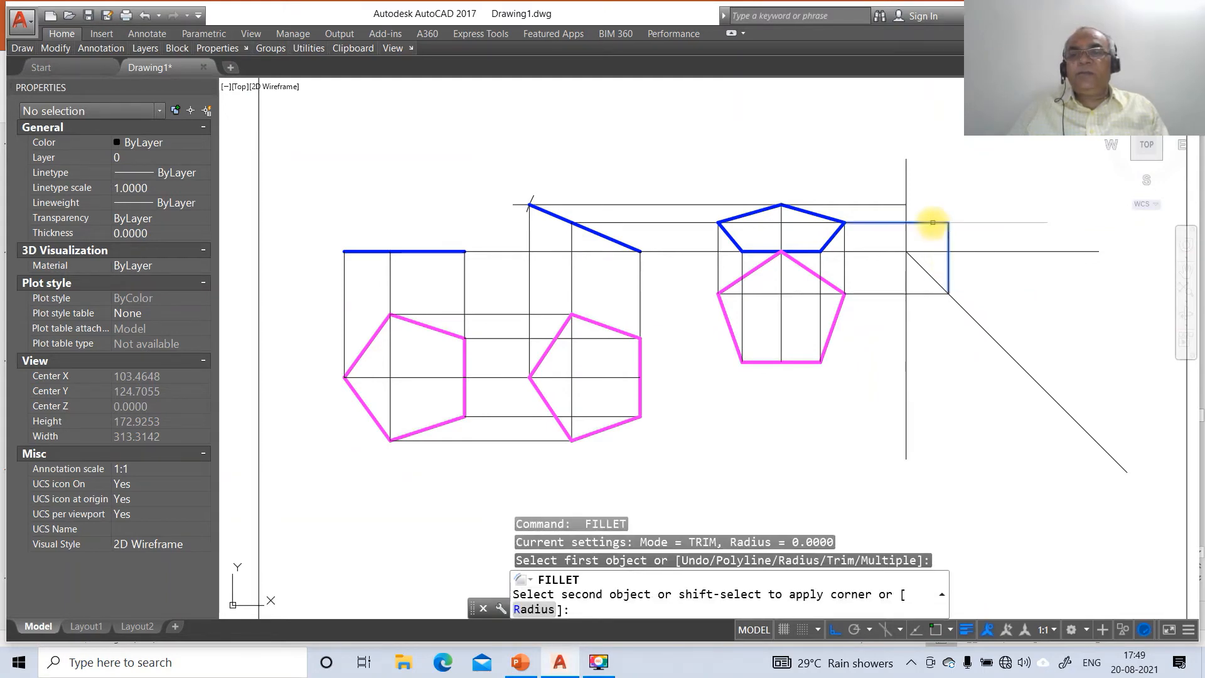
{"action": "left_click", "coordinate": [929, 215]}
{"action": "left_click", "coordinate": [933, 222]}
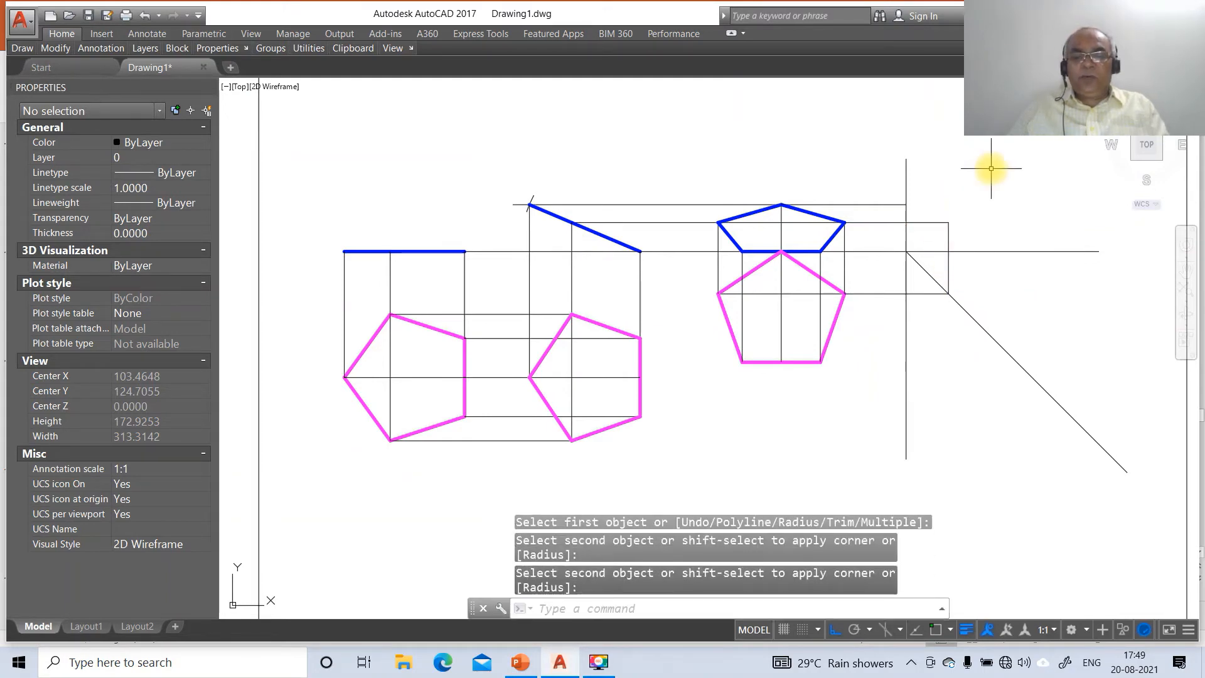
- Draw a horizontal projector from the third top view's lower right corner to beyond the 45° line
{"action": "type", "text": "l"}
{"action": "key", "text": "Return"}
{"action": "type", "text": "int"}
{"action": "key", "text": "Return"}
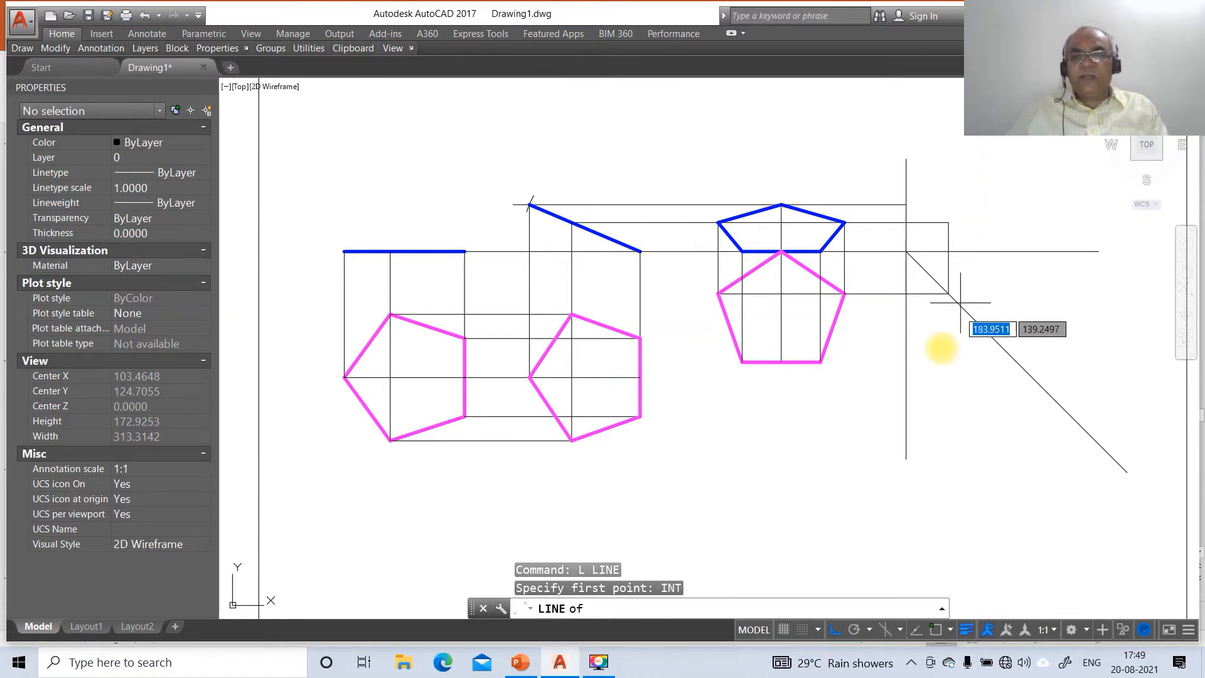
{"action": "left_click", "coordinate": [821, 362]}
{"action": "left_click", "coordinate": [1067, 363]}
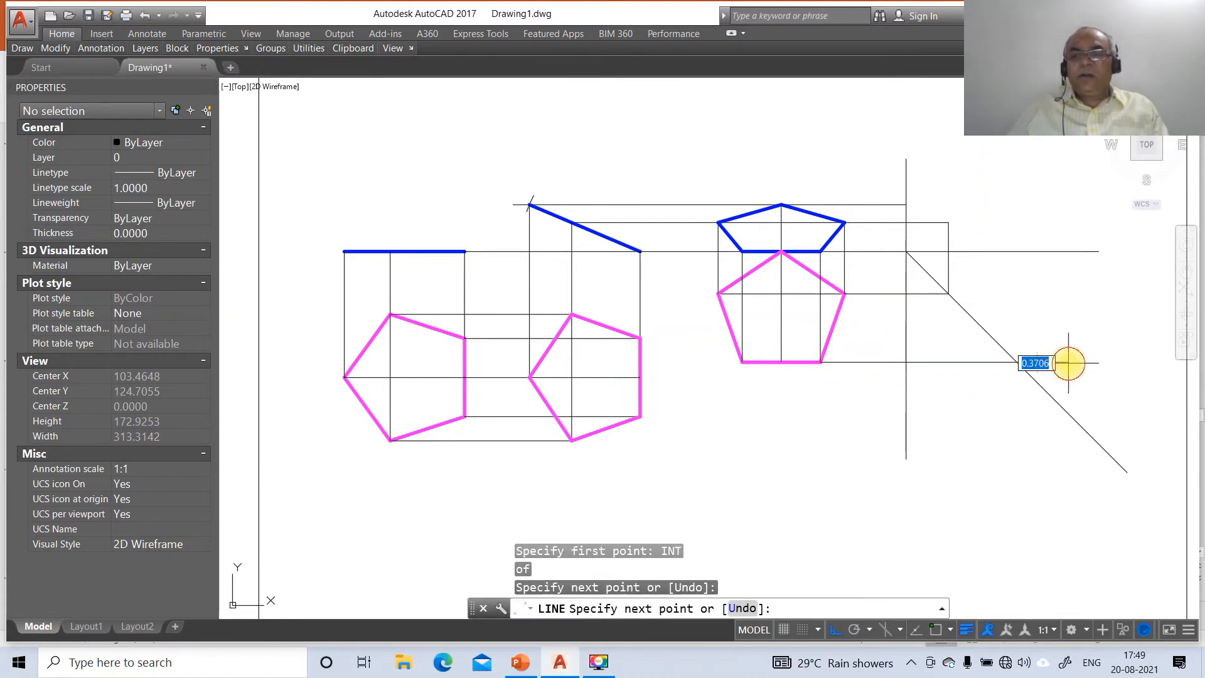
{"action": "key", "text": "Return"}
- Draw a line from the lower projector's 45° line intersection perpendicular to XY, continuing to where the top-corner projector meets the vertical reference line
{"action": "key", "text": "Return"}
{"action": "type", "text": "int"}
{"action": "key", "text": "Return"}
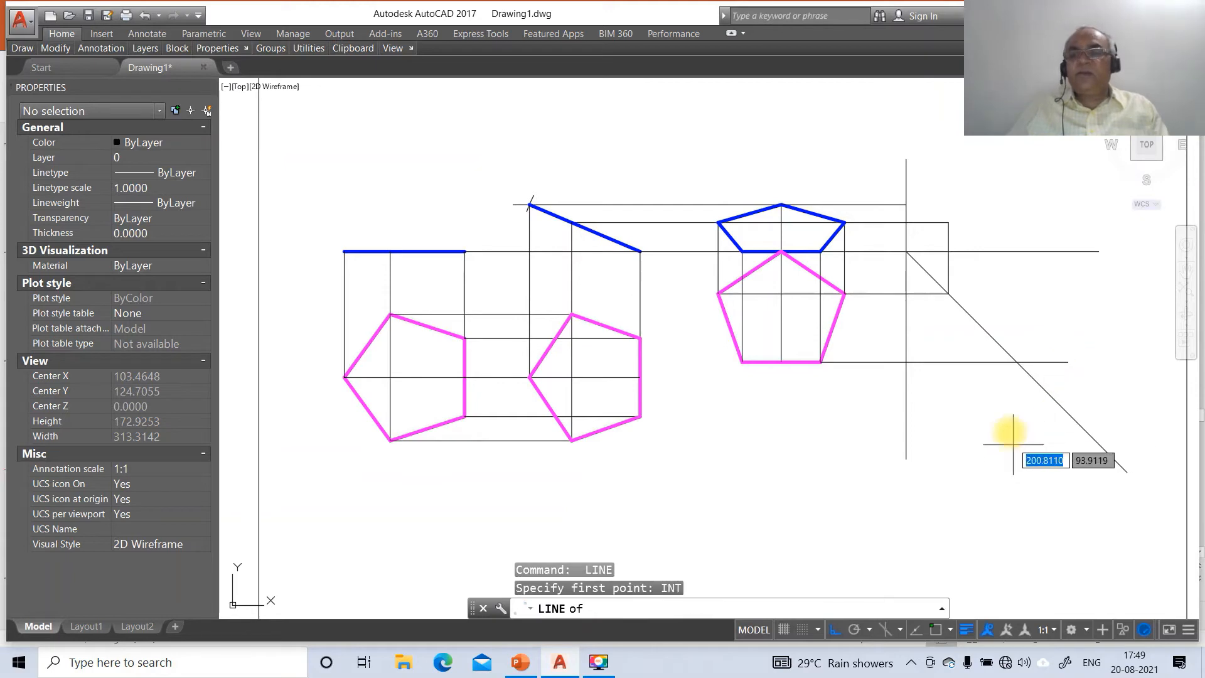
{"action": "left_click", "coordinate": [1012, 362]}
{"action": "type", "text": "per"}
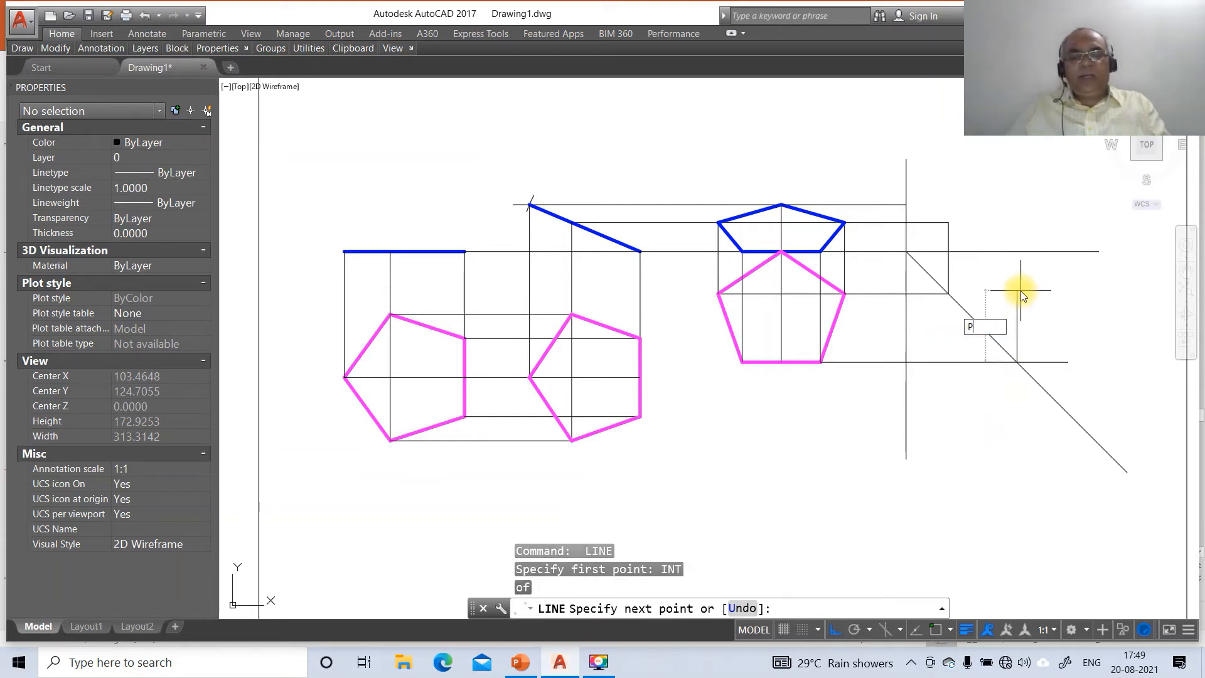
{"action": "key", "text": "Return"}
{"action": "left_click", "coordinate": [1015, 252]}
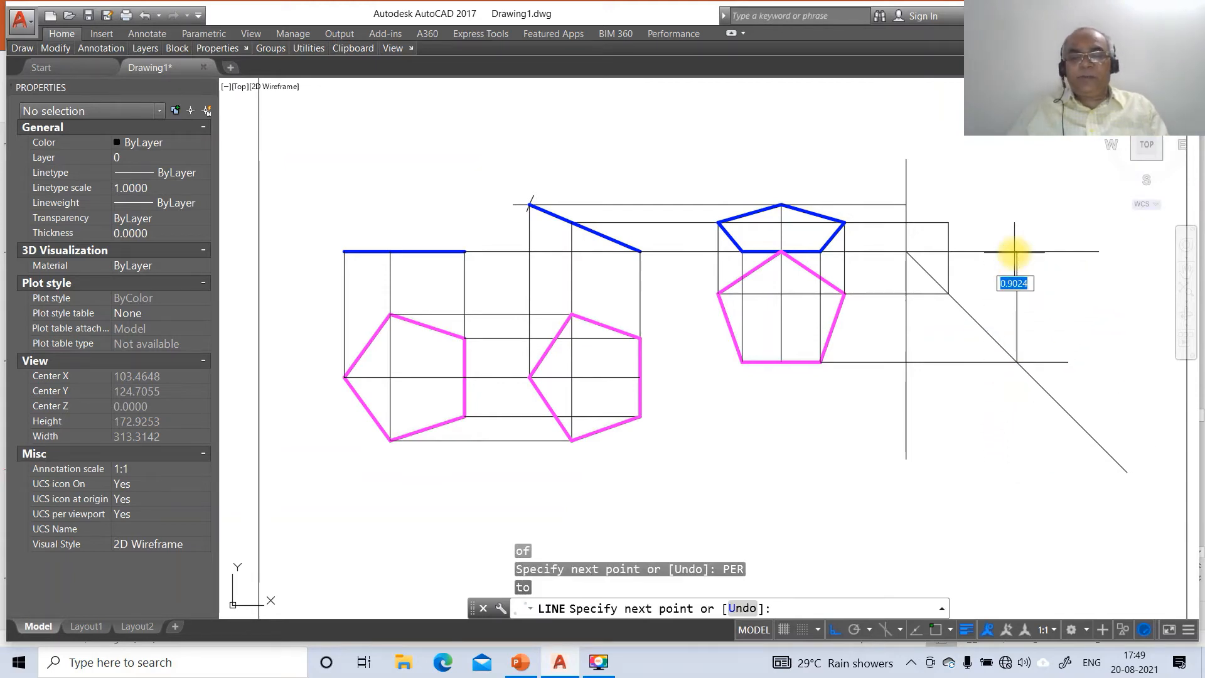
{"action": "type", "text": "INT"}
{"action": "key", "text": "Return"}
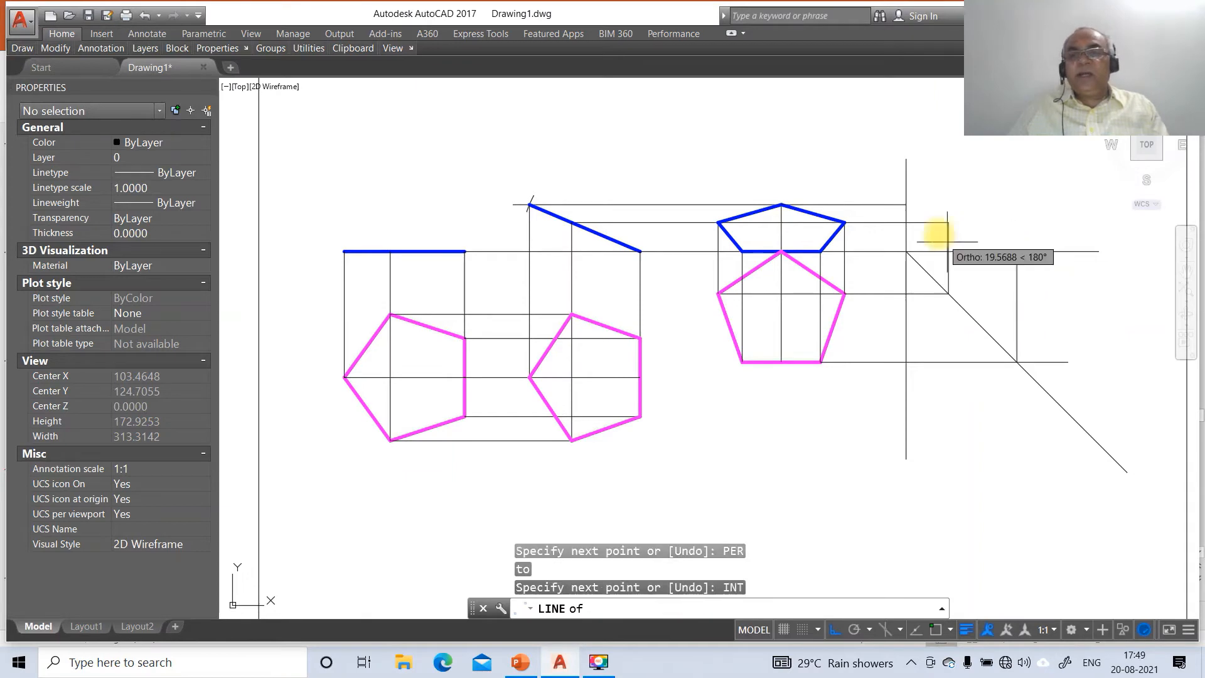
{"action": "left_click", "coordinate": [907, 203]}
{"action": "key", "text": "Return"}
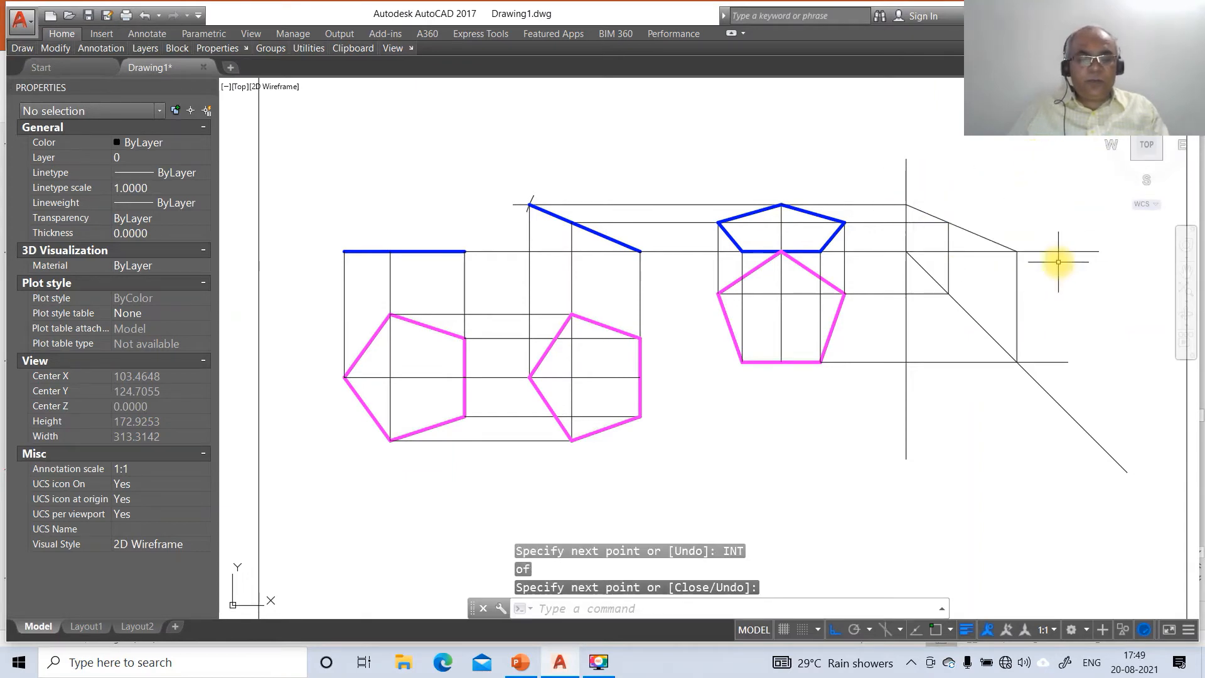
- Start a Fillet to trim the lower horizontal projector's overhang at the 45° line
{"action": "type", "text": "F"}
{"action": "key", "text": "Return"}
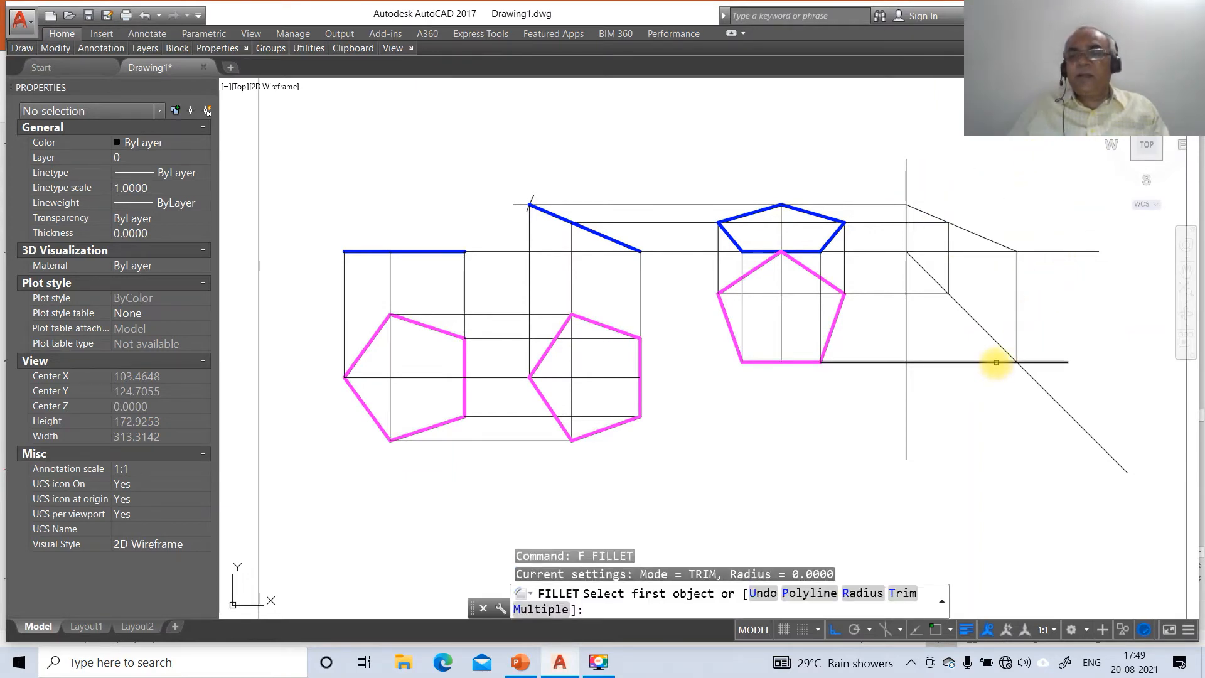
- Fillet the lowest horizontal projector to the outer vertical projector with zero radius, and break off the 45-degree line beyond that corner
{"action": "left_click", "coordinate": [996, 362]}
{"action": "left_click", "coordinate": [1016, 347]}
{"action": "type", "text": "BR"}
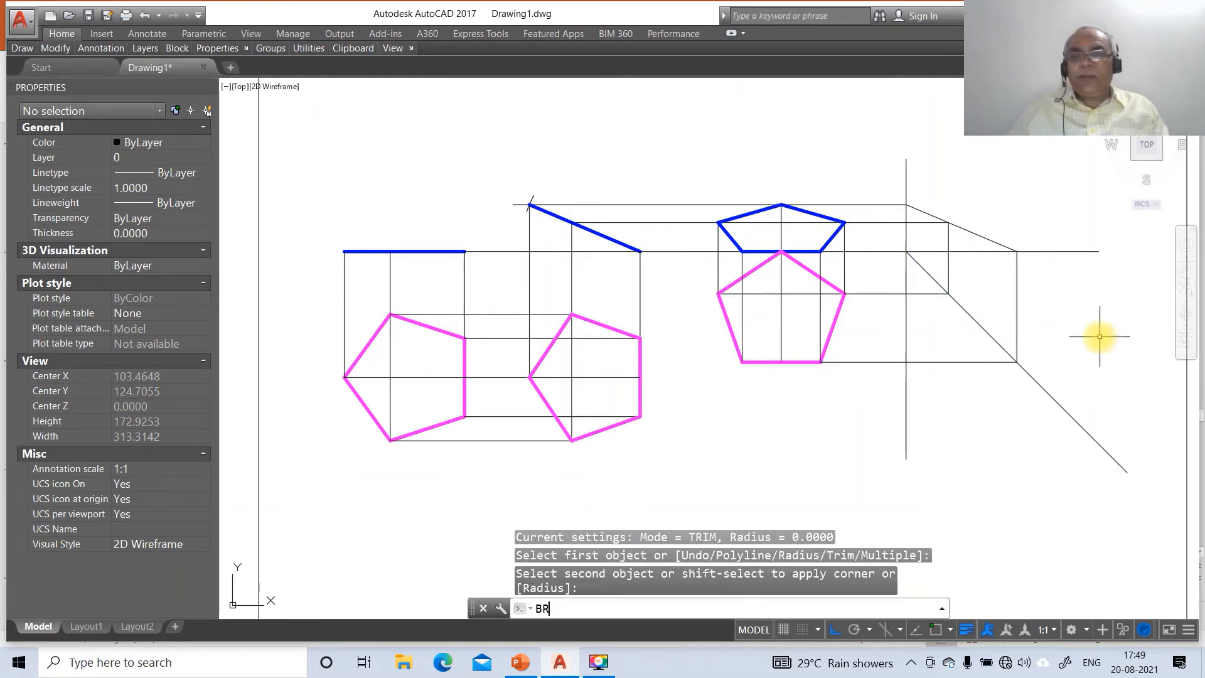
{"action": "key", "text": "Return"}
{"action": "left_click", "coordinate": [1017, 364]}
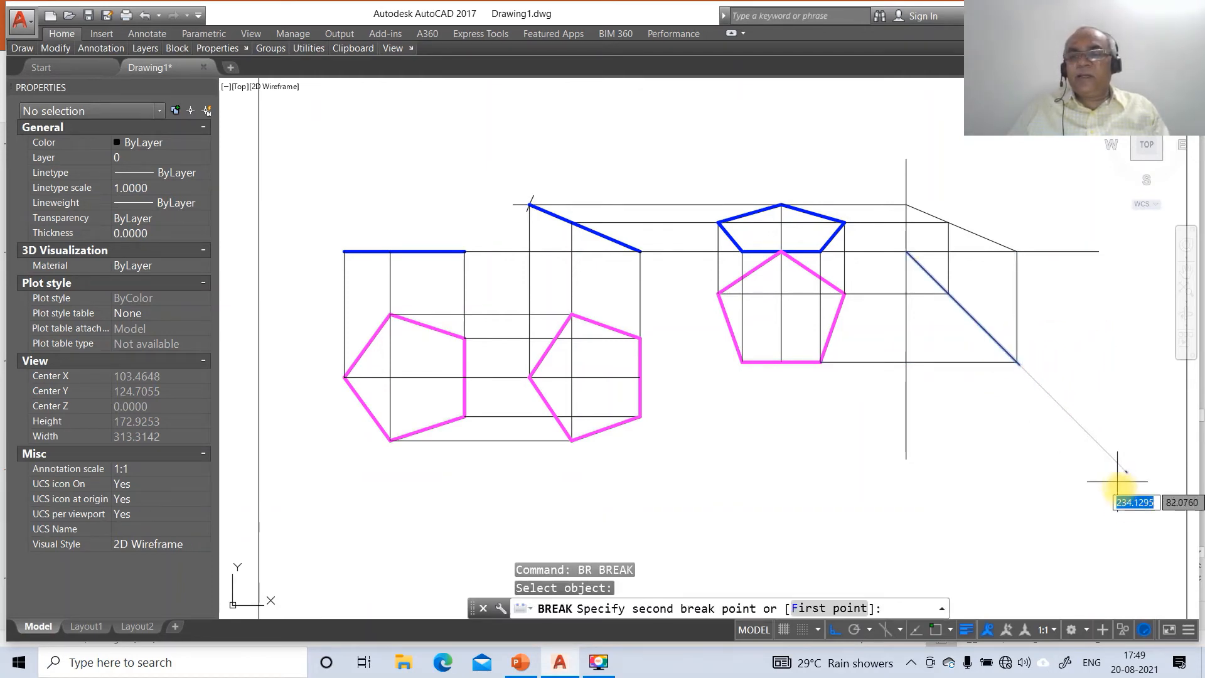
{"action": "left_click", "coordinate": [1137, 516]}
- Shorten the vertical reference line beside the side view by breaking off its lower and upper ends
{"action": "key", "text": "Return"}
{"action": "left_click", "coordinate": [906, 381]}
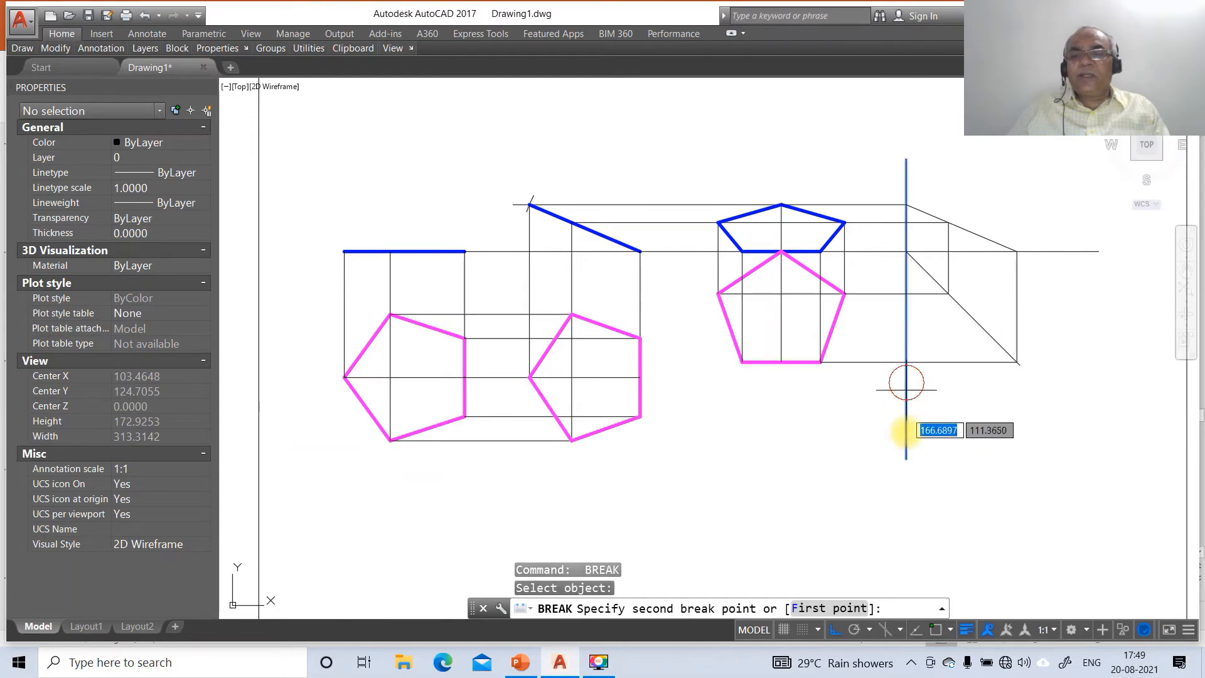
{"action": "left_click", "coordinate": [930, 495]}
{"action": "key", "text": "Return"}
{"action": "left_click", "coordinate": [907, 184]}
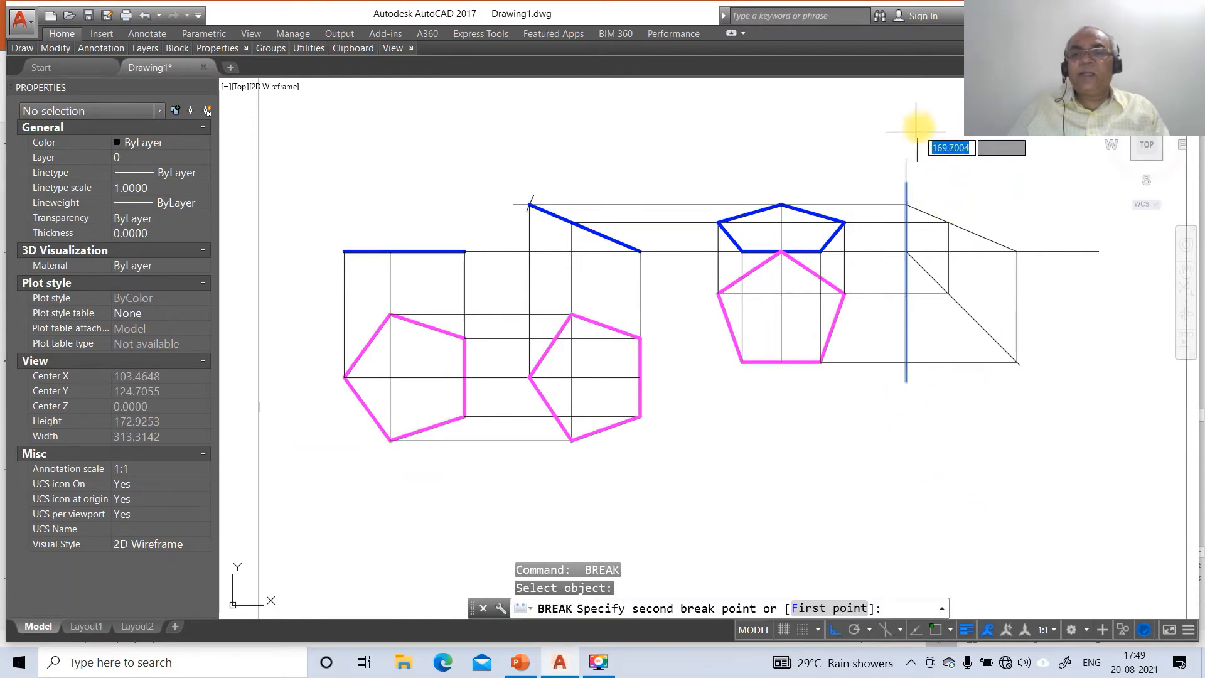
{"action": "left_click", "coordinate": [923, 124]}
- Break off the excess at the right end of the horizontal reference line
{"action": "key", "text": "Return"}
{"action": "left_click", "coordinate": [1075, 251]}
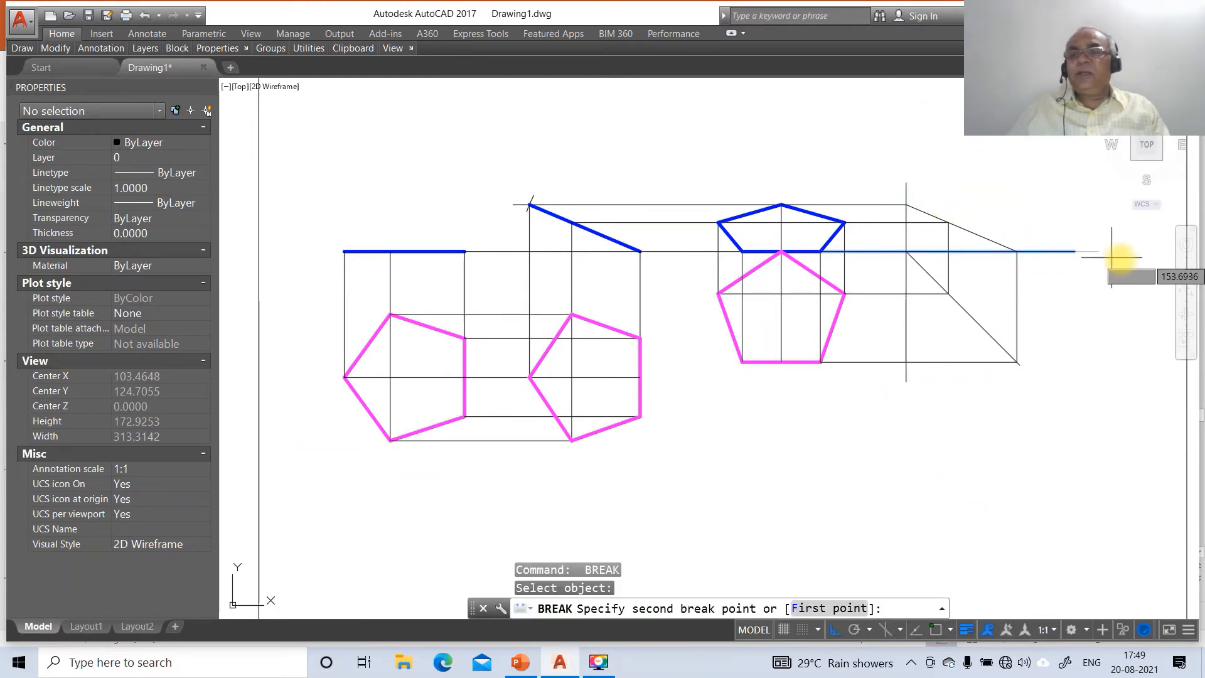
{"action": "left_click", "coordinate": [1129, 260]}
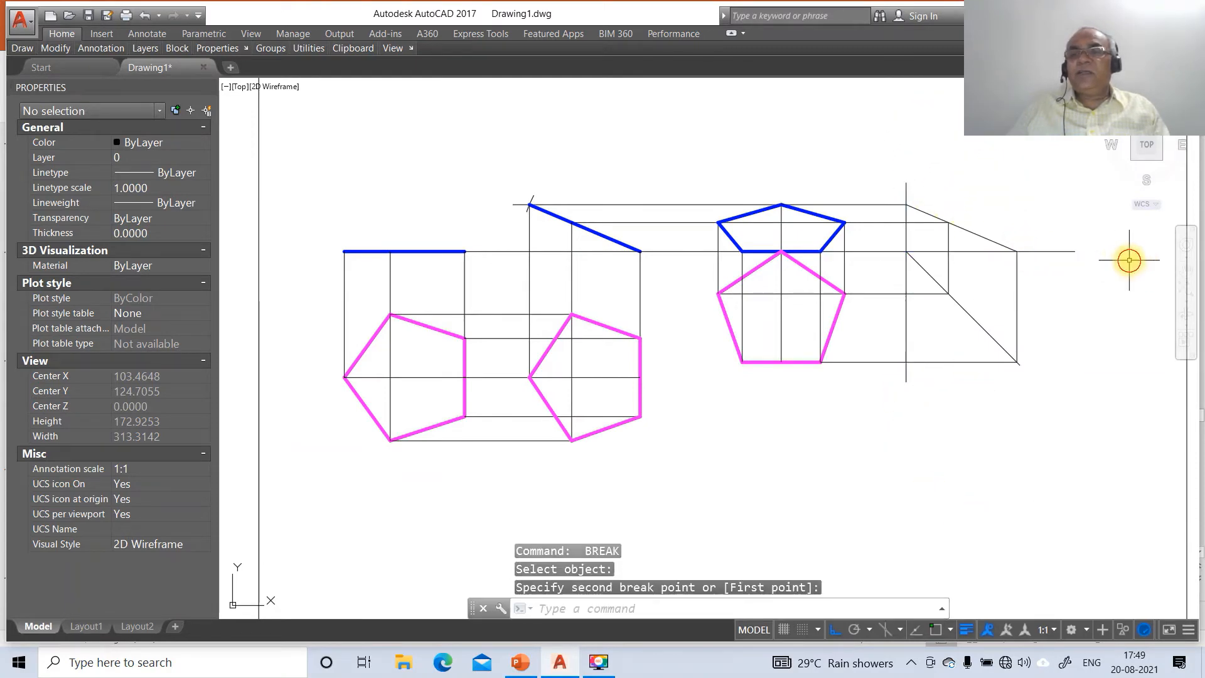
- Assign the sloping side-view line to layer SV and clear the selection
{"action": "left_click", "coordinate": [979, 235]}
{"action": "left_click", "coordinate": [65, 157]}
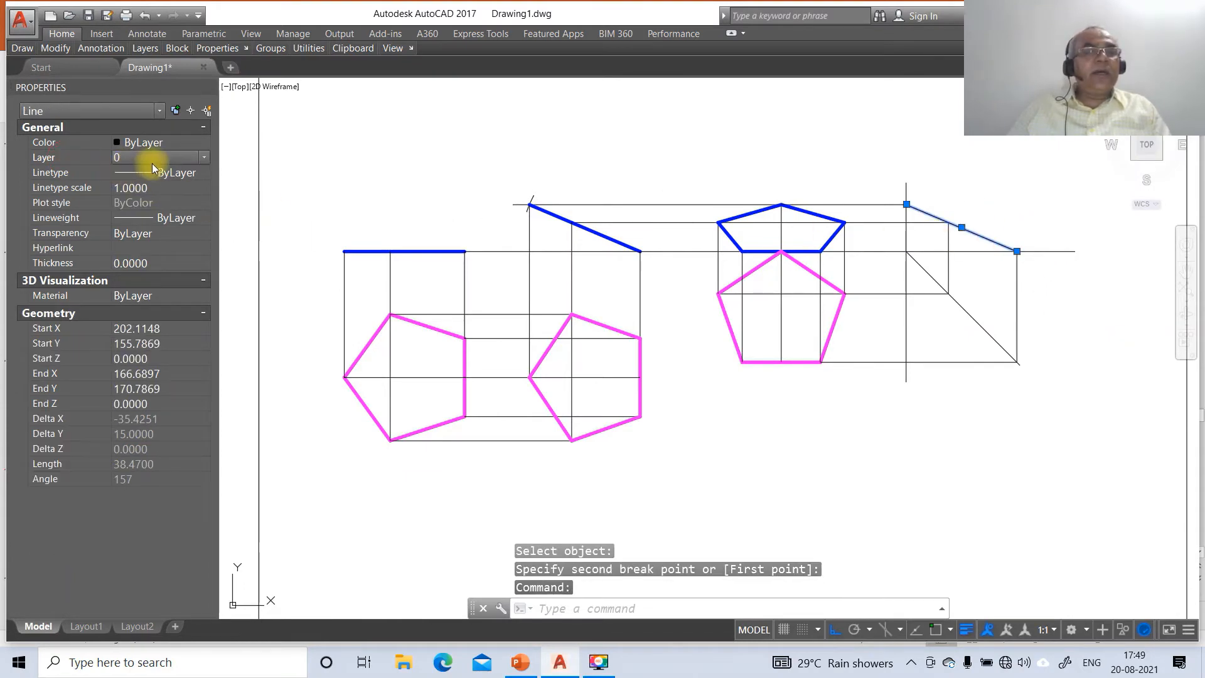
{"action": "left_click", "coordinate": [204, 157]}
{"action": "left_click", "coordinate": [134, 214]}
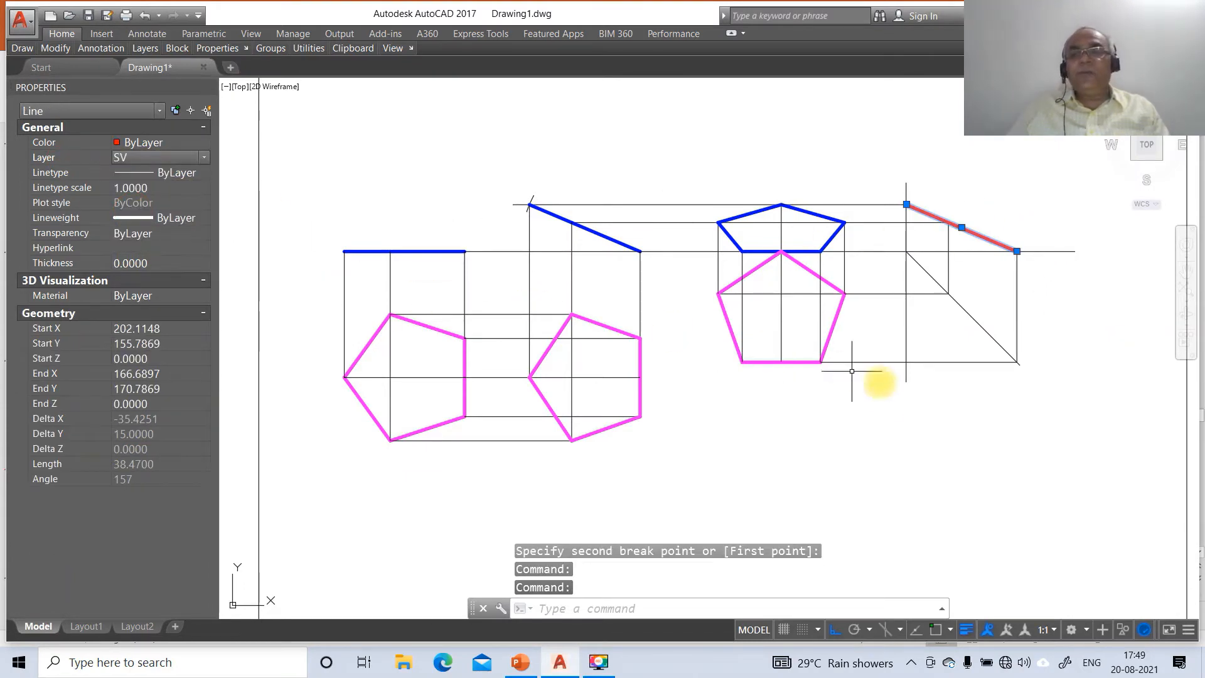
{"action": "key", "text": "Escape"}
{"action": "key", "text": "Escape"}
{"action": "key", "text": "Escape"}
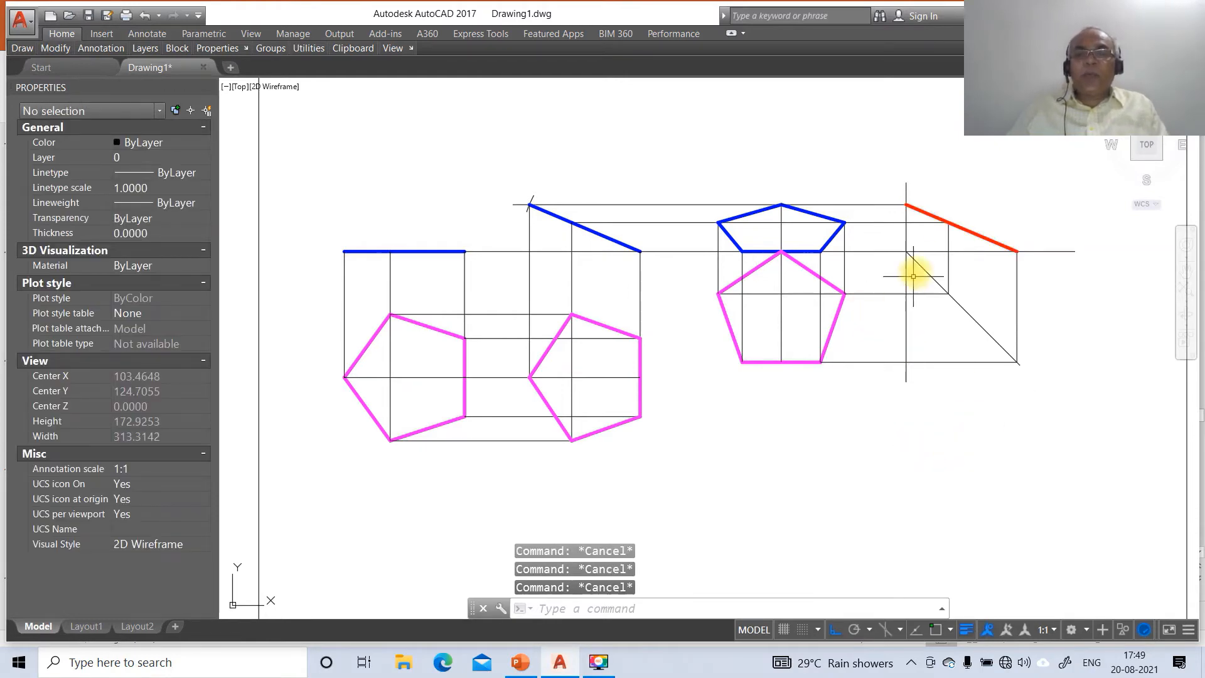
- Assign the vertical reference line and the two thin horizontal reference line segments to layer XY
{"action": "left_click", "coordinate": [907, 190]}
{"action": "left_click", "coordinate": [683, 251]}
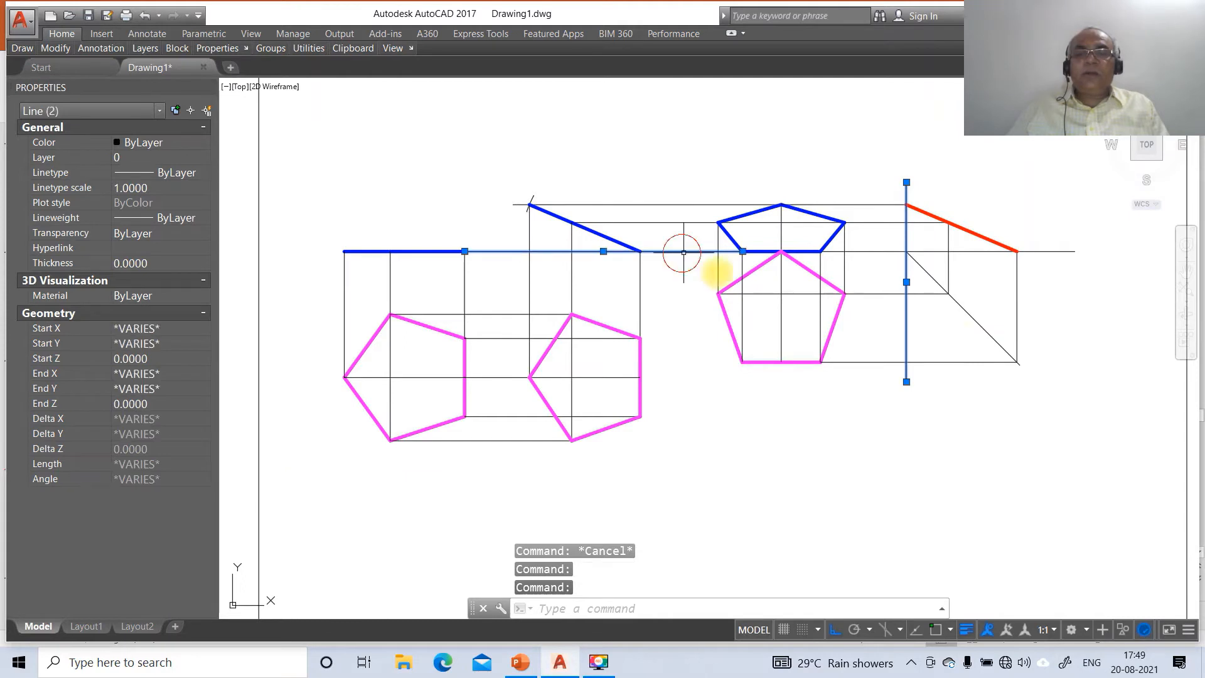
{"action": "left_click", "coordinate": [876, 251]}
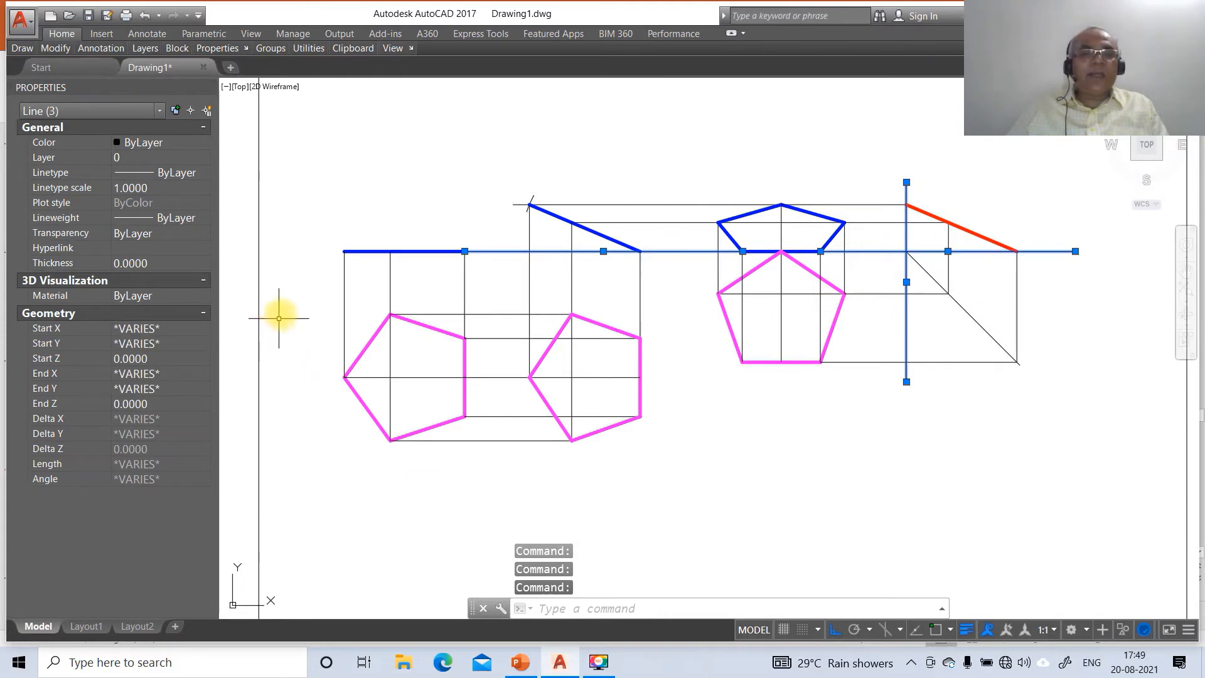
{"action": "left_click", "coordinate": [189, 157]}
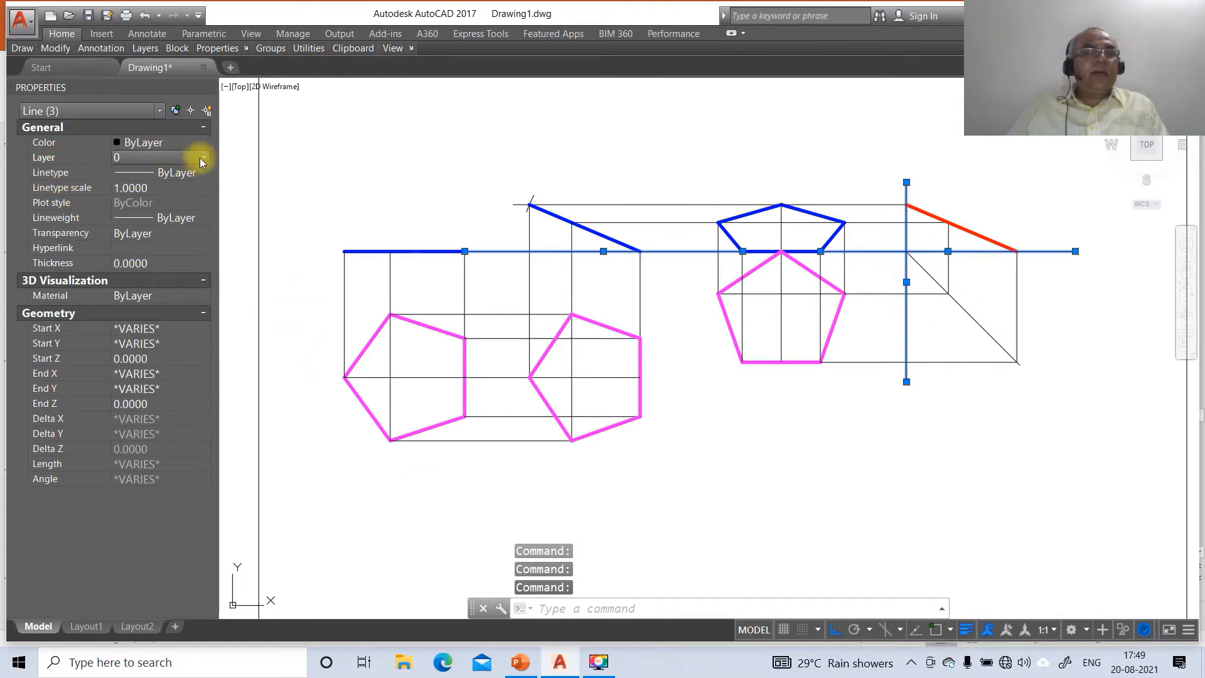
{"action": "left_click", "coordinate": [202, 158]}
{"action": "left_click", "coordinate": [138, 244]}
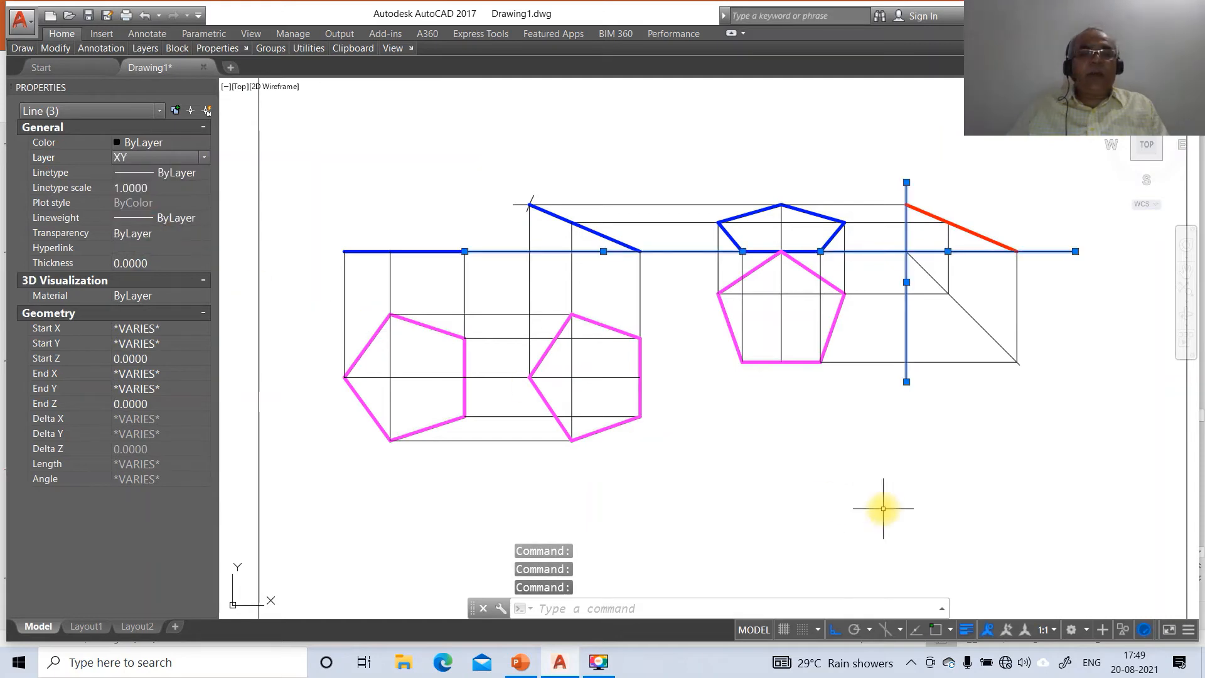
{"action": "key", "text": "Escape"}
{"action": "key", "text": "Escape"}
- Draw a horizontal line about 20 units long leftward from the left end of the first front-view edge, using an intersection snap
{"action": "type", "text": "L"}
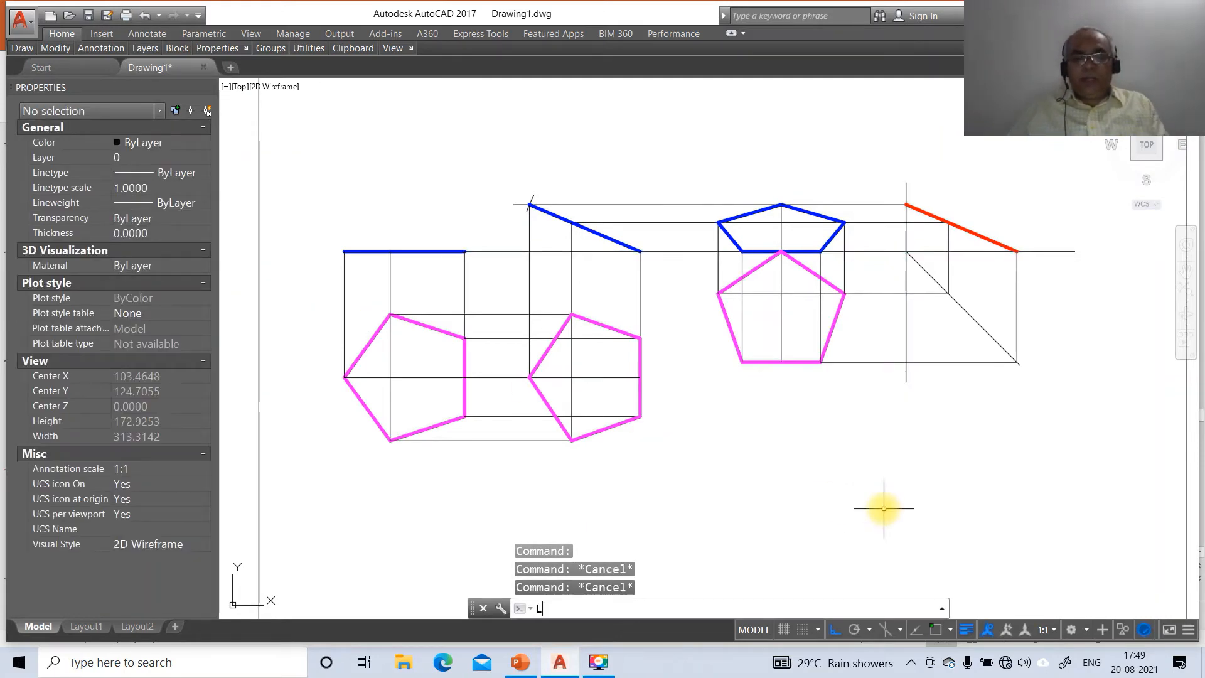
{"action": "key", "text": "Return"}
{"action": "type", "text": "INT"}
{"action": "key", "text": "Return"}
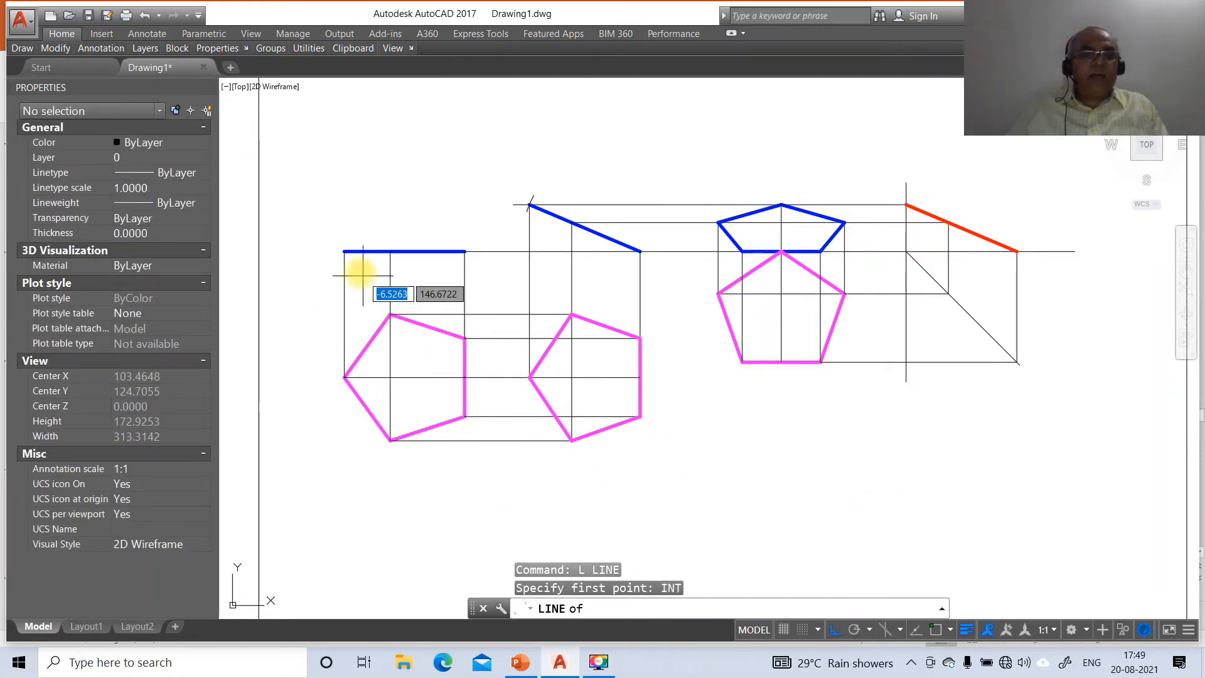
{"action": "left_click", "coordinate": [344, 252]}
{"action": "left_click", "coordinate": [281, 256]}
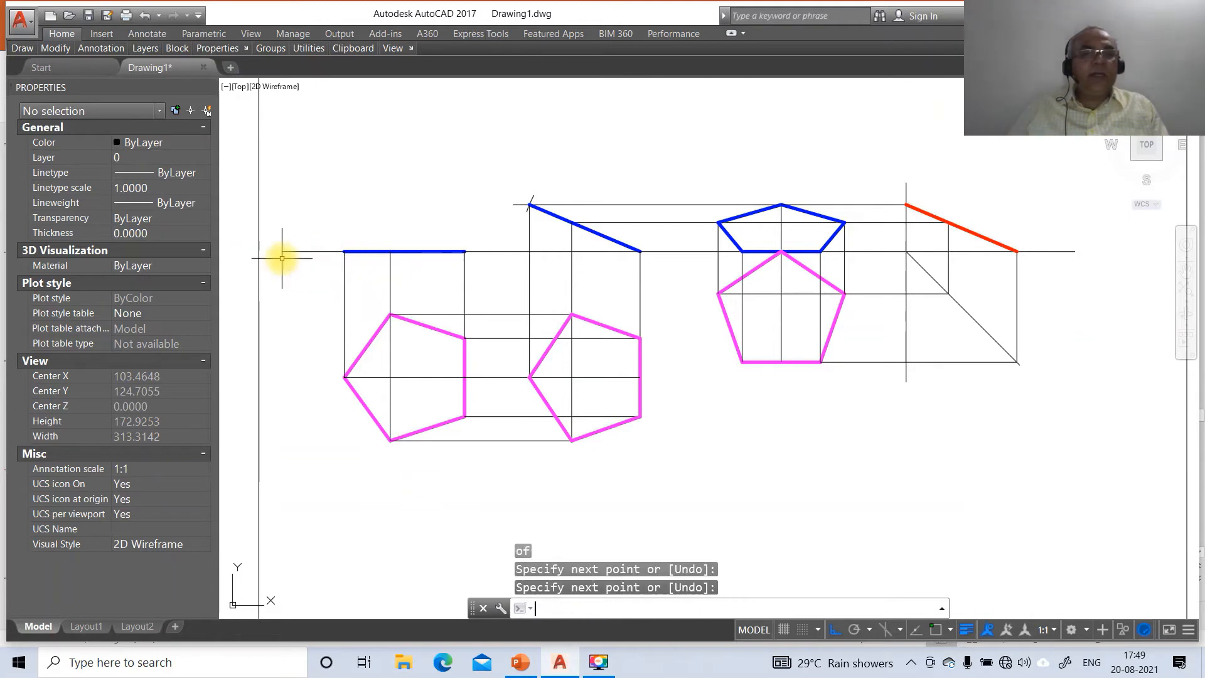
{"action": "key", "text": "Return"}
- Assign the new horizontal extension line to layer XY and clear the selection
{"action": "left_click", "coordinate": [295, 251]}
{"action": "left_click", "coordinate": [43, 160]}
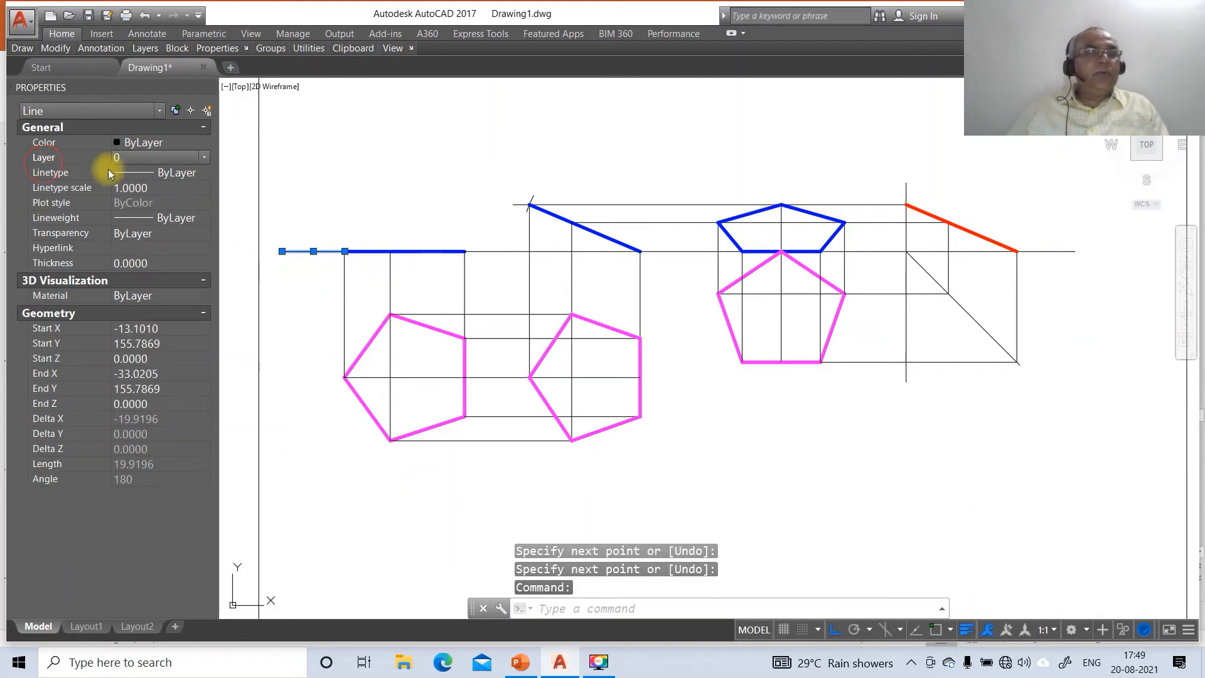
{"action": "left_click", "coordinate": [202, 162]}
{"action": "left_click", "coordinate": [155, 239]}
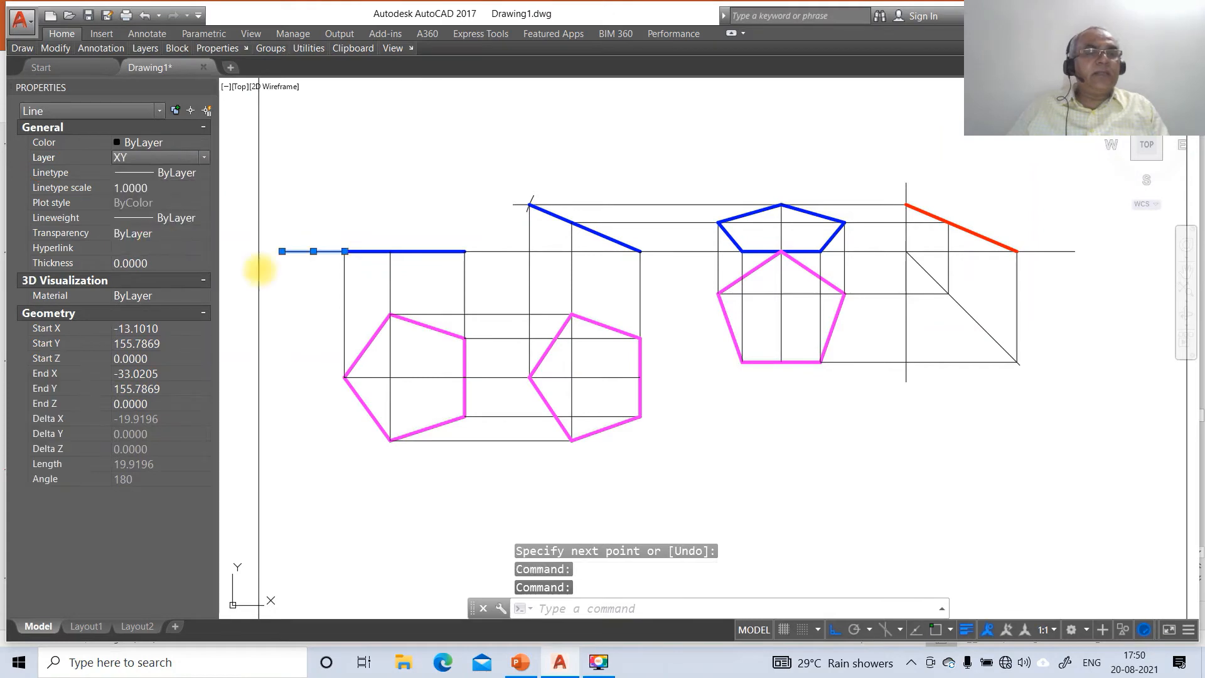
{"action": "key", "text": "Escape"}
{"action": "key", "text": "Escape"}
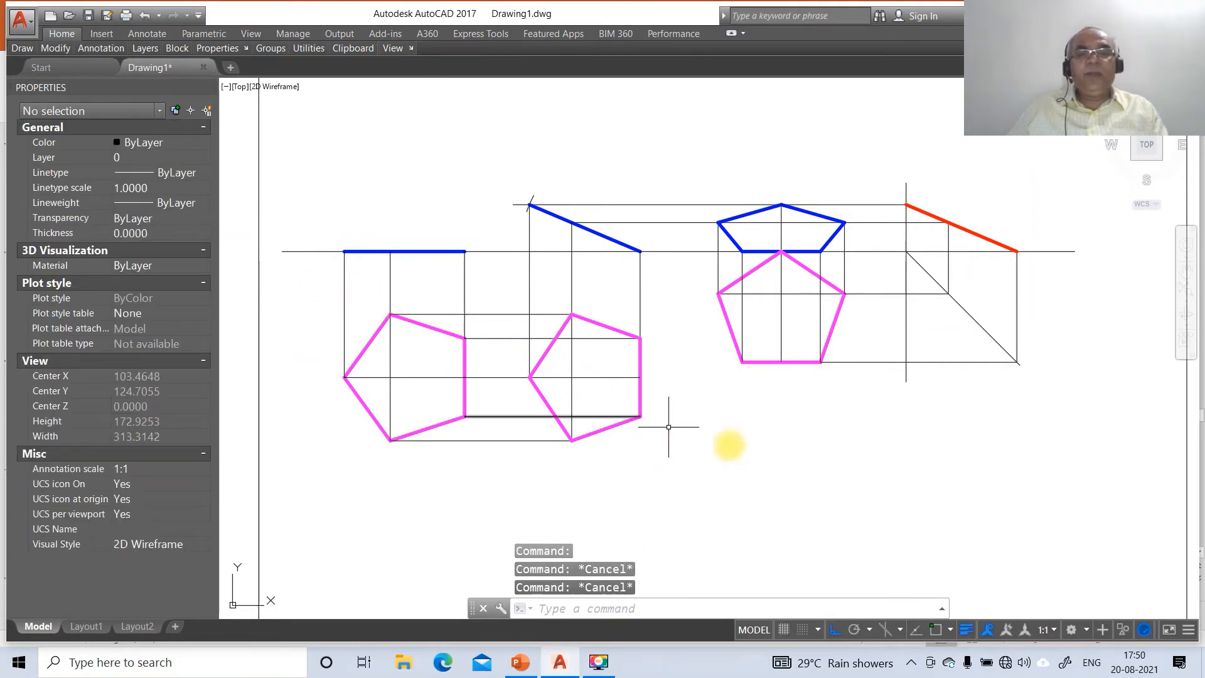
- Check the final solution slide in PowerPoint, return to AutoCAD and set the Standard dimension style's angular precision to 0.00
{"action": "left_click", "coordinate": [520, 662]}
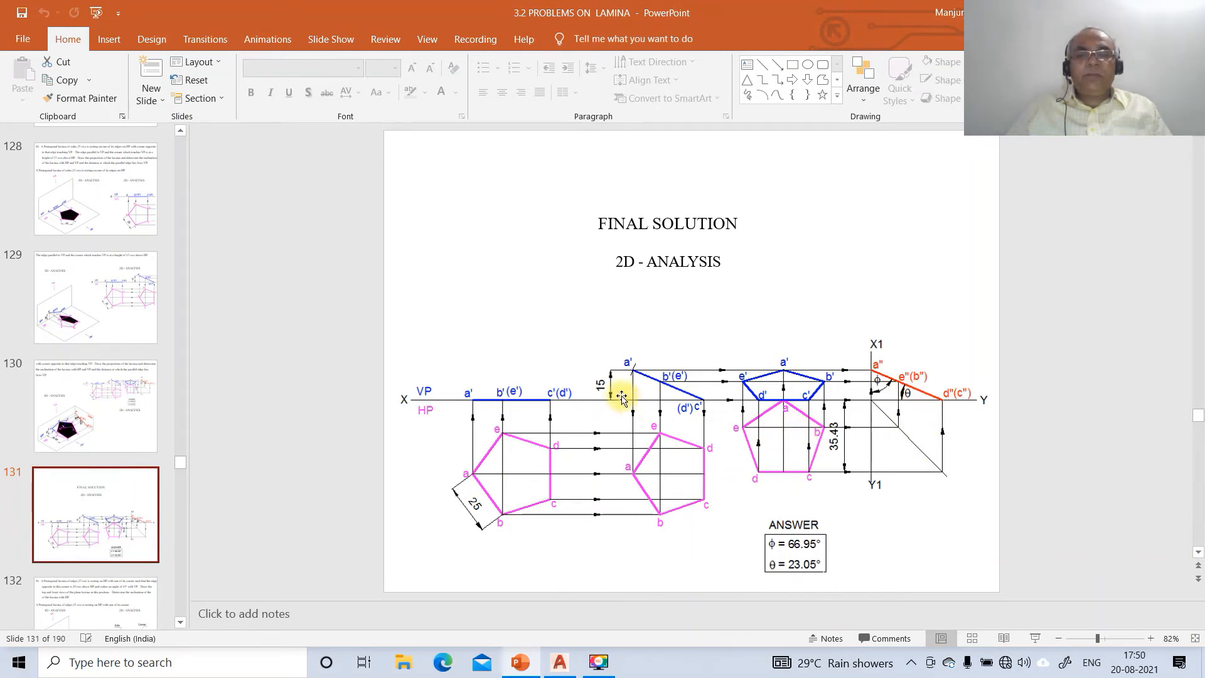
{"action": "left_click", "coordinate": [560, 665]}
{"action": "type", "text": "DDIM"}
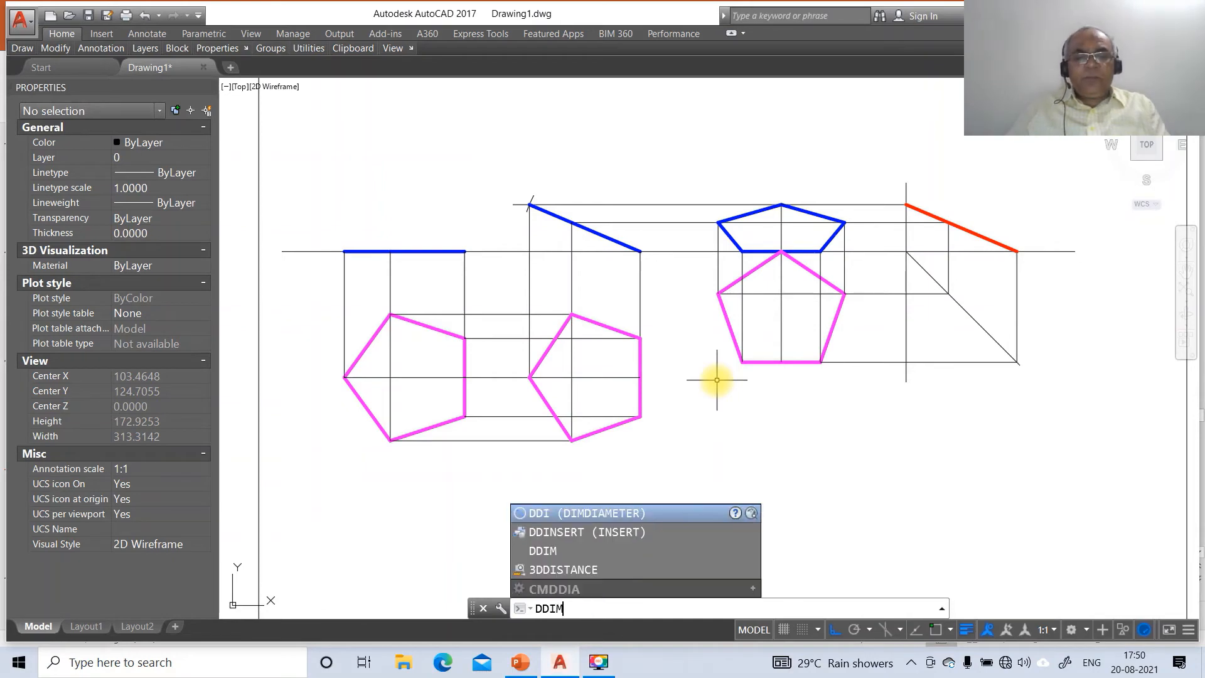
{"action": "key", "text": "Return"}
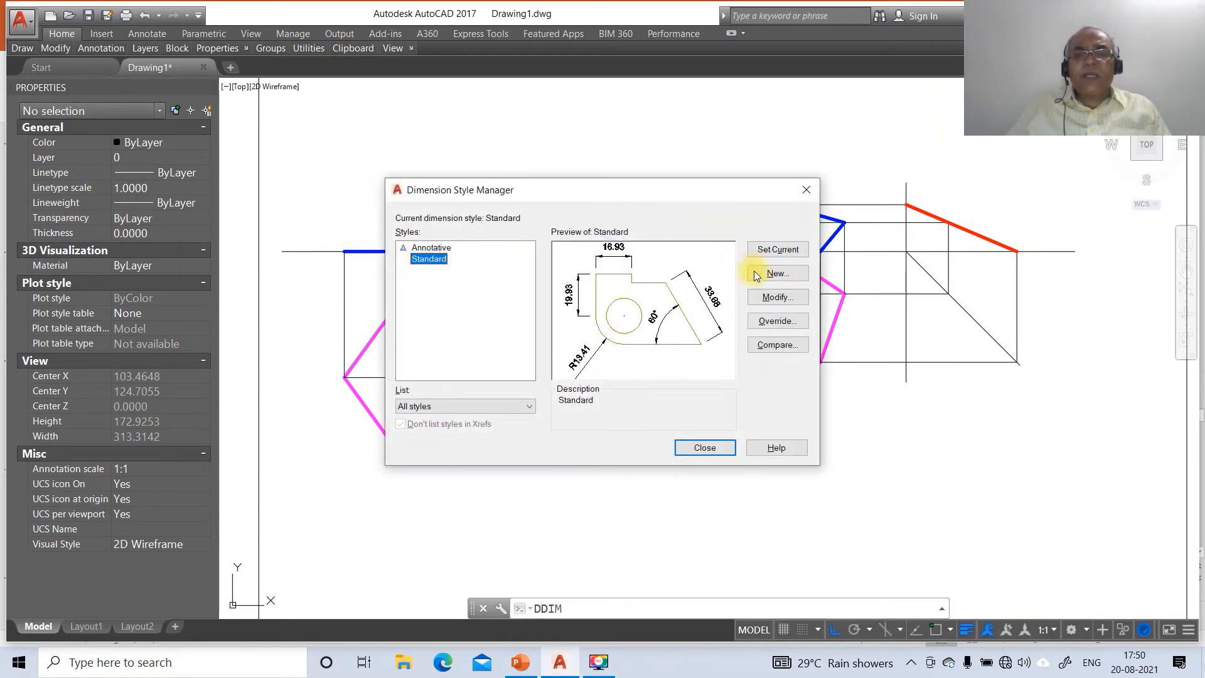
{"action": "left_click", "coordinate": [773, 300]}
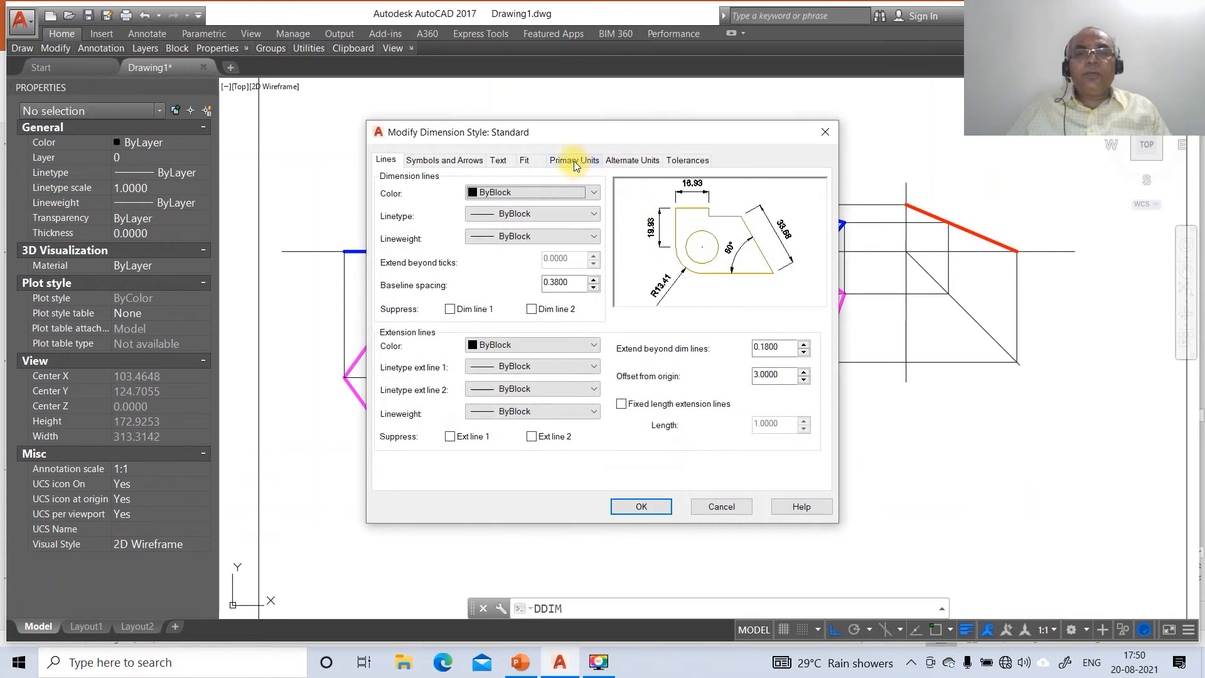
{"action": "left_click", "coordinate": [575, 161]}
{"action": "left_click", "coordinate": [742, 418]}
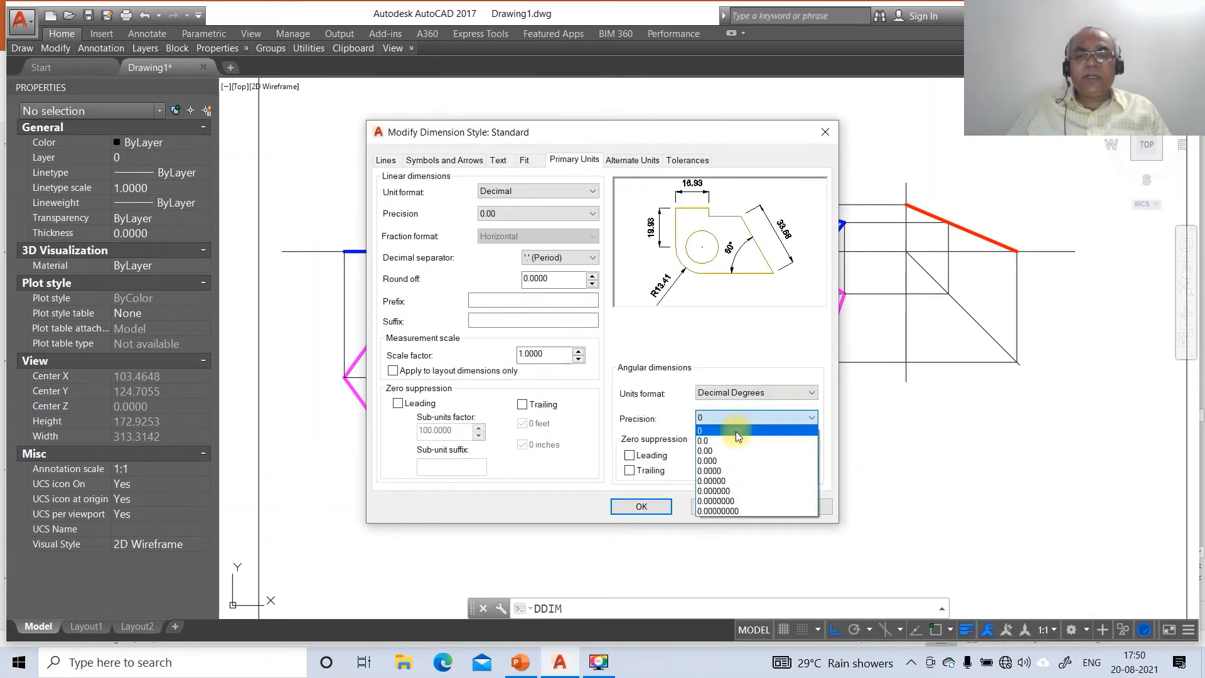
{"action": "left_click", "coordinate": [728, 446]}
{"action": "left_click", "coordinate": [641, 507]}
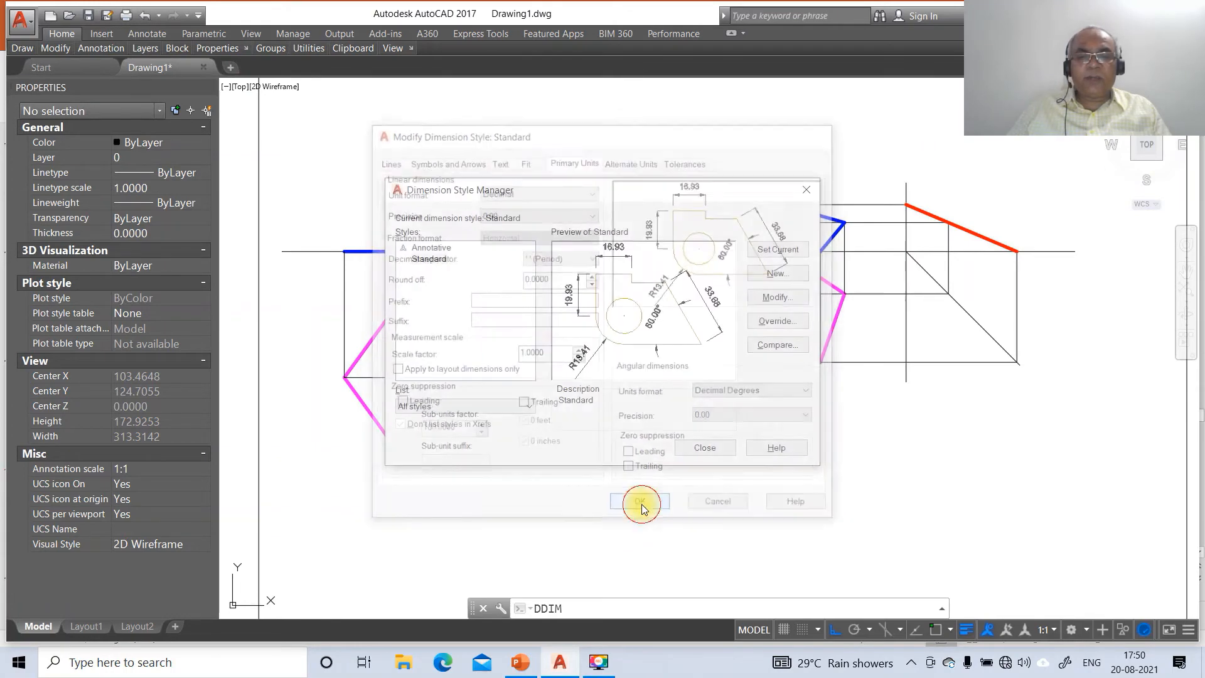
{"action": "left_click", "coordinate": [701, 447]}
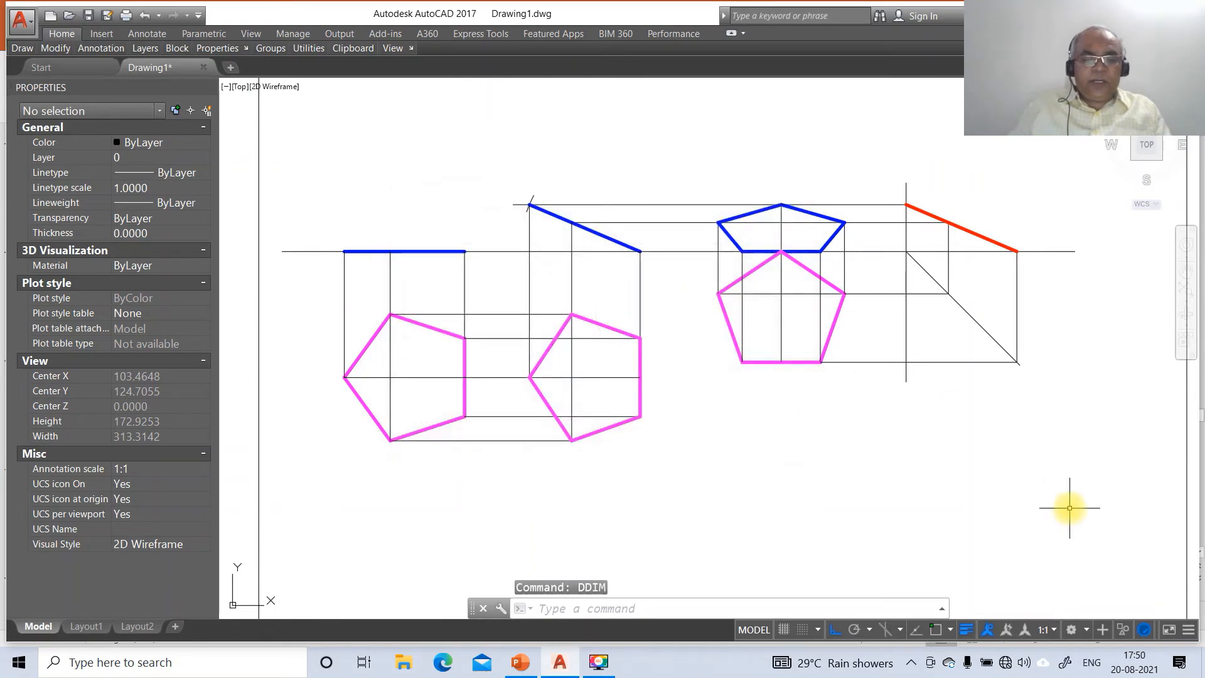
- Turn Ortho off and try to dimension the lower-left side of the first pentagon using intersection snaps
{"action": "type", "text": "DIM"}
{"action": "key", "text": "Return"}
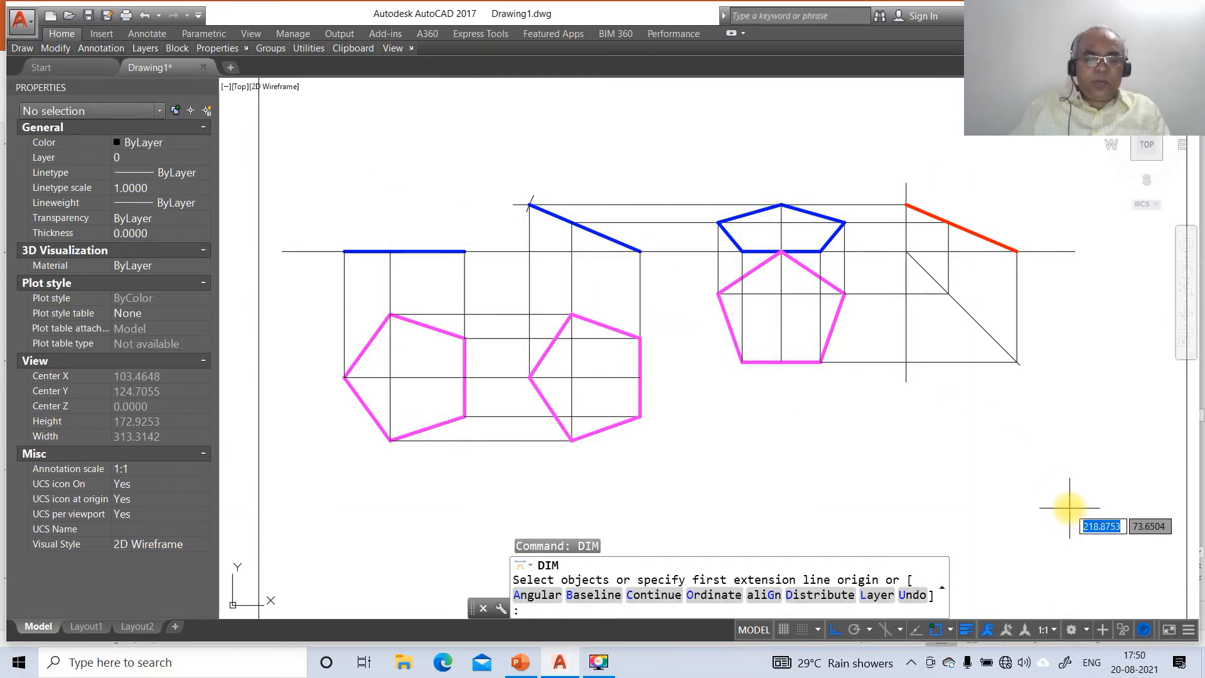
{"action": "type", "text": "INT"}
{"action": "key", "text": "Return"}
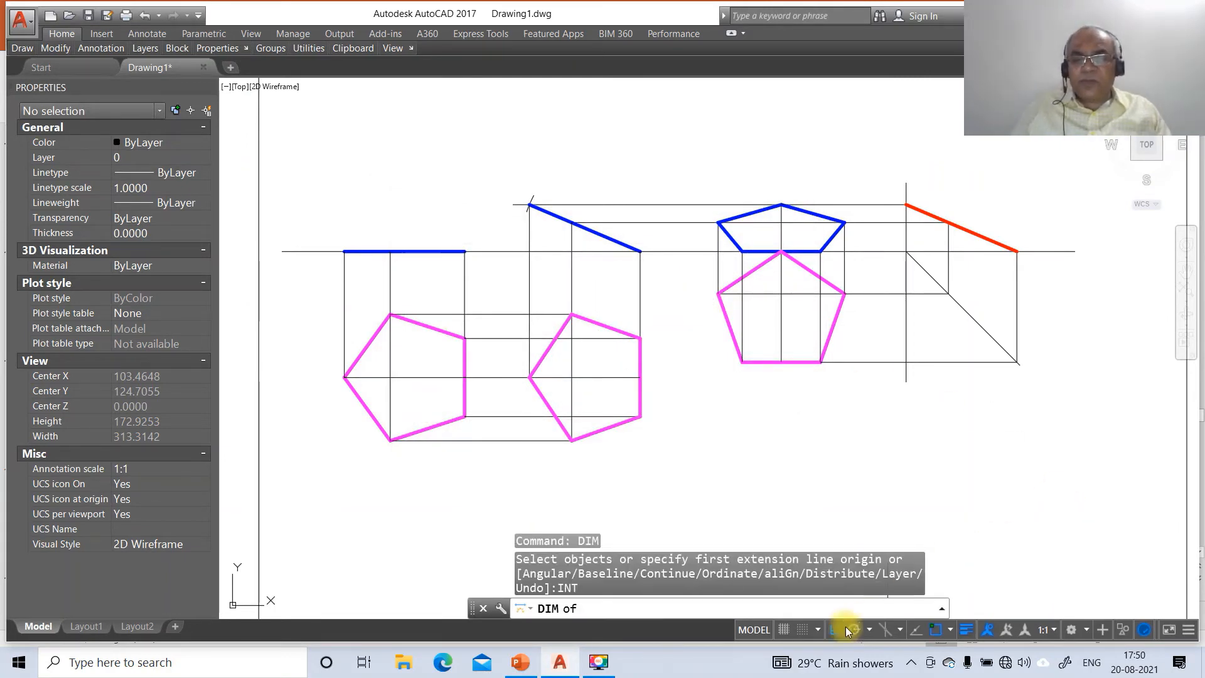
{"action": "left_click", "coordinate": [838, 630]}
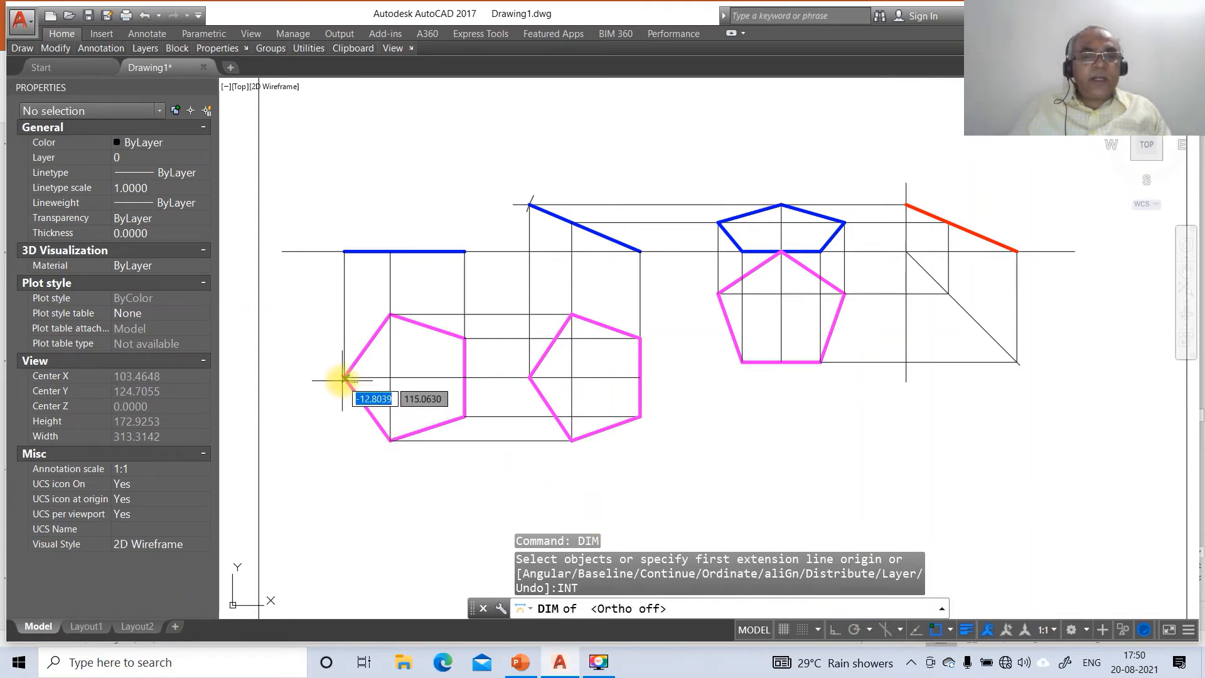
{"action": "type", "text": "INT"}
{"action": "key", "text": "Return"}
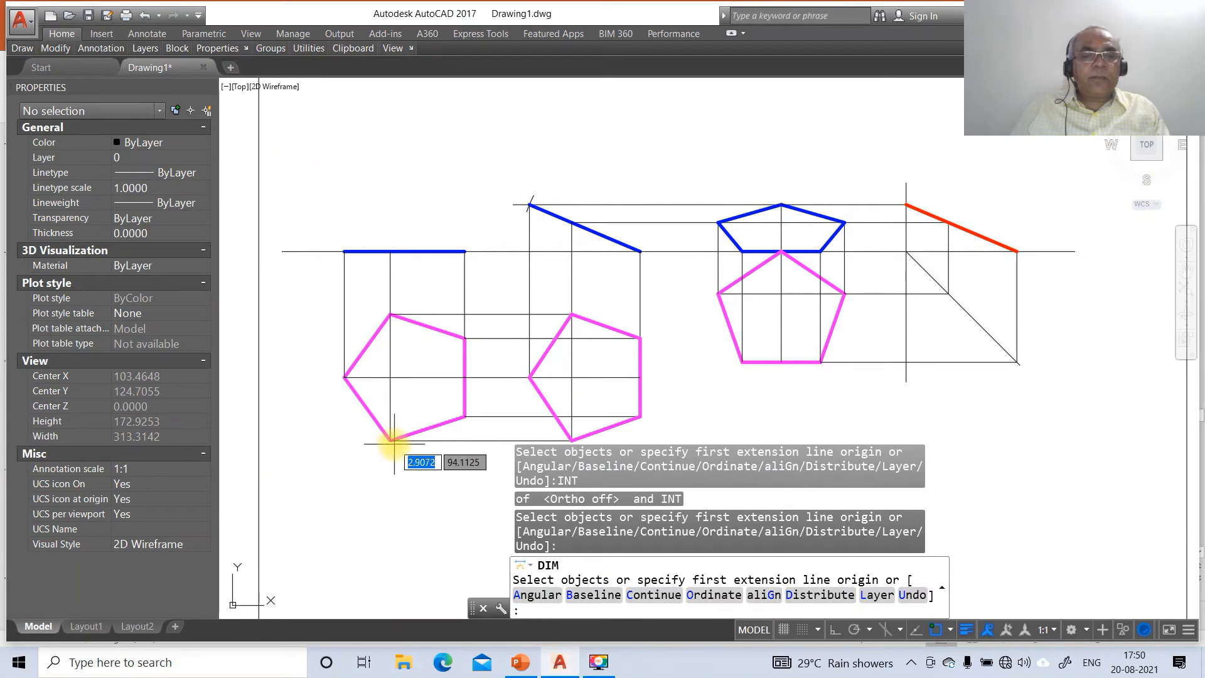
{"action": "key", "text": "Escape"}
{"action": "key", "text": "Escape"}
- Dimension the lower-left side of the first pentagon between its corner intersections, placing the dimension outside the shape
{"action": "type", "text": "DIM"}
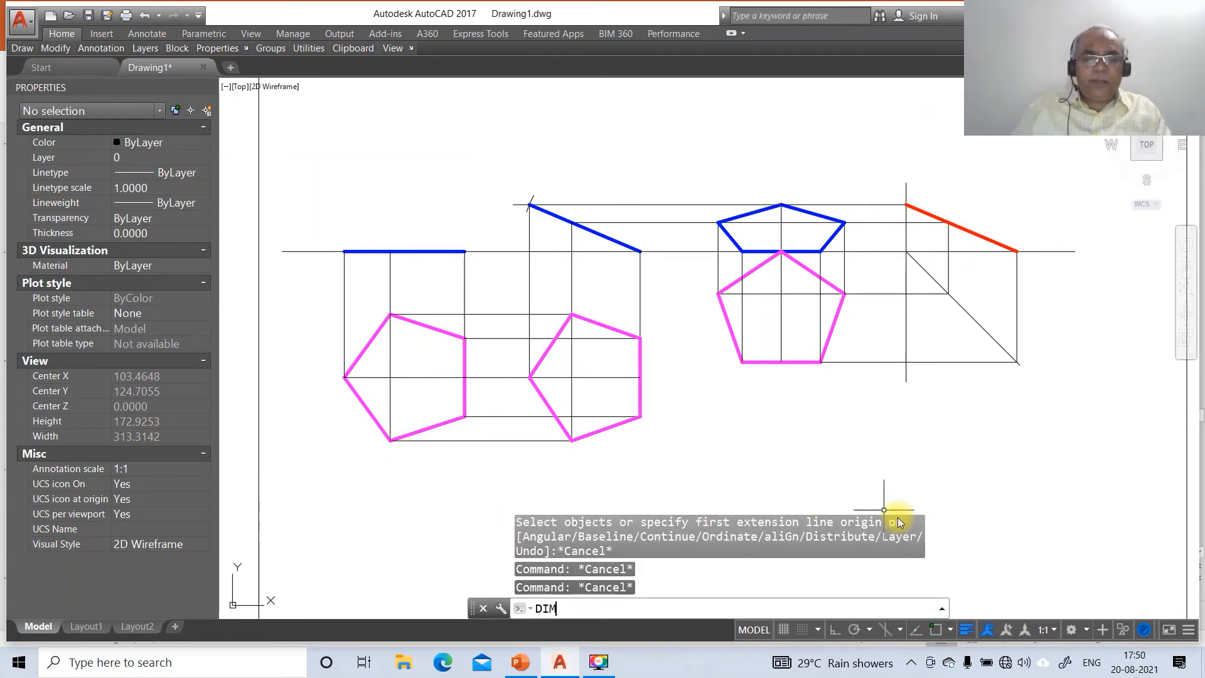
{"action": "key", "text": "Return"}
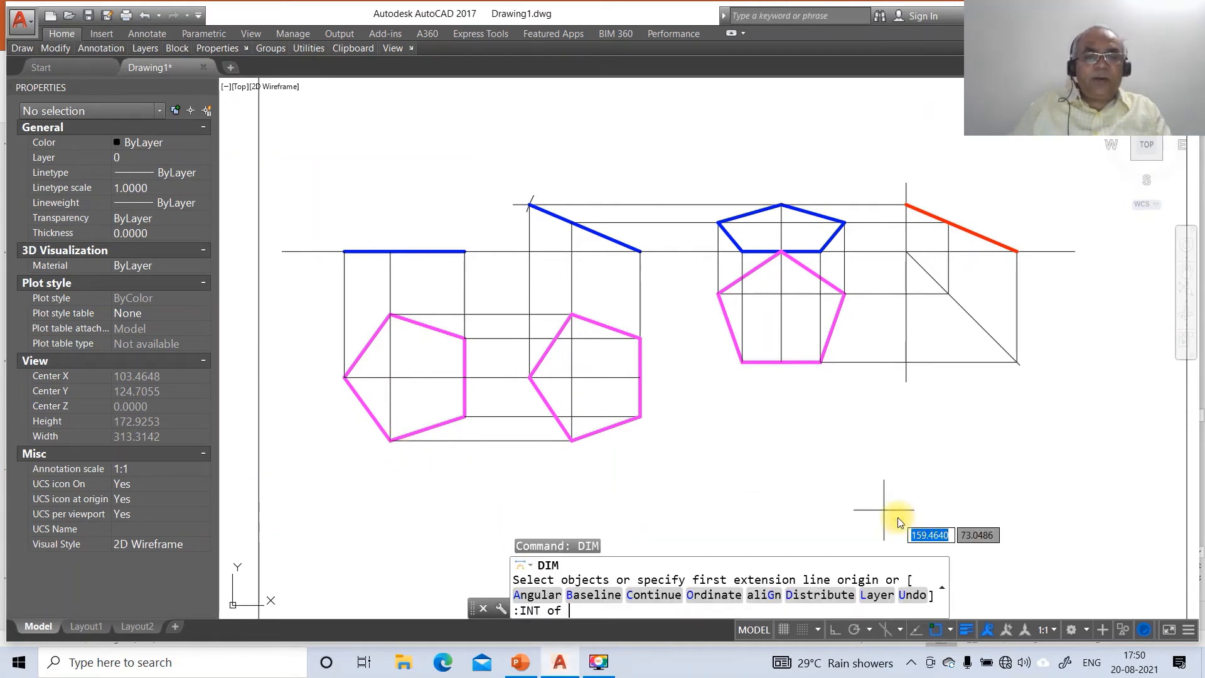
{"action": "left_click", "coordinate": [344, 377]}
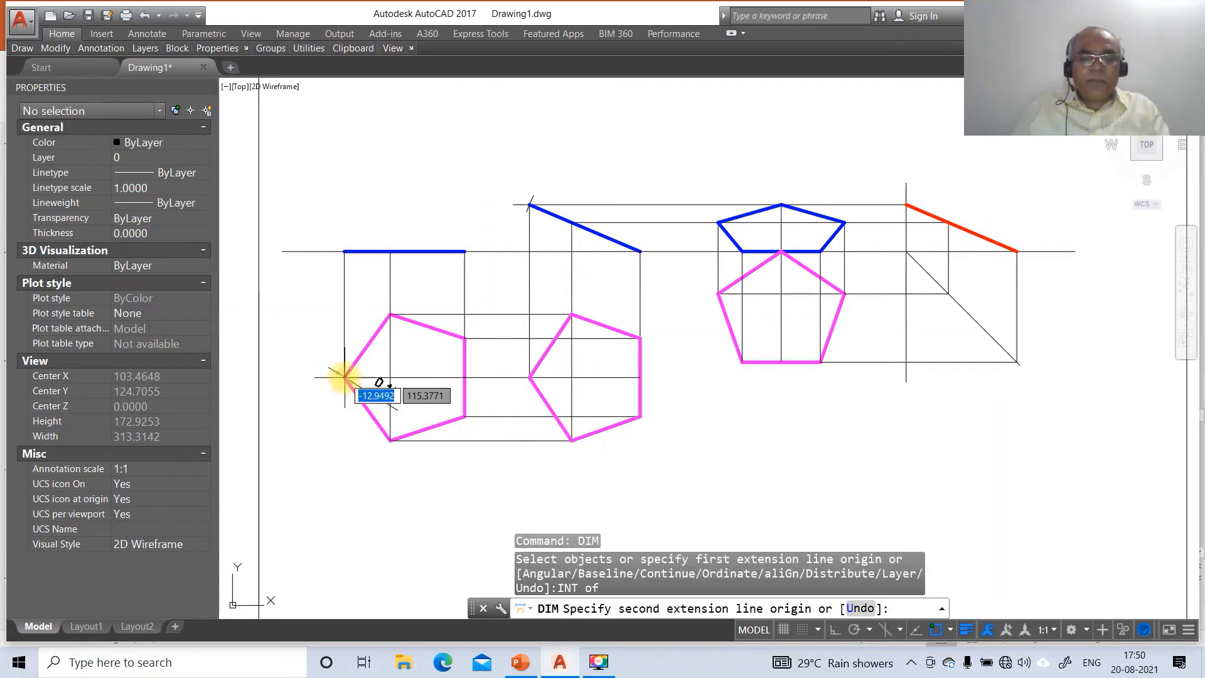
{"action": "type", "text": "INT"}
{"action": "key", "text": "Return"}
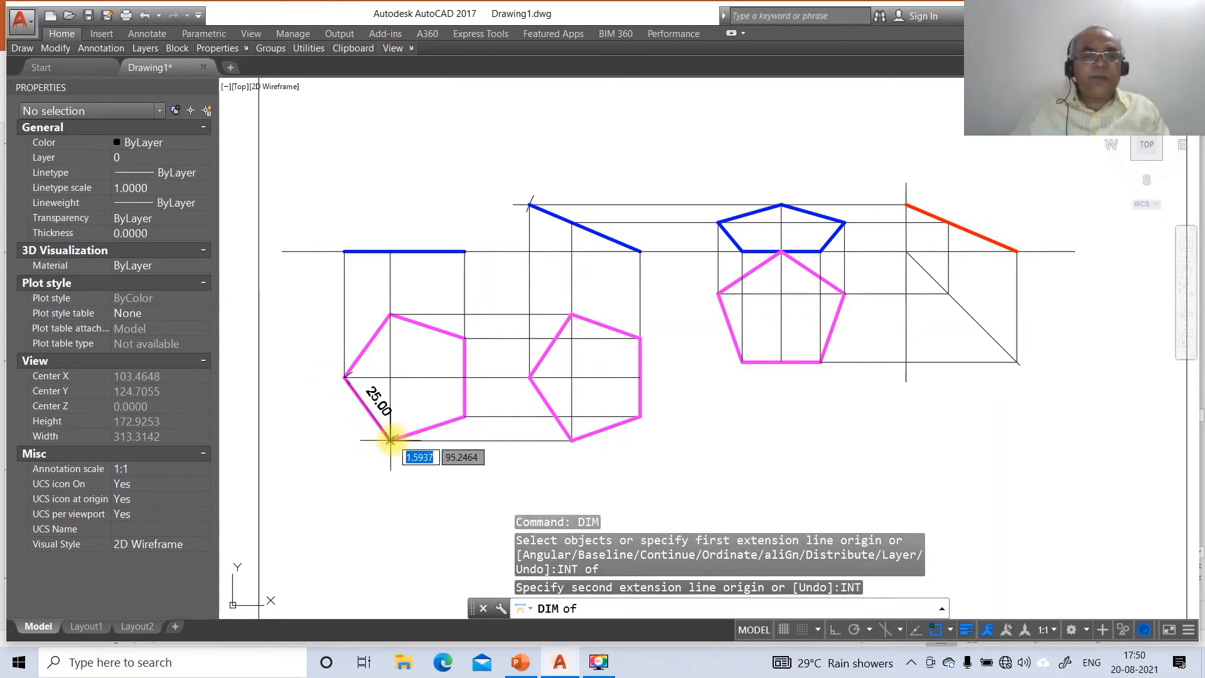
{"action": "left_click", "coordinate": [389, 439]}
{"action": "left_click", "coordinate": [353, 447]}
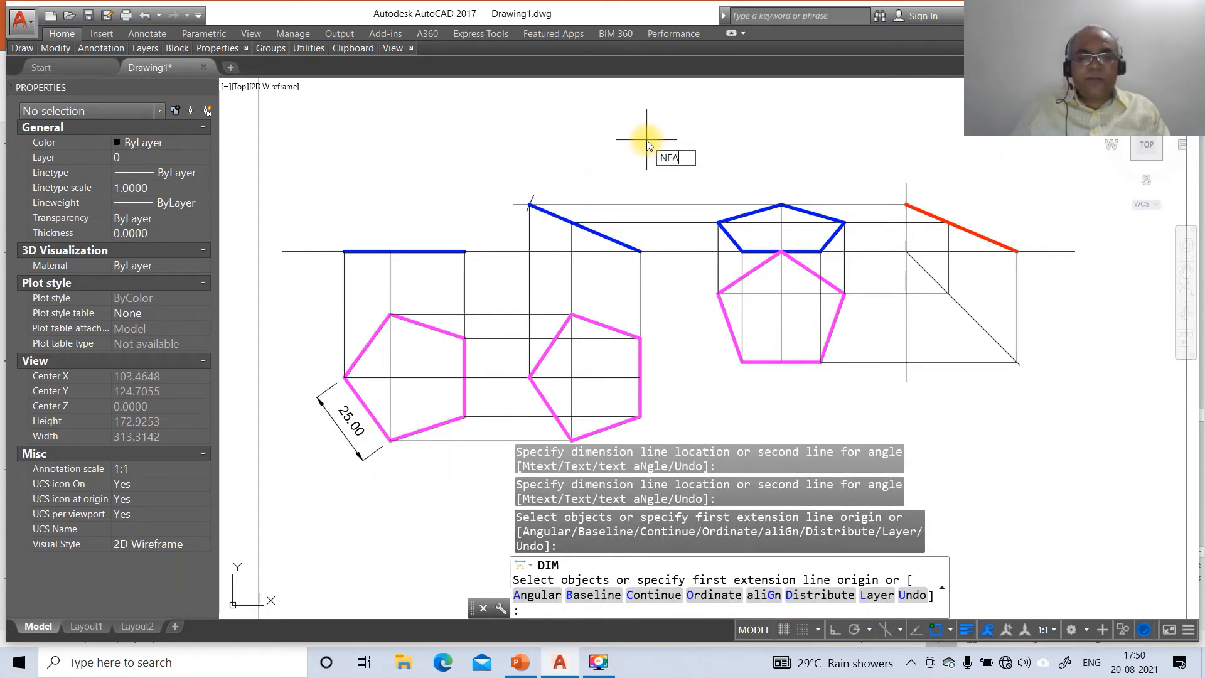
- Dimension the vertical distance from the top projection line perpendicular to the XY line, between the inclined front view and the final front view
{"action": "key", "text": "Return"}
{"action": "left_click", "coordinate": [665, 204]}
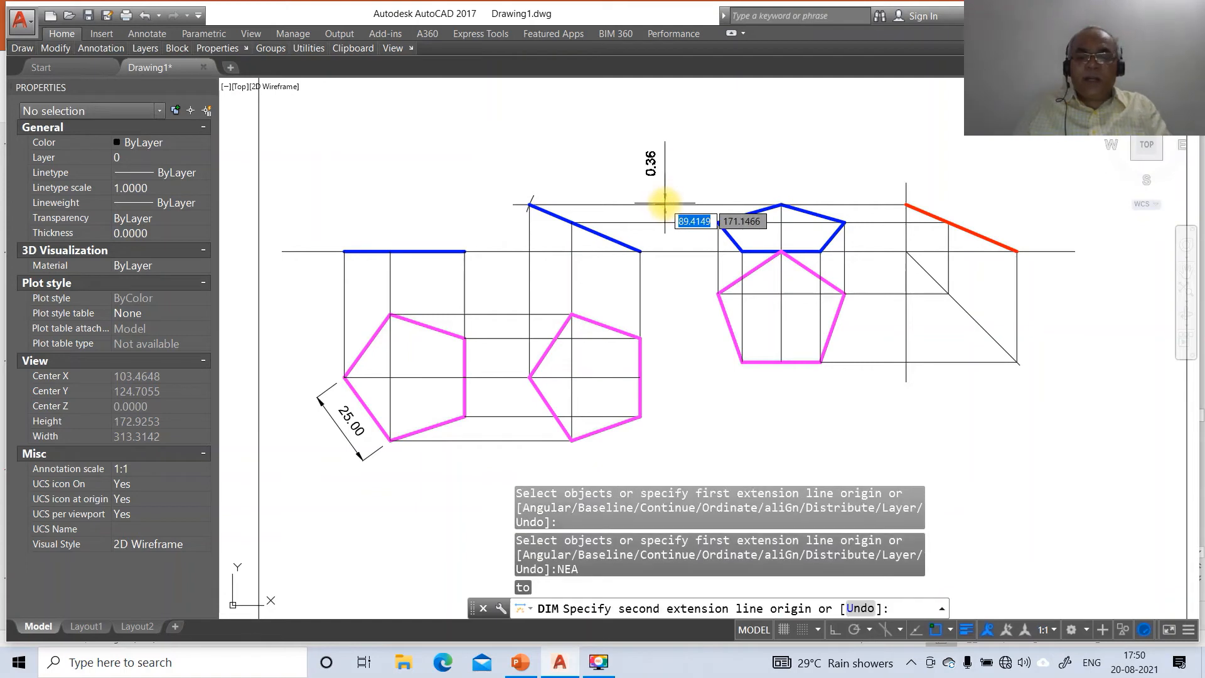
{"action": "type", "text": "PER"}
{"action": "key", "text": "Return"}
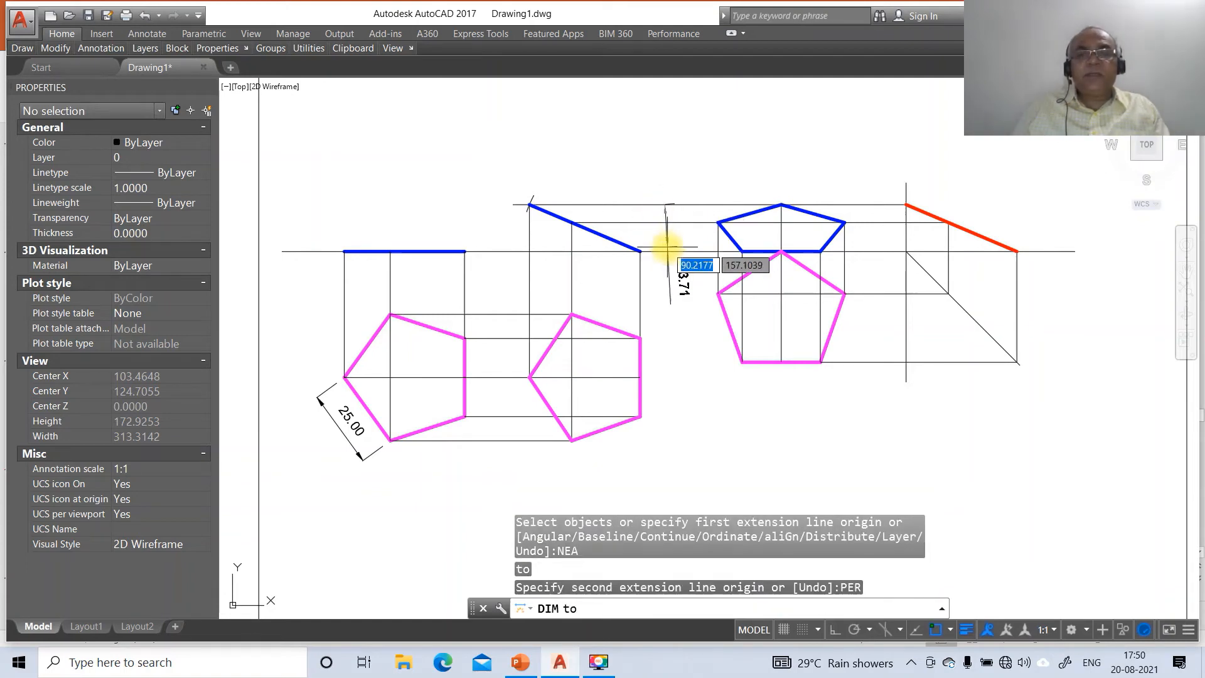
{"action": "left_click", "coordinate": [665, 251]}
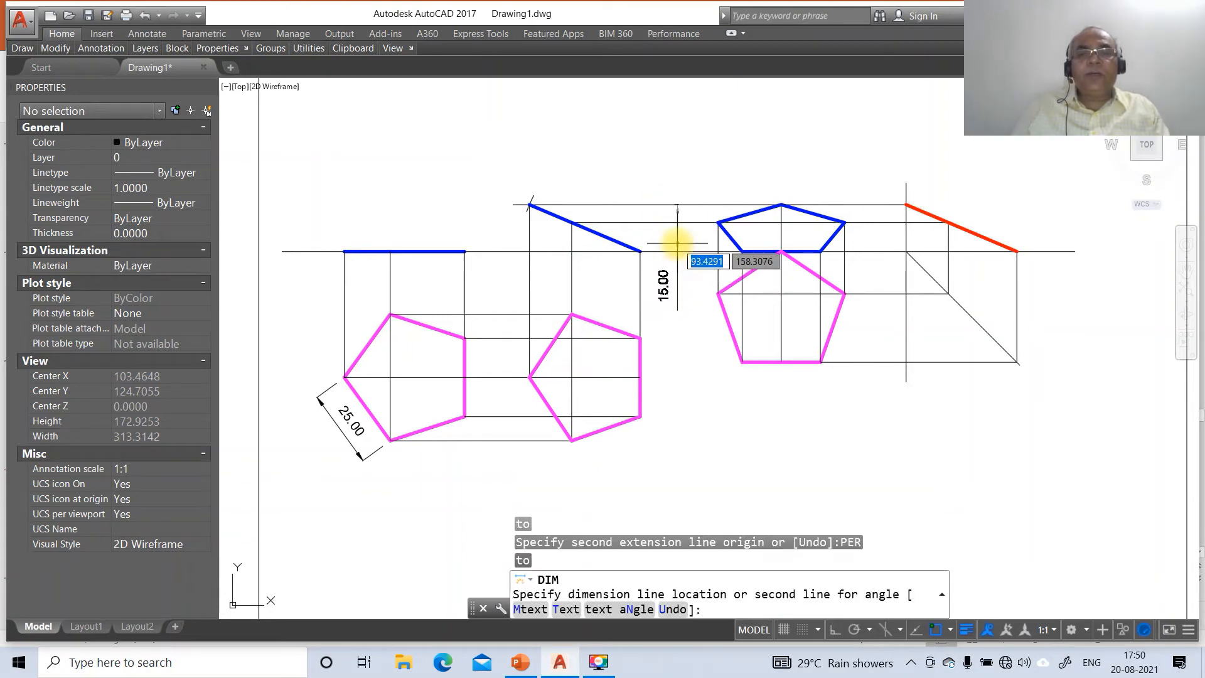
{"action": "left_click", "coordinate": [675, 238]}
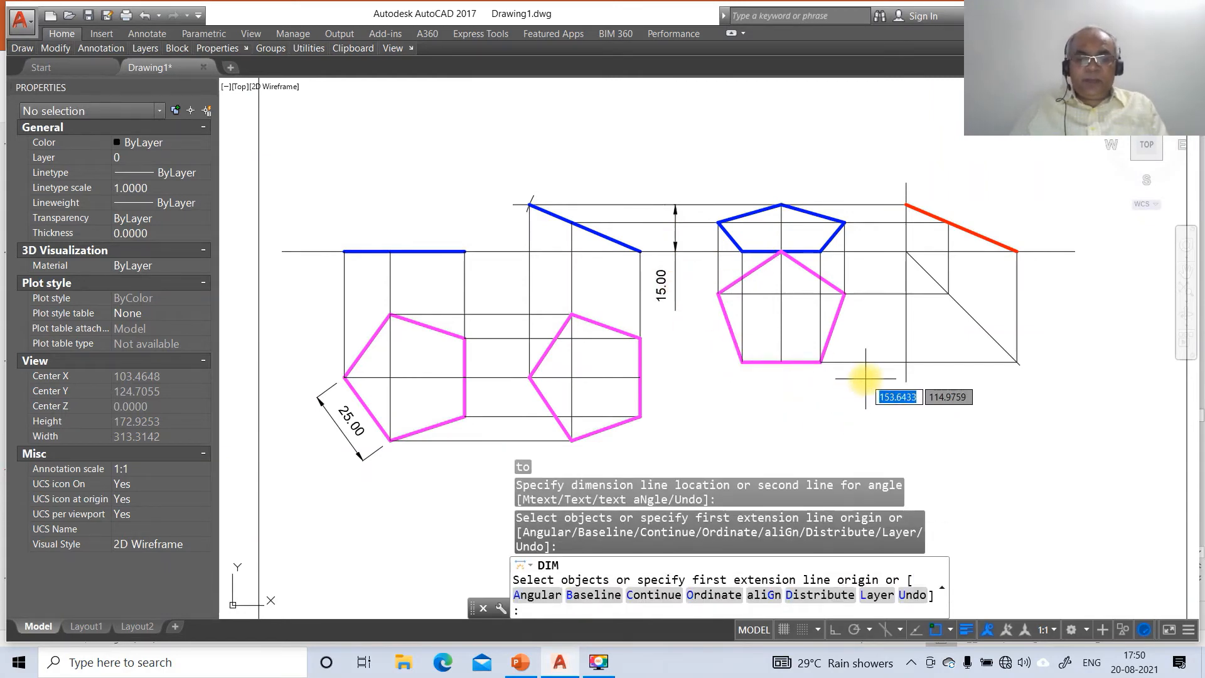
- Check the final solution slide in PowerPoint, return to AutoCAD and dimension from the XY line perpendicular to the final top view's lowest projection line
{"action": "left_click", "coordinate": [519, 664]}
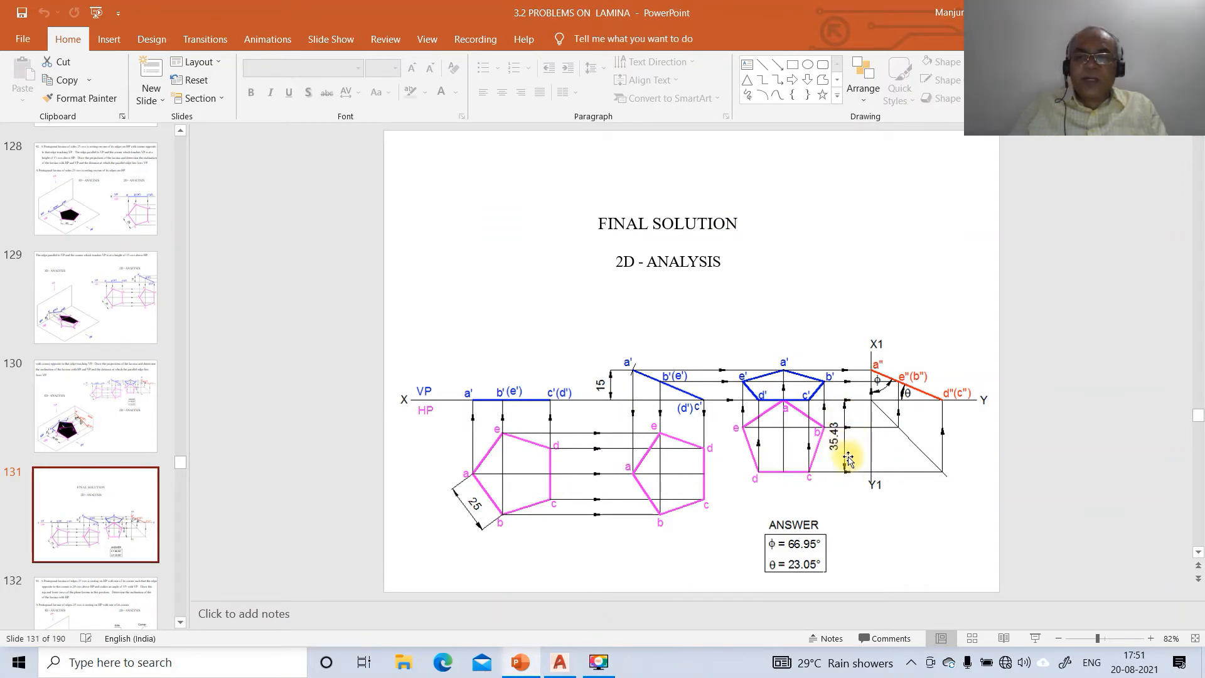
{"action": "left_click", "coordinate": [555, 664]}
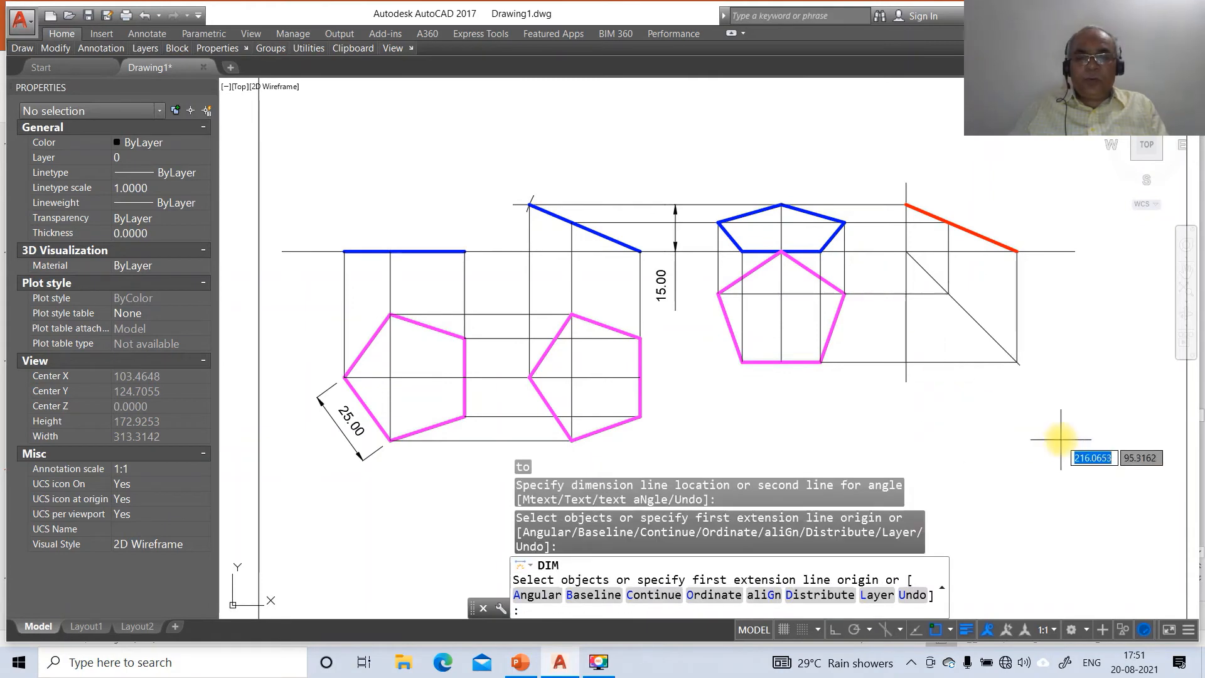
{"action": "type", "text": "NEA"}
{"action": "key", "text": "Return"}
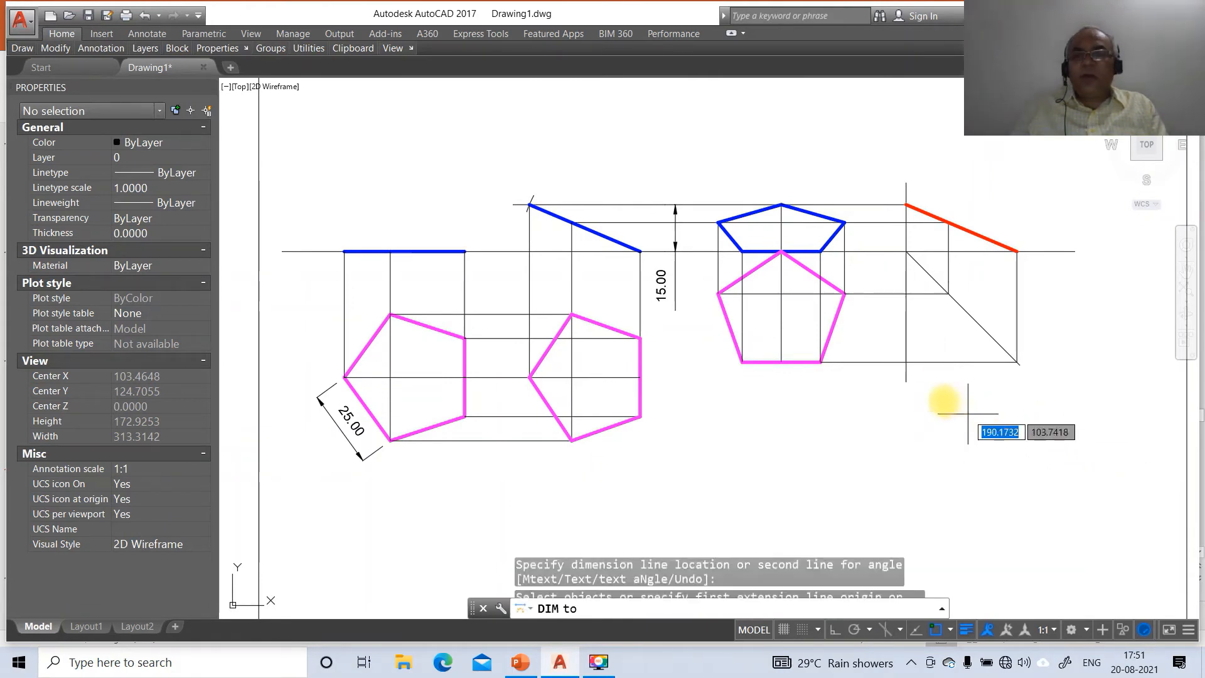
{"action": "left_click", "coordinate": [873, 251]}
{"action": "type", "text": "PER"}
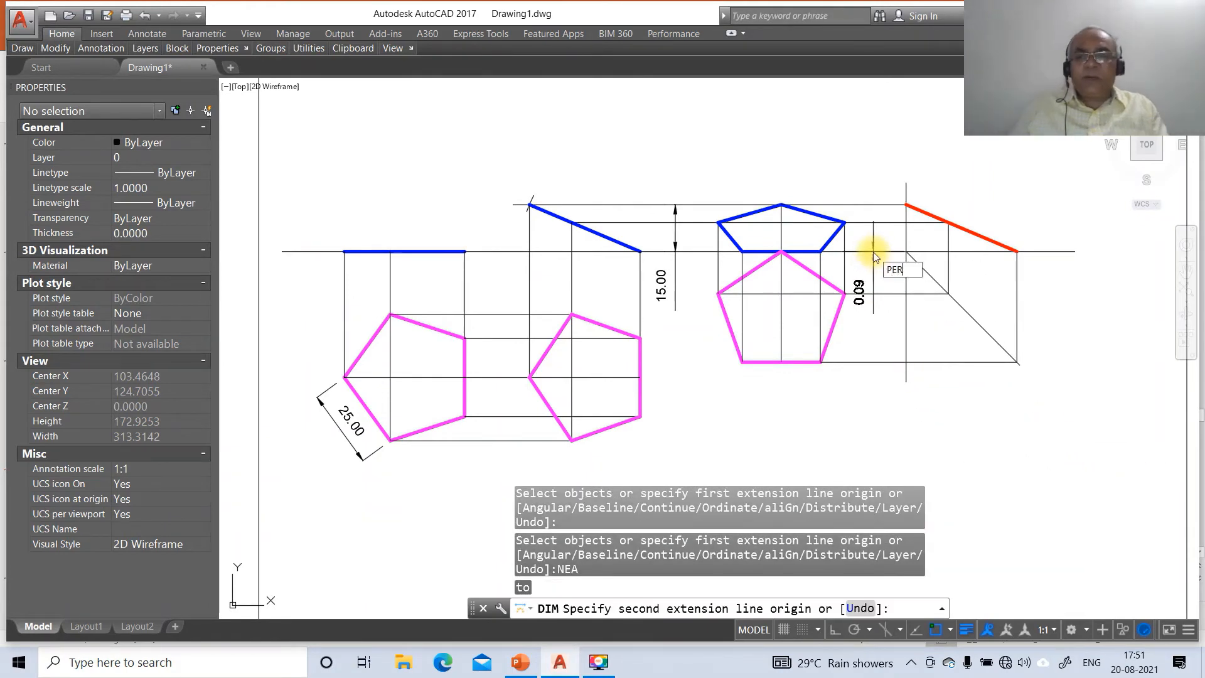
{"action": "key", "text": "Return"}
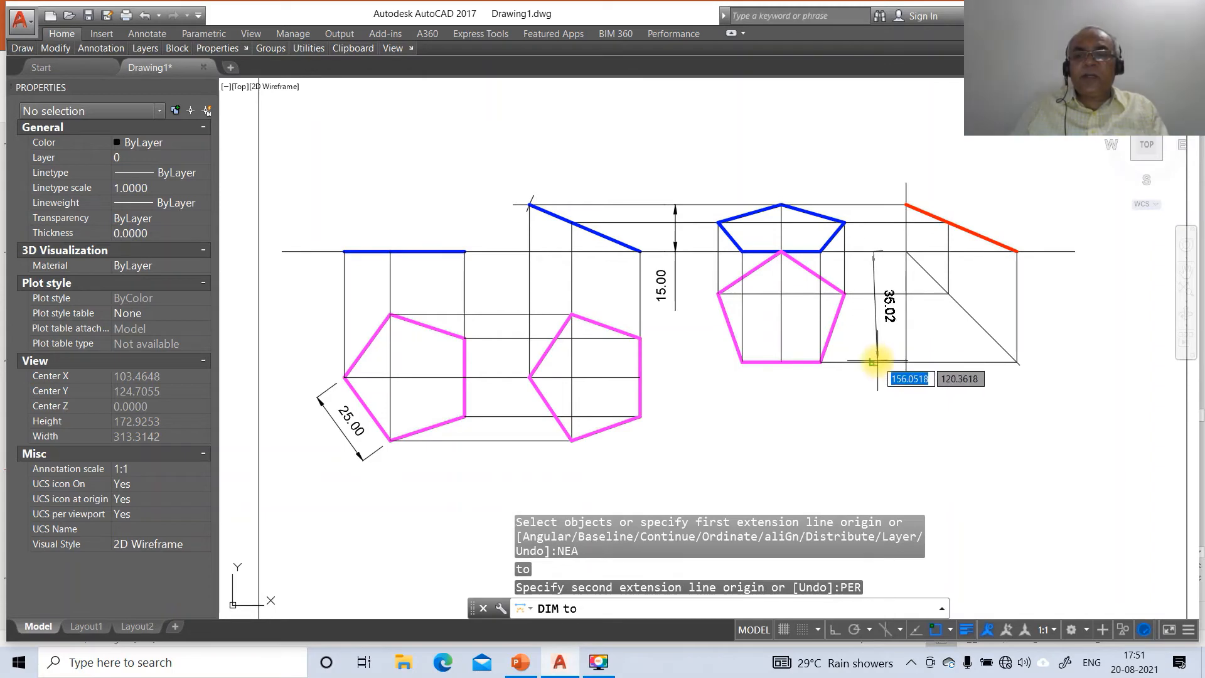
{"action": "left_click", "coordinate": [877, 361]}
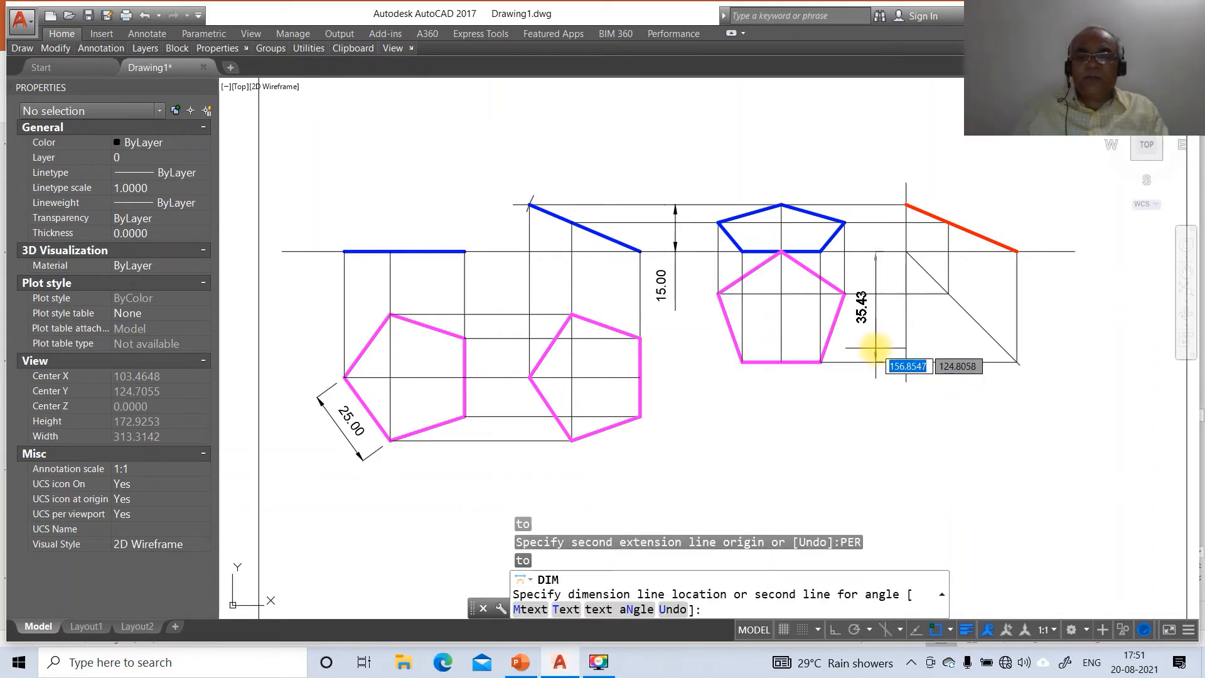
- Override the vertical dimension's text with "L = ?" and place it between the final top view and the X1Y1 line
{"action": "type", "text": "T"}
{"action": "key", "text": "Return"}
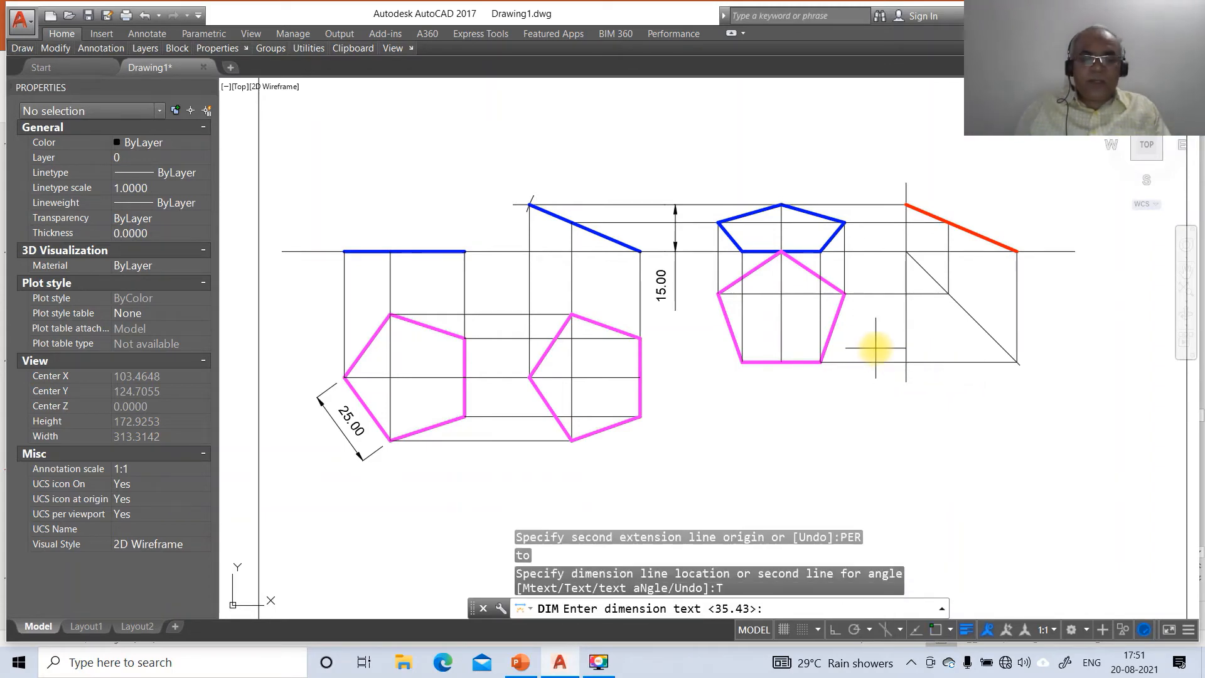
{"action": "type", "text": "L"}
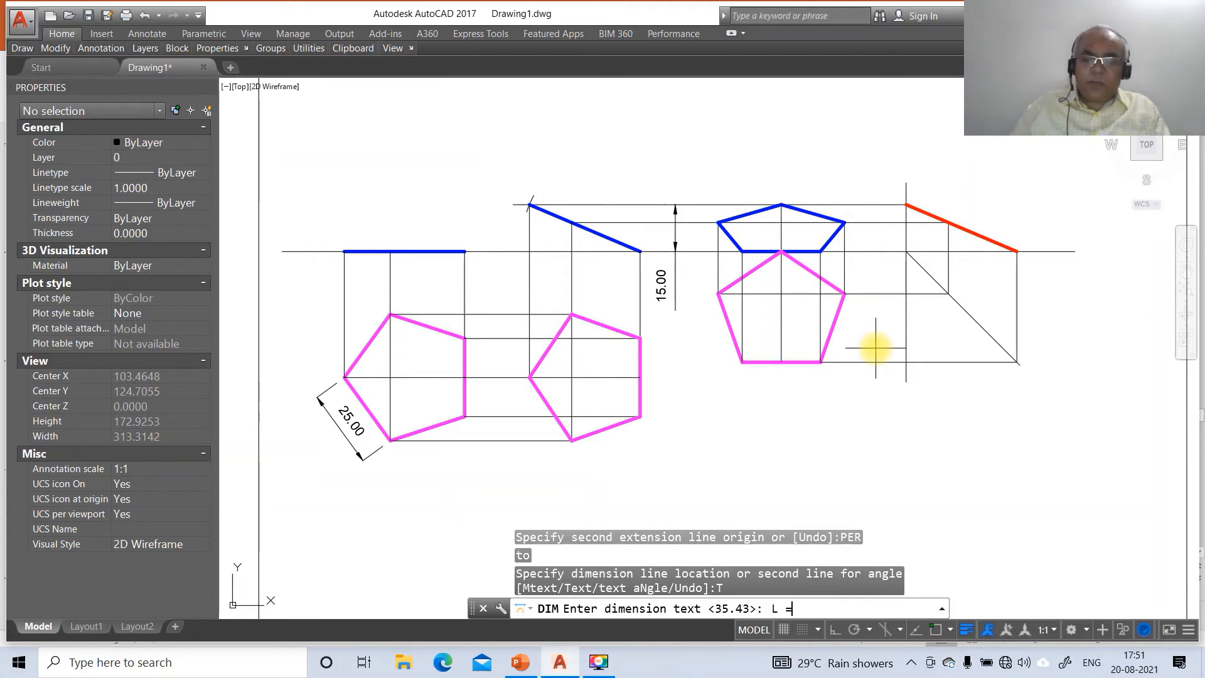
{"action": "type", "text": " = ?"}
{"action": "key", "text": "Return"}
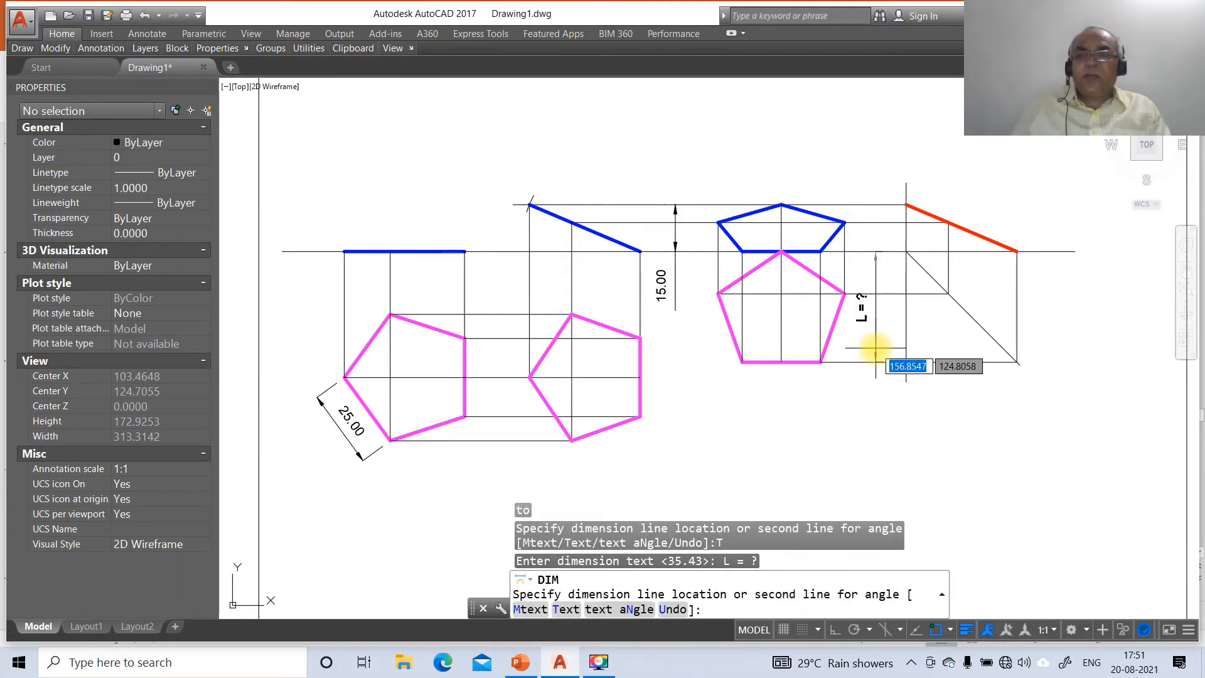
{"action": "left_click", "coordinate": [875, 338]}
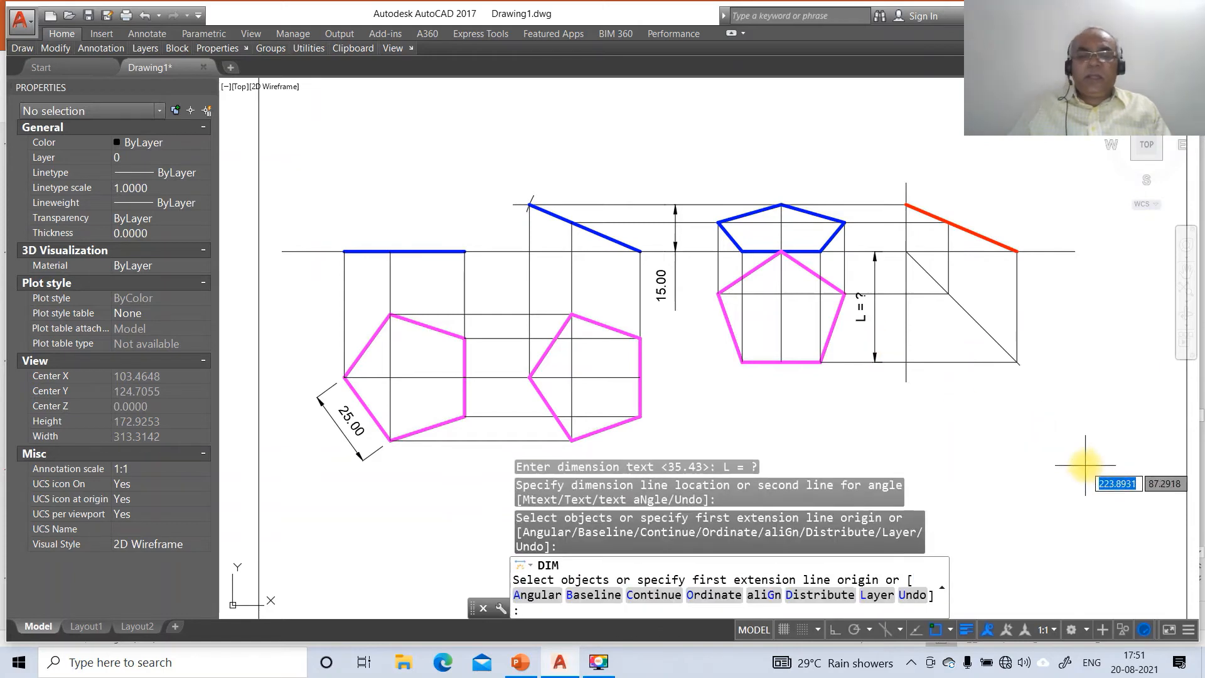
- Add an angular dimension with blank text between the red side-view line and the XY line, checking the angle against the PowerPoint solution slide
{"action": "type", "text": "A"}
{"action": "key", "text": "Return"}
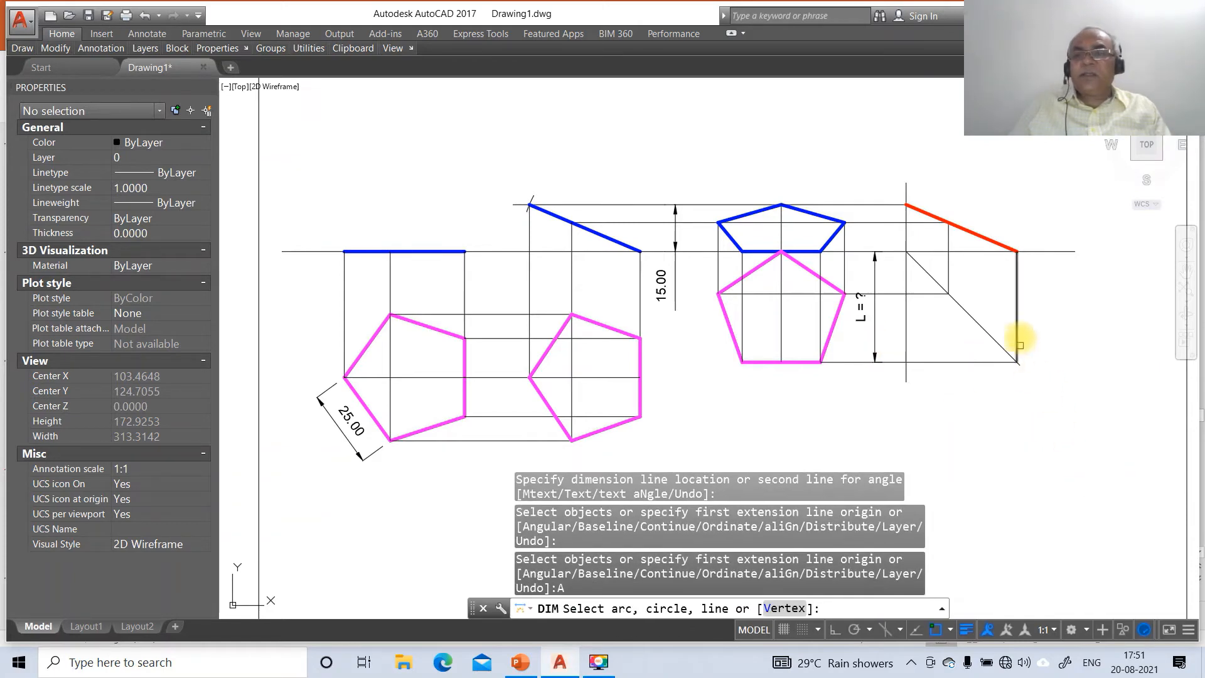
{"action": "left_click", "coordinate": [1002, 243]}
{"action": "left_click", "coordinate": [994, 250]}
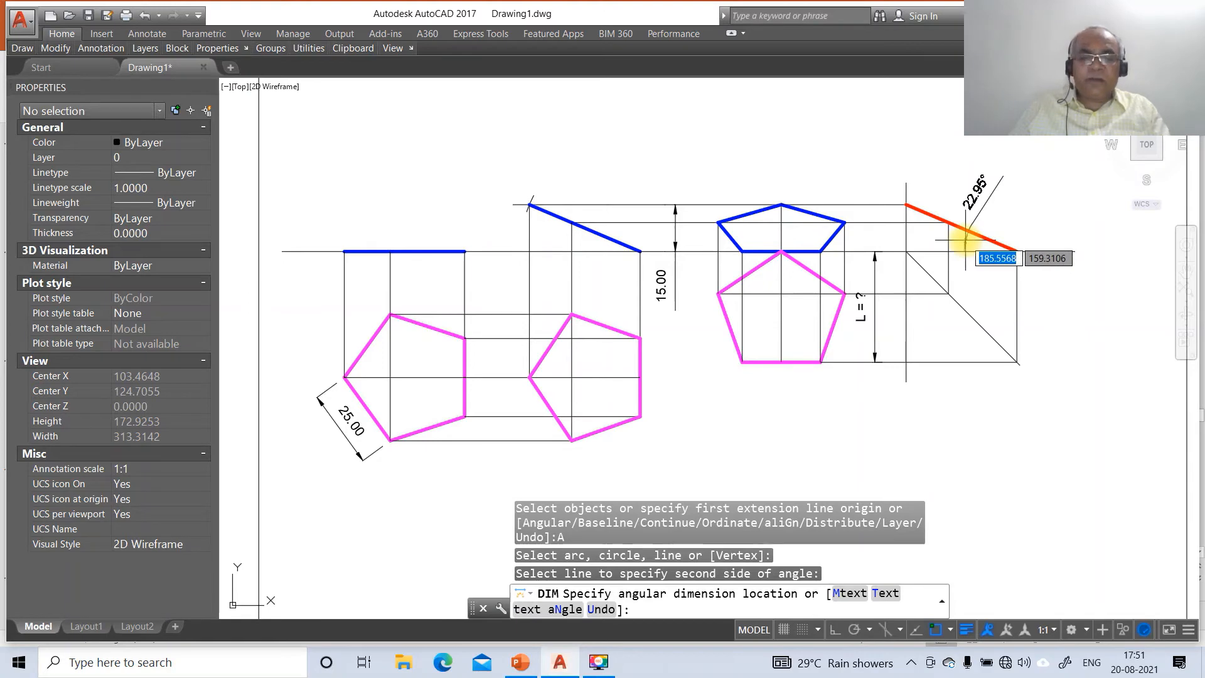
{"action": "left_click", "coordinate": [521, 663]}
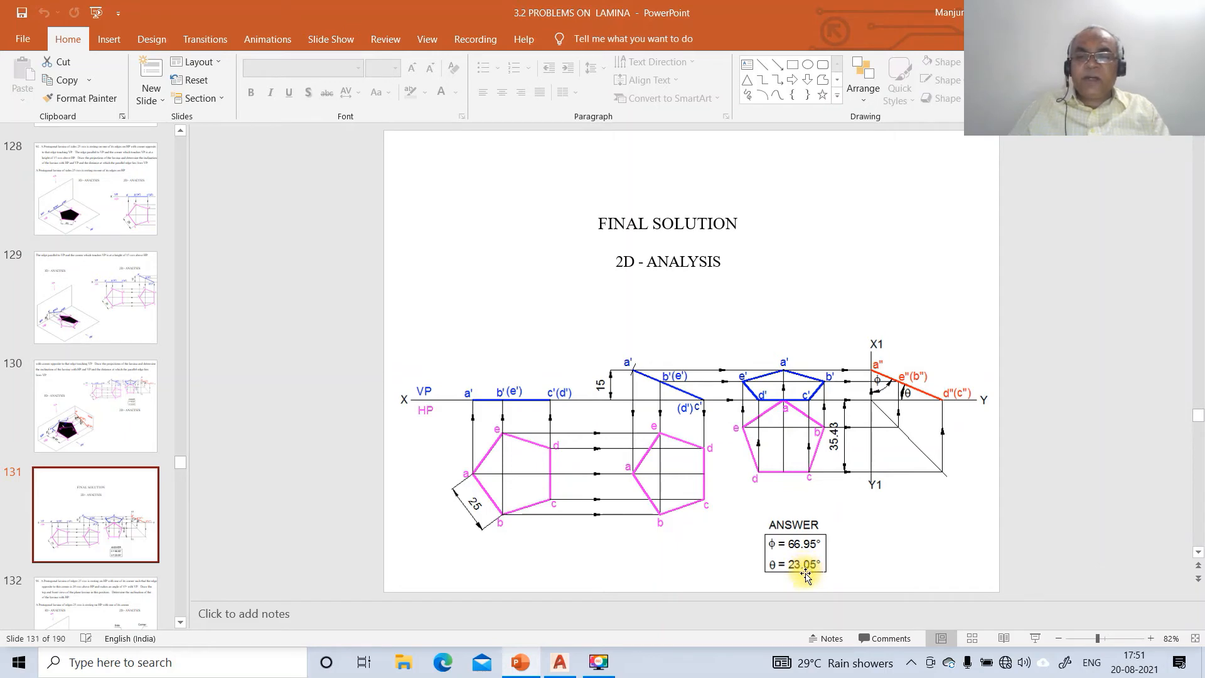
{"action": "left_click", "coordinate": [558, 662]}
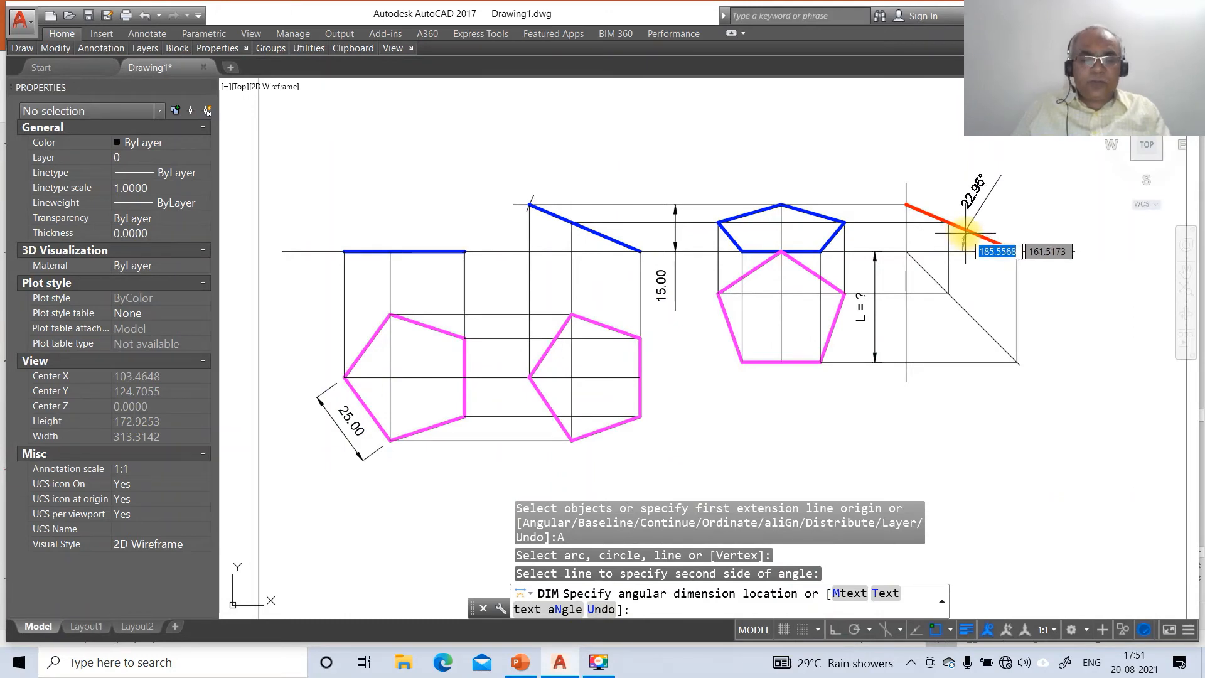
{"action": "type", "text": "T"}
{"action": "key", "text": "Return"}
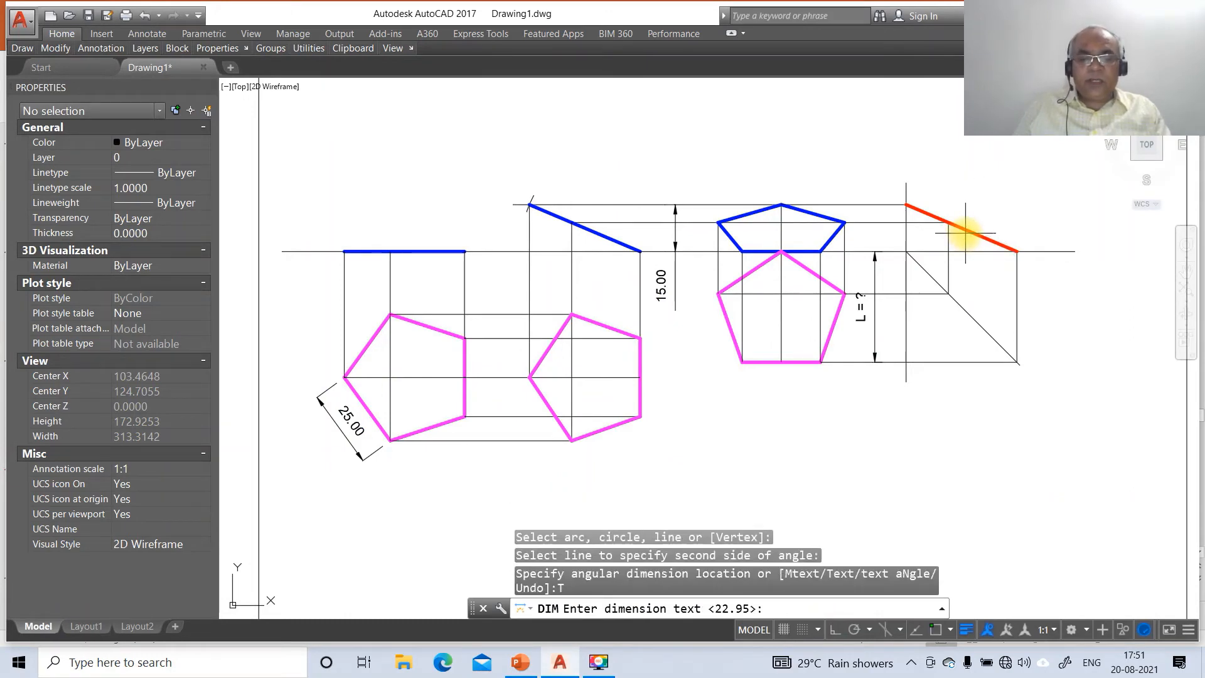
{"action": "key", "text": "Return"}
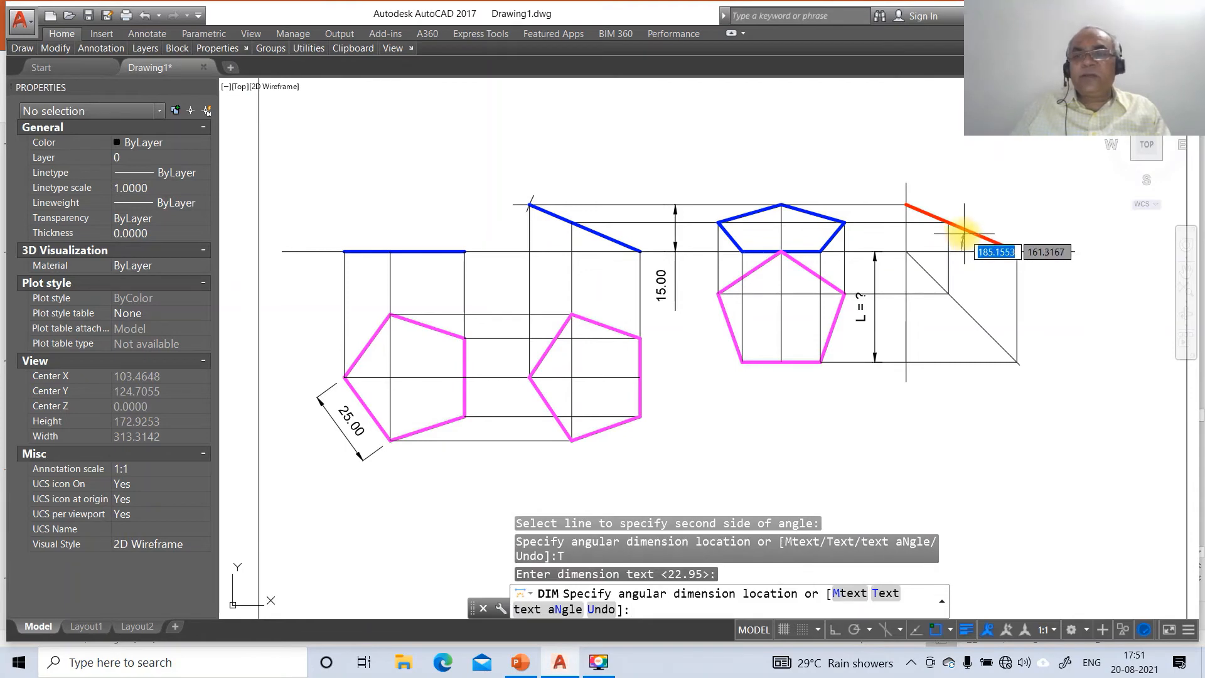
{"action": "left_click", "coordinate": [964, 235]}
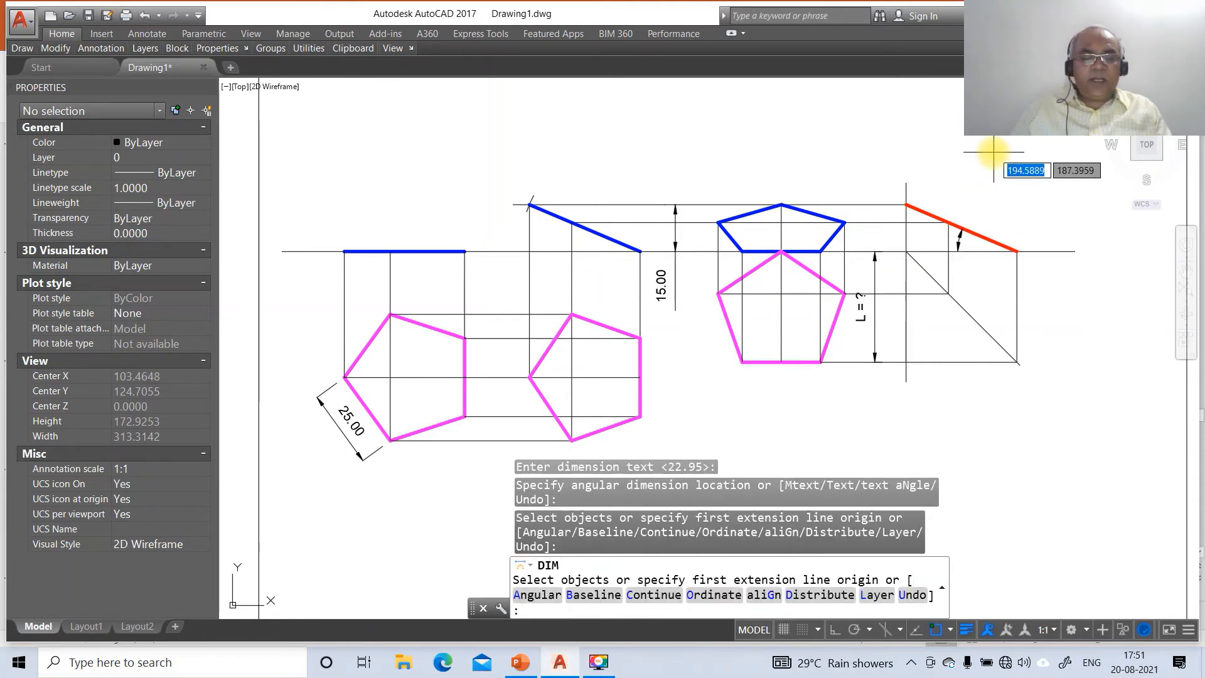
- Add an angular dimension with blank text between the red side-view line and the vertical X1Y1 line, placing it inside the angle
{"action": "type", "text": "A"}
{"action": "key", "text": "Return"}
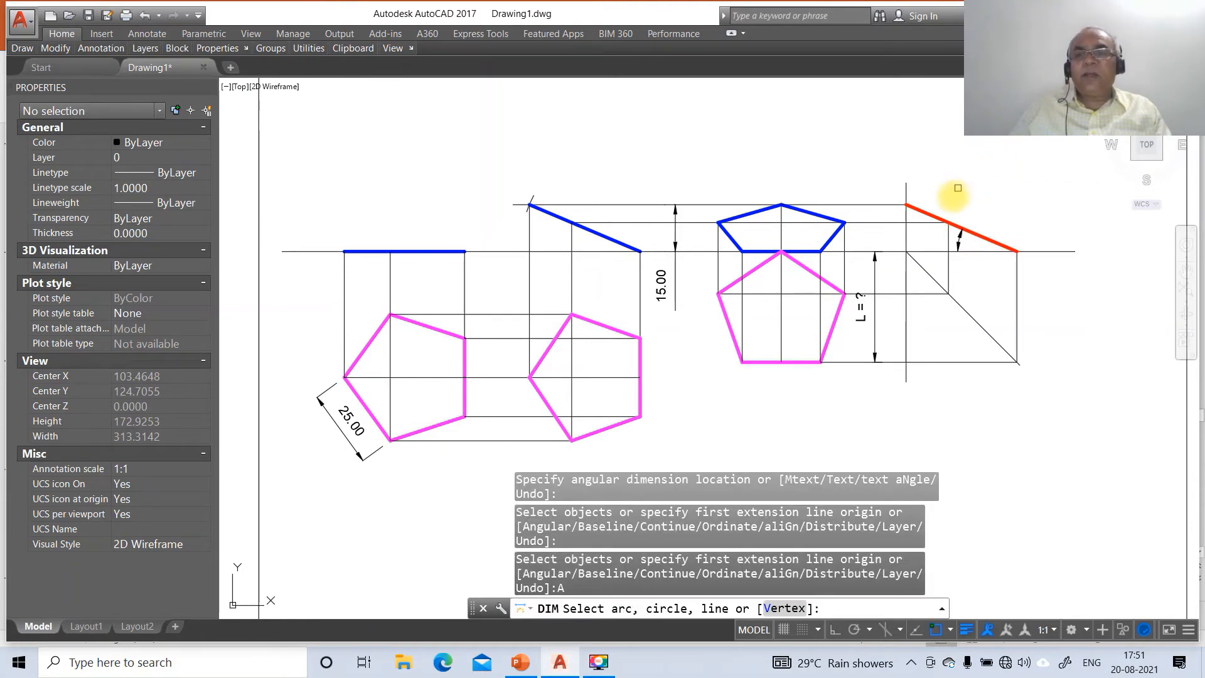
{"action": "left_click", "coordinate": [921, 215]}
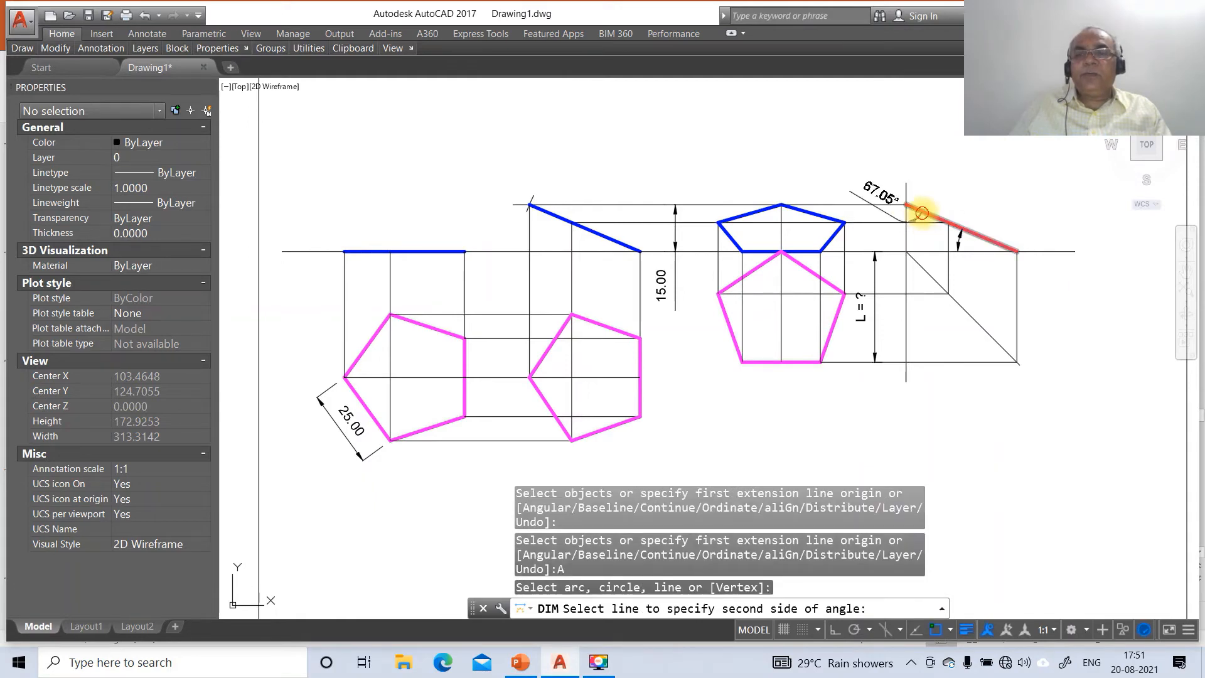
{"action": "left_click", "coordinate": [906, 219]}
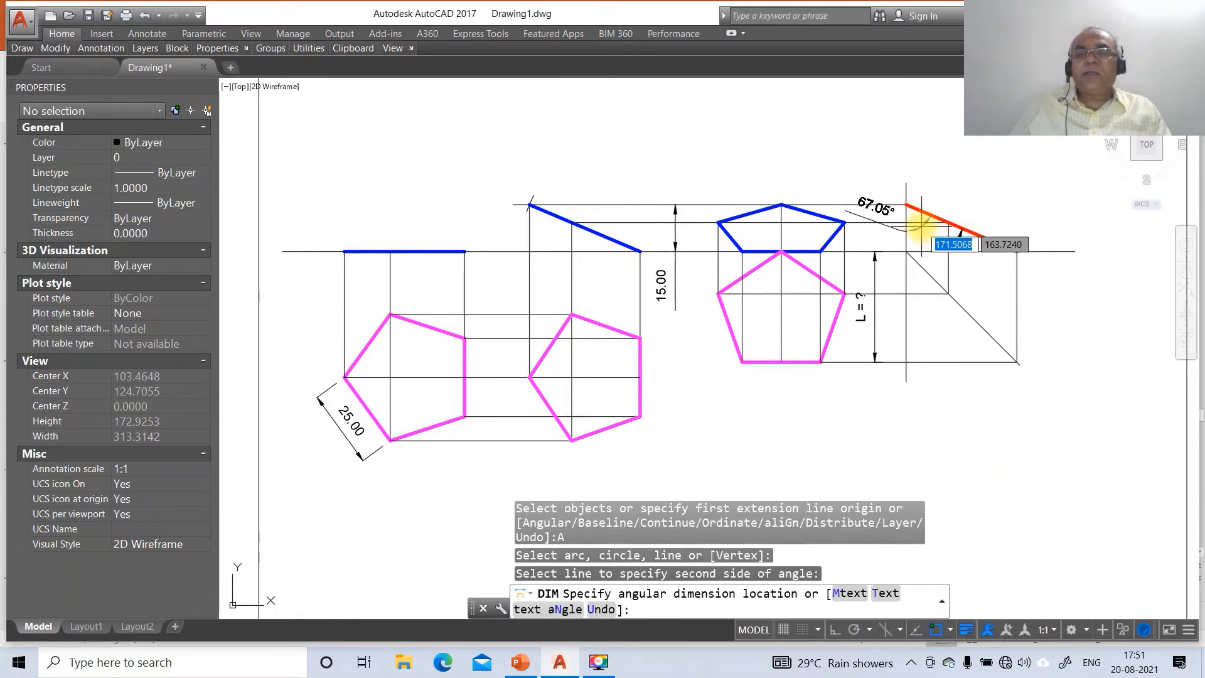
{"action": "type", "text": "T"}
{"action": "key", "text": "Return"}
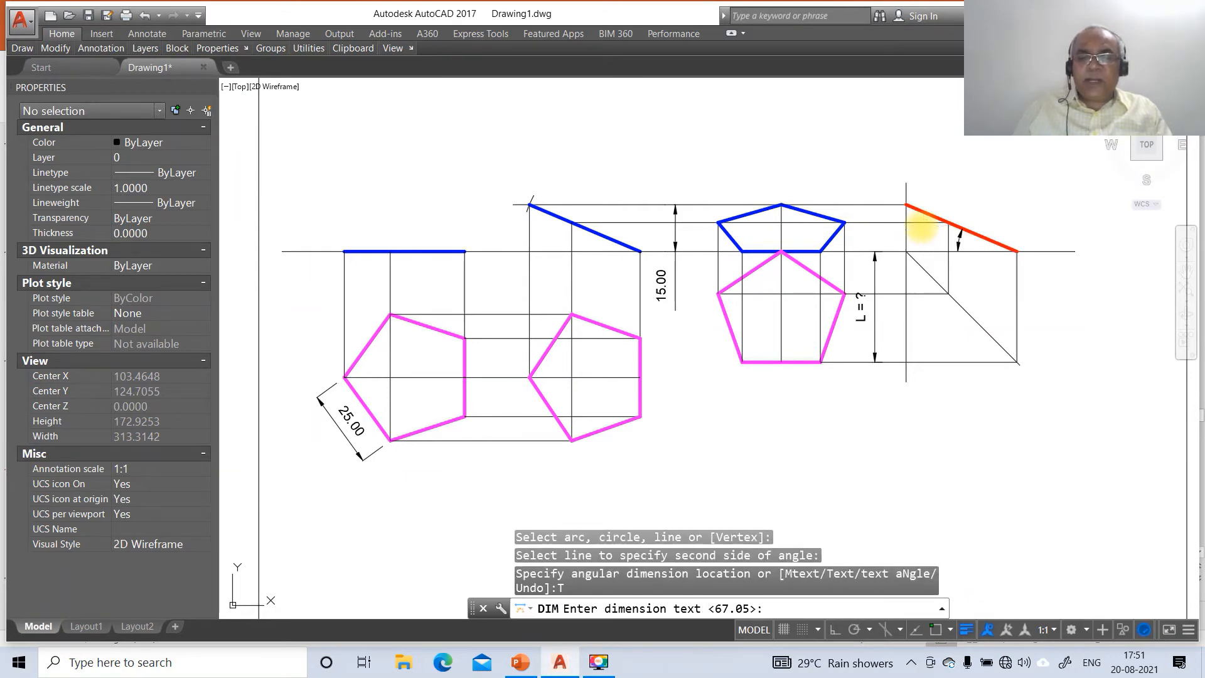
{"action": "key", "text": "Return"}
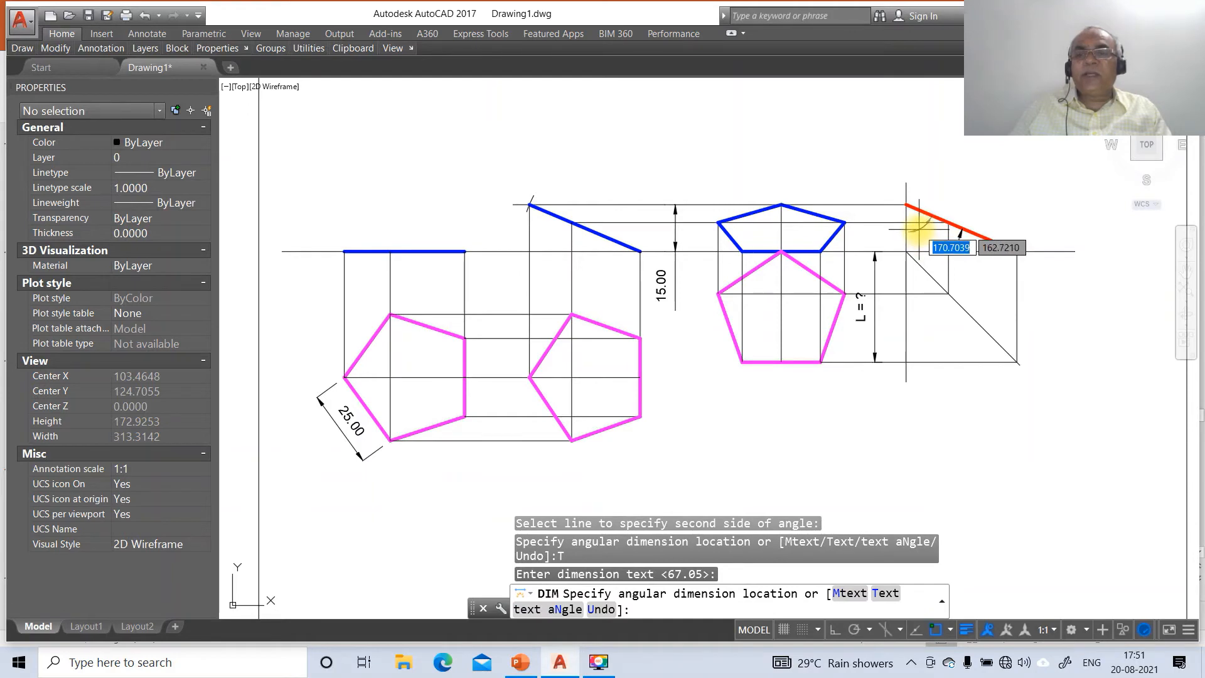
{"action": "left_click", "coordinate": [918, 226]}
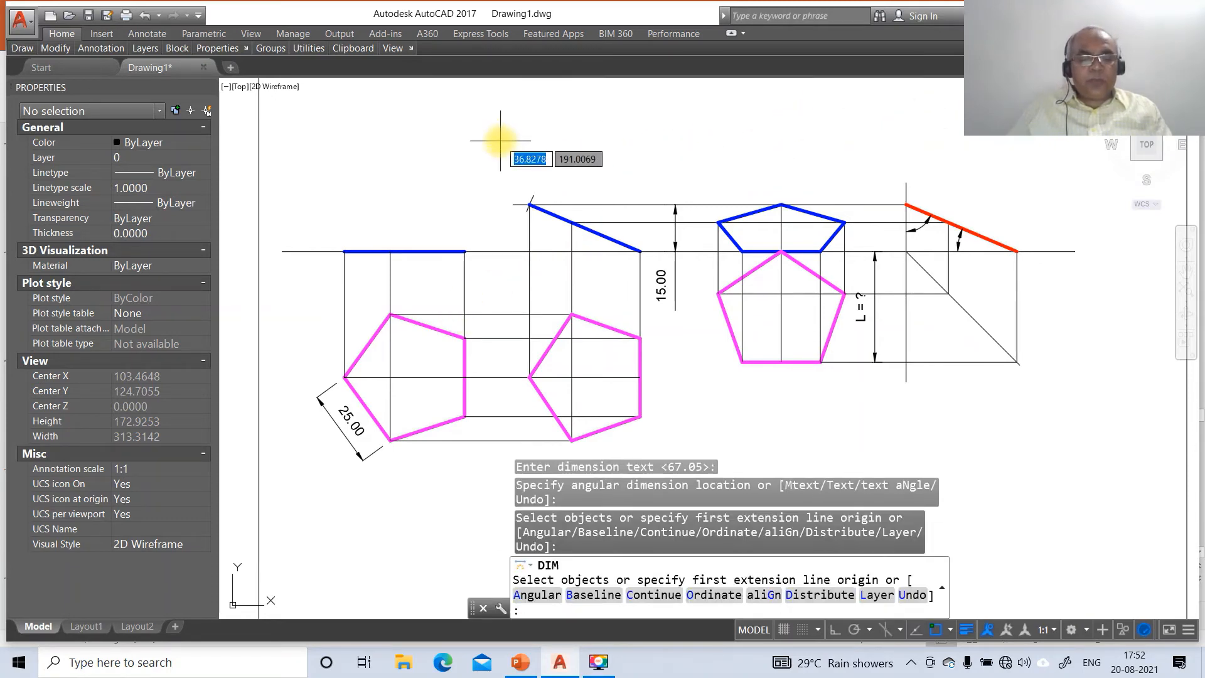
- Leave the dimension command and break off the left end of the XY line beyond the first front view
{"action": "type", "text": "BR"}
{"action": "key", "text": "Return"}
{"action": "key", "text": "Escape"}
{"action": "key", "text": "Escape"}
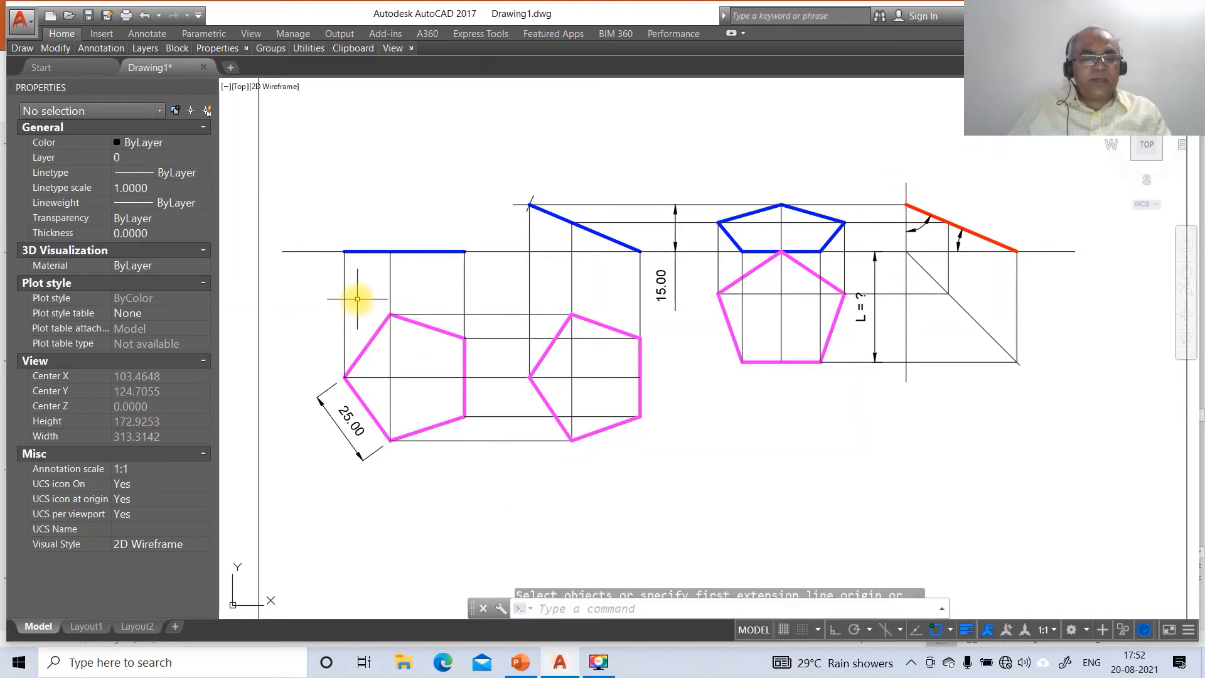
{"action": "type", "text": "BR"}
{"action": "key", "text": "Return"}
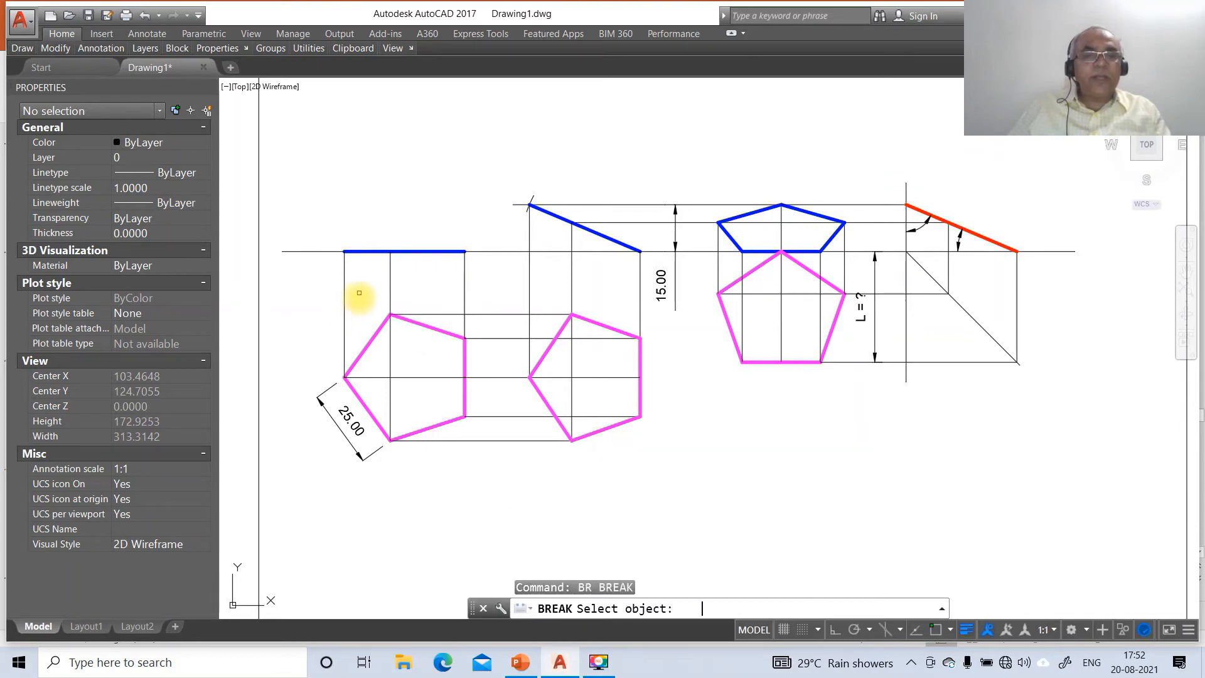
{"action": "left_click", "coordinate": [292, 252]}
{"action": "left_click", "coordinate": [244, 262]}
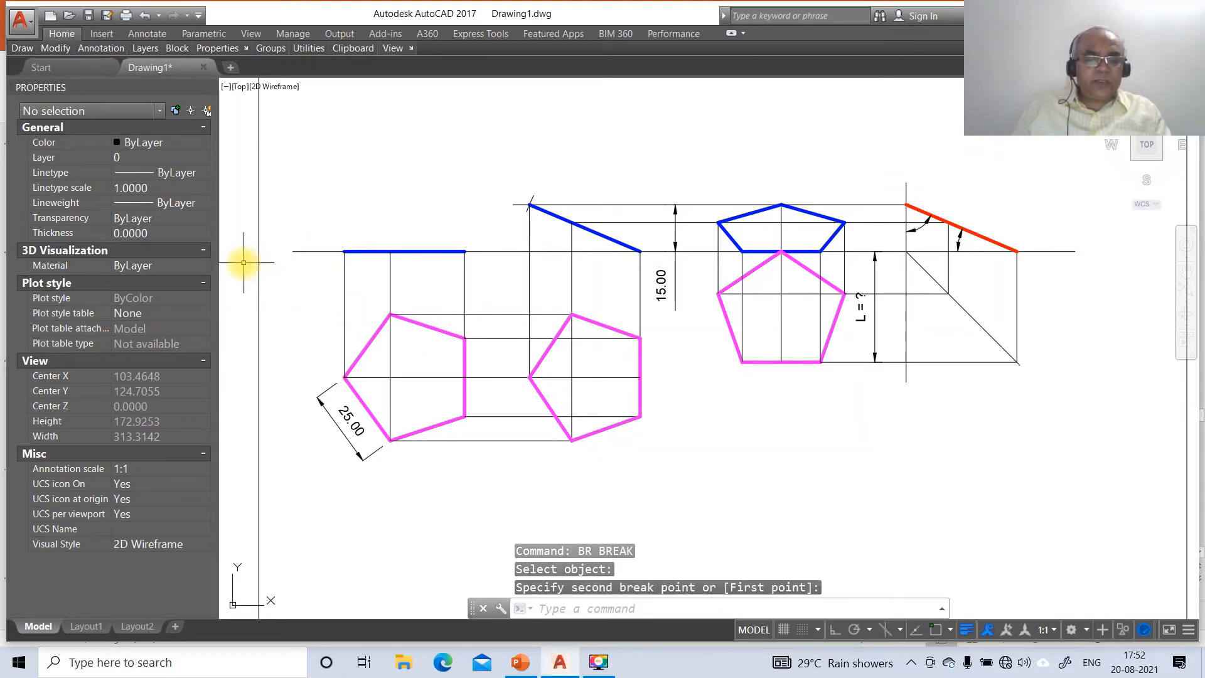
- Modify the Standard dimension style to use precision 0 for both linear and angular dimensions
{"action": "type", "text": "DDIM"}
{"action": "key", "text": "Return"}
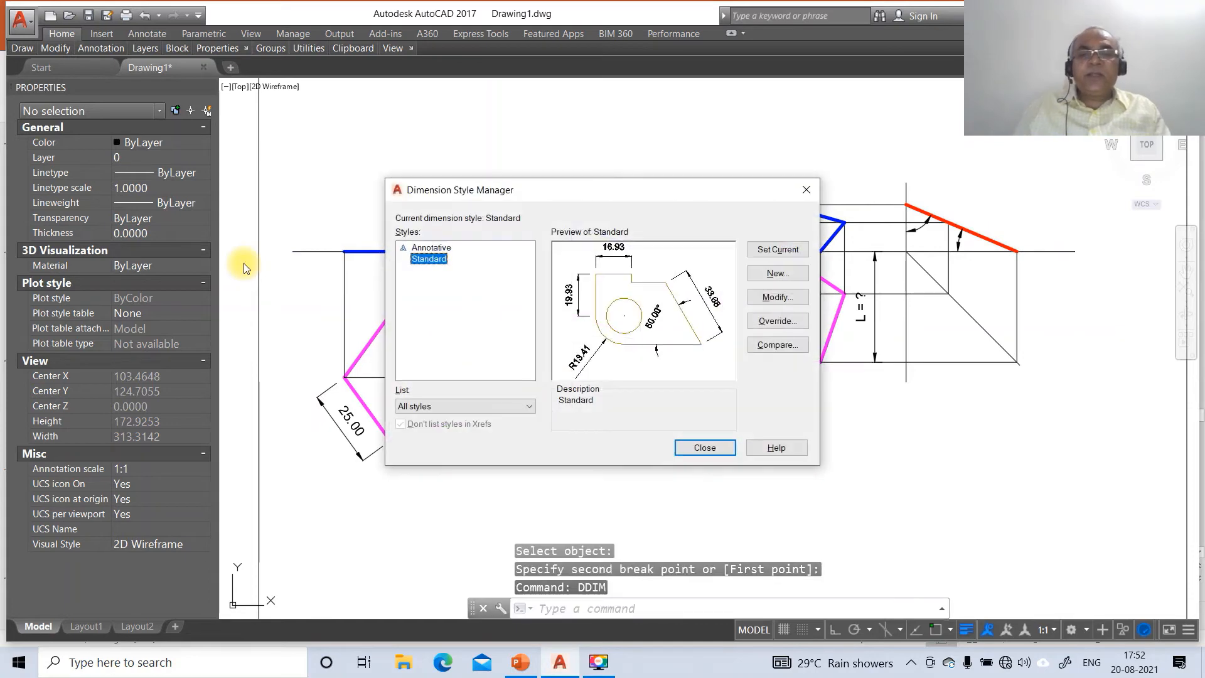
{"action": "left_click", "coordinate": [759, 298]}
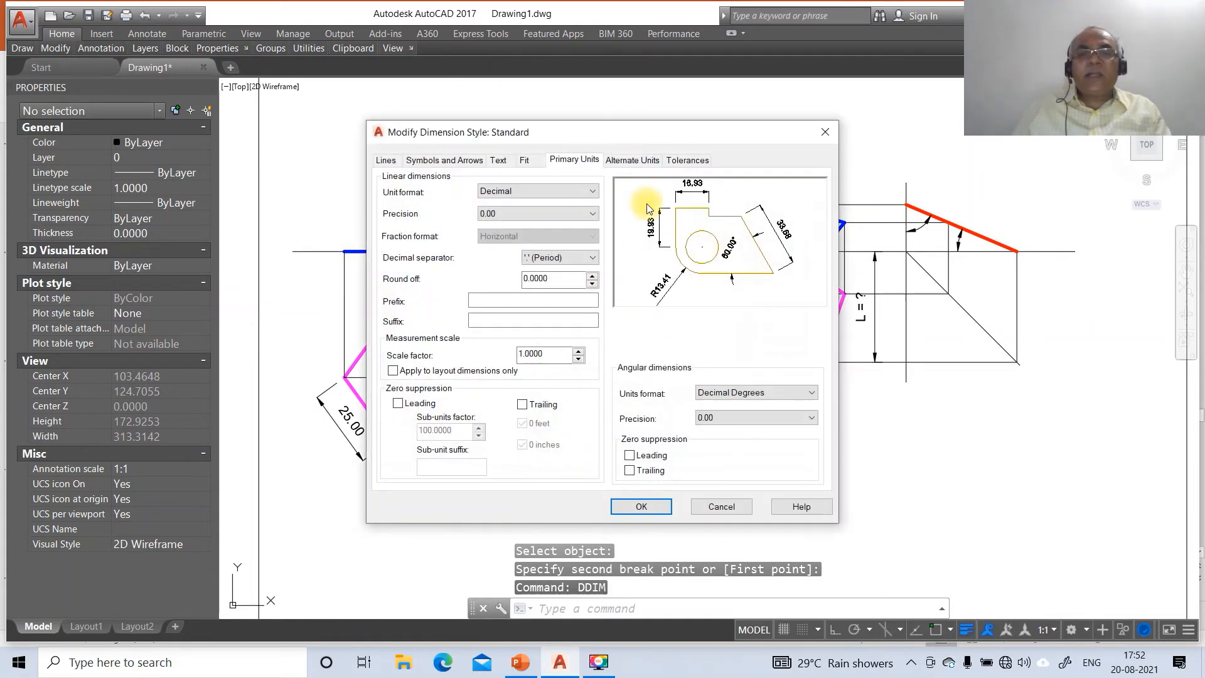
{"action": "left_click", "coordinate": [590, 213]}
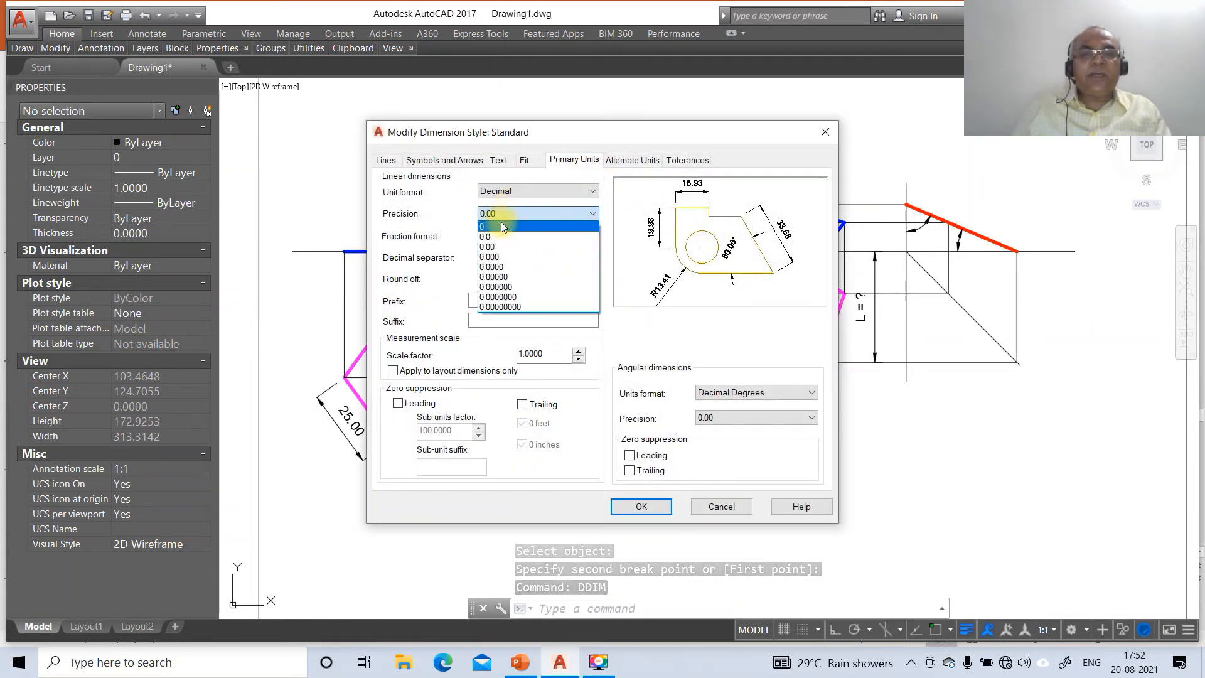
{"action": "left_click", "coordinate": [502, 224]}
{"action": "left_click", "coordinate": [707, 417]}
{"action": "left_click", "coordinate": [710, 428]}
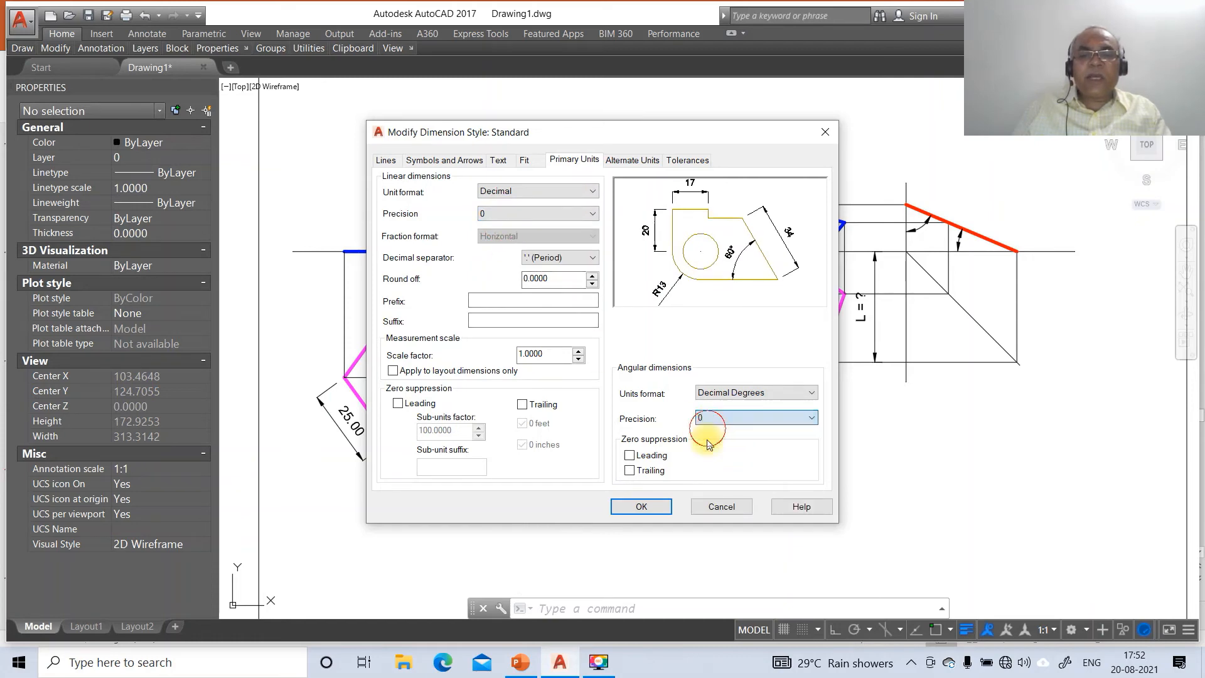
{"action": "left_click", "coordinate": [655, 512]}
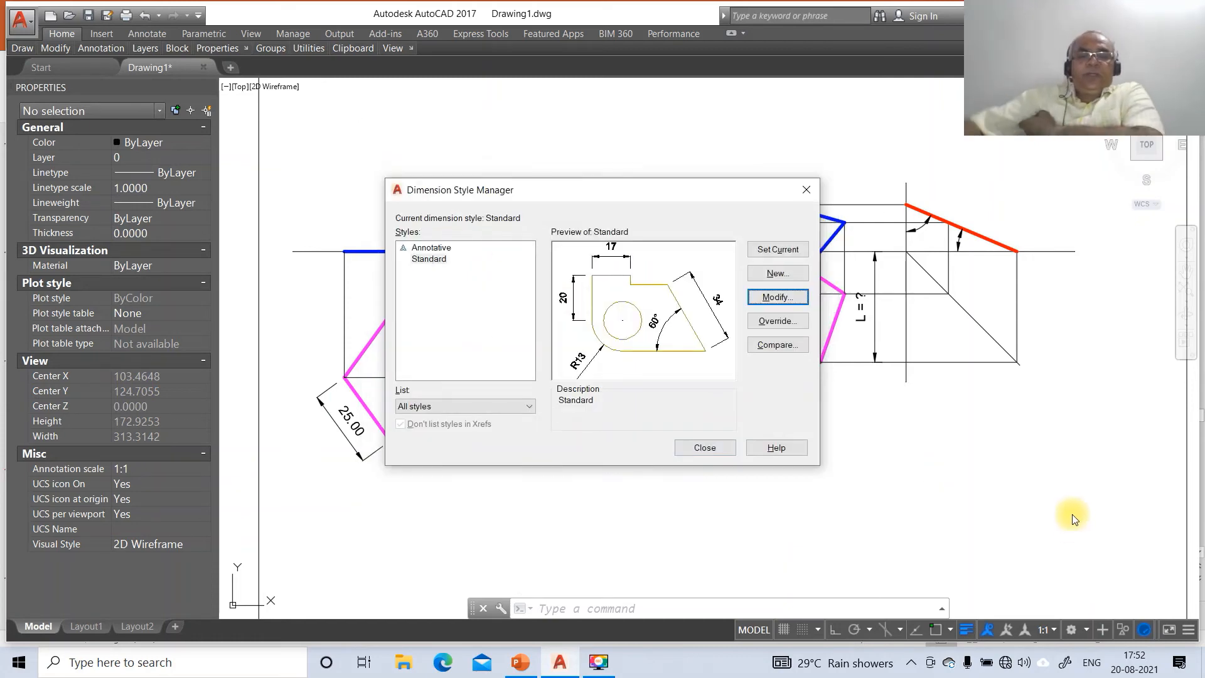
- Close the Dimension Style Manager to apply the modified style to the drawing
{"action": "left_click", "coordinate": [719, 446]}
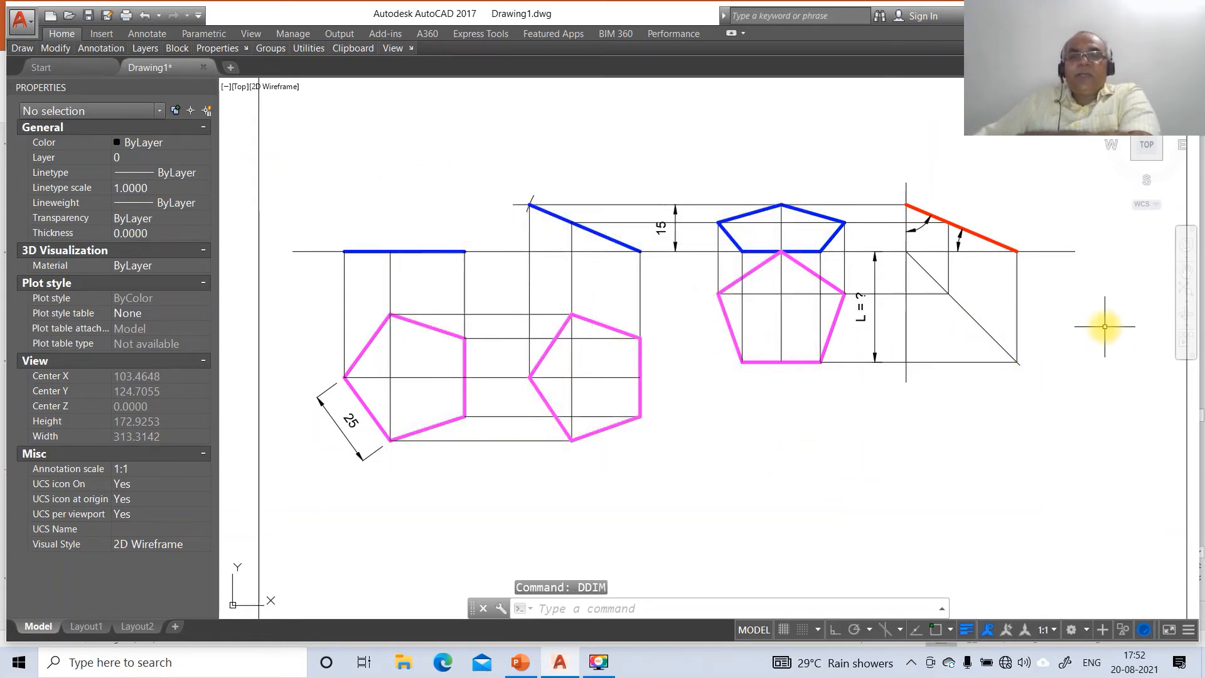
{"action": "type", "text": "DT"}
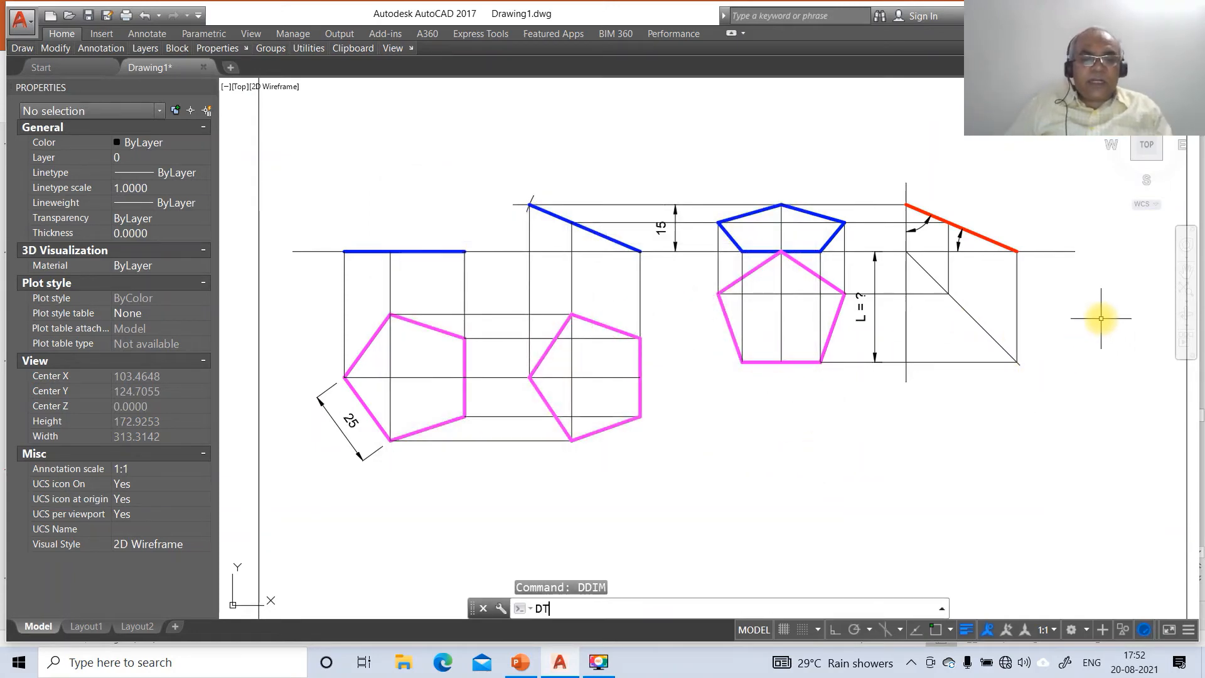
{"action": "key", "text": "Return"}
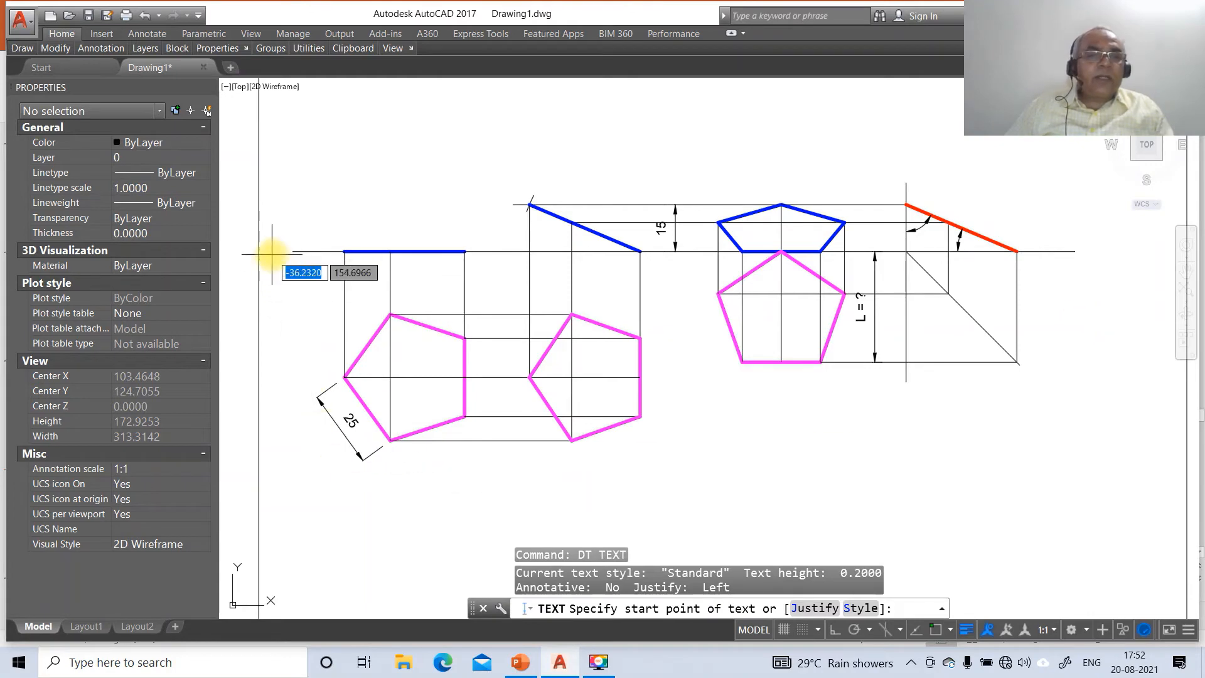
{"action": "left_click", "coordinate": [272, 254]}
{"action": "key", "text": "Return"}
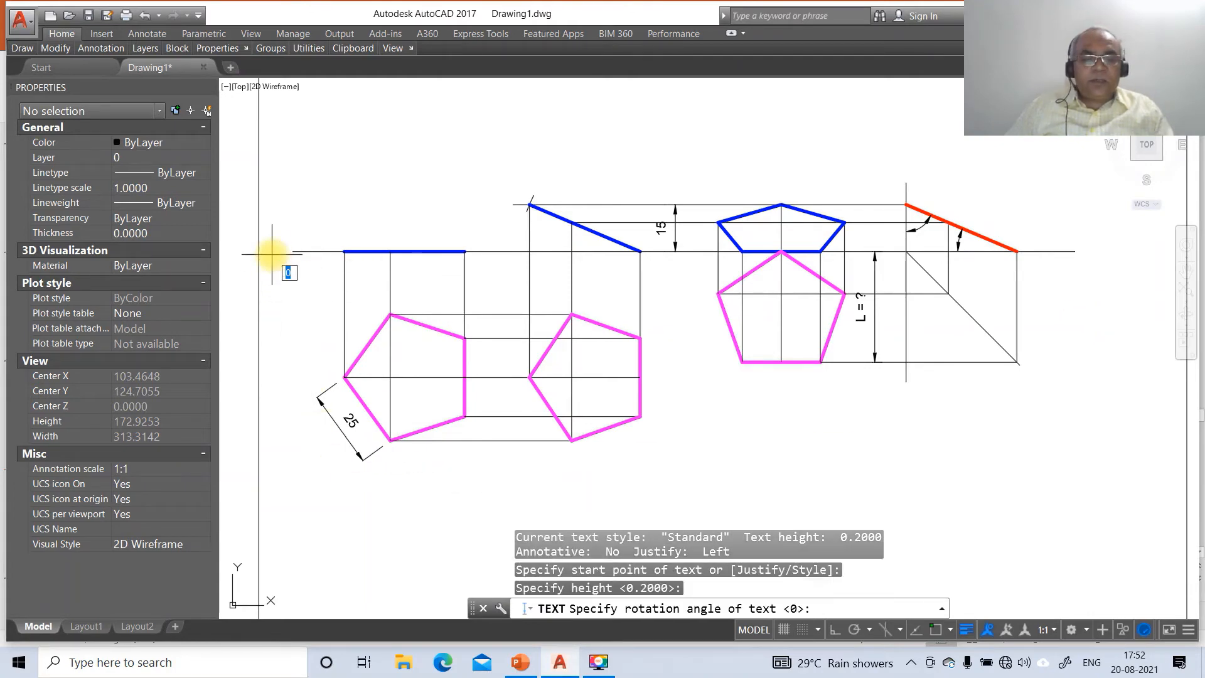
{"action": "key", "text": "Escape"}
- Label the left end of the XY line X with single-line text of height 3 and rotation 0
{"action": "type", "text": "DT"}
{"action": "key", "text": "Return"}
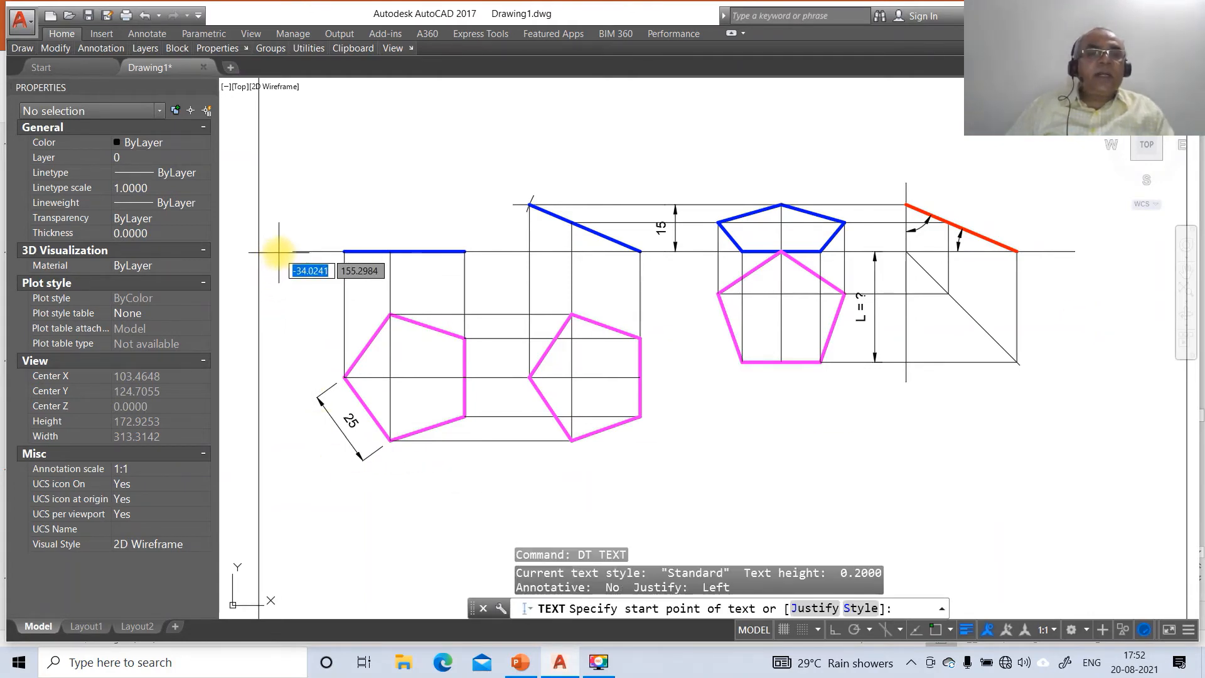
{"action": "left_click", "coordinate": [271, 254]}
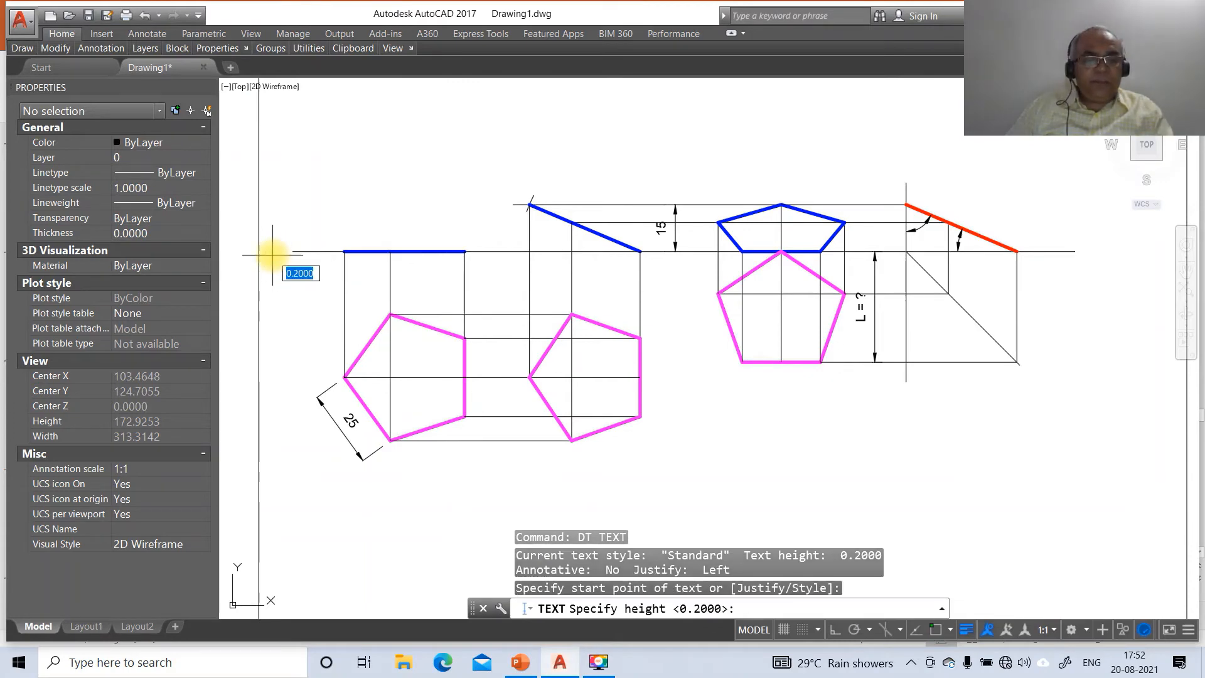
{"action": "type", "text": "3"}
{"action": "key", "text": "Return"}
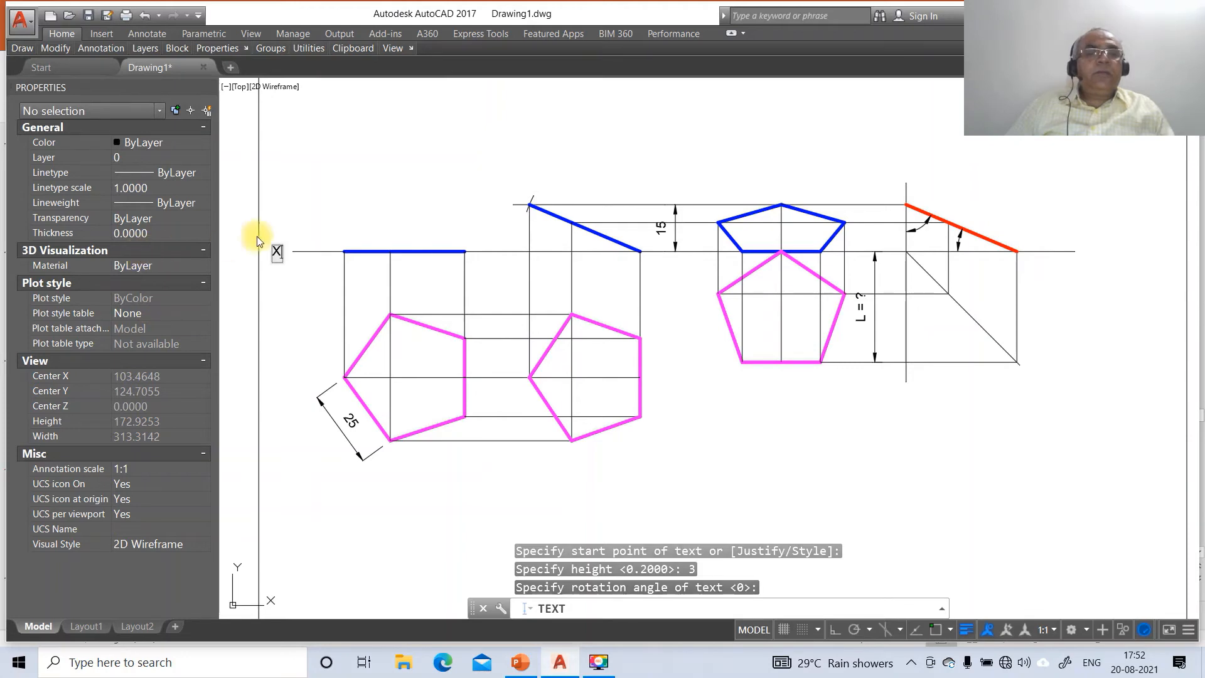
- Label VP above and HP below the XY line beside X, and X1 and Y1 at the vertical reference line's ends
{"action": "left_click", "coordinate": [301, 237]}
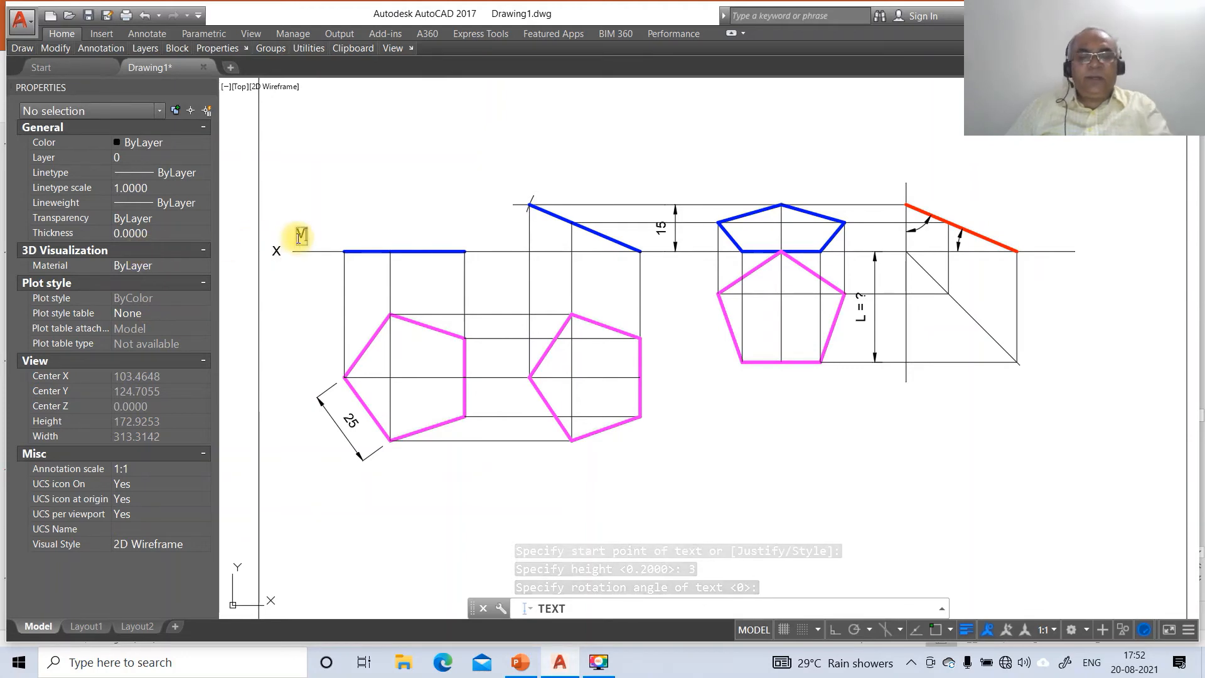
{"action": "type", "text": "VP"}
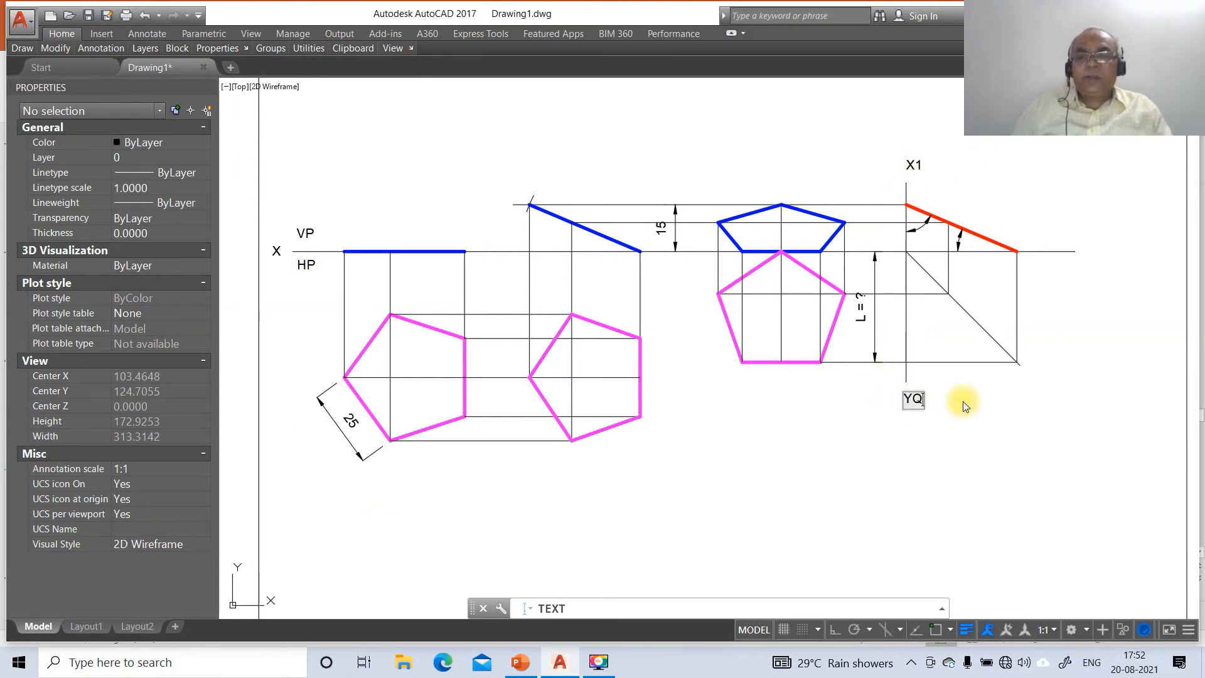
{"action": "key", "text": "BackSpace"}
{"action": "type", "text": "1"}
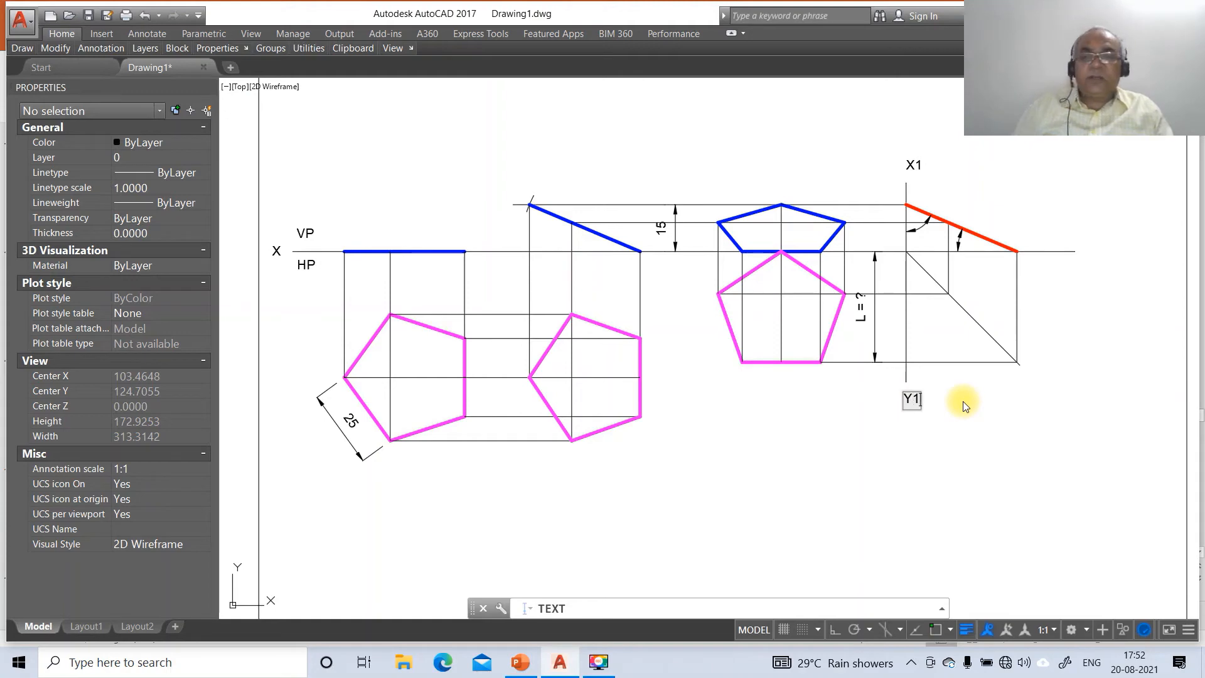
- Label the right end of the XY line Y and add RPP above the line just before it
{"action": "left_click", "coordinate": [1080, 252]}
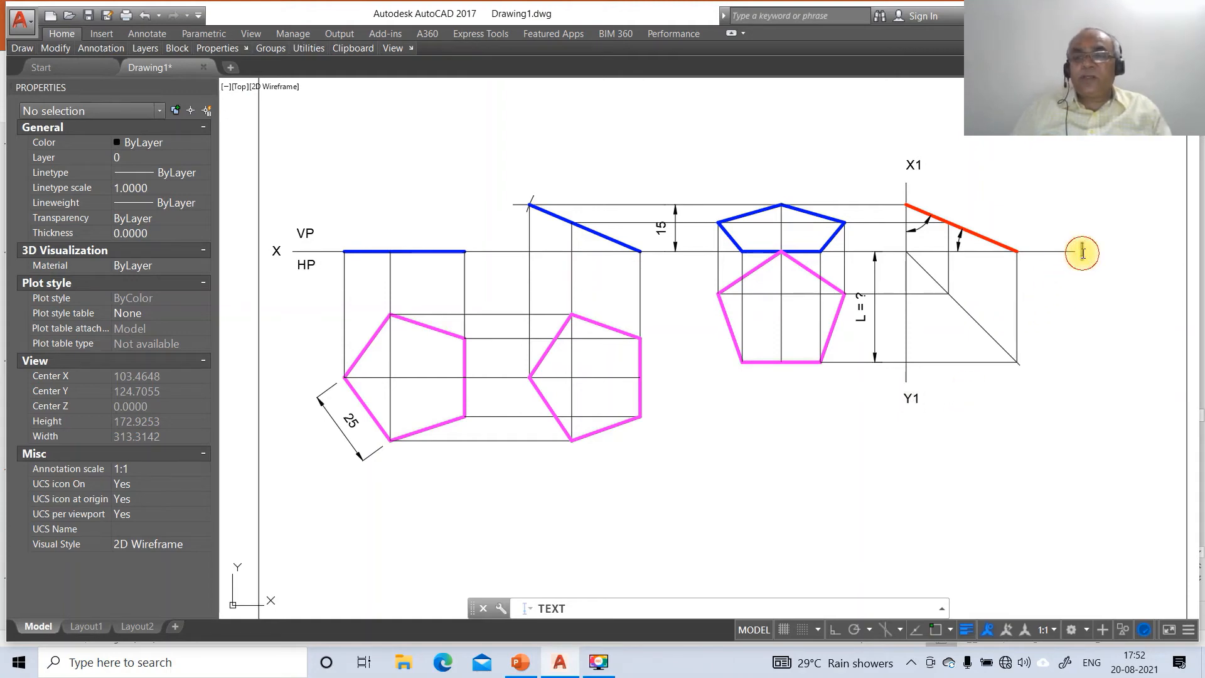
{"action": "left_click", "coordinate": [1045, 243]}
{"action": "type", "text": "RPP"}
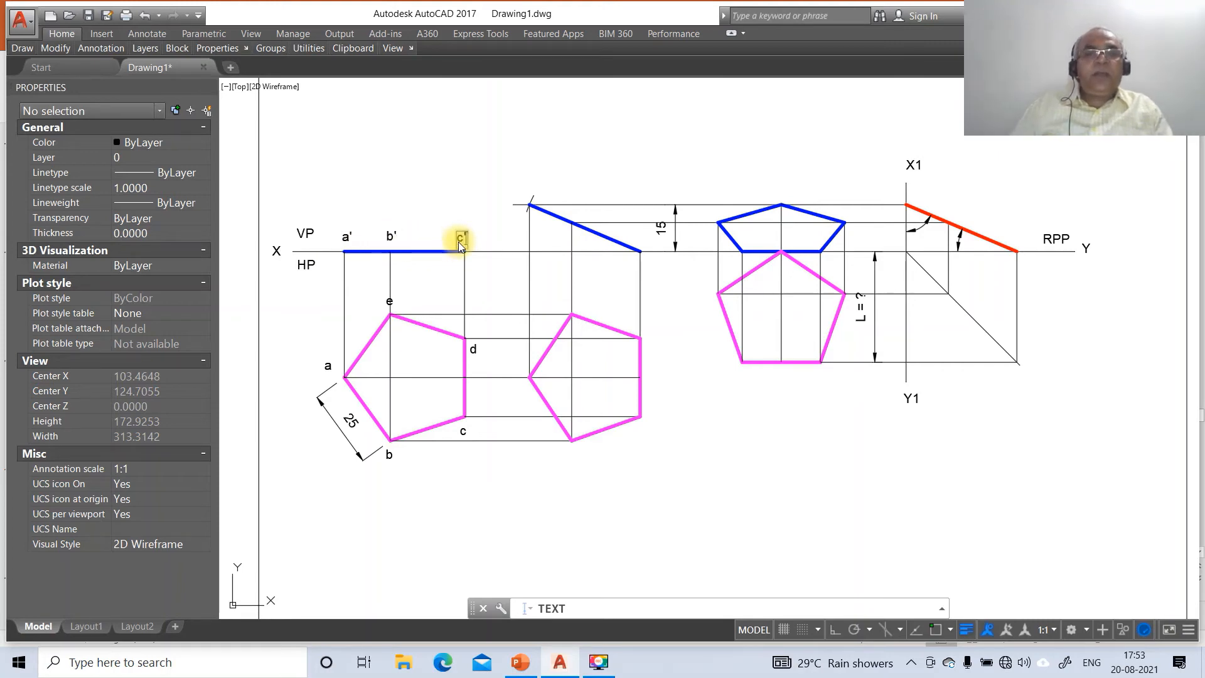
- Label the first top view's corners a to e and its front-view points a', b', c', (d') and (e')
{"action": "type", "text": "c'"}
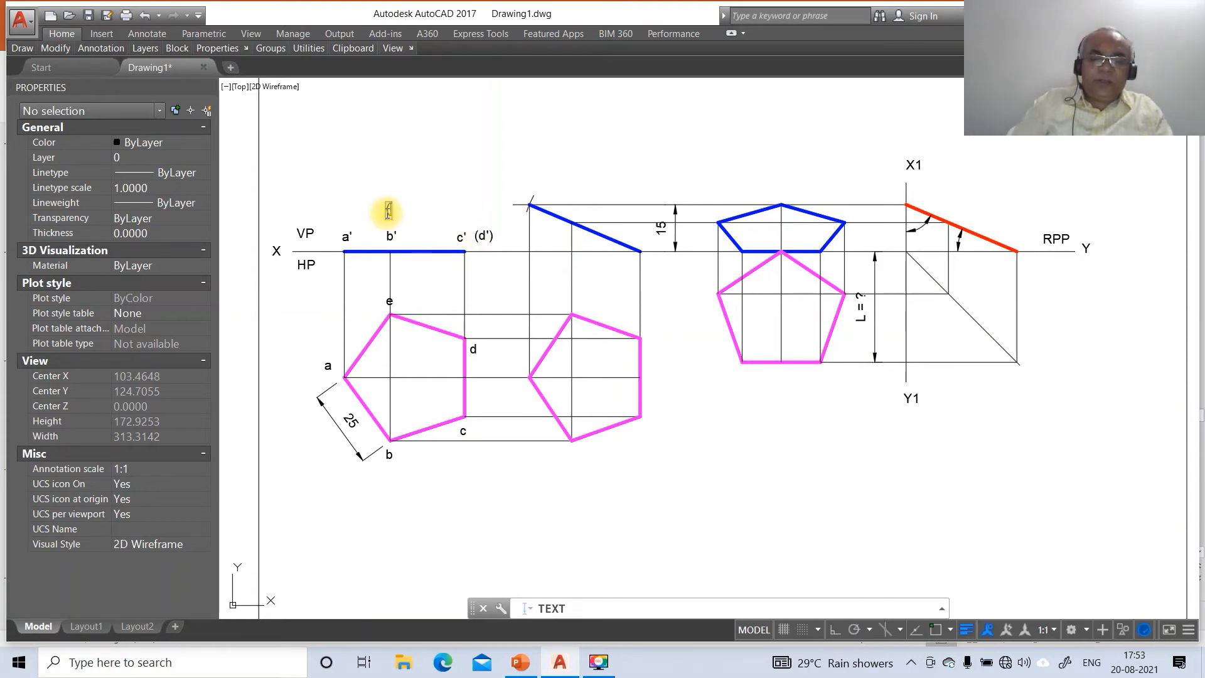
{"action": "key", "text": "Return"}
{"action": "key", "text": "Return"}
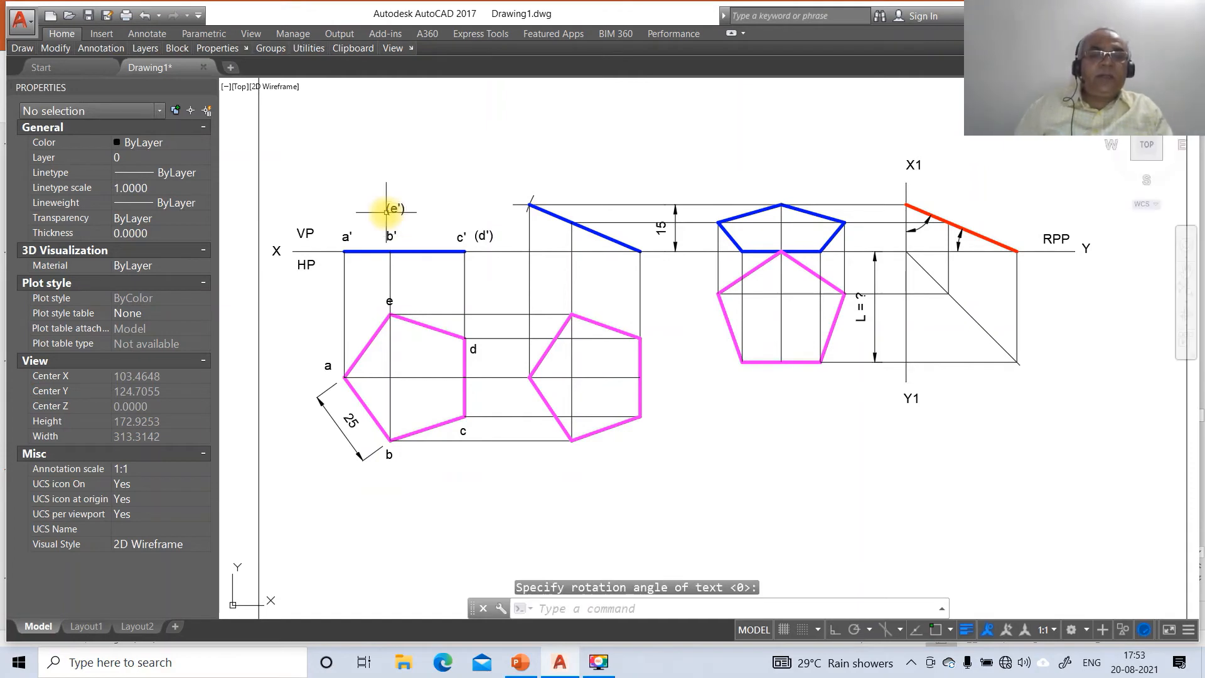
- Move the X label right, up against the left end of the XY line
{"action": "type", "text": "m"}
{"action": "key", "text": "Return"}
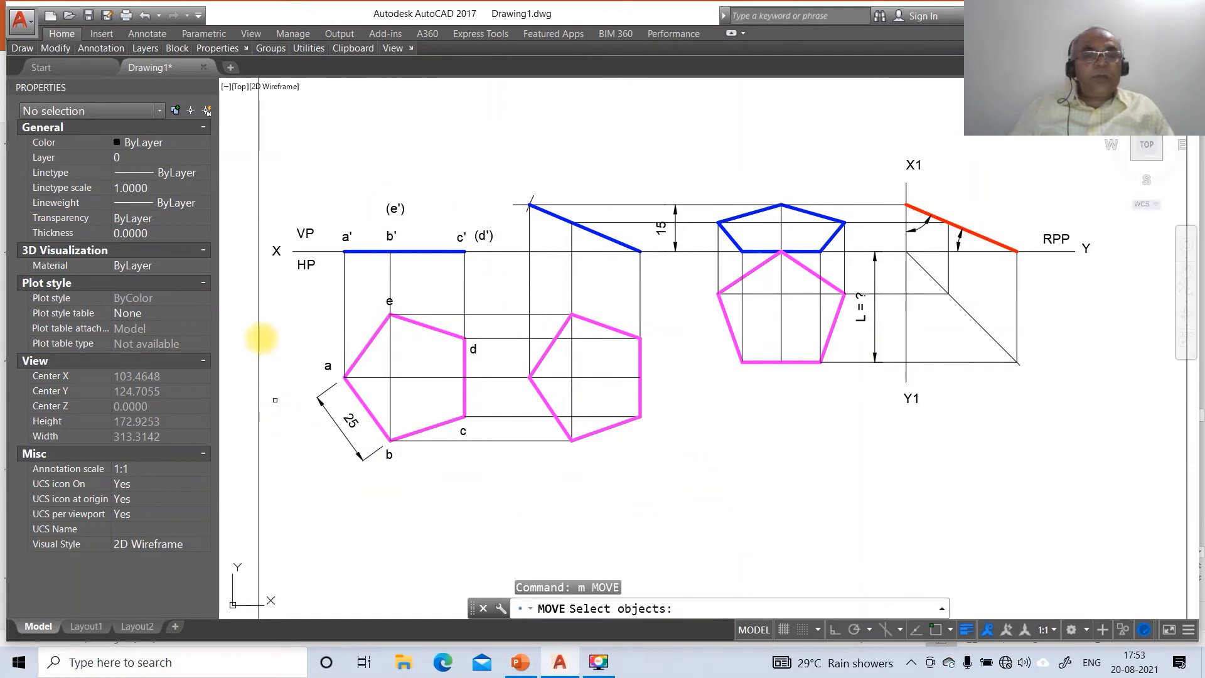
{"action": "left_click", "coordinate": [276, 251]}
{"action": "key", "text": "Return"}
{"action": "left_click", "coordinate": [273, 276]}
{"action": "left_click", "coordinate": [283, 278]}
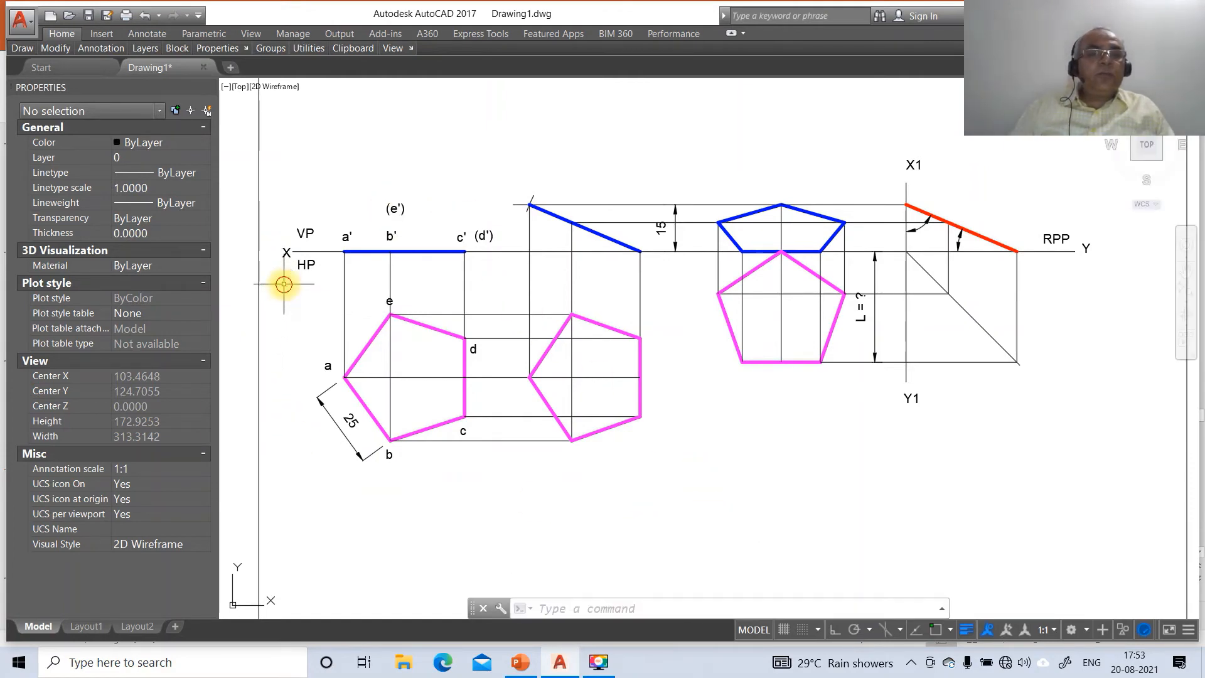
- Move the VP and HP labels closer to the XY line, just above and below its left end
{"action": "left_click", "coordinate": [301, 234]}
{"action": "key", "text": "Return"}
{"action": "left_click", "coordinate": [321, 260]}
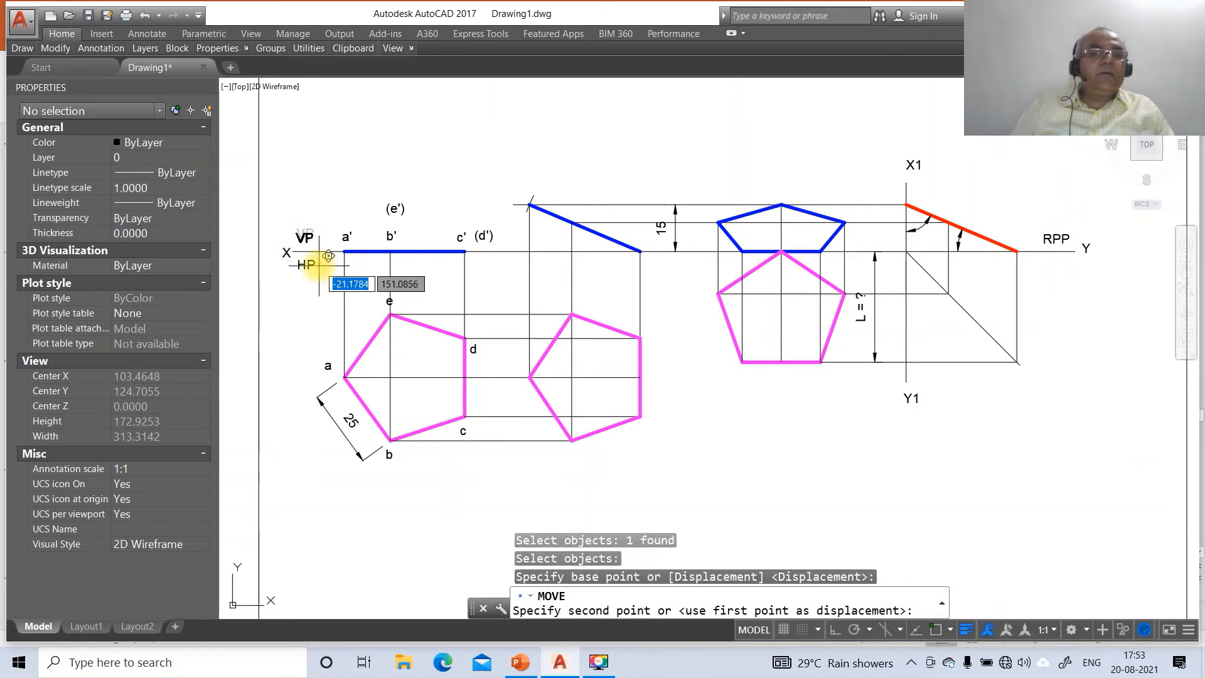
{"action": "left_click", "coordinate": [317, 266]}
{"action": "key", "text": "Return"}
{"action": "left_click", "coordinate": [309, 268]}
{"action": "key", "text": "Return"}
{"action": "left_click", "coordinate": [317, 283]}
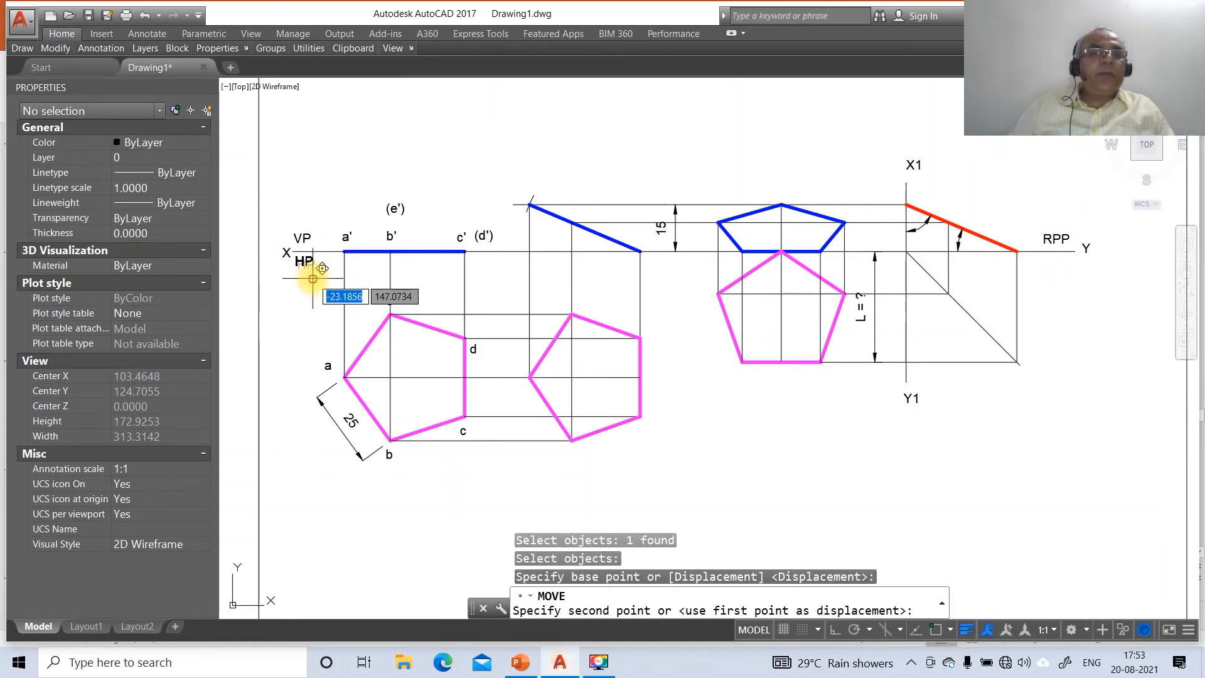
{"action": "left_click", "coordinate": [312, 278]}
- Move the X1 and Y1 labels closer to the upper and lower ends of the vertical reference line
{"action": "key", "text": "Return"}
{"action": "left_click", "coordinate": [913, 165]}
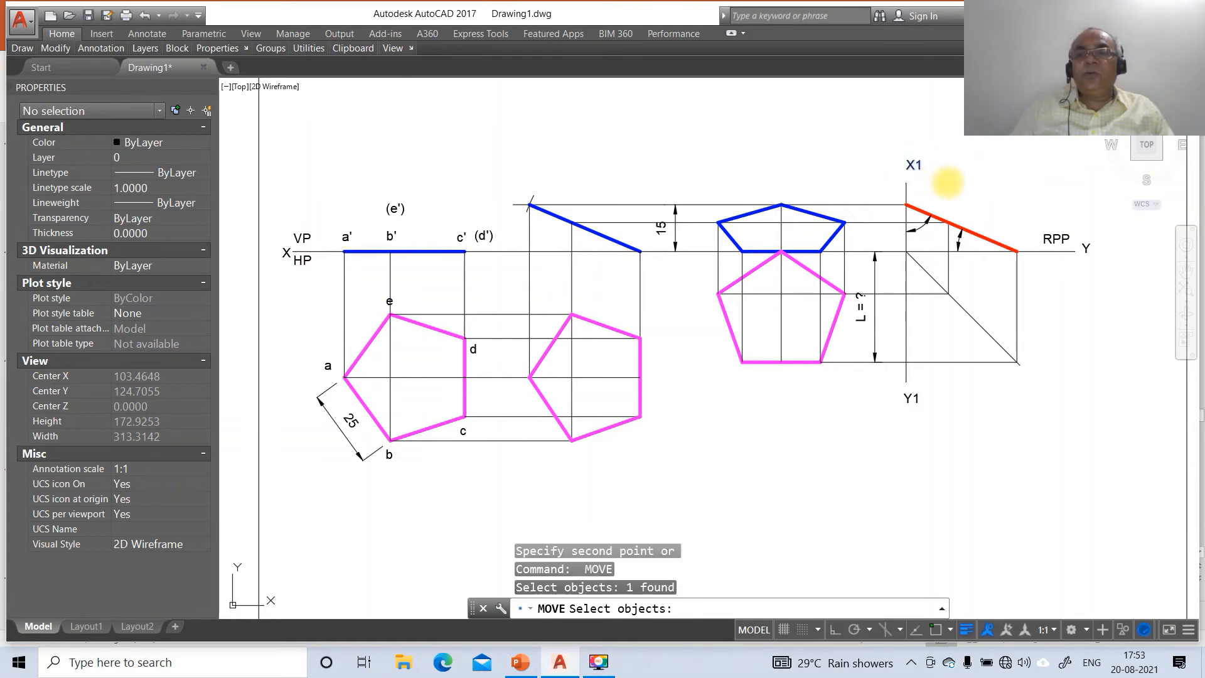
{"action": "key", "text": "Return"}
{"action": "left_click", "coordinate": [947, 182]}
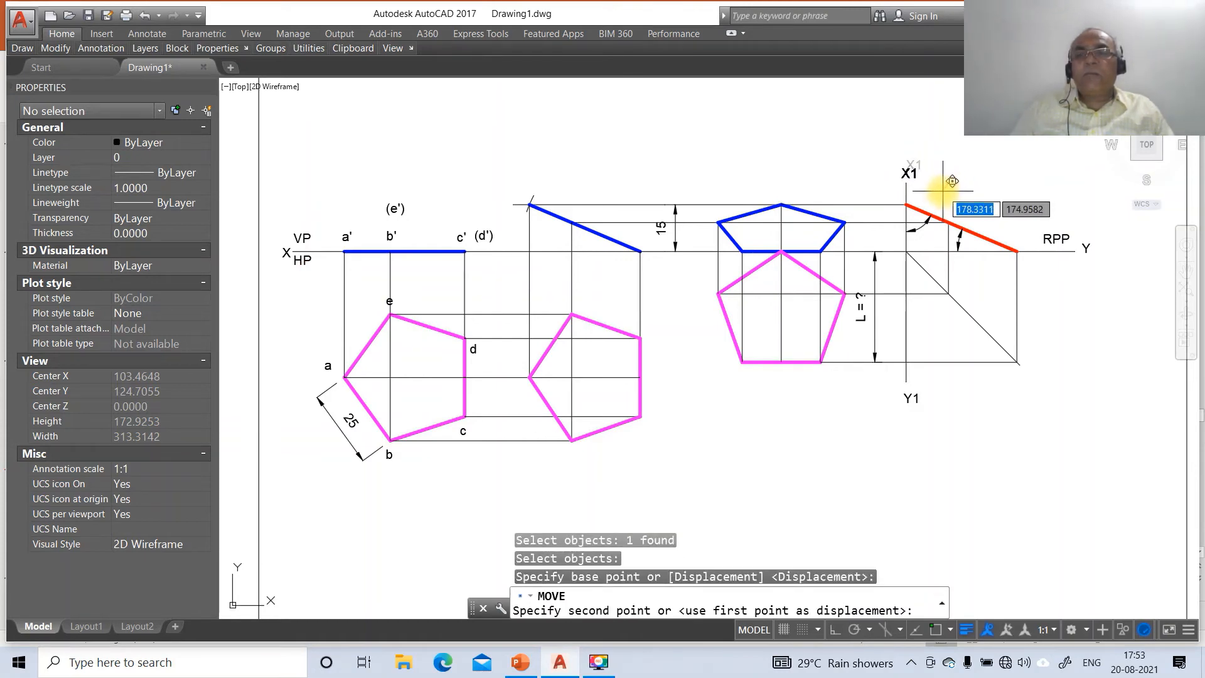
{"action": "left_click", "coordinate": [942, 190]}
{"action": "key", "text": "Return"}
{"action": "left_click", "coordinate": [911, 397]}
{"action": "key", "text": "Return"}
{"action": "left_click", "coordinate": [947, 417]}
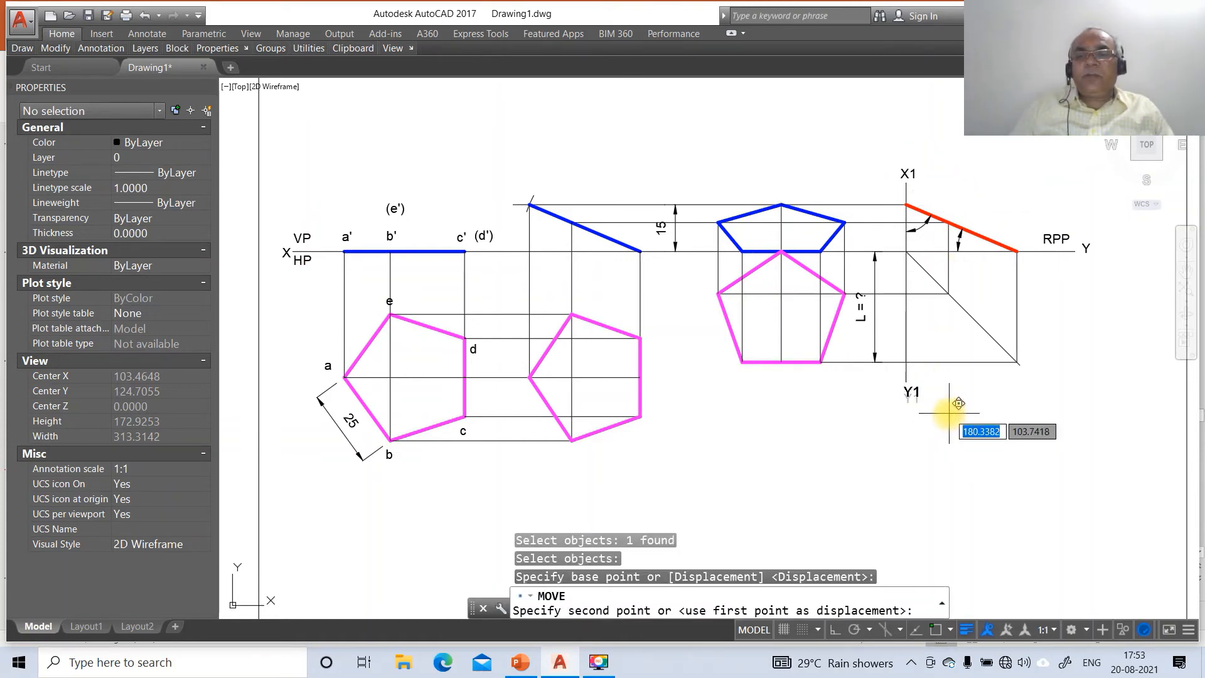
{"action": "left_click", "coordinate": [946, 411]}
- Move the RPP label slightly down and left, and bring the Y label against the right end of the XY line
{"action": "key", "text": "Return"}
{"action": "left_click", "coordinate": [1056, 239]}
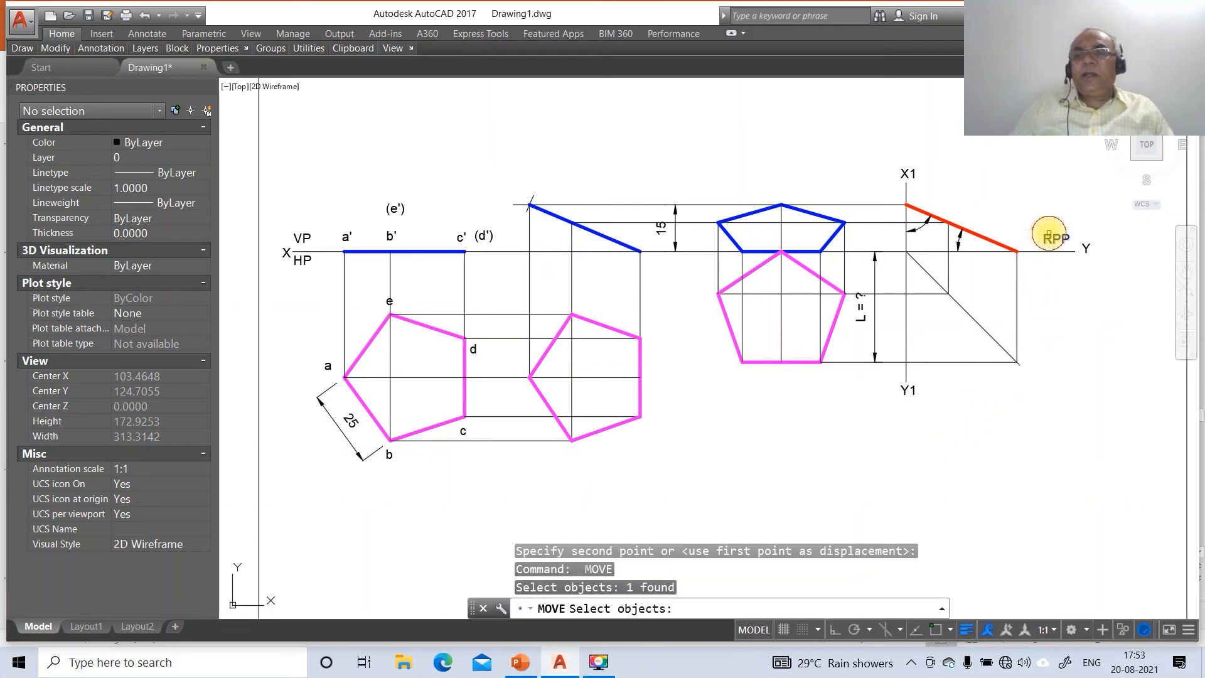
{"action": "key", "text": "Return"}
{"action": "left_click", "coordinate": [1084, 317]}
{"action": "left_click", "coordinate": [1083, 320]}
{"action": "key", "text": "Return"}
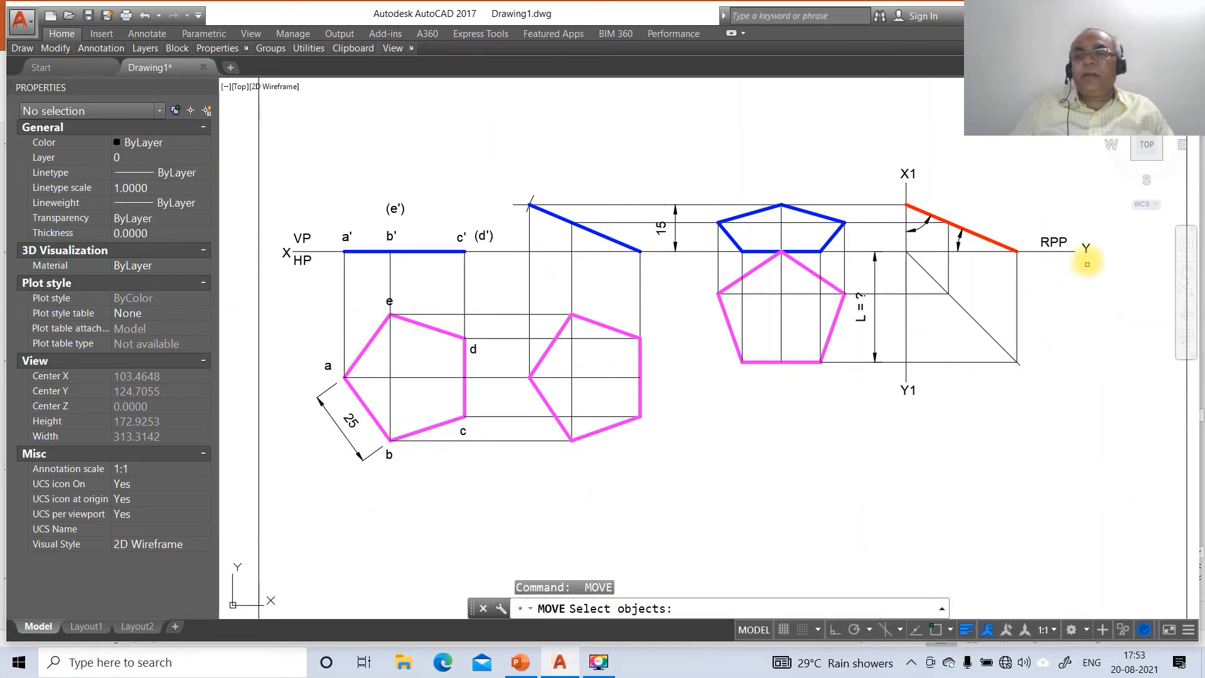
{"action": "left_click", "coordinate": [1087, 252]}
{"action": "key", "text": "Return"}
{"action": "left_click", "coordinate": [1101, 273]}
{"action": "left_click", "coordinate": [1094, 276]}
- Move the a and b labels closer to their corners of the first top-view pentagon
{"action": "key", "text": "Return"}
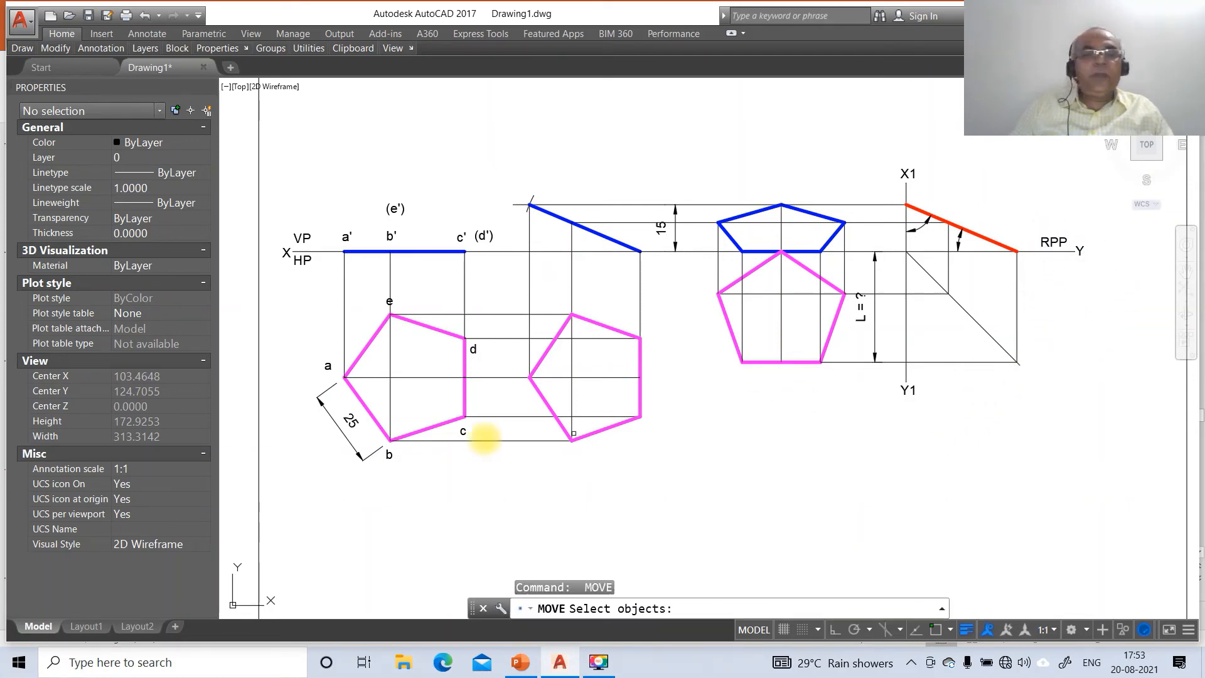
{"action": "left_click", "coordinate": [328, 370]}
{"action": "key", "text": "Return"}
{"action": "left_click", "coordinate": [367, 397]}
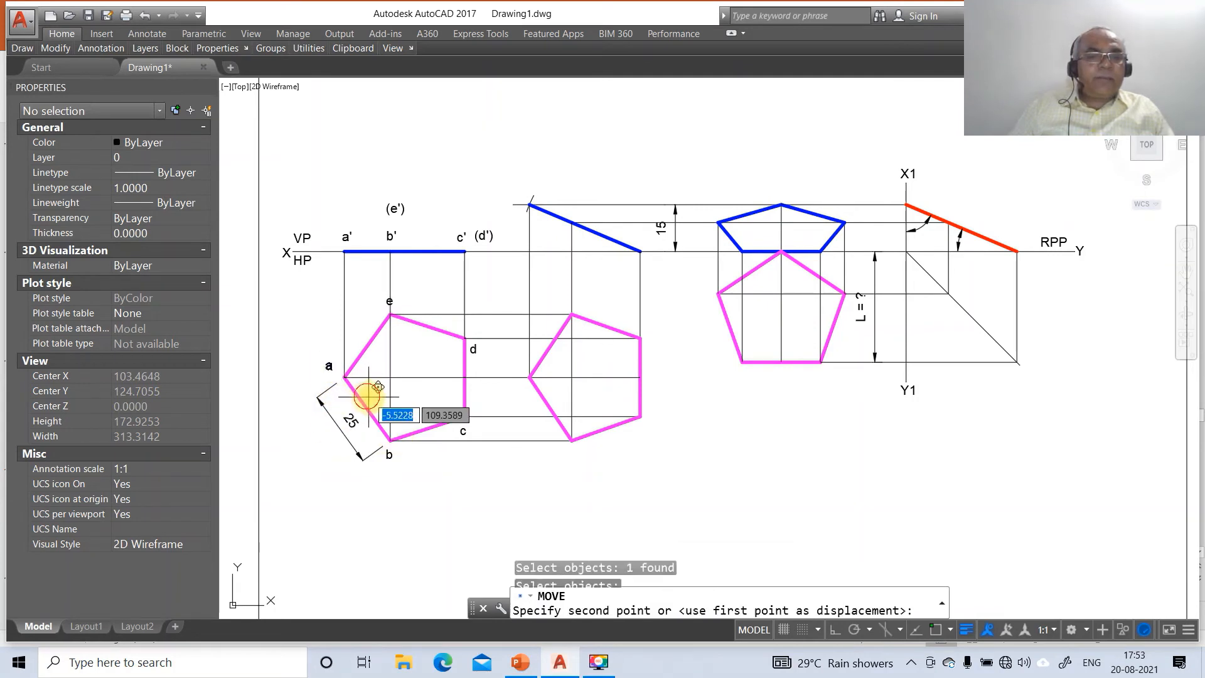
{"action": "left_click", "coordinate": [375, 402]}
{"action": "key", "text": "Return"}
{"action": "left_click", "coordinate": [390, 453]}
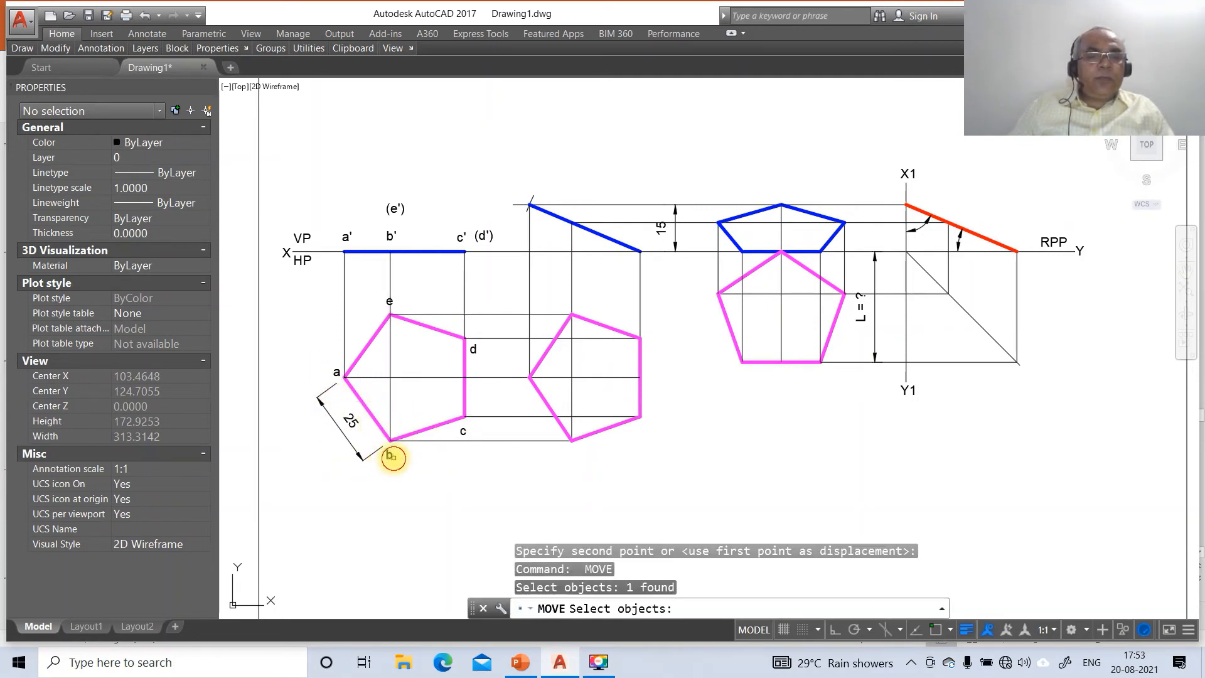
{"action": "key", "text": "Return"}
{"action": "left_click", "coordinate": [427, 459]}
{"action": "left_click", "coordinate": [426, 466]}
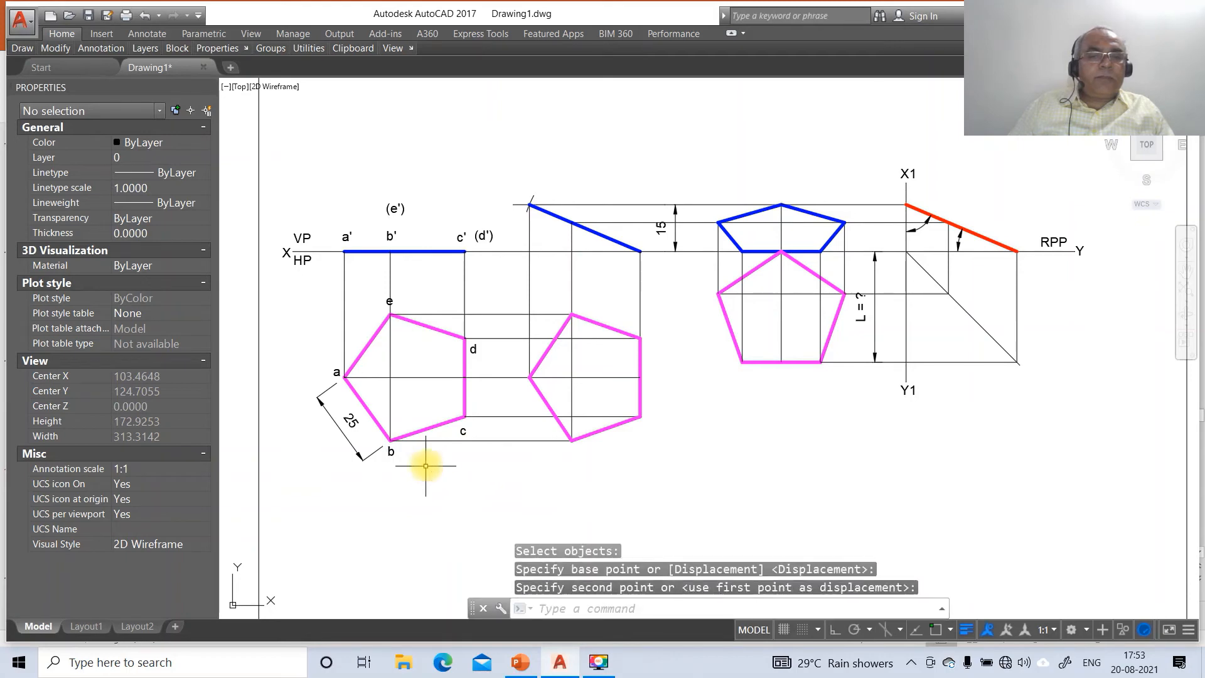
- Move the c and d labels closer to their corners on the first pentagon's vertical side
{"action": "key", "text": "Return"}
{"action": "left_click", "coordinate": [463, 431]}
{"action": "key", "text": "Return"}
{"action": "left_click", "coordinate": [476, 460]}
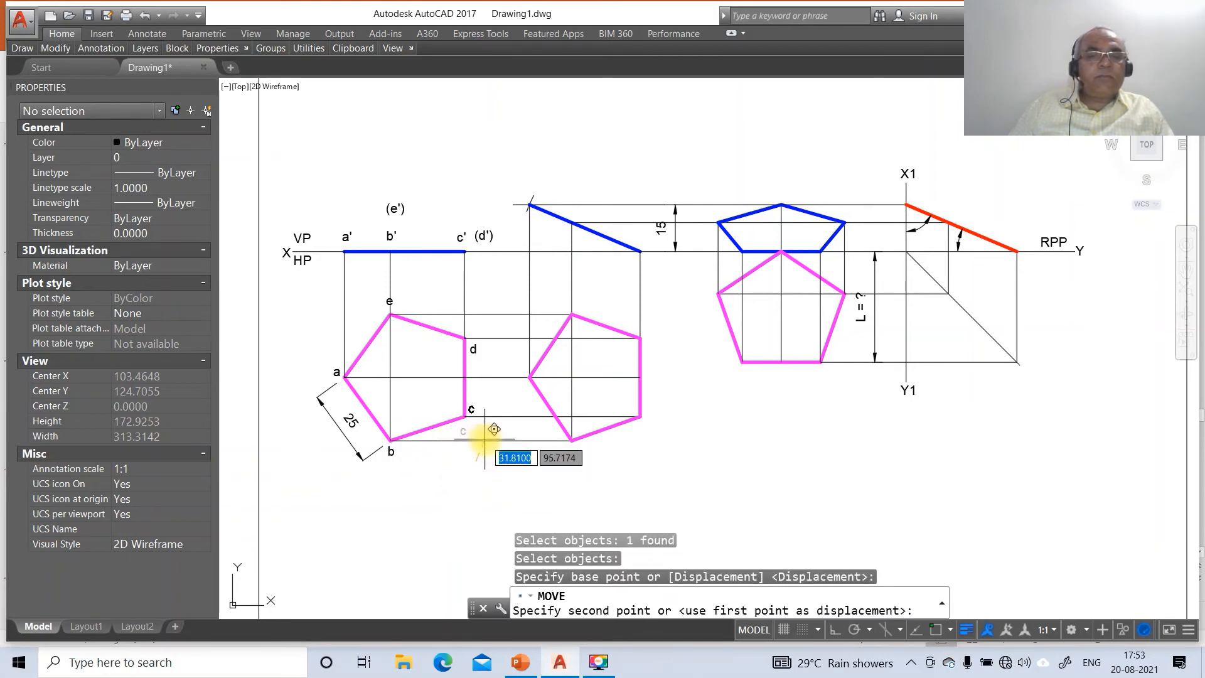
{"action": "left_click", "coordinate": [484, 438]}
{"action": "key", "text": "Return"}
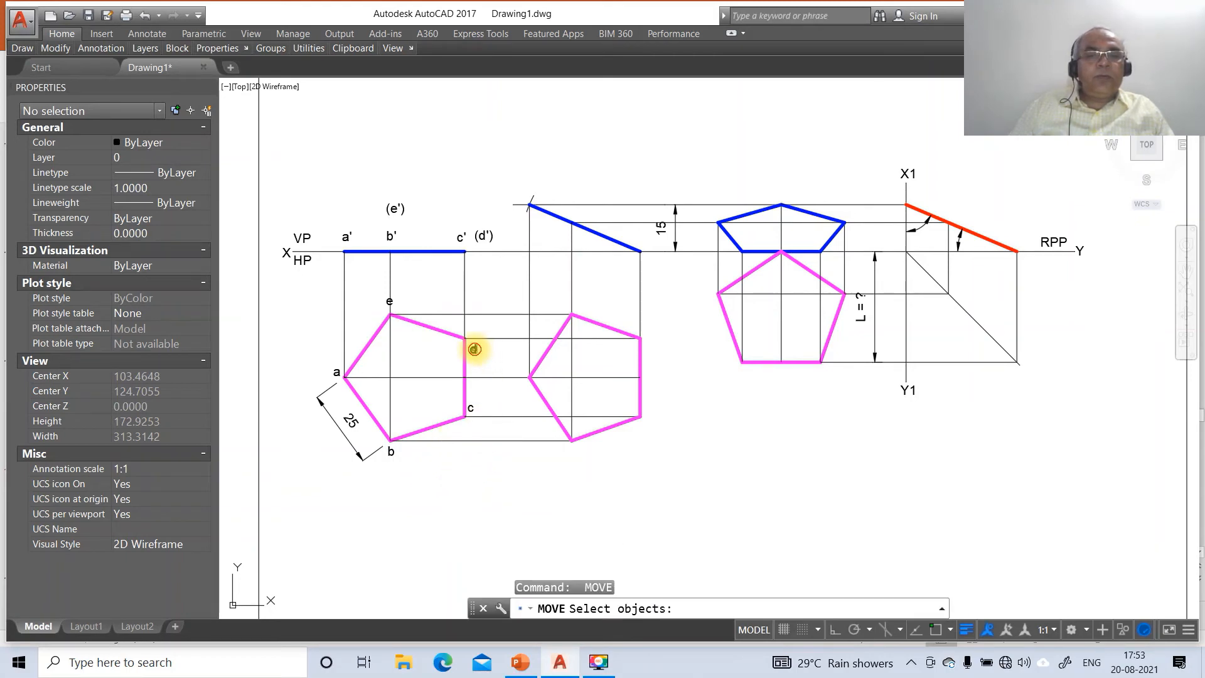
{"action": "left_click", "coordinate": [475, 350]}
{"action": "key", "text": "Return"}
{"action": "left_click", "coordinate": [494, 375]}
{"action": "left_click", "coordinate": [493, 371]}
- Move the e label to the upper left of the first pentagon's top corner, clear of the projector line
{"action": "key", "text": "Return"}
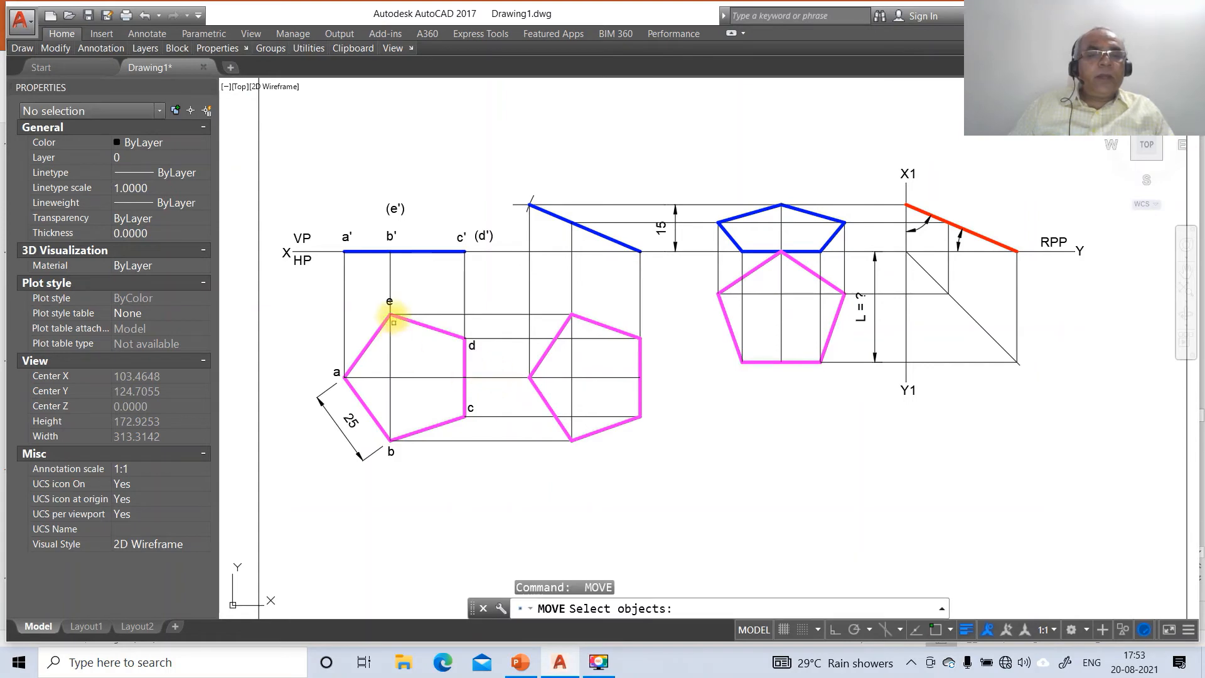
{"action": "left_click", "coordinate": [389, 302]}
{"action": "key", "text": "Return"}
{"action": "left_click", "coordinate": [420, 326]}
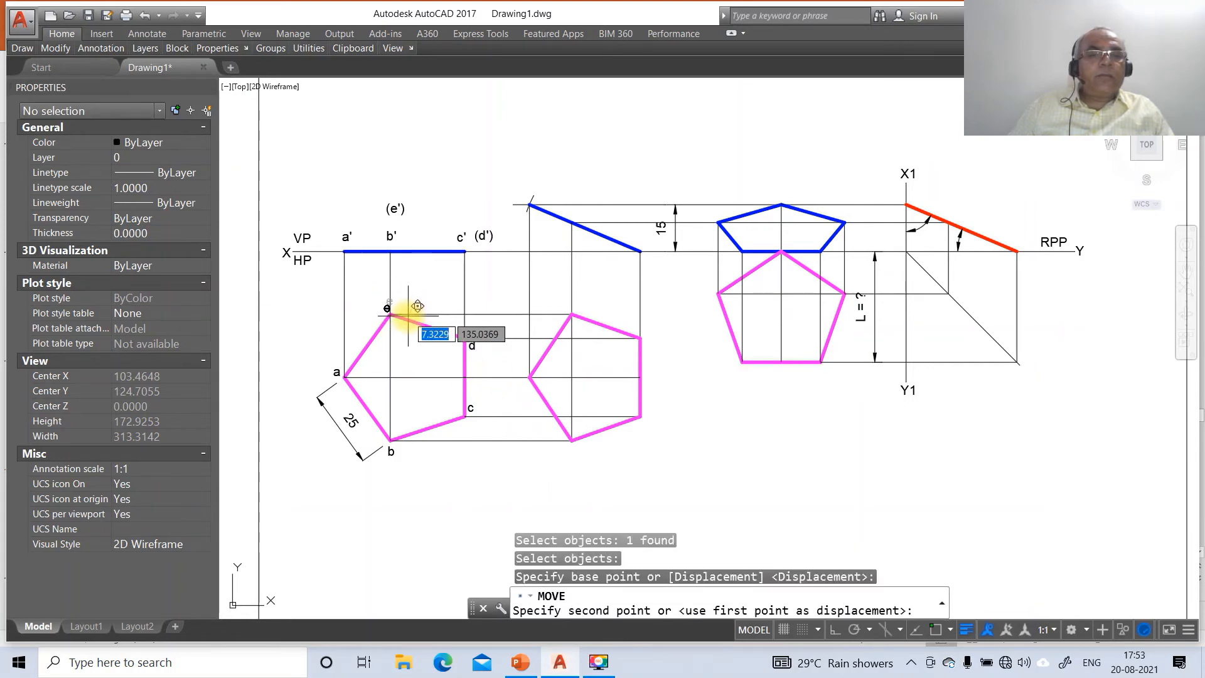
{"action": "left_click", "coordinate": [415, 306]}
- Move the a' and b' labels down, closer to the first front-view line
{"action": "key", "text": "Return"}
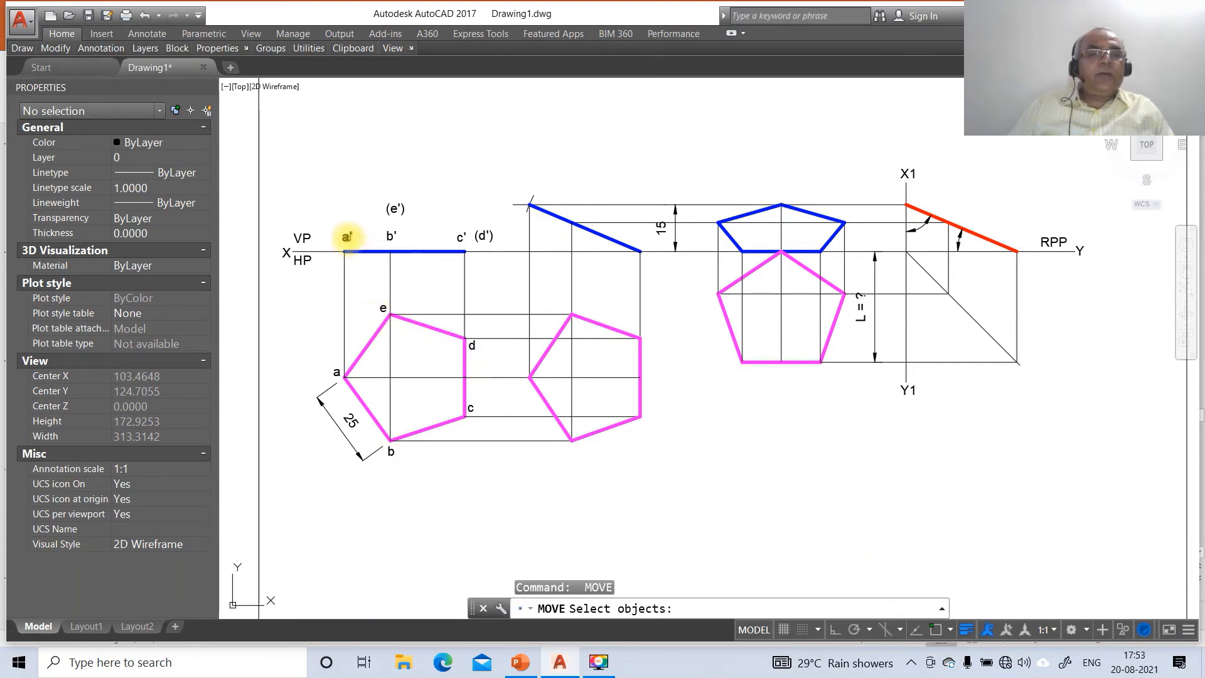
{"action": "left_click", "coordinate": [346, 237]}
{"action": "key", "text": "Return"}
{"action": "left_click", "coordinate": [387, 267]}
{"action": "left_click", "coordinate": [385, 270]}
{"action": "key", "text": "Return"}
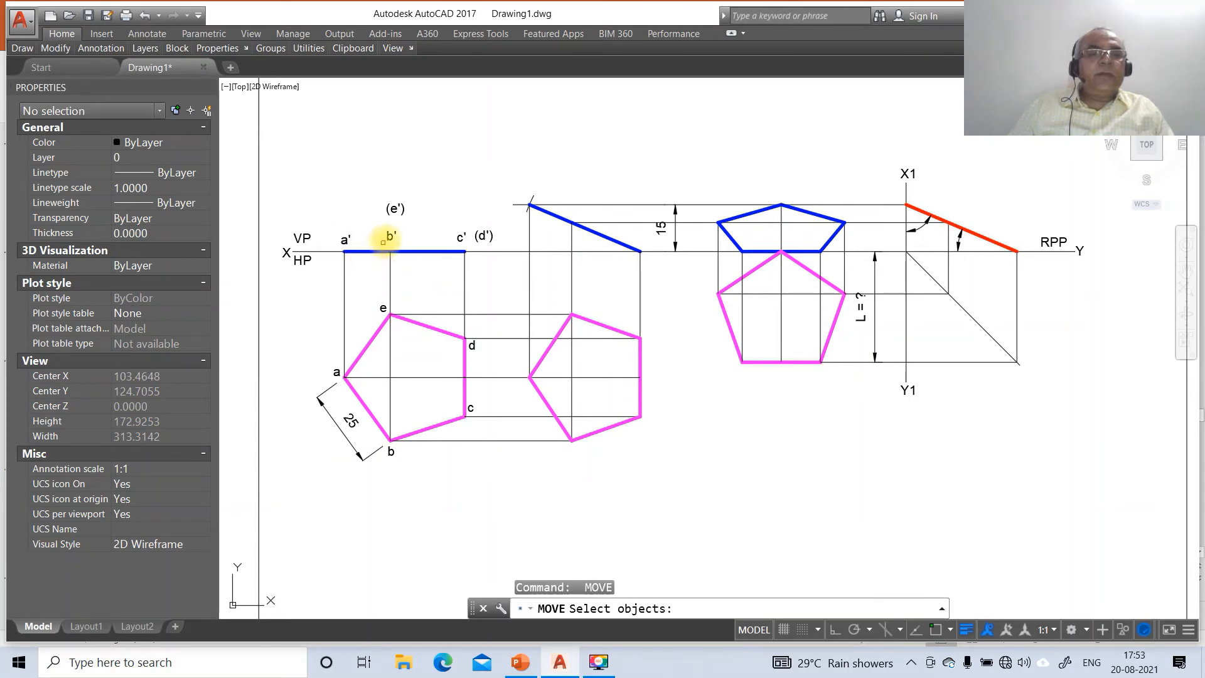
{"action": "left_click", "coordinate": [384, 241]}
{"action": "key", "text": "Return"}
{"action": "left_click", "coordinate": [418, 268]}
{"action": "left_click", "coordinate": [418, 270]}
- Move the (e') label down beside the b' label above the first front-view line
{"action": "key", "text": "Return"}
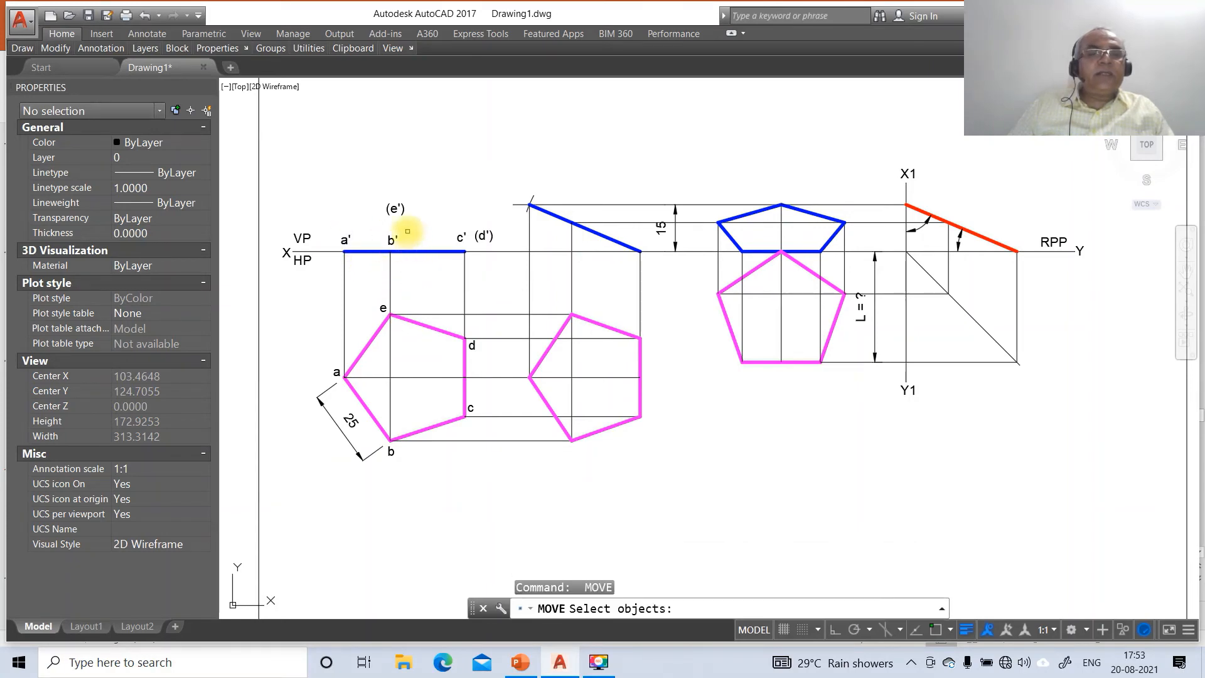
{"action": "left_click", "coordinate": [405, 212]}
{"action": "key", "text": "Return"}
{"action": "left_click", "coordinate": [422, 235]}
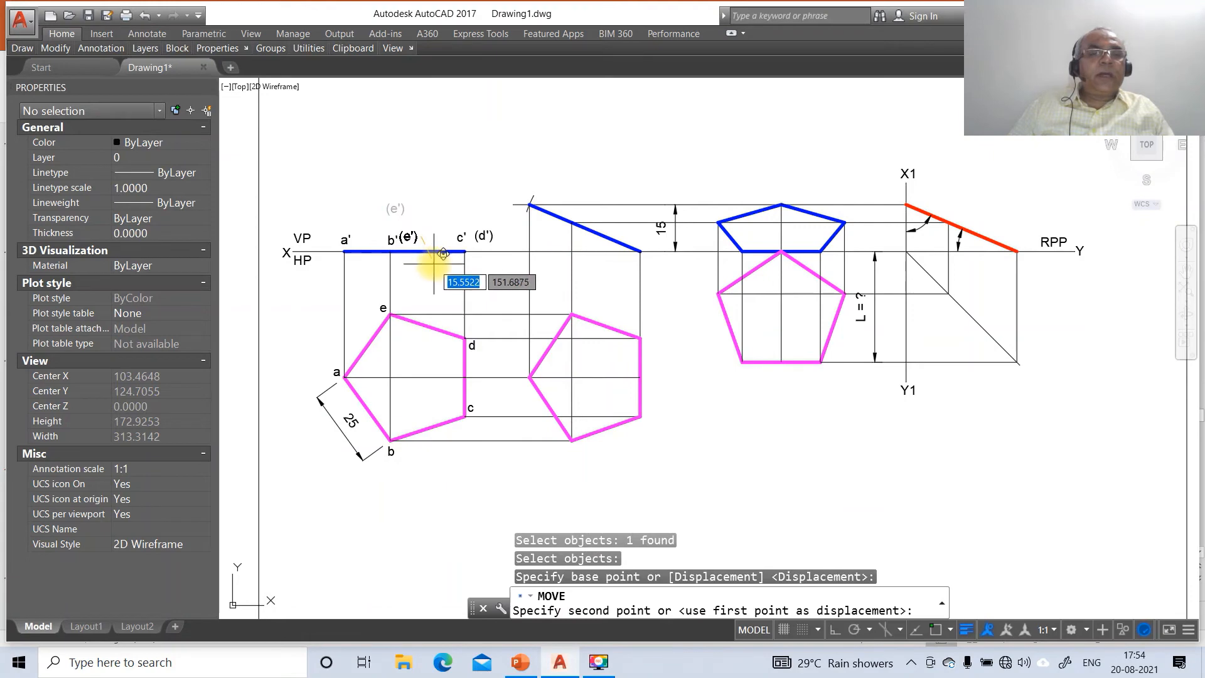
{"action": "left_click", "coordinate": [432, 266]}
- Move the c' and (d') labels so they sit side by side just above the right end of the first front-view line
{"action": "key", "text": "Return"}
{"action": "left_click", "coordinate": [462, 237]}
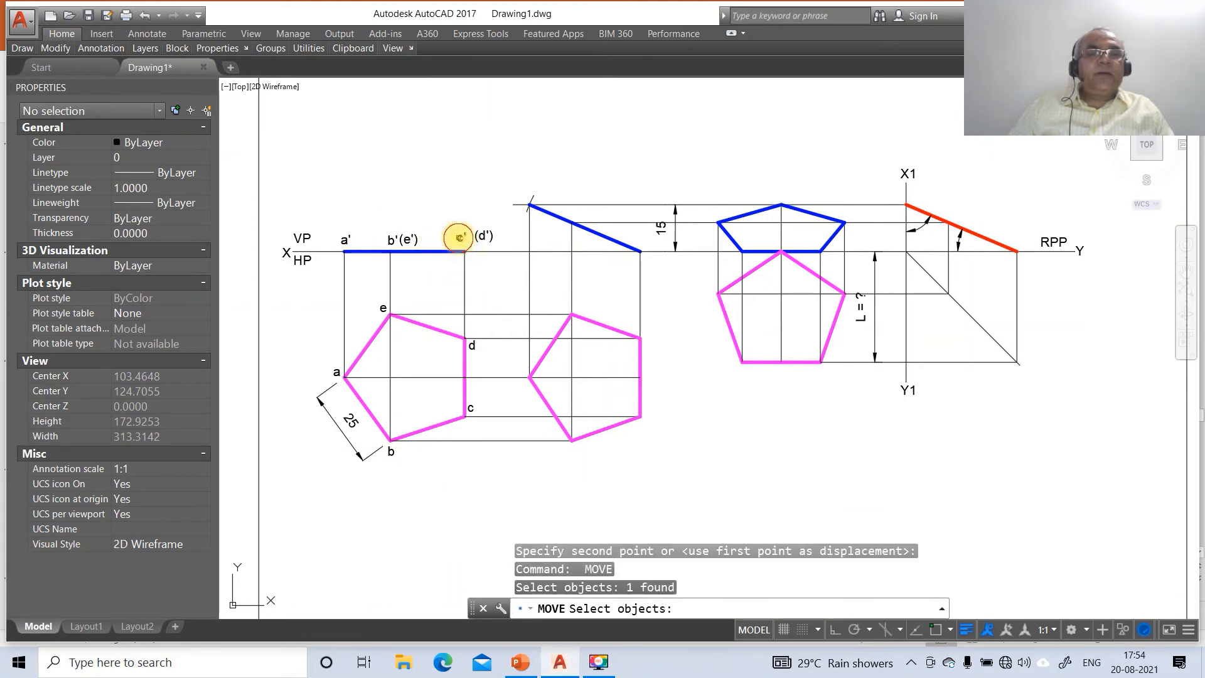
{"action": "key", "text": "Return"}
{"action": "left_click", "coordinate": [480, 263]}
{"action": "left_click", "coordinate": [491, 256]}
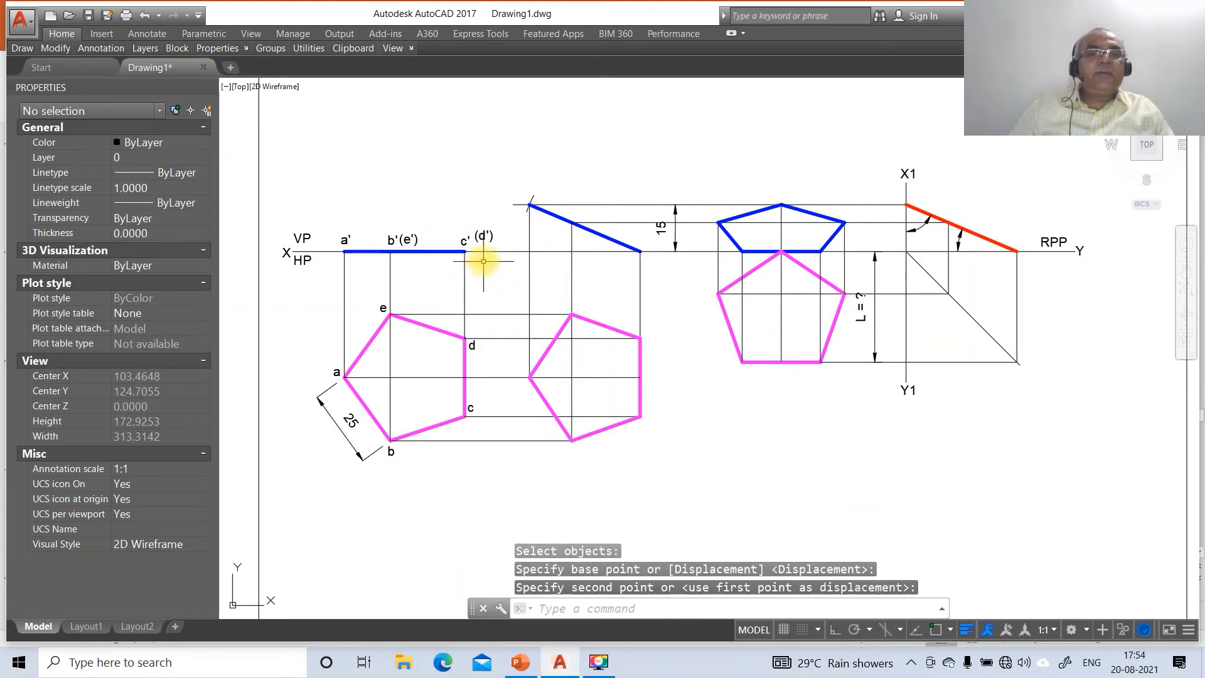
{"action": "key", "text": "Return"}
{"action": "left_click", "coordinate": [483, 236]}
{"action": "key", "text": "Return"}
{"action": "left_click", "coordinate": [497, 257]}
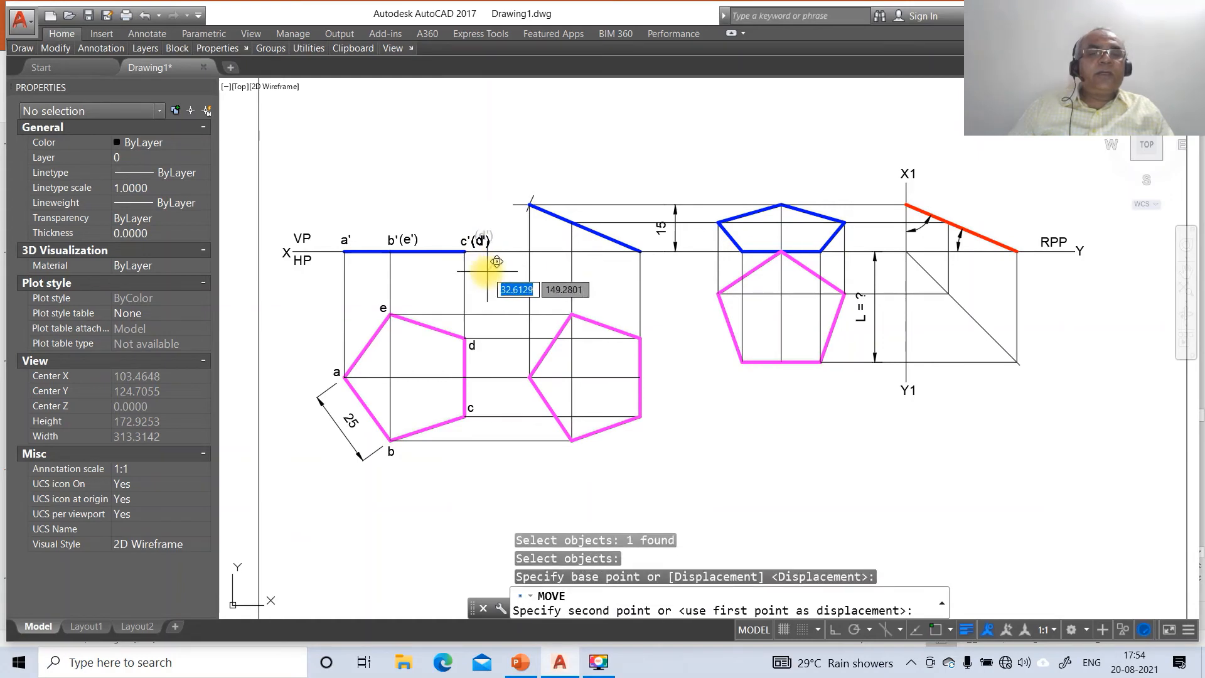
{"action": "left_click", "coordinate": [495, 262]}
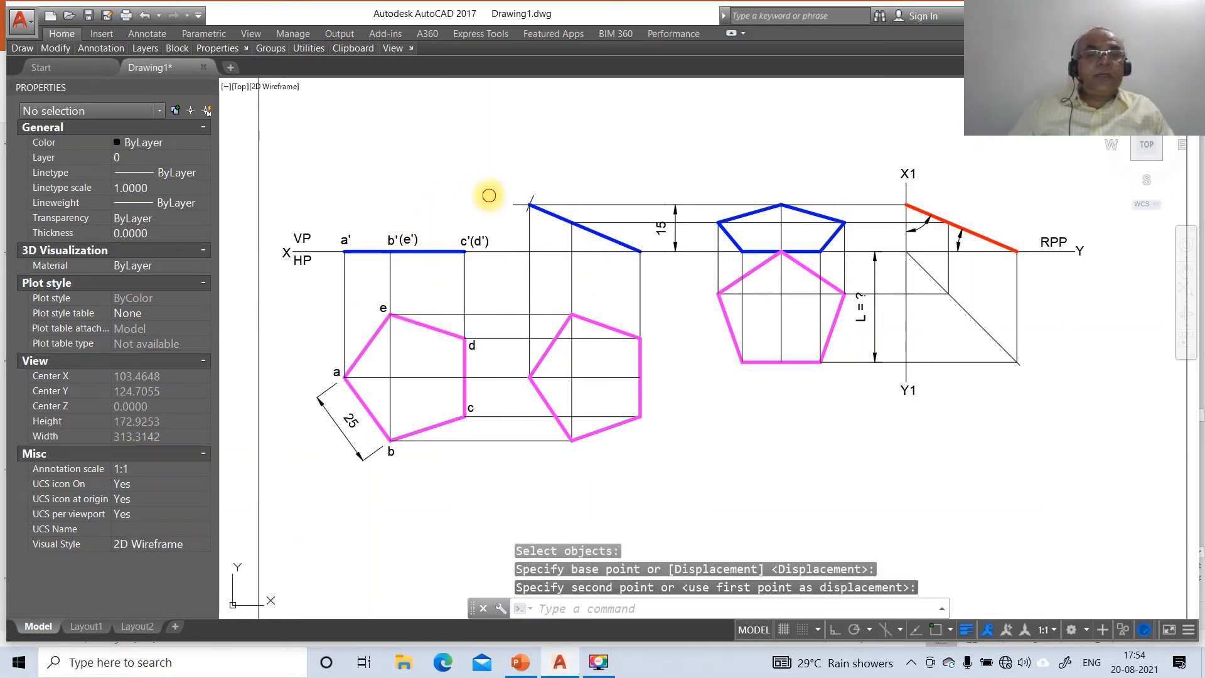
- Put the VP label and the a', b', (e'), c' and (d') labels on the FV layer
{"action": "left_click", "coordinate": [489, 195]}
{"action": "left_click", "coordinate": [294, 243]}
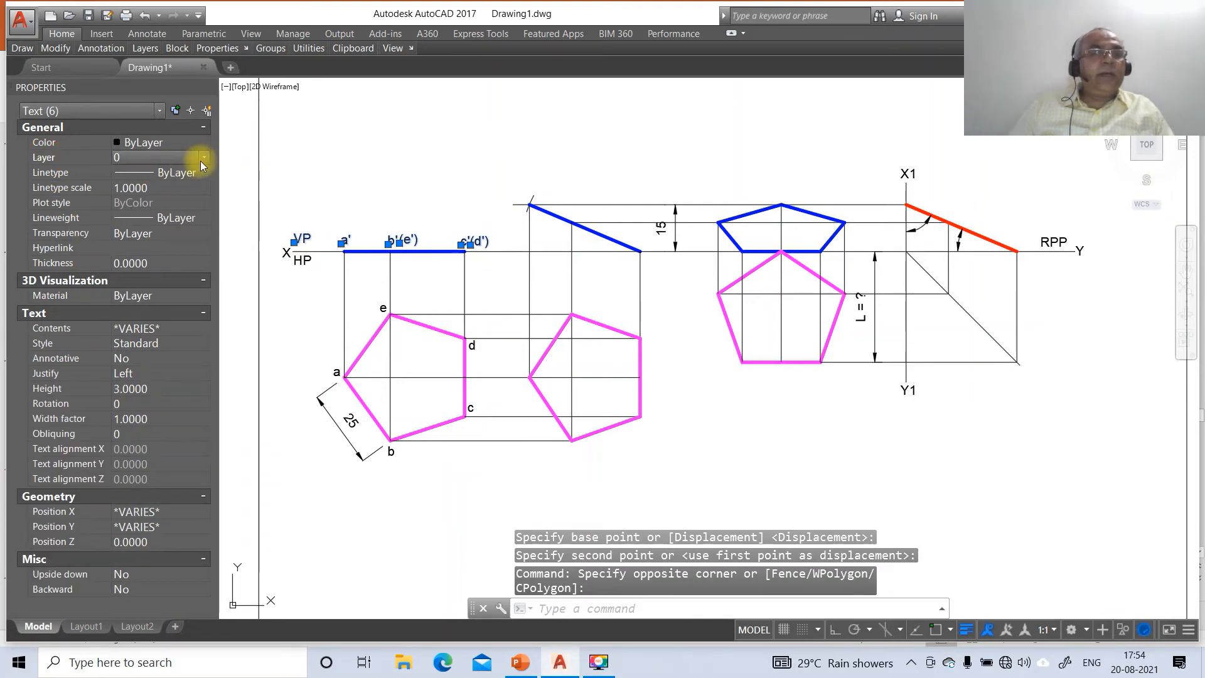
{"action": "left_click", "coordinate": [201, 161]}
{"action": "left_click", "coordinate": [153, 194]}
{"action": "key", "text": "Escape"}
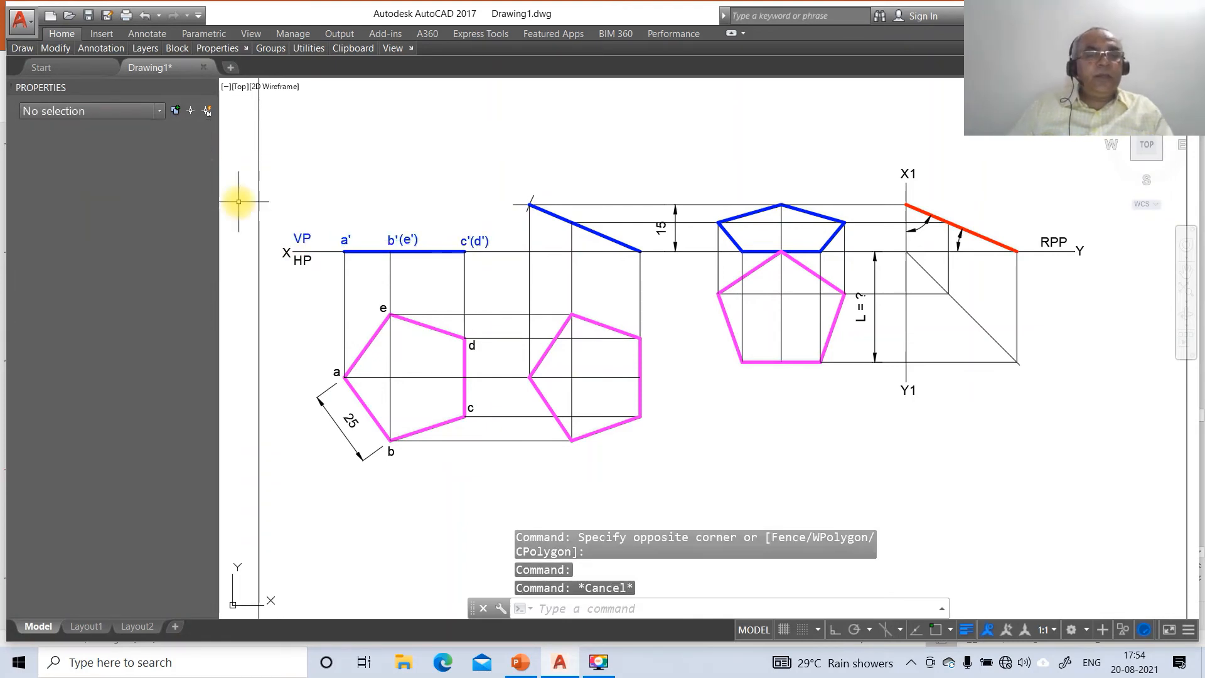
- Put the HP label and the first pentagon's a, b, c, d and e labels on the TV layer
{"action": "left_click", "coordinate": [304, 260]}
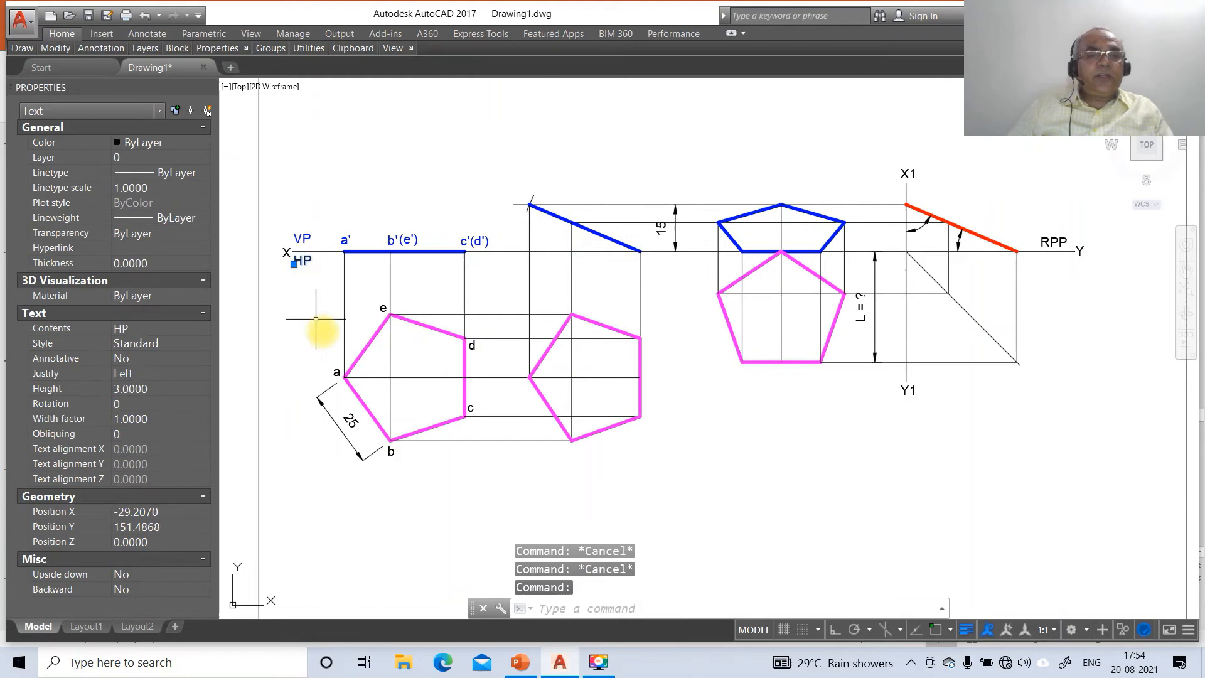
{"action": "left_click", "coordinate": [335, 372]}
{"action": "left_click", "coordinate": [381, 309]}
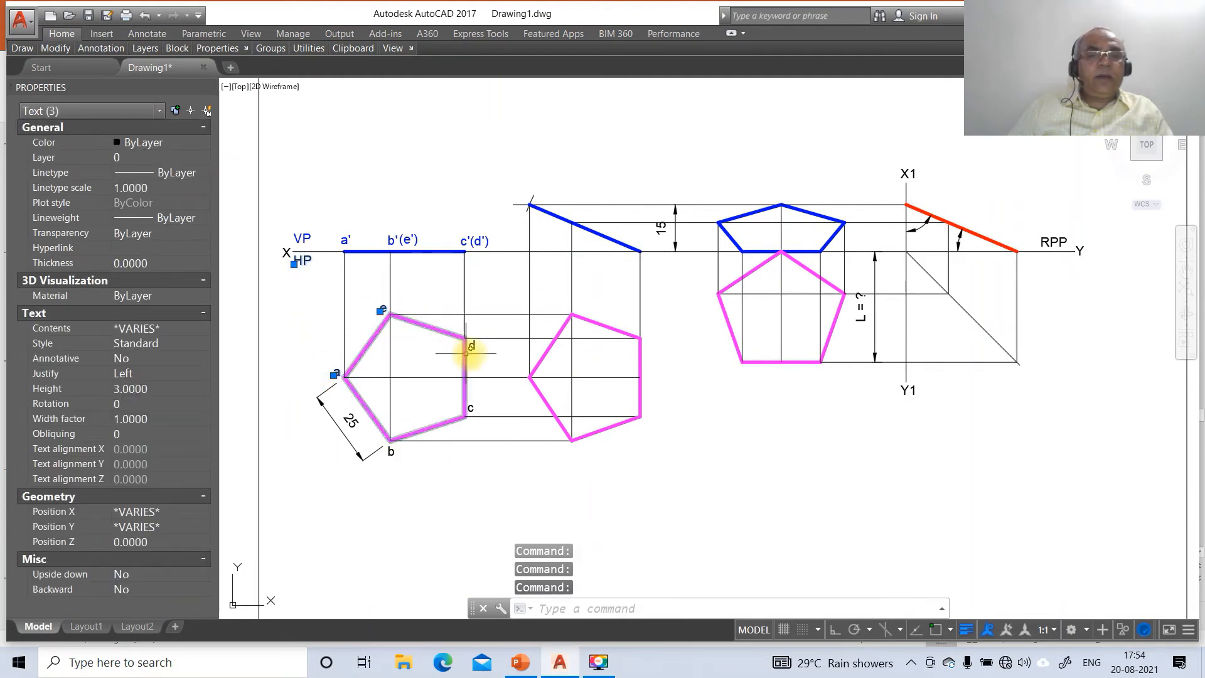
{"action": "left_click", "coordinate": [470, 345]}
{"action": "left_click", "coordinate": [472, 408]}
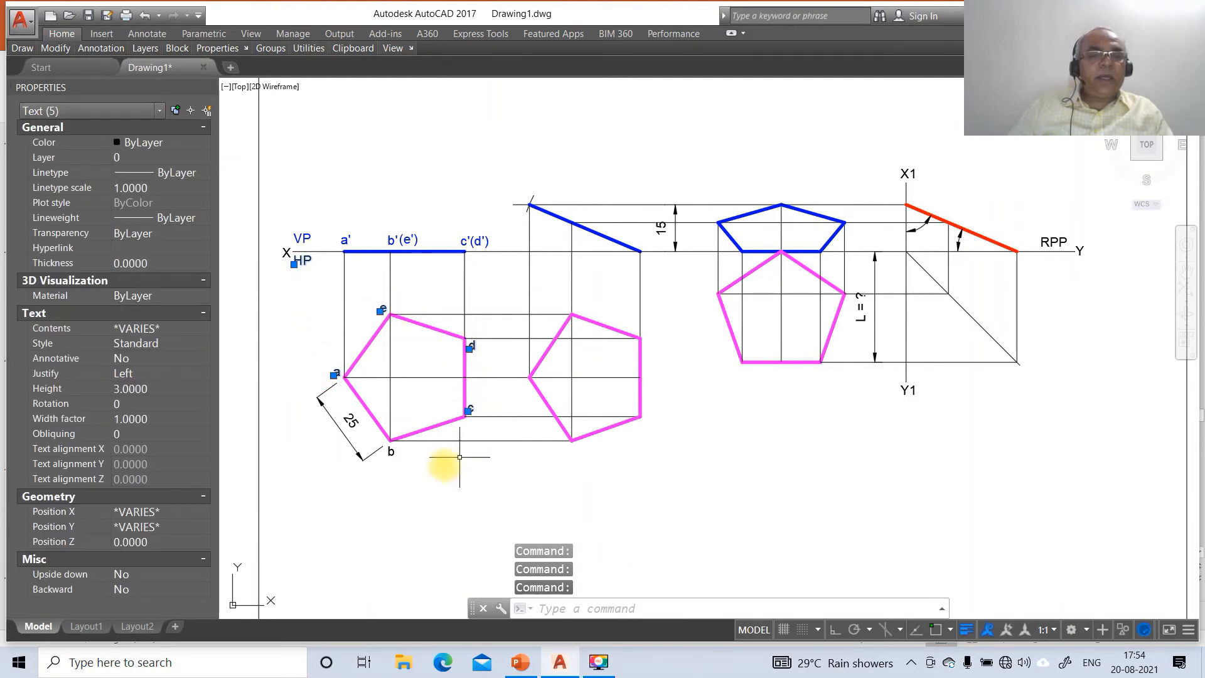
{"action": "left_click", "coordinate": [59, 158]}
{"action": "left_click", "coordinate": [200, 161]}
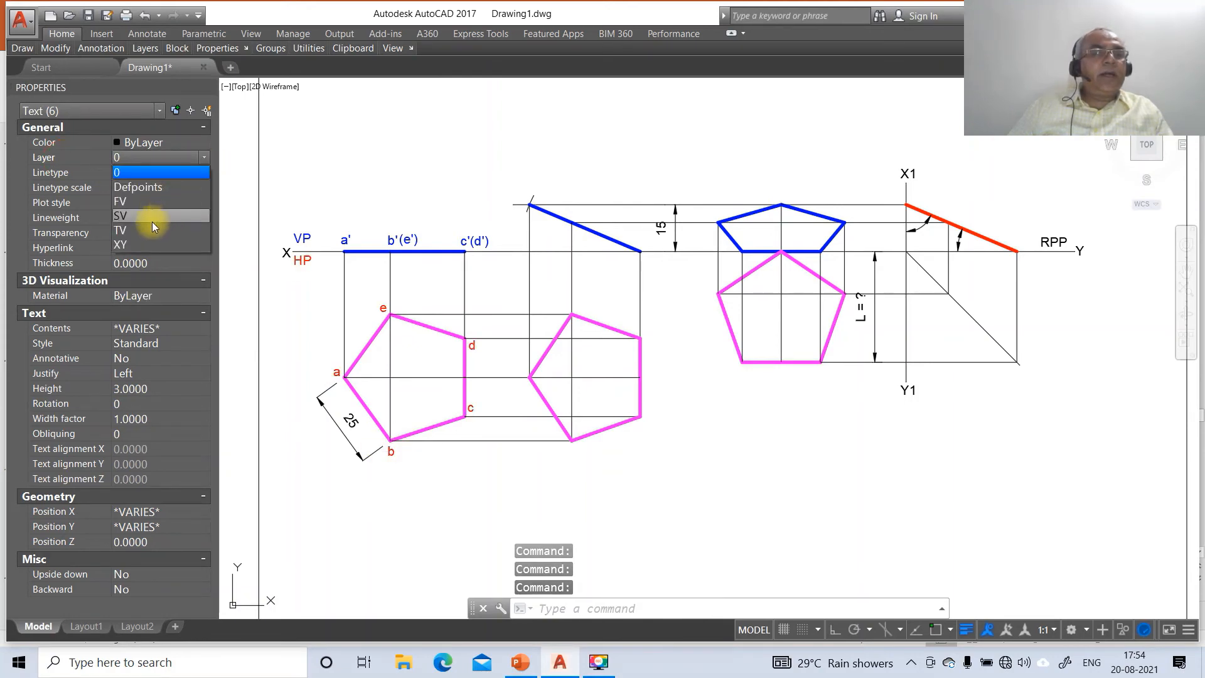
{"action": "left_click", "coordinate": [152, 219]}
{"action": "key", "text": "Escape"}
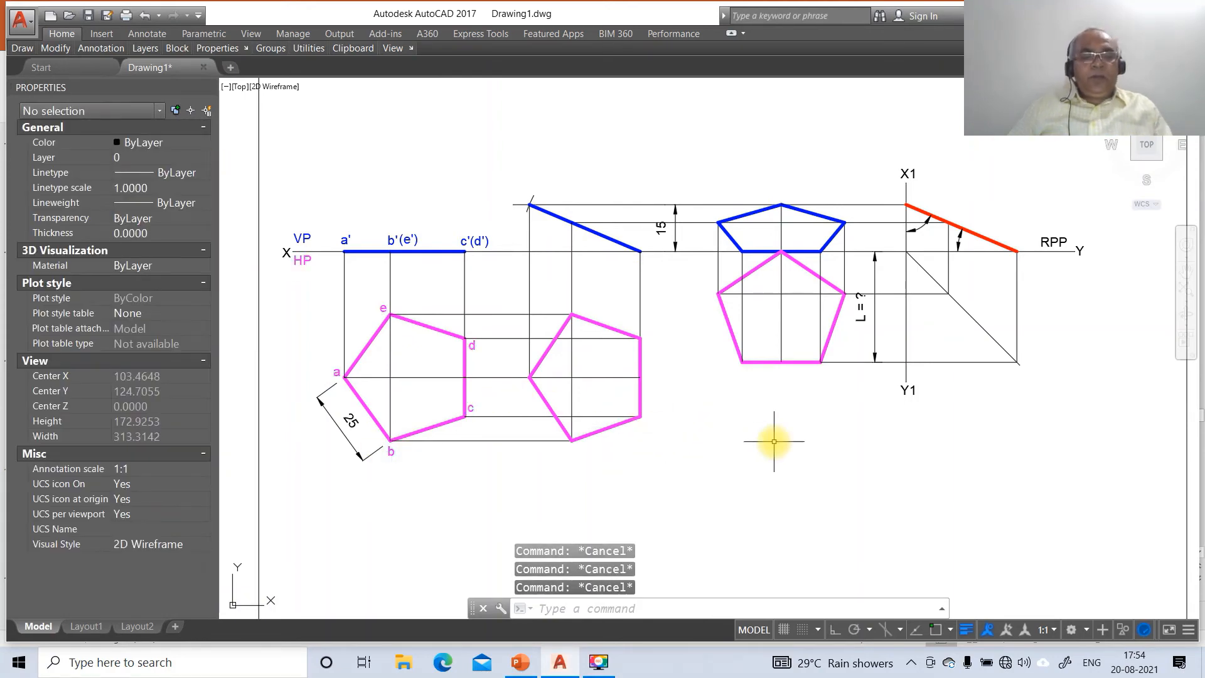
- Copy the a' label to the upper end of the inclined front-view line
{"action": "type", "text": "co"}
{"action": "key", "text": "Return"}
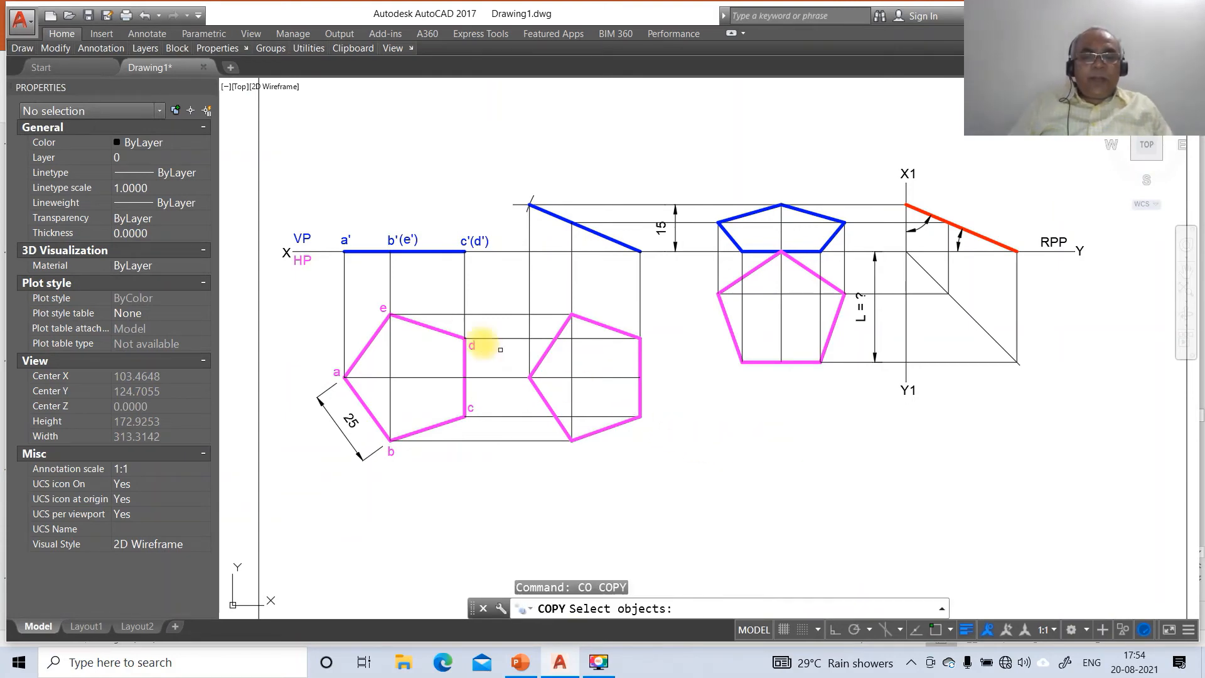
{"action": "left_click", "coordinate": [343, 242]}
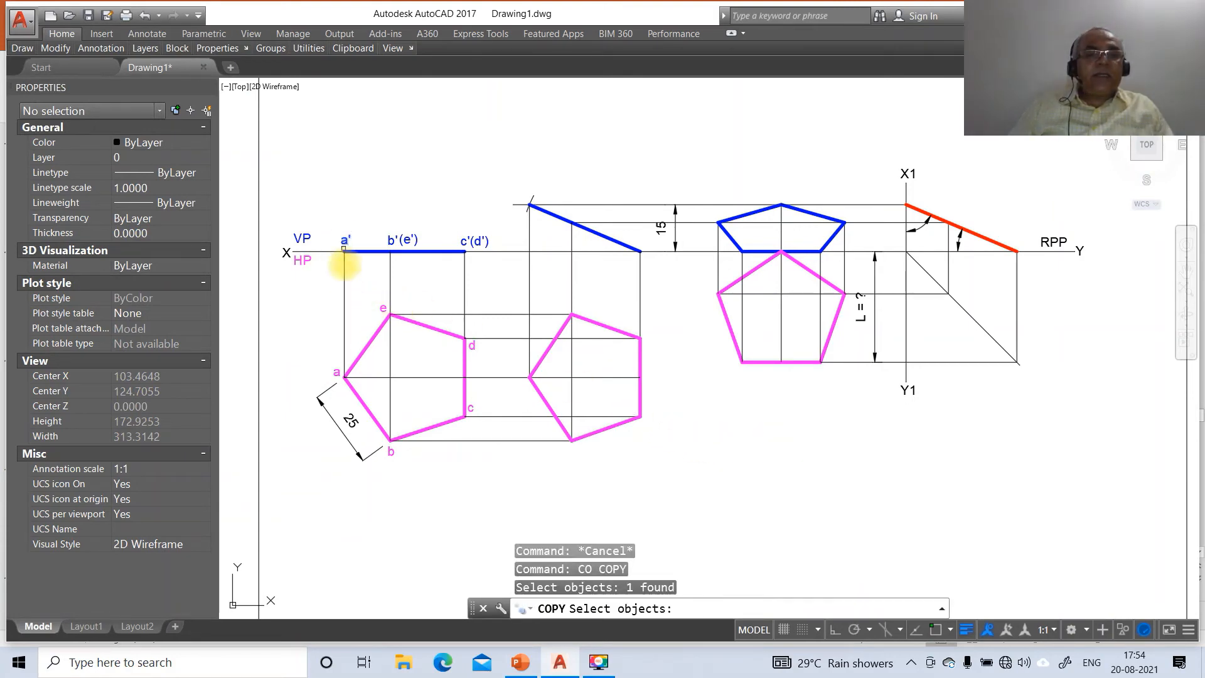
{"action": "key", "text": "Return"}
{"action": "left_click", "coordinate": [354, 293]}
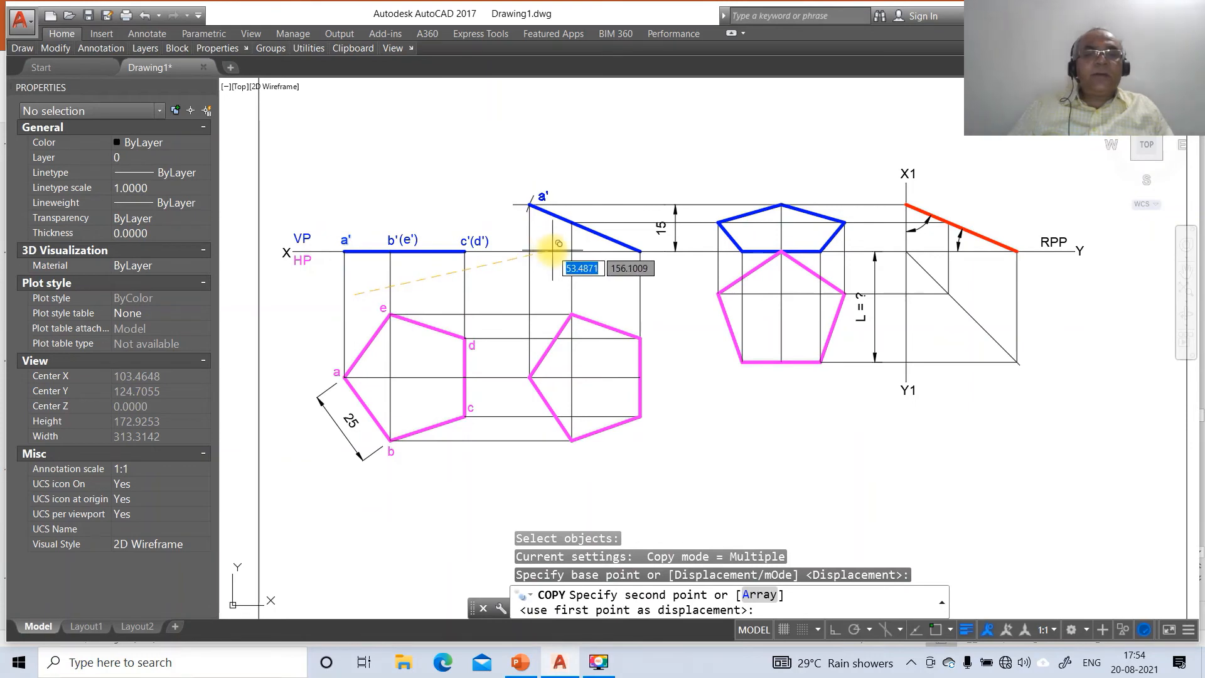
{"action": "left_click", "coordinate": [555, 245]}
{"action": "key", "text": "Return"}
- Copy the b' and (e') labels above the point where the projector meets the inclined front-view line
{"action": "key", "text": "Return"}
{"action": "left_click", "coordinate": [390, 242]}
{"action": "key", "text": "Return"}
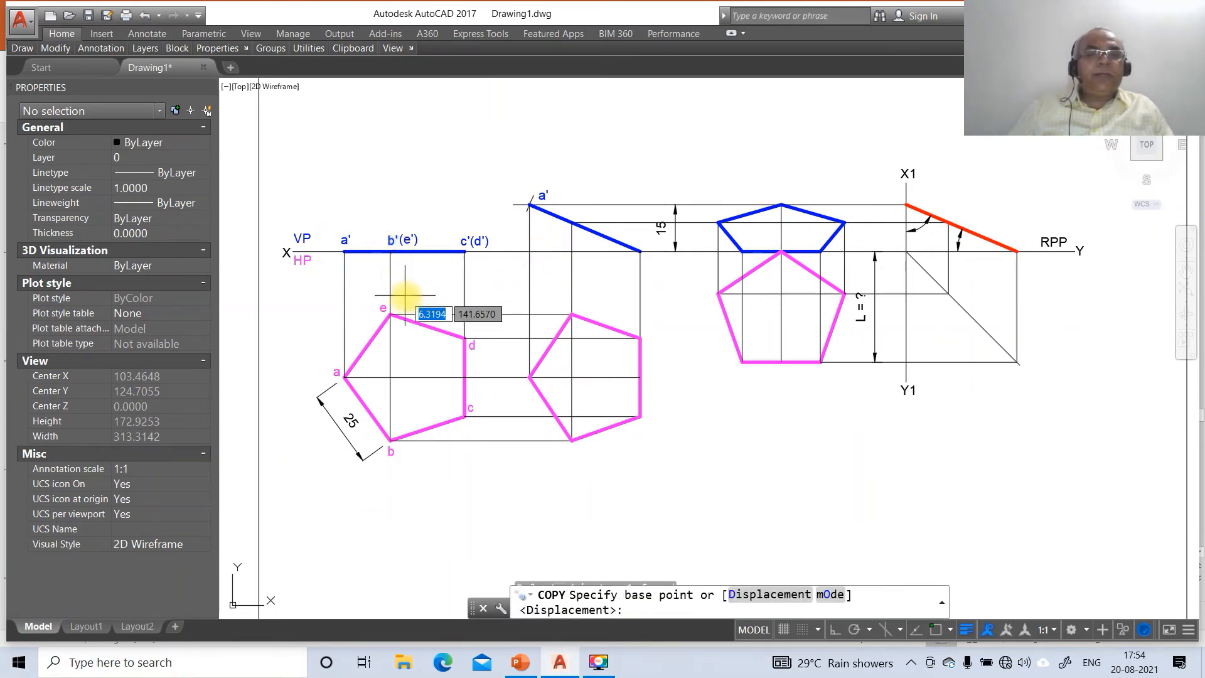
{"action": "left_click", "coordinate": [407, 297]}
{"action": "left_click", "coordinate": [592, 272]}
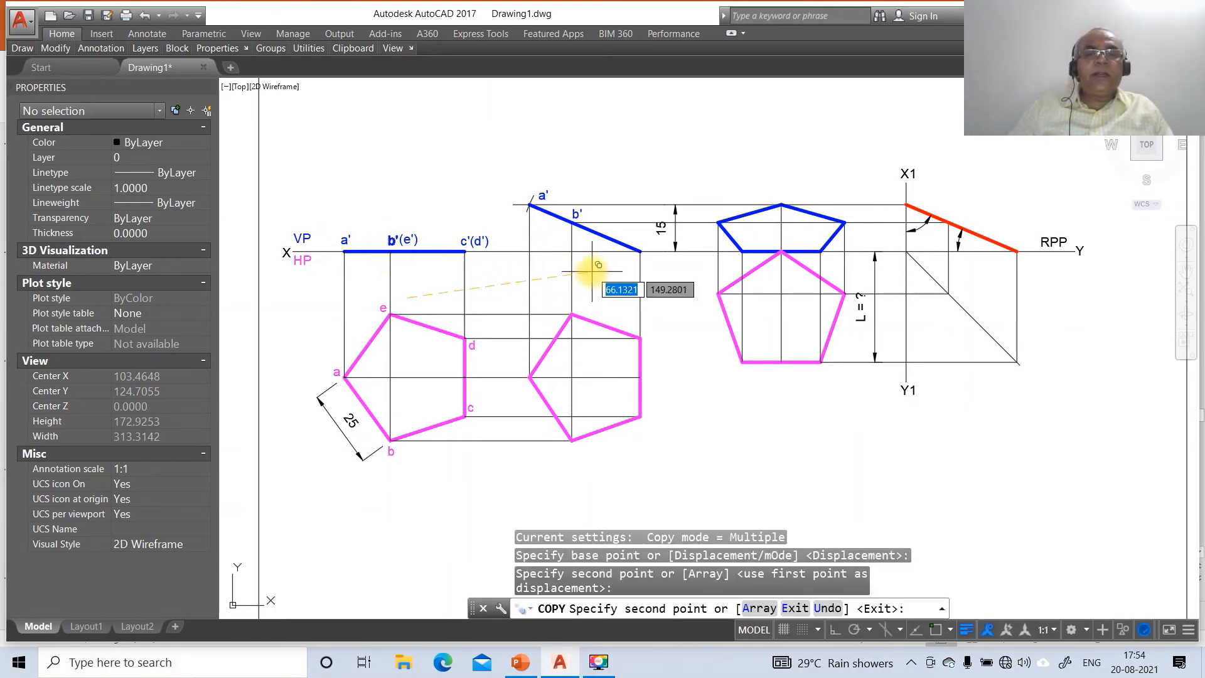
{"action": "key", "text": "Return"}
{"action": "key", "text": "Return"}
{"action": "left_click", "coordinate": [409, 242]}
{"action": "key", "text": "Return"}
{"action": "left_click", "coordinate": [416, 287]}
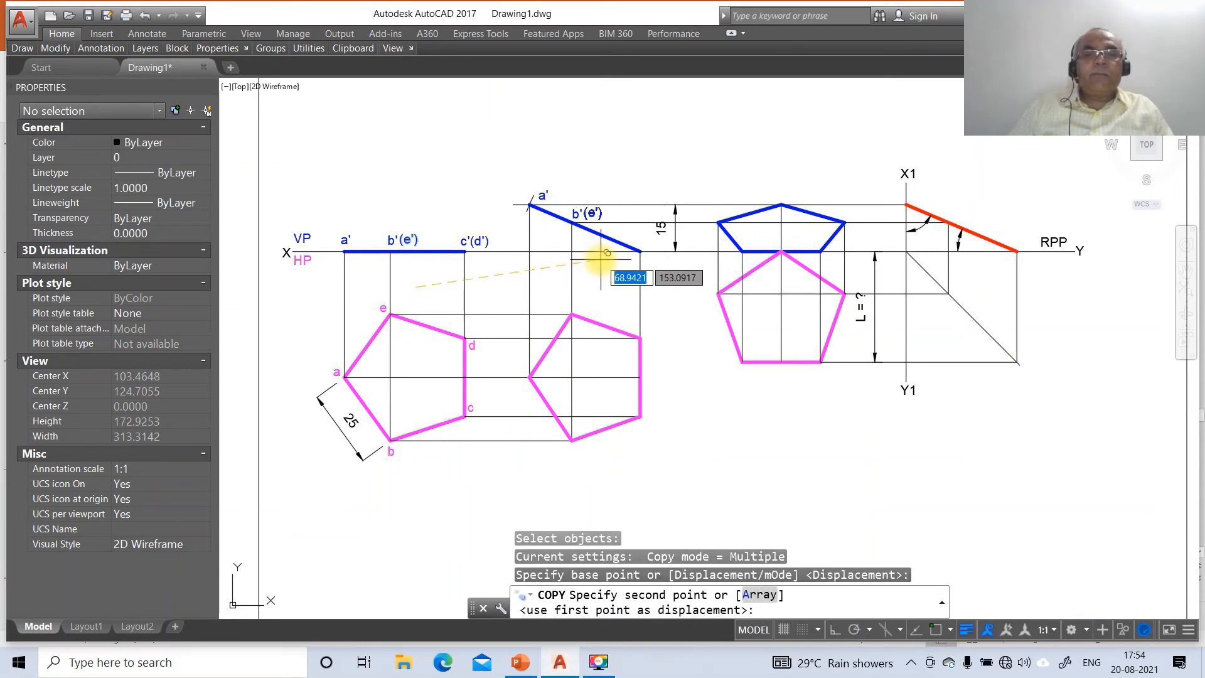
{"action": "left_click", "coordinate": [607, 252]}
{"action": "key", "text": "Return"}
- Copy the c' and (d') labels to the lower end of the inclined front-view line
{"action": "key", "text": "Return"}
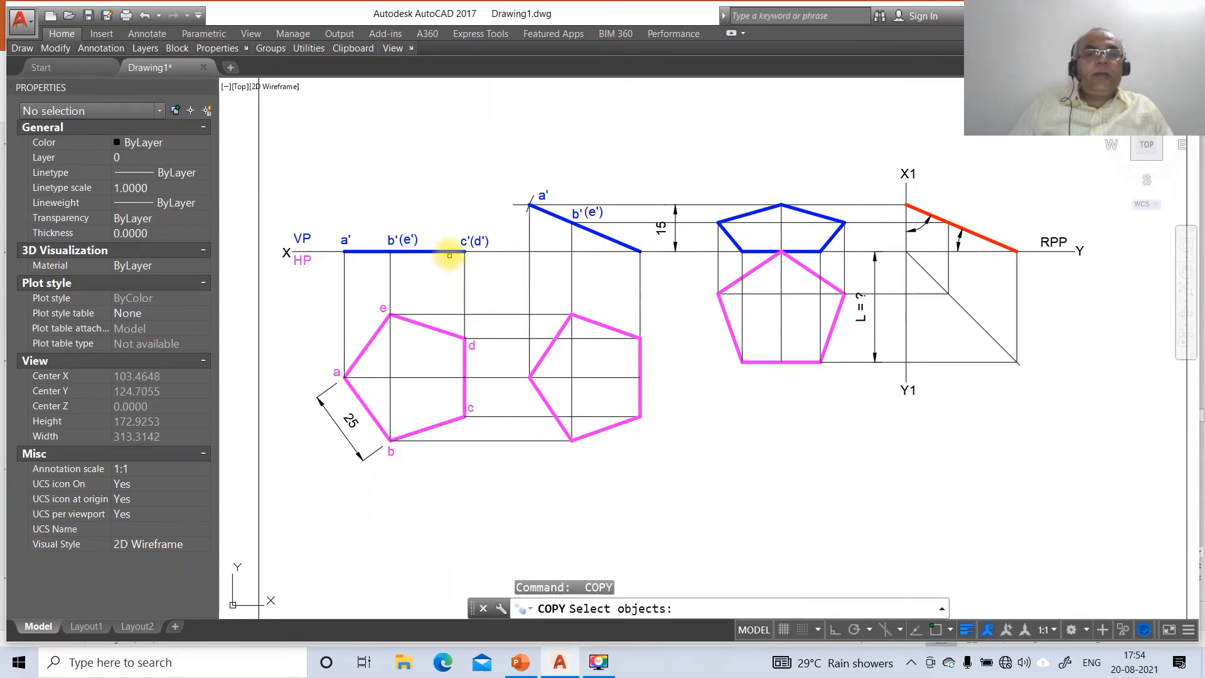
{"action": "left_click", "coordinate": [465, 241]}
{"action": "key", "text": "Return"}
{"action": "left_click", "coordinate": [470, 261]}
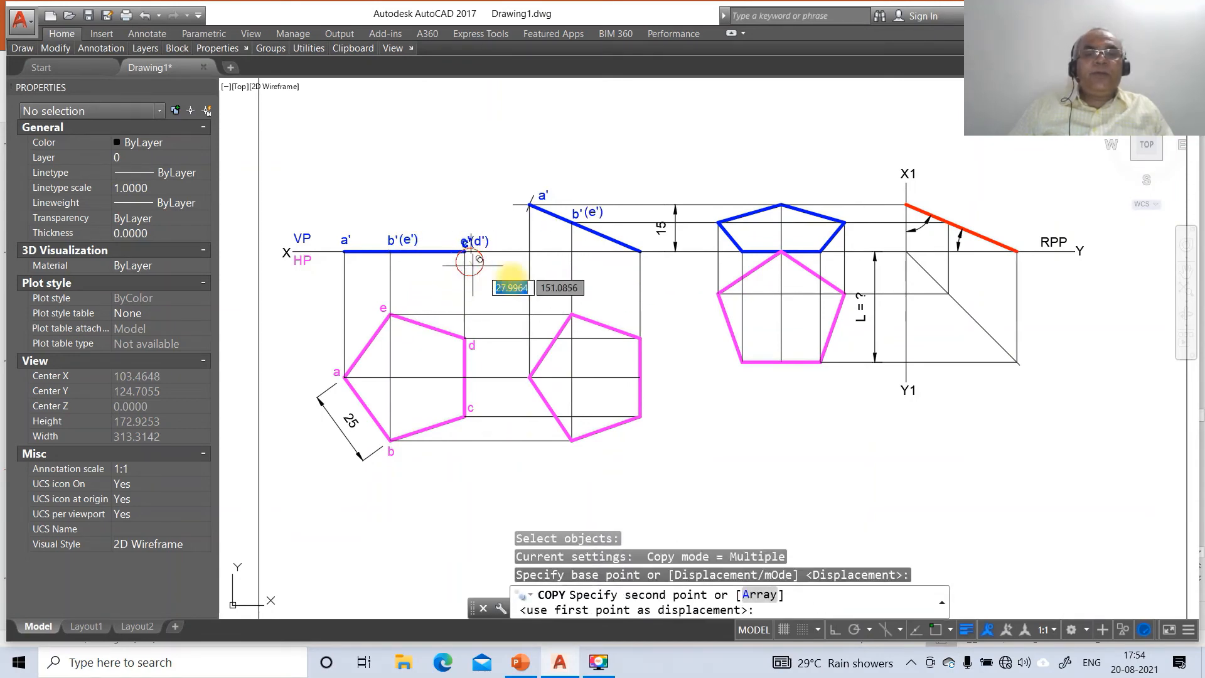
{"action": "left_click", "coordinate": [647, 253]}
{"action": "key", "text": "Return"}
{"action": "key", "text": "Return"}
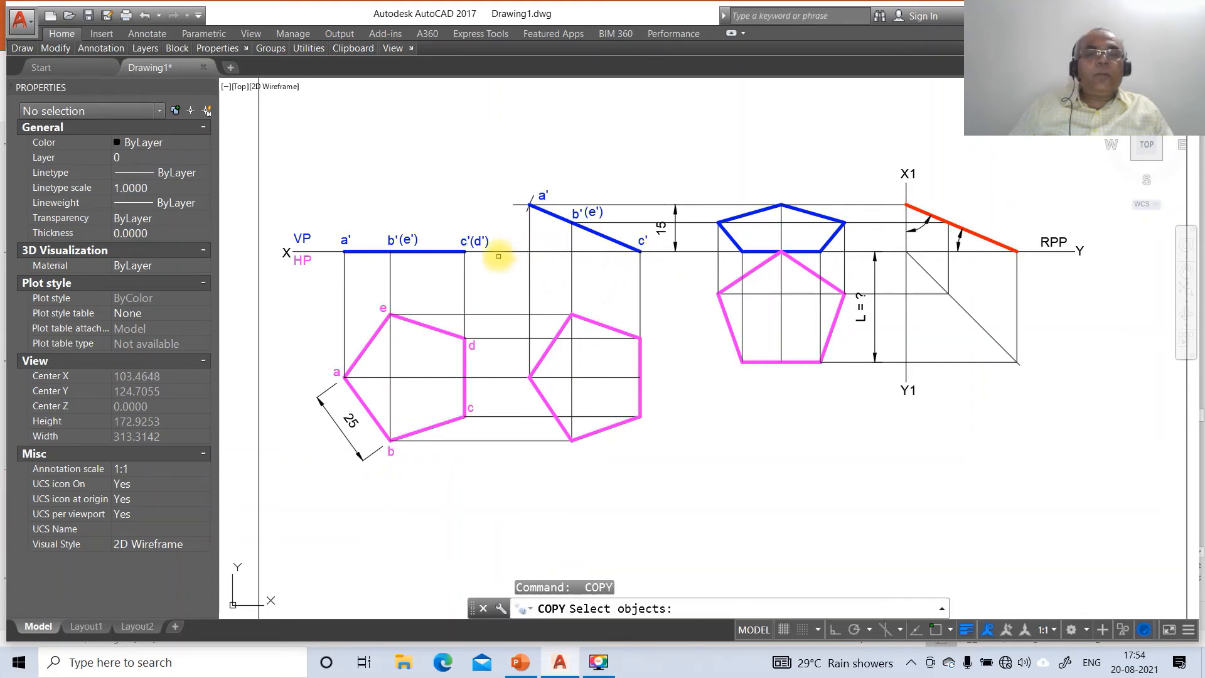
{"action": "left_click", "coordinate": [485, 243]}
{"action": "key", "text": "Return"}
{"action": "left_click", "coordinate": [486, 290]}
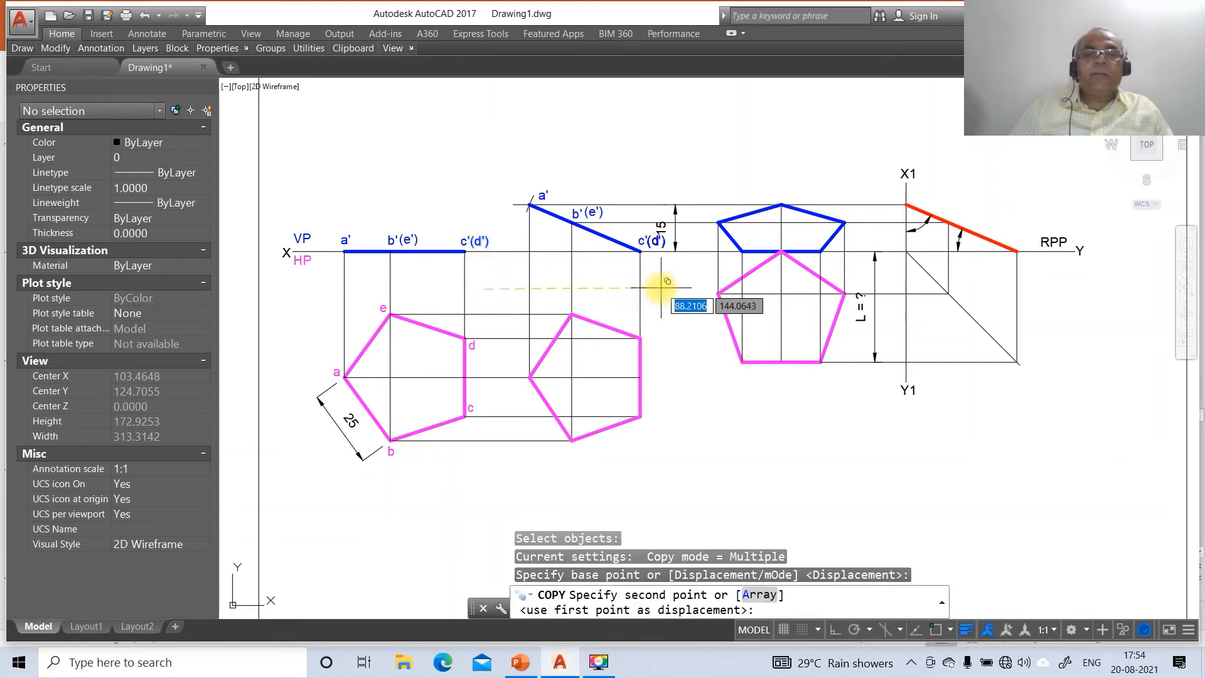
{"action": "left_click", "coordinate": [660, 278]}
{"action": "key", "text": "Return"}
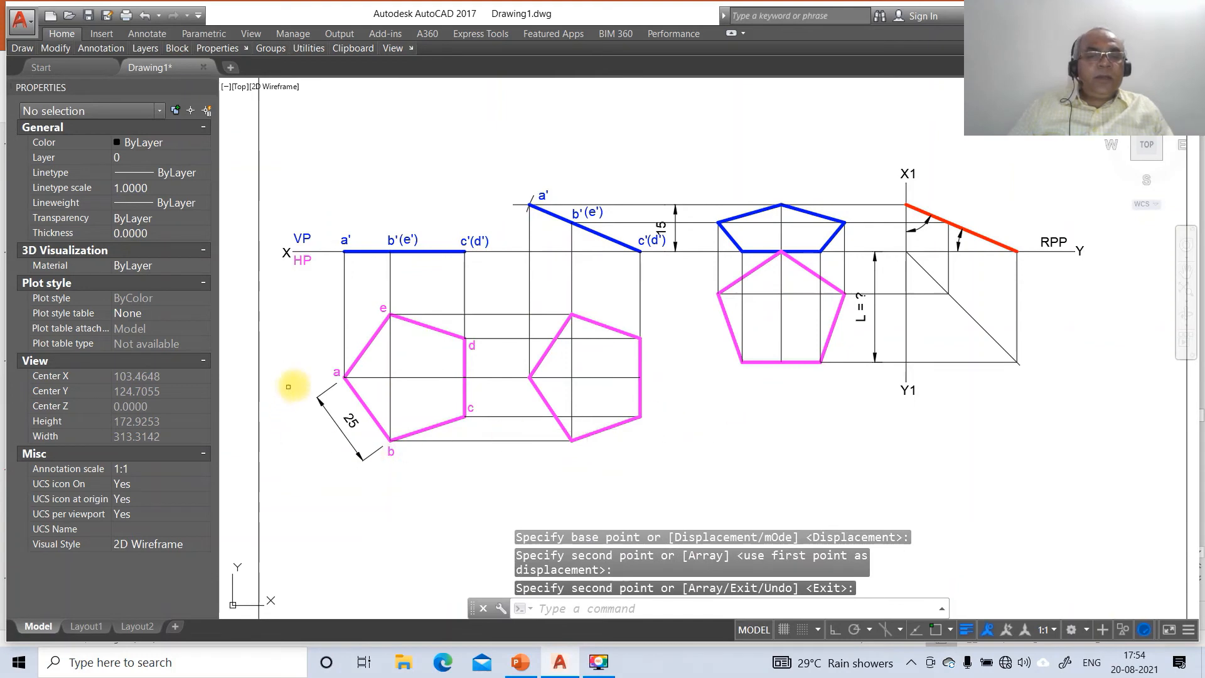
- Copy the a label to the left corner of the second top-view pentagon and the top corner of the third
{"action": "key", "text": "Return"}
{"action": "left_click", "coordinate": [336, 372]}
{"action": "key", "text": "Return"}
{"action": "left_click", "coordinate": [334, 415]}
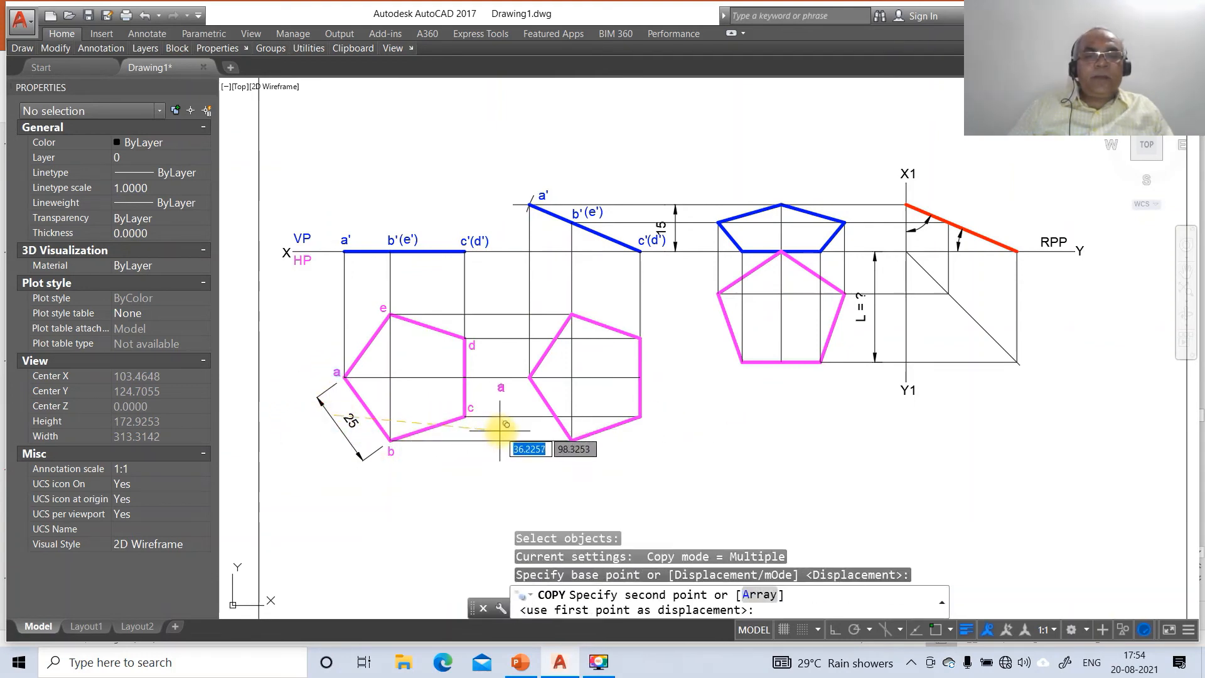
{"action": "left_click", "coordinate": [521, 430]}
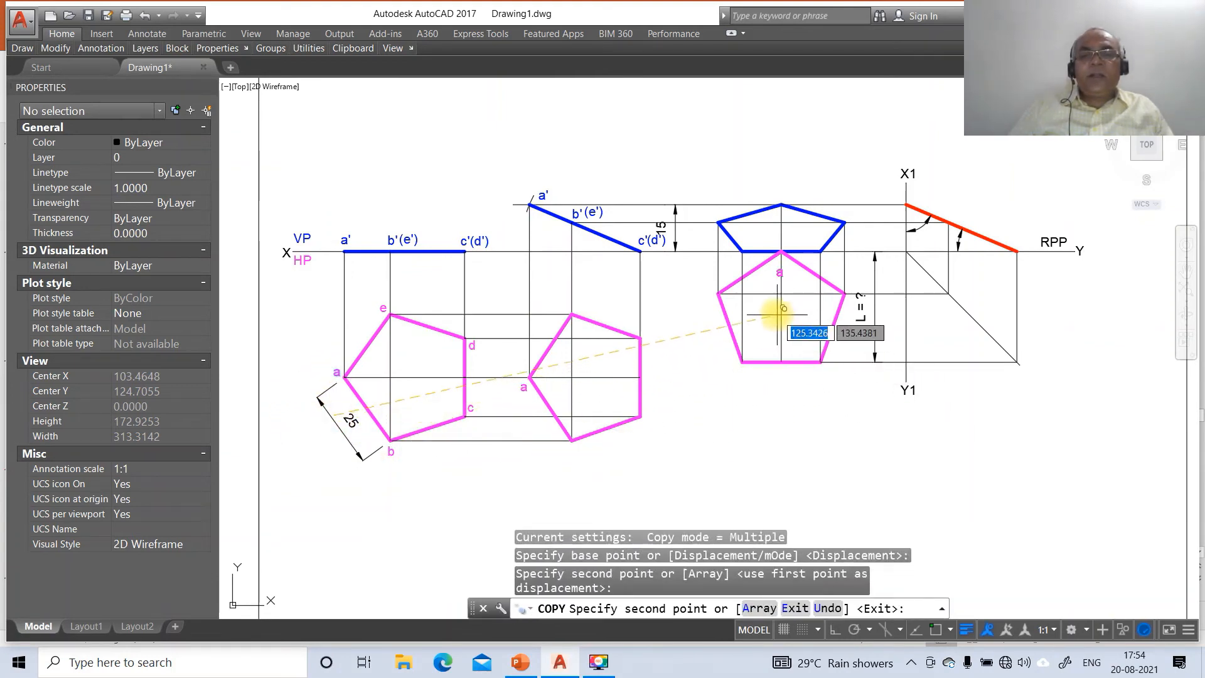
{"action": "left_click", "coordinate": [781, 304]}
{"action": "key", "text": "Return"}
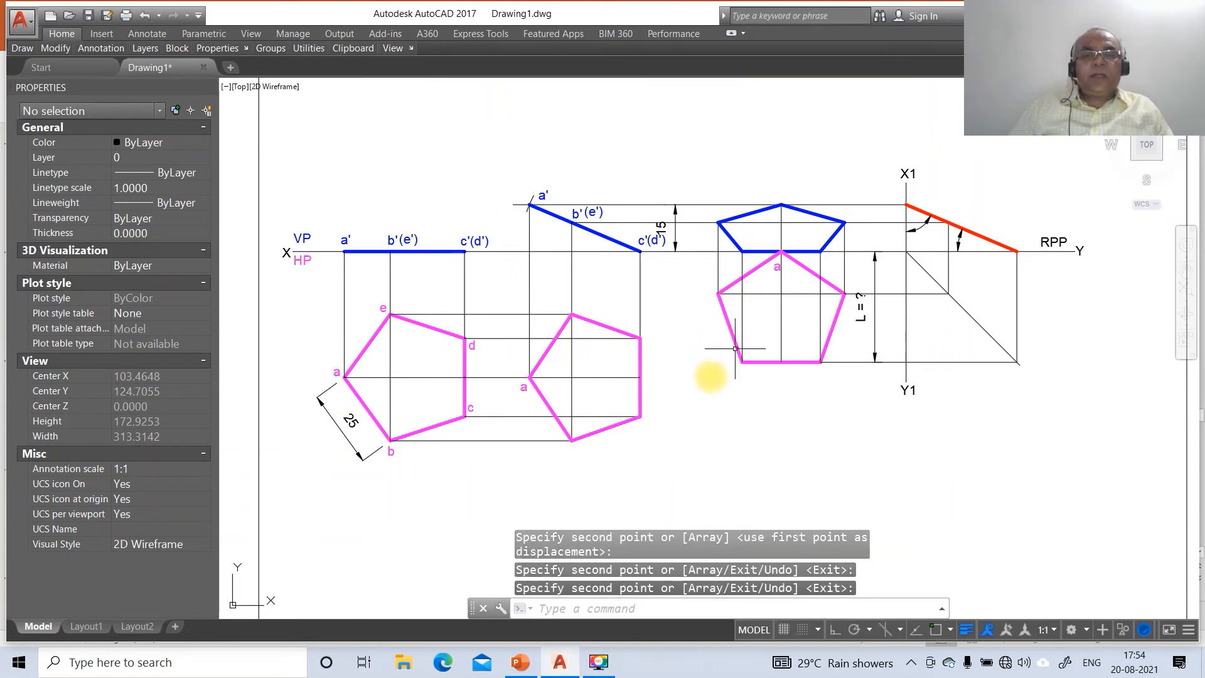
- Copy the b label to the bottom corner of the second pentagon and the left corner of the third
{"action": "key", "text": "Return"}
{"action": "left_click", "coordinate": [390, 456]}
{"action": "key", "text": "Return"}
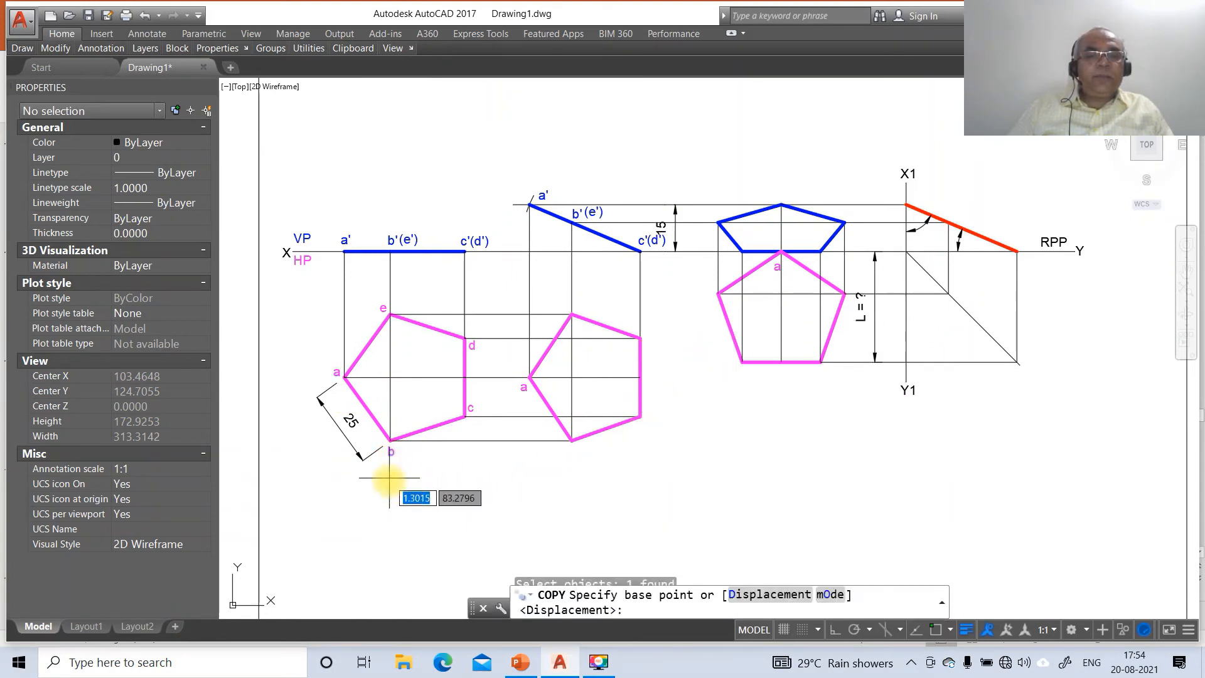
{"action": "left_click", "coordinate": [393, 477]}
{"action": "left_click", "coordinate": [573, 475]}
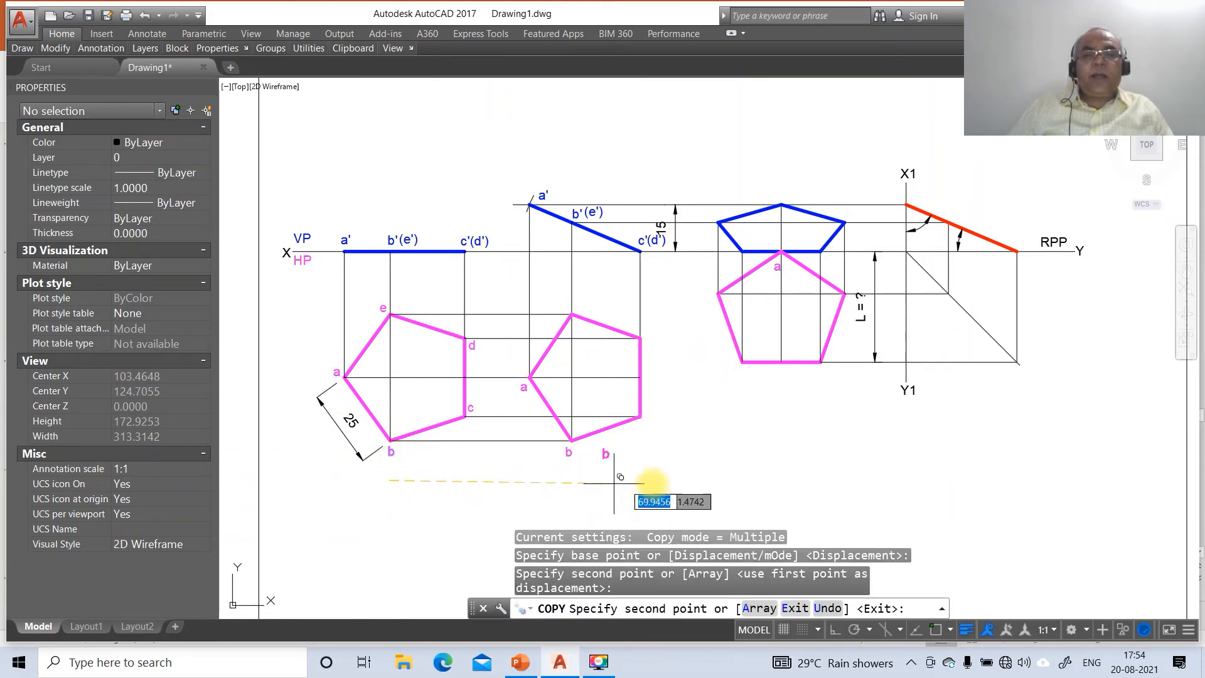
{"action": "left_click", "coordinate": [712, 324]}
{"action": "key", "text": "Return"}
- Copy the c label to the lower end of the second pentagon's vertical side and the bottom-left corner of the third
{"action": "key", "text": "Return"}
{"action": "left_click", "coordinate": [472, 408]}
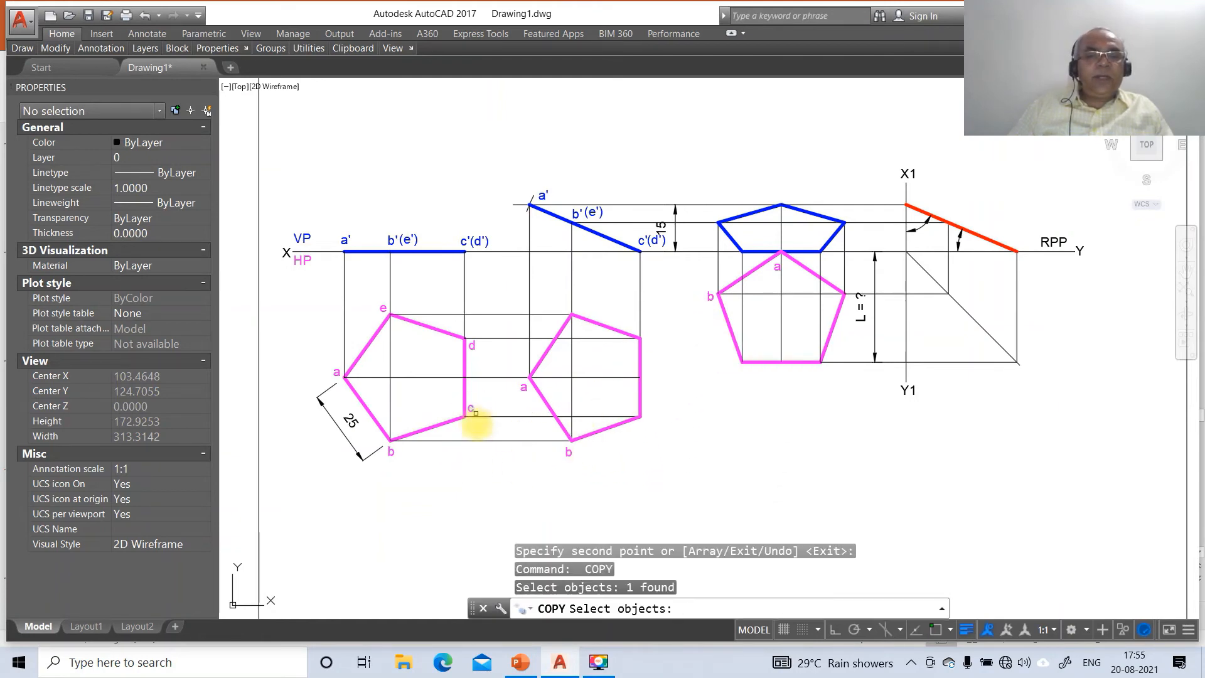
{"action": "key", "text": "Return"}
{"action": "left_click", "coordinate": [477, 429]}
{"action": "left_click", "coordinate": [654, 439]}
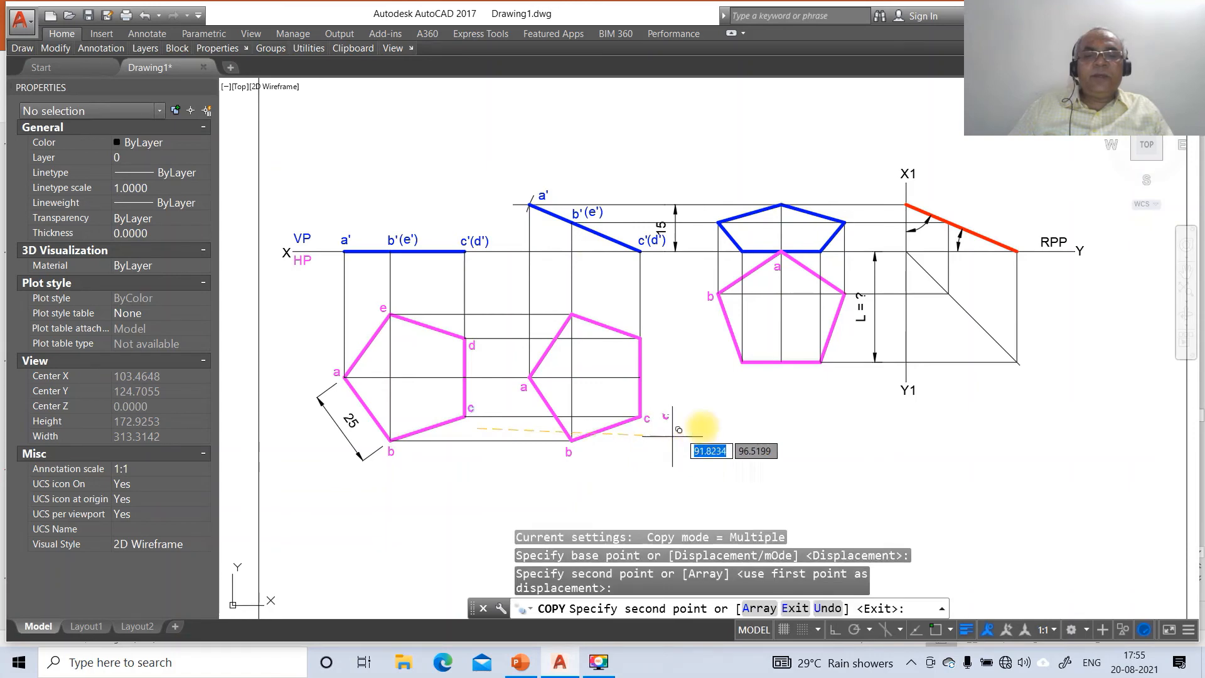
{"action": "left_click", "coordinate": [746, 391]}
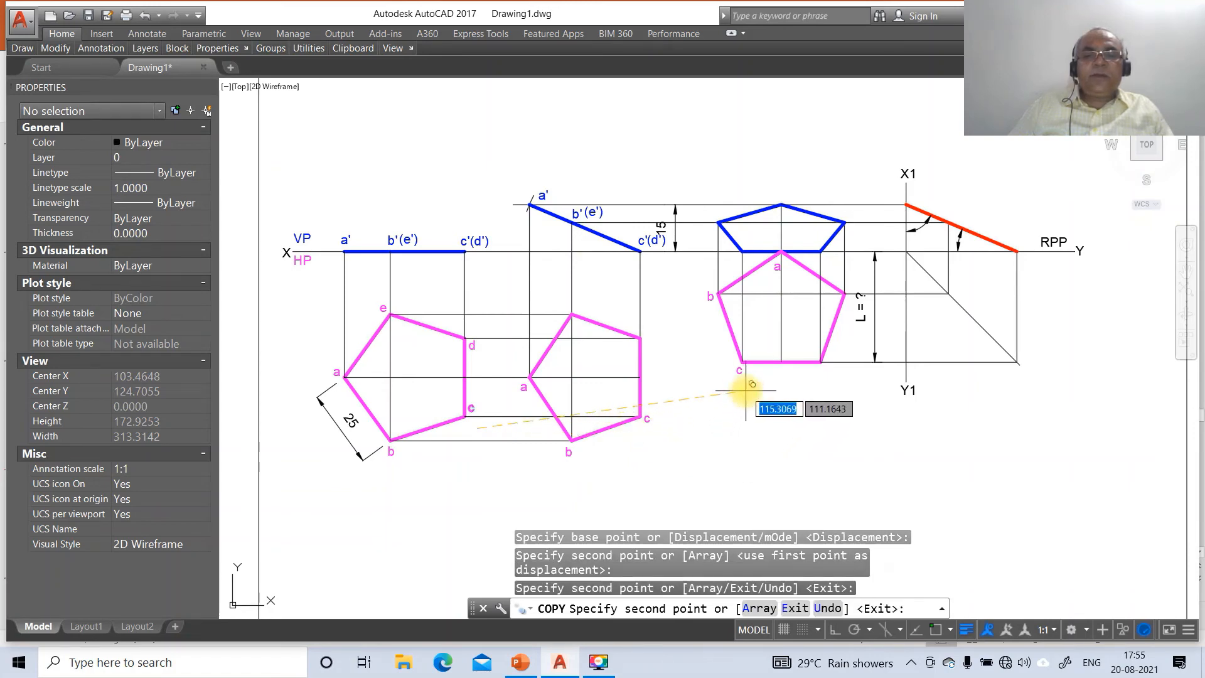
{"action": "key", "text": "Return"}
- Copy the d label to the upper end of the second pentagon's vertical side and the bottom-right corner of the third
{"action": "key", "text": "Return"}
{"action": "left_click", "coordinate": [473, 350]}
{"action": "key", "text": "Return"}
{"action": "left_click", "coordinate": [479, 389]}
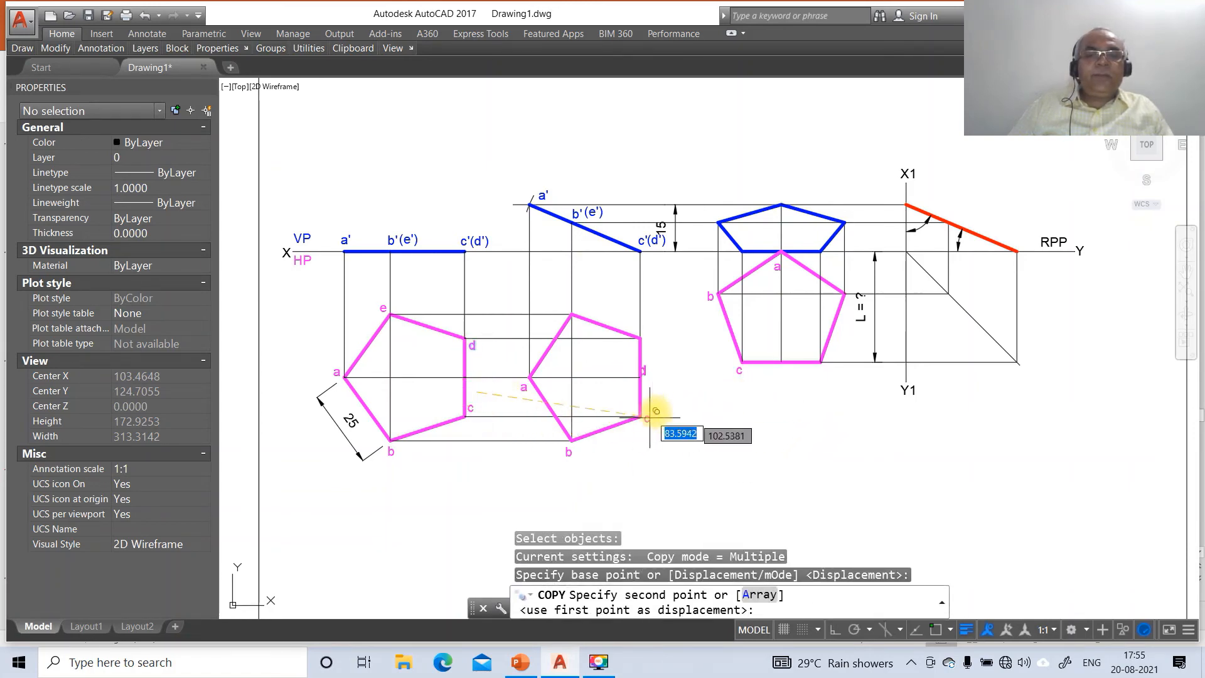
{"action": "left_click", "coordinate": [653, 382]}
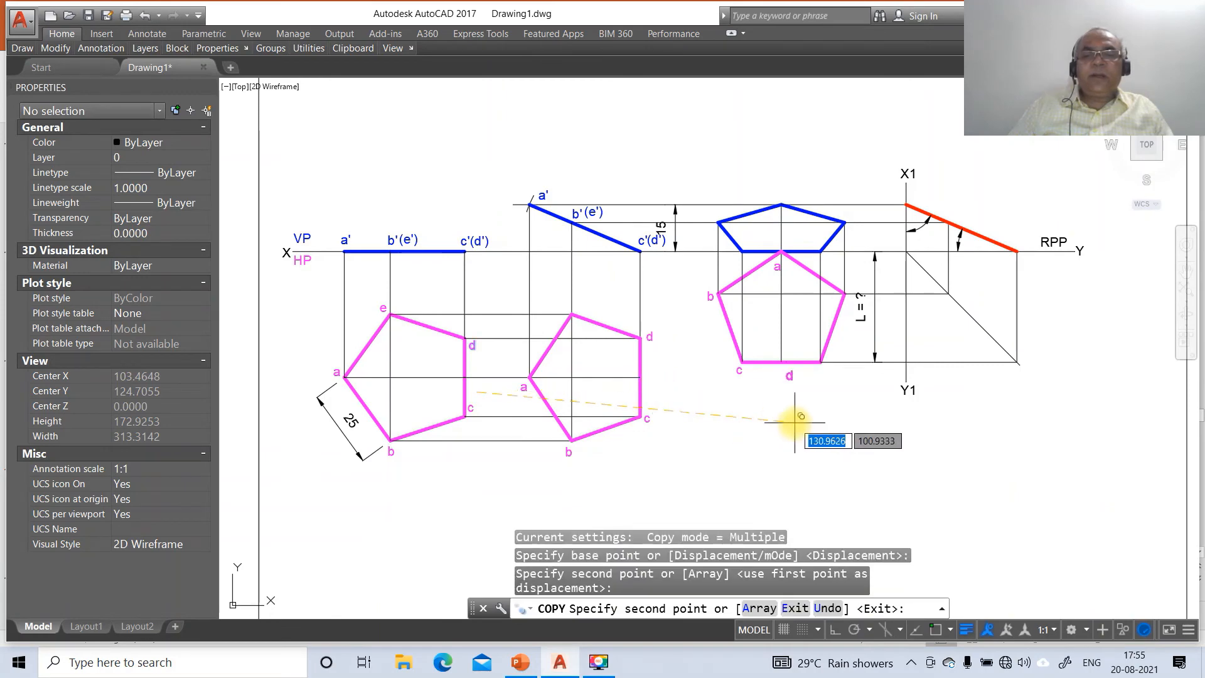
{"action": "left_click", "coordinate": [825, 419]}
{"action": "key", "text": "Return"}
- Copy the e label to the top corner of the second top-view pentagon and the right corner of the third
{"action": "key", "text": "Return"}
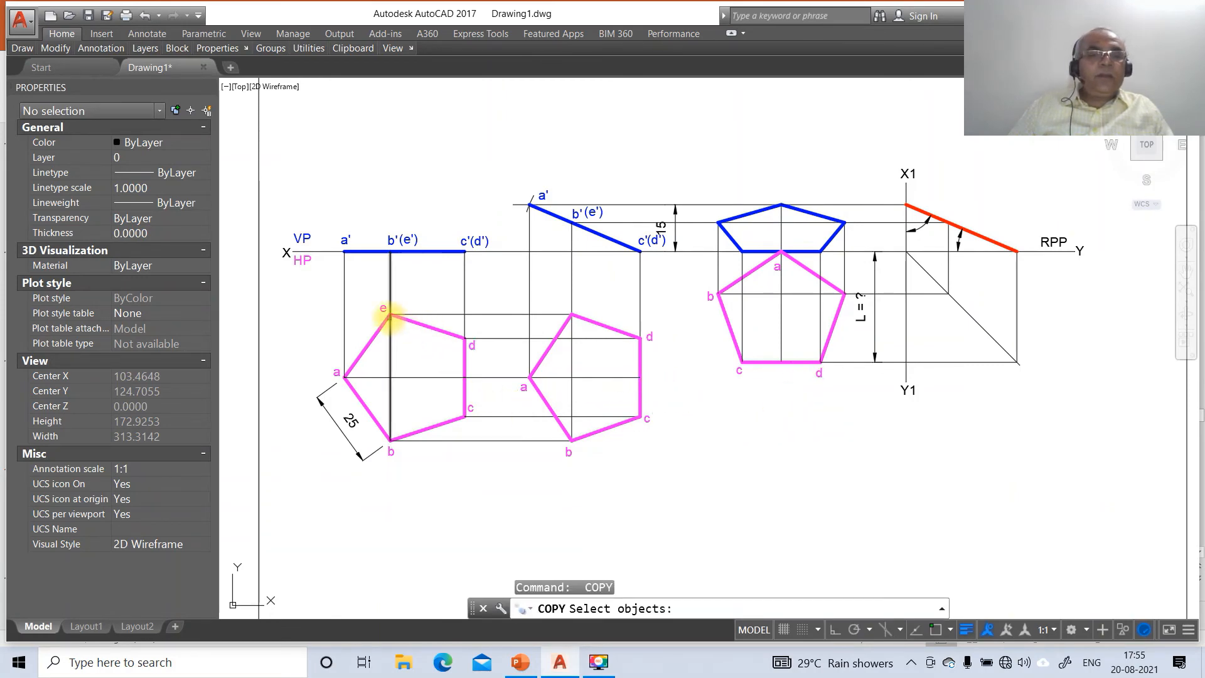
{"action": "left_click", "coordinate": [383, 312]}
{"action": "key", "text": "Return"}
{"action": "left_click", "coordinate": [398, 365]}
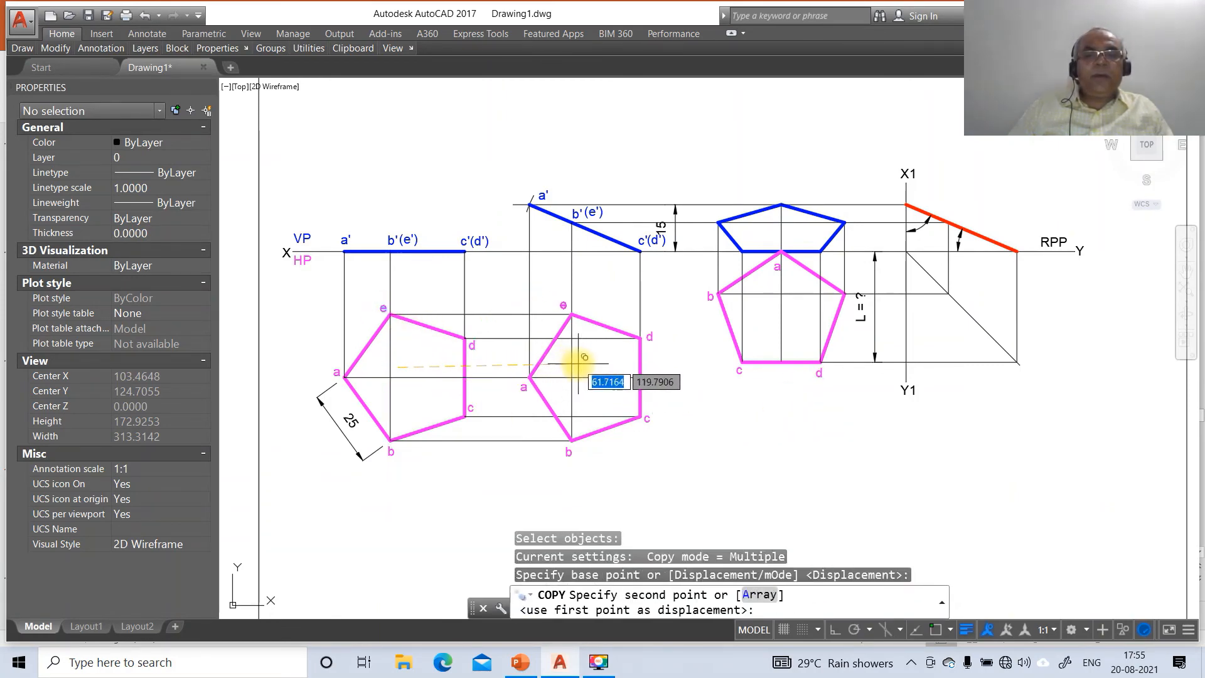
{"action": "left_click", "coordinate": [587, 358]}
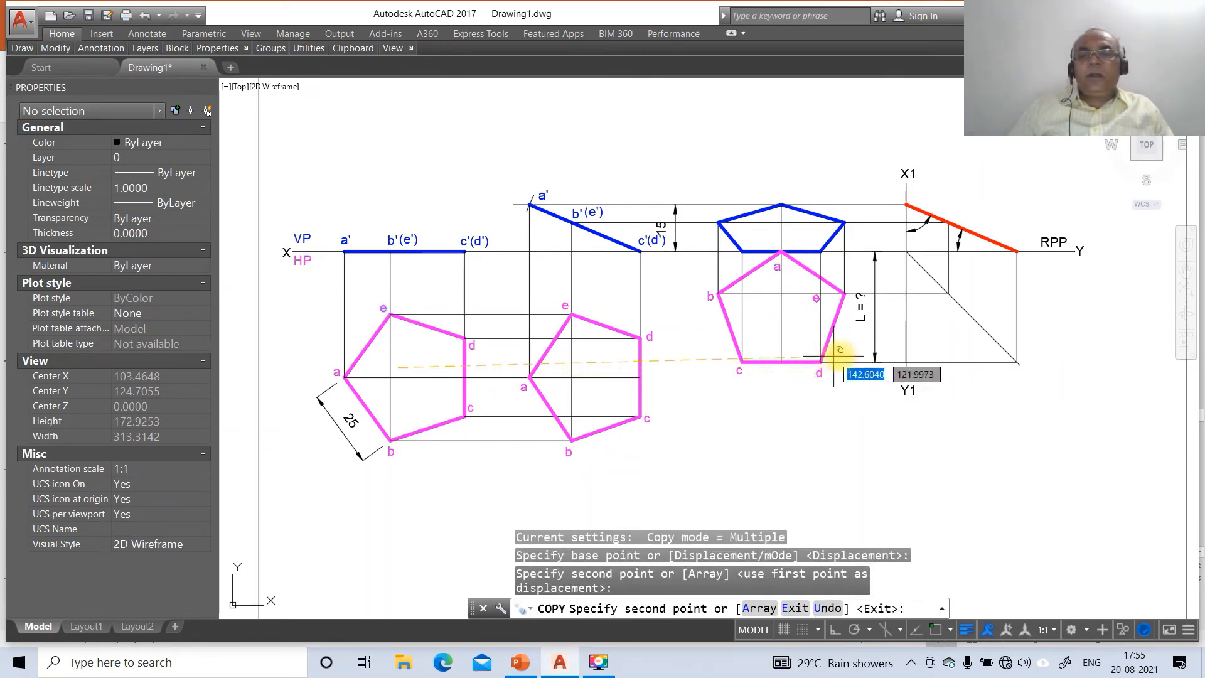
{"action": "left_click", "coordinate": [869, 340]}
{"action": "key", "text": "Return"}
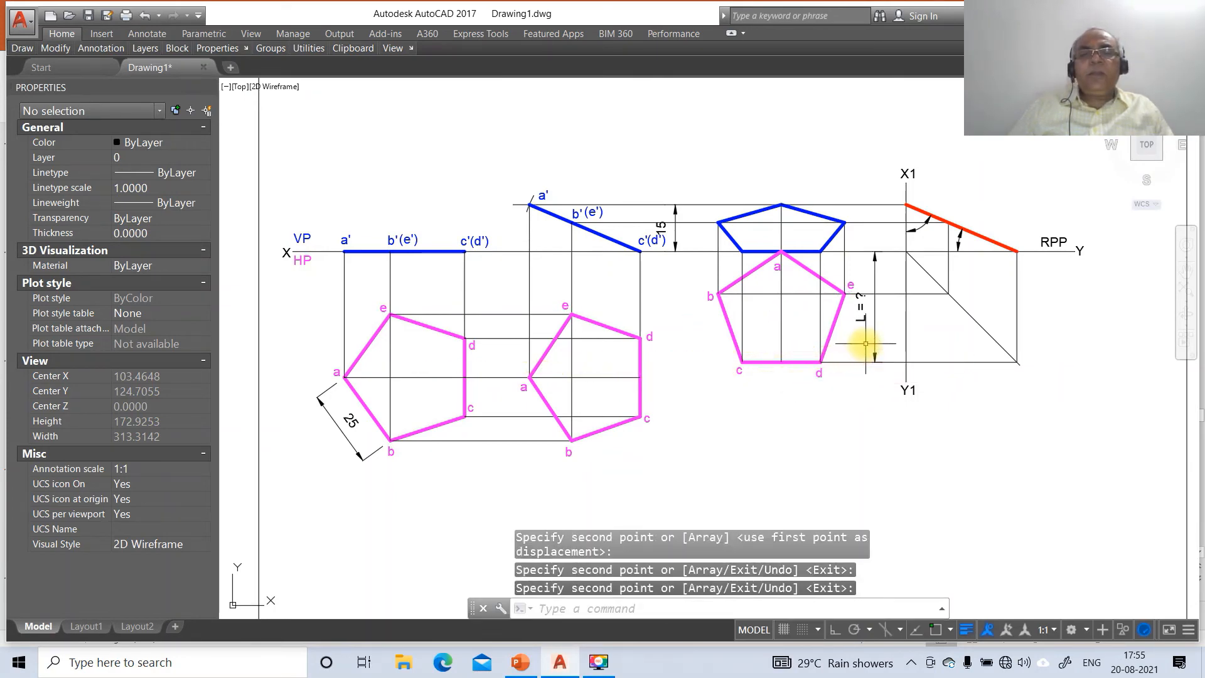
- Copy the a' label from the inclined front view to the apex of the blue pentagon in the third front view
{"action": "key", "text": "Return"}
{"action": "left_click", "coordinate": [540, 194]}
{"action": "key", "text": "Return"}
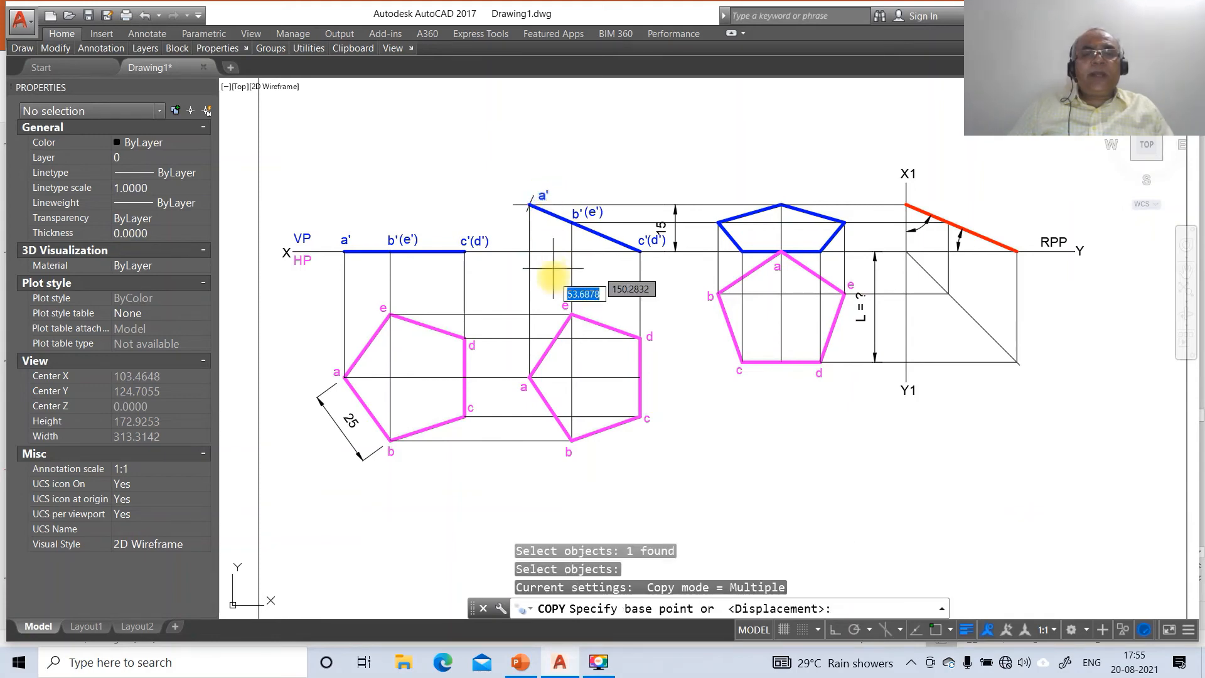
{"action": "left_click", "coordinate": [555, 275]}
{"action": "left_click", "coordinate": [792, 269]}
{"action": "key", "text": "Return"}
- Copy the b' label from the inclined front view to the left corner of the blue pentagon
{"action": "key", "text": "Return"}
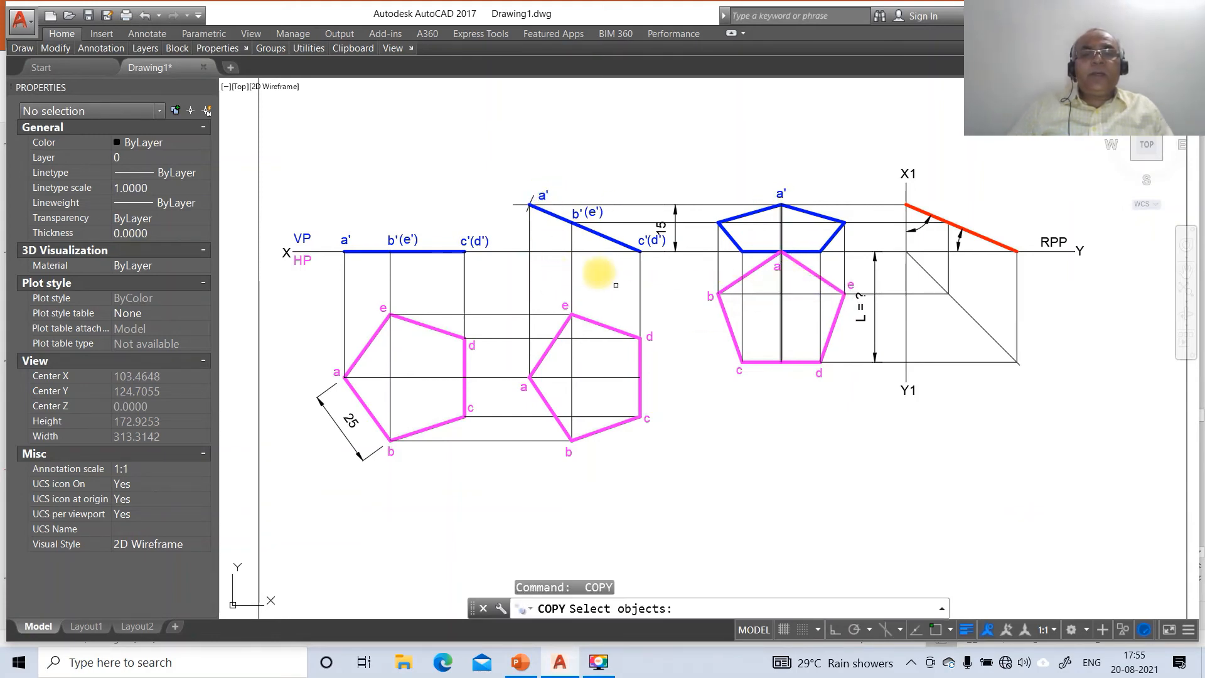
{"action": "left_click", "coordinate": [576, 214]}
{"action": "key", "text": "Return"}
{"action": "left_click", "coordinate": [585, 256]}
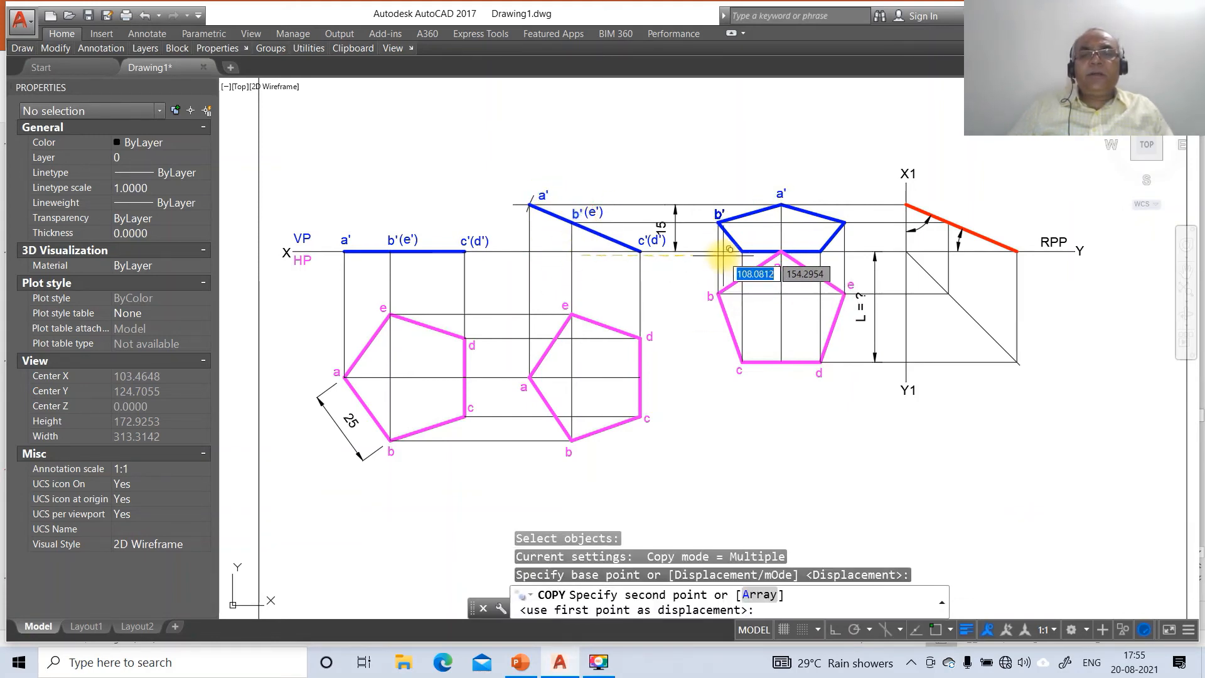
{"action": "left_click", "coordinate": [722, 256]}
{"action": "key", "text": "Return"}
- Copy the c' label from the inclined front view to the blue pentagon's bottom-left corner on the XY line
{"action": "key", "text": "Return"}
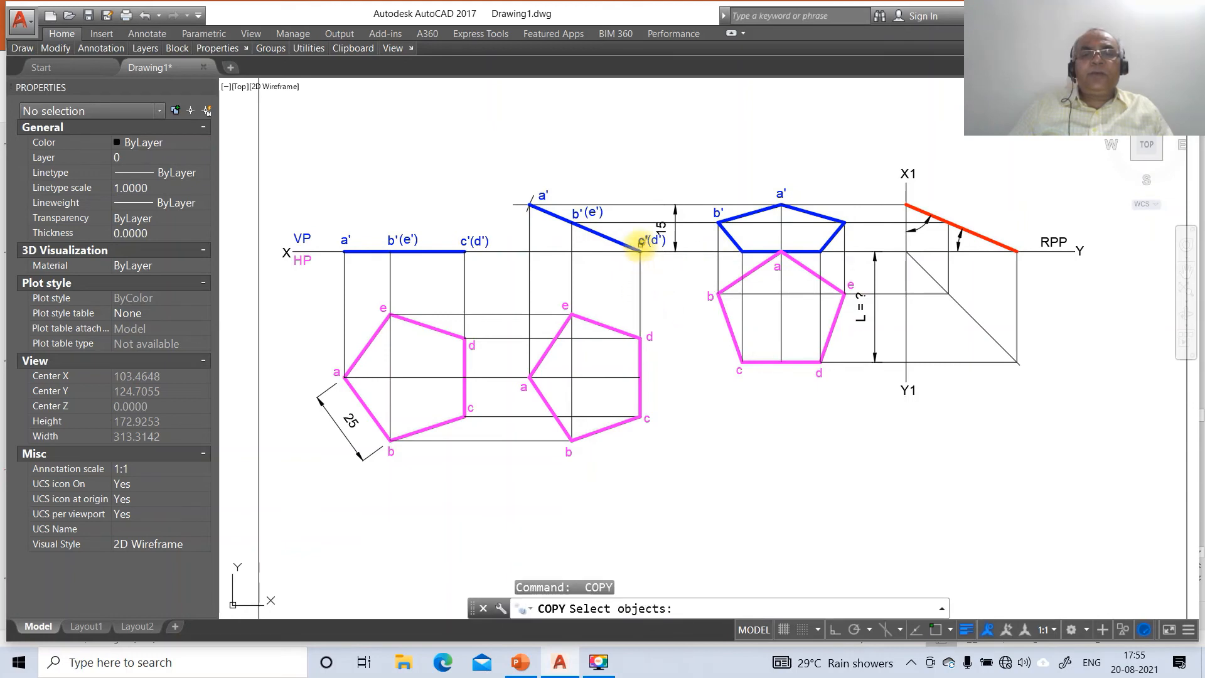
{"action": "left_click", "coordinate": [641, 248]}
{"action": "key", "text": "Return"}
{"action": "left_click", "coordinate": [647, 283]}
{"action": "left_click", "coordinate": [751, 289]}
{"action": "key", "text": "Return"}
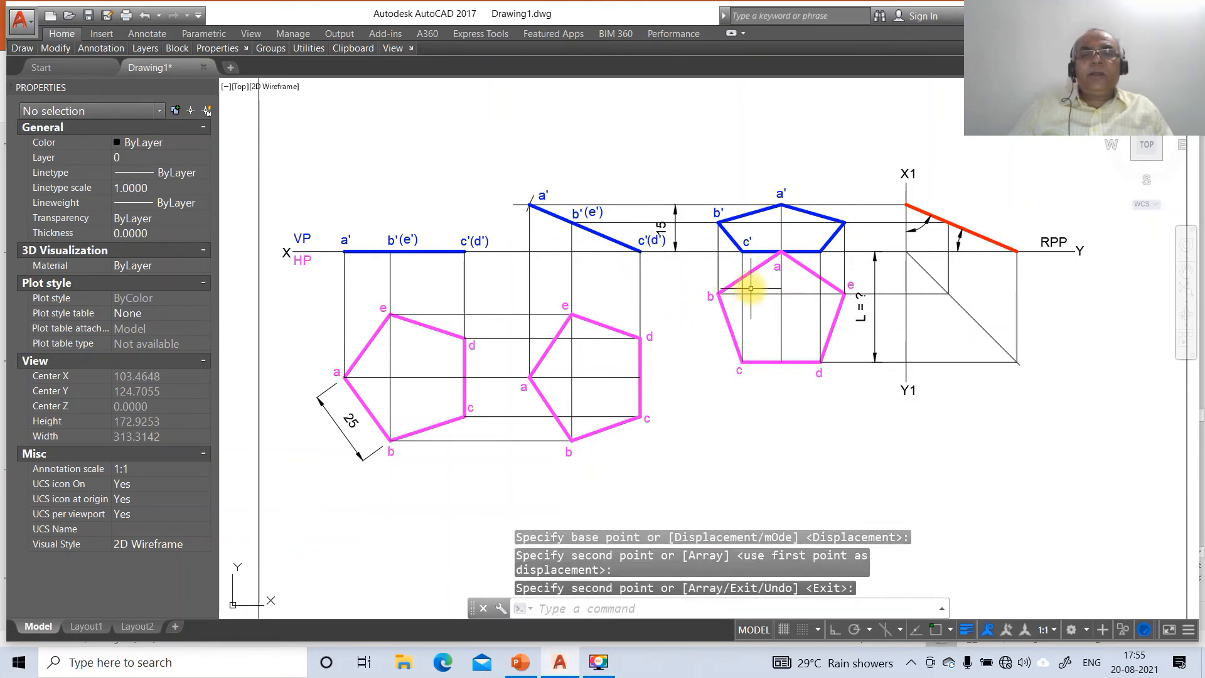
- Copy the (d') label from the inclined front view to the blue pentagon's bottom-right corner
{"action": "key", "text": "Return"}
{"action": "left_click", "coordinate": [653, 241]}
{"action": "key", "text": "Return"}
{"action": "left_click", "coordinate": [652, 283]}
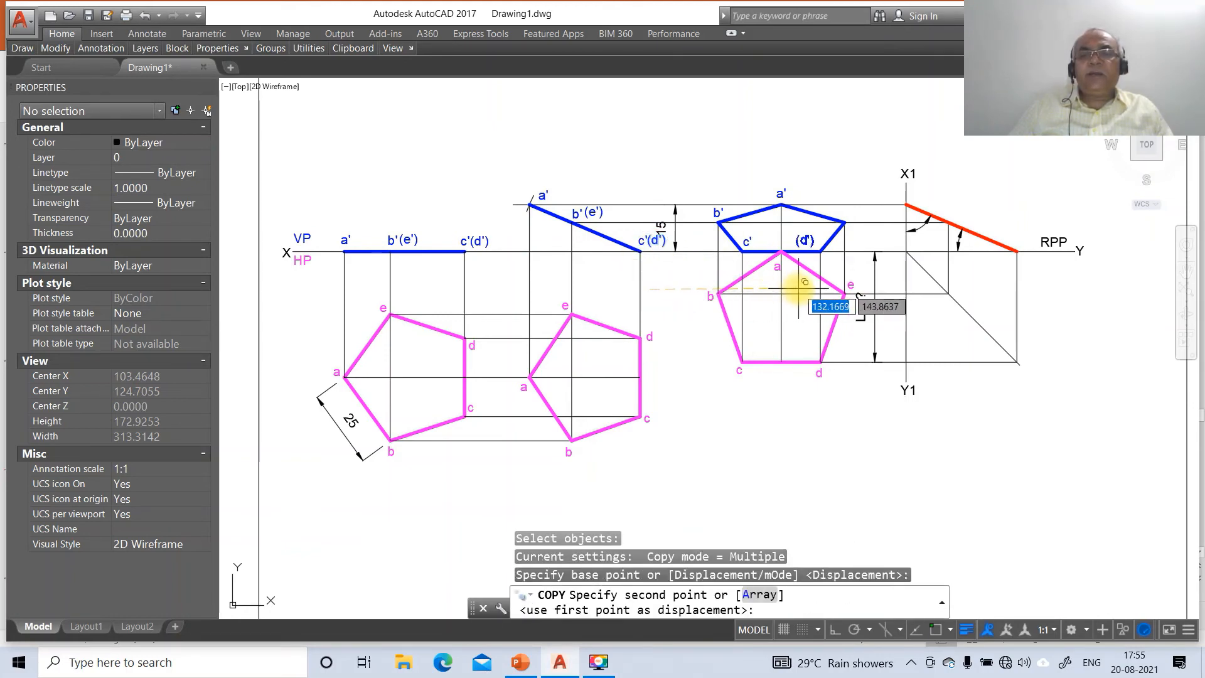
{"action": "left_click", "coordinate": [806, 288]}
{"action": "key", "text": "Return"}
- Copy the (e') label from the inclined front view to the right corner of the blue pentagon
{"action": "key", "text": "Return"}
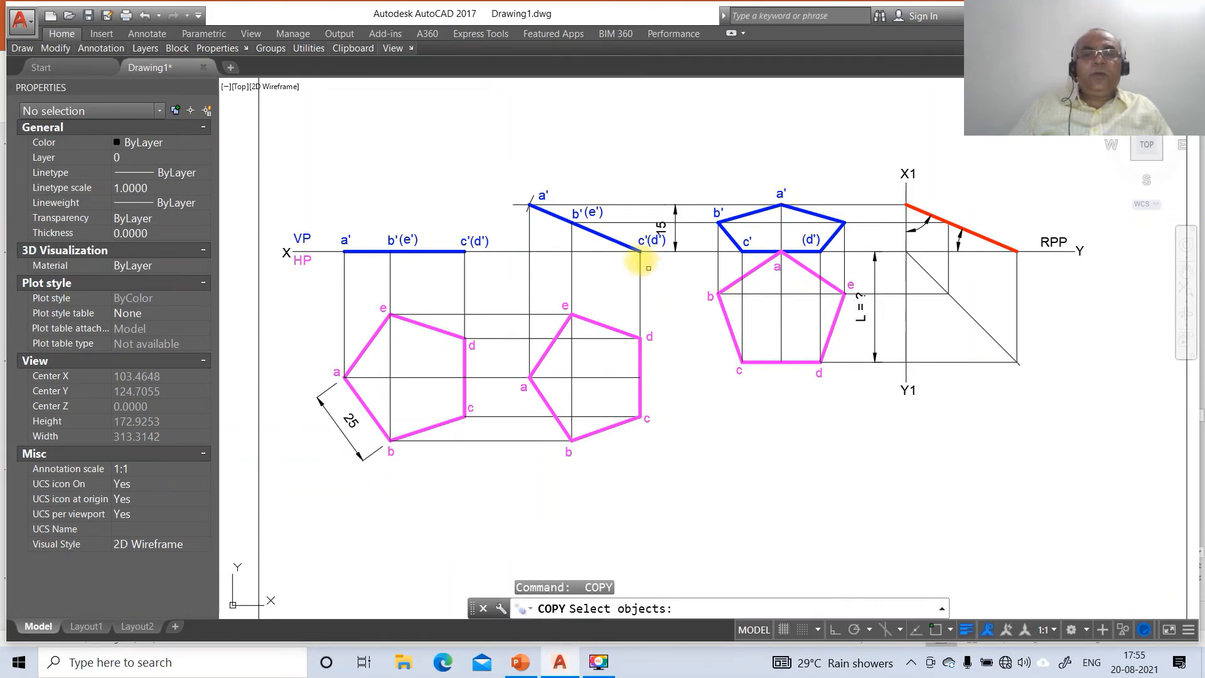
{"action": "left_click", "coordinate": [595, 212]}
{"action": "key", "text": "Return"}
{"action": "left_click", "coordinate": [603, 270]}
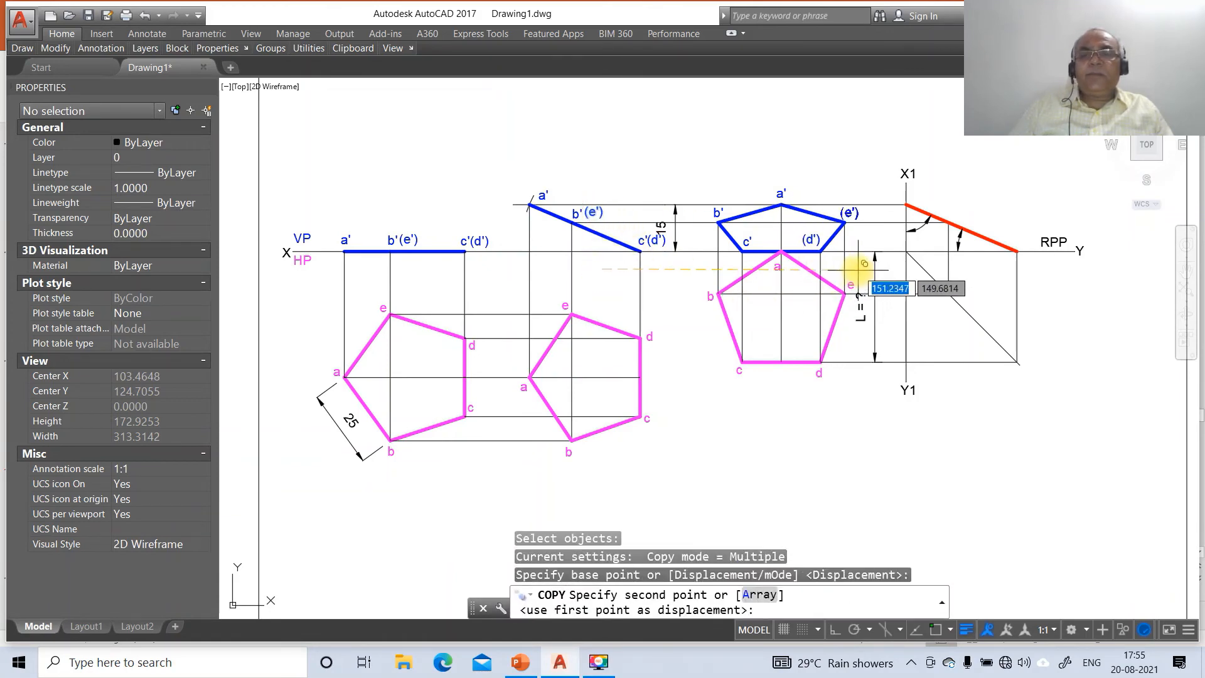
{"action": "key", "text": "Return"}
- Edit the two bracketed labels on the blue pentagon to read d' and e' without parentheses
{"action": "type", "text": "dde"}
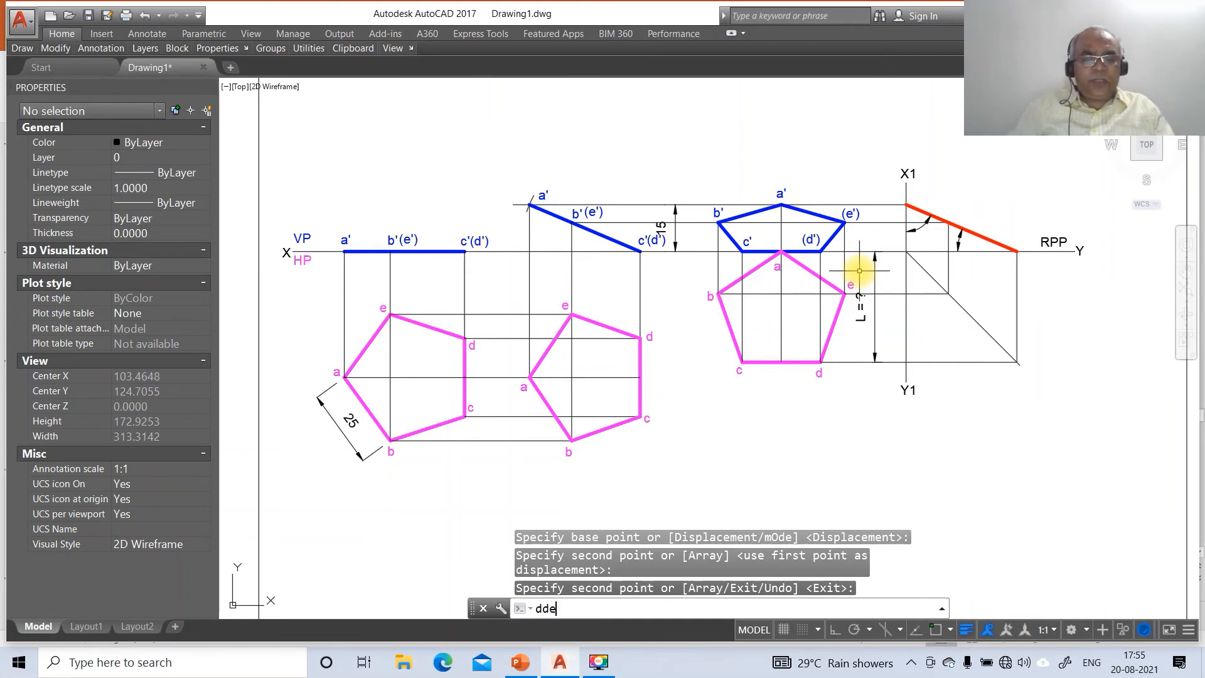
{"action": "type", "text": "dit"}
{"action": "key", "text": "Return"}
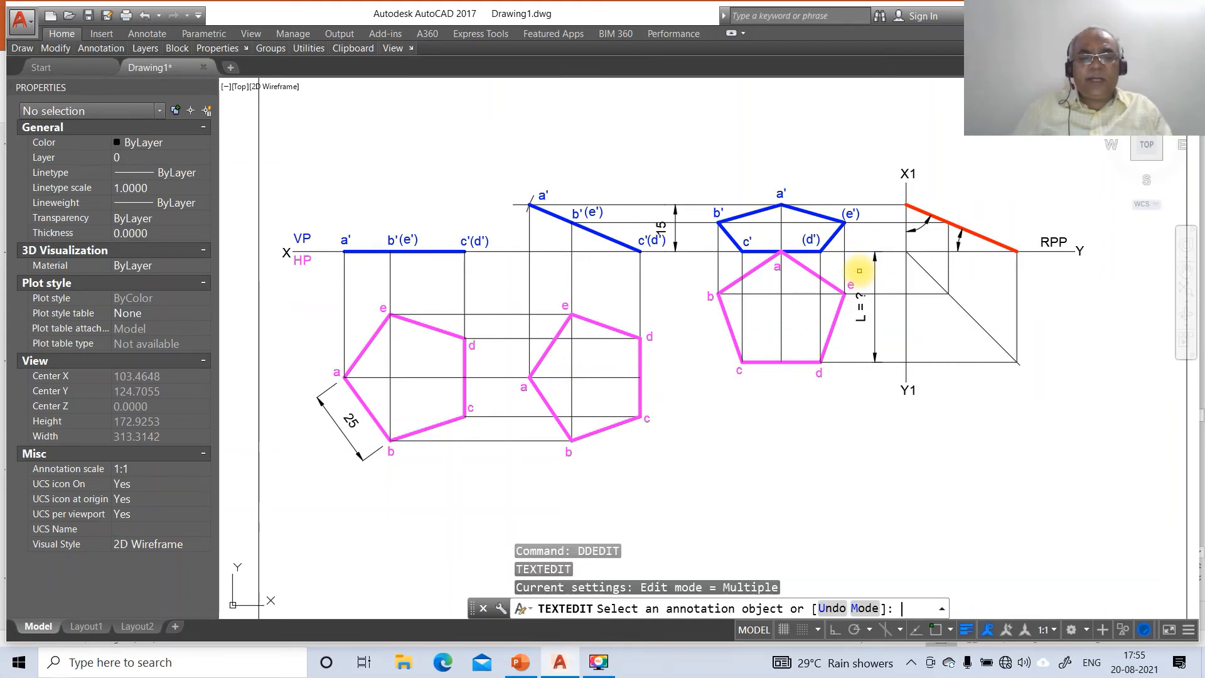
{"action": "left_click", "coordinate": [808, 239]}
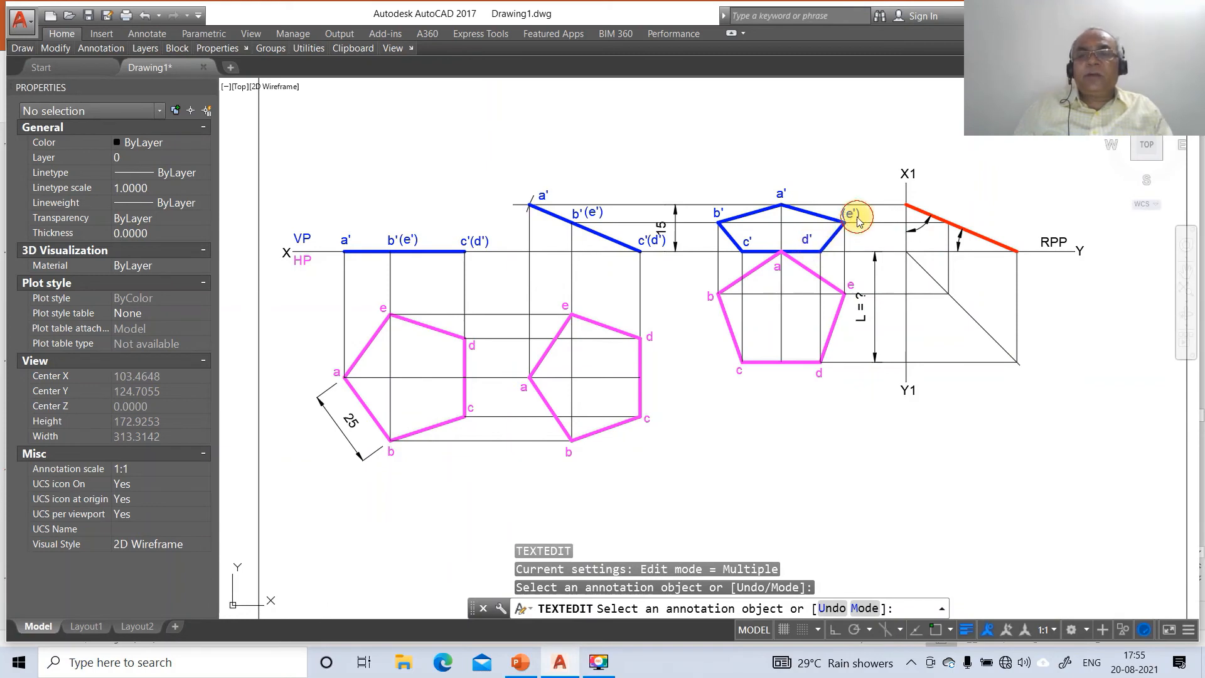
{"action": "key", "text": "Return"}
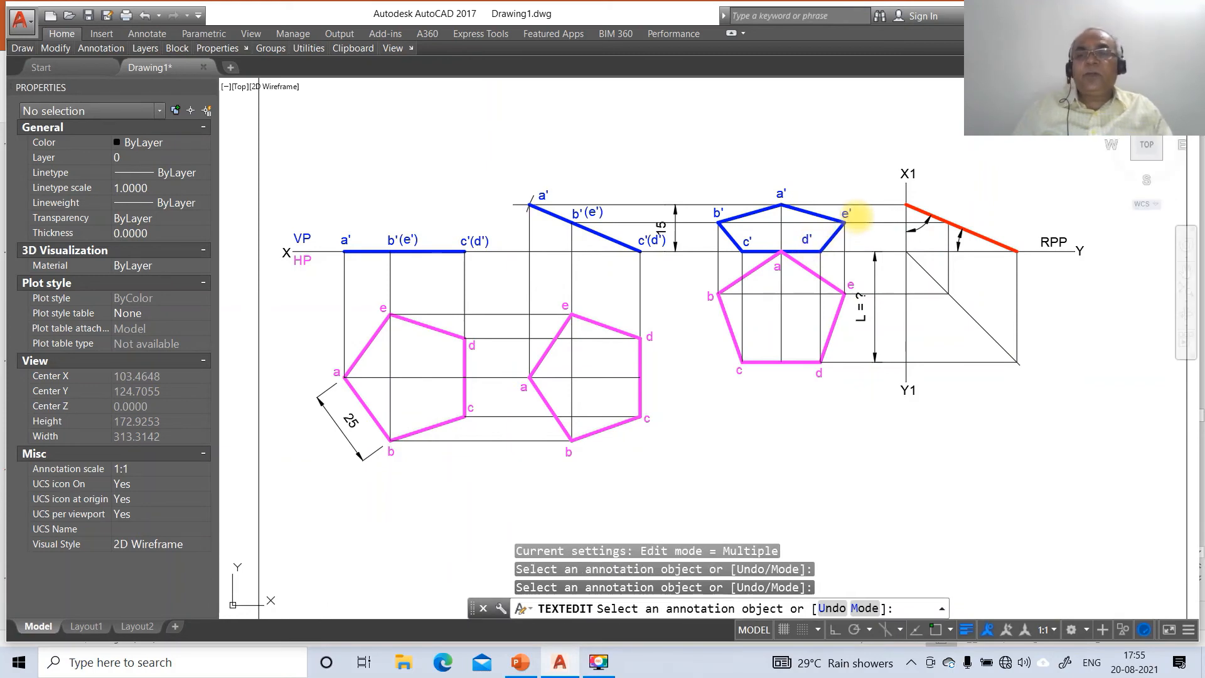
{"action": "key", "text": "Return"}
- Move the d' label slightly right, closer to the blue pentagon's bottom-right corner
{"action": "type", "text": "m"}
{"action": "key", "text": "Return"}
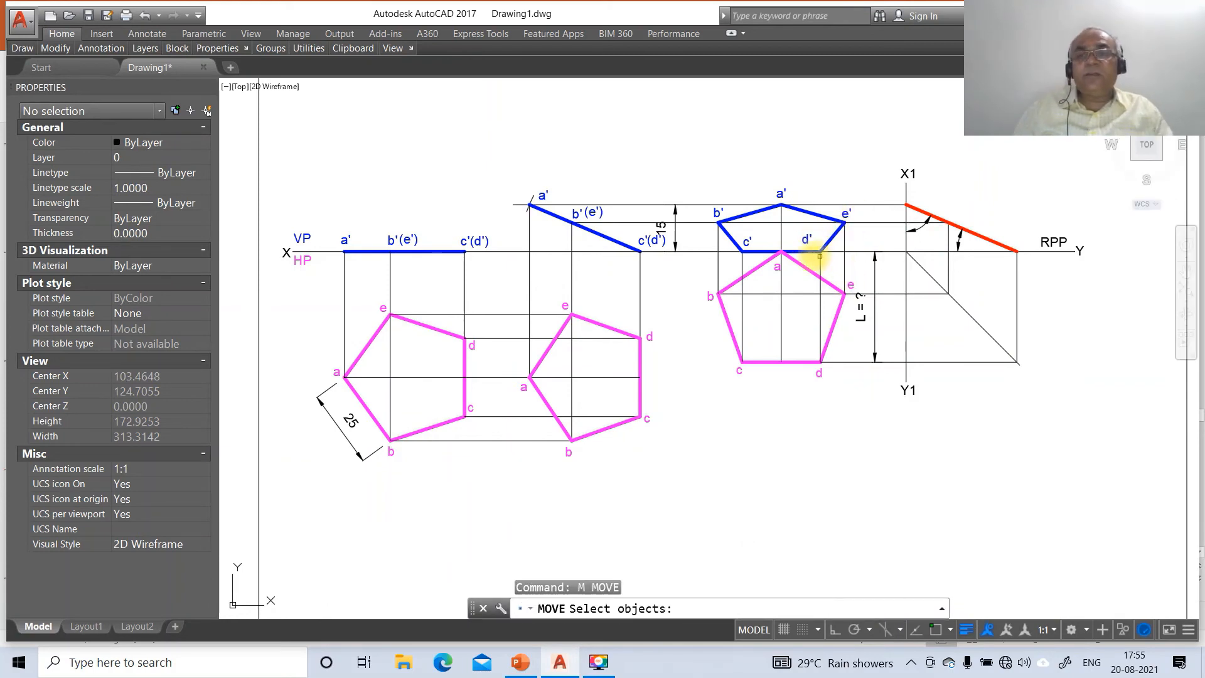
{"action": "left_click", "coordinate": [803, 243]}
{"action": "key", "text": "Return"}
{"action": "left_click", "coordinate": [824, 292]}
{"action": "left_click", "coordinate": [831, 295]}
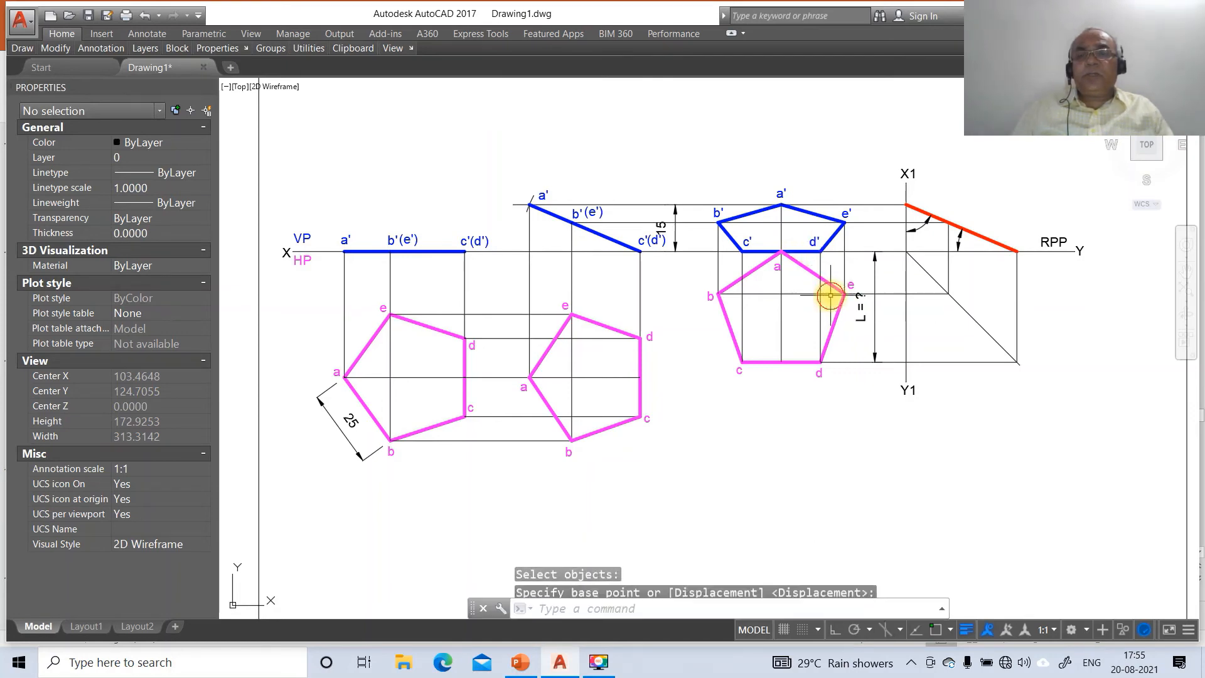
- Nudge the e' label slightly to the right beside the blue pentagon's right corner
{"action": "key", "text": "Return"}
{"action": "left_click", "coordinate": [849, 217]}
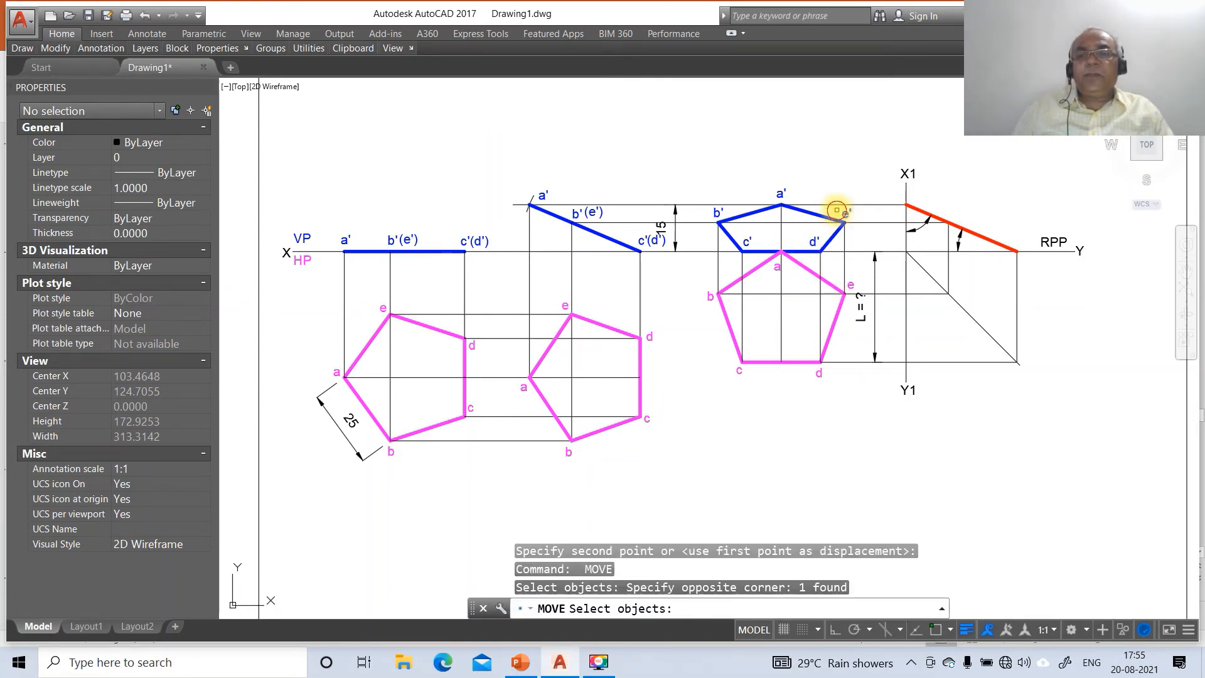
{"action": "key", "text": "Return"}
{"action": "left_click", "coordinate": [861, 257]}
{"action": "left_click", "coordinate": [865, 258]}
- Add the single-line text a" at the upper end of the red side-view line, with height 3 and rotation 0
{"action": "type", "text": "dt"}
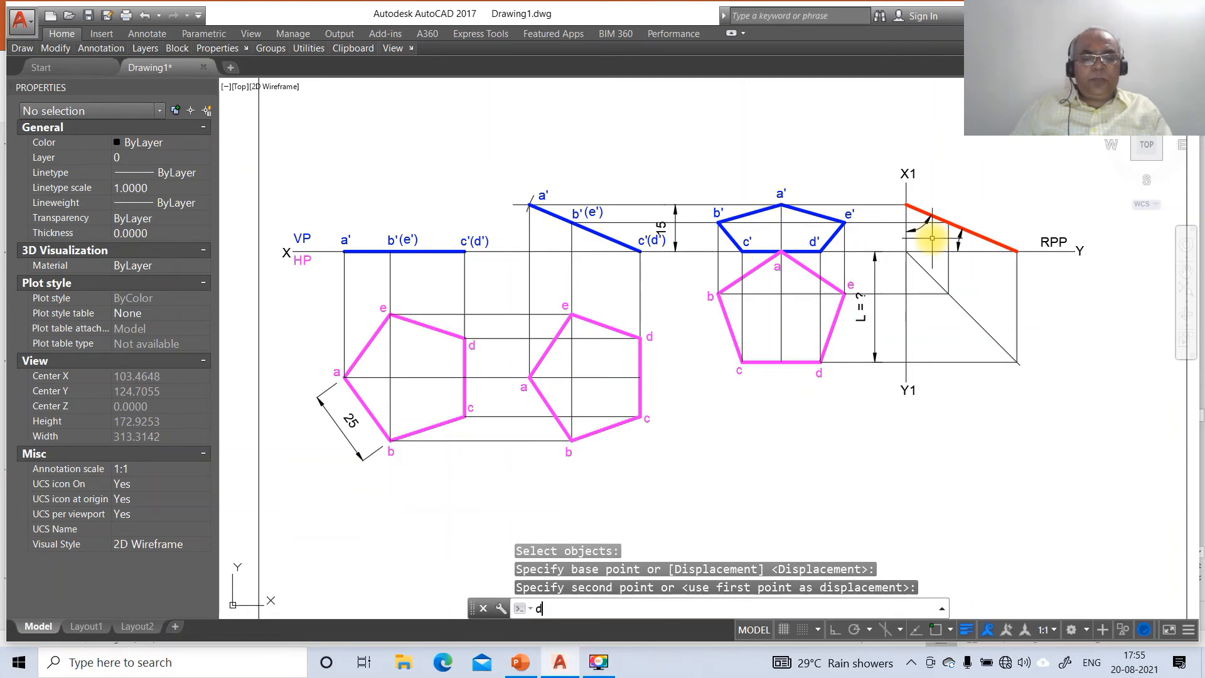
{"action": "key", "text": "Return"}
{"action": "left_click", "coordinate": [909, 204]}
{"action": "key", "text": "Return"}
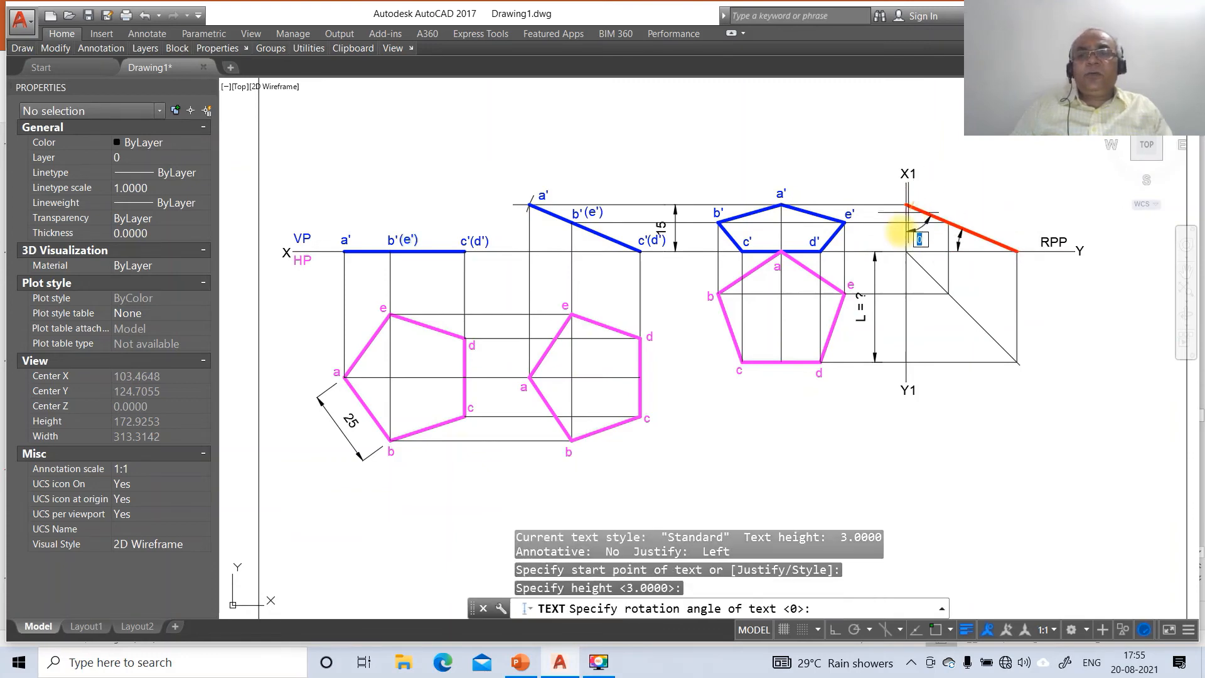
{"action": "key", "text": "Return"}
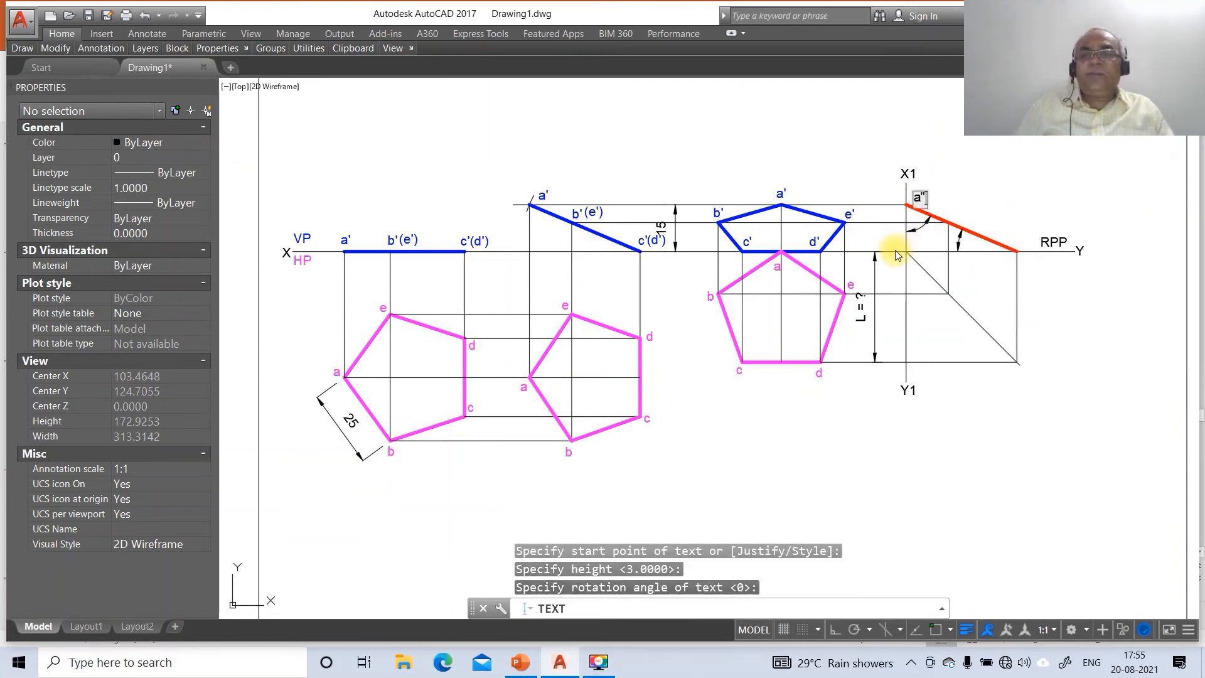
- Add the labels b" and (e") above the intermediate point of the red side-view line
{"action": "left_click", "coordinate": [949, 217]}
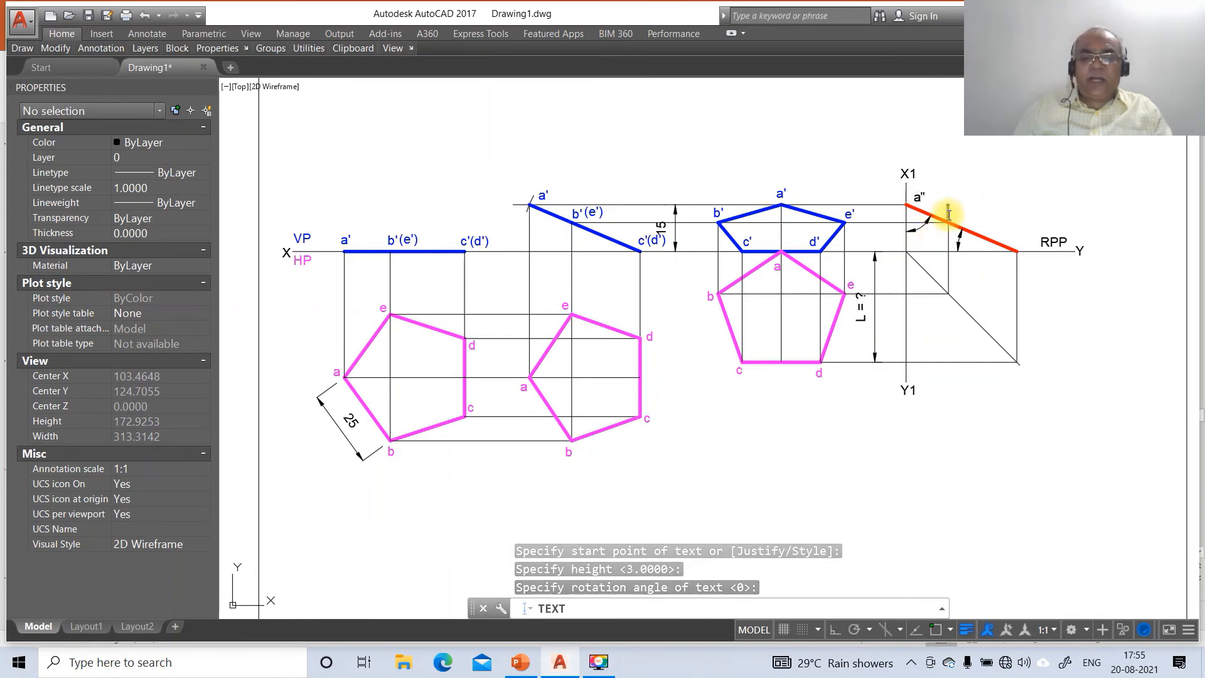
{"action": "type", "text": "b\" (e"}
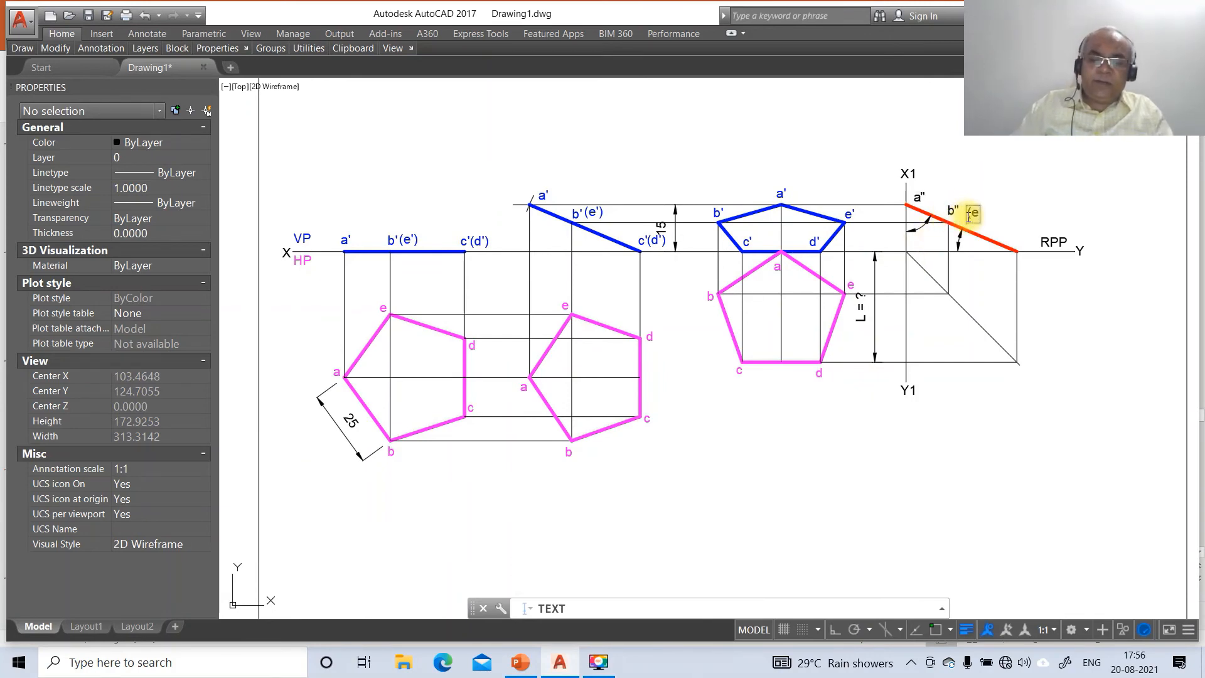
{"action": "left_click", "coordinate": [969, 215]}
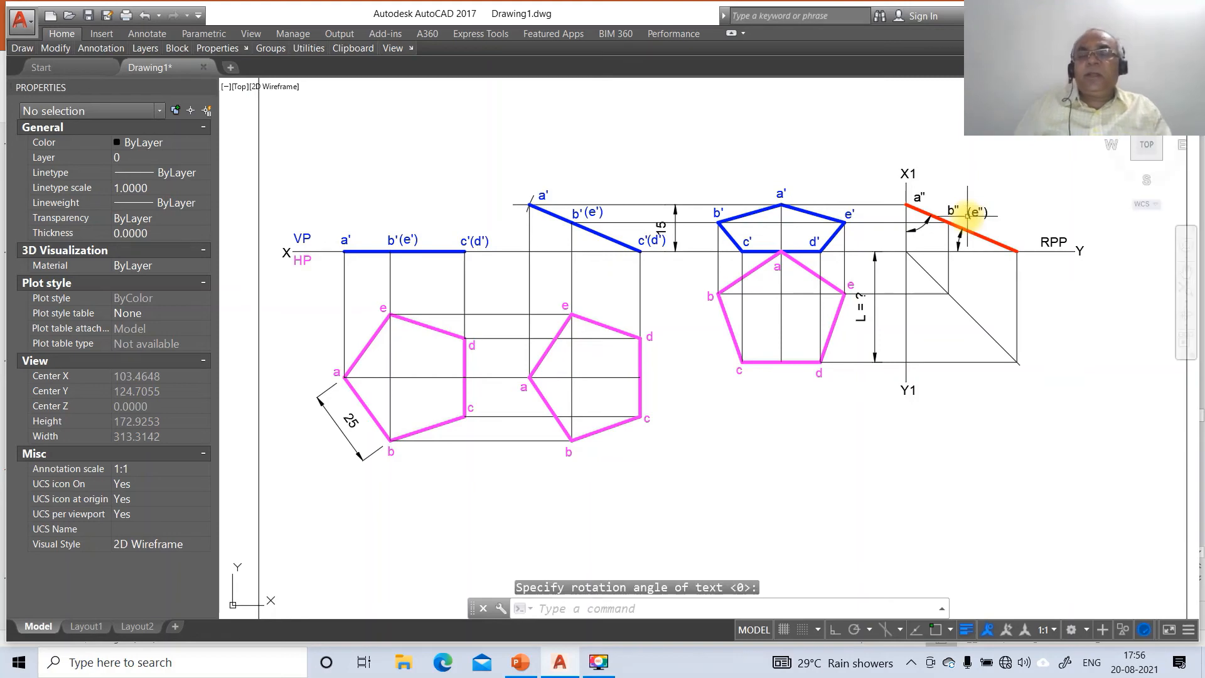
- Add the single-line text c" at the lower end of the red side-view line, with height 3 and rotation 0
{"action": "type", "text": "dt"}
{"action": "key", "text": "Return"}
{"action": "left_click", "coordinate": [1015, 240]}
{"action": "key", "text": "Return"}
{"action": "key", "text": "Return"}
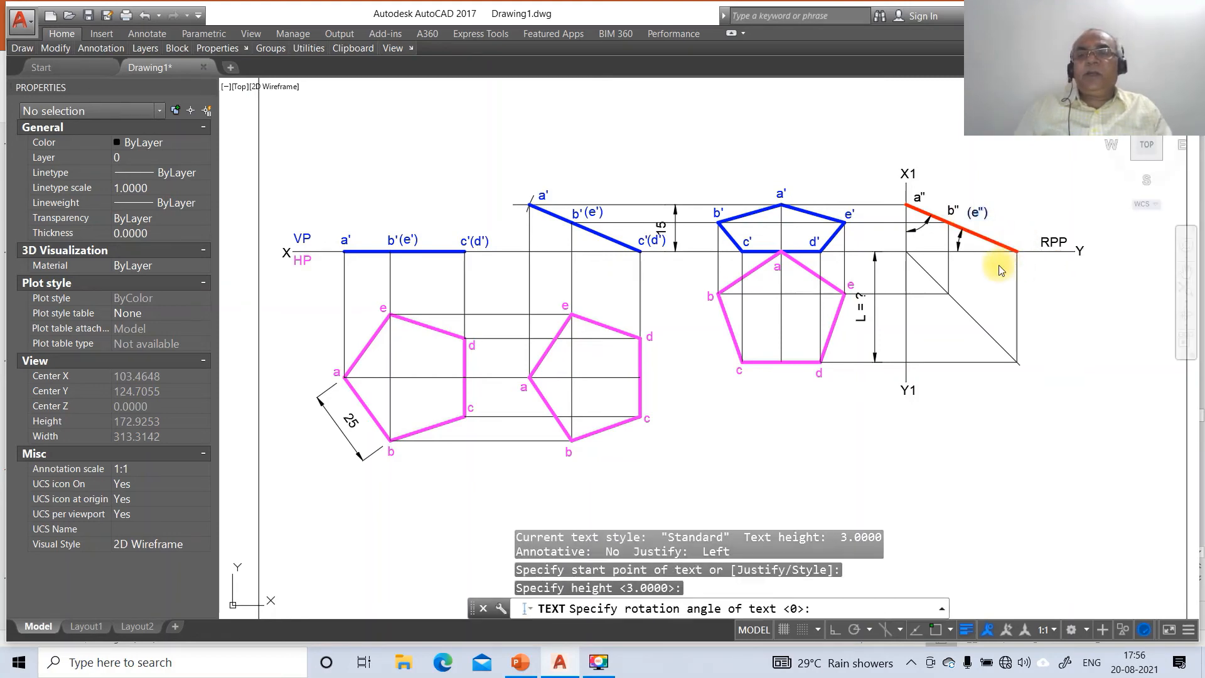
{"action": "key", "text": "Return"}
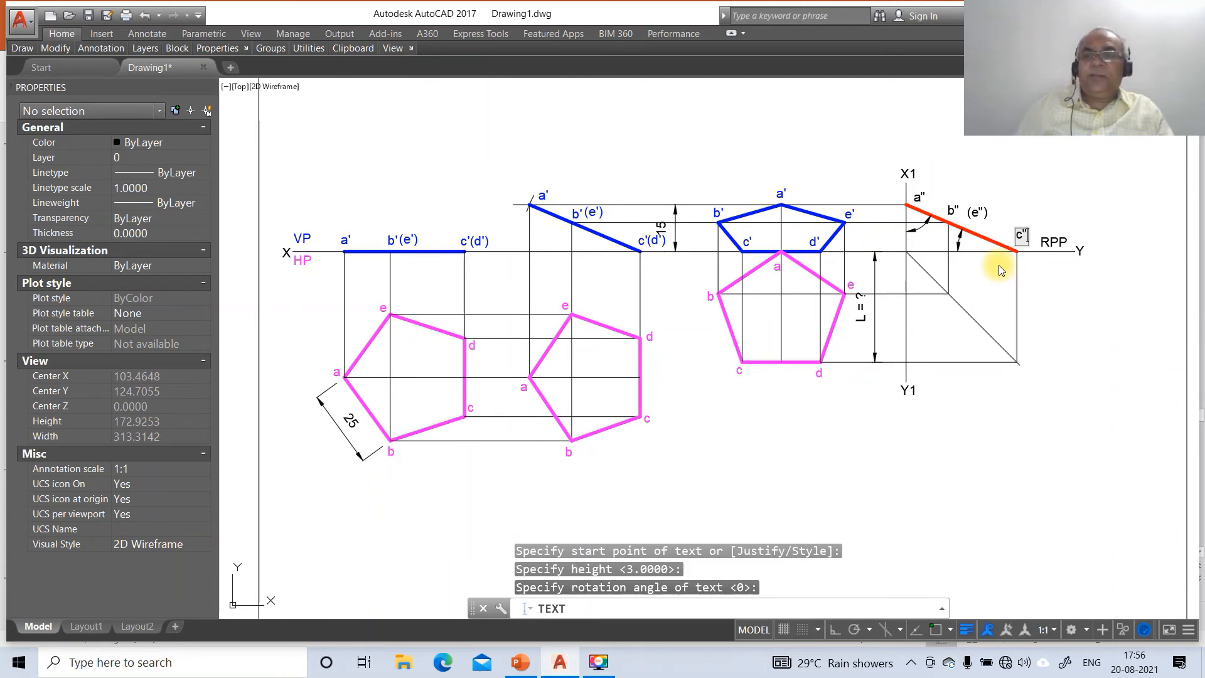
- Add the label (d") just above the c" label and end the text entry
{"action": "left_click", "coordinate": [1015, 215]}
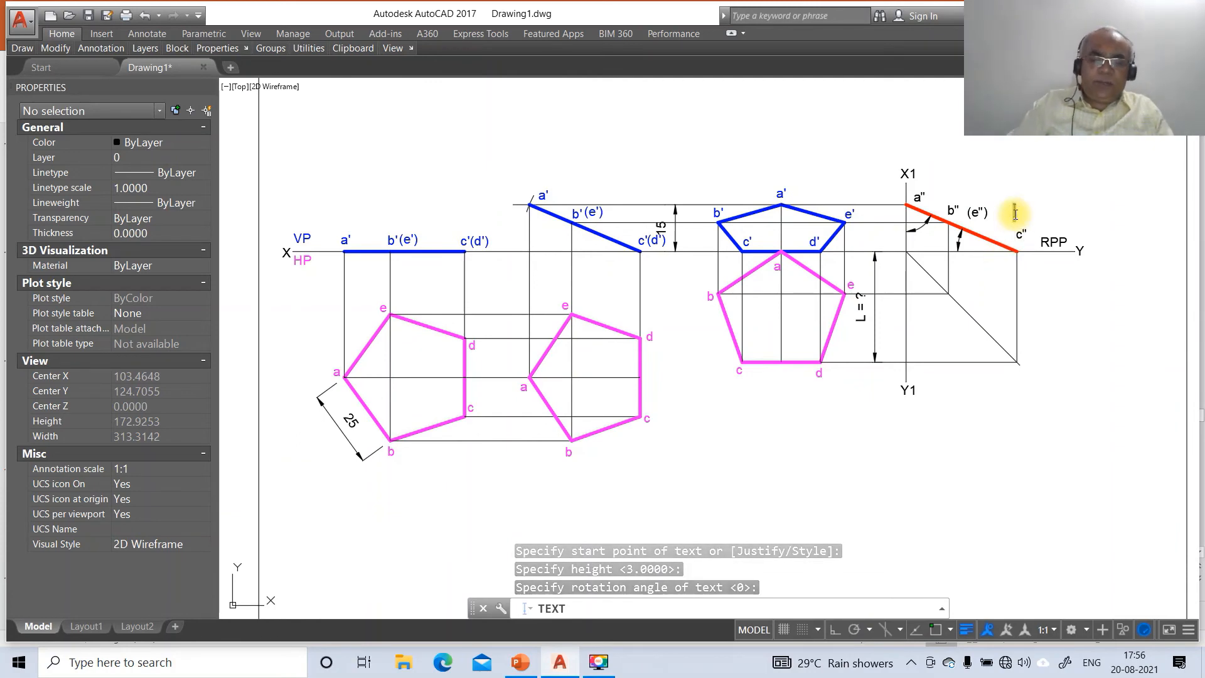
{"action": "type", "text": ")"}
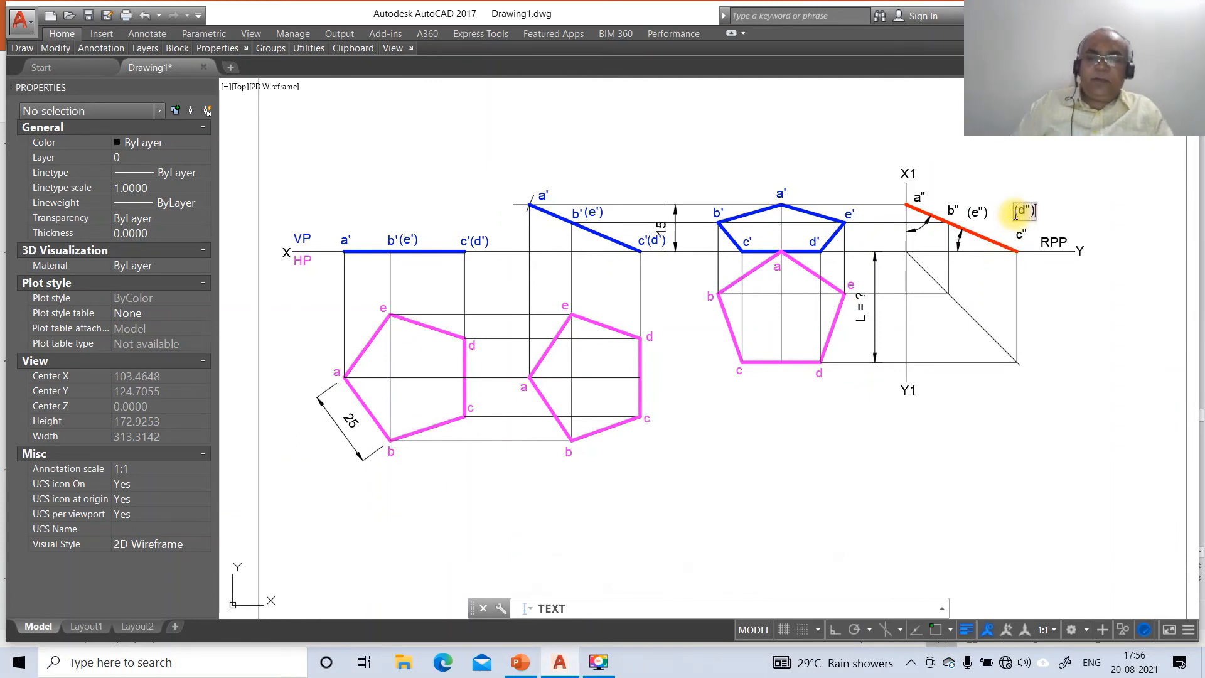
{"action": "key", "text": "Return"}
{"action": "key", "text": "Return"}
- Move the a" label slightly left, closer to the upper end of the red side-view line
{"action": "key", "text": "Return"}
{"action": "left_click", "coordinate": [920, 198]}
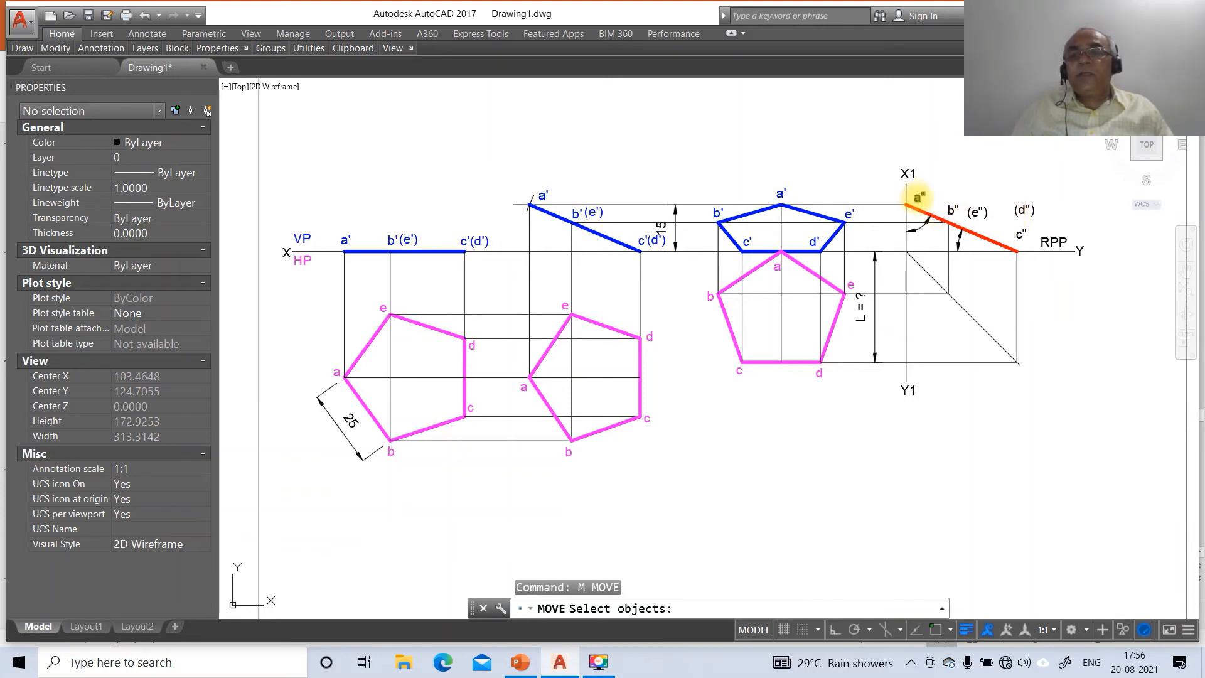
{"action": "key", "text": "Return"}
{"action": "left_click", "coordinate": [954, 209]}
{"action": "left_click", "coordinate": [951, 211]}
- Move the b" label slightly down and left, closer to its point on the red line
{"action": "key", "text": "Return"}
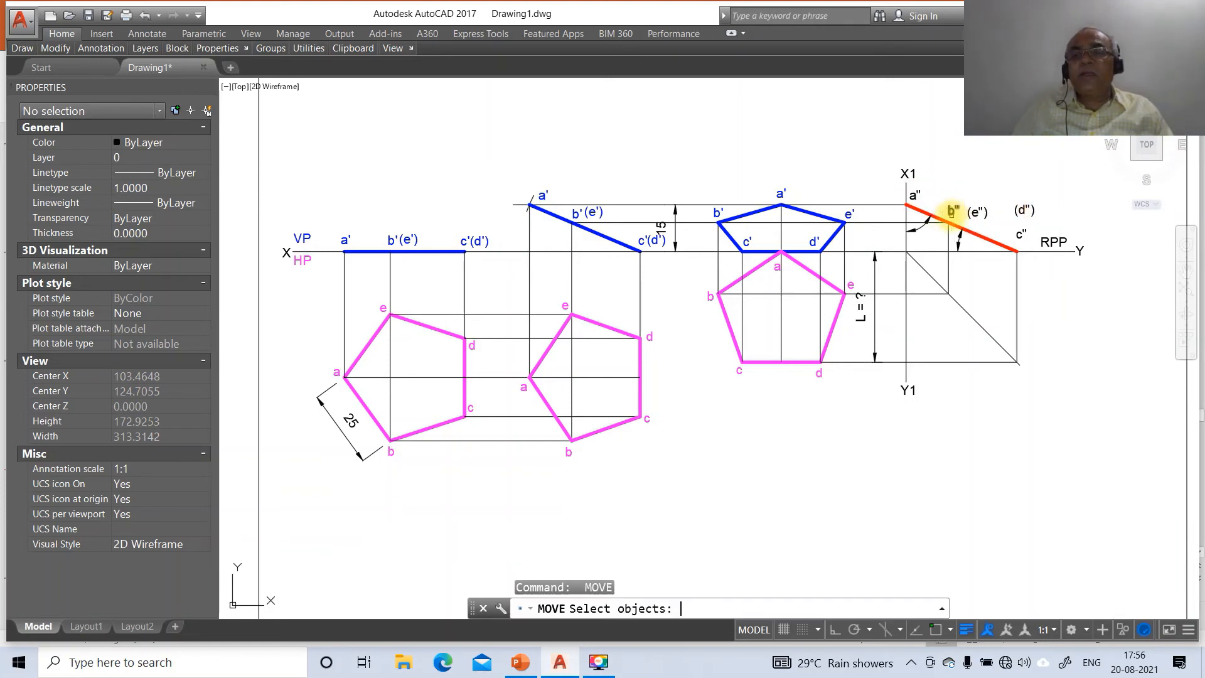
{"action": "left_click", "coordinate": [952, 211]}
{"action": "key", "text": "Return"}
{"action": "left_click", "coordinate": [974, 229]}
{"action": "left_click", "coordinate": [970, 234]}
- Move the (e") label slightly left, closer to the b" label on the red side-view line
{"action": "key", "text": "Return"}
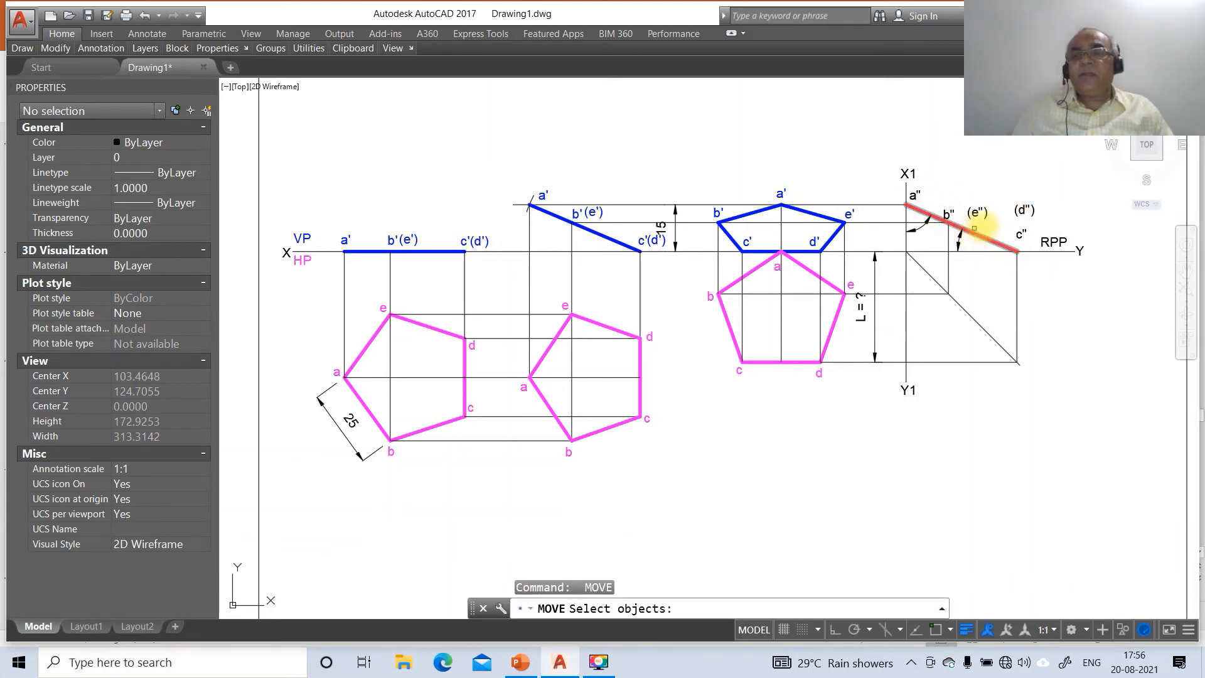
{"action": "left_click", "coordinate": [976, 213]}
{"action": "key", "text": "Return"}
{"action": "left_click", "coordinate": [974, 221]}
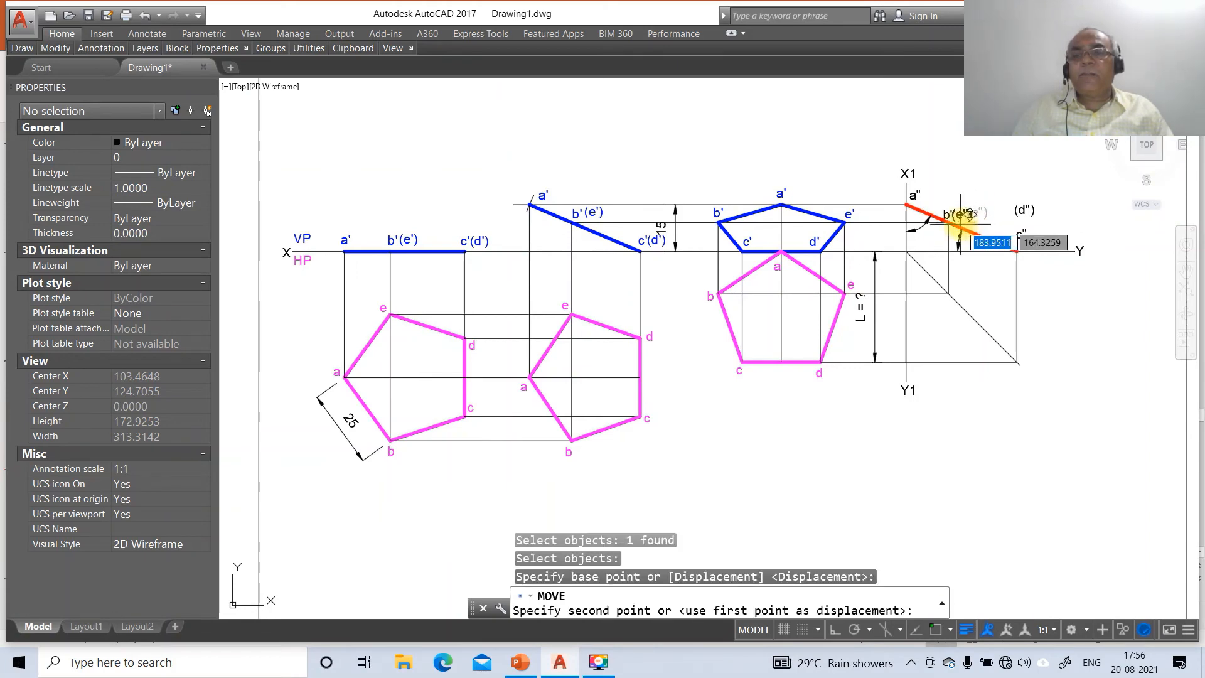
{"action": "left_click", "coordinate": [964, 217]}
- Fine-tune the (e") label's position so it sits level and directly beside b" without overlapping it
{"action": "key", "text": "Return"}
{"action": "left_click", "coordinate": [959, 217]}
{"action": "key", "text": "Return"}
{"action": "left_click", "coordinate": [974, 234]}
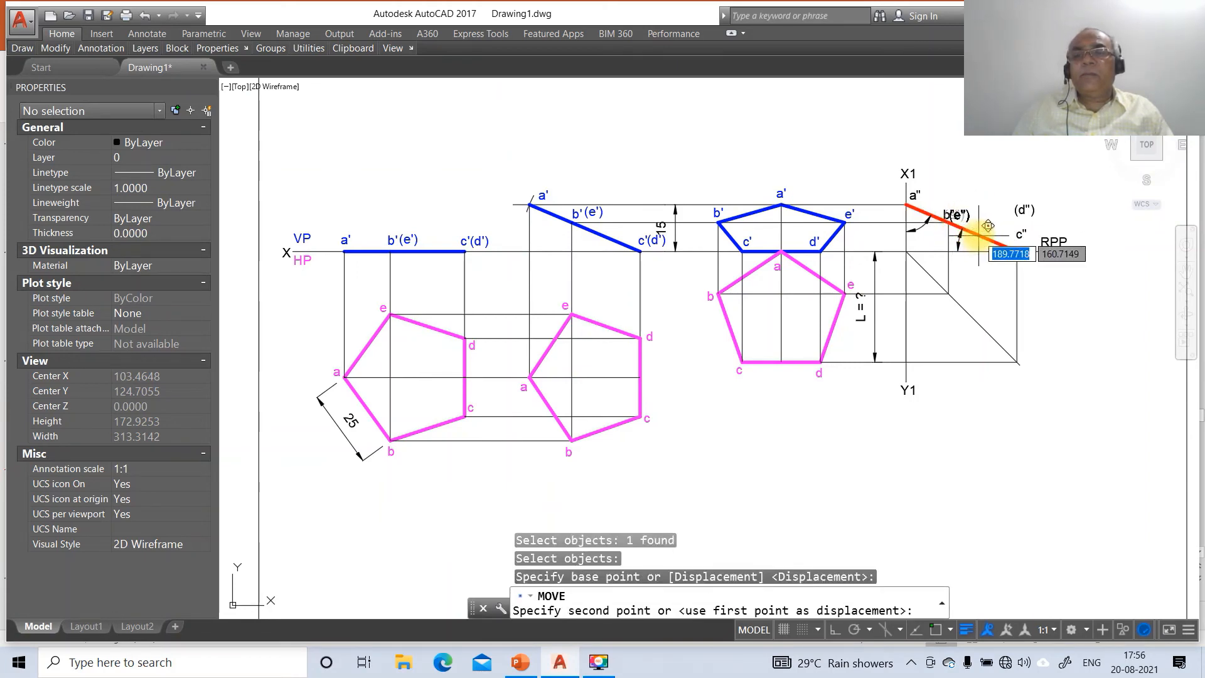
{"action": "left_click", "coordinate": [986, 234]}
{"action": "key", "text": "Return"}
{"action": "left_click", "coordinate": [974, 211]}
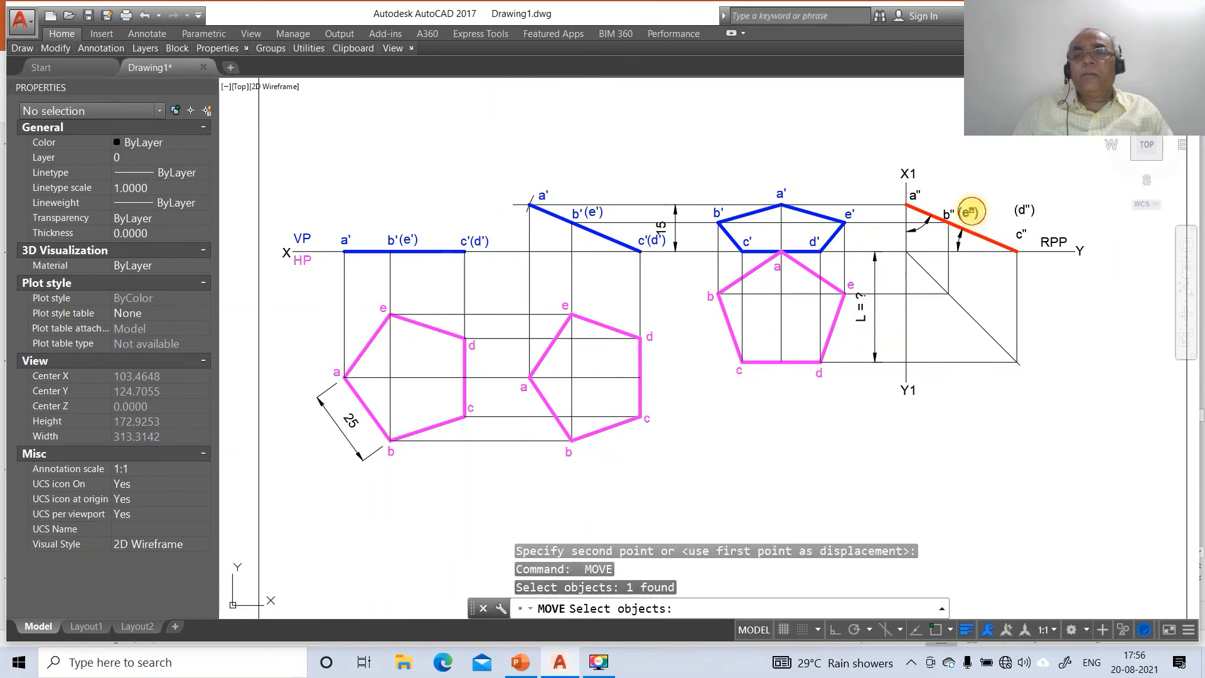
{"action": "key", "text": "Return"}
{"action": "left_click", "coordinate": [999, 180]}
{"action": "left_click", "coordinate": [1008, 176]}
- Move the c" label slightly down, closer to the lower end of the red side-view line
{"action": "key", "text": "Return"}
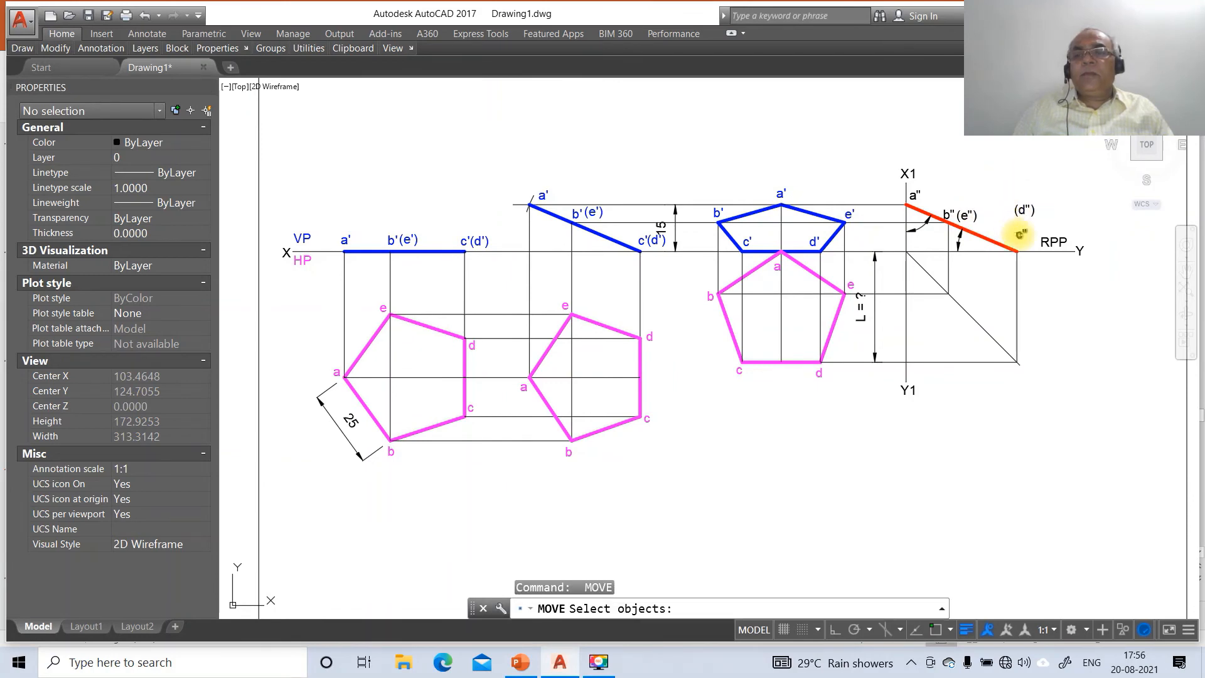
{"action": "left_click", "coordinate": [1019, 236]}
{"action": "key", "text": "Return"}
{"action": "left_click", "coordinate": [1051, 256]}
{"action": "left_click", "coordinate": [1054, 264]}
- Move the (d") label down and slightly left, just above the c" label
{"action": "key", "text": "Return"}
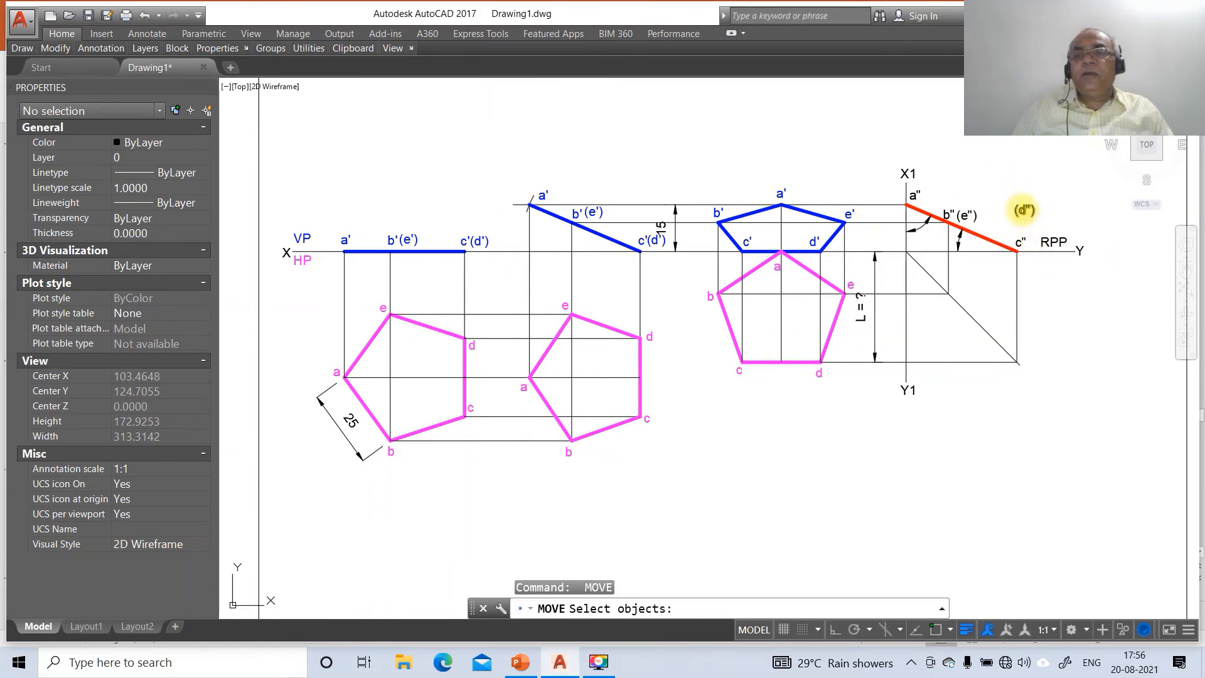
{"action": "left_click", "coordinate": [1024, 210]}
{"action": "key", "text": "Return"}
{"action": "left_click", "coordinate": [1052, 216]}
{"action": "left_click", "coordinate": [1044, 232]}
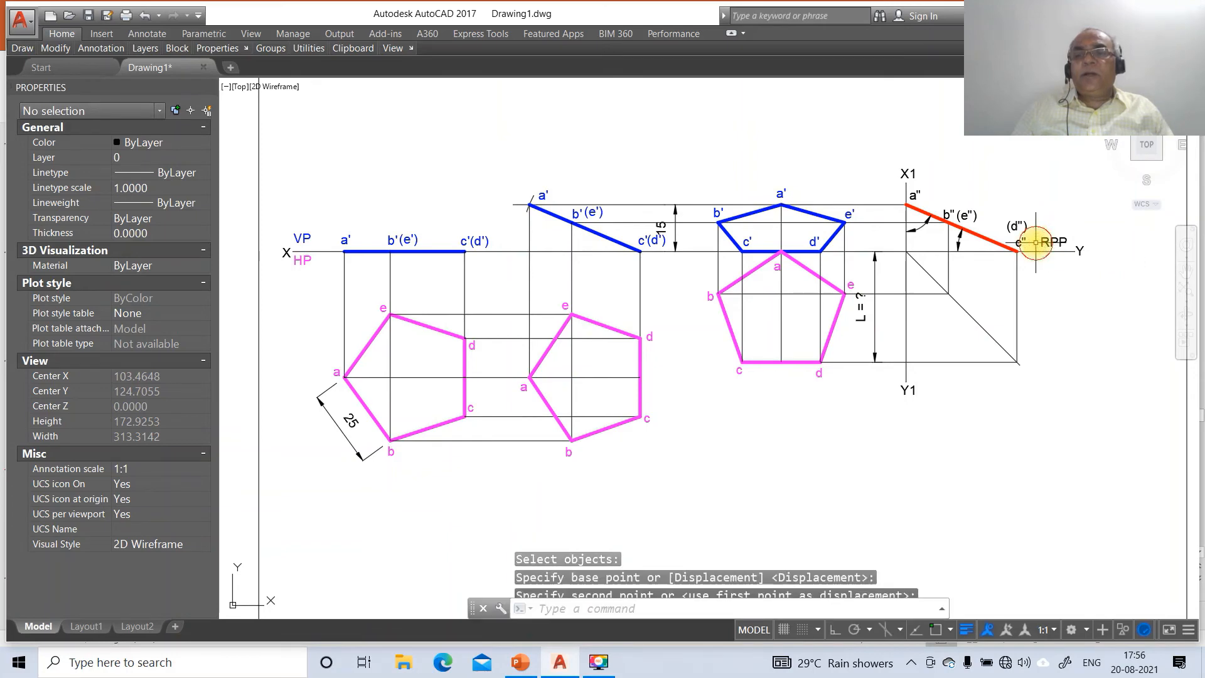
- Put the a", b", (e"), (d"), c" and RPP labels on the SV layer and clear the selection
{"action": "left_click", "coordinate": [915, 195]}
{"action": "left_click", "coordinate": [946, 216]}
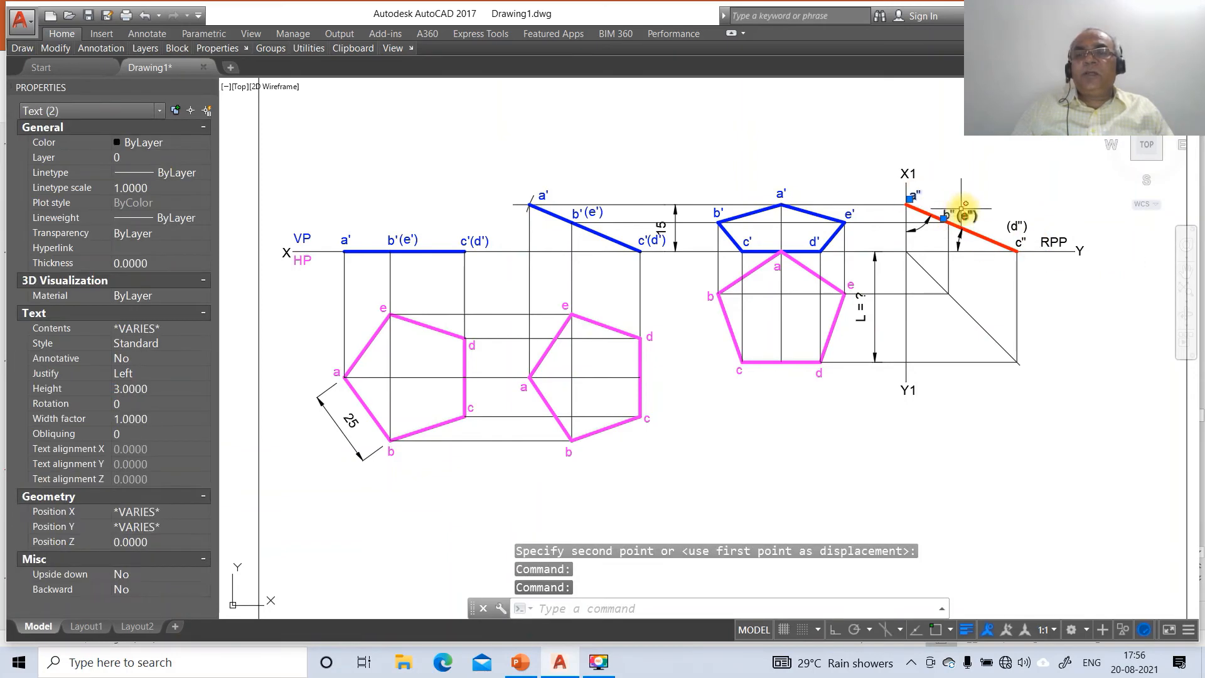
{"action": "left_click", "coordinate": [962, 216]}
{"action": "left_click", "coordinate": [1012, 225]}
{"action": "left_click", "coordinate": [1021, 241]}
{"action": "left_click", "coordinate": [1052, 242]}
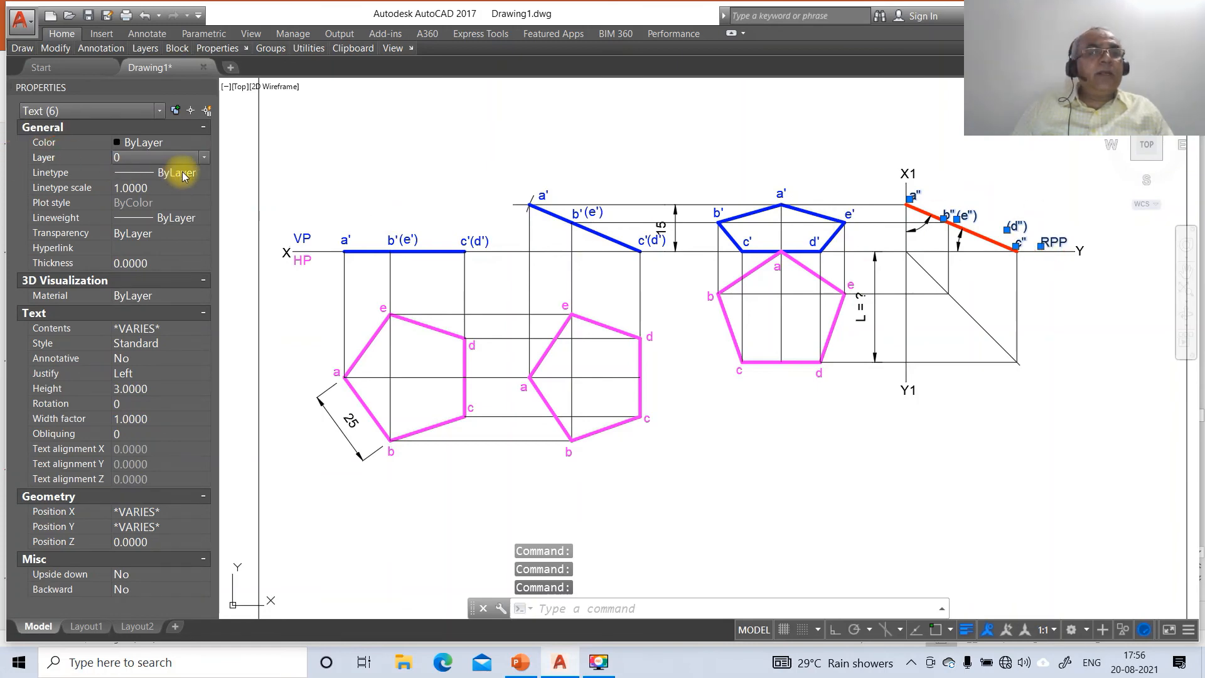
{"action": "left_click", "coordinate": [160, 157]}
{"action": "left_click", "coordinate": [146, 216]}
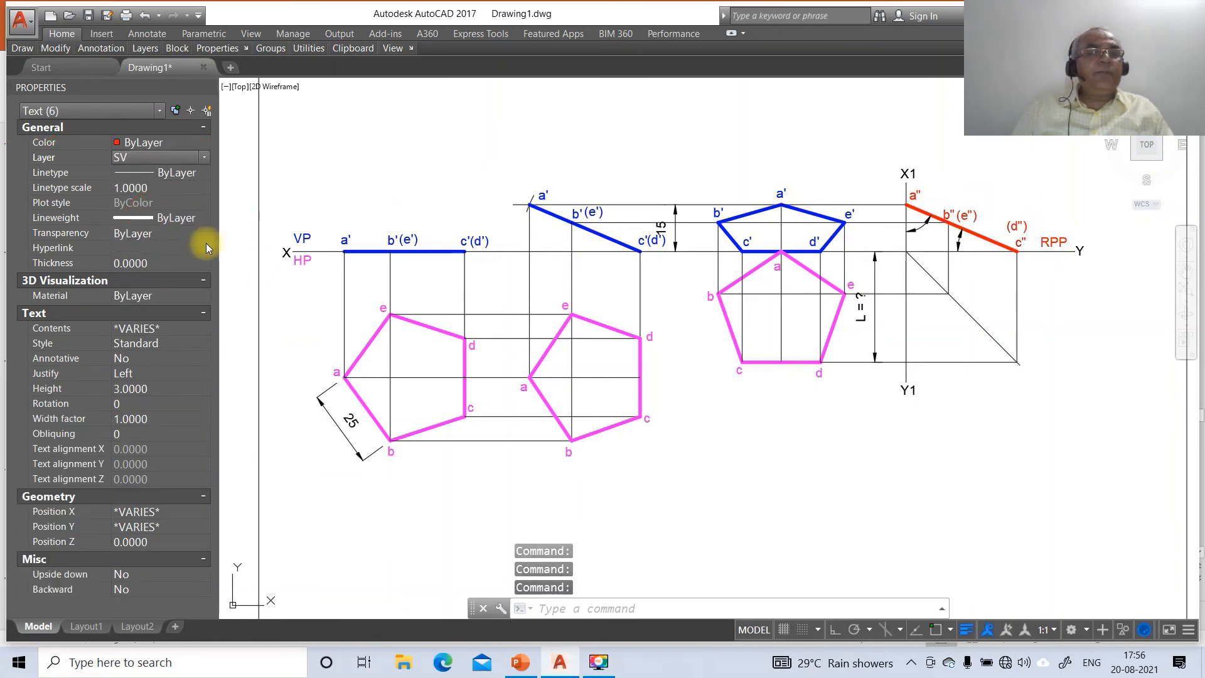
{"action": "key", "text": "Escape"}
{"action": "key", "text": "Escape"}
- Open a small multiline text box just below the XY line, under the lower angle dimension of the side view
{"action": "type", "text": "Nt"}
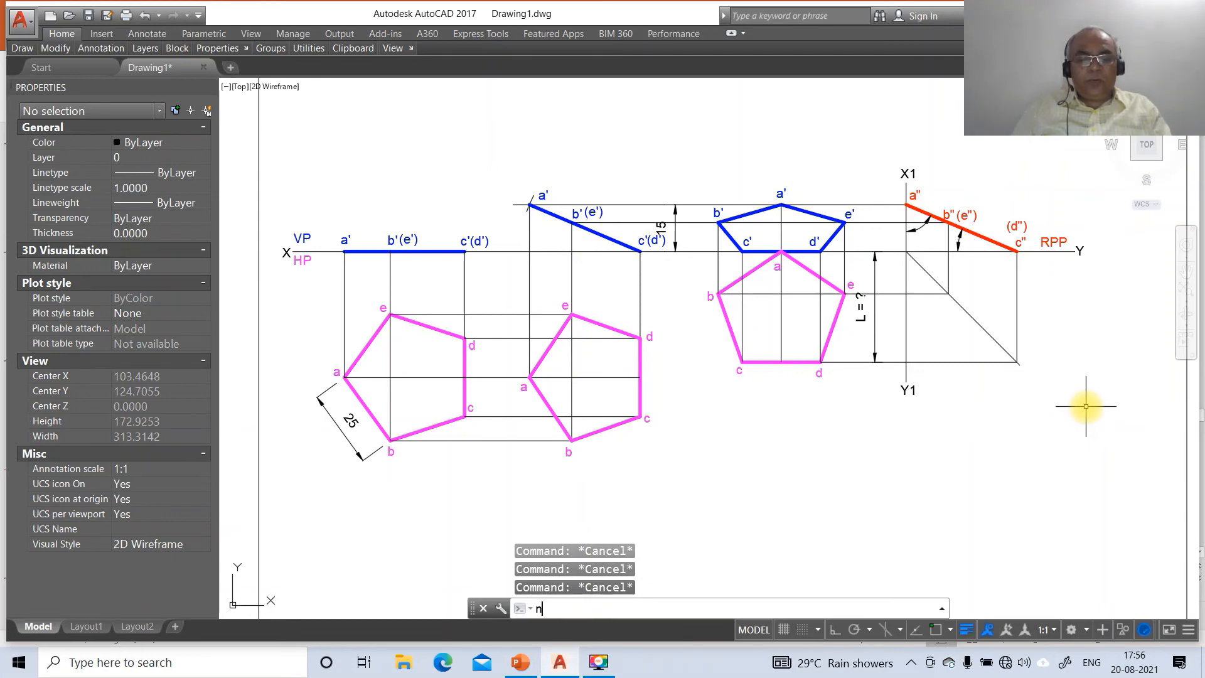
{"action": "key", "text": "Return"}
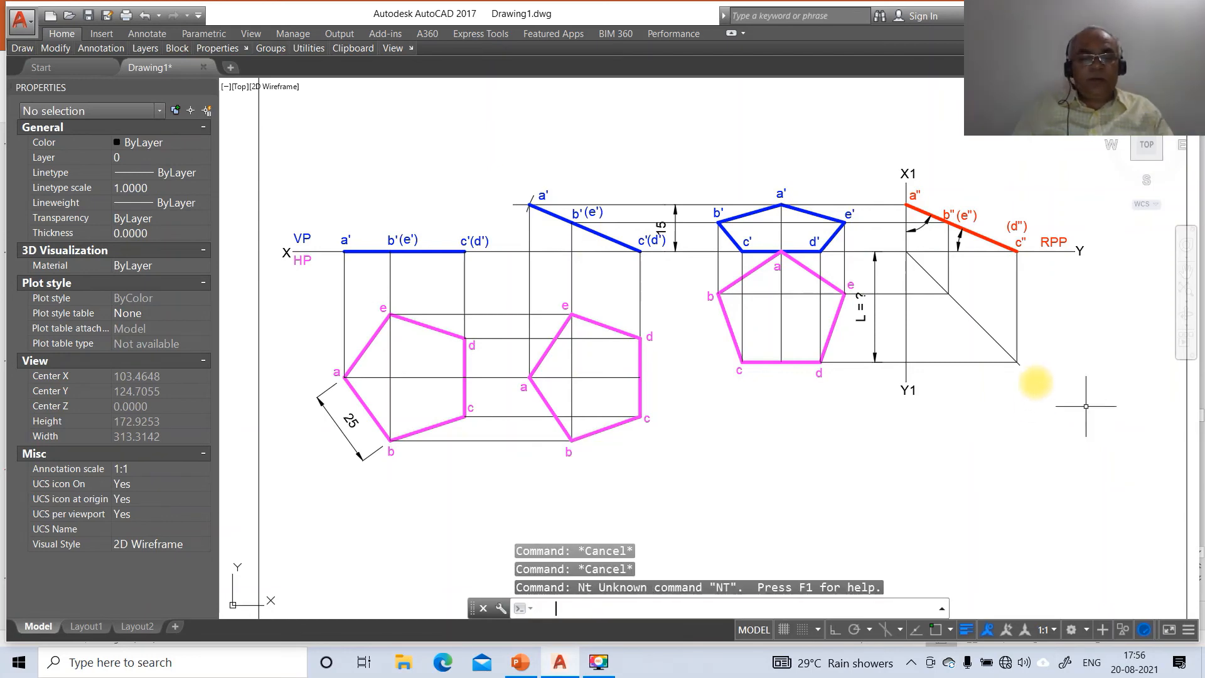
{"action": "type", "text": "m"}
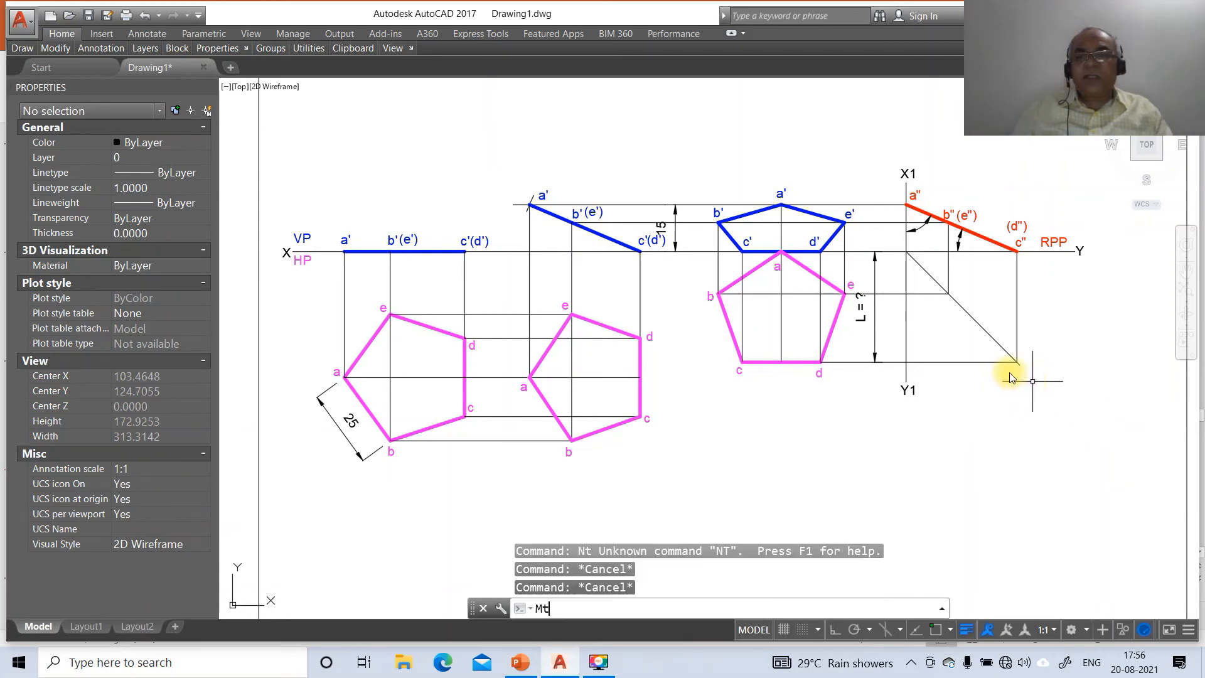
{"action": "key", "text": "Return"}
{"action": "key", "text": "Return"}
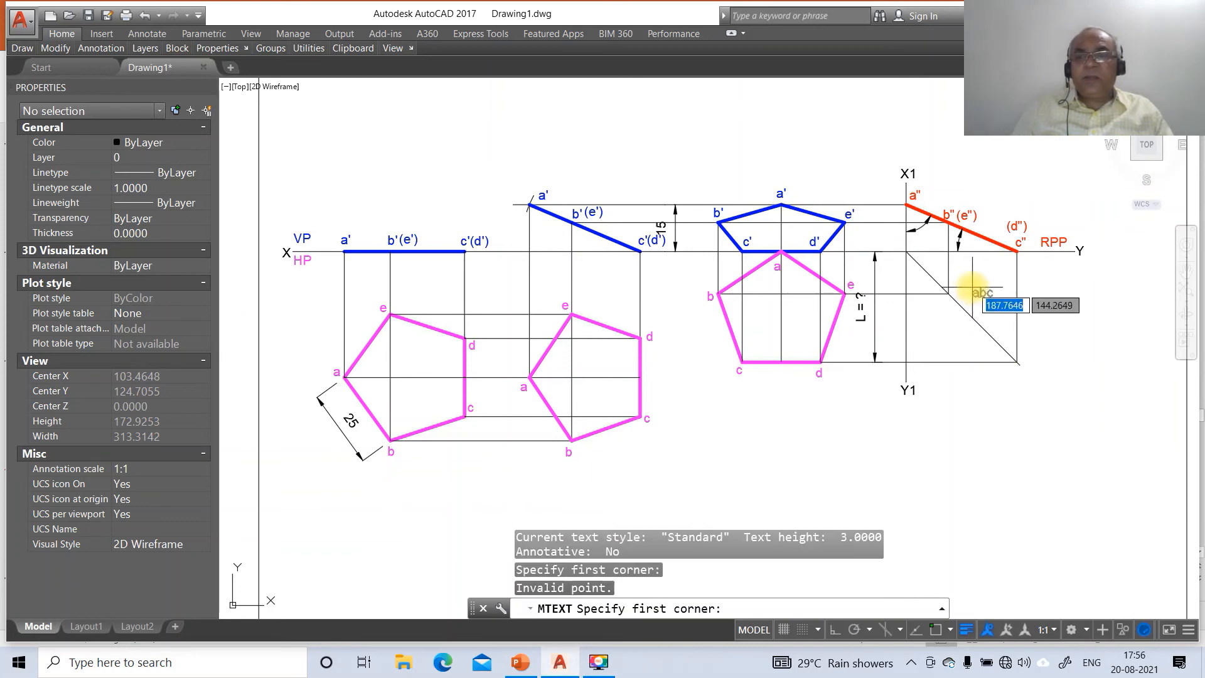
{"action": "left_click", "coordinate": [974, 270]}
{"action": "left_click", "coordinate": [1001, 293]}
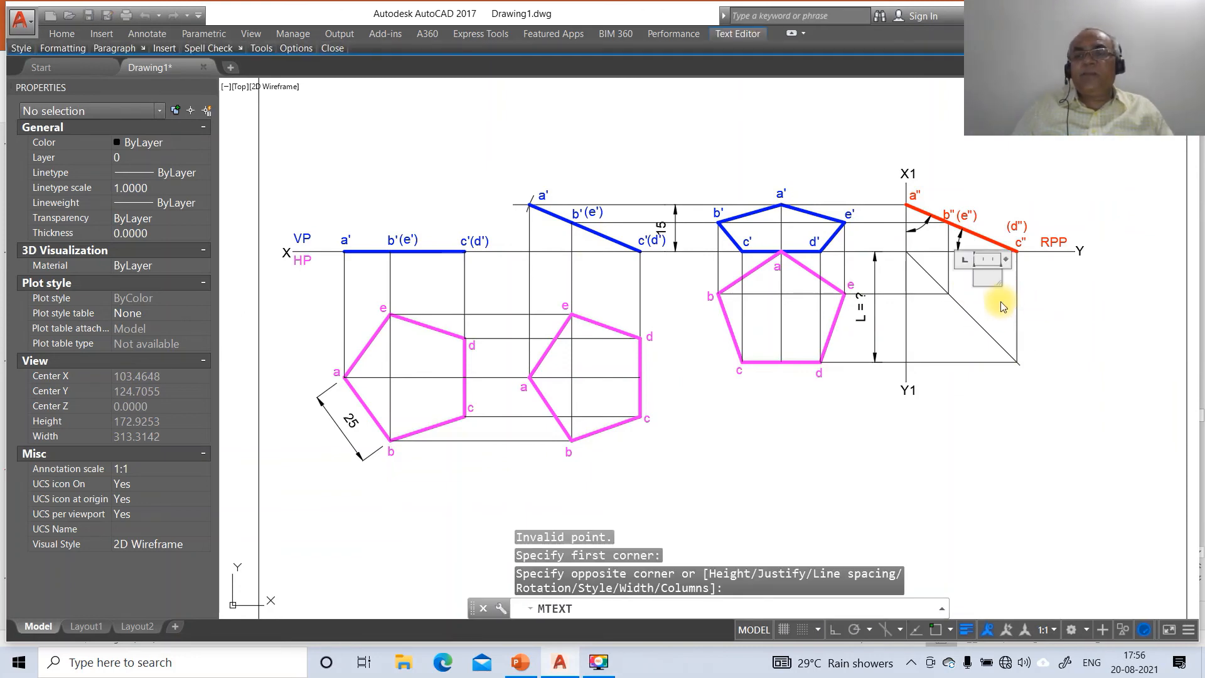
- Set the text font to Symbol, enter q to produce a θ, and finish the multiline text
{"action": "mouse_move", "coordinate": [81, 50]}
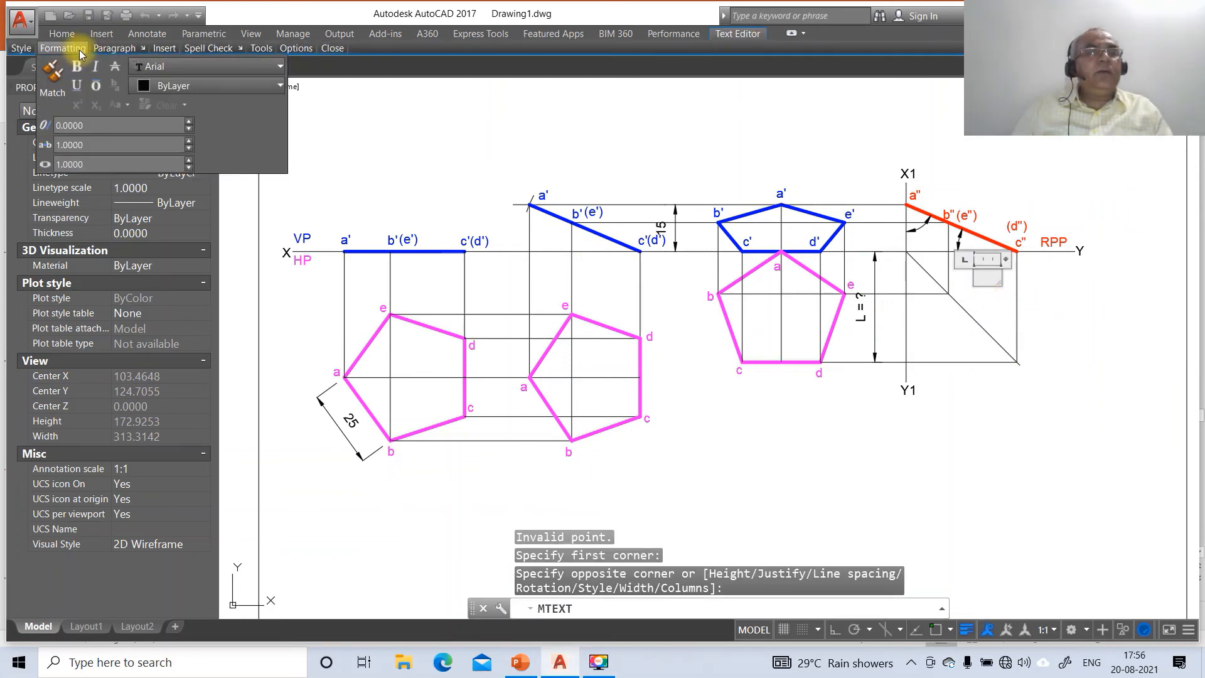
{"action": "left_click", "coordinate": [143, 67]}
{"action": "scroll", "coordinate": [148, 72], "scroll_direction": "down", "scroll_amount": 20}
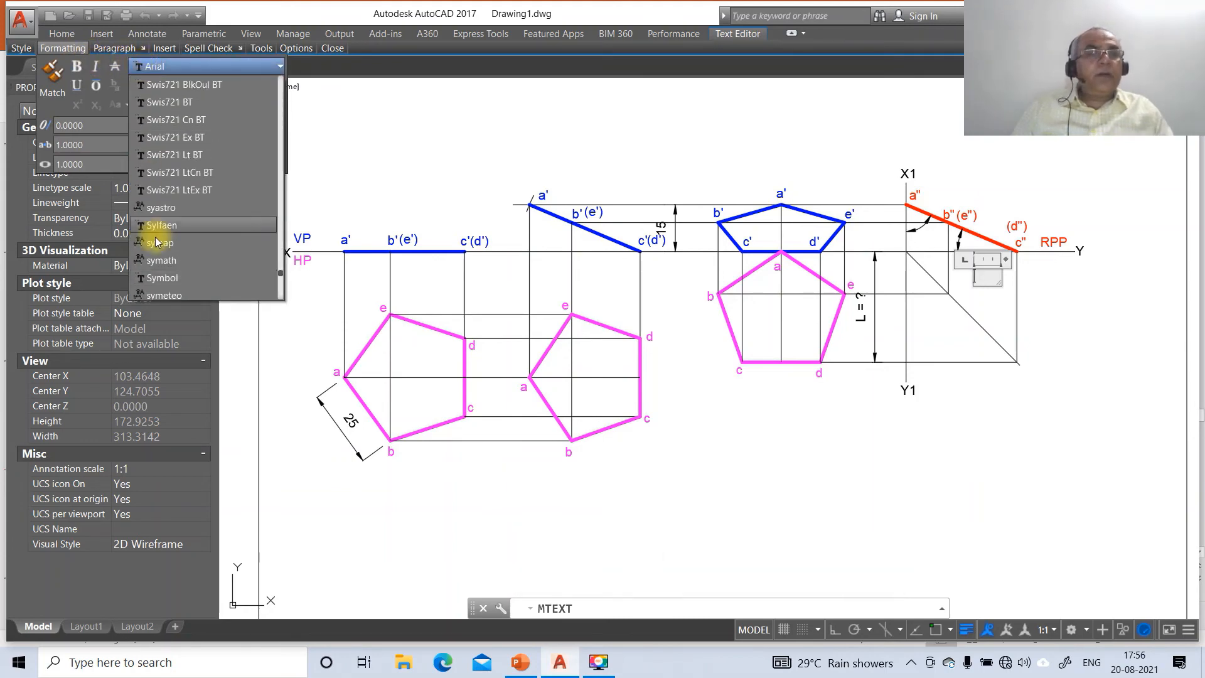
{"action": "left_click", "coordinate": [158, 277]}
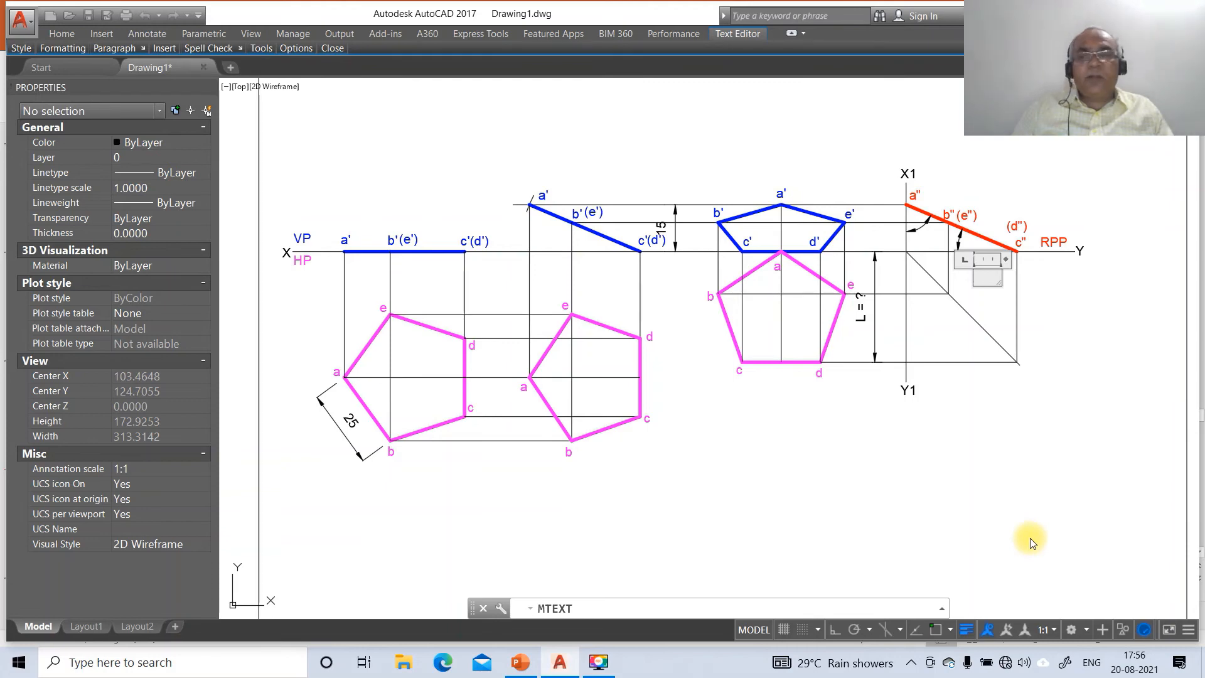
{"action": "type", "text": "q"}
{"action": "left_click", "coordinate": [1075, 337]}
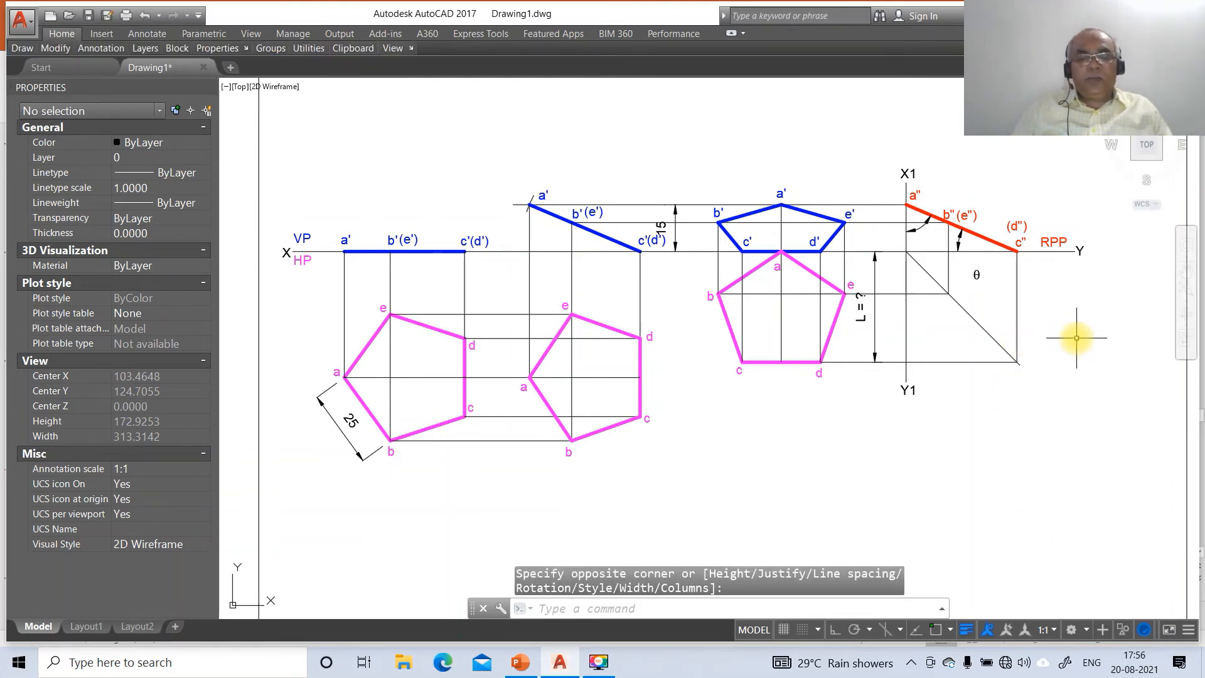
- Move the θ label up beside the angle dimension between the red line and the XY line
{"action": "type", "text": "m"}
{"action": "key", "text": "Return"}
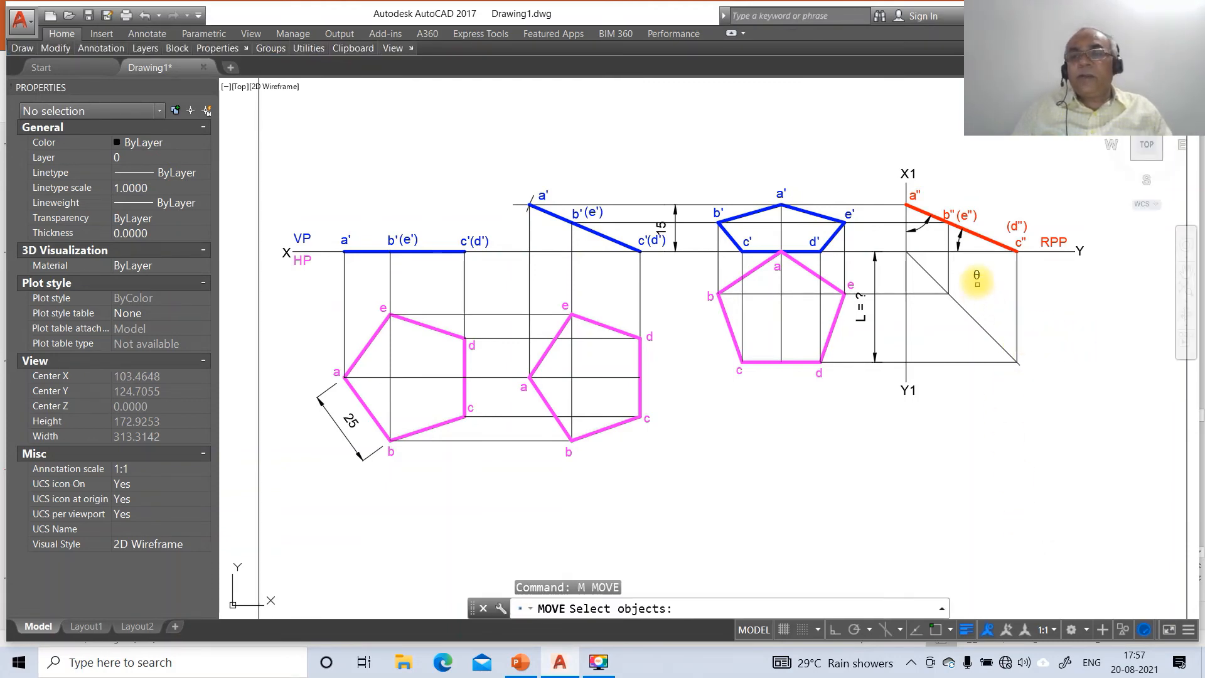
{"action": "left_click", "coordinate": [976, 274]}
{"action": "key", "text": "Return"}
{"action": "left_click", "coordinate": [1003, 308]}
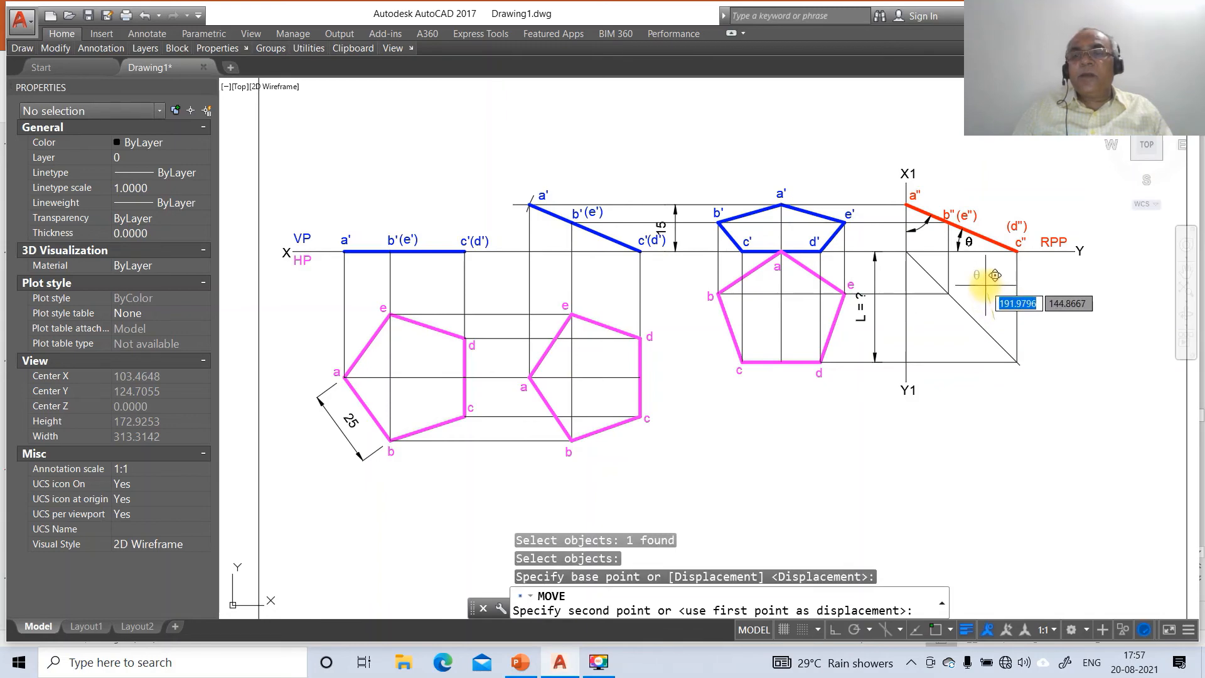
{"action": "left_click", "coordinate": [994, 276]}
- Copy the θ label to the other angle dimension, between the red line and the X1-Y1 line
{"action": "type", "text": "co"}
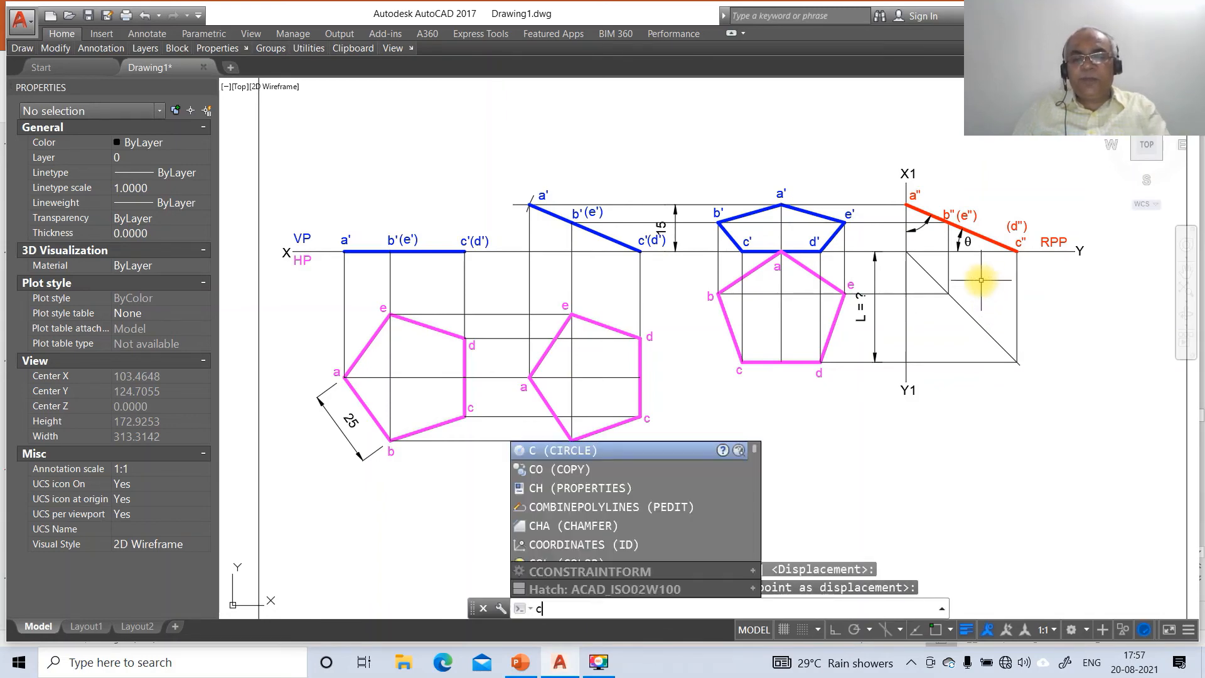
{"action": "key", "text": "Return"}
{"action": "left_click", "coordinate": [980, 248]}
{"action": "key", "text": "Return"}
{"action": "left_click", "coordinate": [993, 268]}
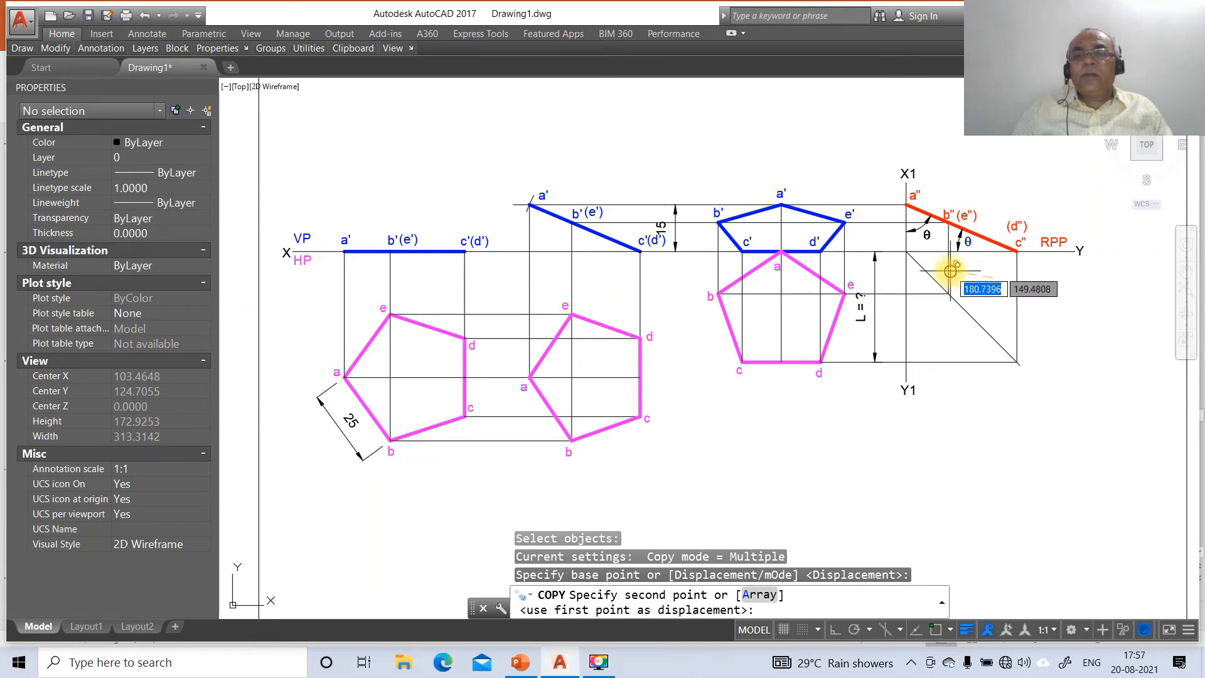
{"action": "left_click", "coordinate": [956, 264]}
{"action": "key", "text": "Return"}
- Add the single-line text ANSWERS below the final top view, with height 3 and rotation 0
{"action": "type", "text": "dt"}
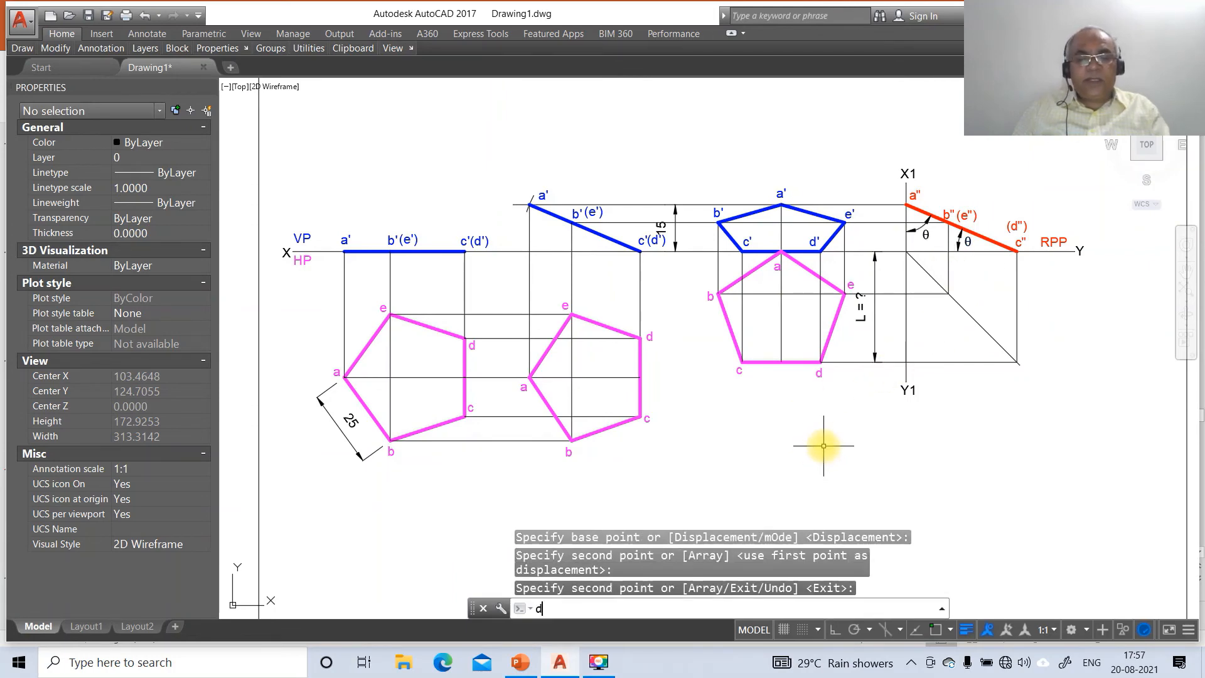
{"action": "key", "text": "Return"}
{"action": "left_click", "coordinate": [735, 440]}
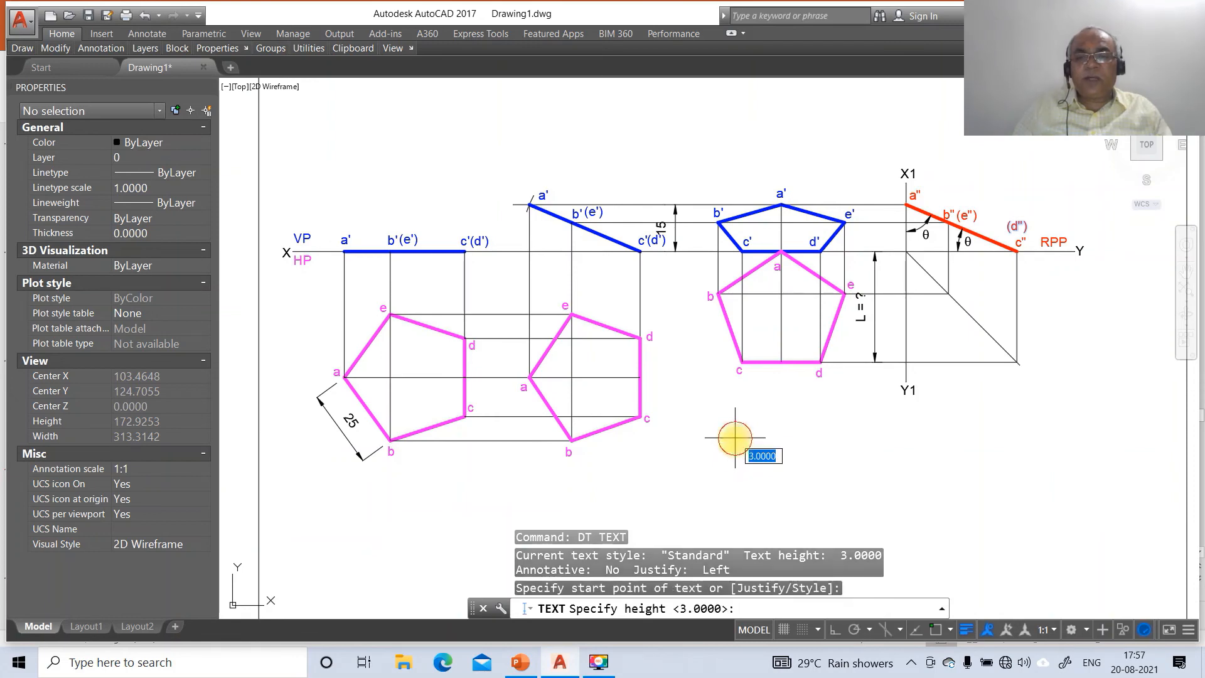
{"action": "key", "text": "Return"}
{"action": "key", "text": "Return"}
{"action": "type", "text": "ANSWERS"}
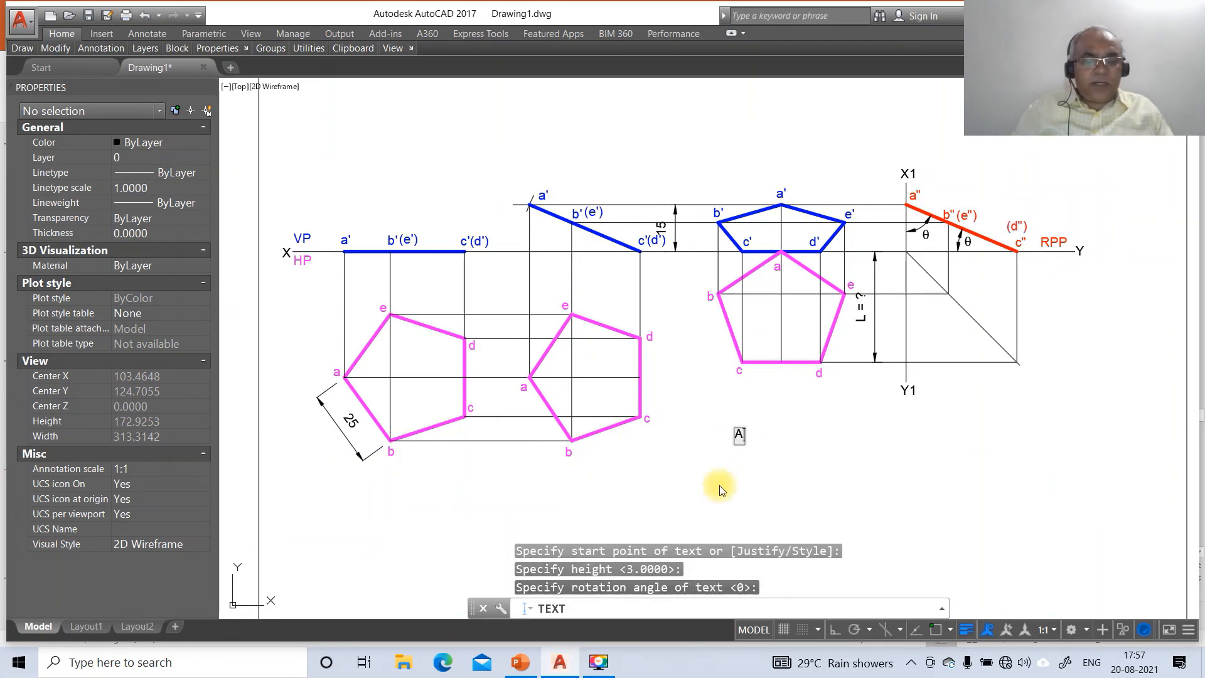
{"action": "key", "text": "Return"}
{"action": "key", "text": "Return"}
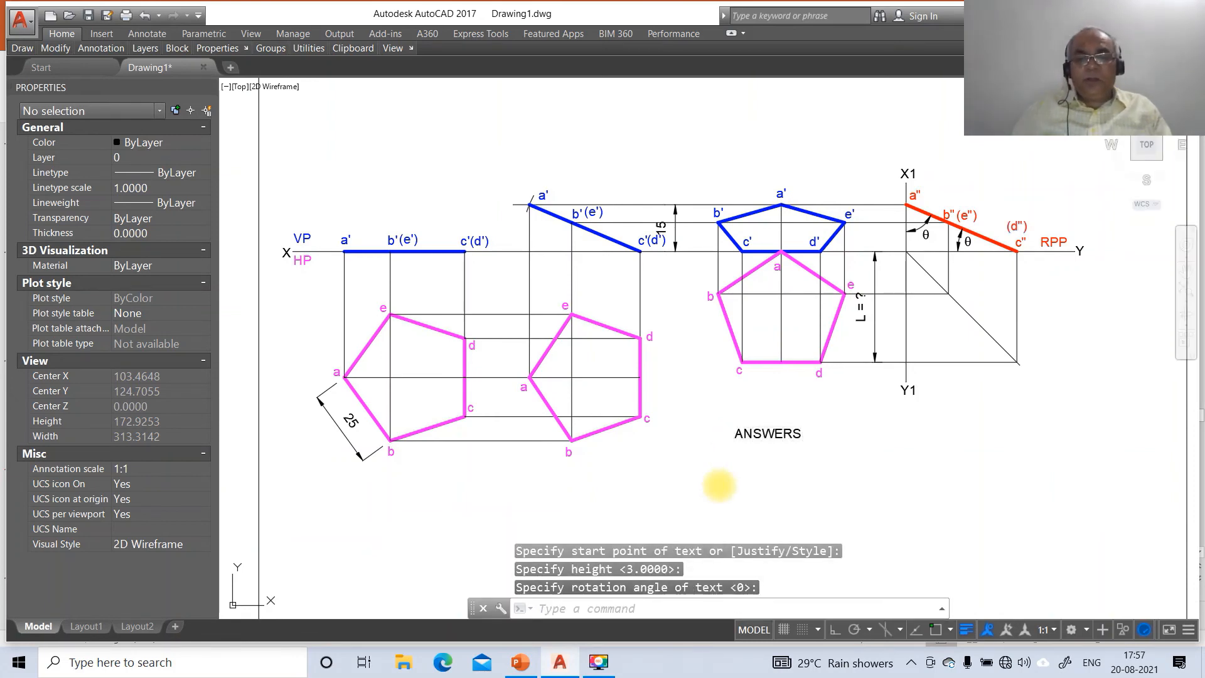
- With Ortho on, draw a horizontal line under ANSWERS and continue it about 25 units vertically down from its right end
{"action": "type", "text": "l"}
{"action": "key", "text": "Return"}
{"action": "key", "text": "F8"}
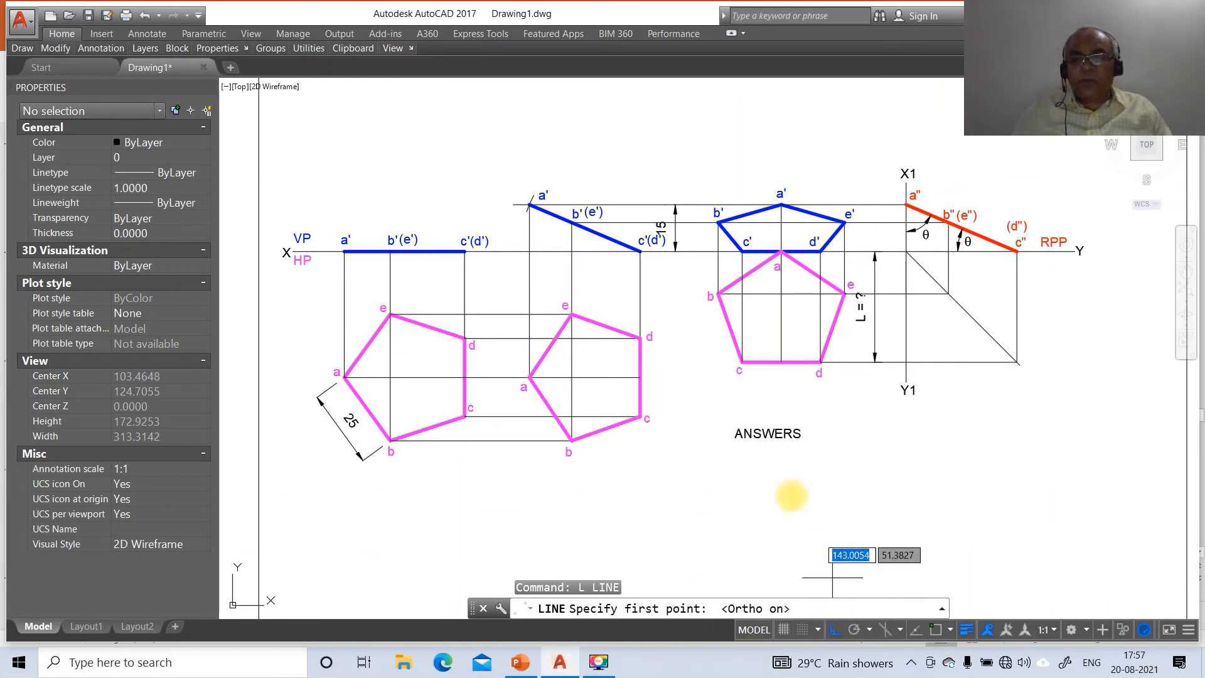
{"action": "left_click", "coordinate": [724, 444]}
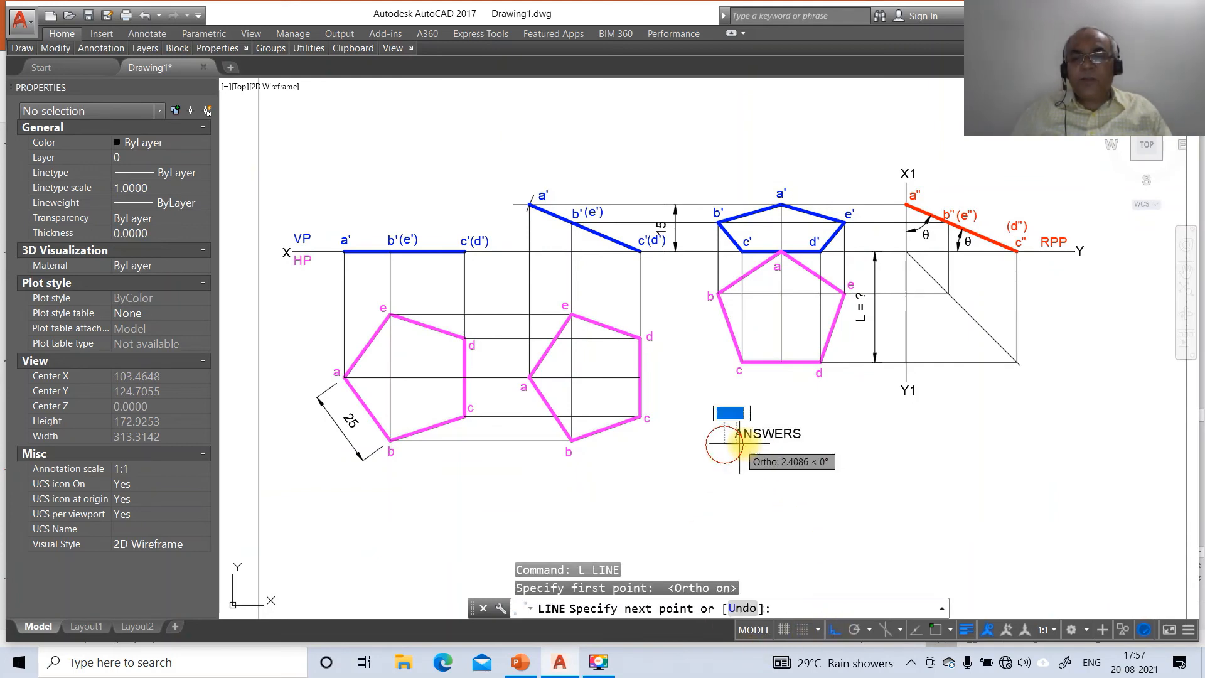
{"action": "left_click", "coordinate": [806, 446]}
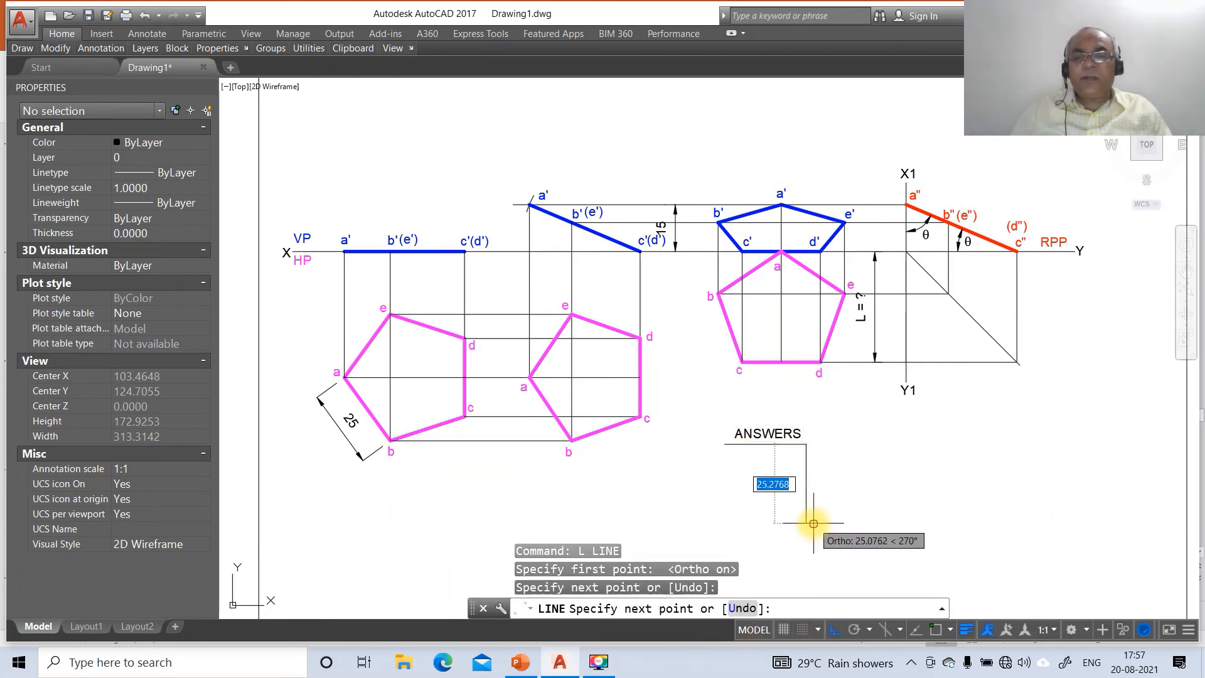
{"action": "left_click", "coordinate": [809, 516]}
{"action": "key", "text": "Return"}
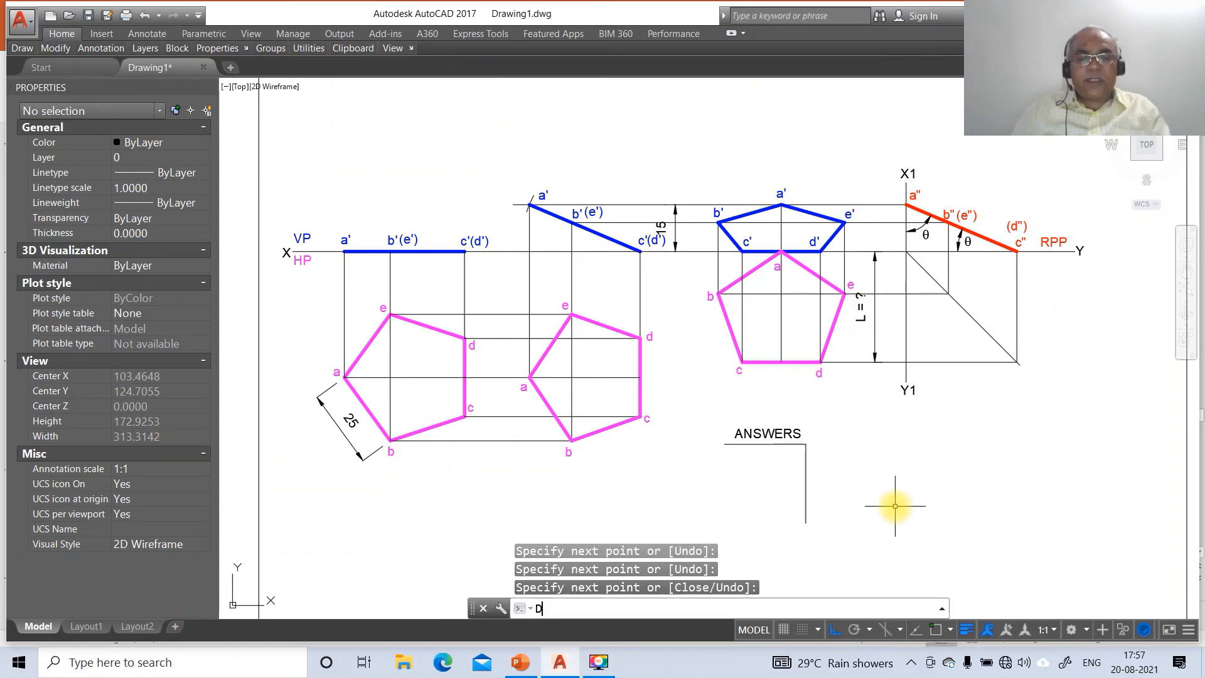
- Look up the length answer on the solution slide and add the text 35.43 mm under ANSWERS, with height 3 and rotation 0
{"action": "type", "text": "dt"}
{"action": "key", "text": "Return"}
{"action": "left_click", "coordinate": [748, 459]}
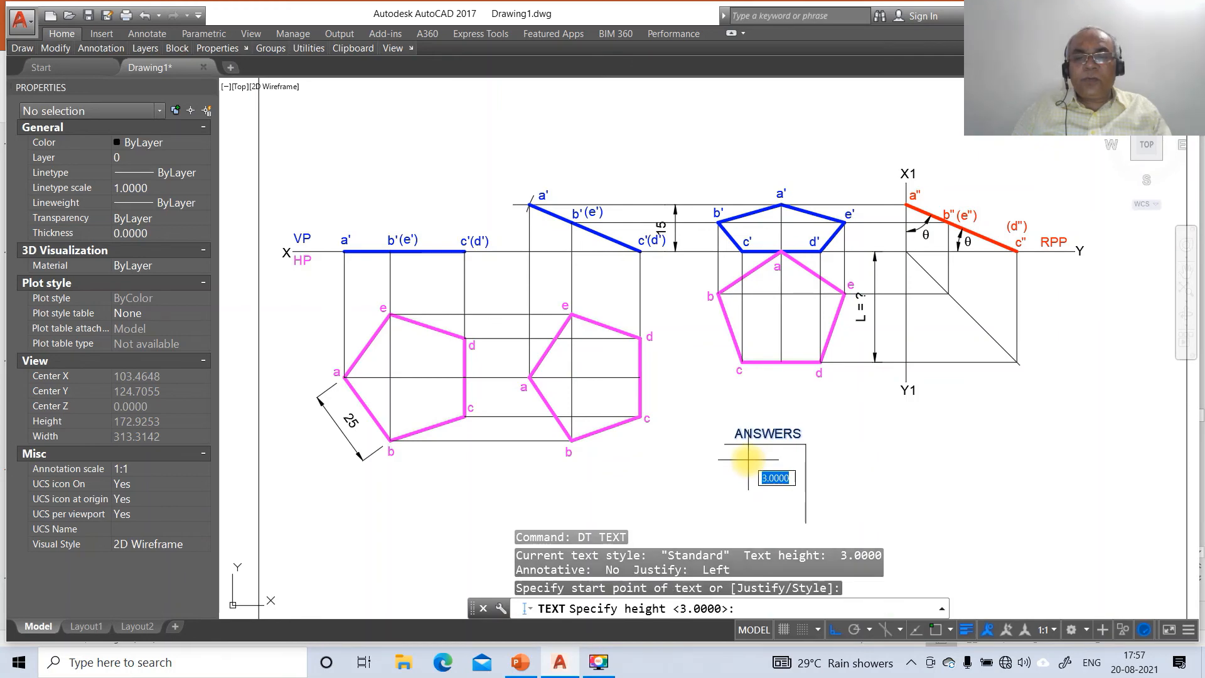
{"action": "key", "text": "Return"}
{"action": "left_click", "coordinate": [520, 663]}
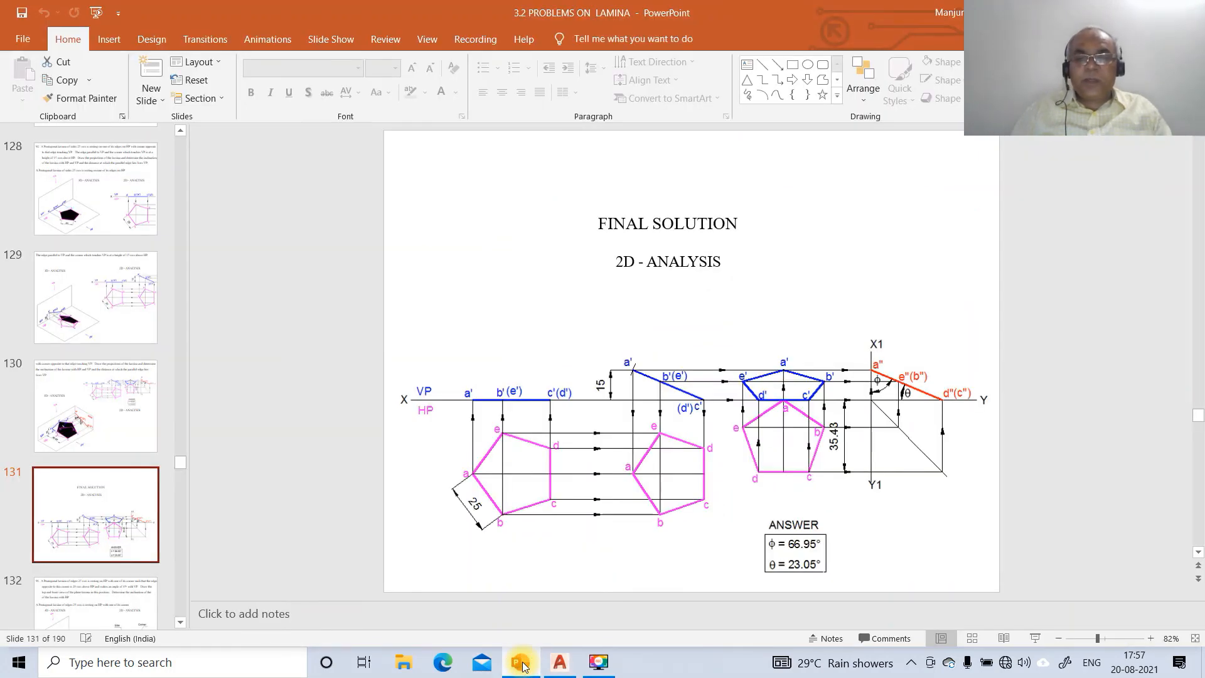
{"action": "left_click", "coordinate": [558, 662]}
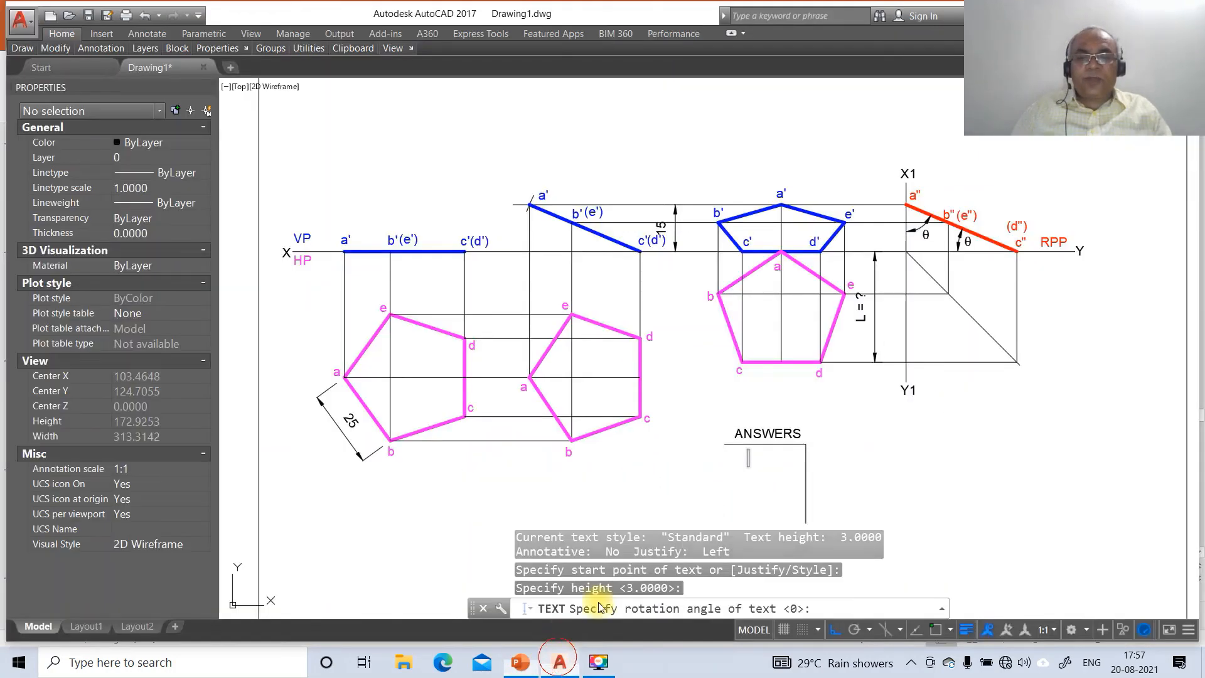
{"action": "key", "text": "Return"}
{"action": "type", "text": "3"}
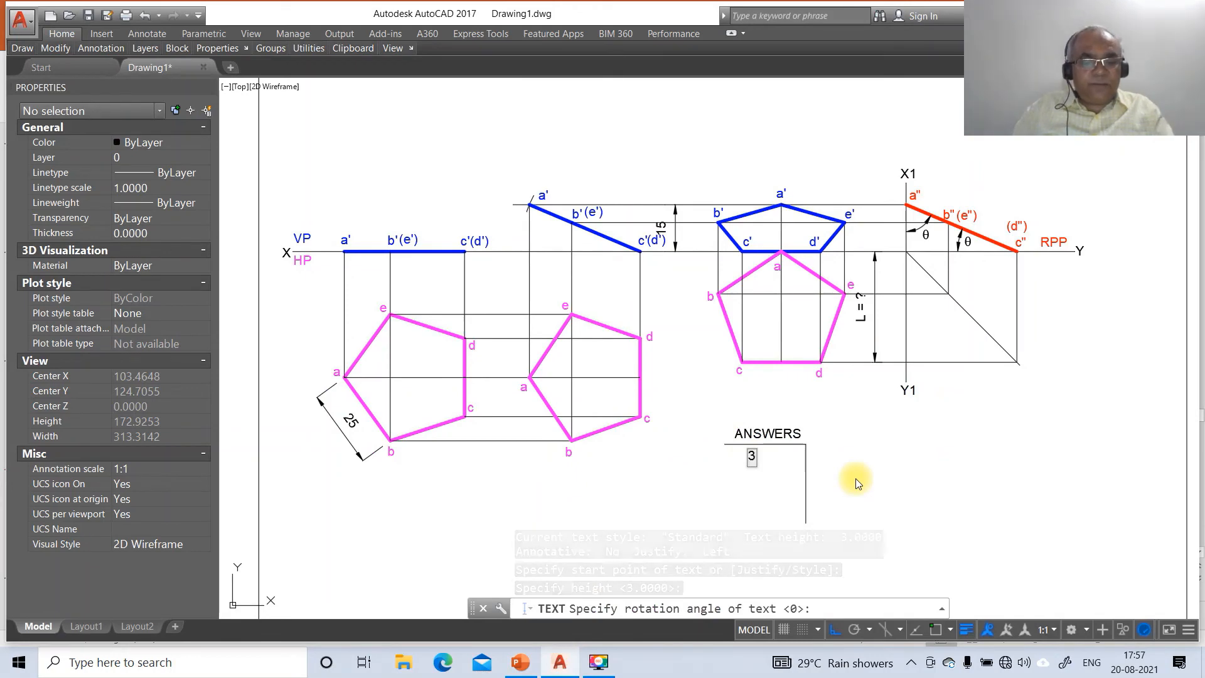
{"action": "type", "text": "5.43"}
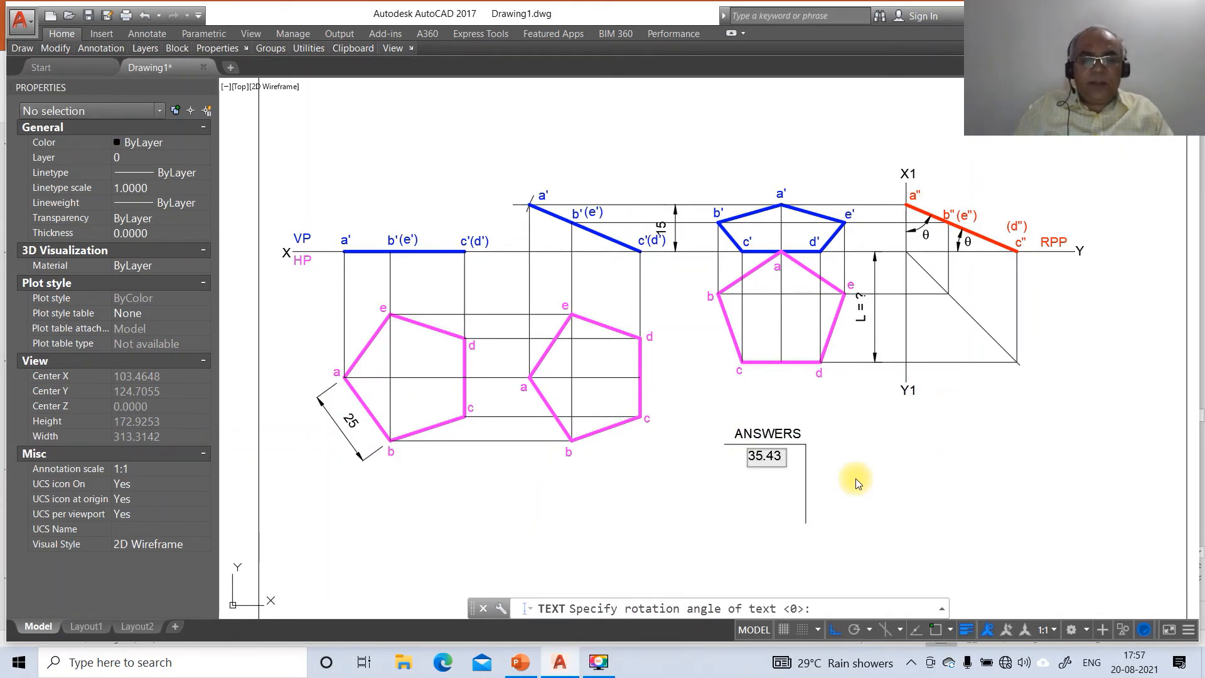
{"action": "type", "text": " mm"}
{"action": "key", "text": "Return"}
{"action": "key", "text": "Return"}
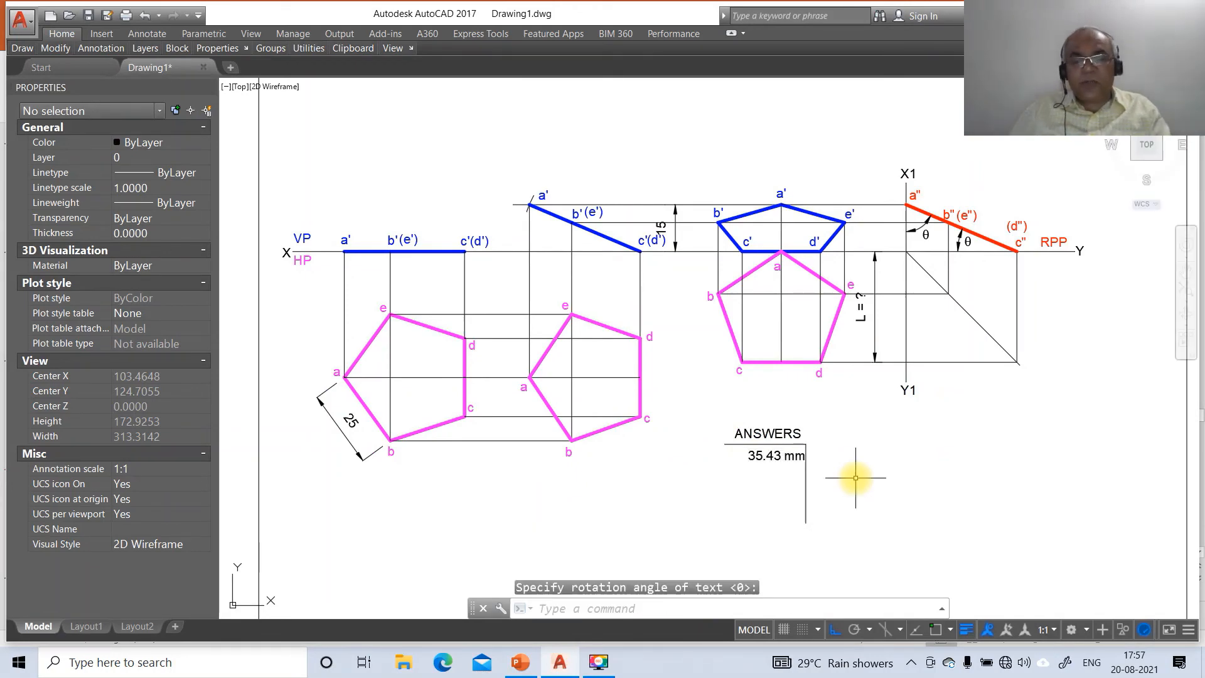
- With Ortho off, move the 35.43 mm text slightly up and left, closer to the line under ANSWERS
{"action": "type", "text": "m"}
{"action": "key", "text": "Return"}
{"action": "left_click", "coordinate": [794, 457]}
{"action": "key", "text": "Return"}
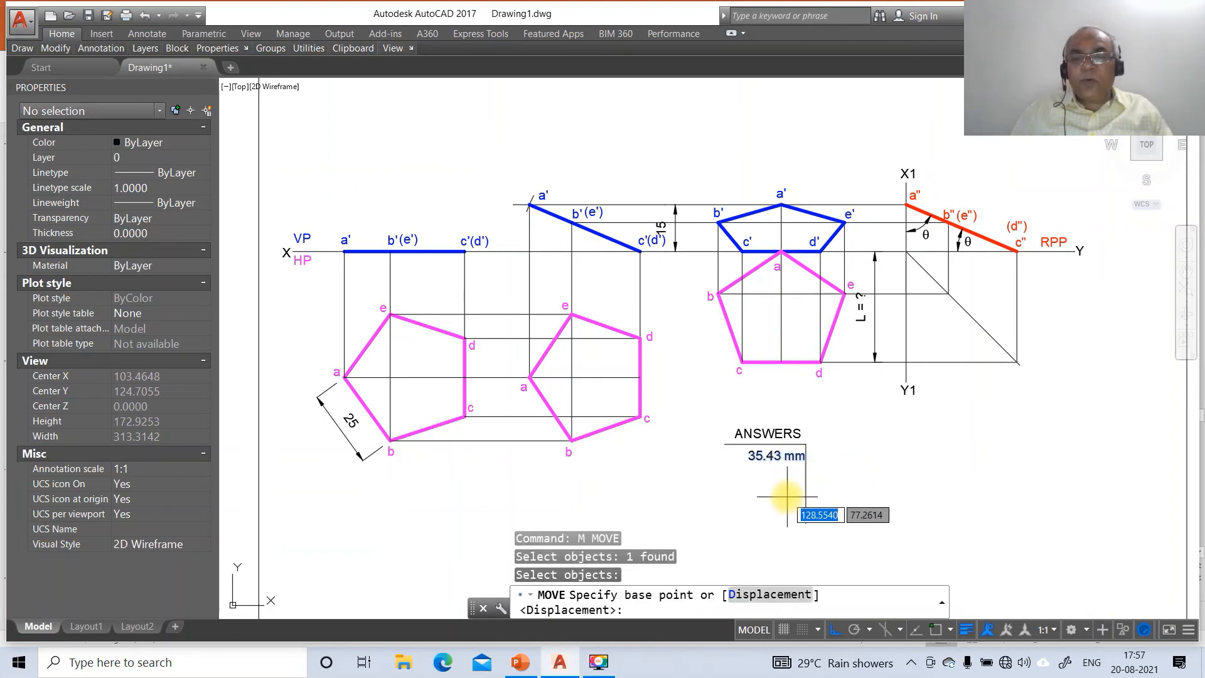
{"action": "left_click", "coordinate": [803, 521]}
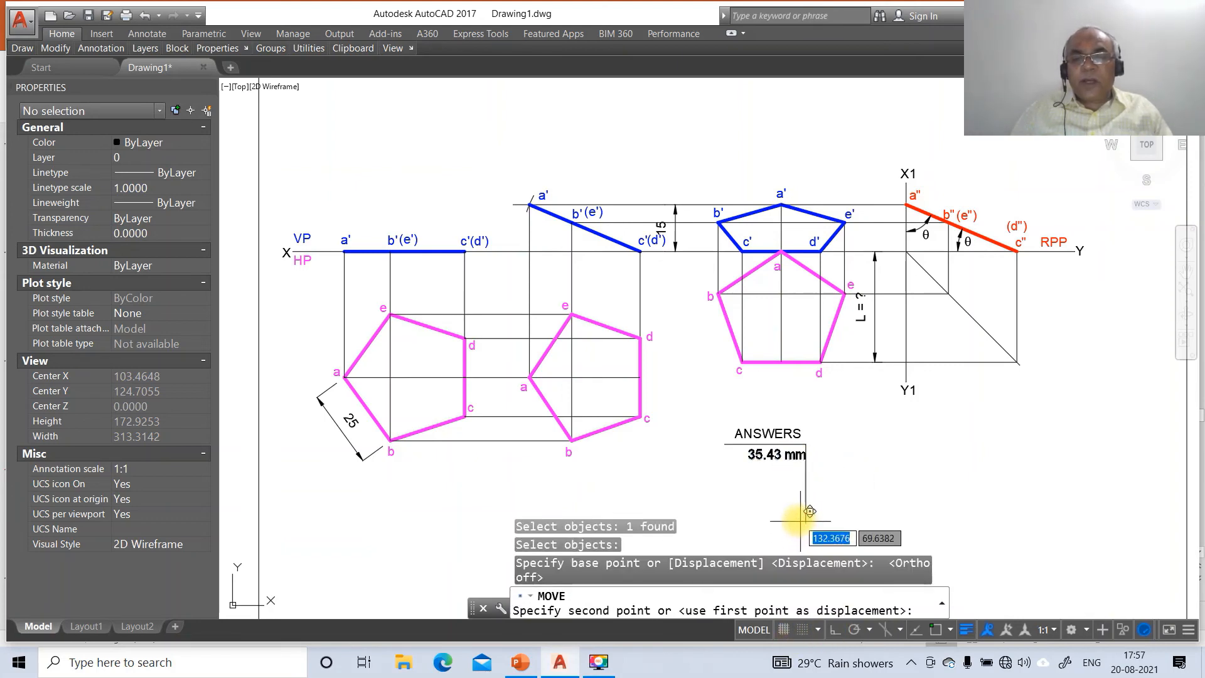
{"action": "left_click", "coordinate": [799, 520]}
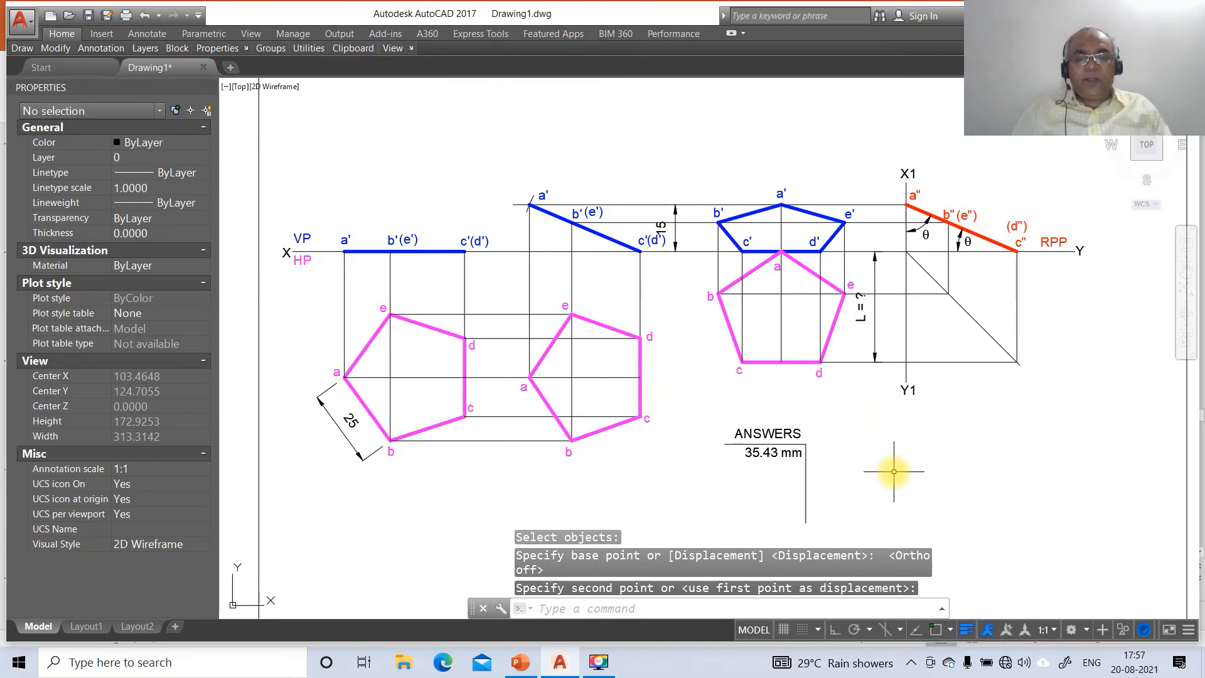
- With Ortho on, draw a vertical line down from the ANSWERS underline, just left of the 35.43 mm text
{"action": "left_click", "coordinate": [835, 630]}
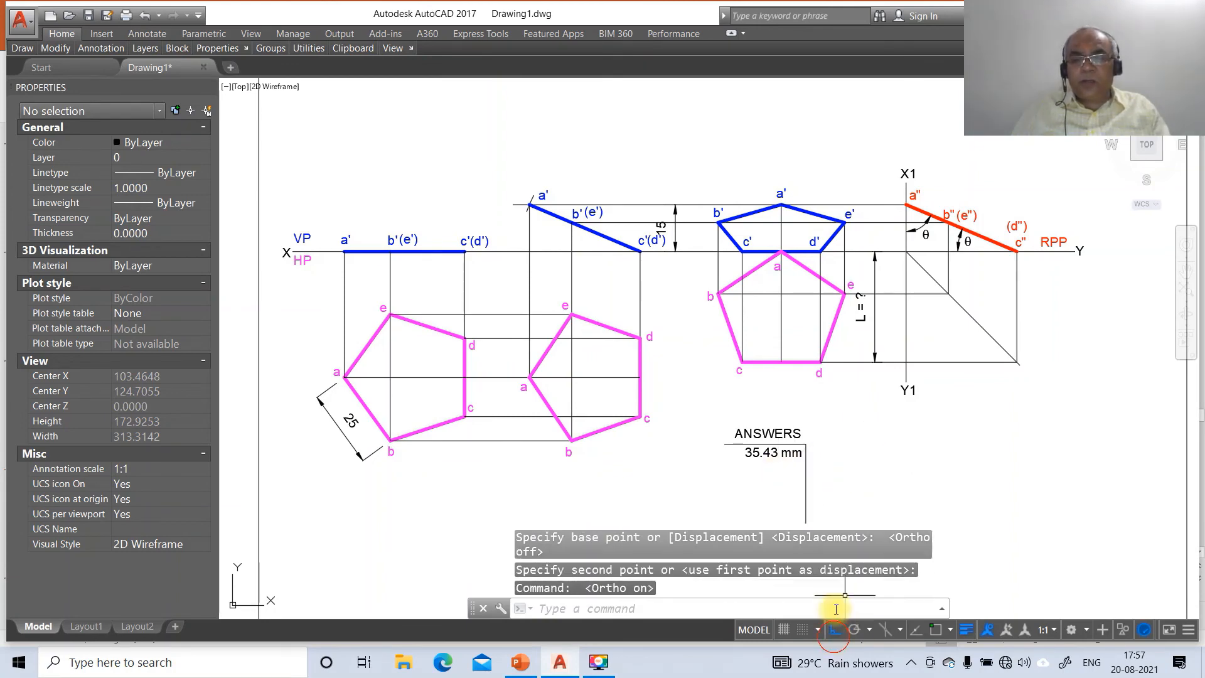
{"action": "type", "text": "L"}
{"action": "key", "text": "Return"}
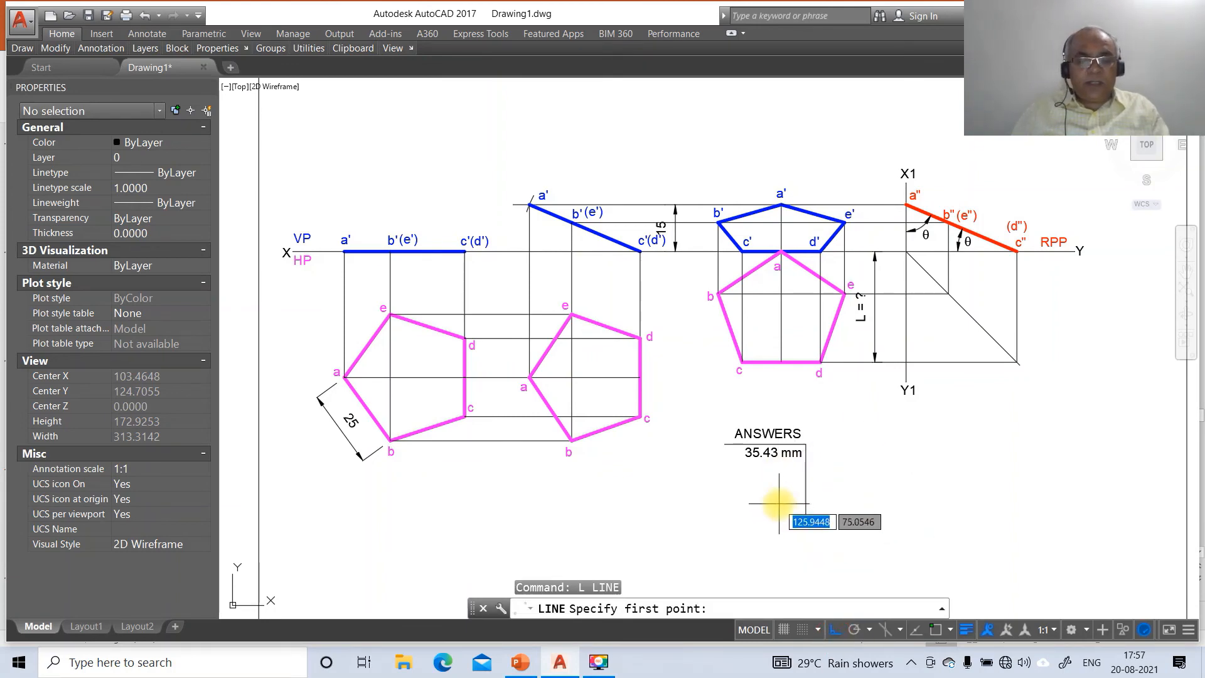
{"action": "type", "text": "nea"}
{"action": "key", "text": "Return"}
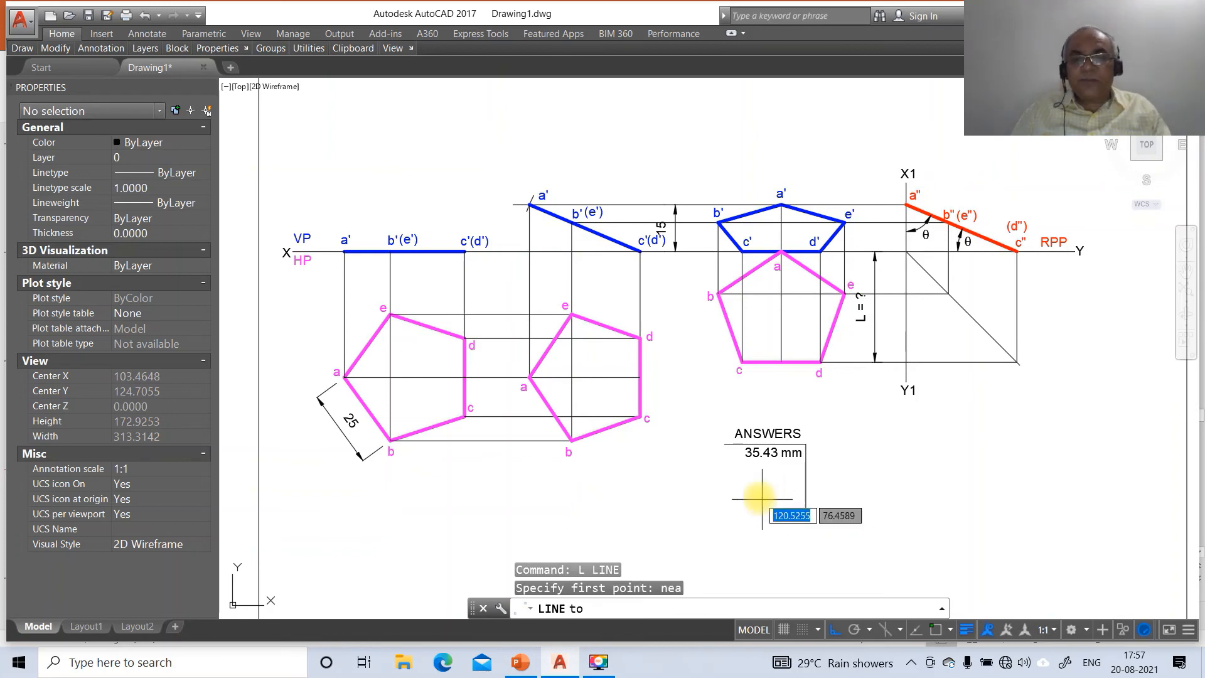
{"action": "left_click", "coordinate": [751, 444]}
{"action": "left_click", "coordinate": [752, 514]}
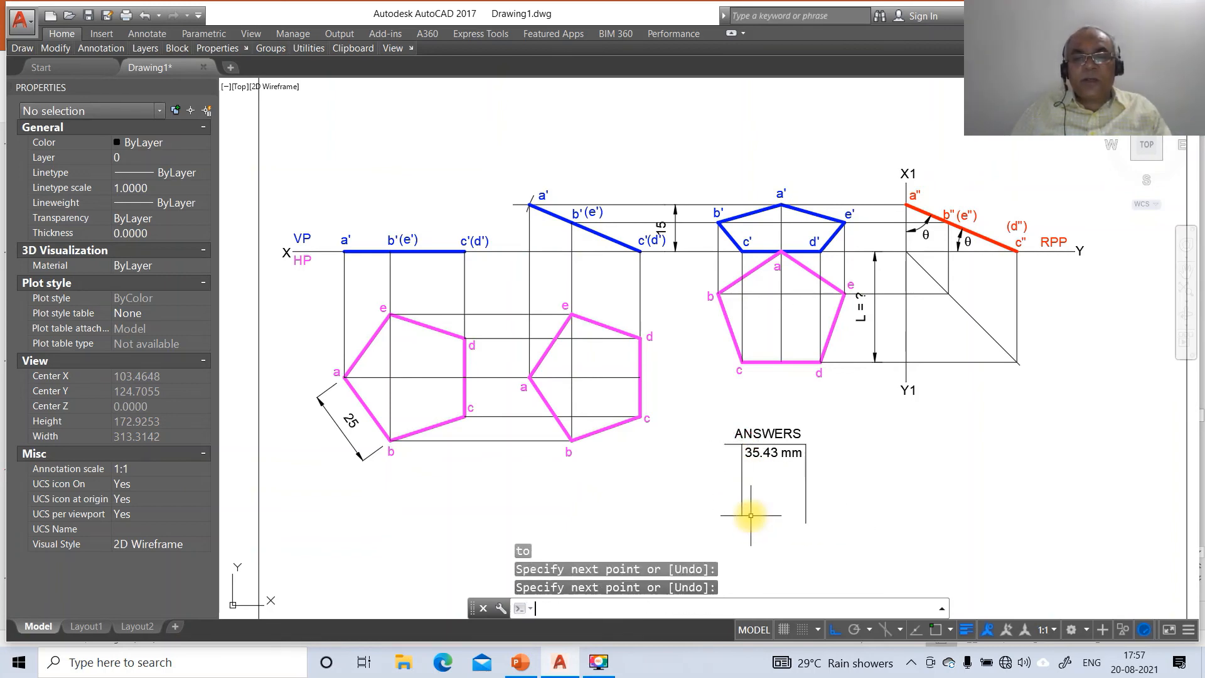
{"action": "key", "text": "Return"}
- Draw a vertical line for the table's outer left edge and join it to the ANSWERS underline with a zero-radius Fillet
{"action": "key", "text": "Return"}
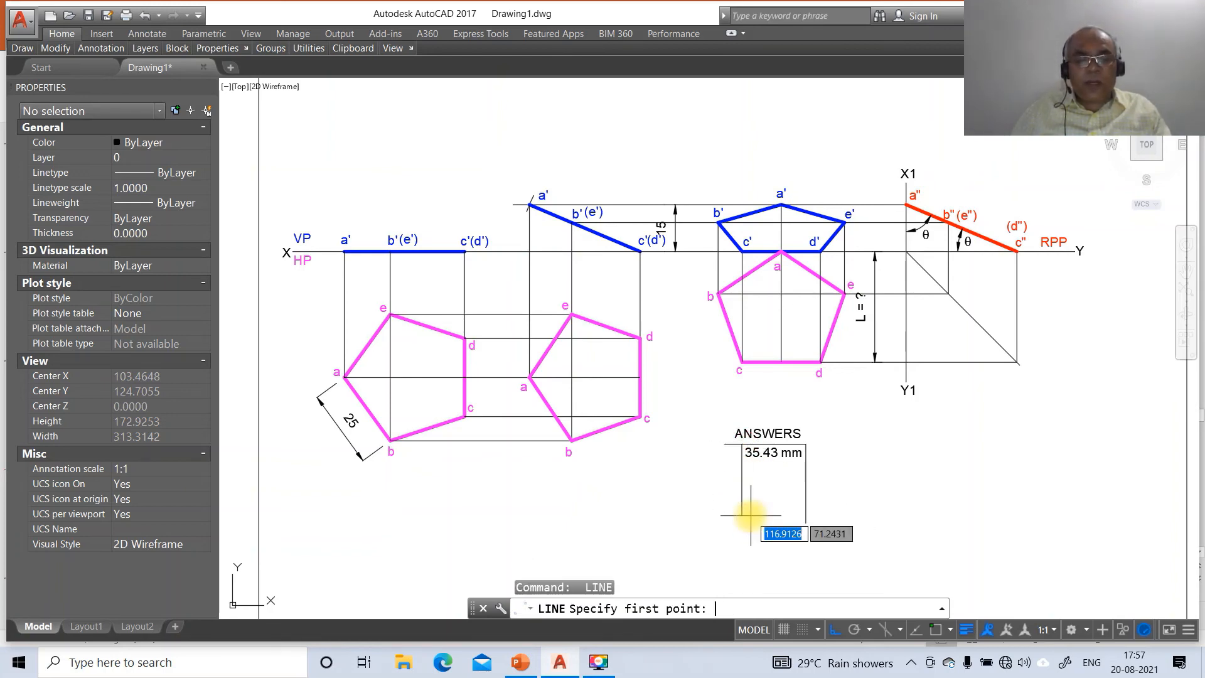
{"action": "left_click", "coordinate": [713, 443]}
{"action": "left_click", "coordinate": [716, 514]}
{"action": "key", "text": "Return"}
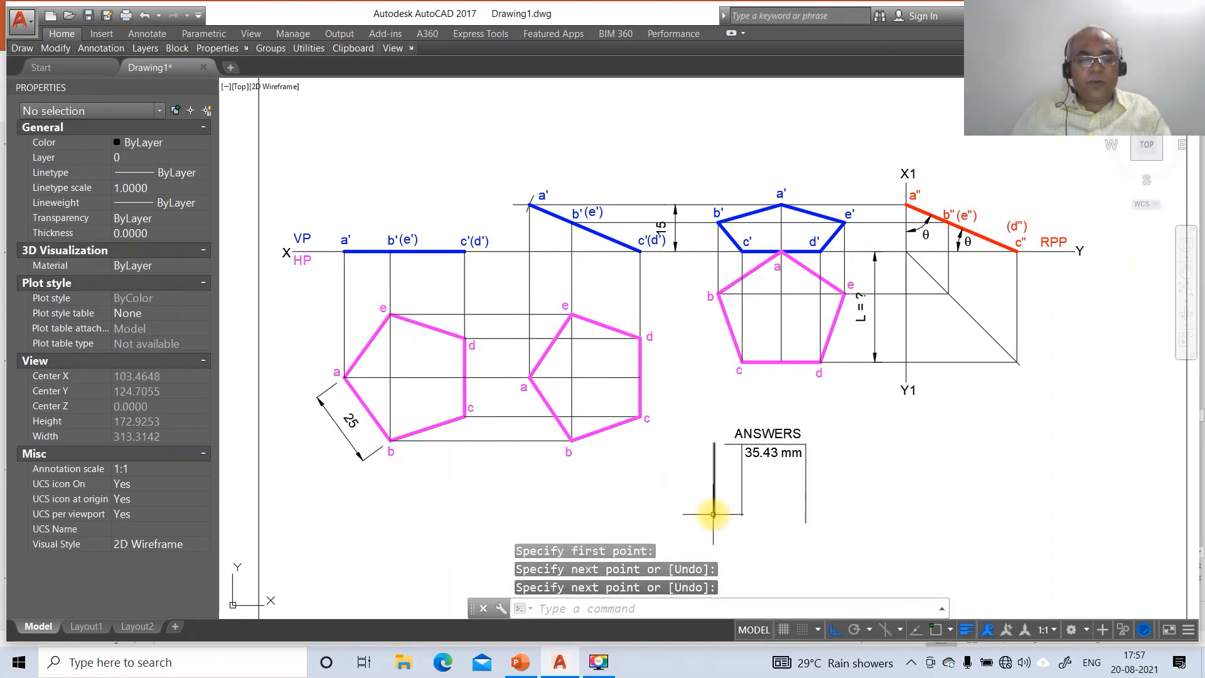
{"action": "type", "text": "f"}
{"action": "key", "text": "Return"}
{"action": "left_click", "coordinate": [715, 459]}
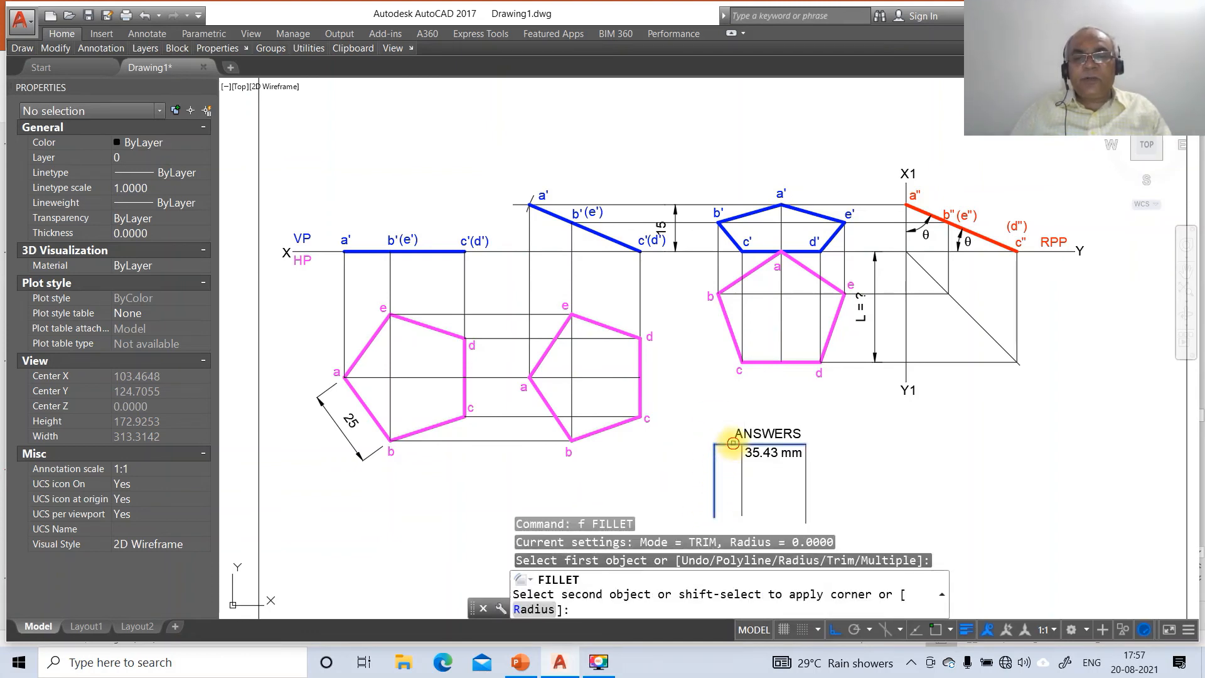
{"action": "left_click", "coordinate": [732, 444]}
- Offset the ANSWERS underline downwards by 6 three times in succession to form three table rows
{"action": "type", "text": "o"}
{"action": "key", "text": "Return"}
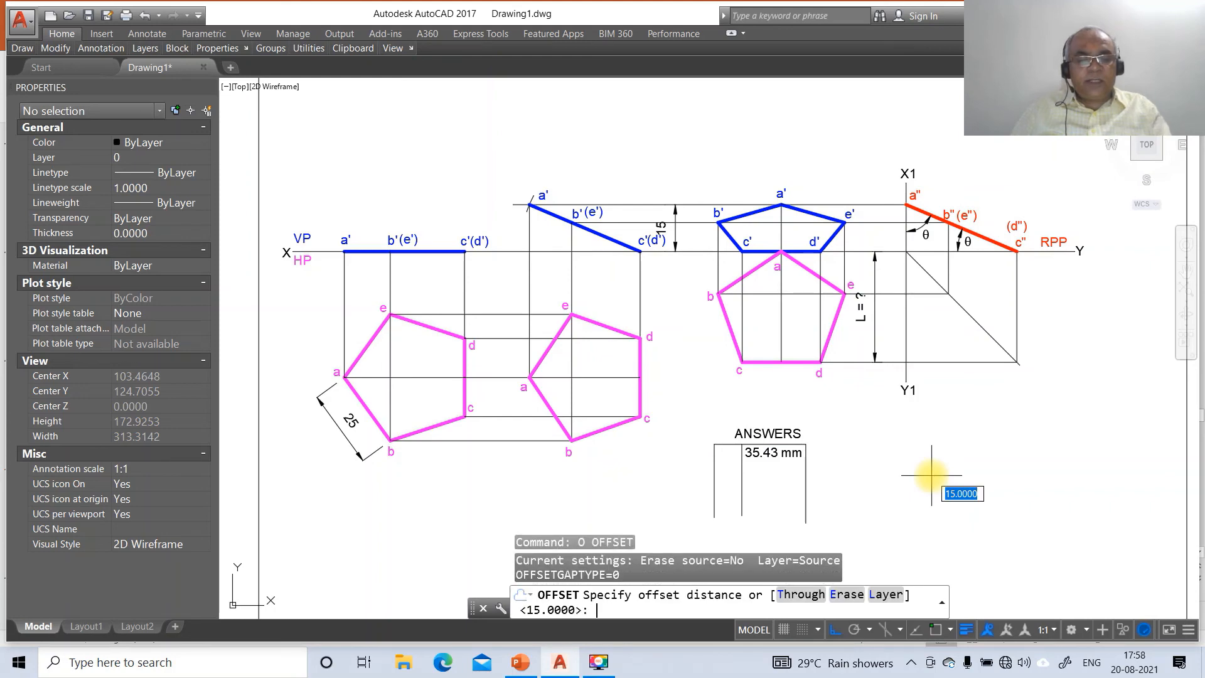
{"action": "type", "text": "6"}
{"action": "key", "text": "Return"}
{"action": "left_click", "coordinate": [734, 445]}
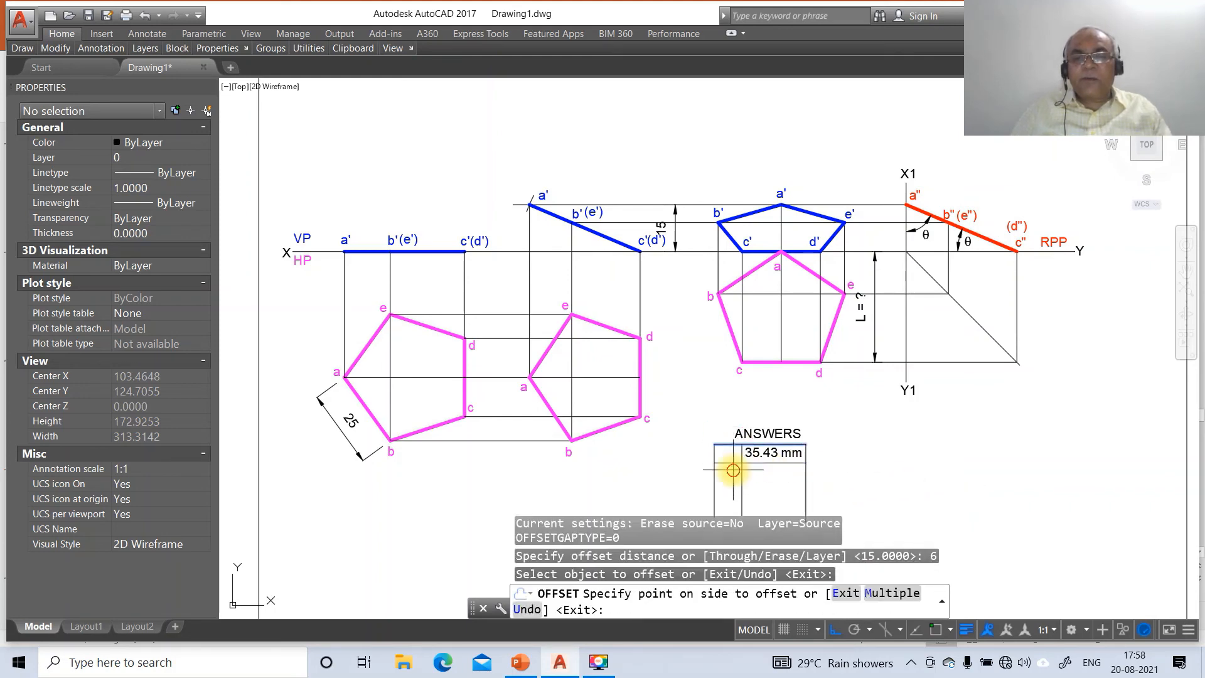
{"action": "left_click", "coordinate": [732, 467]}
{"action": "left_click", "coordinate": [732, 462]}
{"action": "left_click", "coordinate": [730, 483]}
{"action": "left_click", "coordinate": [730, 502]}
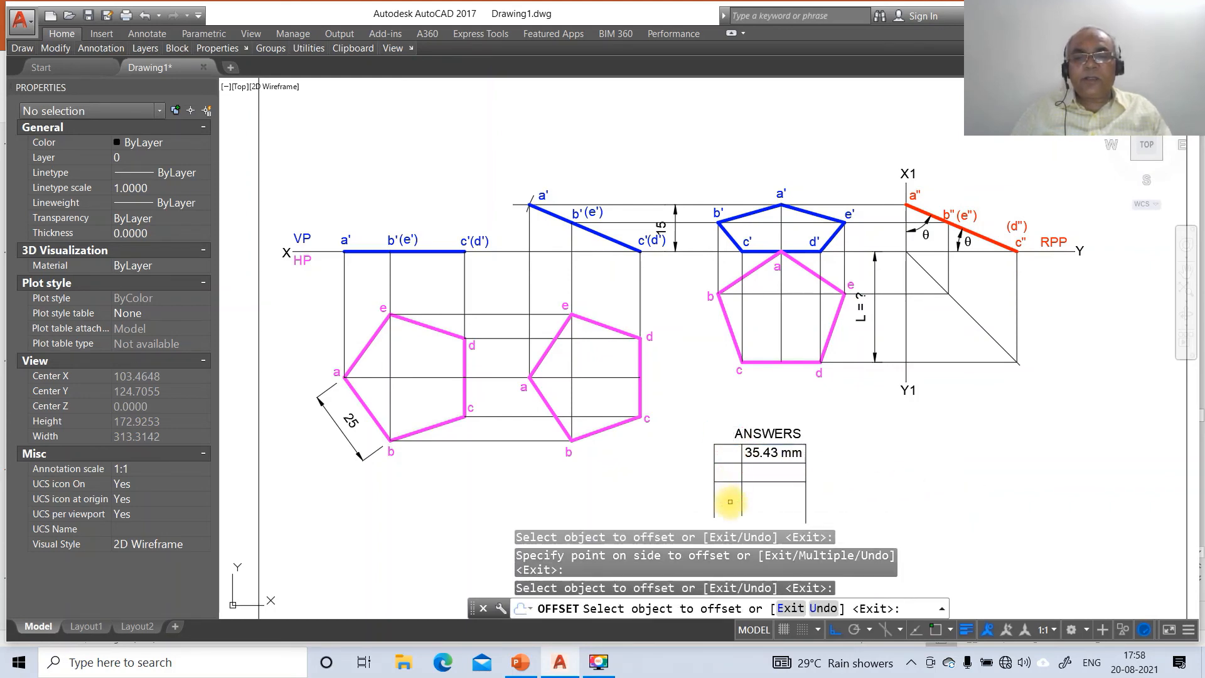
{"action": "left_click", "coordinate": [730, 501]}
{"action": "left_click", "coordinate": [729, 482]}
{"action": "left_click", "coordinate": [731, 499]}
{"action": "key", "text": "Return"}
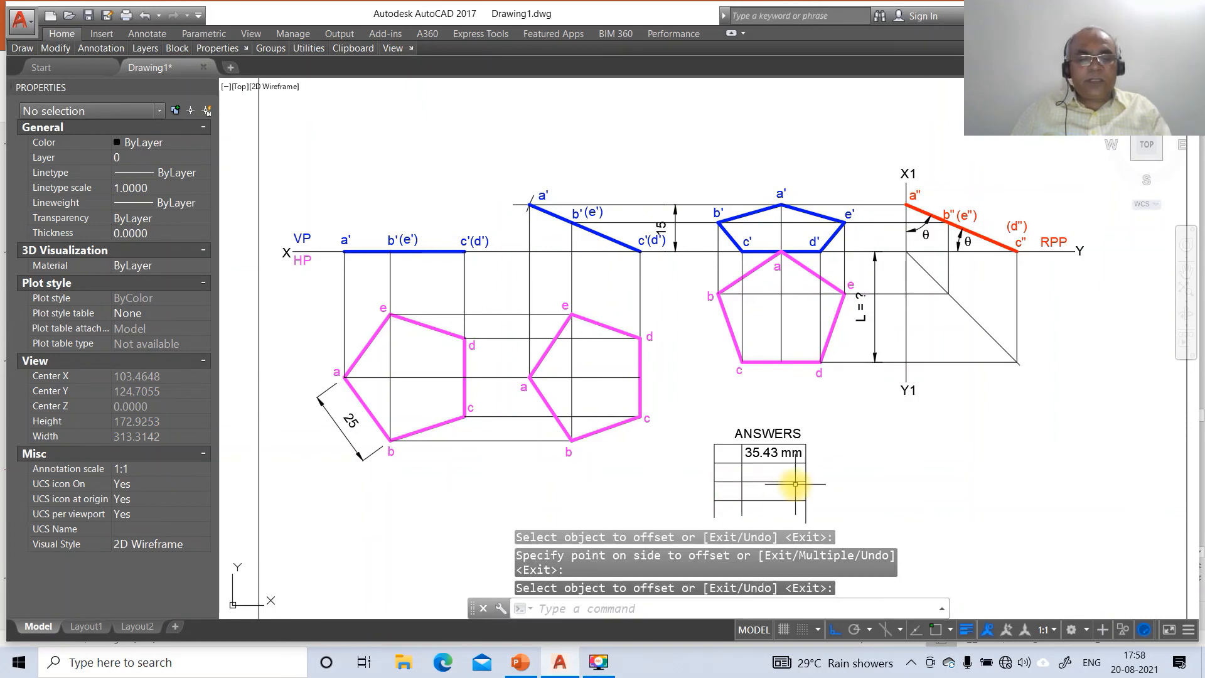
- Trim the ends of the vertical table lines that extend below the lowest row line
{"action": "type", "text": "tr"}
{"action": "key", "text": "Return"}
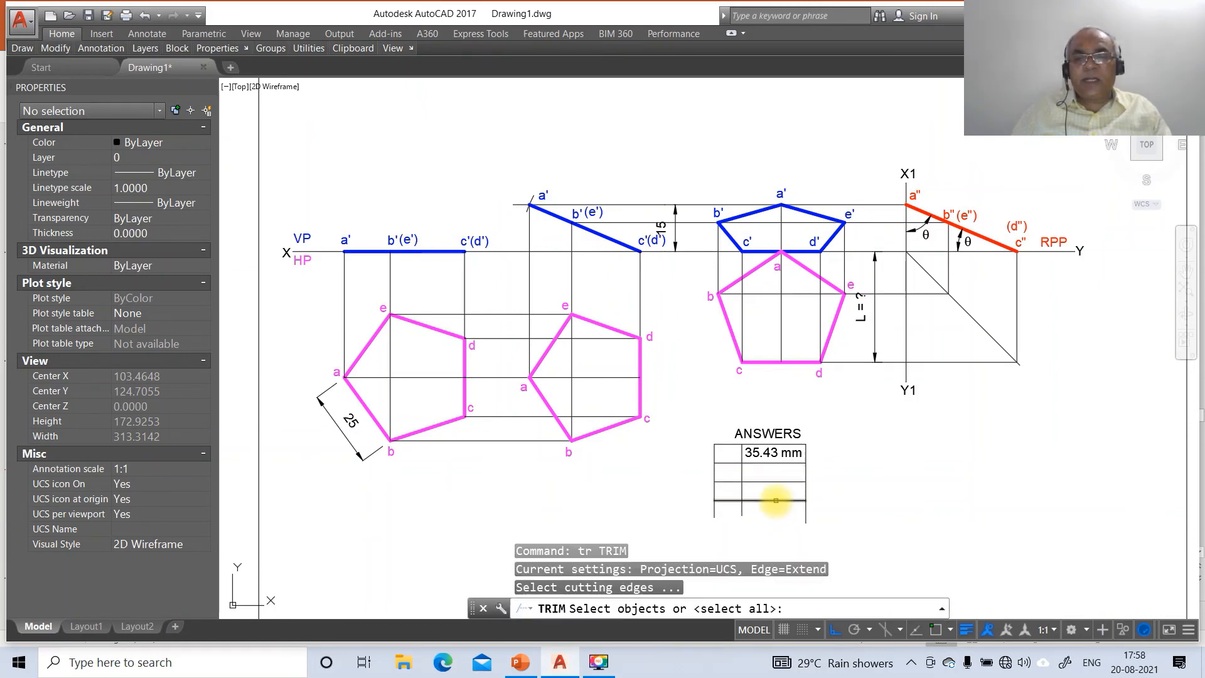
{"action": "left_click", "coordinate": [776, 500]}
{"action": "key", "text": "Return"}
{"action": "left_click", "coordinate": [854, 502]}
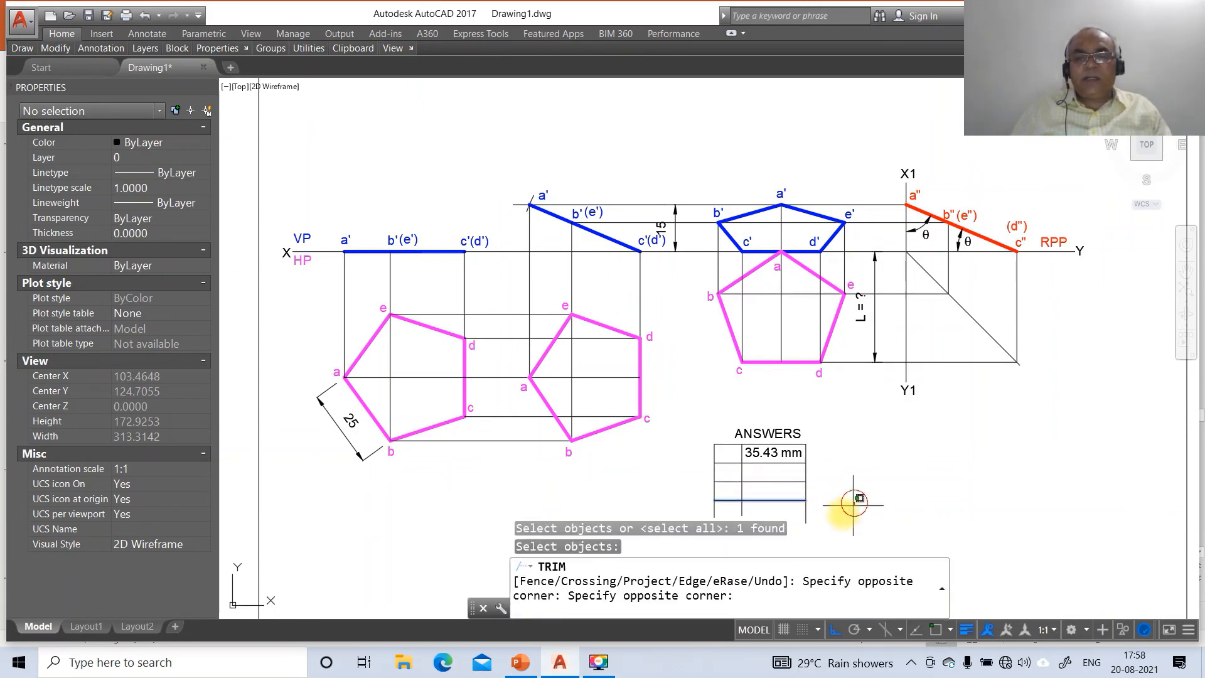
{"action": "left_click", "coordinate": [700, 525]}
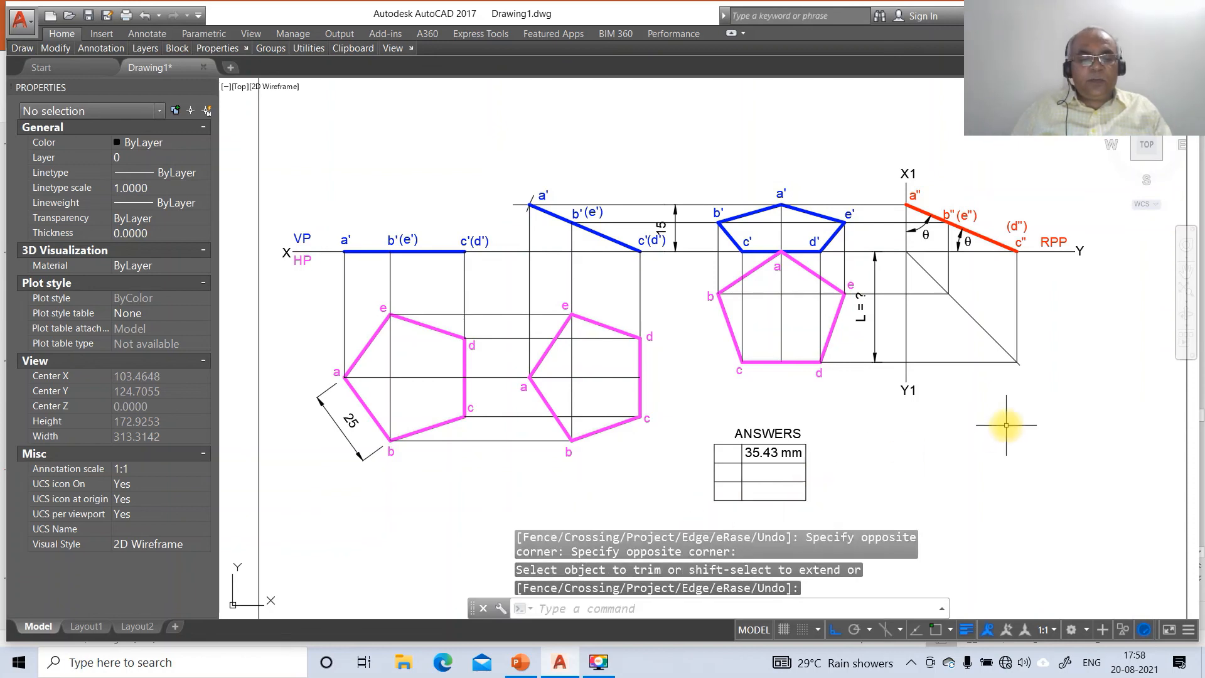
- Add the single-line text L in the first row's left cell, with height 3 and rotation 0
{"action": "type", "text": "dt"}
{"action": "key", "text": "Return"}
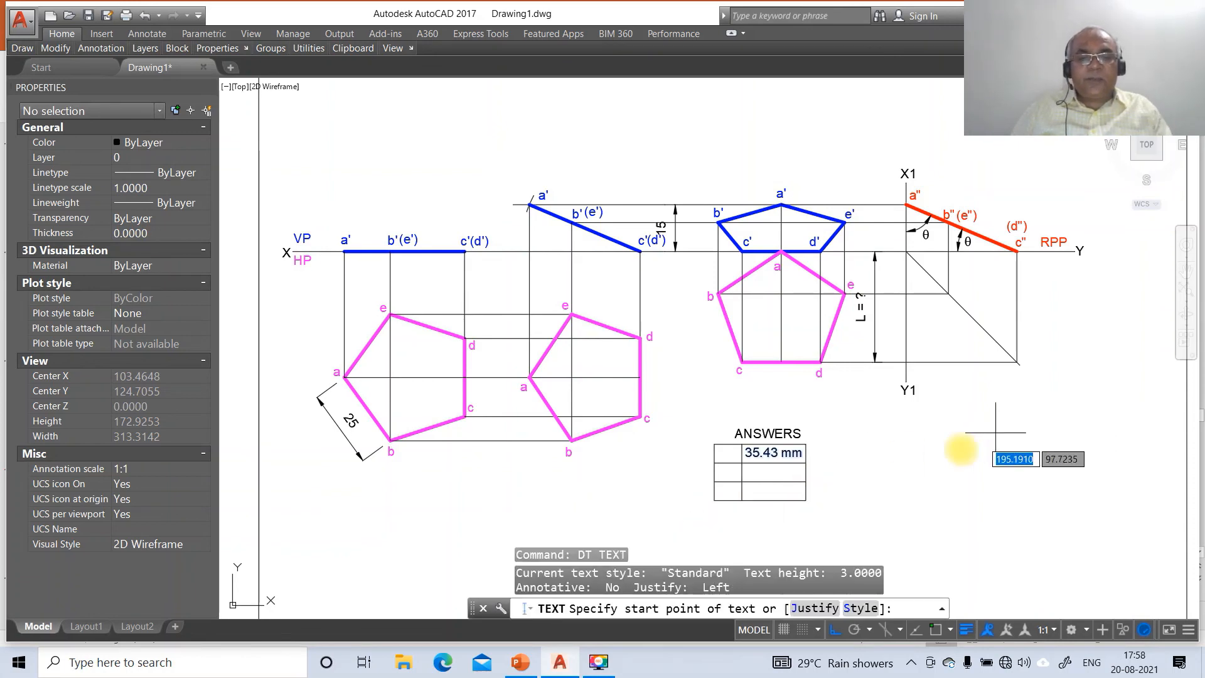
{"action": "left_click", "coordinate": [723, 458]}
{"action": "key", "text": "Return"}
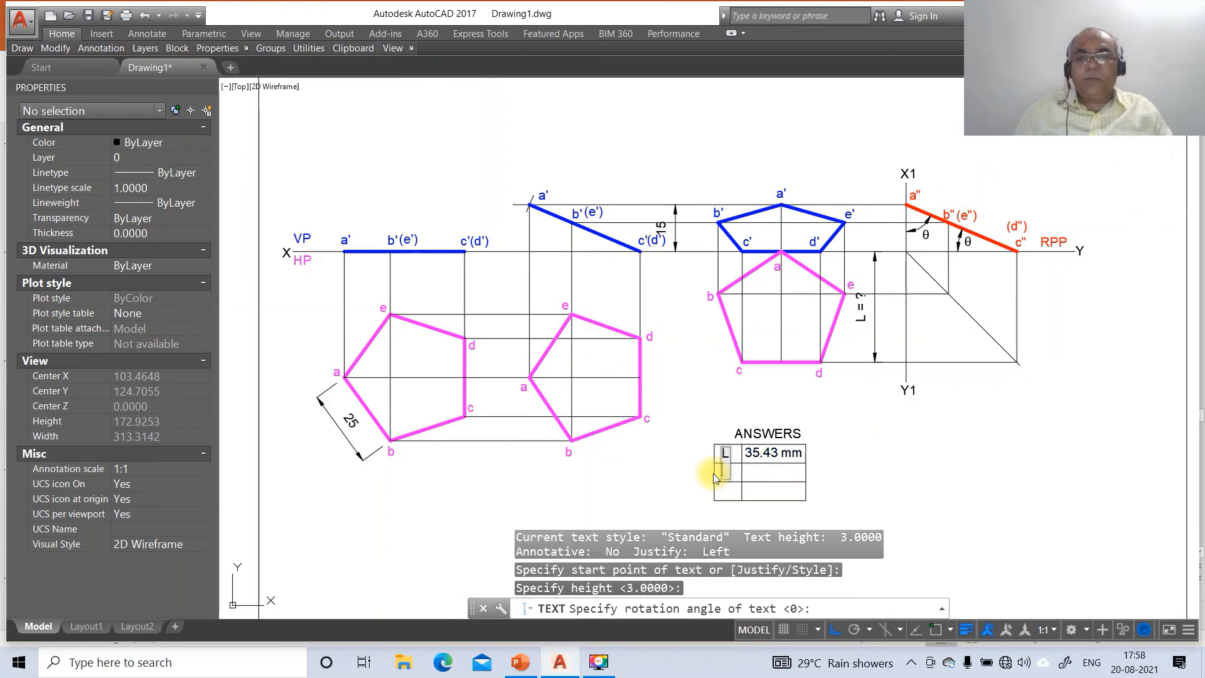
{"action": "key", "text": "Return"}
{"action": "type", "text": "L"}
{"action": "key", "text": "Return"}
{"action": "key", "text": "Return"}
- Move the L text slightly to the right to centre it in its table cell
{"action": "type", "text": "m"}
{"action": "key", "text": "Return"}
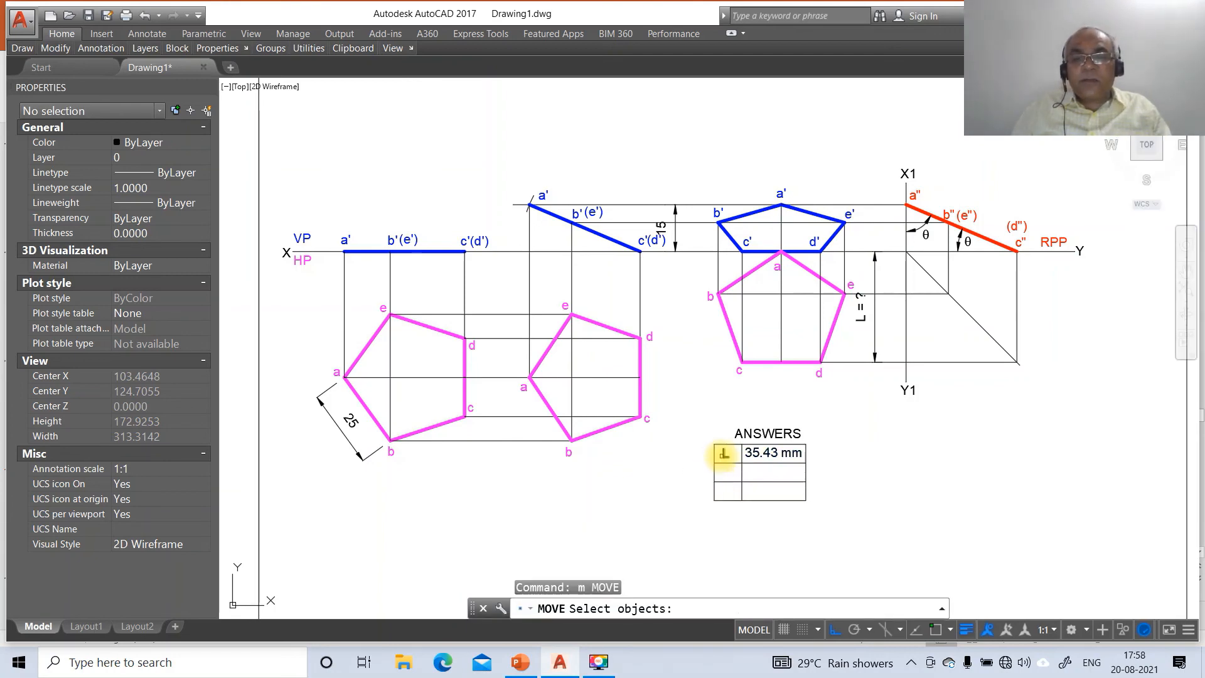
{"action": "left_click", "coordinate": [724, 453]}
{"action": "key", "text": "Return"}
{"action": "left_click", "coordinate": [706, 463]}
{"action": "left_click", "coordinate": [711, 479]}
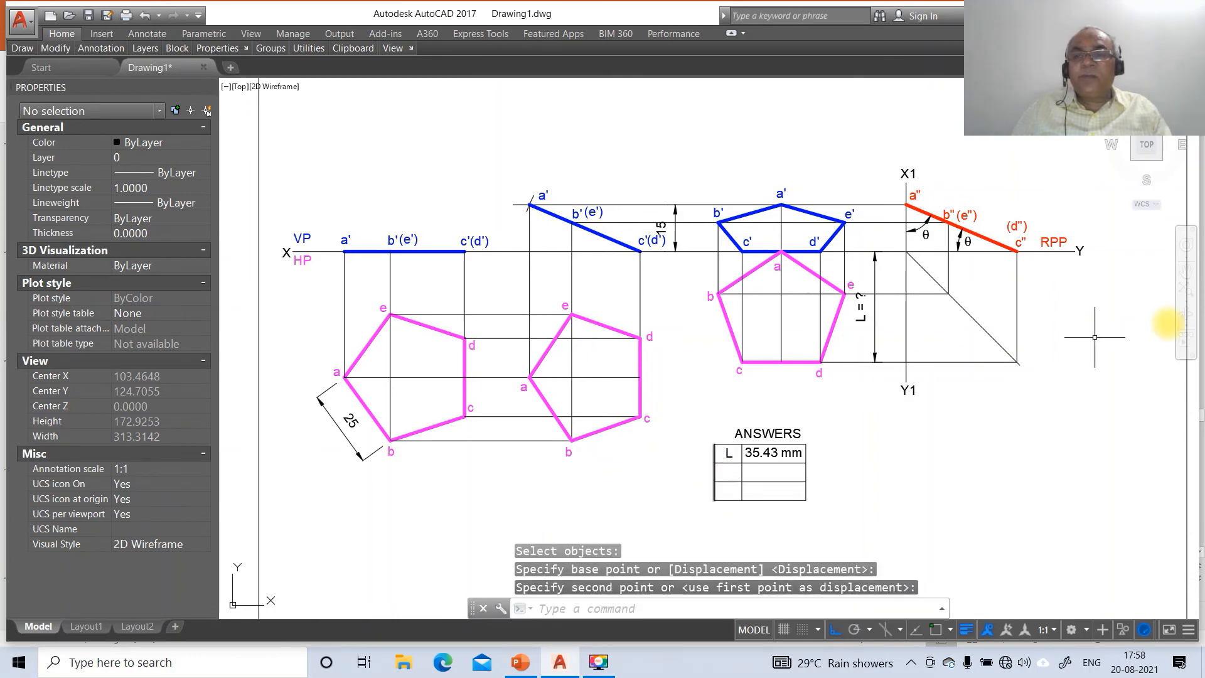
- With Ortho off, copy the θ label between the red line and the XY line into the second row's left cell
{"action": "type", "text": "co"}
{"action": "key", "text": "Return"}
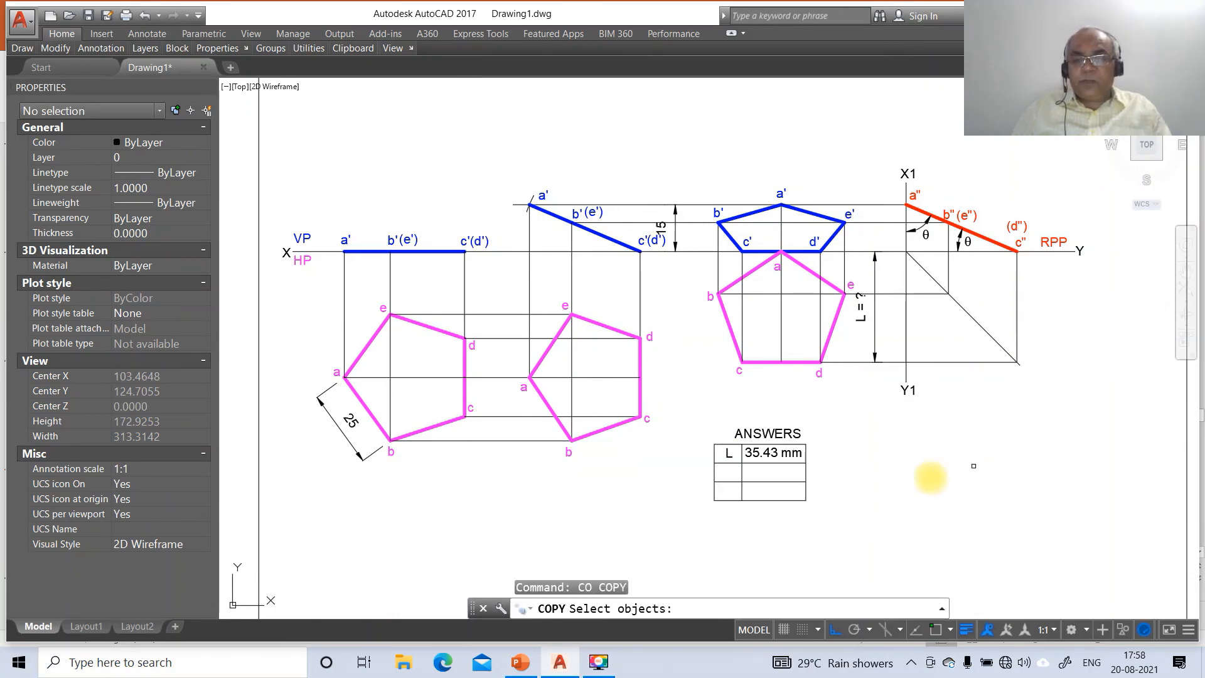
{"action": "key", "text": "F8"}
{"action": "left_click", "coordinate": [968, 243]}
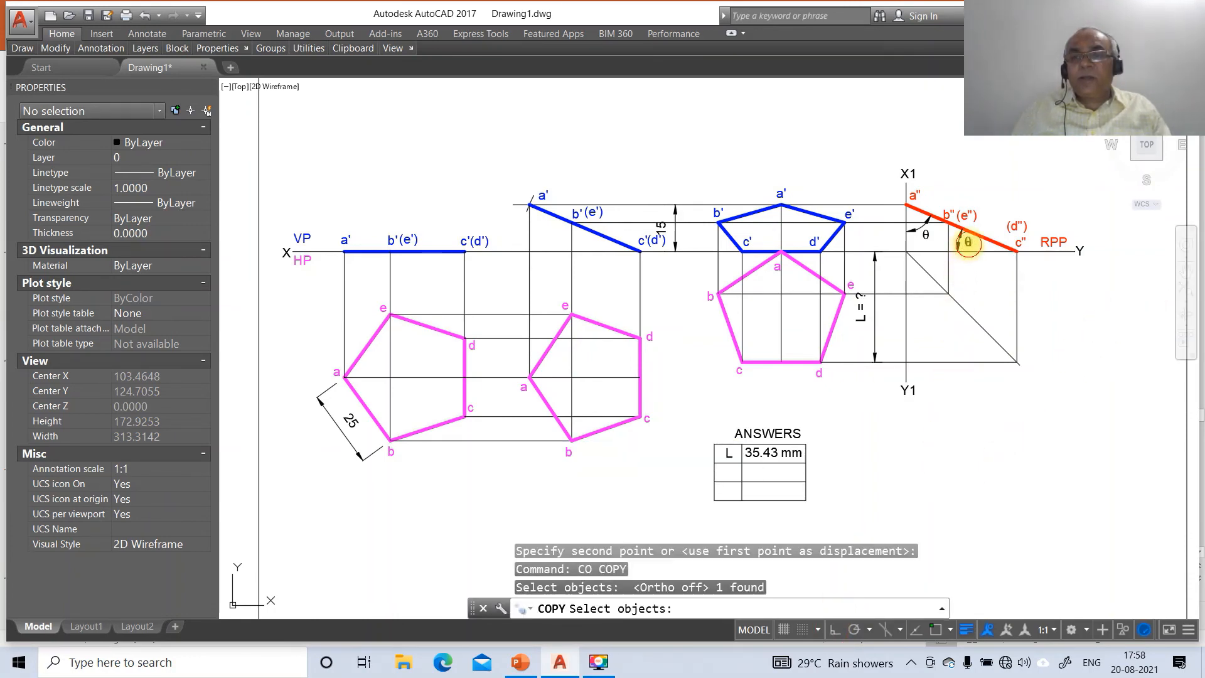
{"action": "key", "text": "Return"}
{"action": "left_click", "coordinate": [1035, 200]}
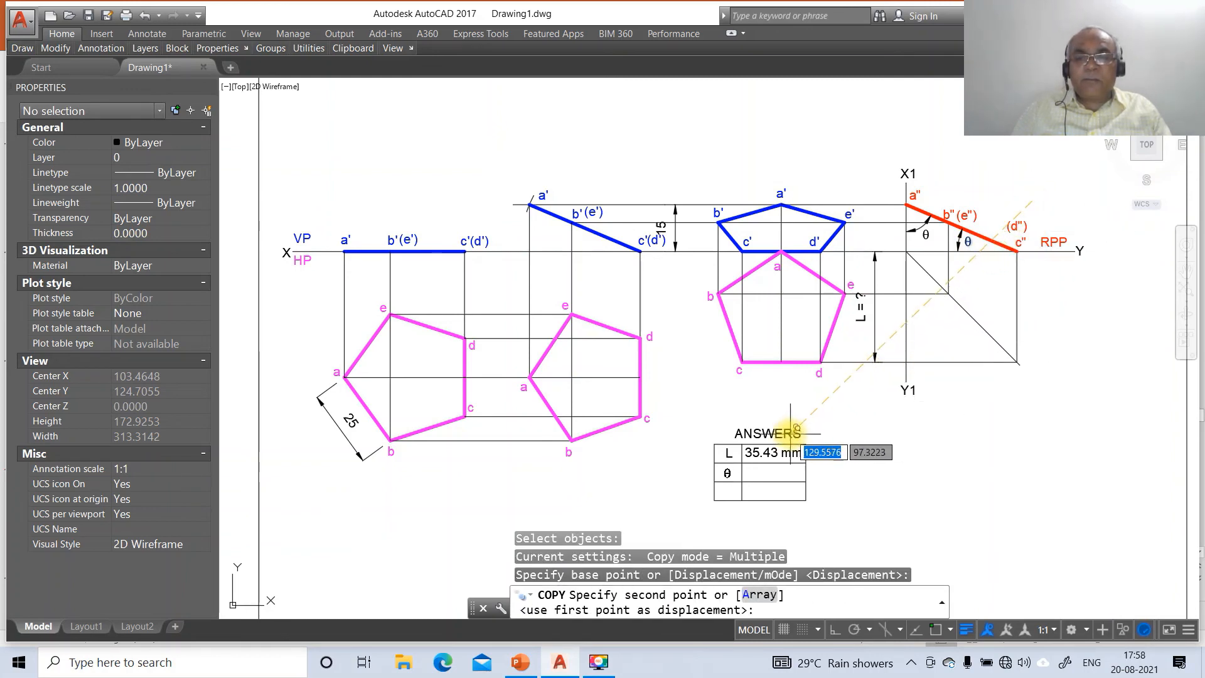
{"action": "left_click", "coordinate": [792, 426]}
{"action": "key", "text": "Return"}
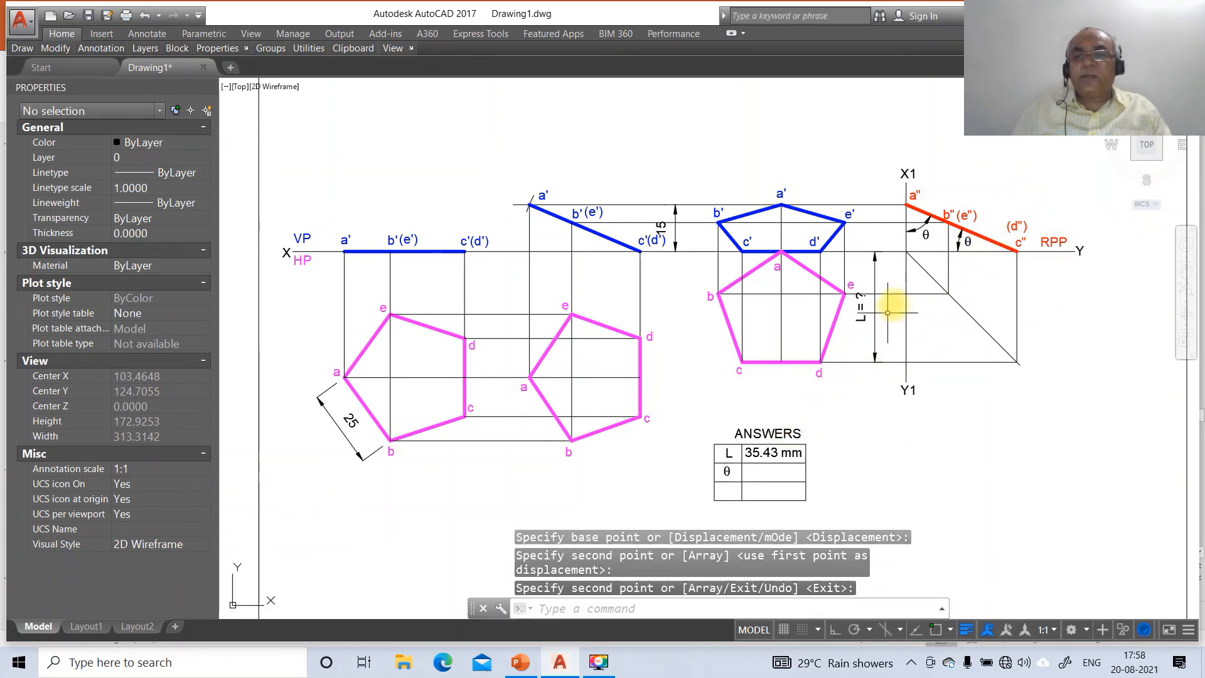
{"action": "key", "text": "Return"}
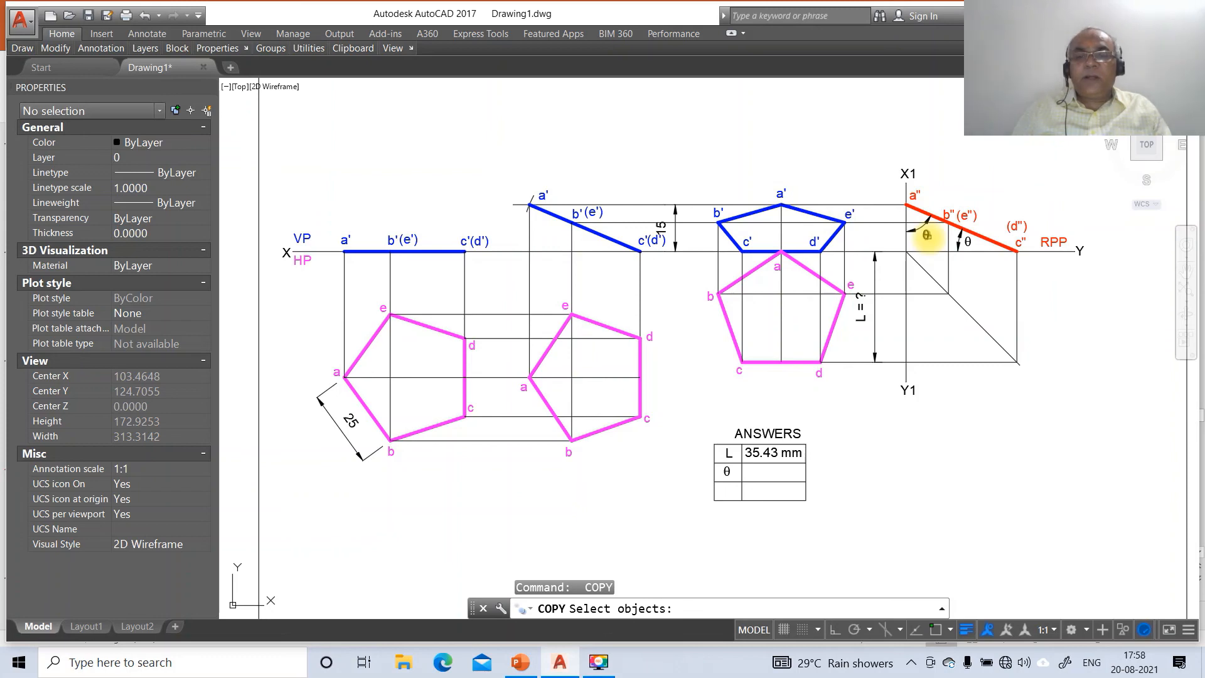
{"action": "key", "text": "Escape"}
{"action": "key", "text": "Escape"}
- Change the angle label between the vertical X1Y1 line and the red side-view line to φ
{"action": "type", "text": "dde"}
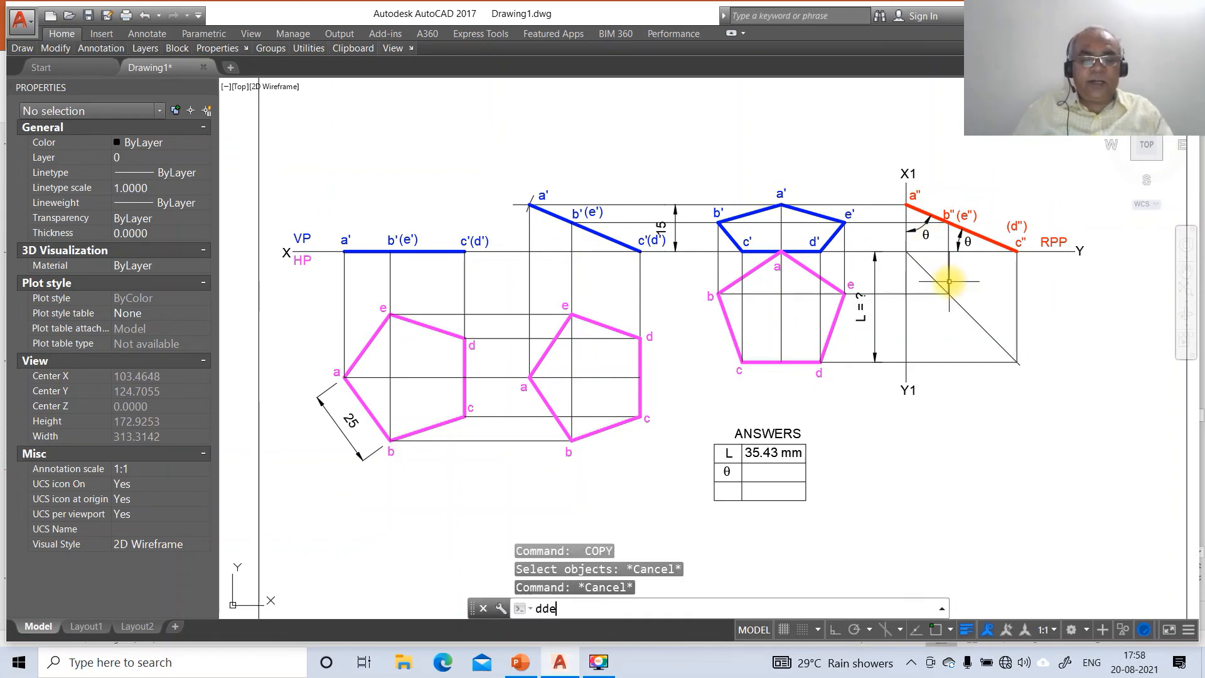
{"action": "type", "text": "dit"}
{"action": "key", "text": "Return"}
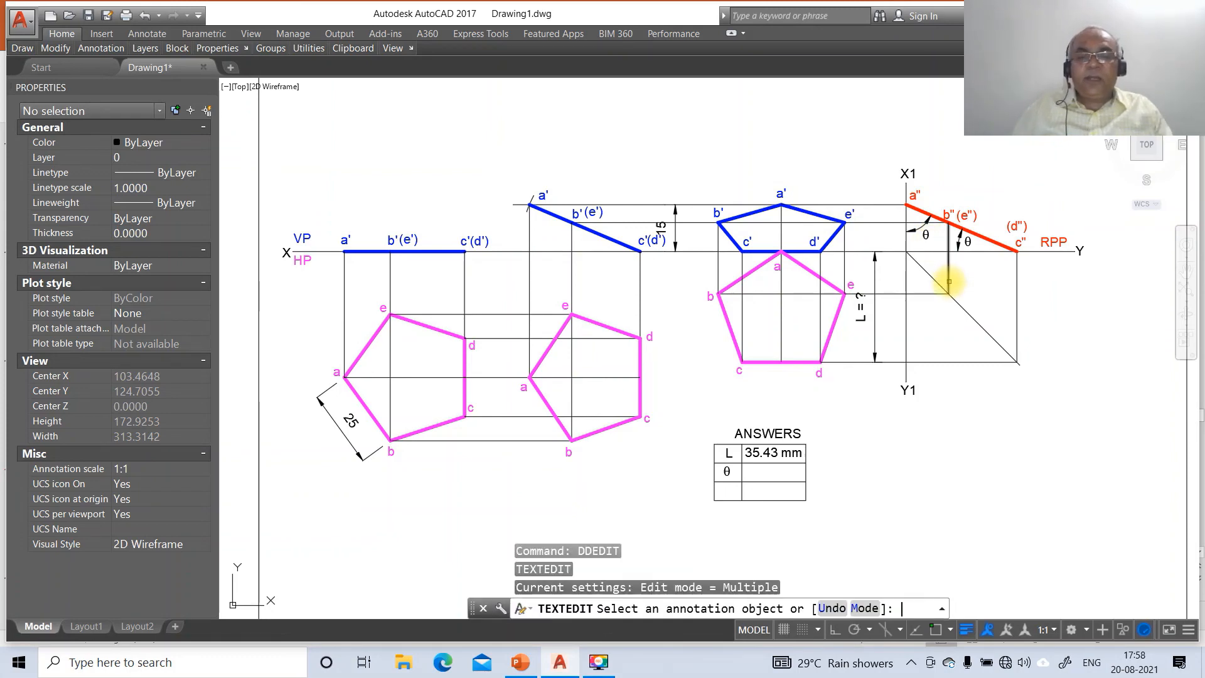
{"action": "left_click", "coordinate": [927, 235]}
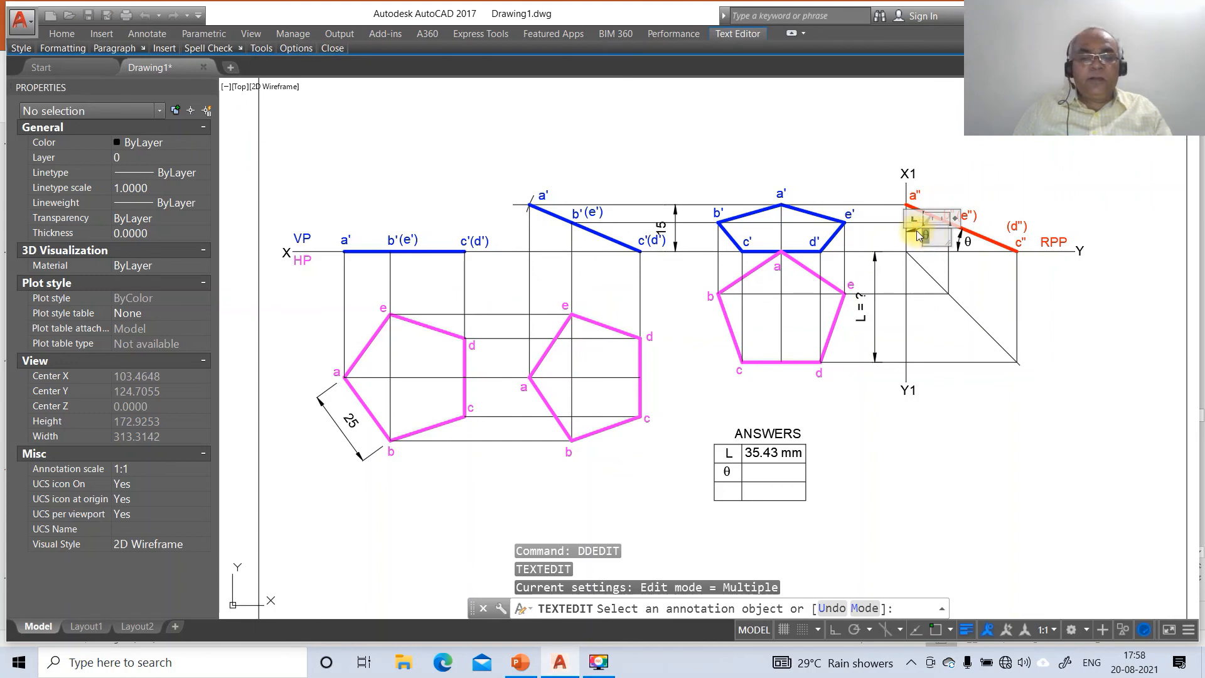
{"action": "type", "text": "f"}
{"action": "left_click", "coordinate": [936, 360]}
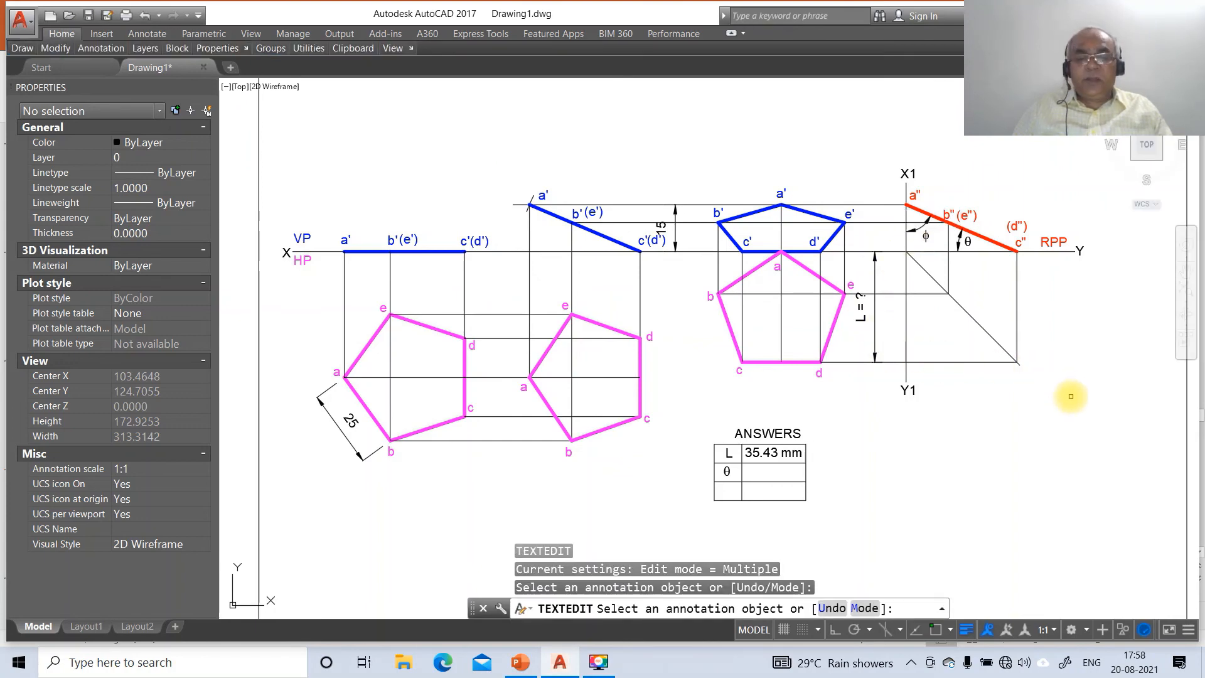
{"action": "key", "text": "Return"}
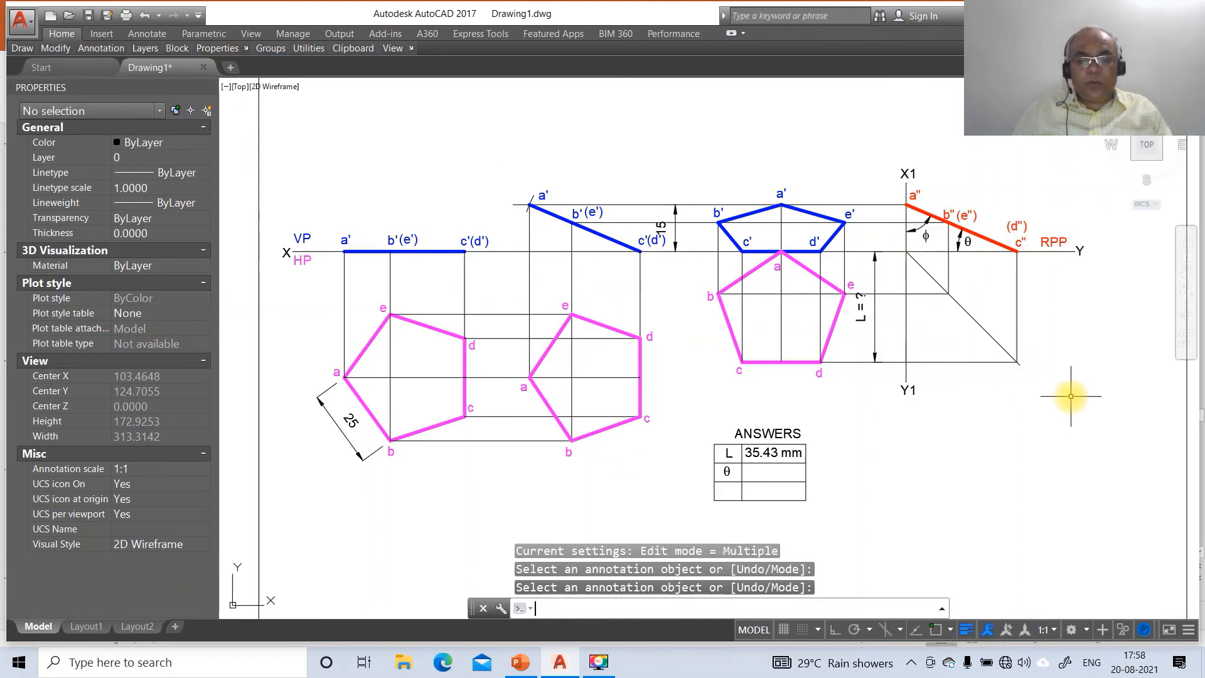
- Copy the φ label from the side view into the third row's left cell of the ANSWERS table
{"action": "type", "text": "co"}
{"action": "key", "text": "Return"}
{"action": "left_click", "coordinate": [926, 236]}
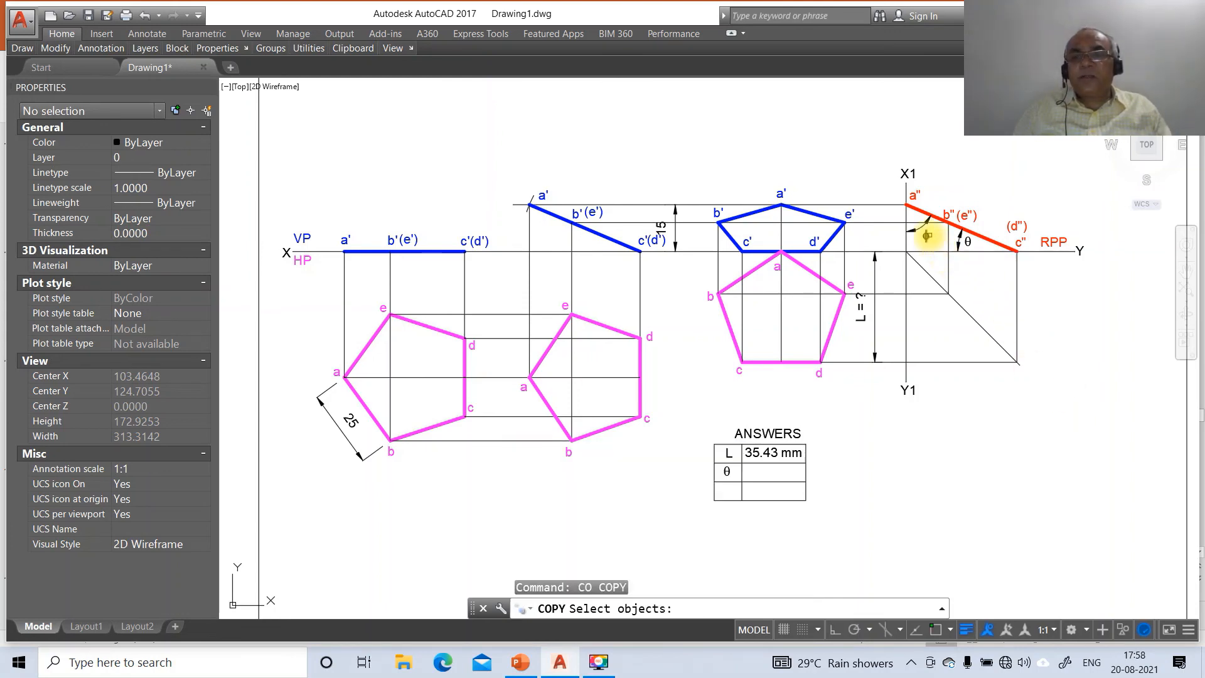
{"action": "key", "text": "Return"}
{"action": "left_click", "coordinate": [950, 255]}
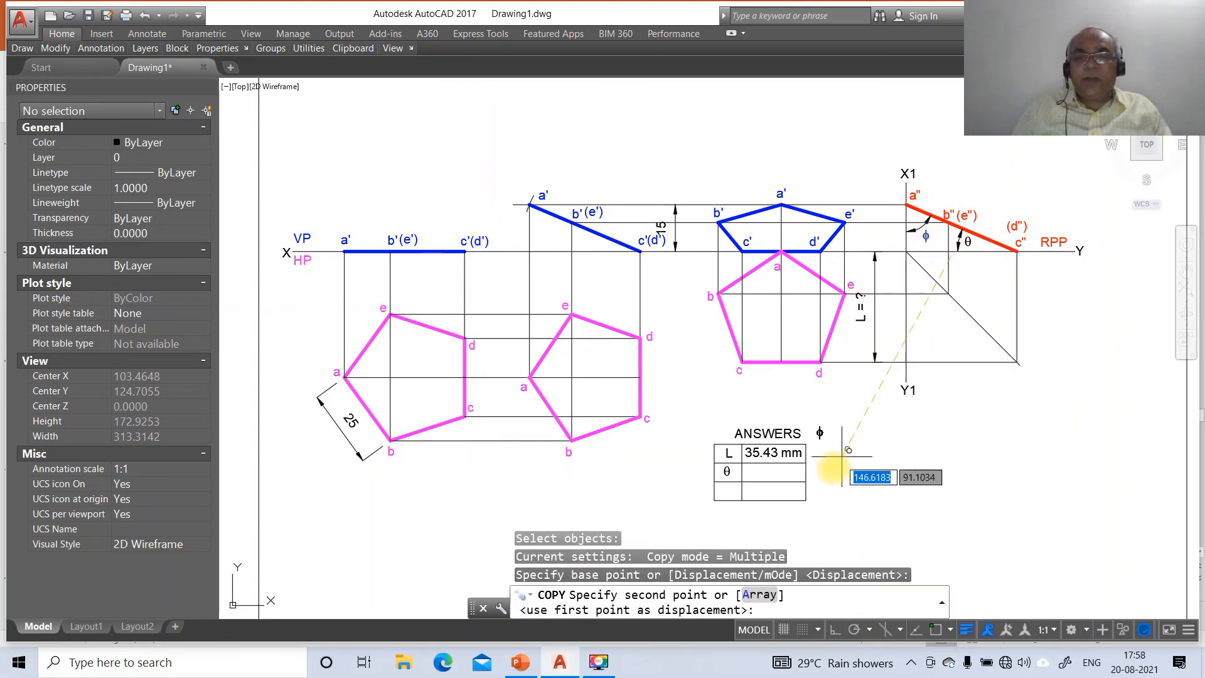
{"action": "left_click", "coordinate": [756, 506]}
{"action": "key", "text": "Return"}
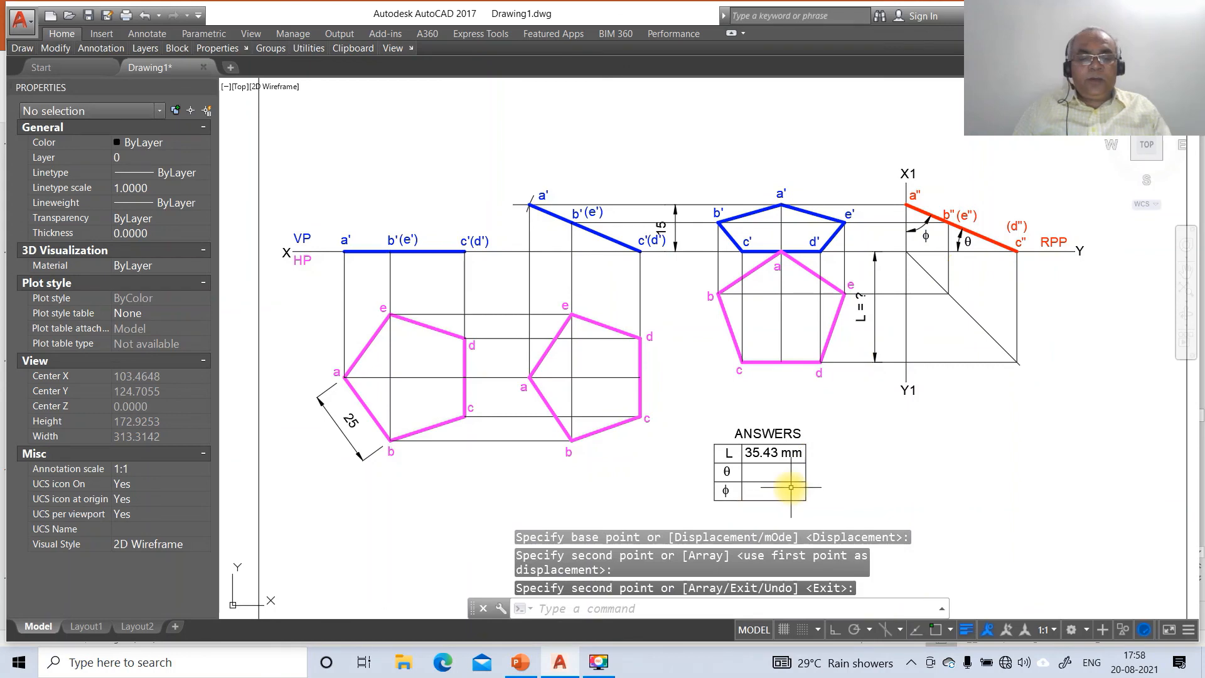
- Add the single-line text 22.95° in the θ row's right cell, with height 3 and rotation 0
{"action": "type", "text": "dt"}
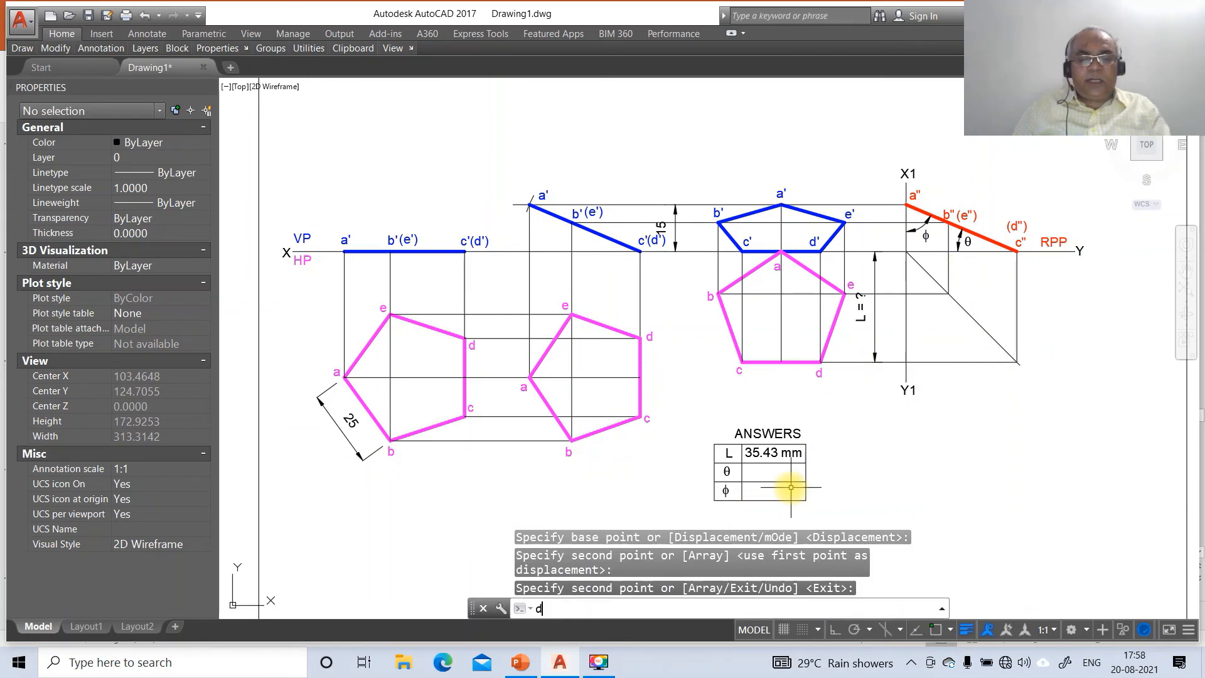
{"action": "key", "text": "Return"}
{"action": "left_click", "coordinate": [747, 474]}
{"action": "key", "text": "Return"}
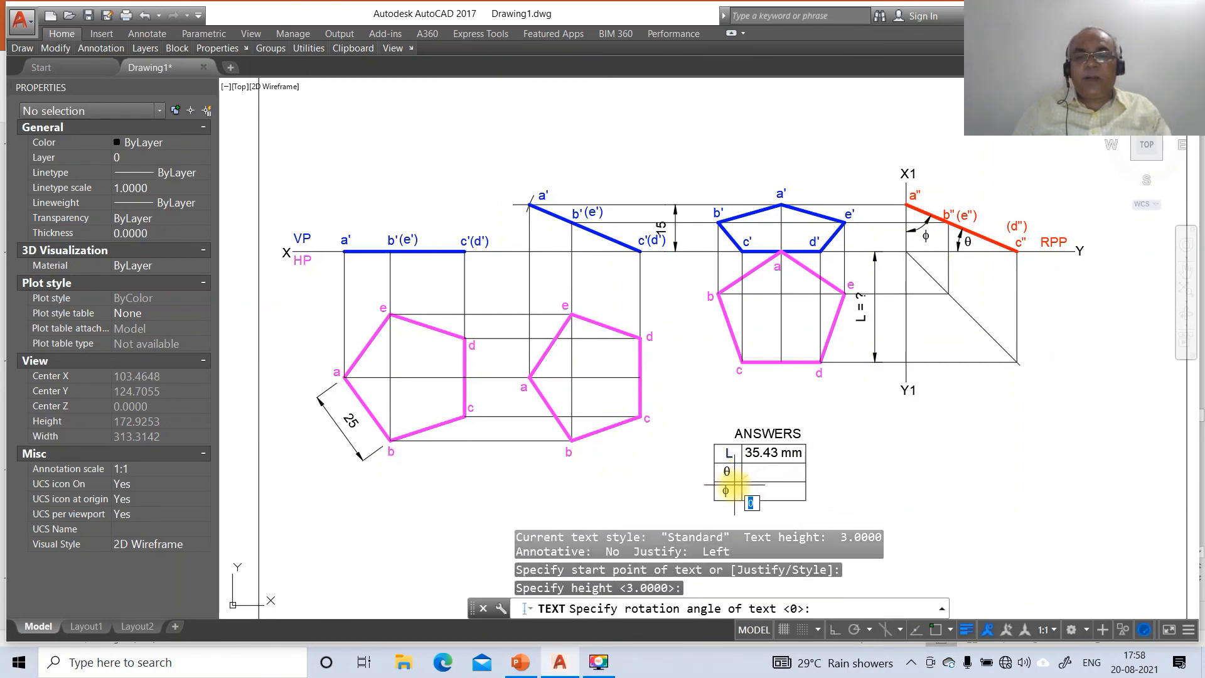
{"action": "key", "text": "Return"}
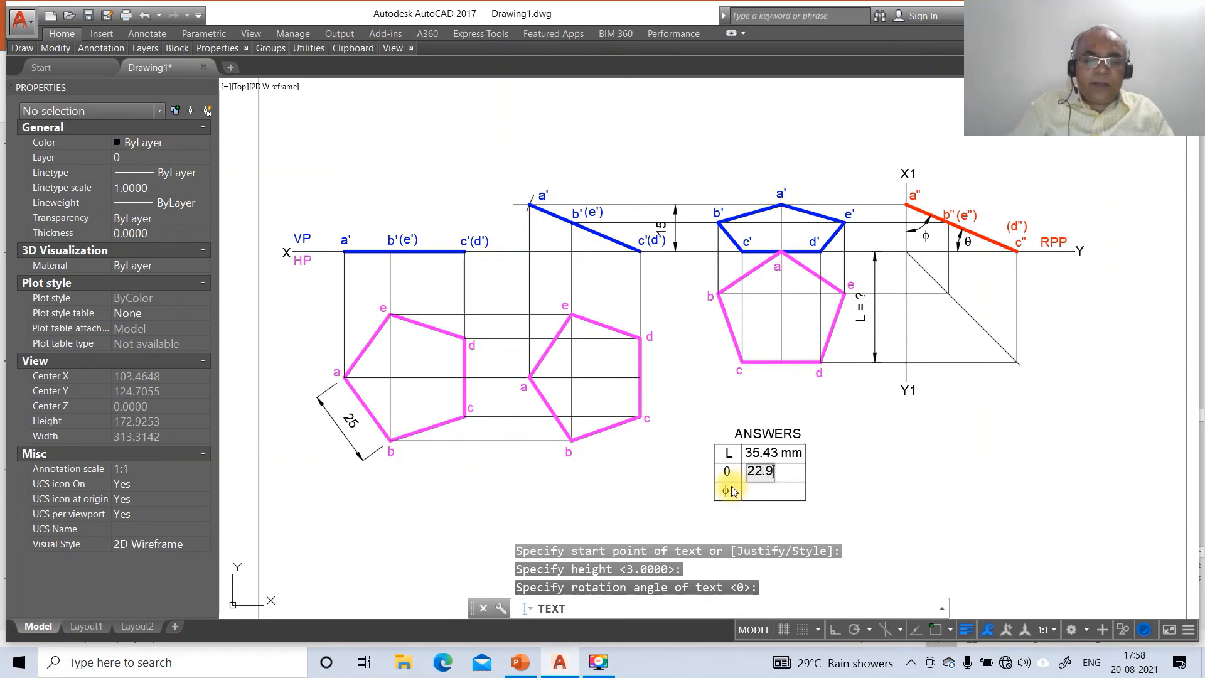
{"action": "type", "text": "22.95%%d"}
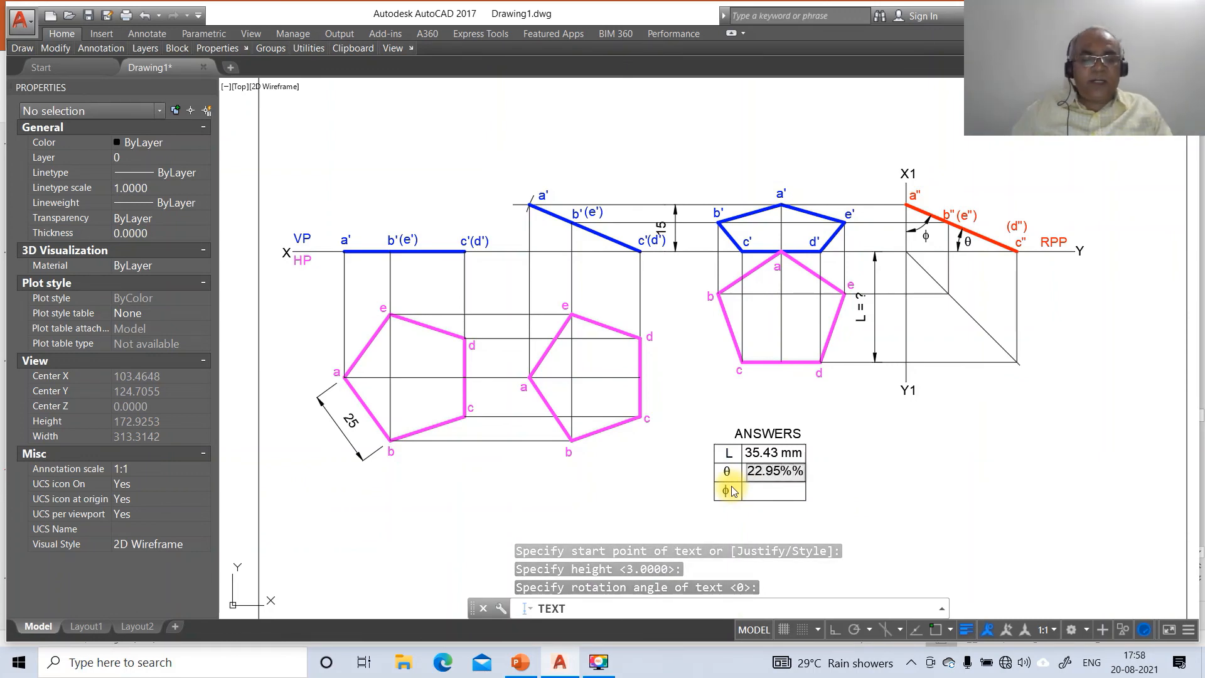
{"action": "key", "text": "Return"}
{"action": "key", "text": "Return"}
- Move the 22.95° text slightly so it sits centred in its table cell
{"action": "type", "text": "m"}
{"action": "key", "text": "Return"}
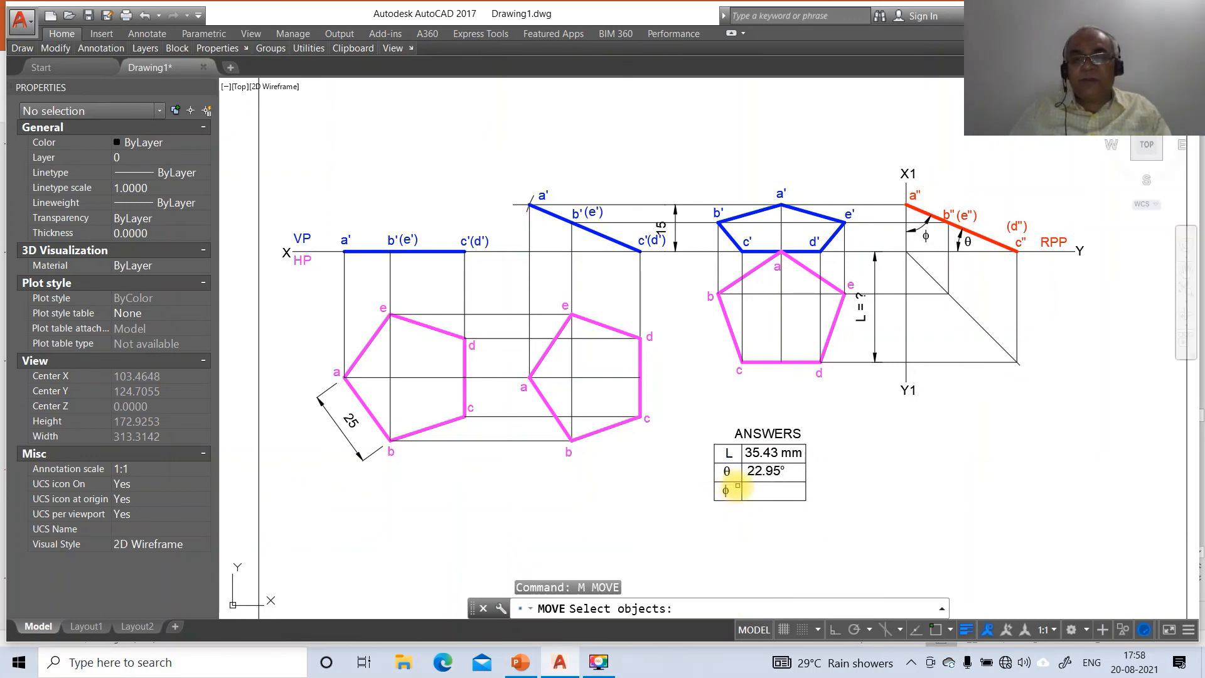
{"action": "left_click", "coordinate": [764, 471]}
{"action": "key", "text": "Return"}
{"action": "left_click", "coordinate": [757, 504]}
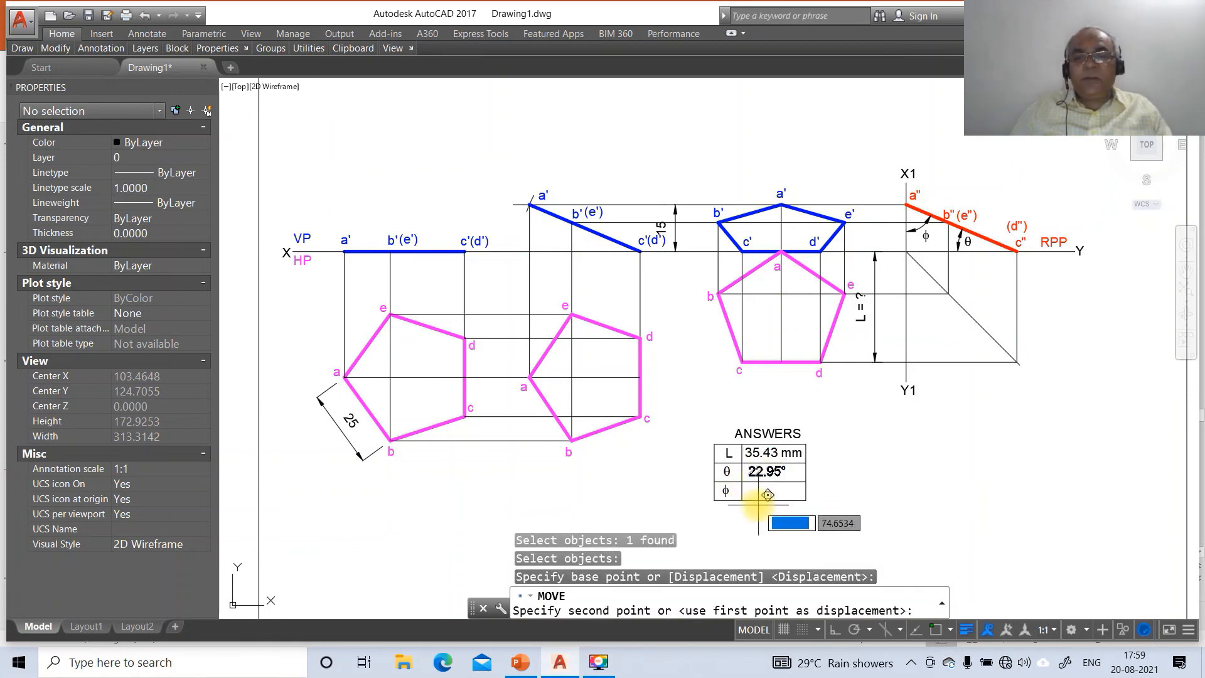
{"action": "left_click", "coordinate": [759, 506]}
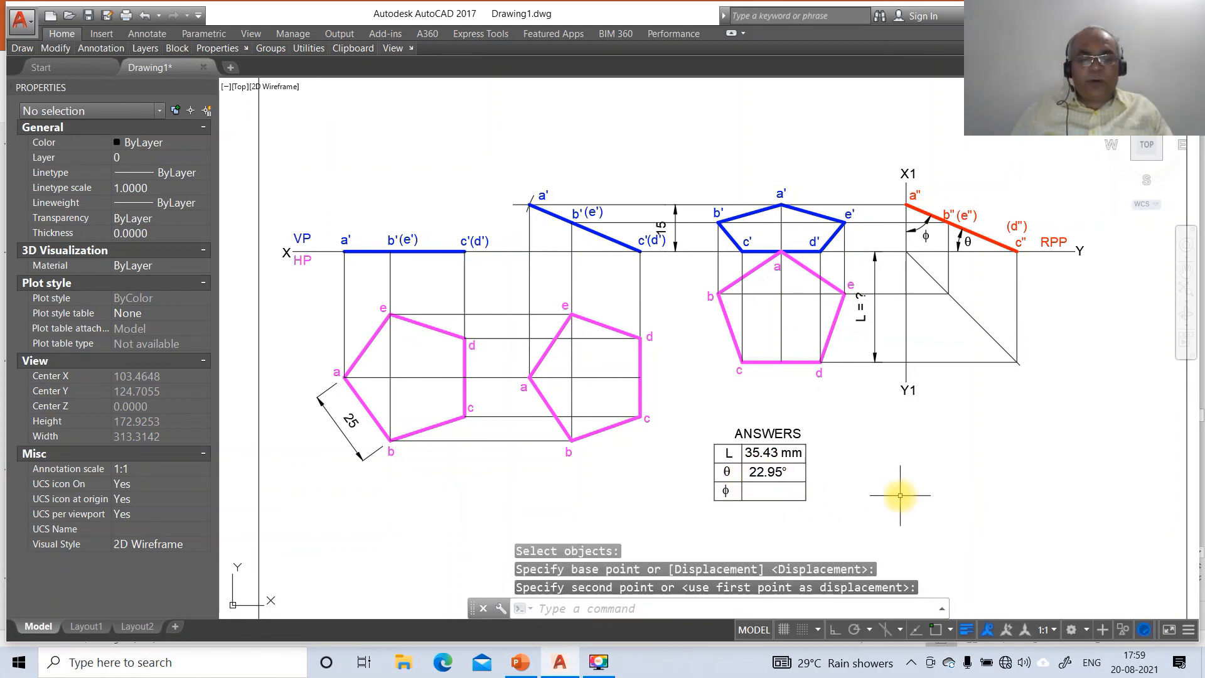
- With Ortho on, copy the 22.95° text straight down into the φ row's right cell
{"action": "type", "text": "co"}
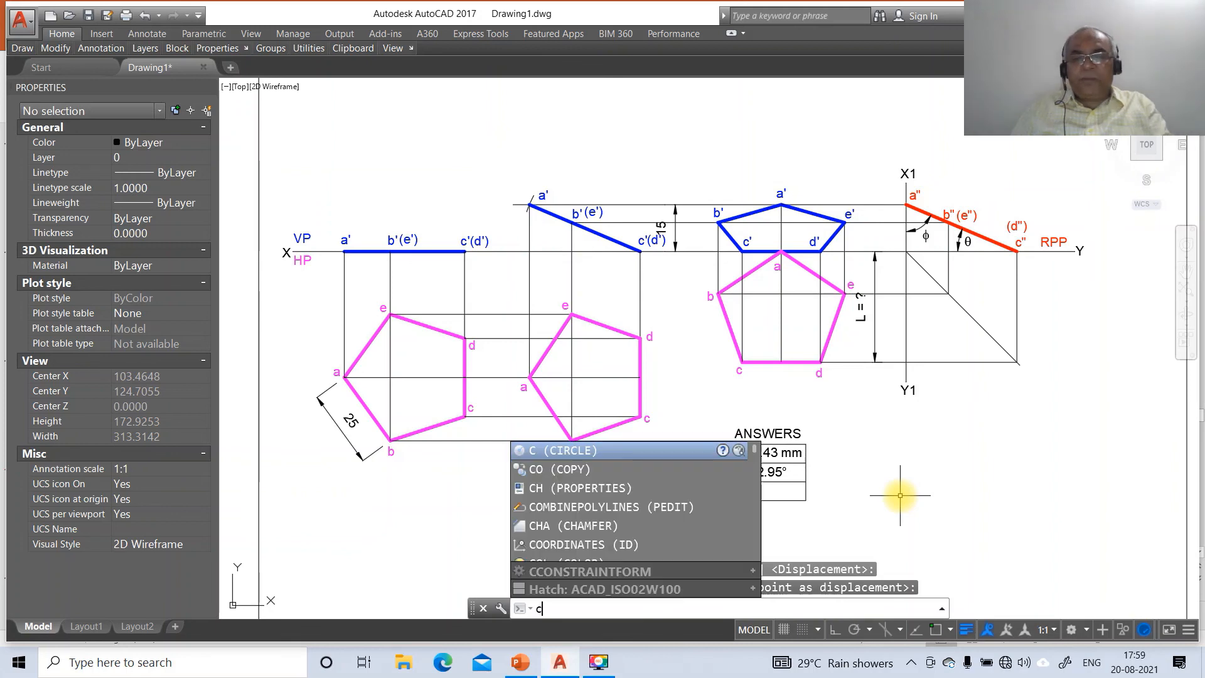
{"action": "key", "text": "Return"}
{"action": "left_click", "coordinate": [836, 632]}
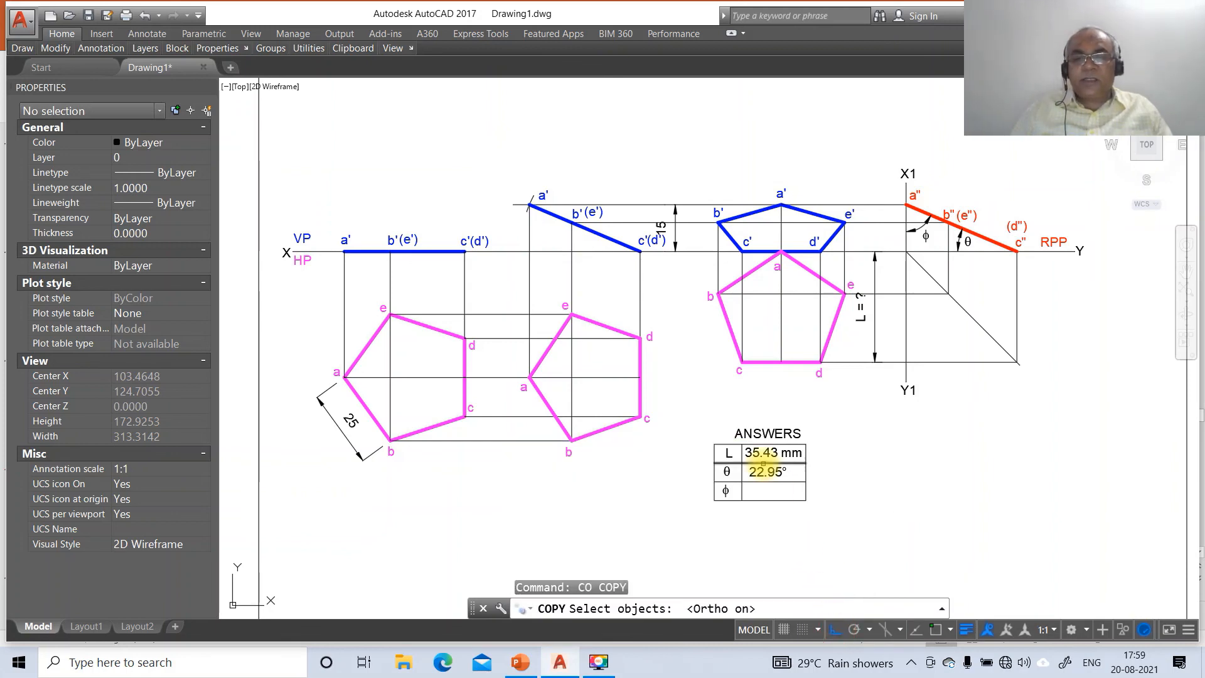
{"action": "left_click", "coordinate": [763, 471]}
{"action": "key", "text": "Return"}
{"action": "left_click", "coordinate": [780, 403]}
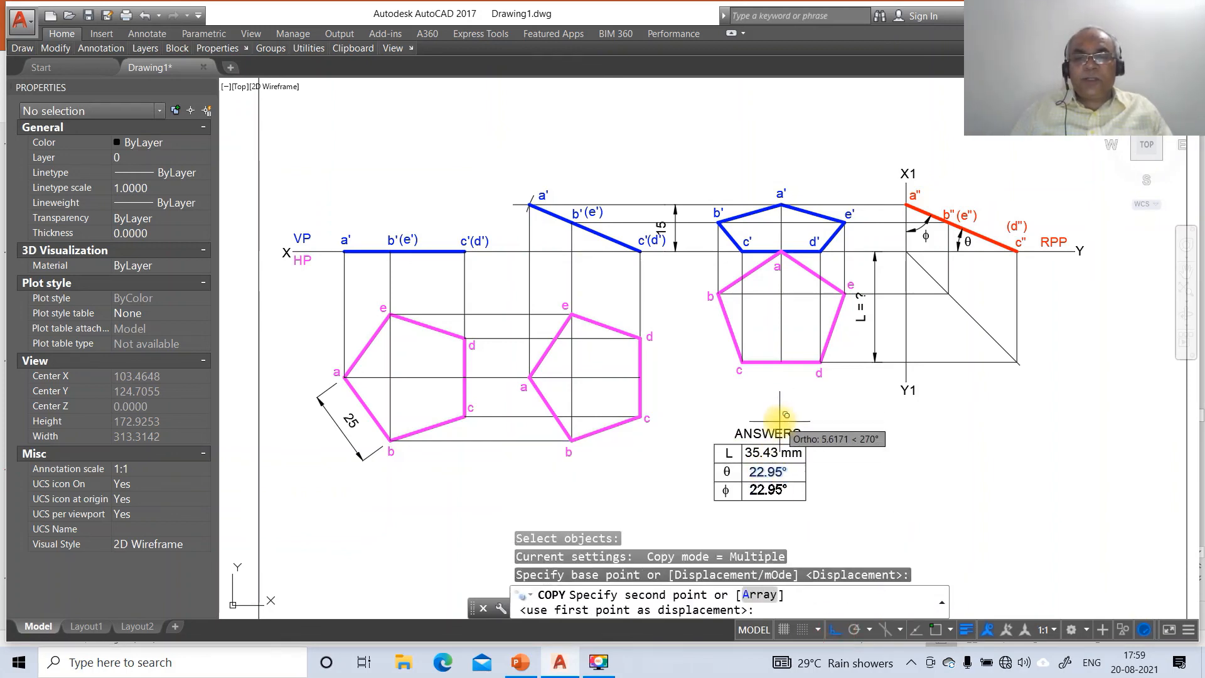
{"action": "left_click", "coordinate": [785, 415]}
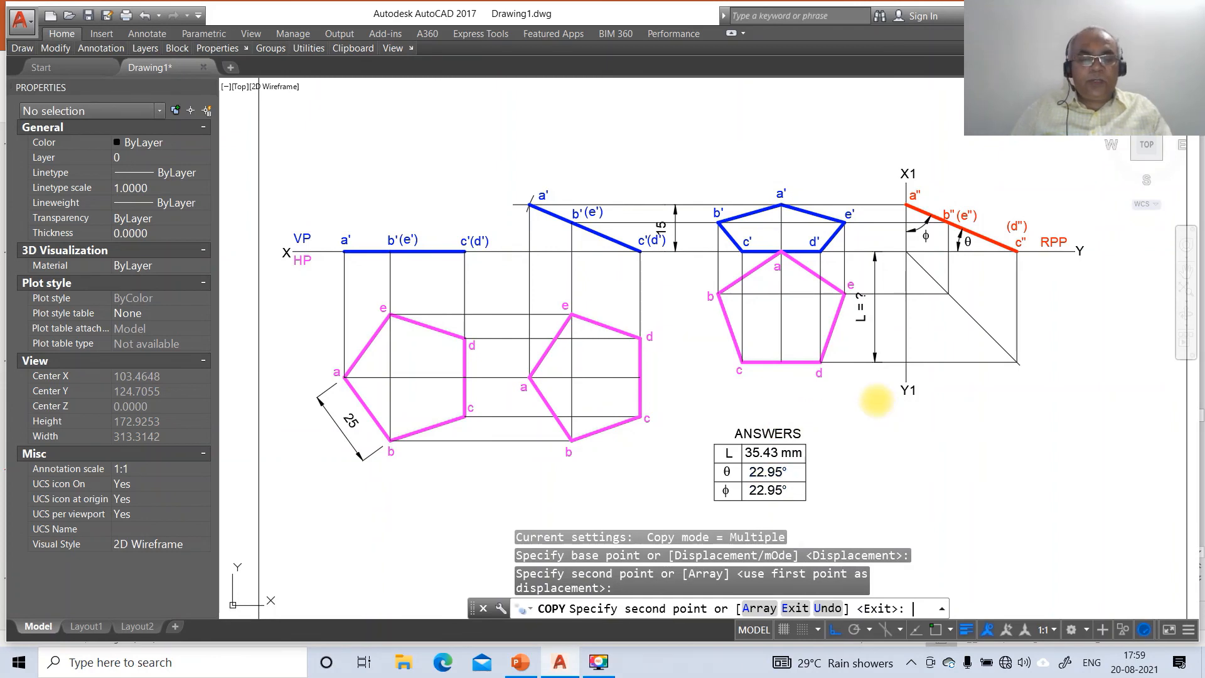
{"action": "key", "text": "Return"}
- Edit the angle value in the φ row of the ANSWERS table to 67.05°
{"action": "type", "text": "ddedit"}
{"action": "key", "text": "Return"}
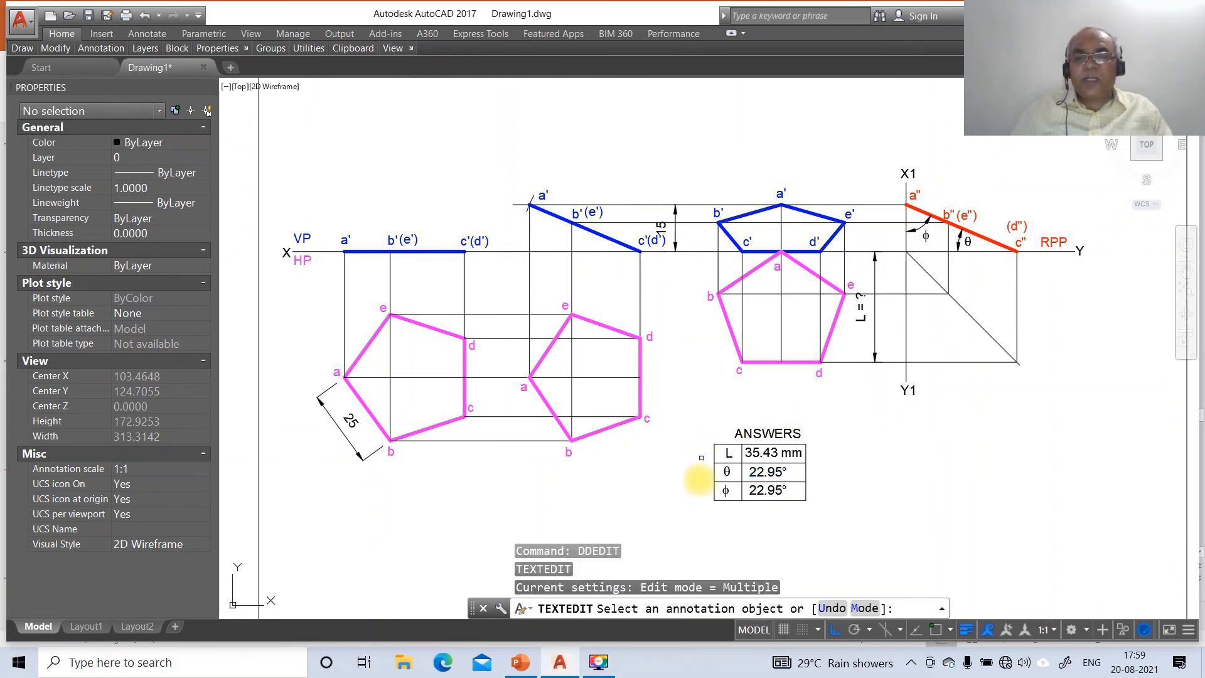
{"action": "left_click", "coordinate": [773, 490]}
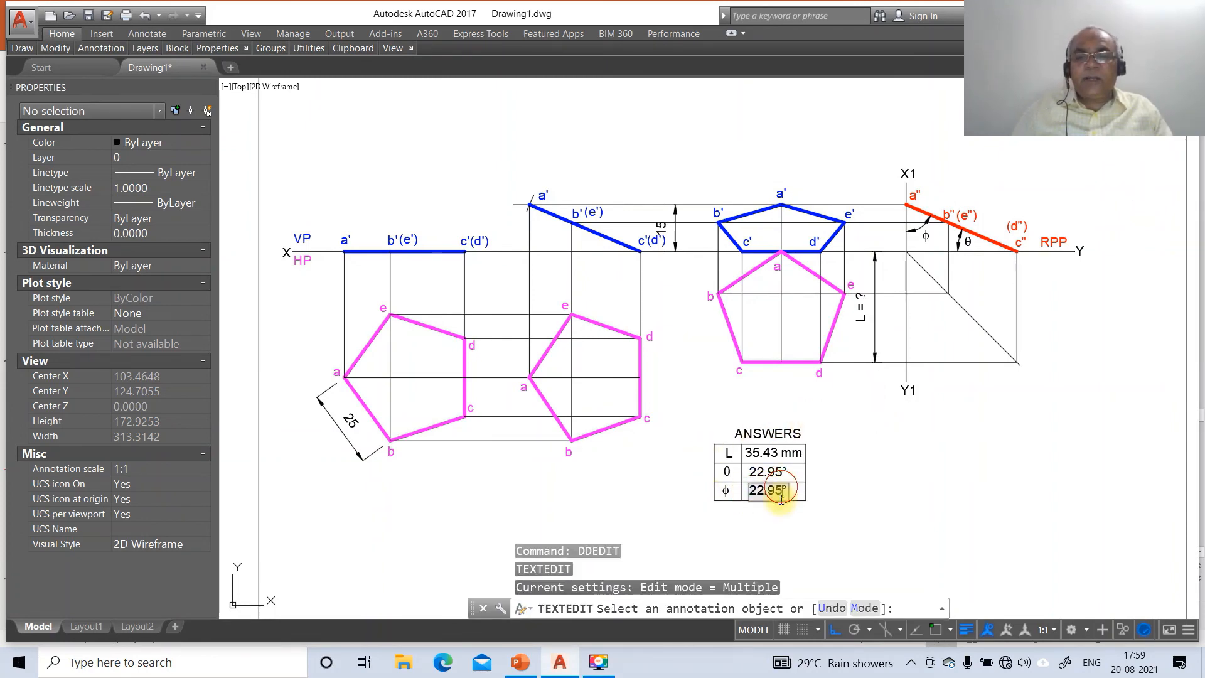
{"action": "key", "text": "BackSpace"}
{"action": "key", "text": "BackSpace"}
{"action": "key", "text": "BackSpace"}
{"action": "key", "text": "BackSpace"}
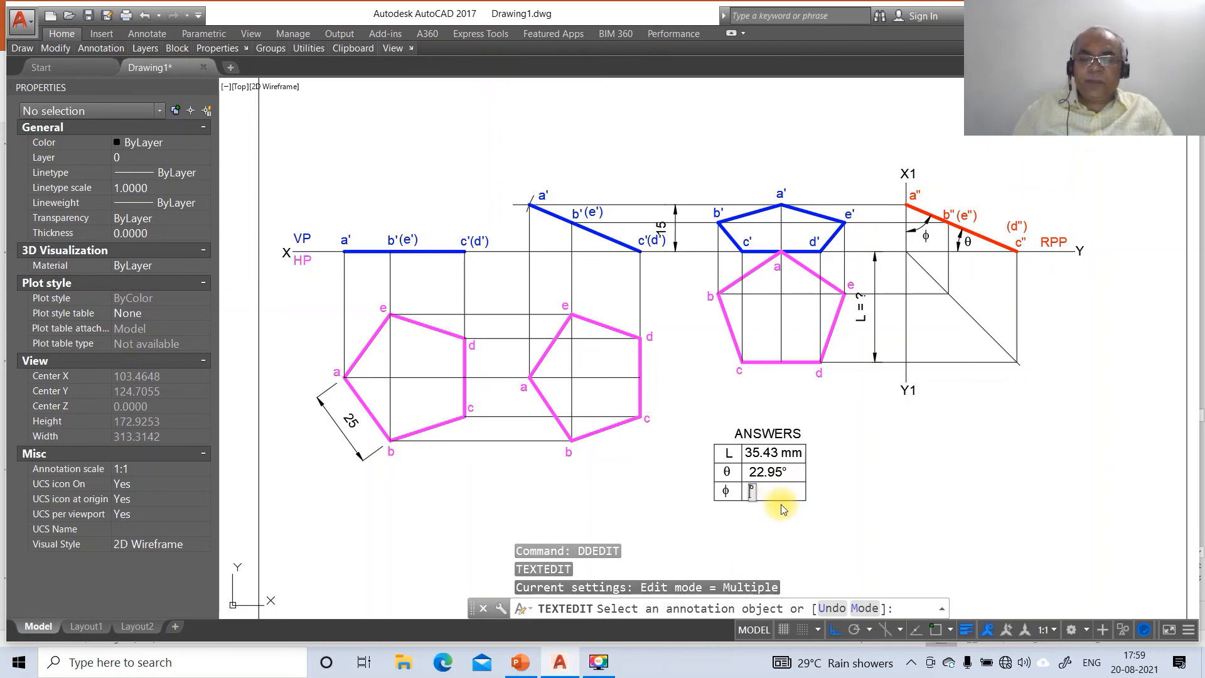
{"action": "type", "text": "67"}
{"action": "type", "text": ".05"}
{"action": "key", "text": "Return"}
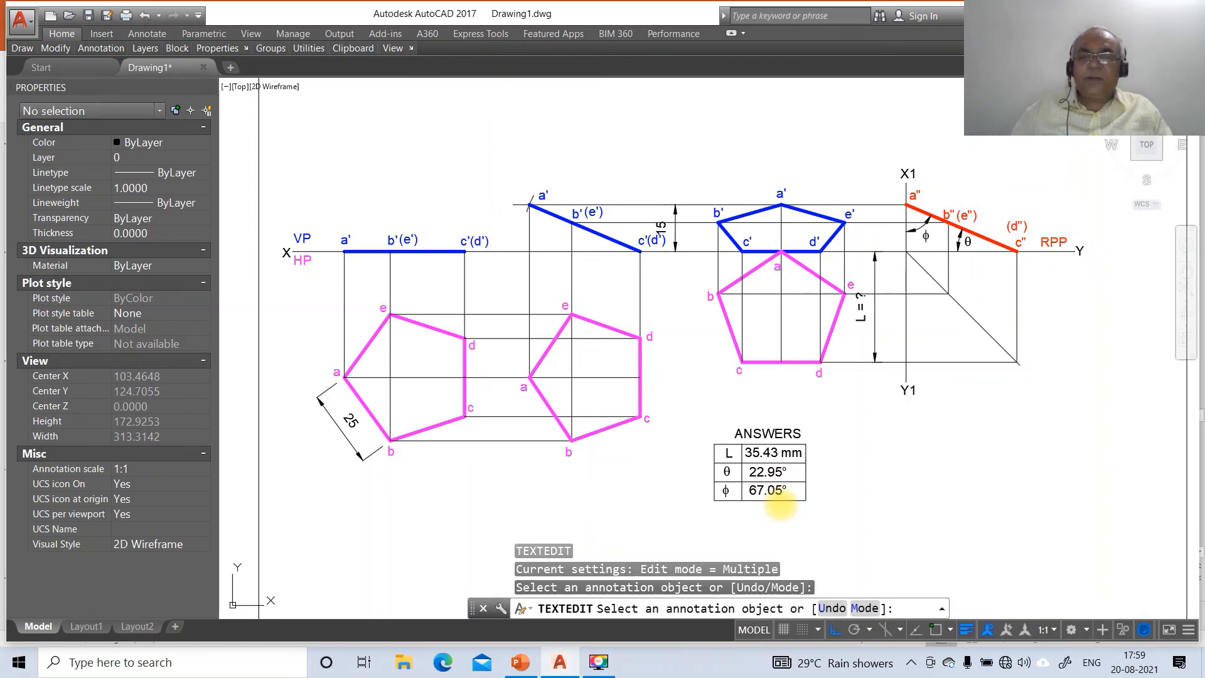
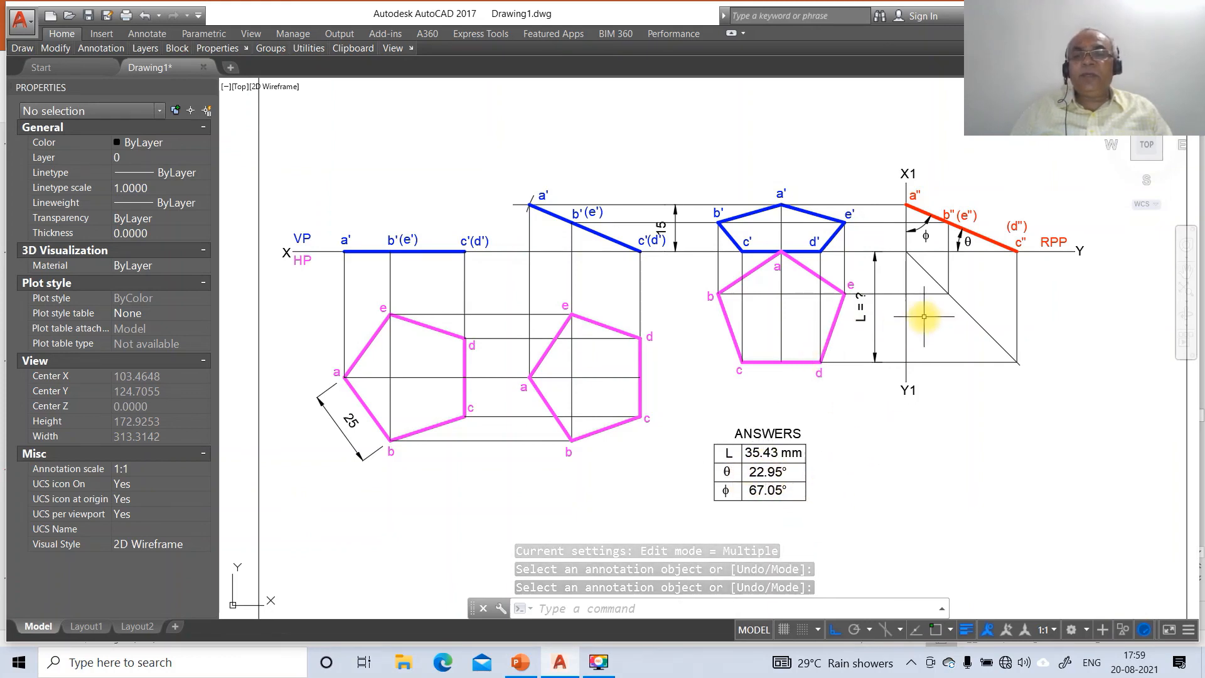
- With Ortho off, move the magenta e label of the final top-view pentagon slightly away from its vertex
{"action": "type", "text": "m"}
{"action": "key", "text": "Return"}
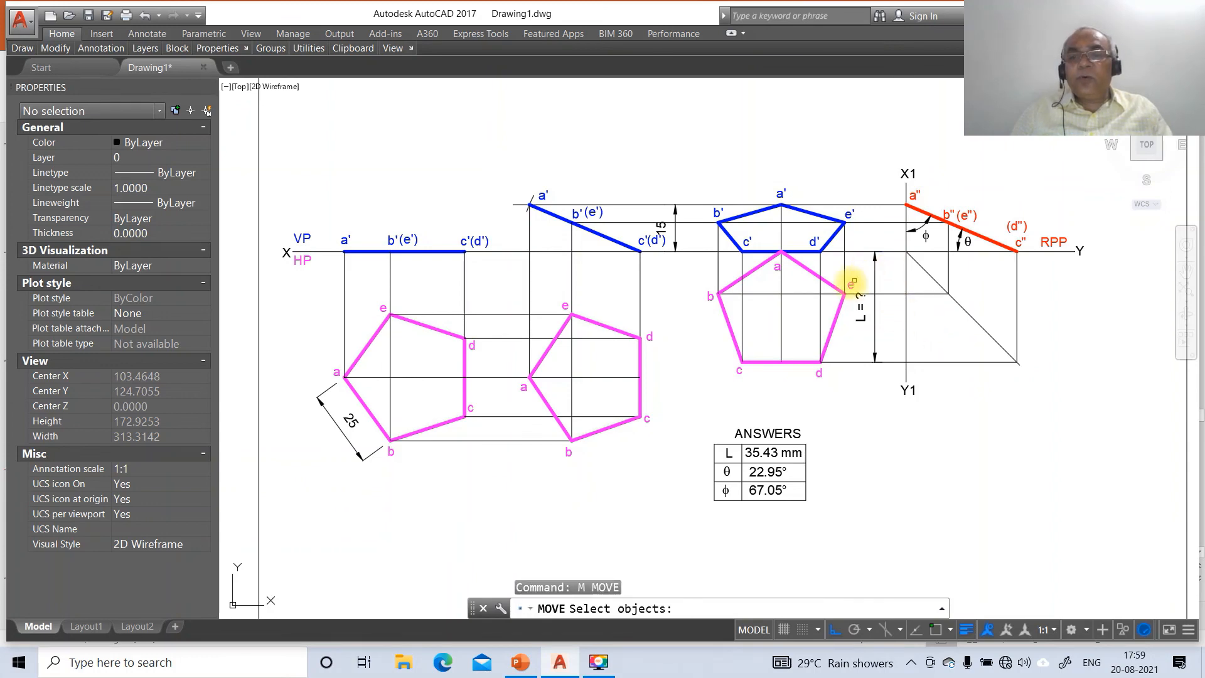
{"action": "left_click", "coordinate": [852, 284]}
{"action": "key", "text": "Return"}
{"action": "left_click", "coordinate": [935, 255]}
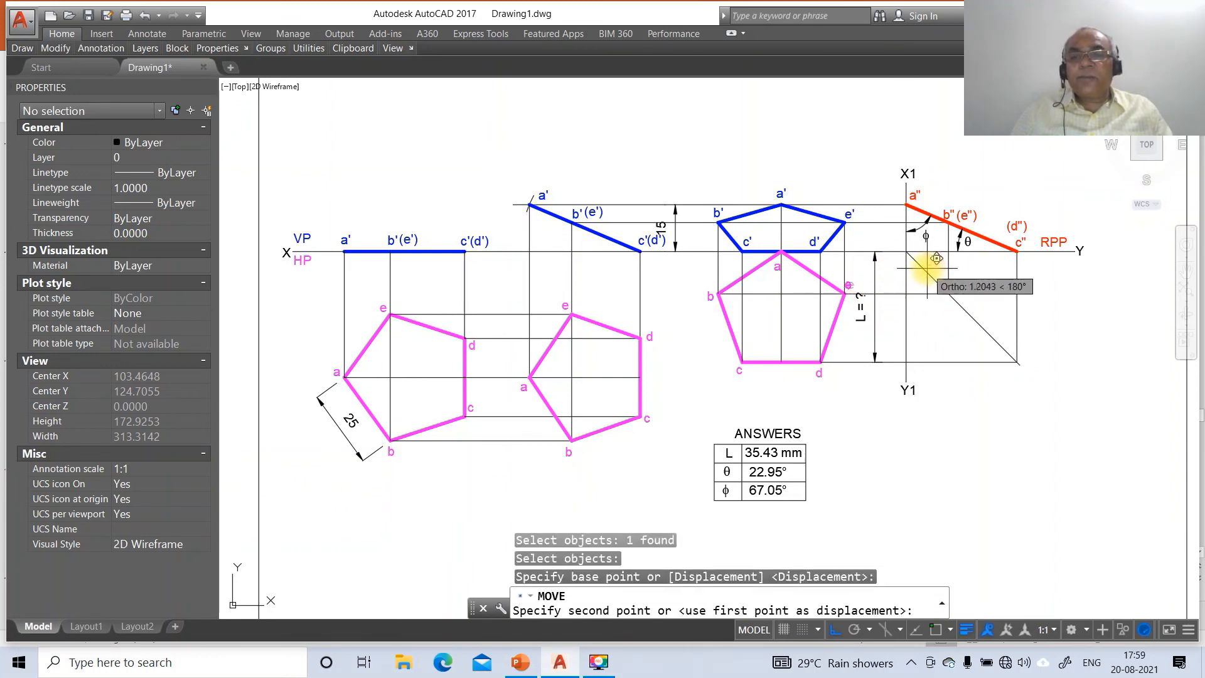
{"action": "left_click", "coordinate": [835, 630]}
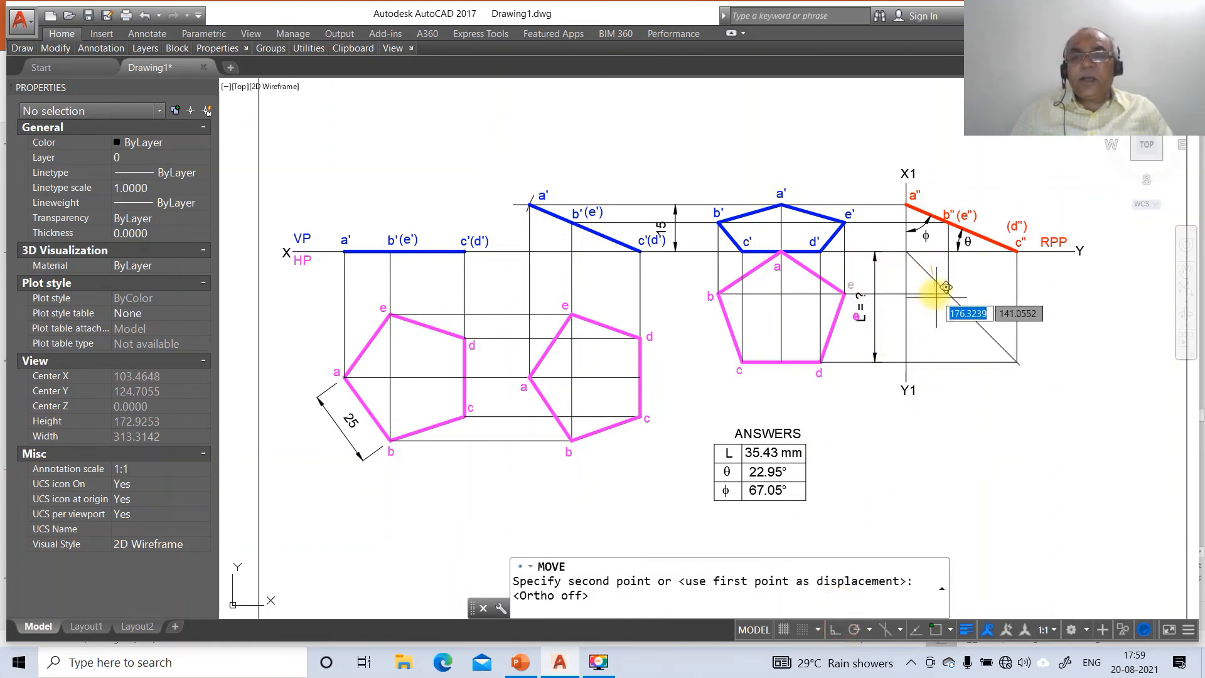
{"action": "left_click", "coordinate": [942, 256]}
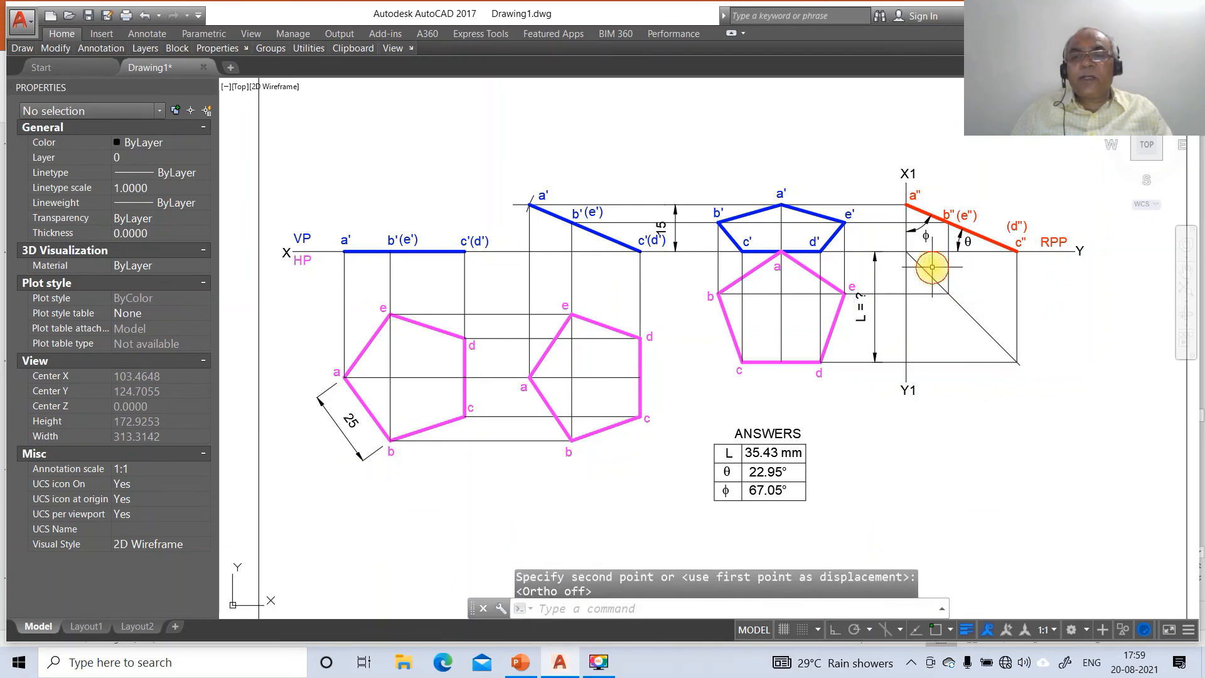
- Reposition the L = ? dimension slightly to the right, clear of the e label, using DIMTEDIT
{"action": "type", "text": "dim"}
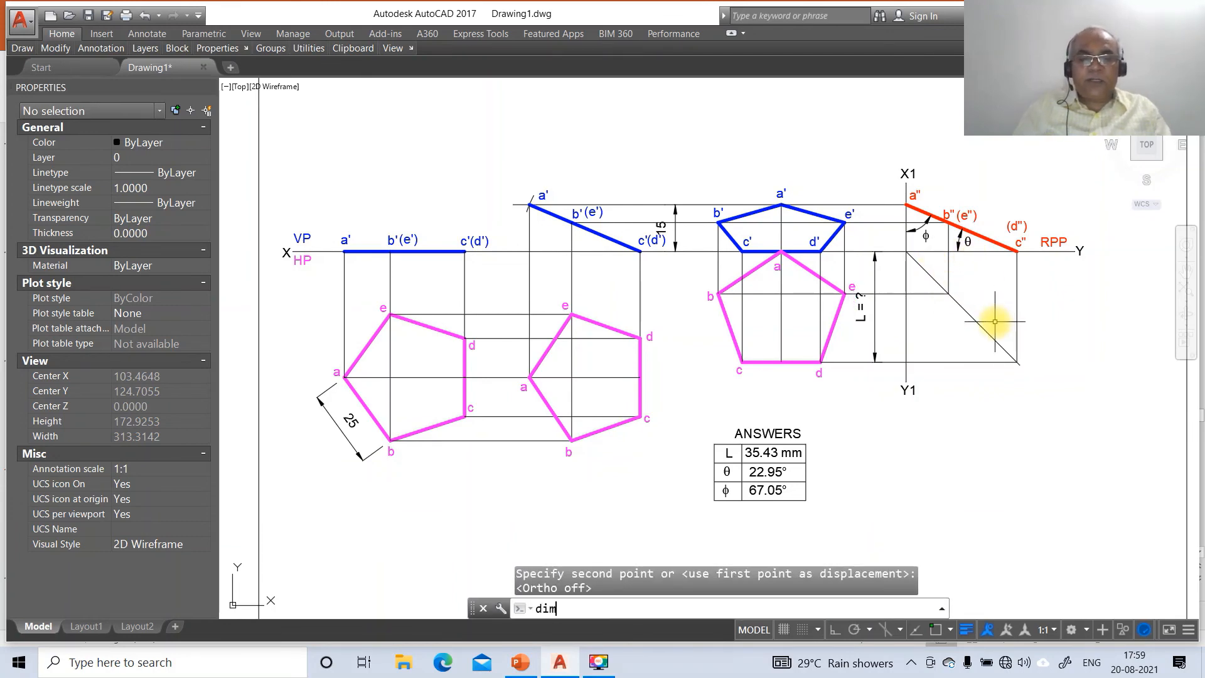
{"action": "type", "text": "ted"}
{"action": "key", "text": "BackSpace"}
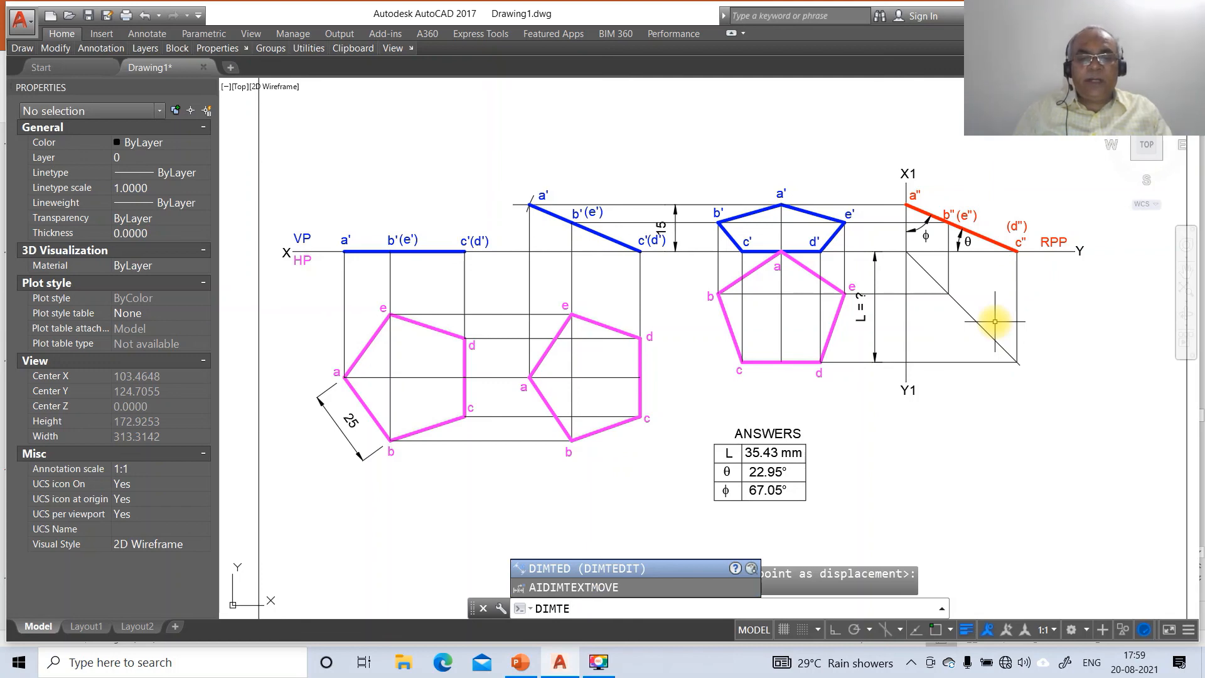
{"action": "key", "text": "Return"}
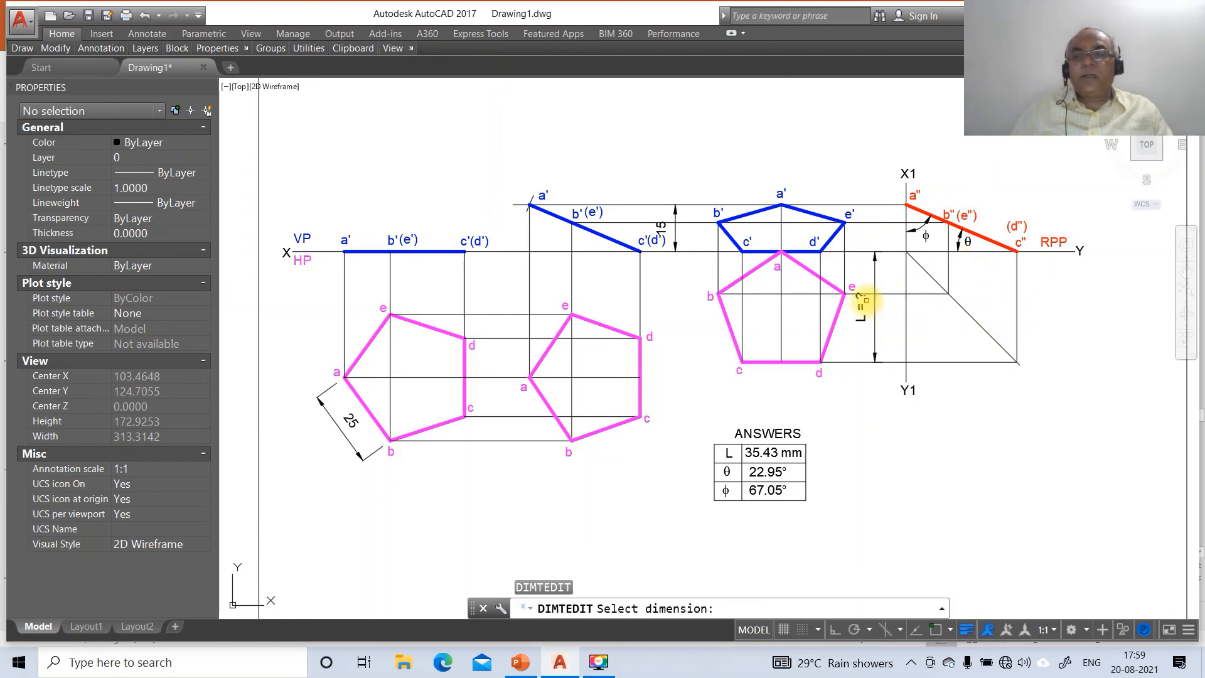
{"action": "left_click", "coordinate": [867, 302]}
{"action": "left_click", "coordinate": [863, 300]}
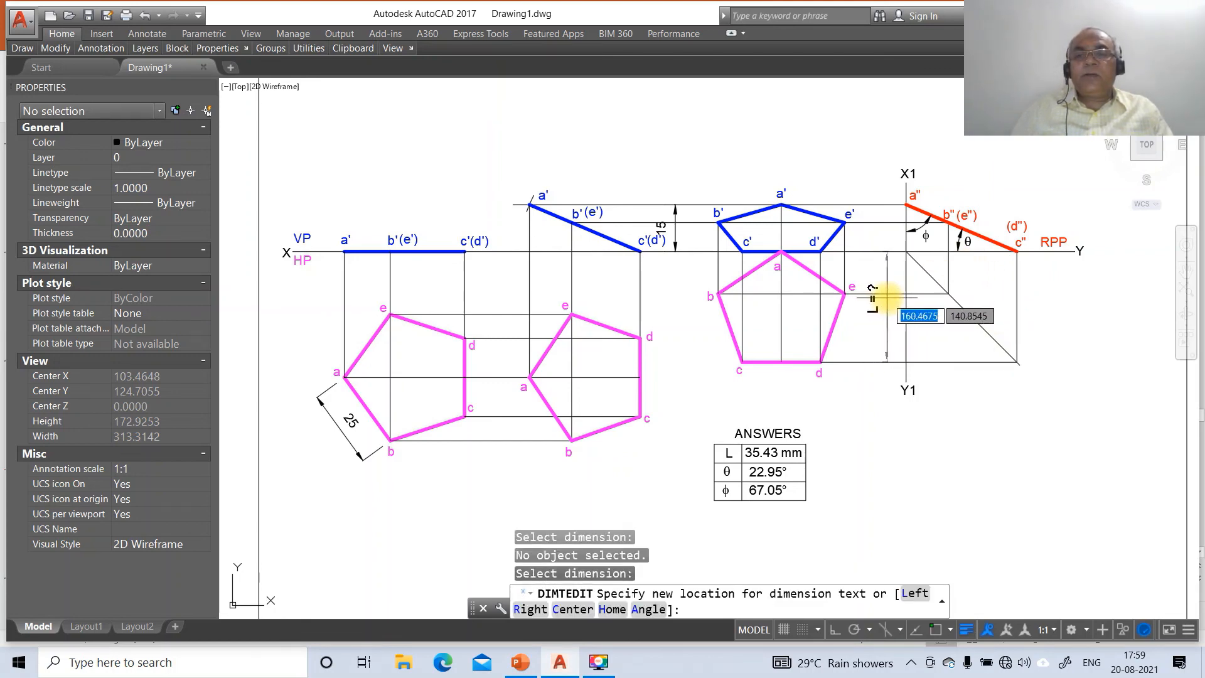
{"action": "left_click", "coordinate": [873, 297]}
- Shift the vertical 15 dimension to the right so its text clears the c'(d') label
{"action": "key", "text": "Return"}
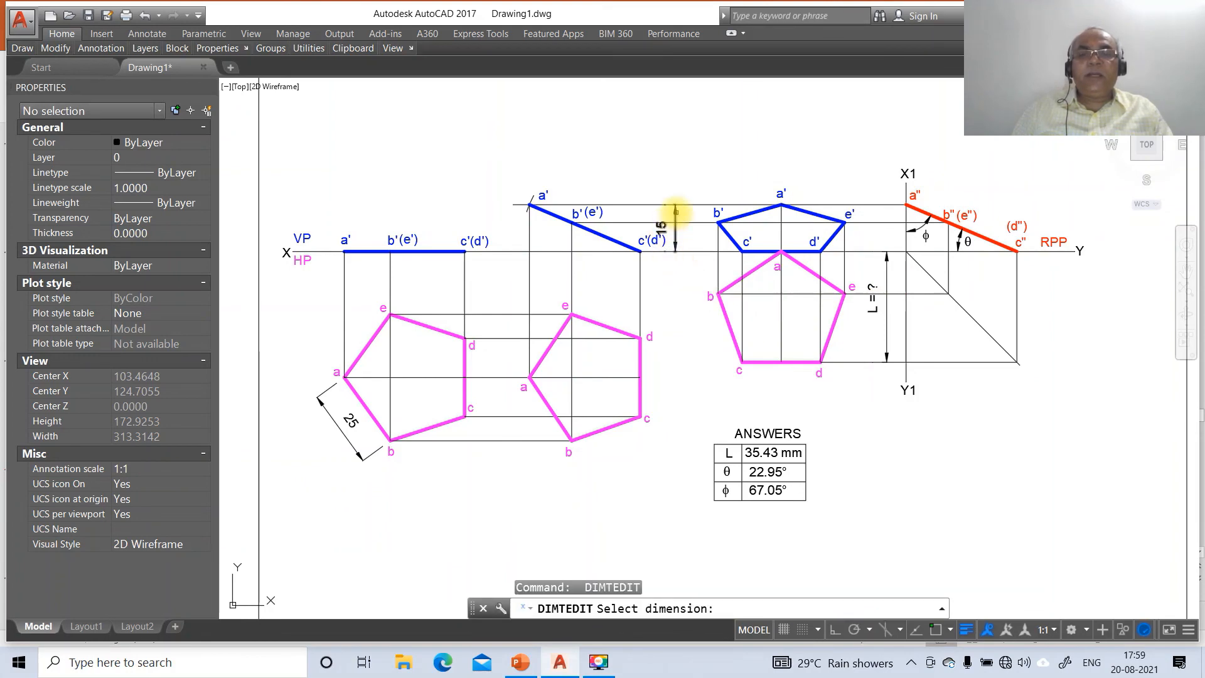
{"action": "left_click", "coordinate": [675, 213]}
{"action": "left_click", "coordinate": [690, 225]}
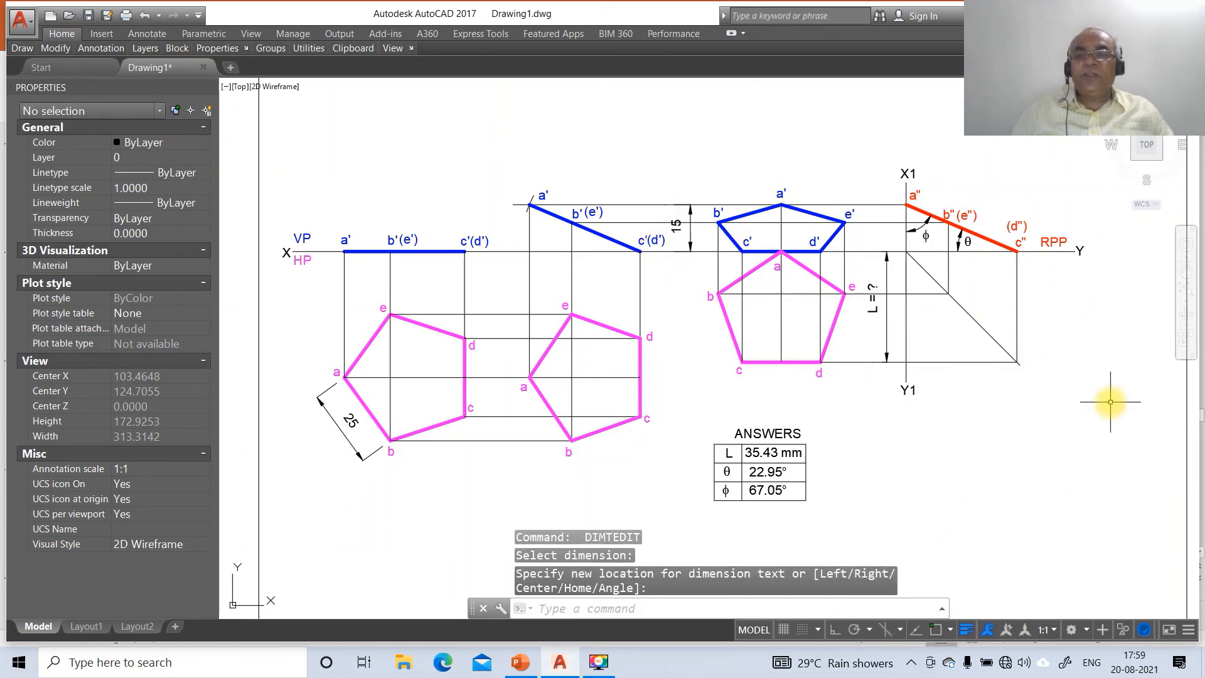
- Add an angular dimension between the diagonal projection line and the XY reference line, placing its arc below c"
{"action": "type", "text": "d"}
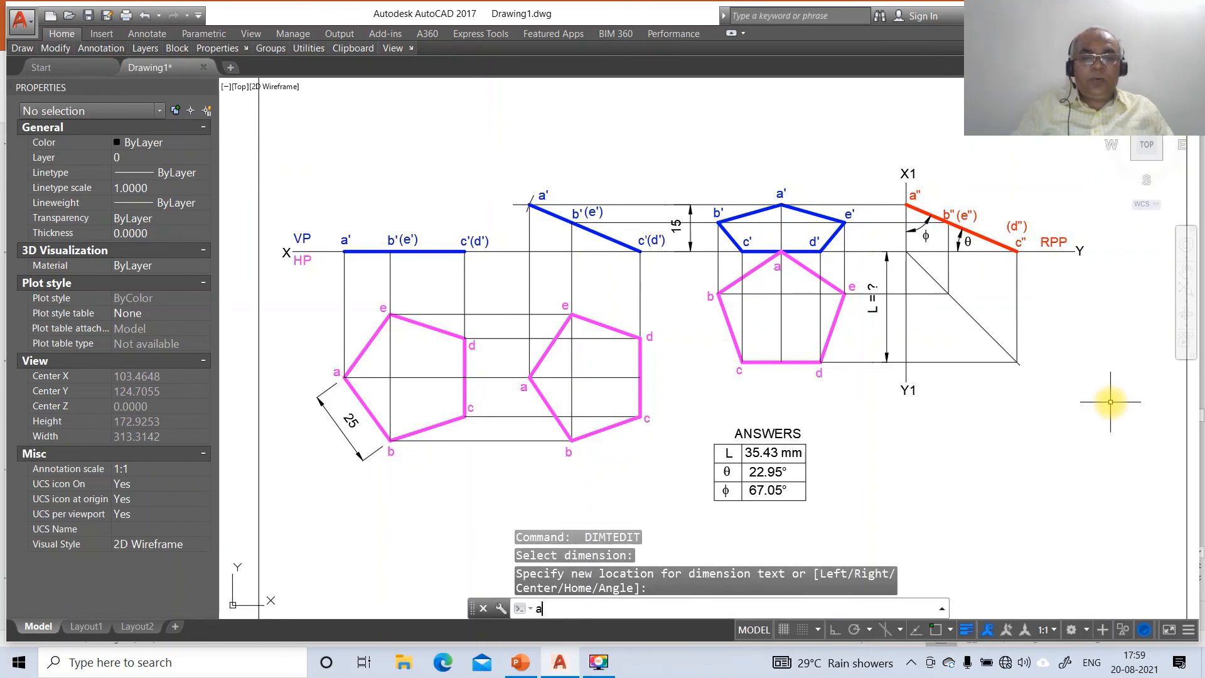
{"action": "type", "text": "im"}
{"action": "key", "text": "Return"}
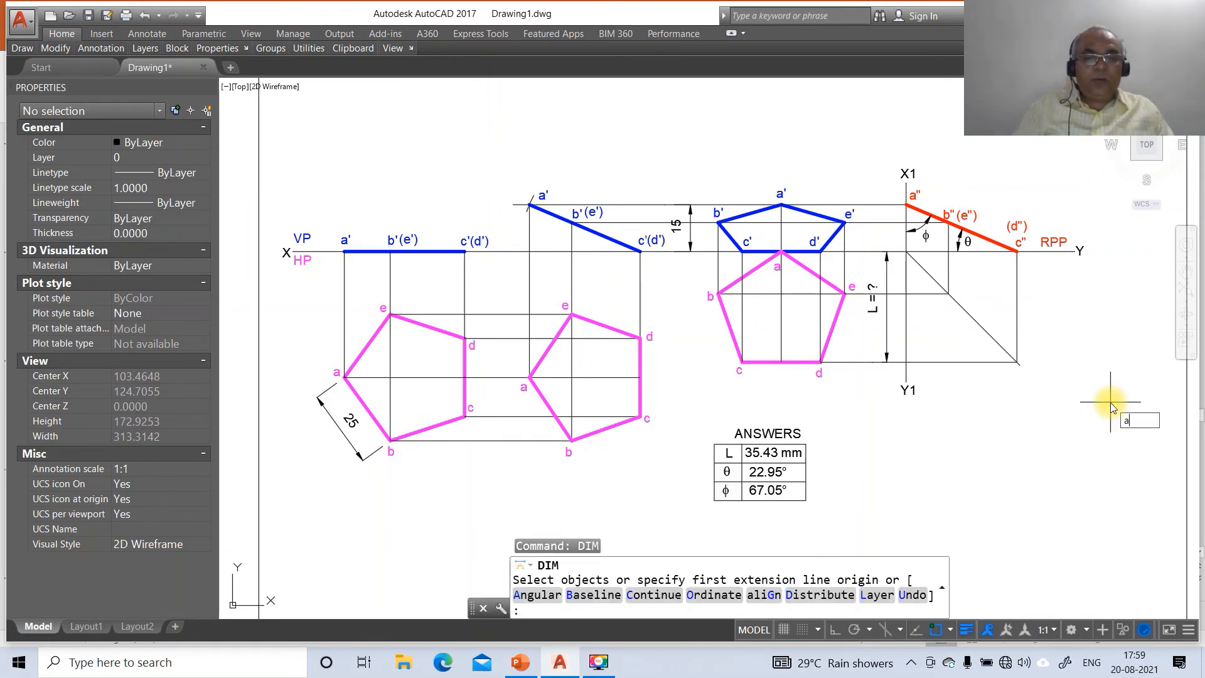
{"action": "type", "text": "a"}
{"action": "key", "text": "Return"}
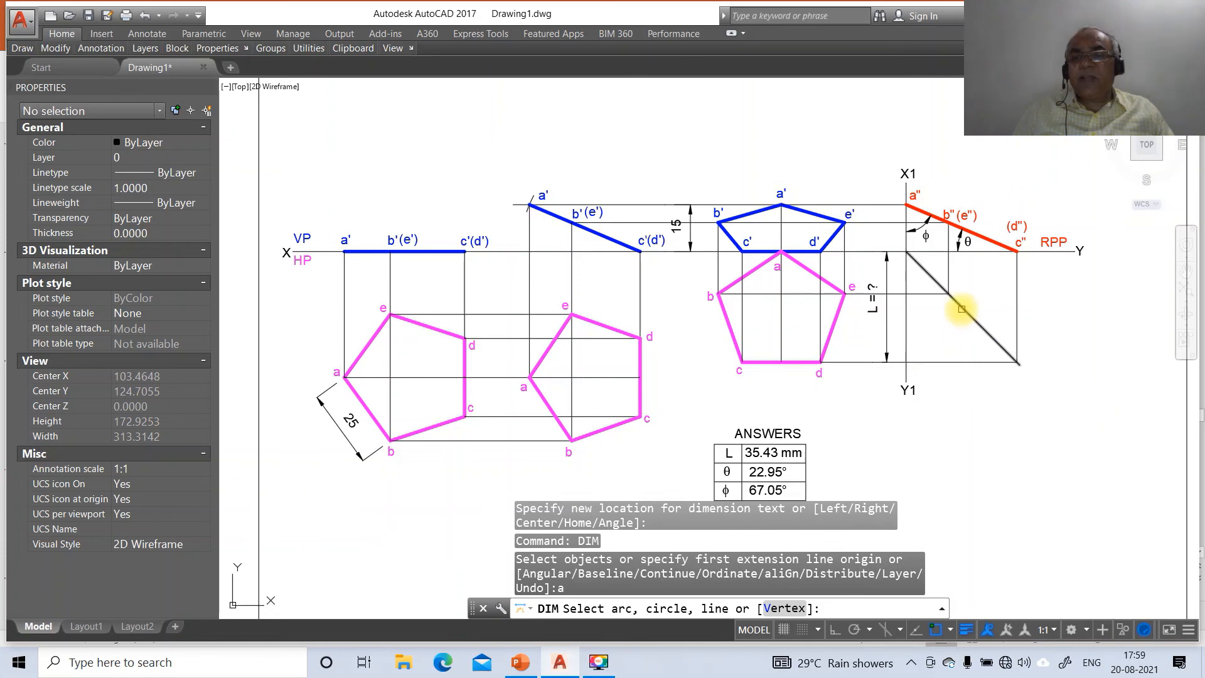
{"action": "left_click", "coordinate": [962, 309]}
{"action": "left_click", "coordinate": [984, 251]}
{"action": "left_click", "coordinate": [990, 259]}
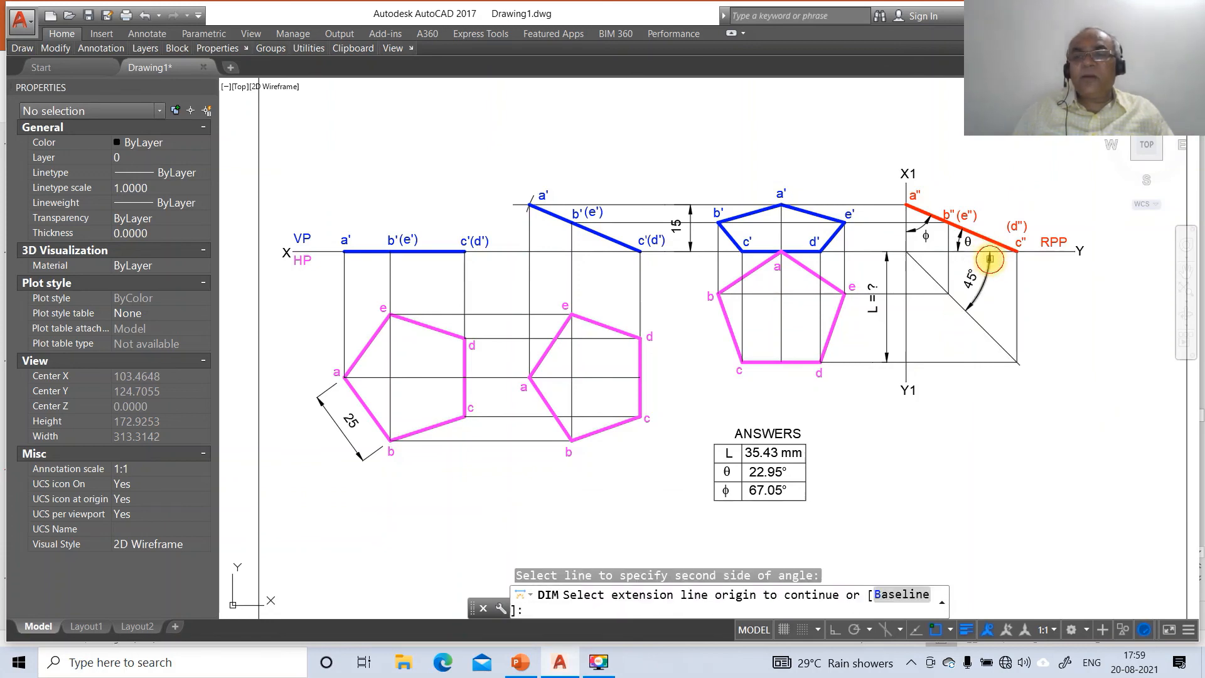
{"action": "key", "text": "Escape"}
{"action": "key", "text": "Escape"}
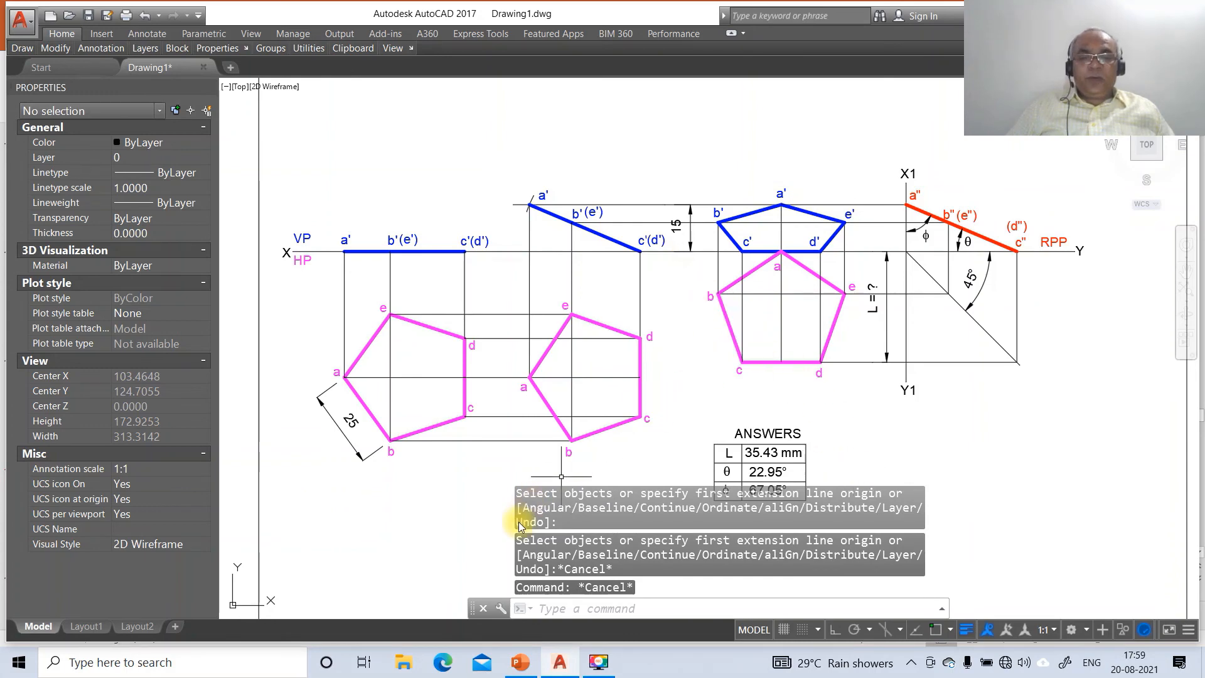
- Switch to PowerPoint to check the drawing against the FINAL SOLUTION 2D analysis slide, and return to AutoCAD
{"action": "left_click", "coordinate": [520, 662]}
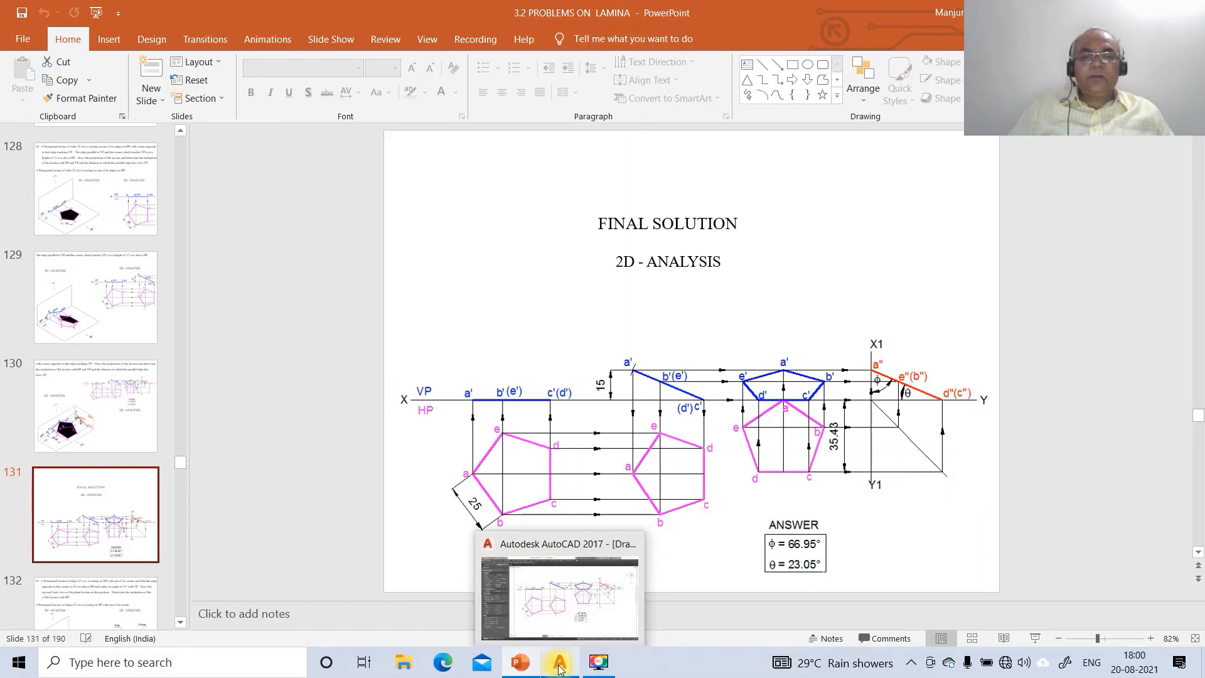
{"action": "left_click", "coordinate": [581, 597]}
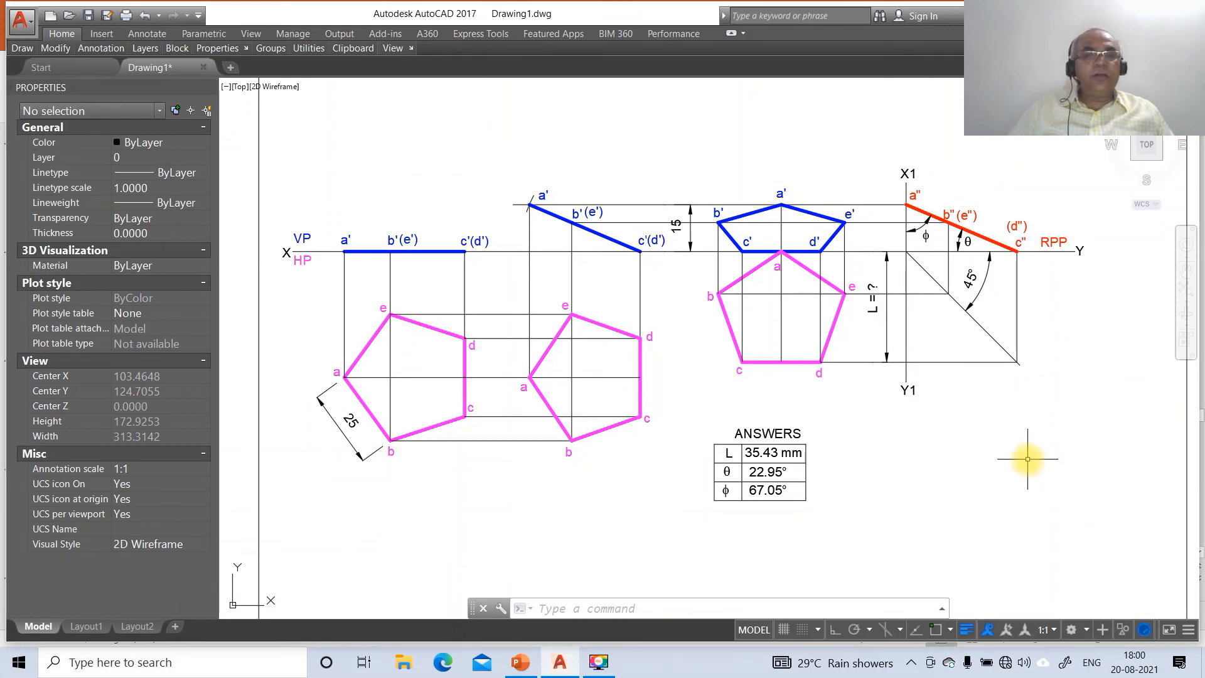